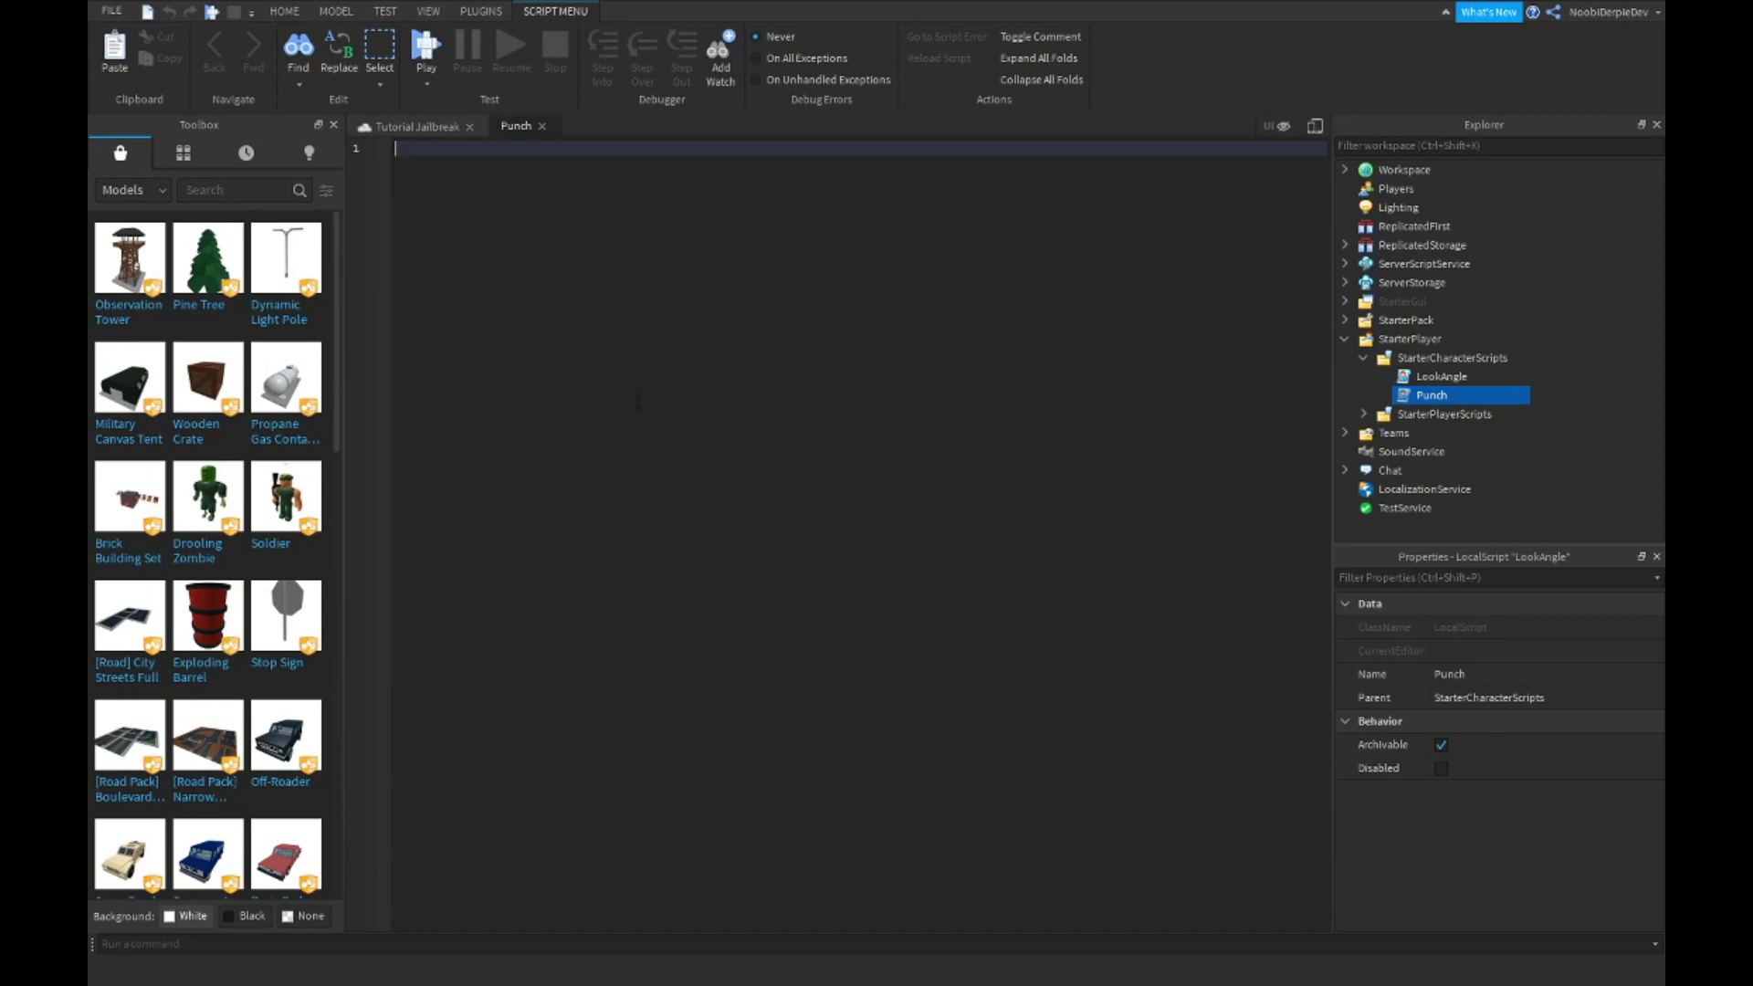
type("local db")
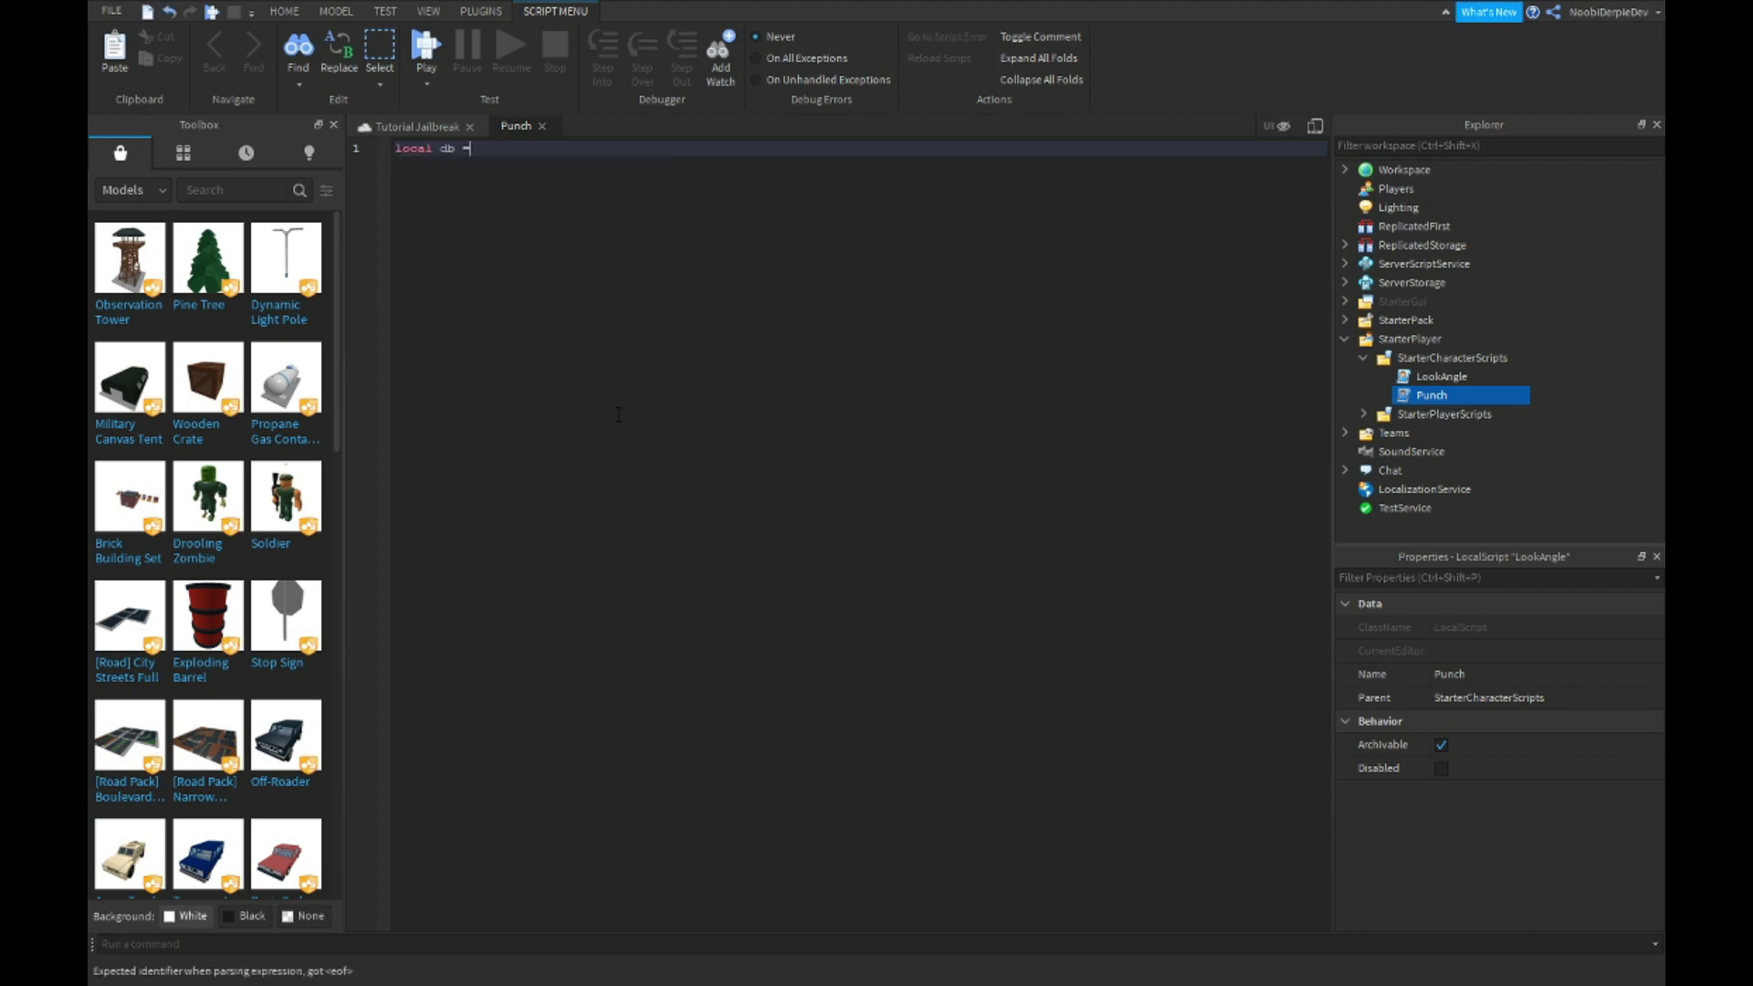
type(" = tr")
Declare db = true and paste the Animation instance and its AnimationId asset lines into Punch.
key("Tab")
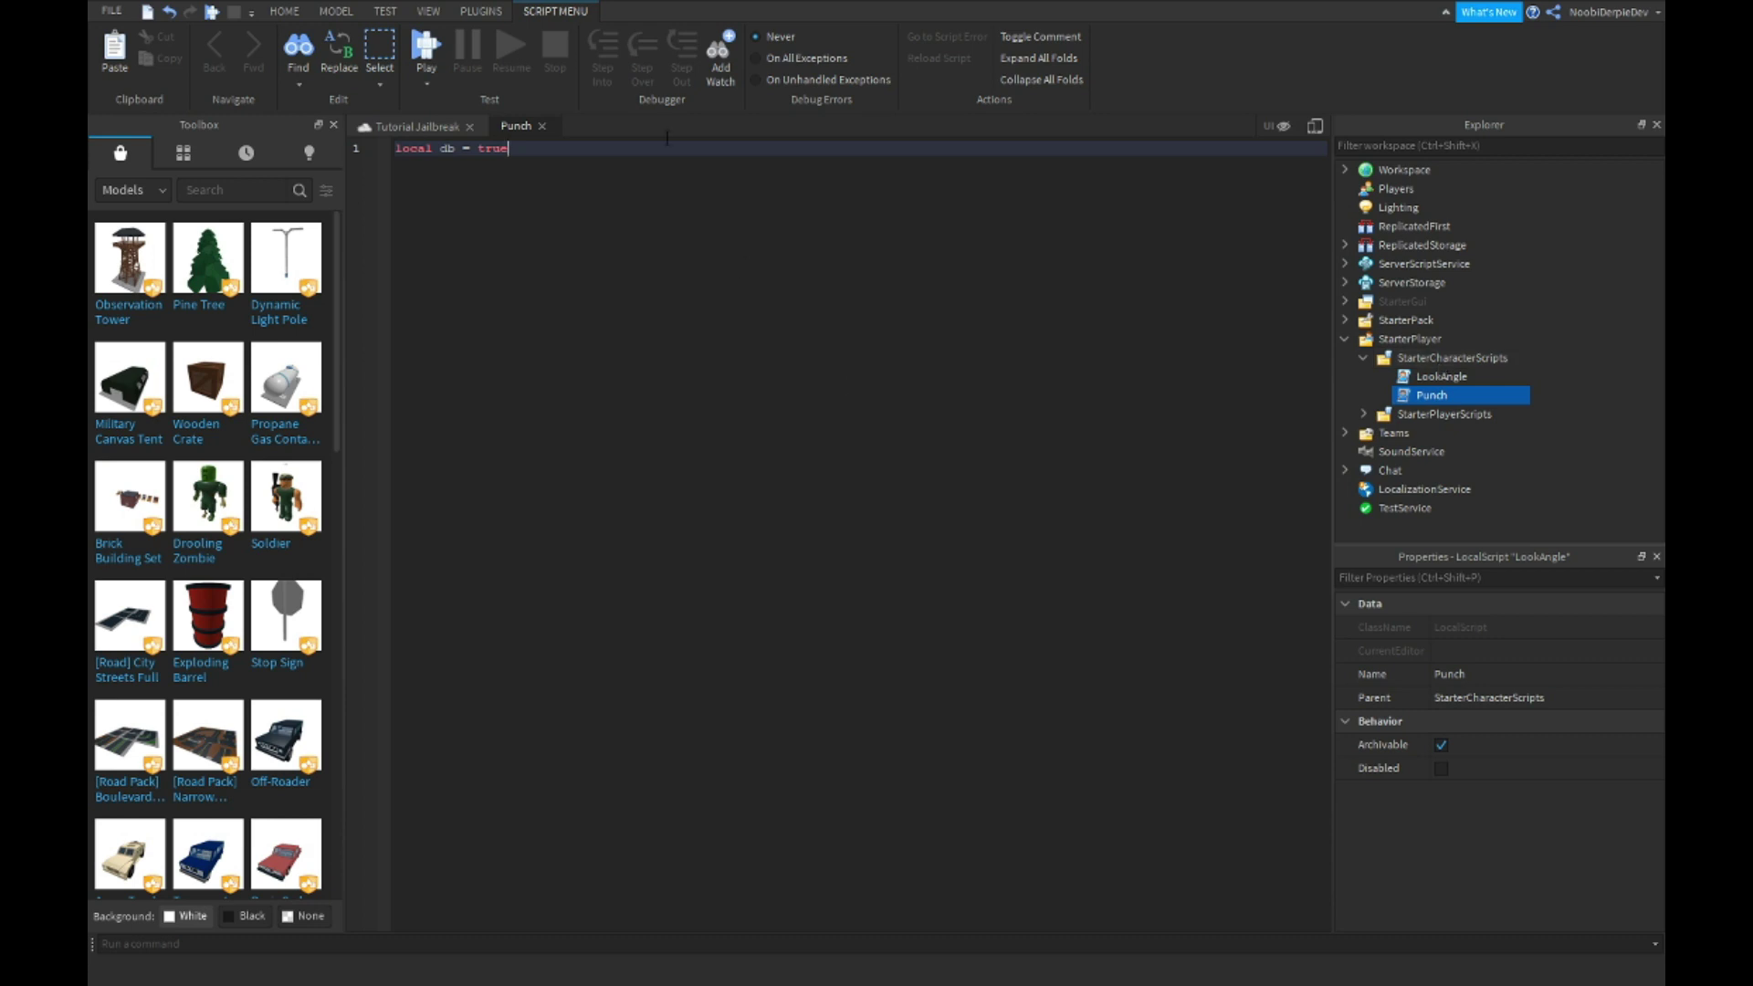
key("ctrl+a")
key("BackSpace")
type("local db = true")
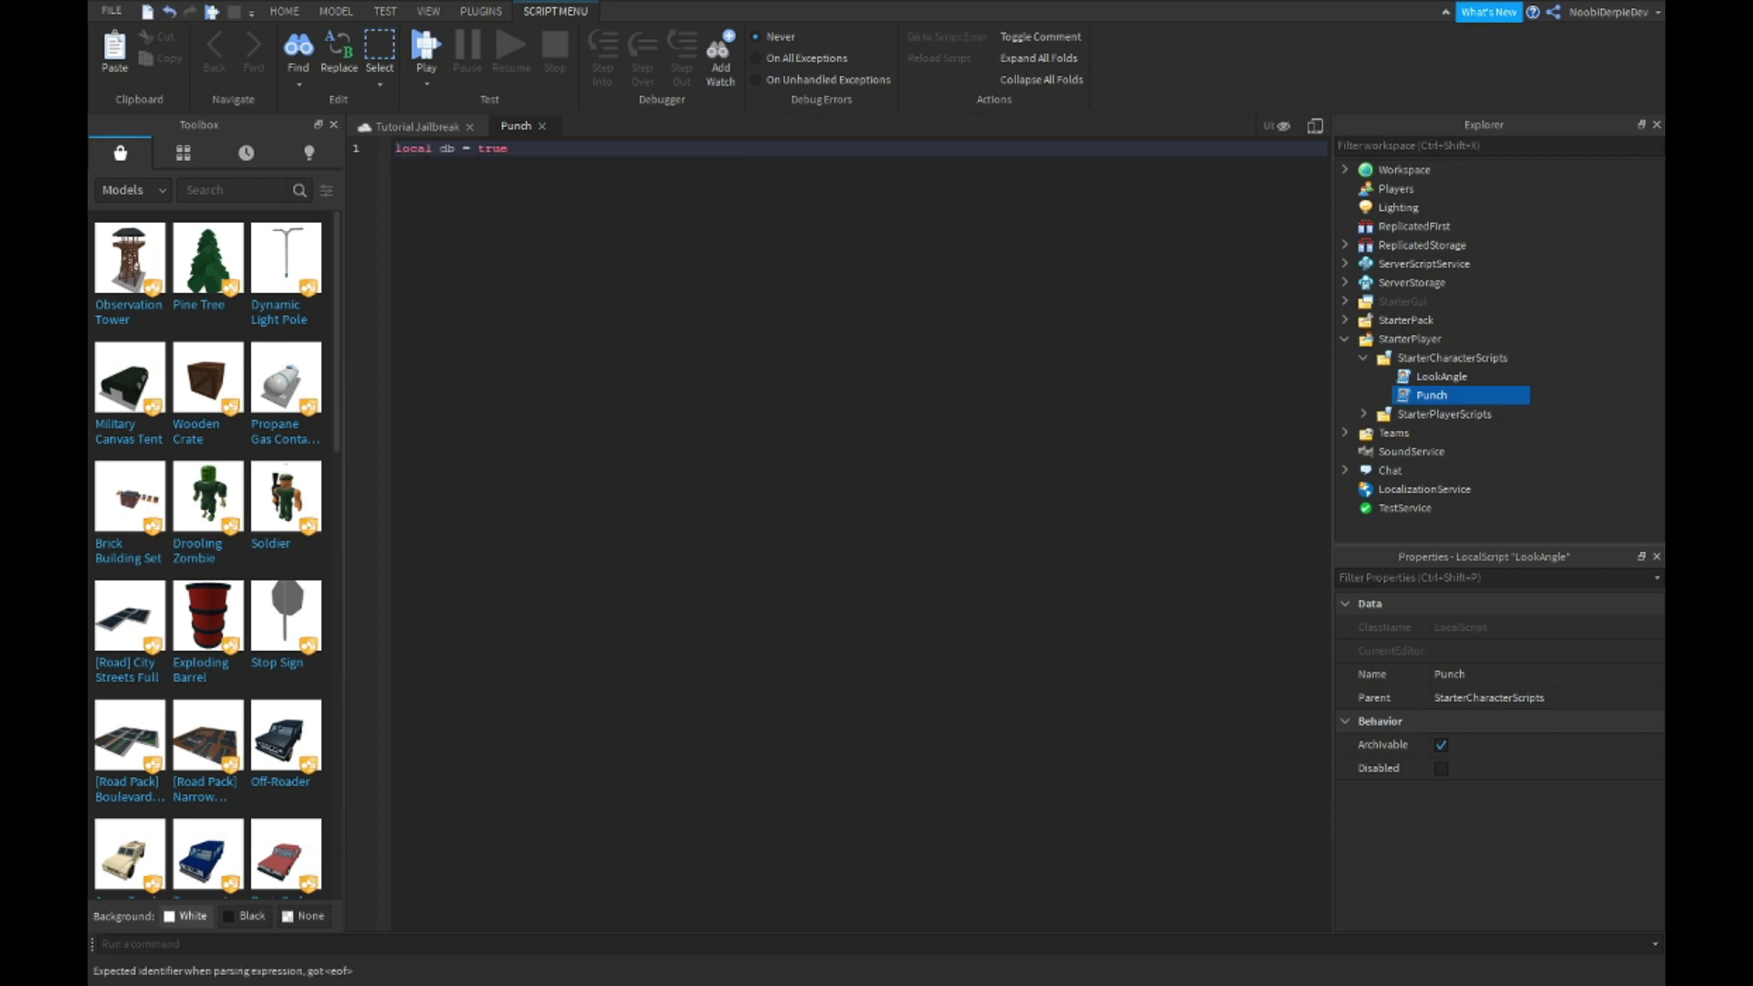
key("ctrl+v")
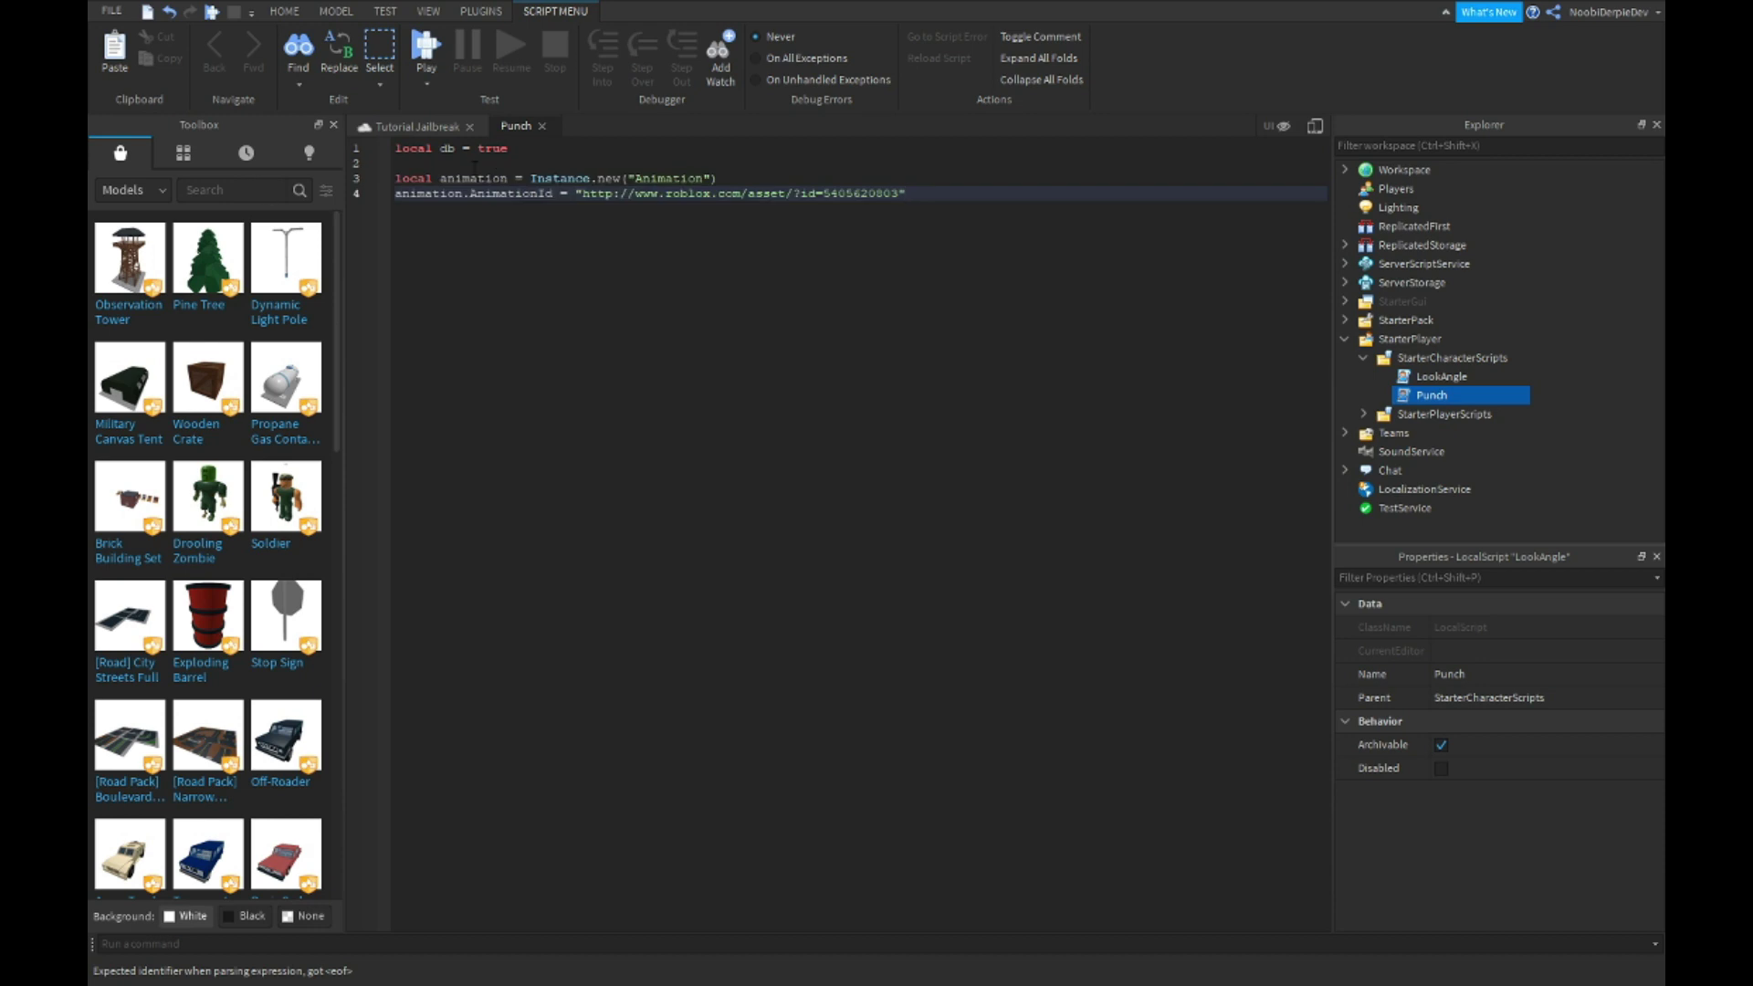
left_click_drag(908, 194, 485, 193)
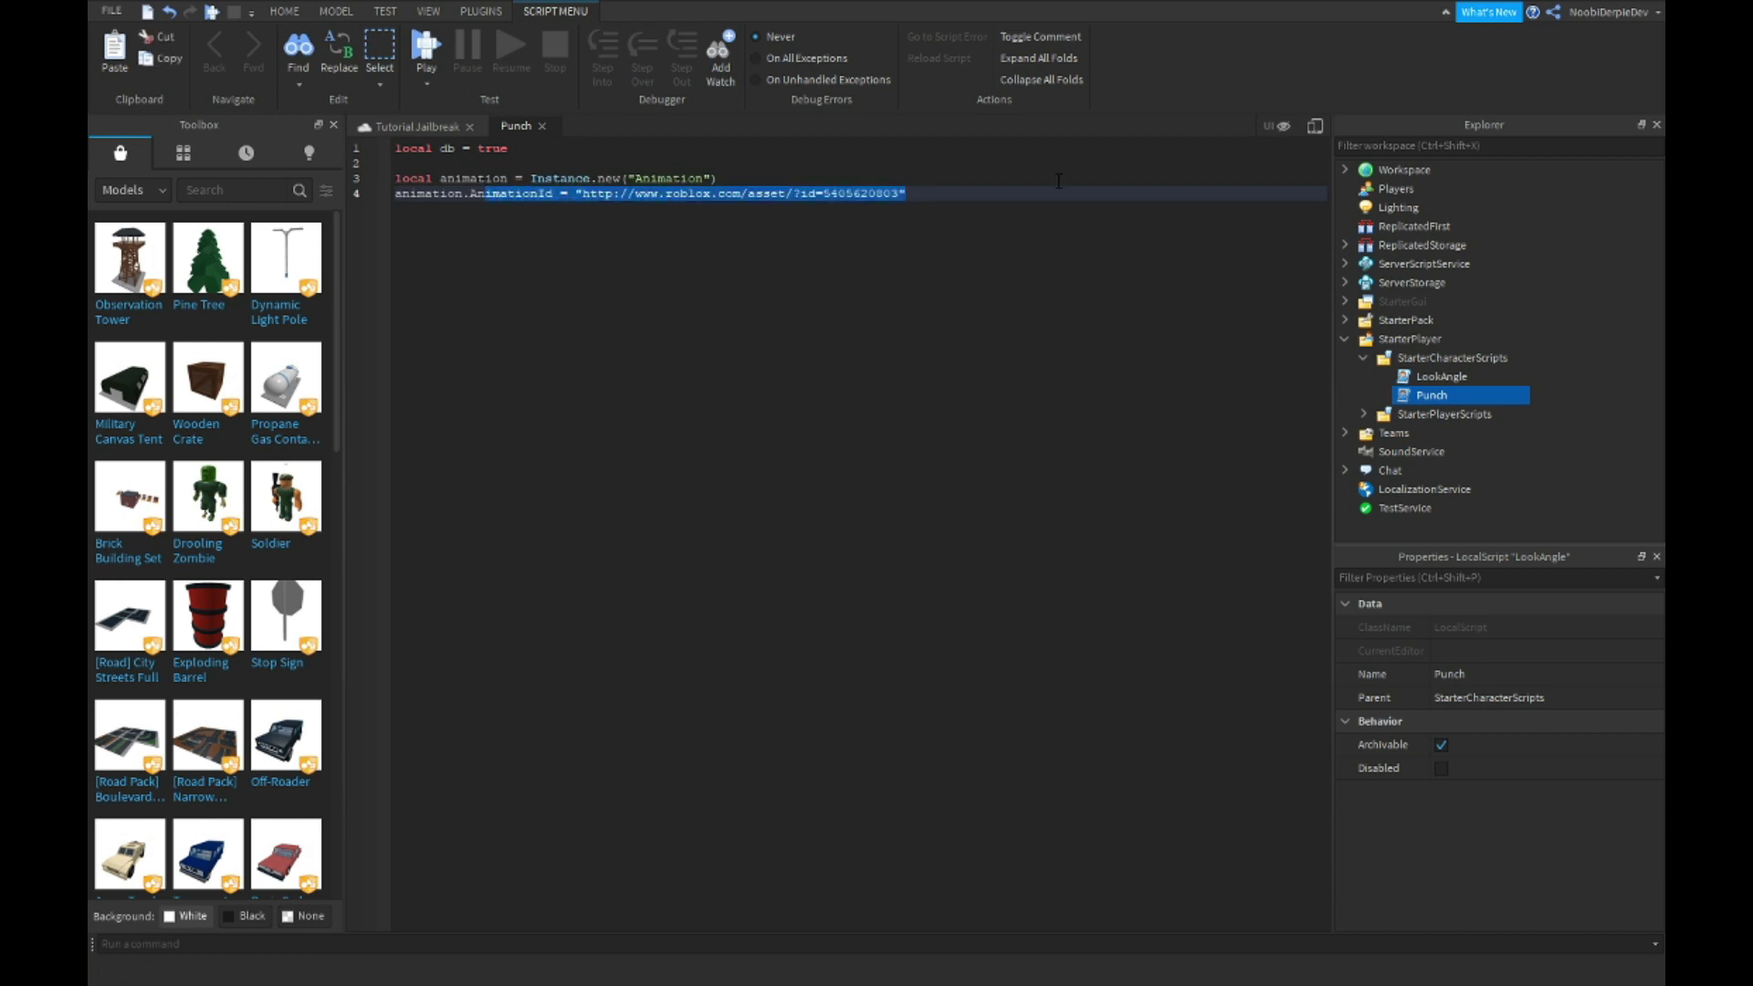
left_click(1058, 191)
key("Return")
key("Return")
type("game:GetS")
Connect a UserInputService.InputBegan handler that checks for the F key and db.
key("Tab")
type("(")
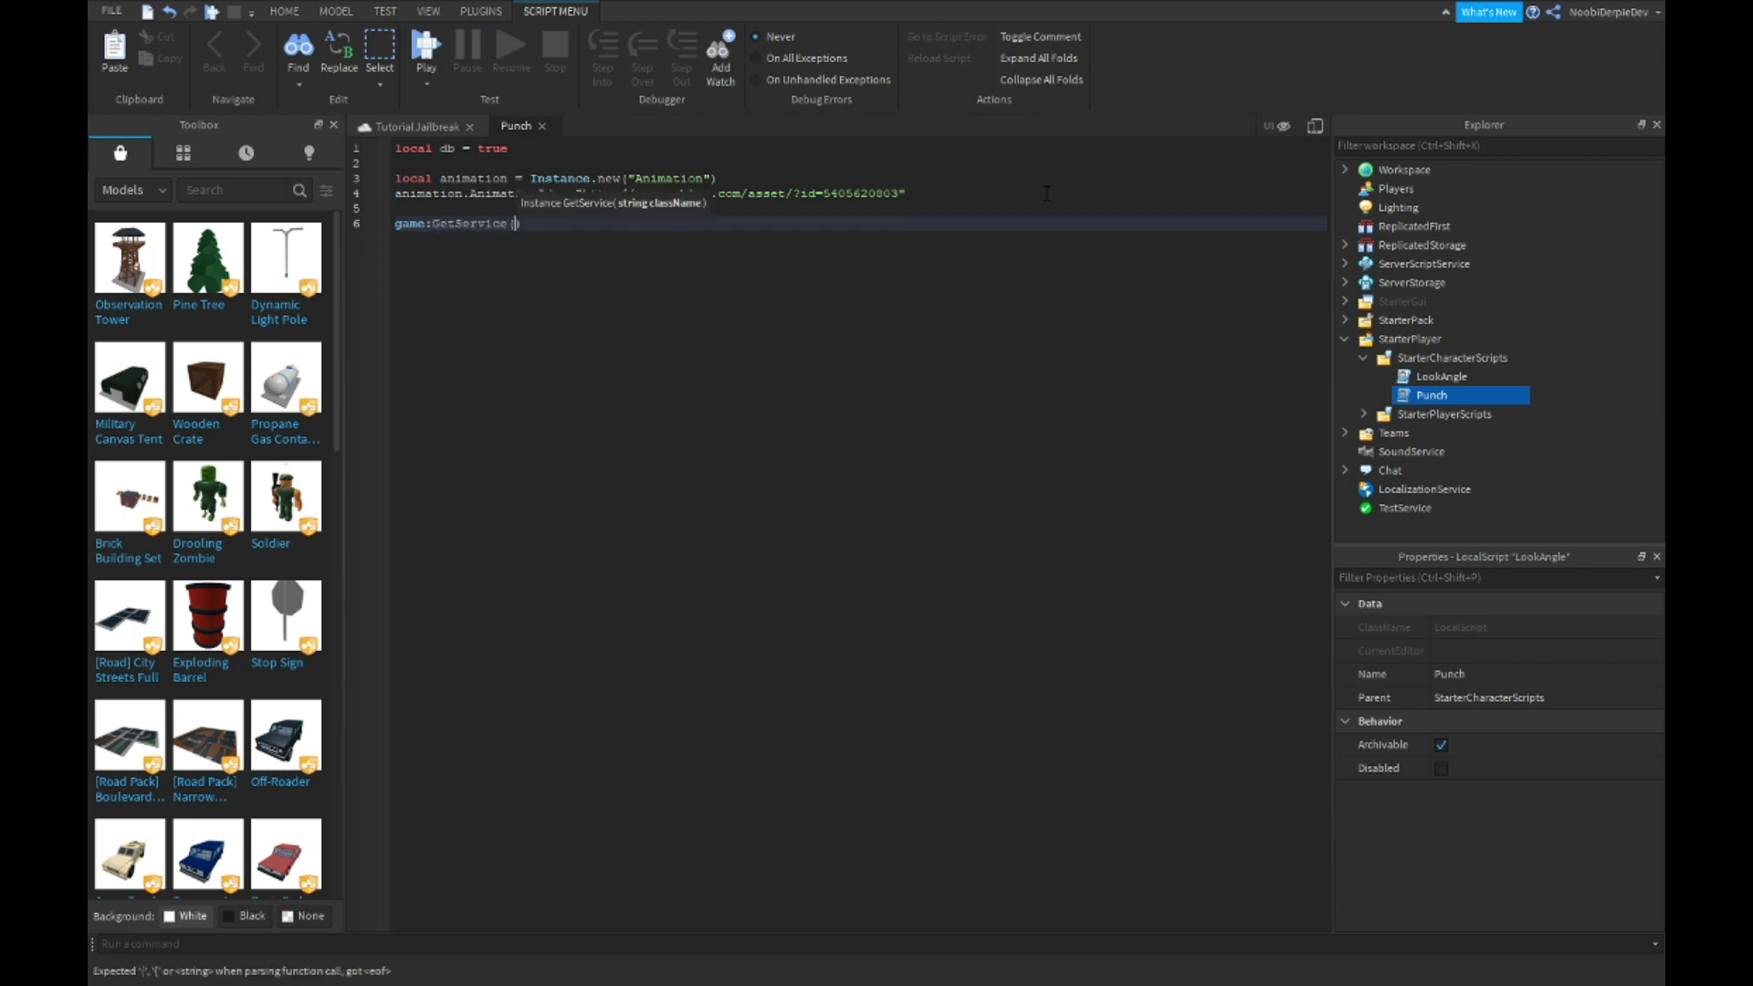
type("\"UserService")
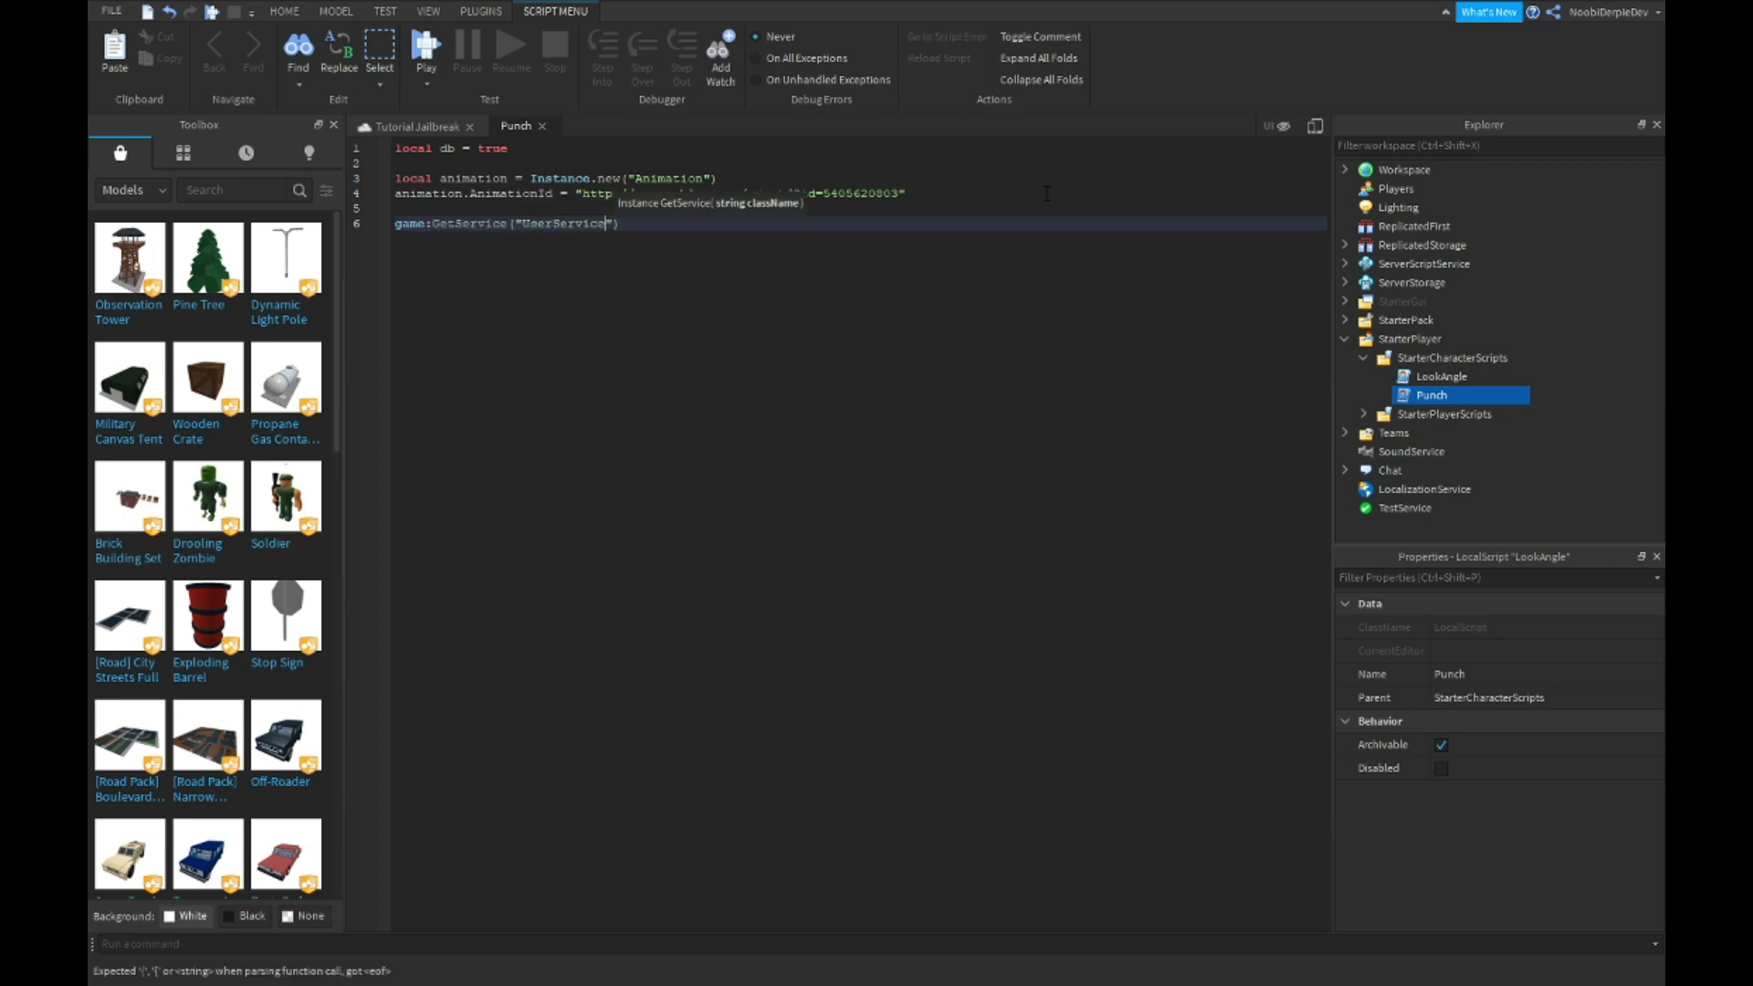
type("Input")
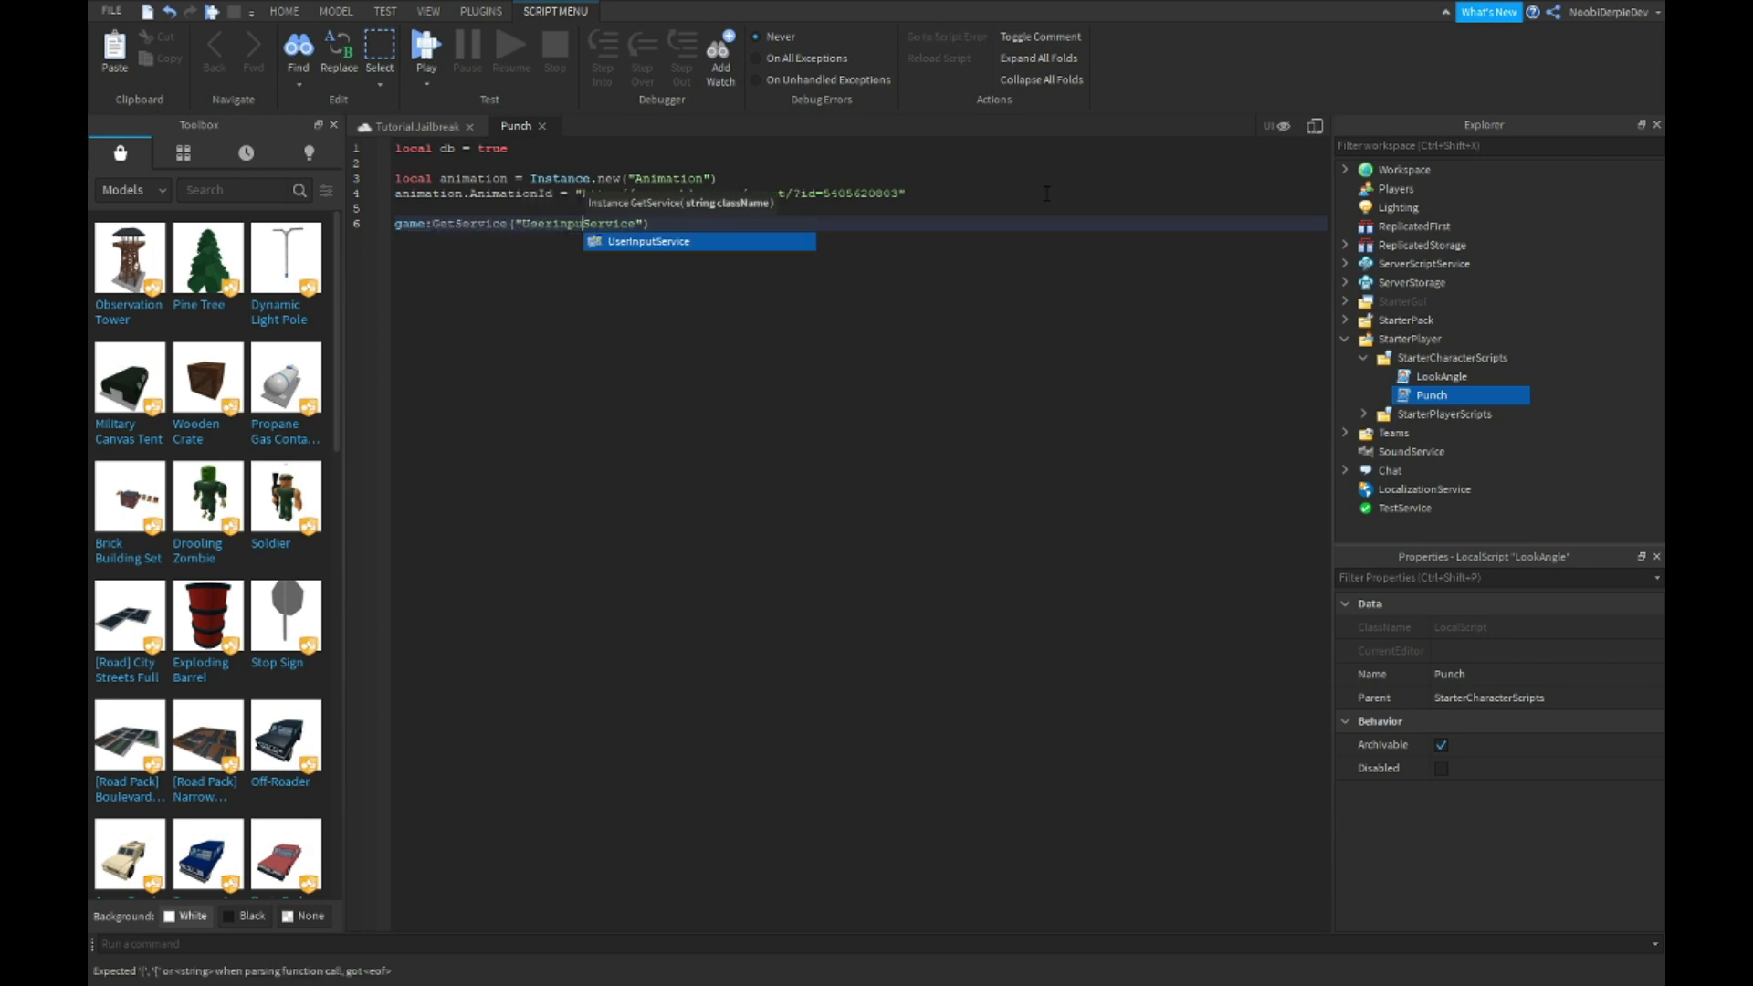
key("End")
type(":")
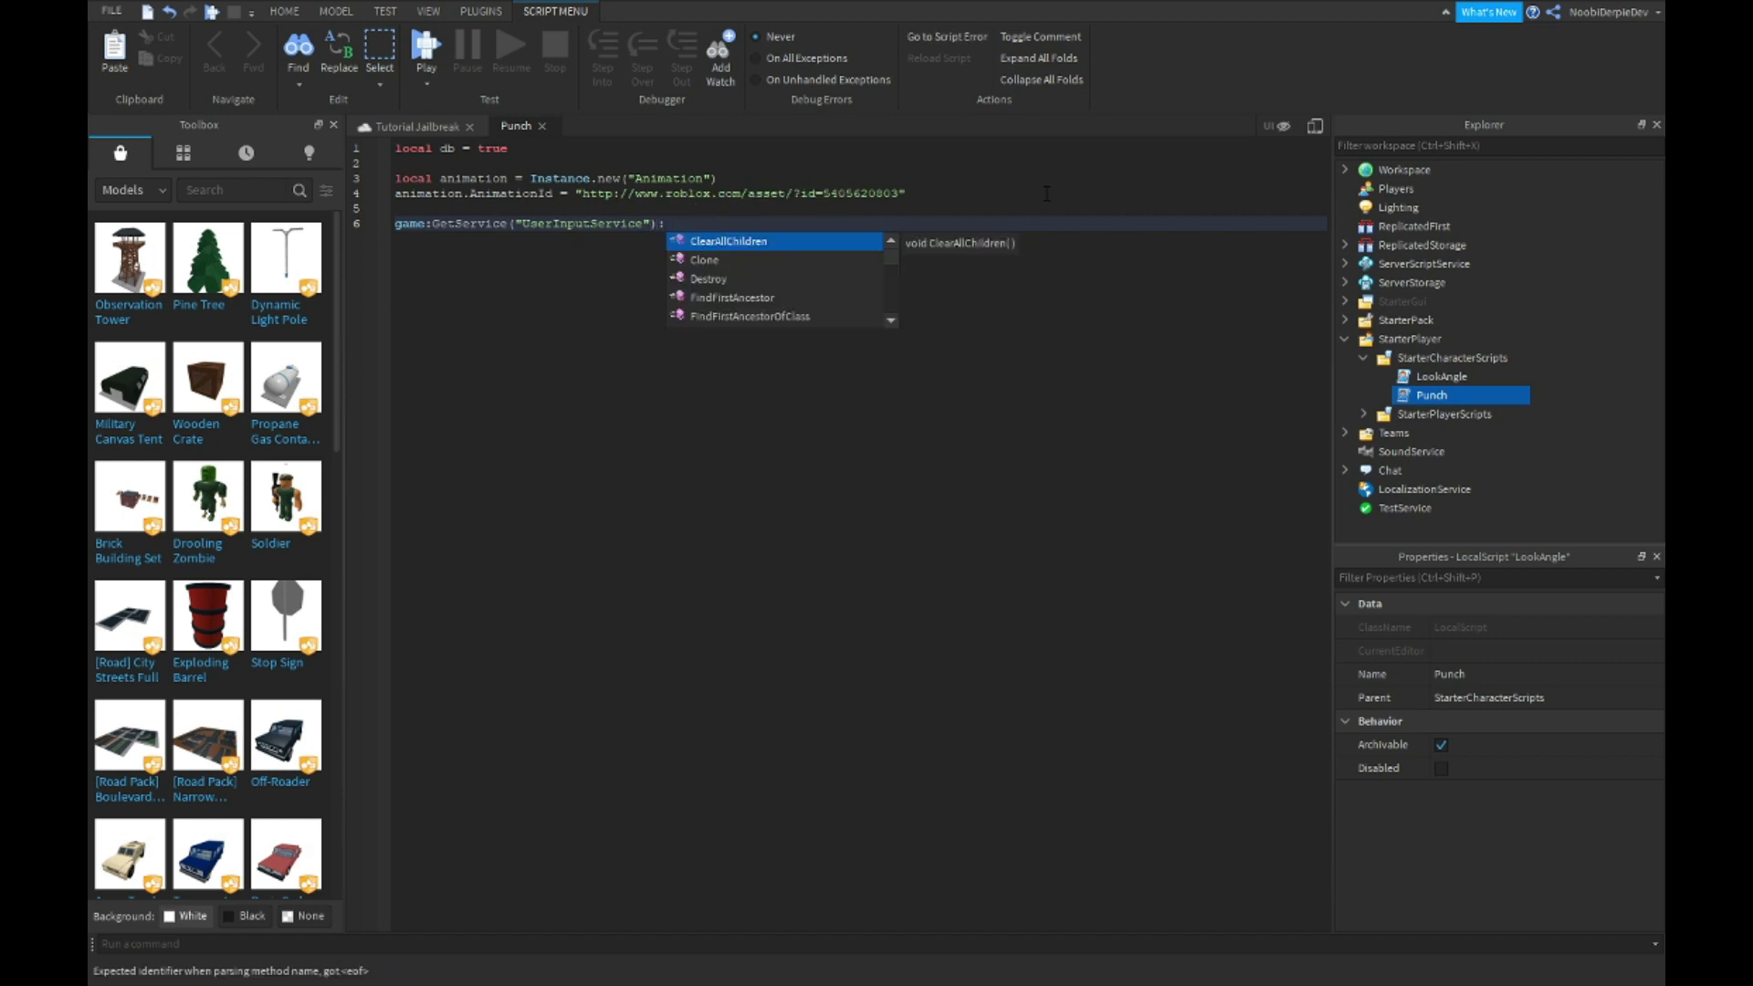
key("BackSpace")
type(".InputBegan:")
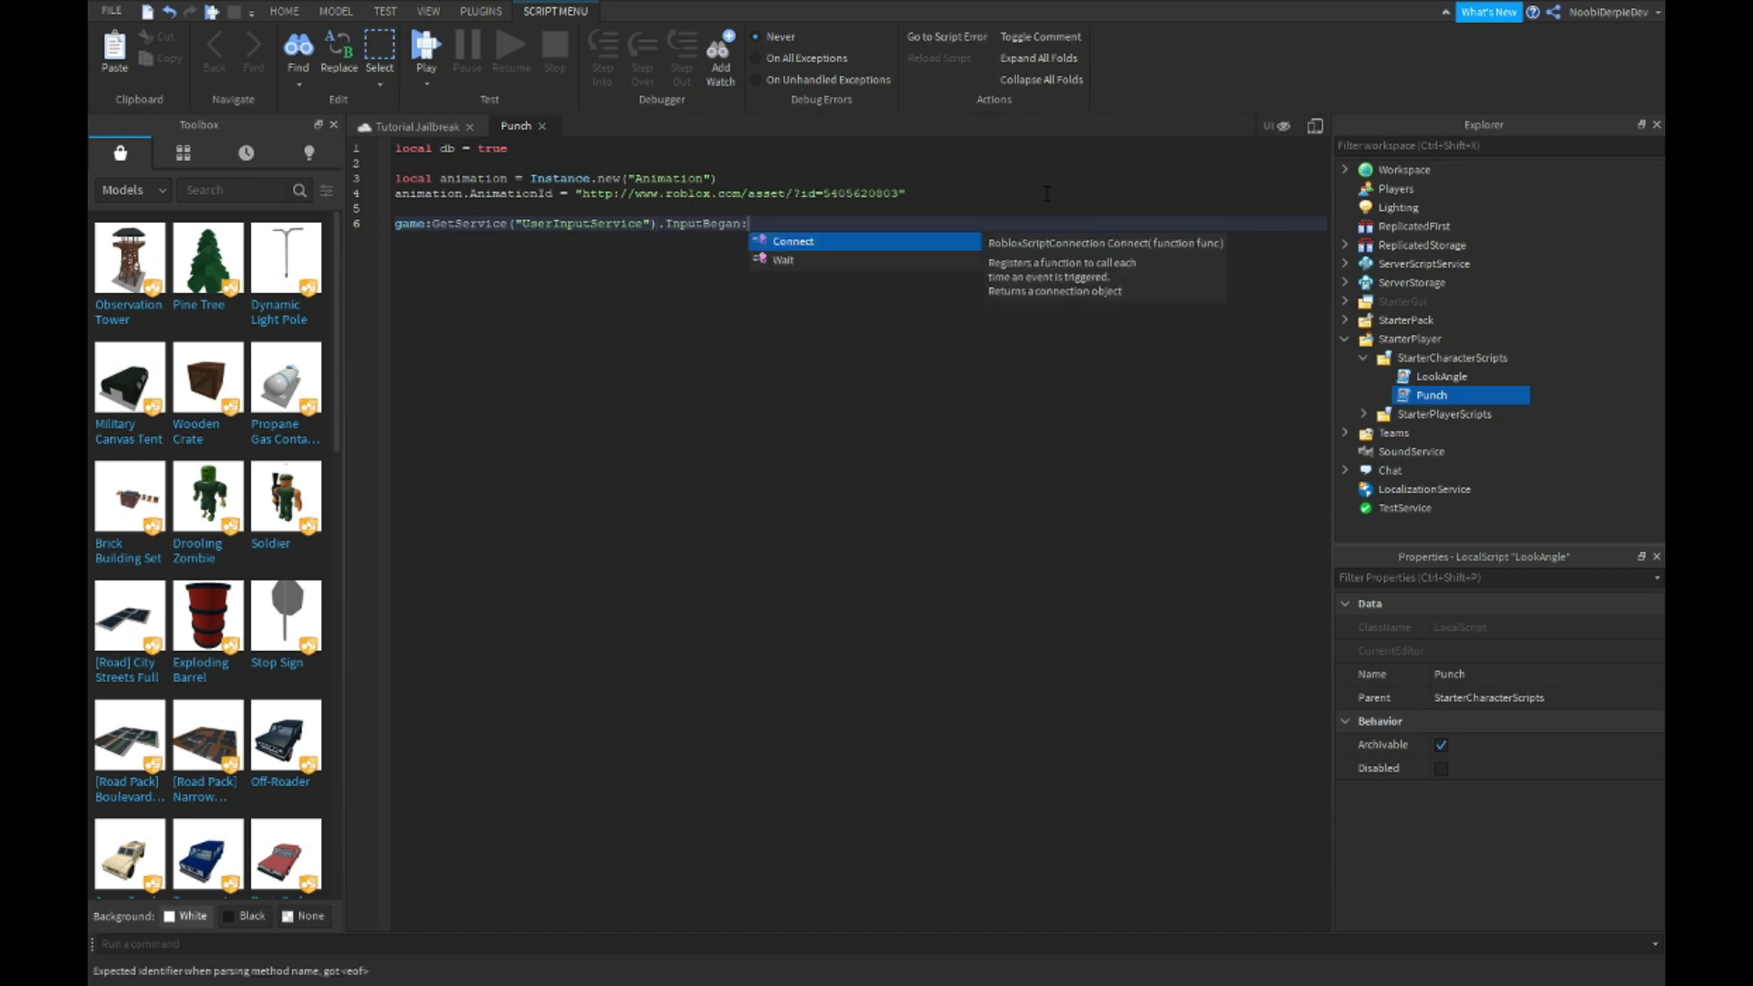
type("co")
key("Tab")
type("(function(pres")
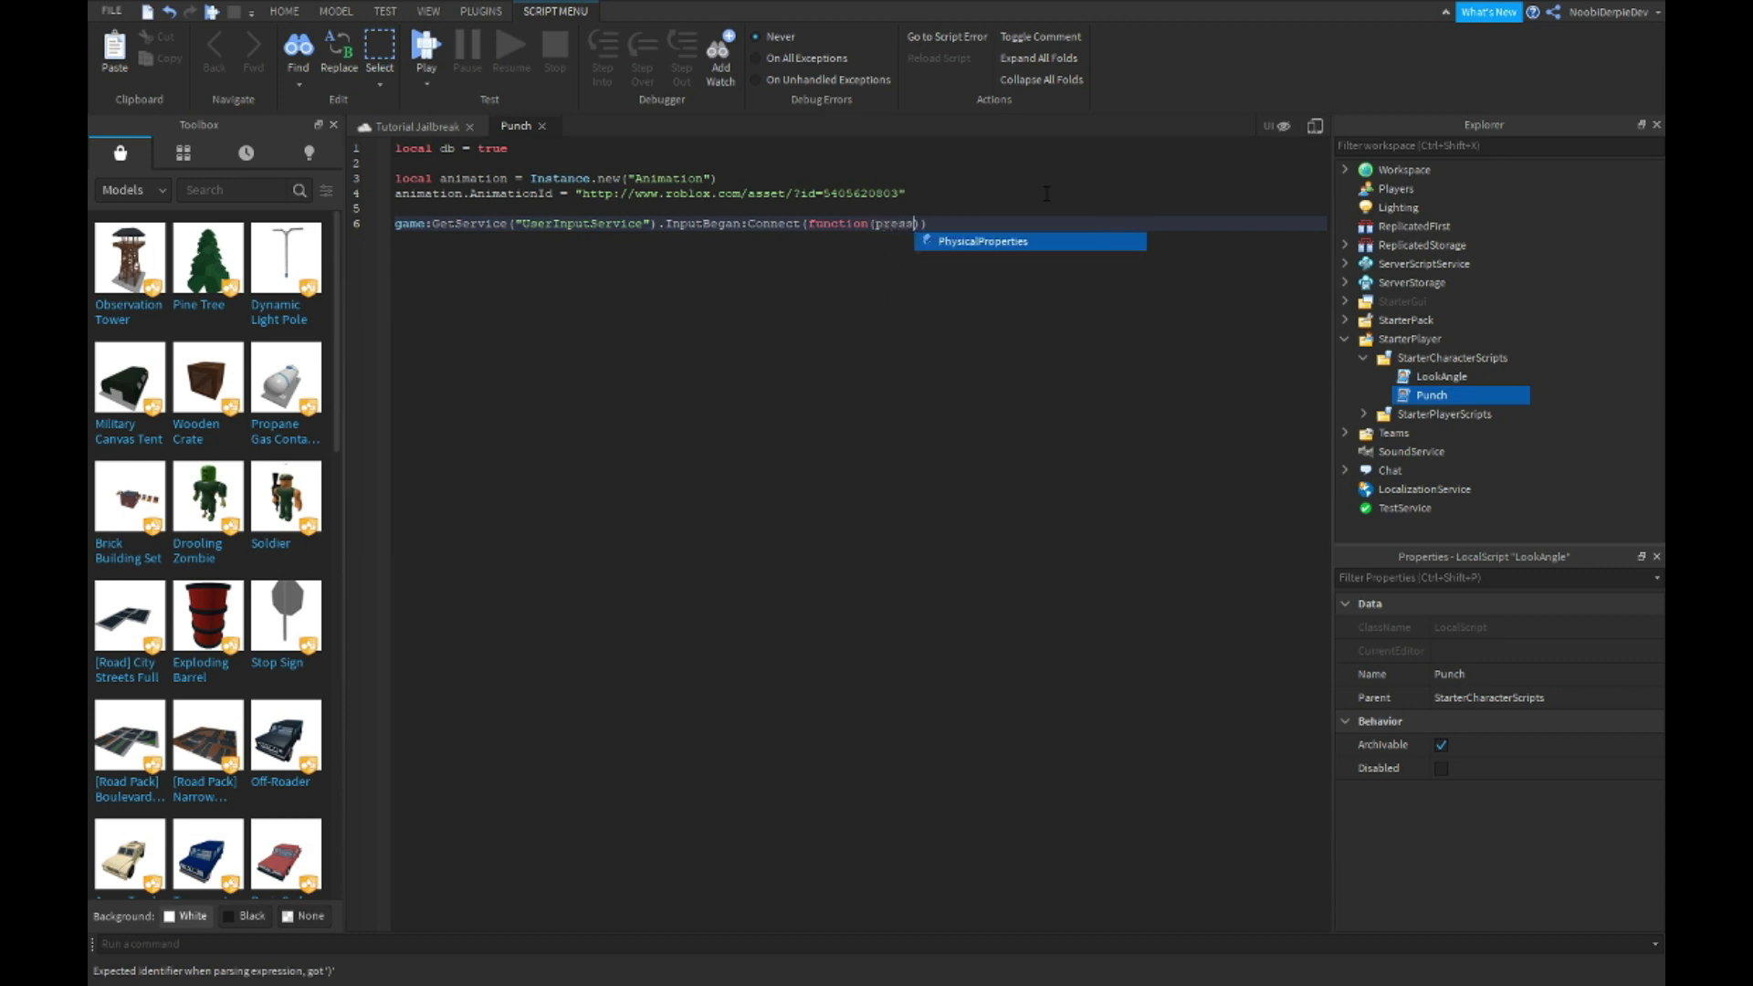
type("sed)")
key("Return")
type("if pr")
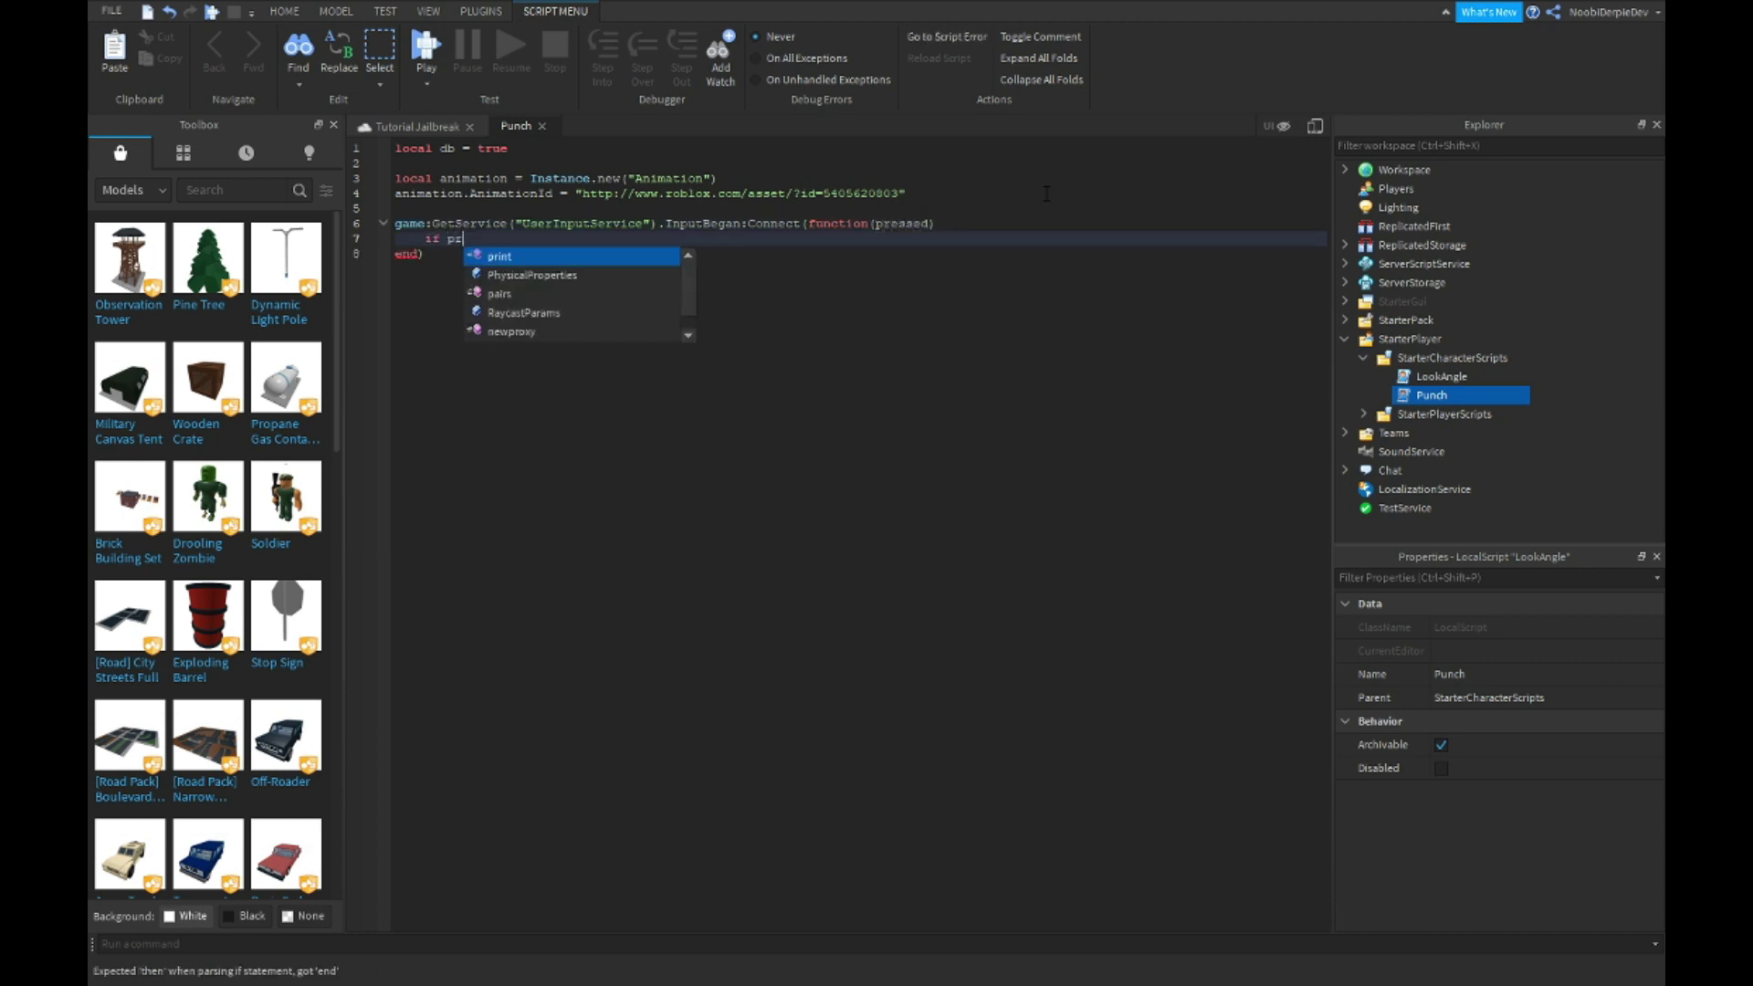
type("essed.KeyCode == ")
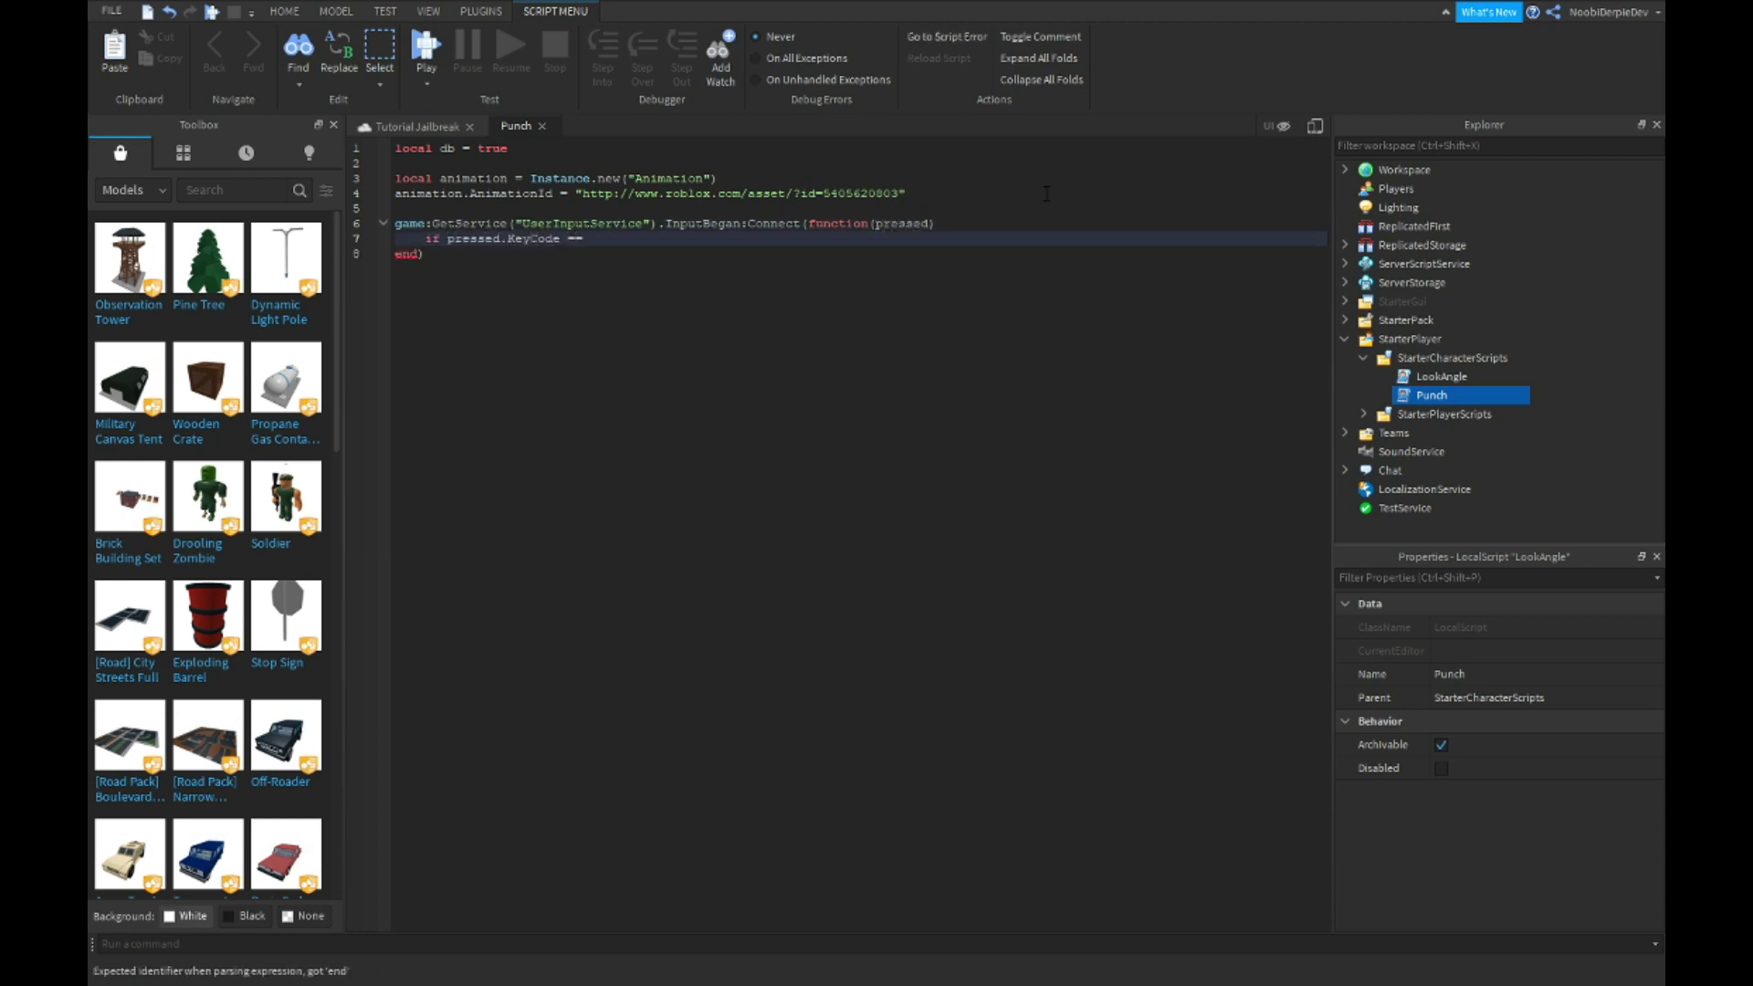
type("Enum.key")
key("Tab")
type(".")
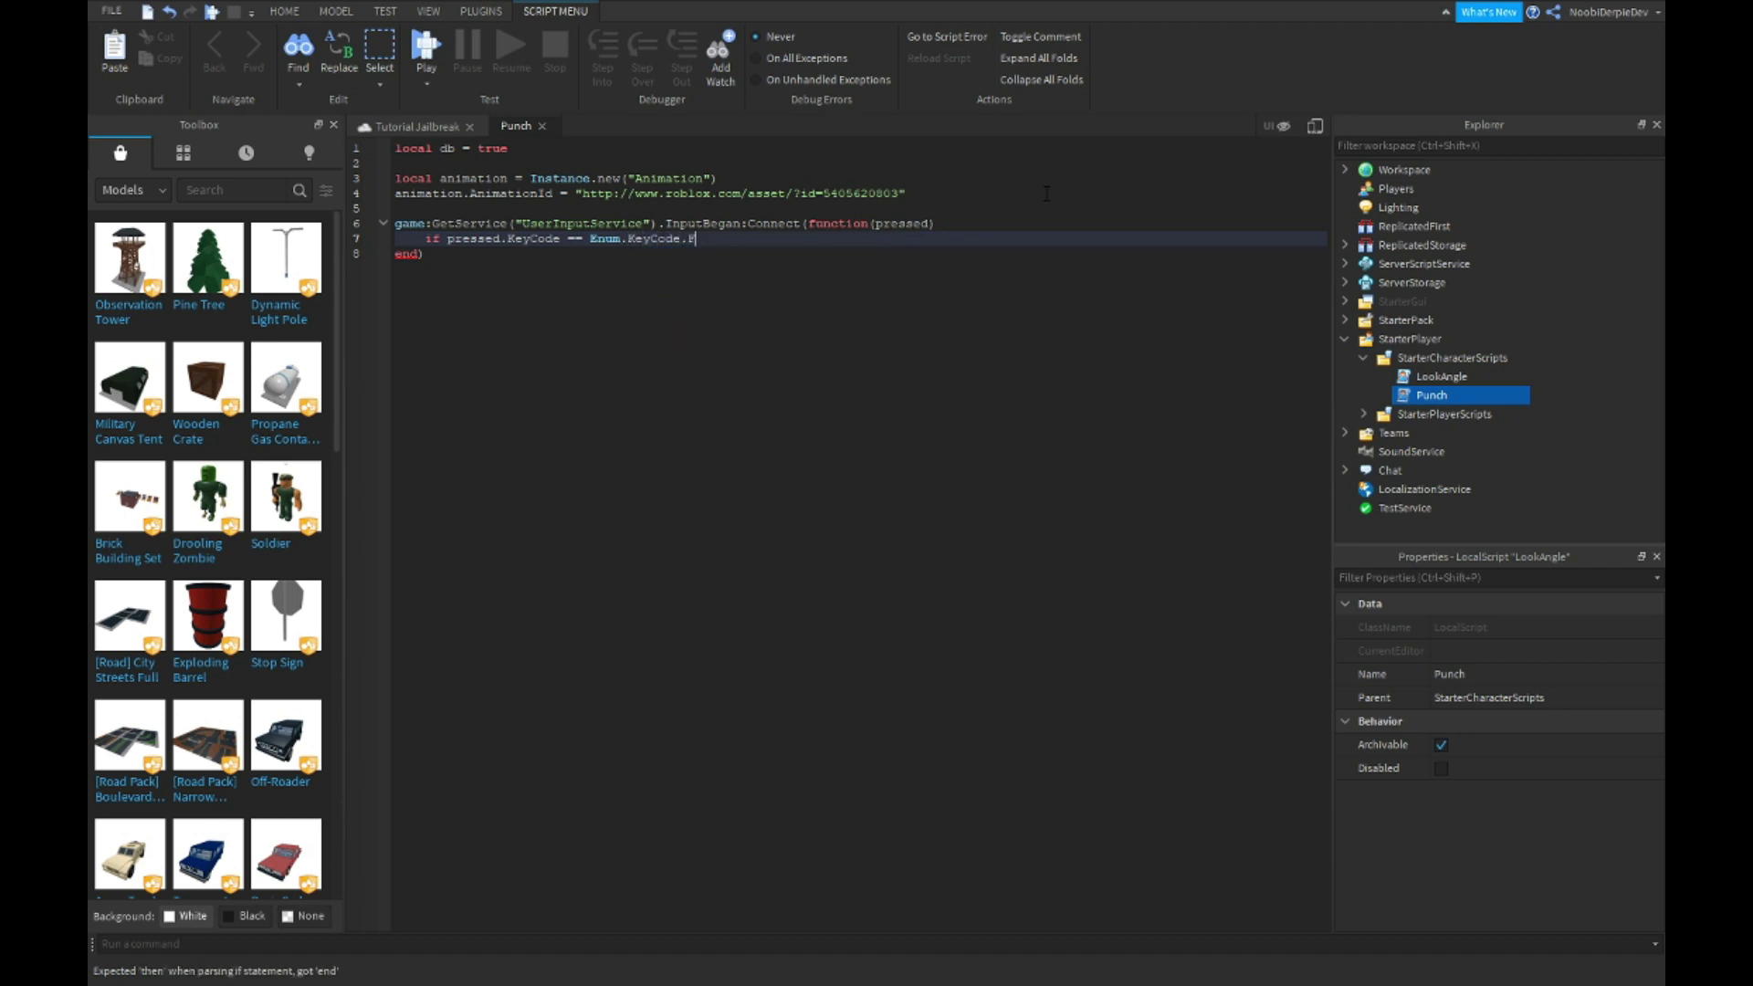
type("F the")
key("BackSpace")
key("BackSpace")
key("BackSpace")
type("and db")
type(" then")
Set db false, load and play the animation on the Humanoid, wait 0.8, reset db.
key("Return")
type("db = false")
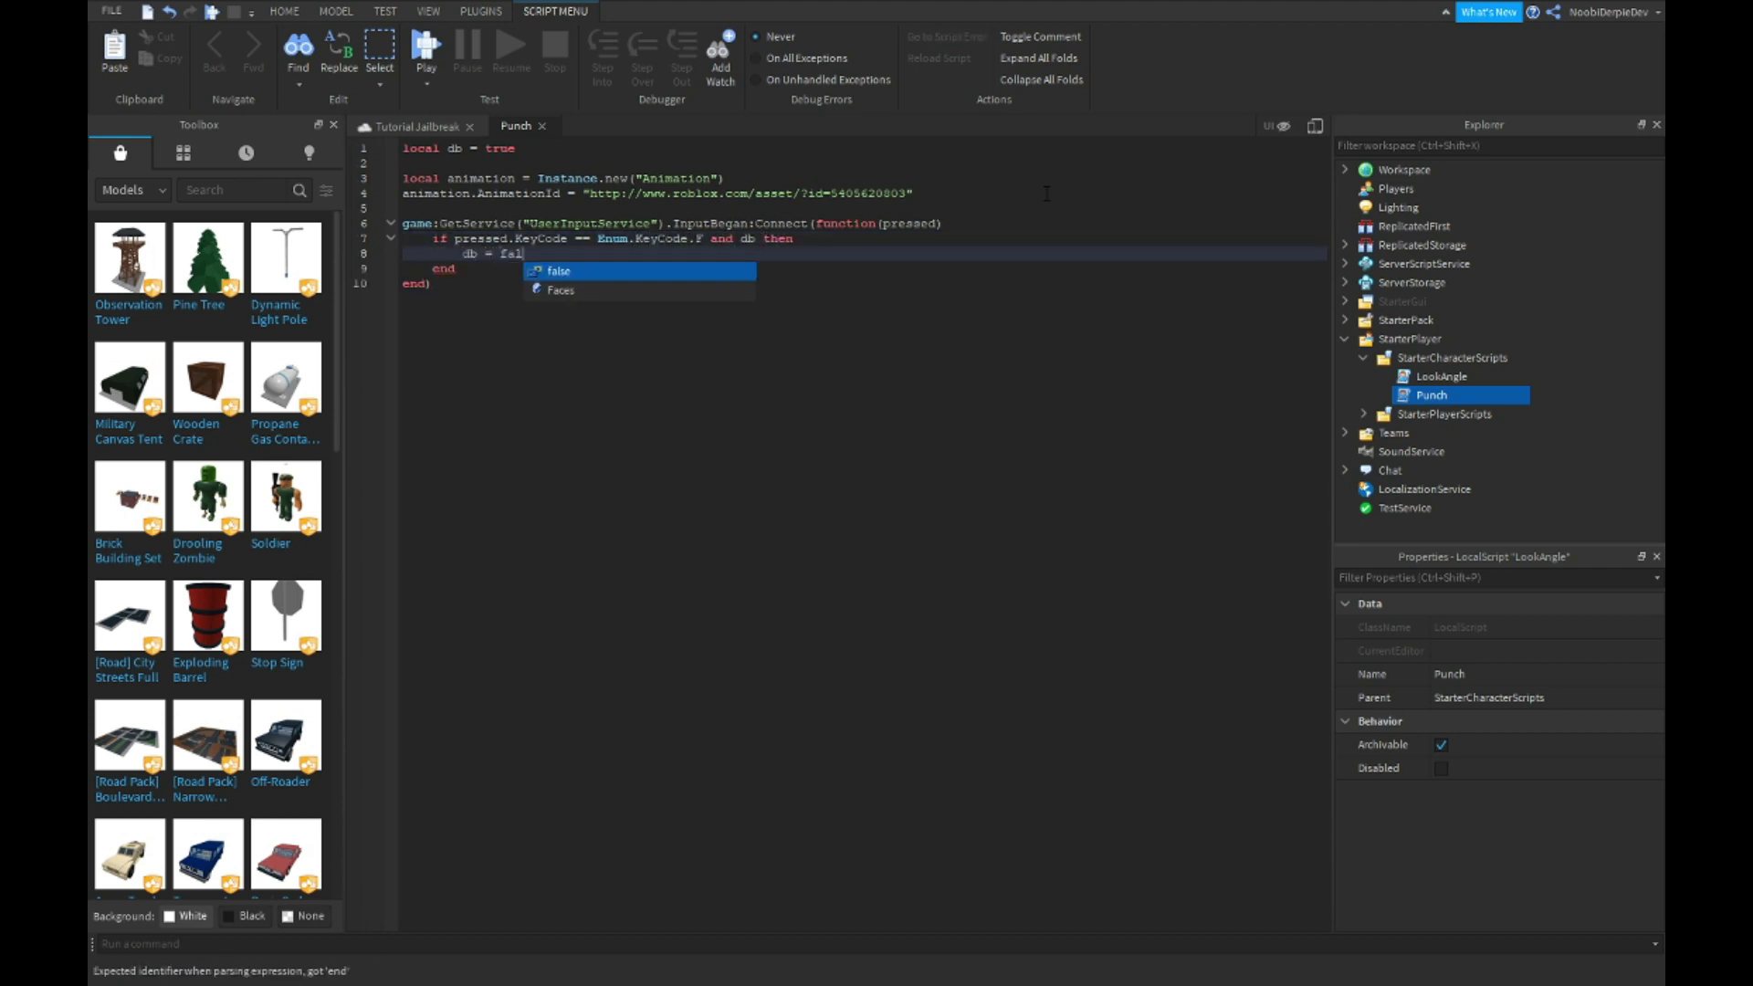
key("Return")
type("local anim = game")
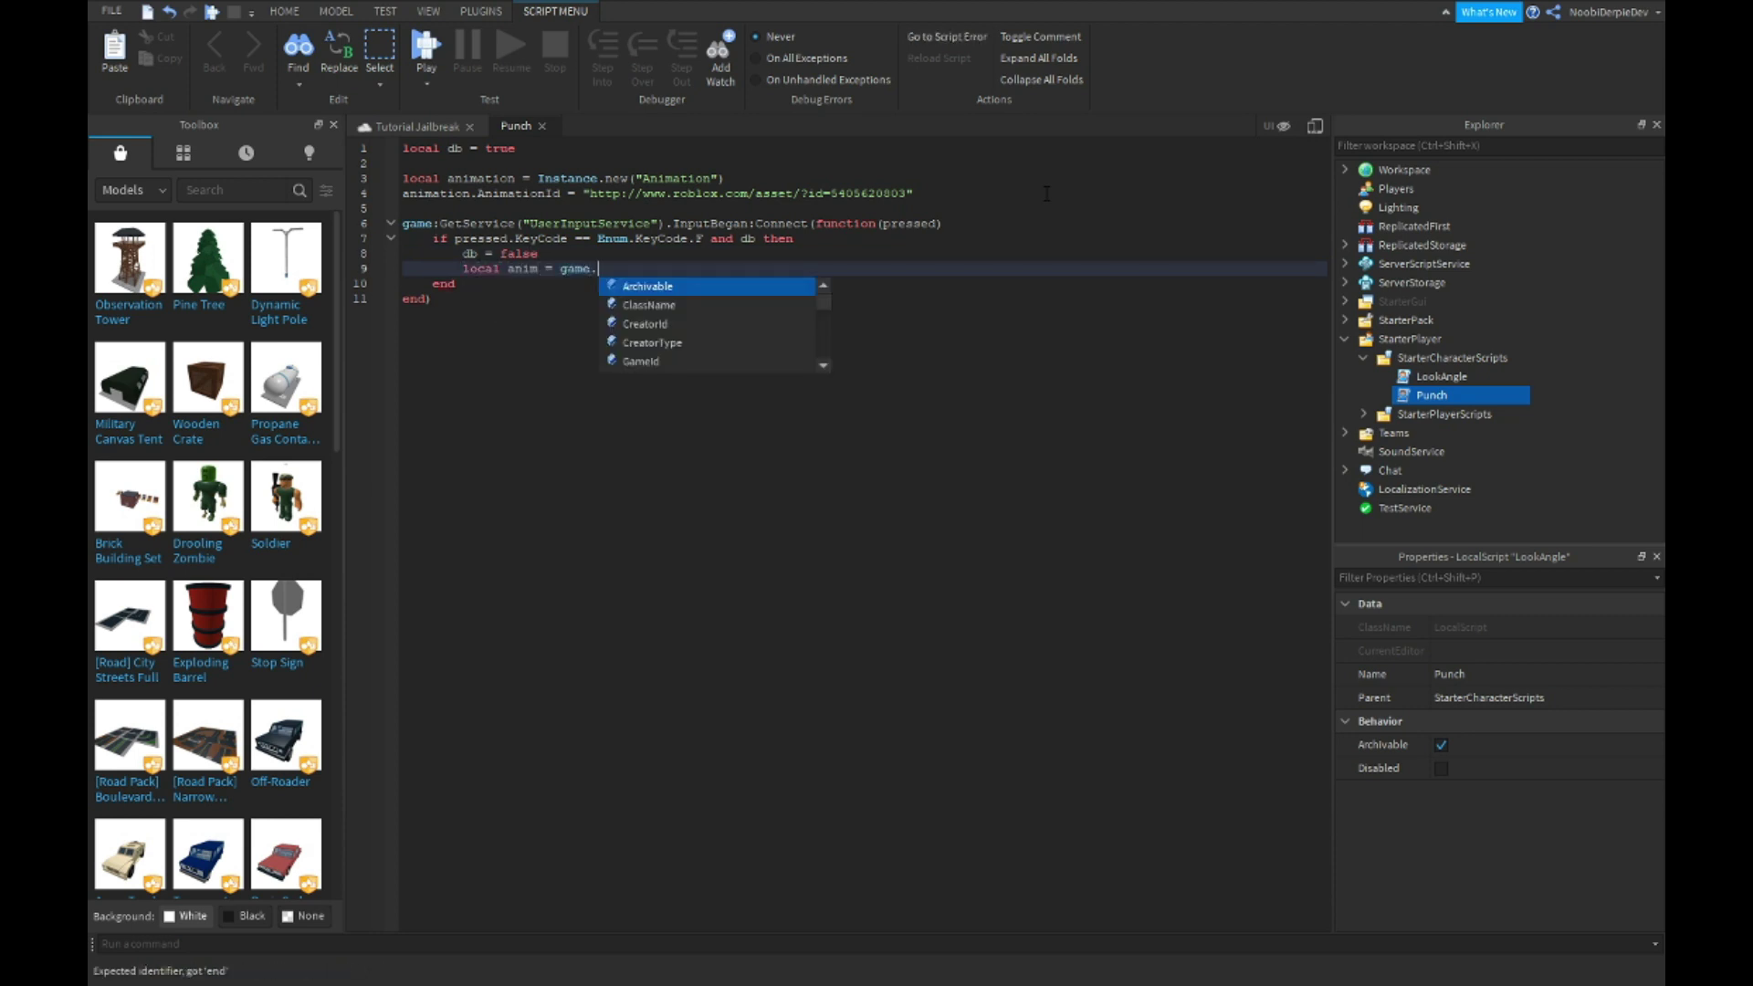
type(".Players.LocalPlayer.Charact")
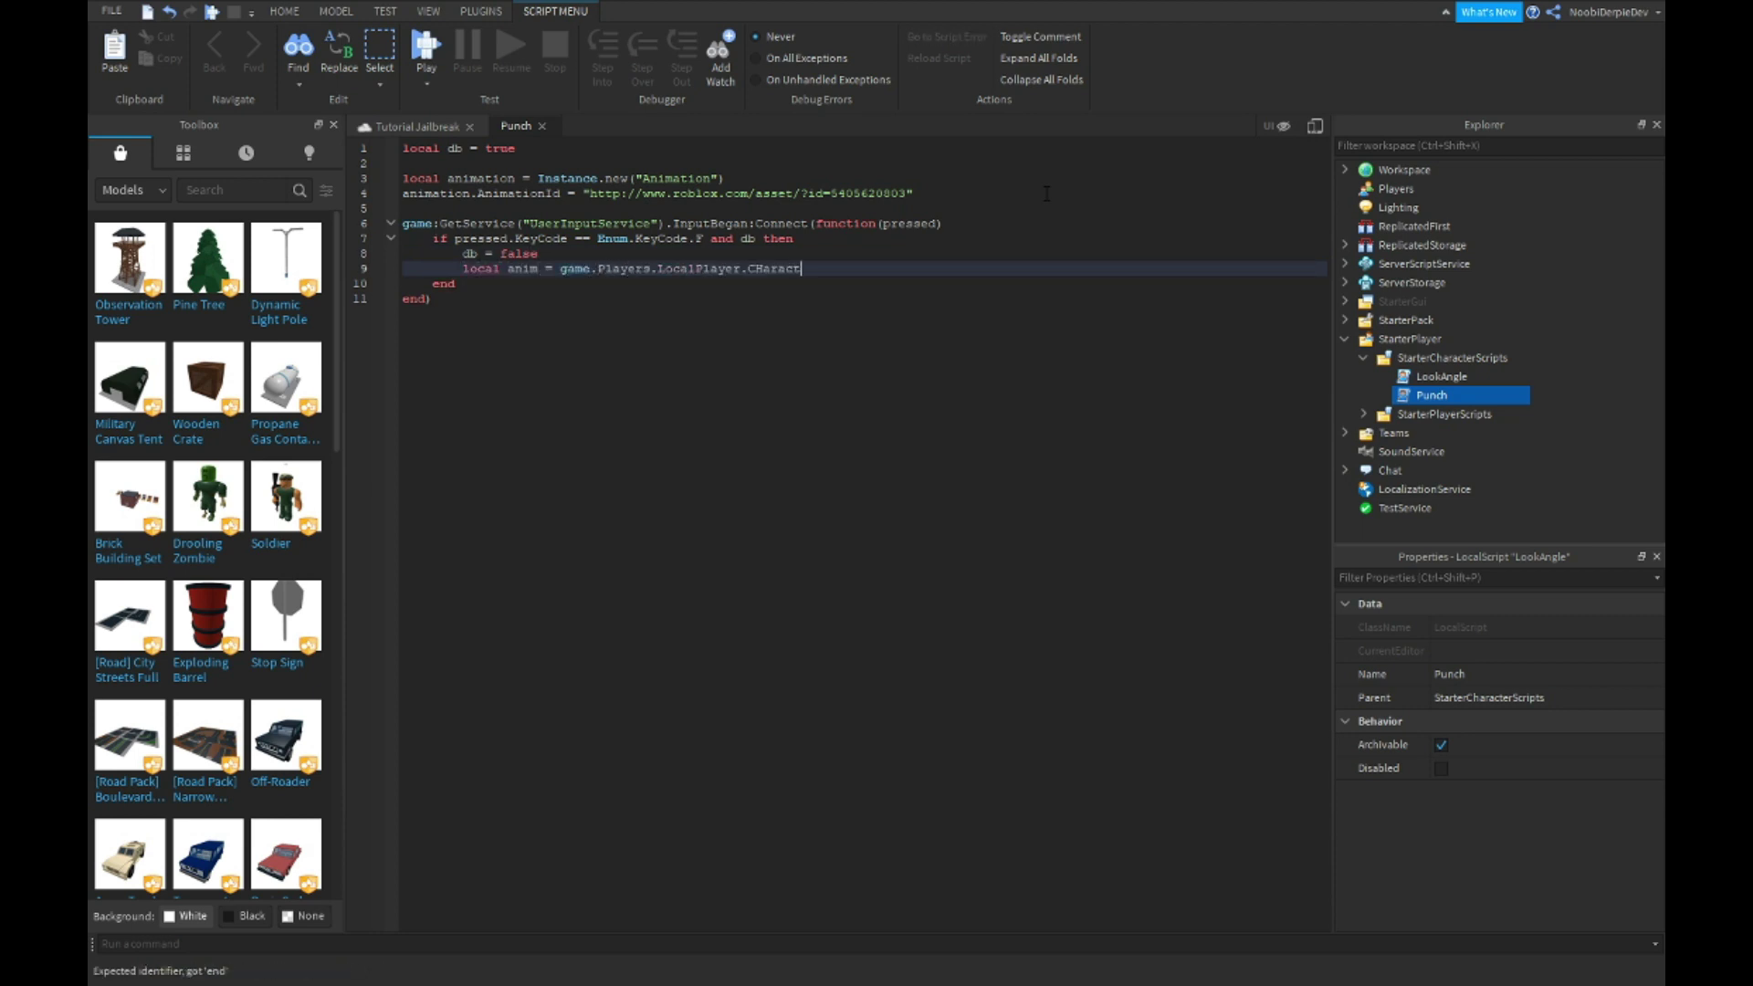
type("er:WaitForChi")
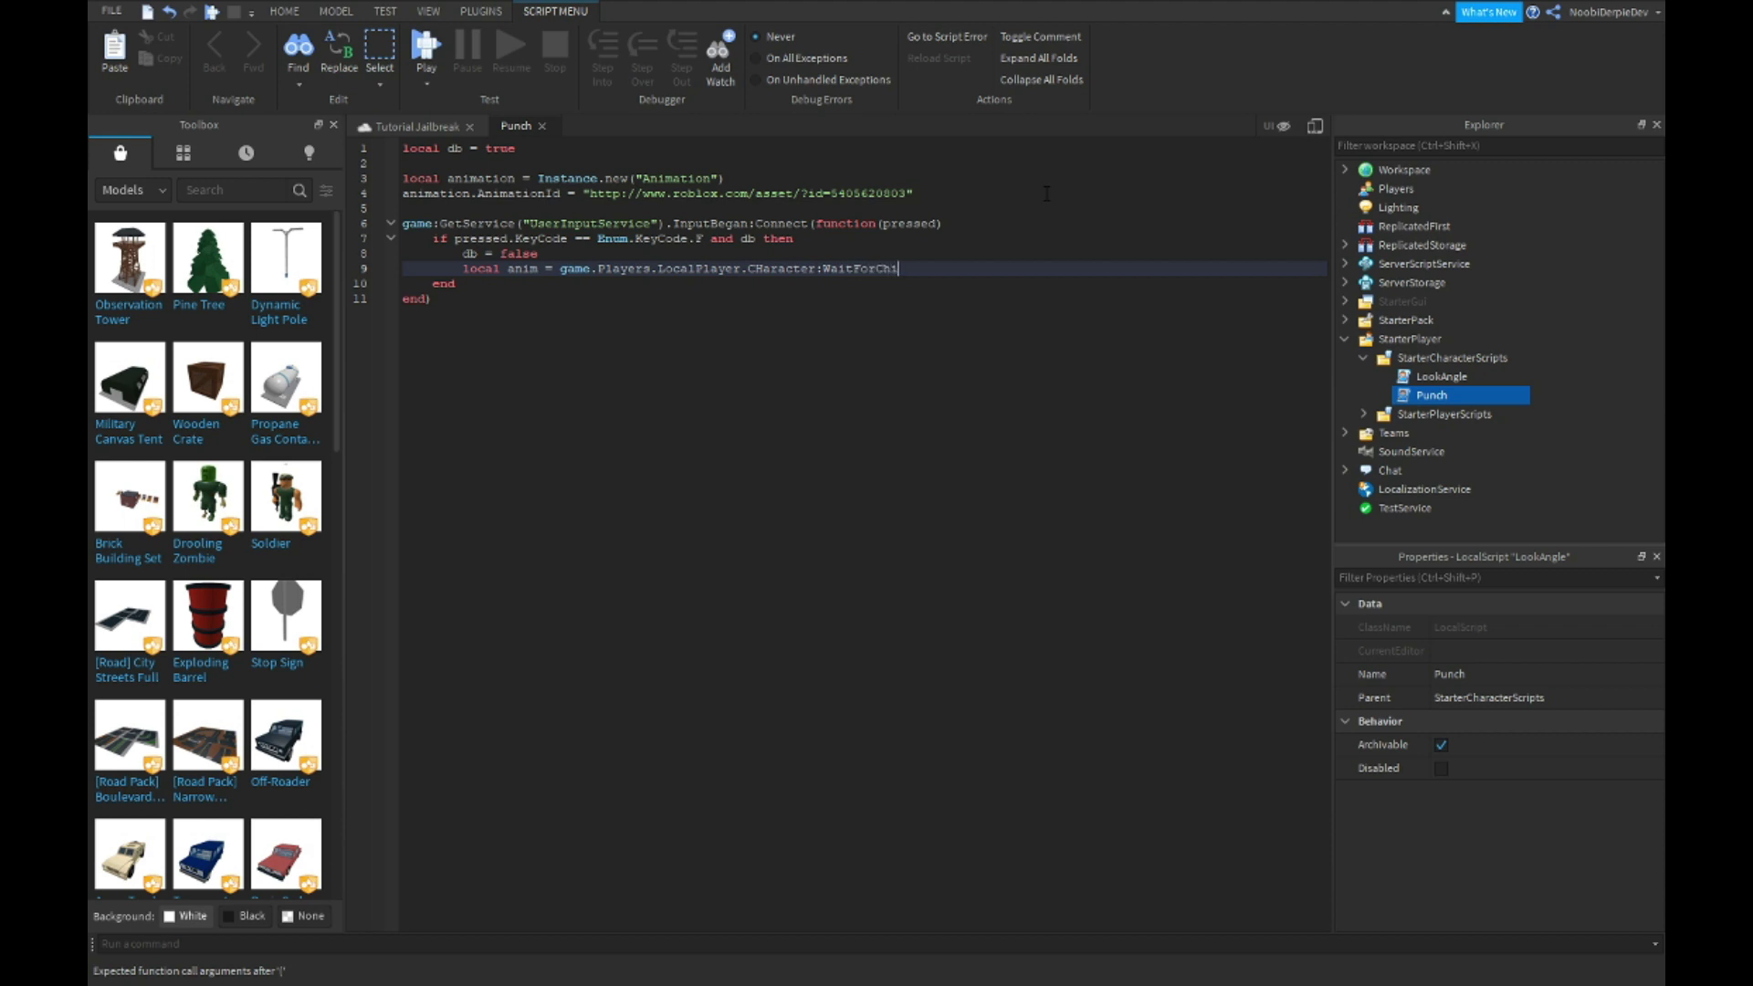
type("ld(\"Humanoid\"):Load")
type("Animation(anim)")
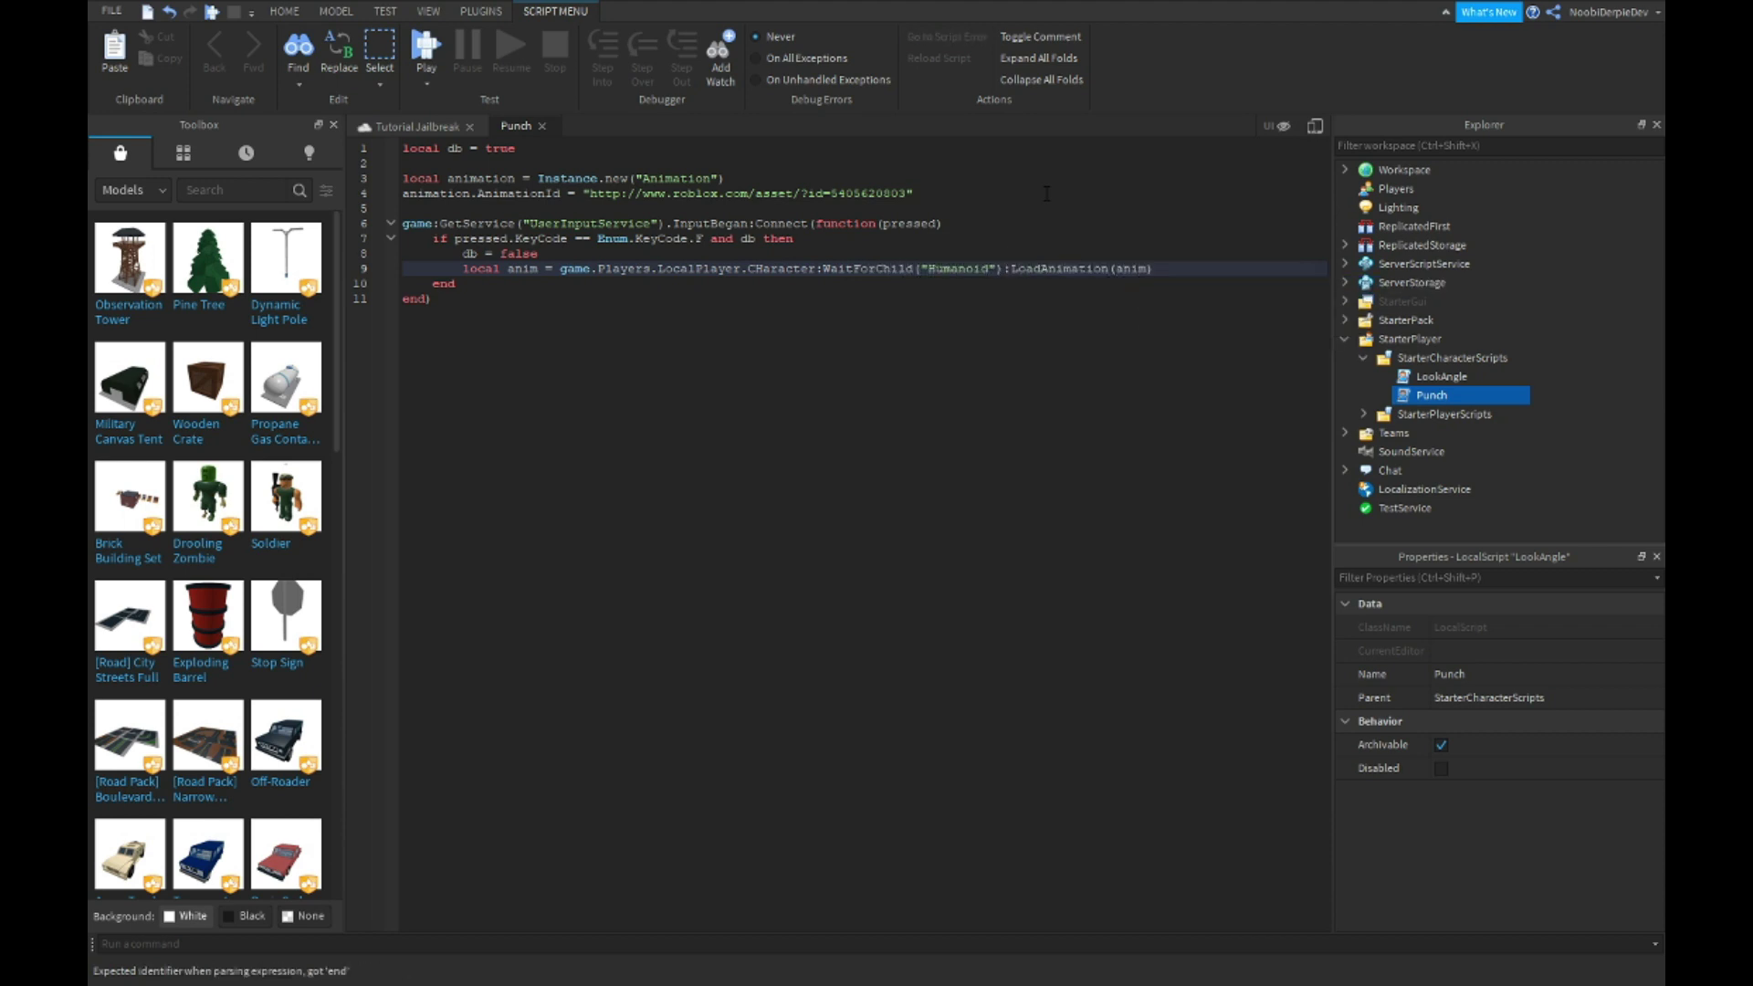
key("Return")
type("anim:p")
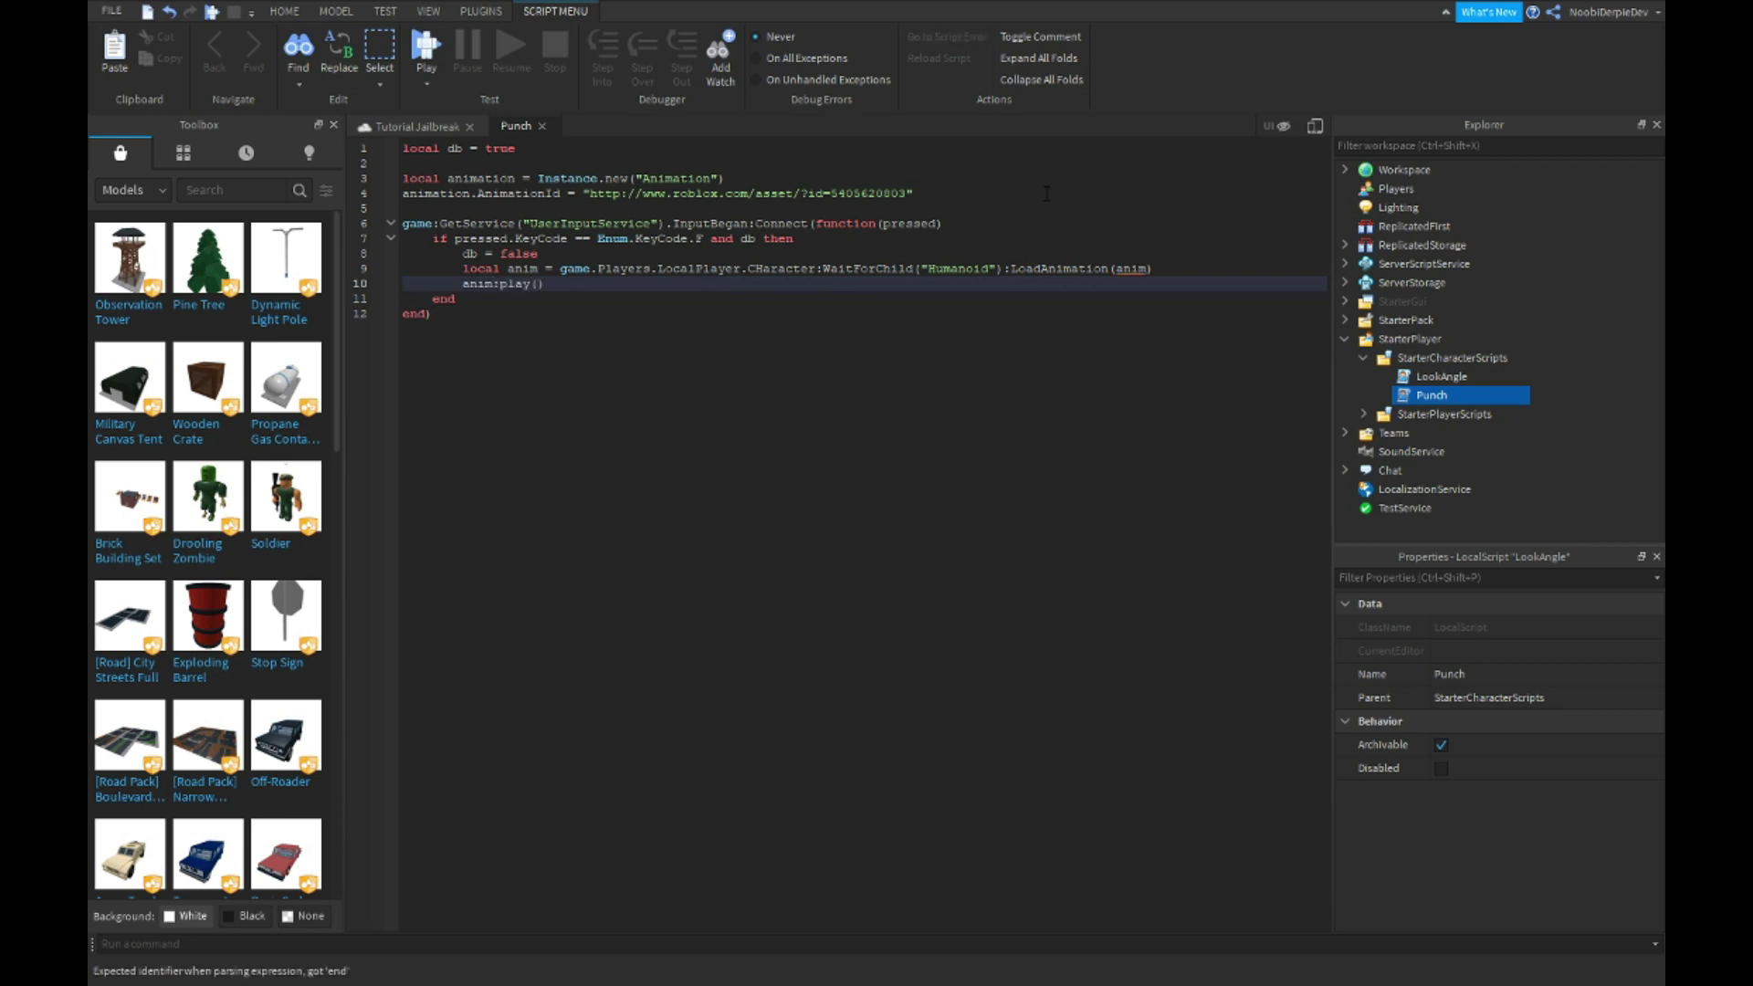
type("l")
key("Tab")
type("()")
key("Return")
type("wait")
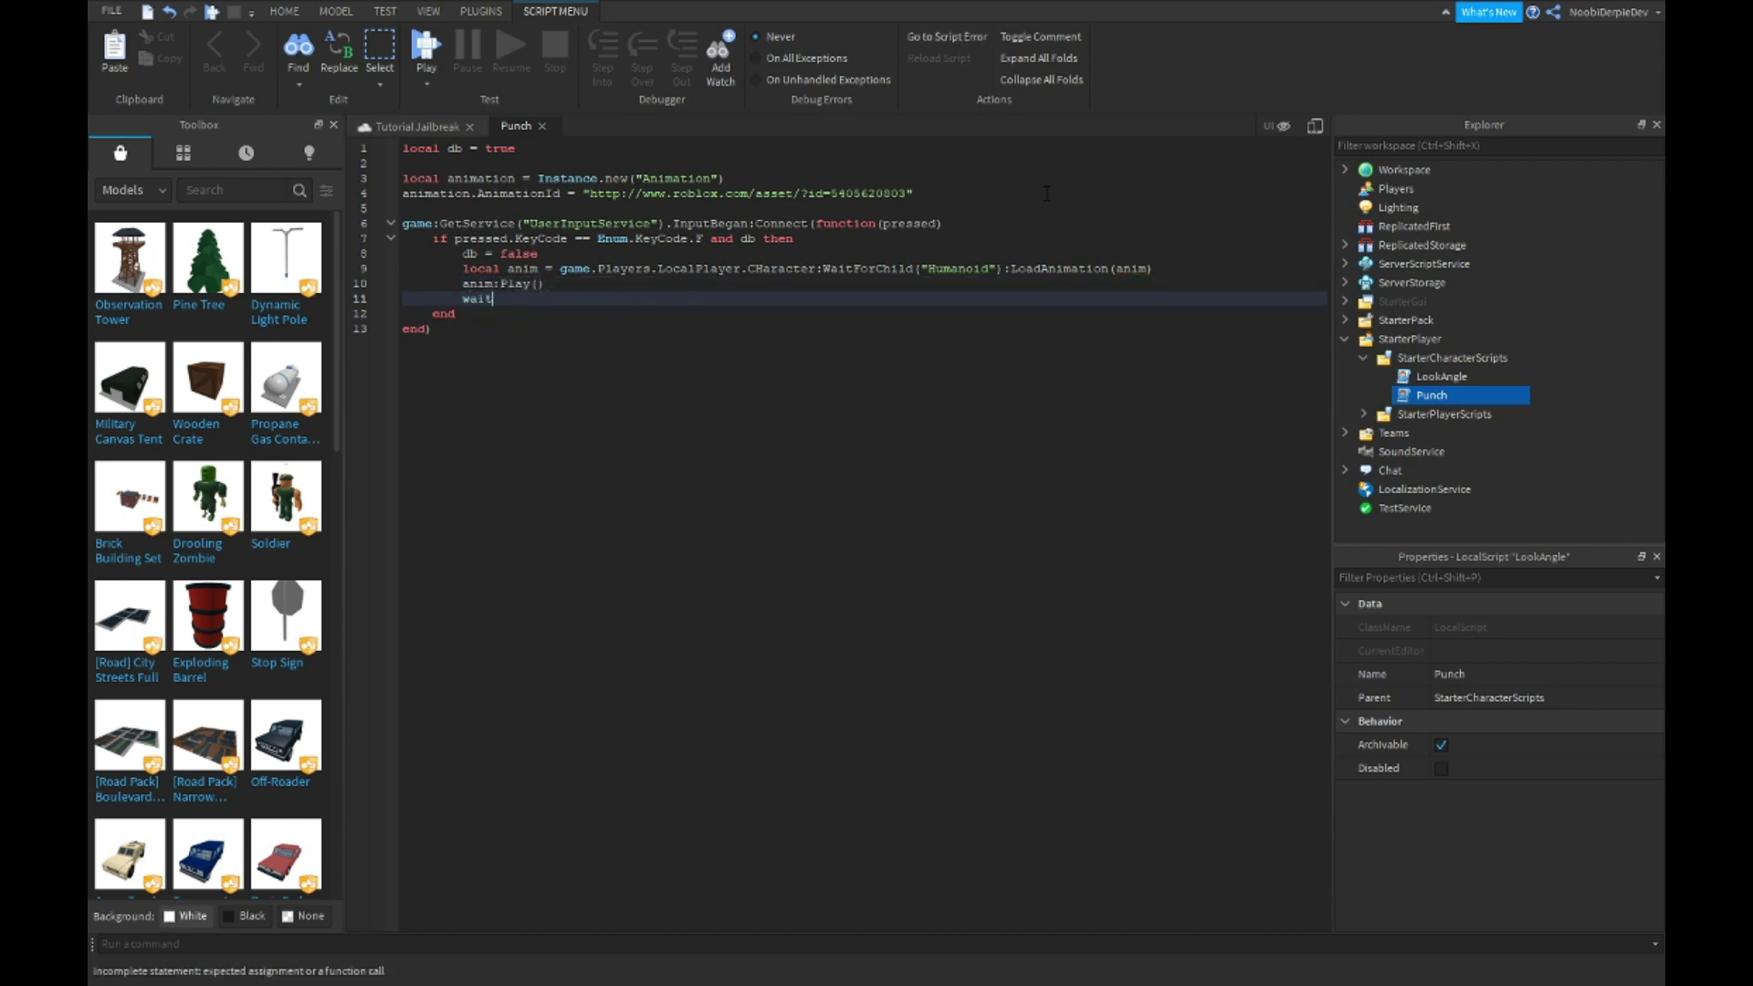
type("(.0")
key("BackSpace")
key("BackSpace")
type("0.8)")
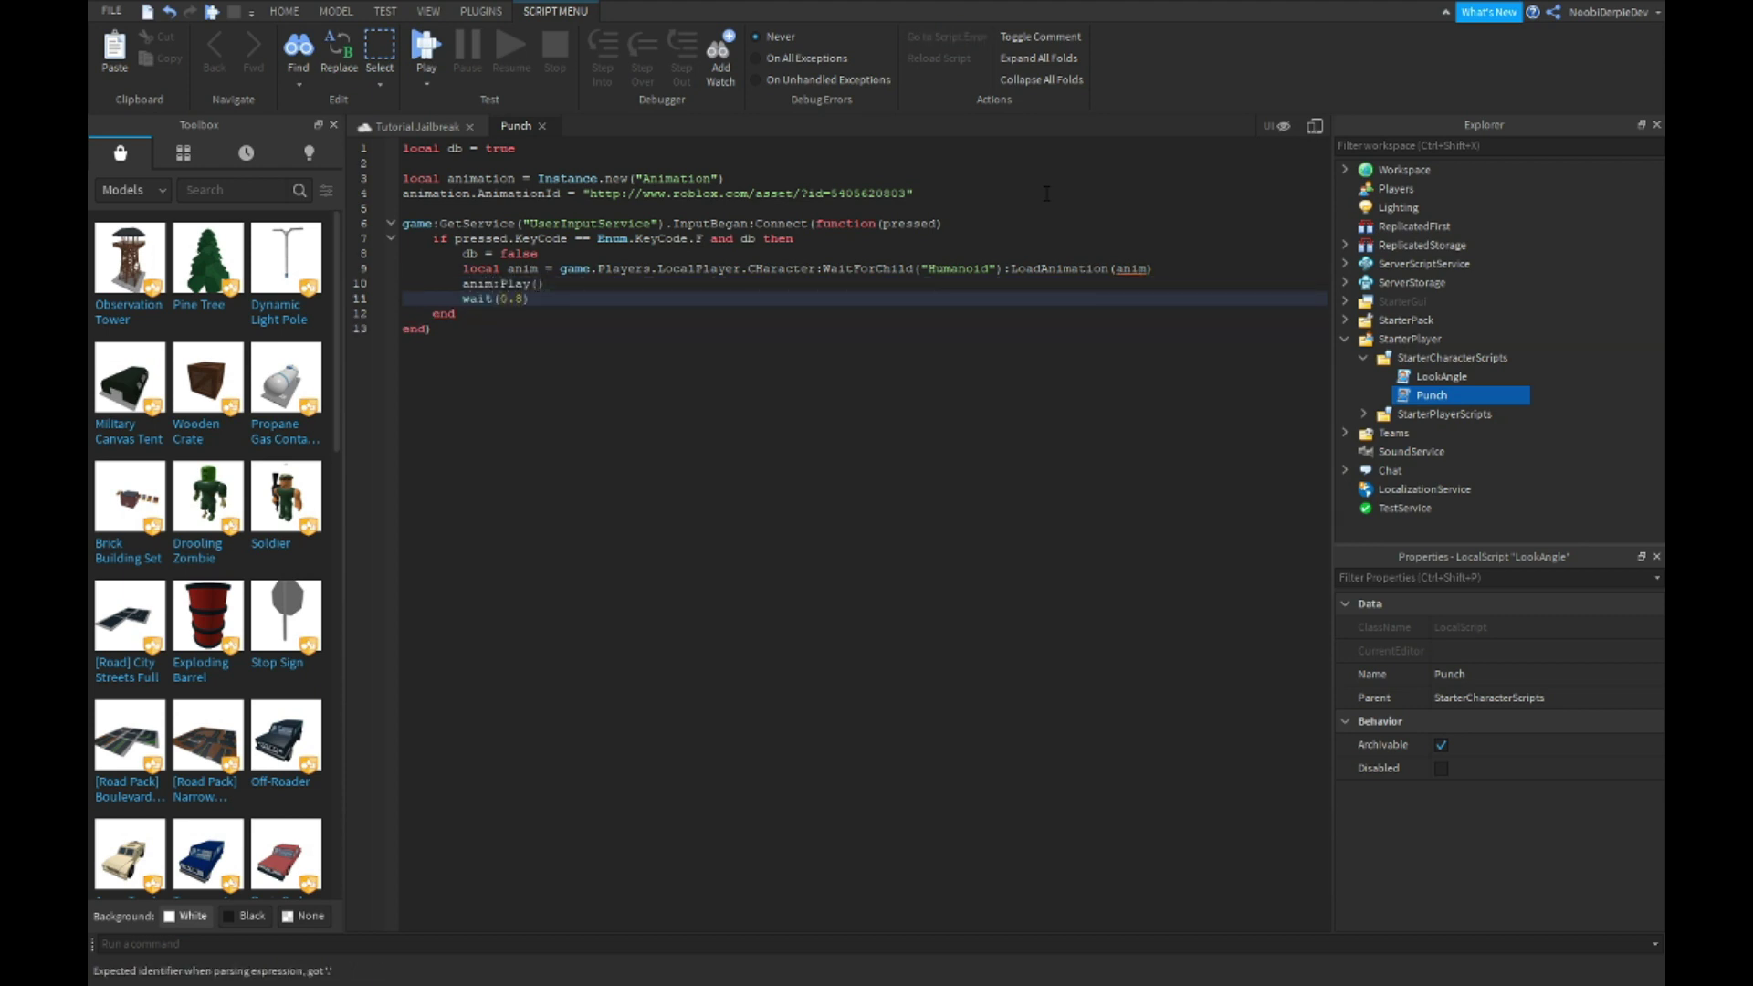
key("Return")
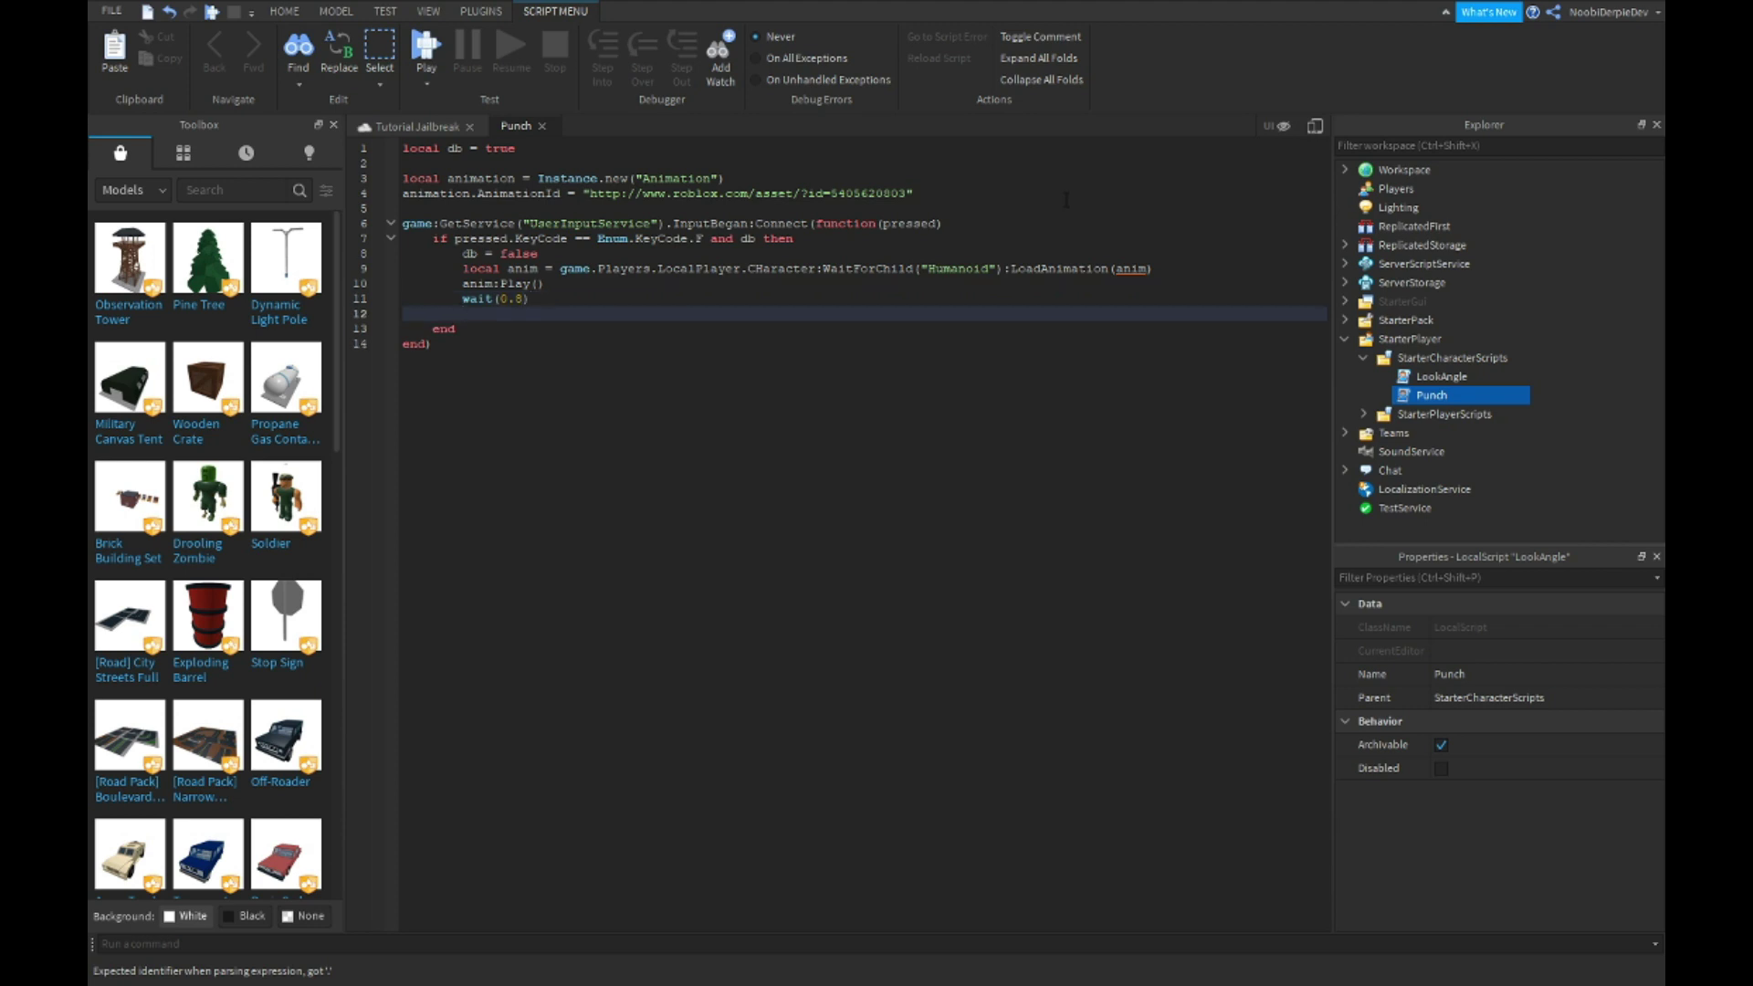
type("db = true")
left_click(768, 269)
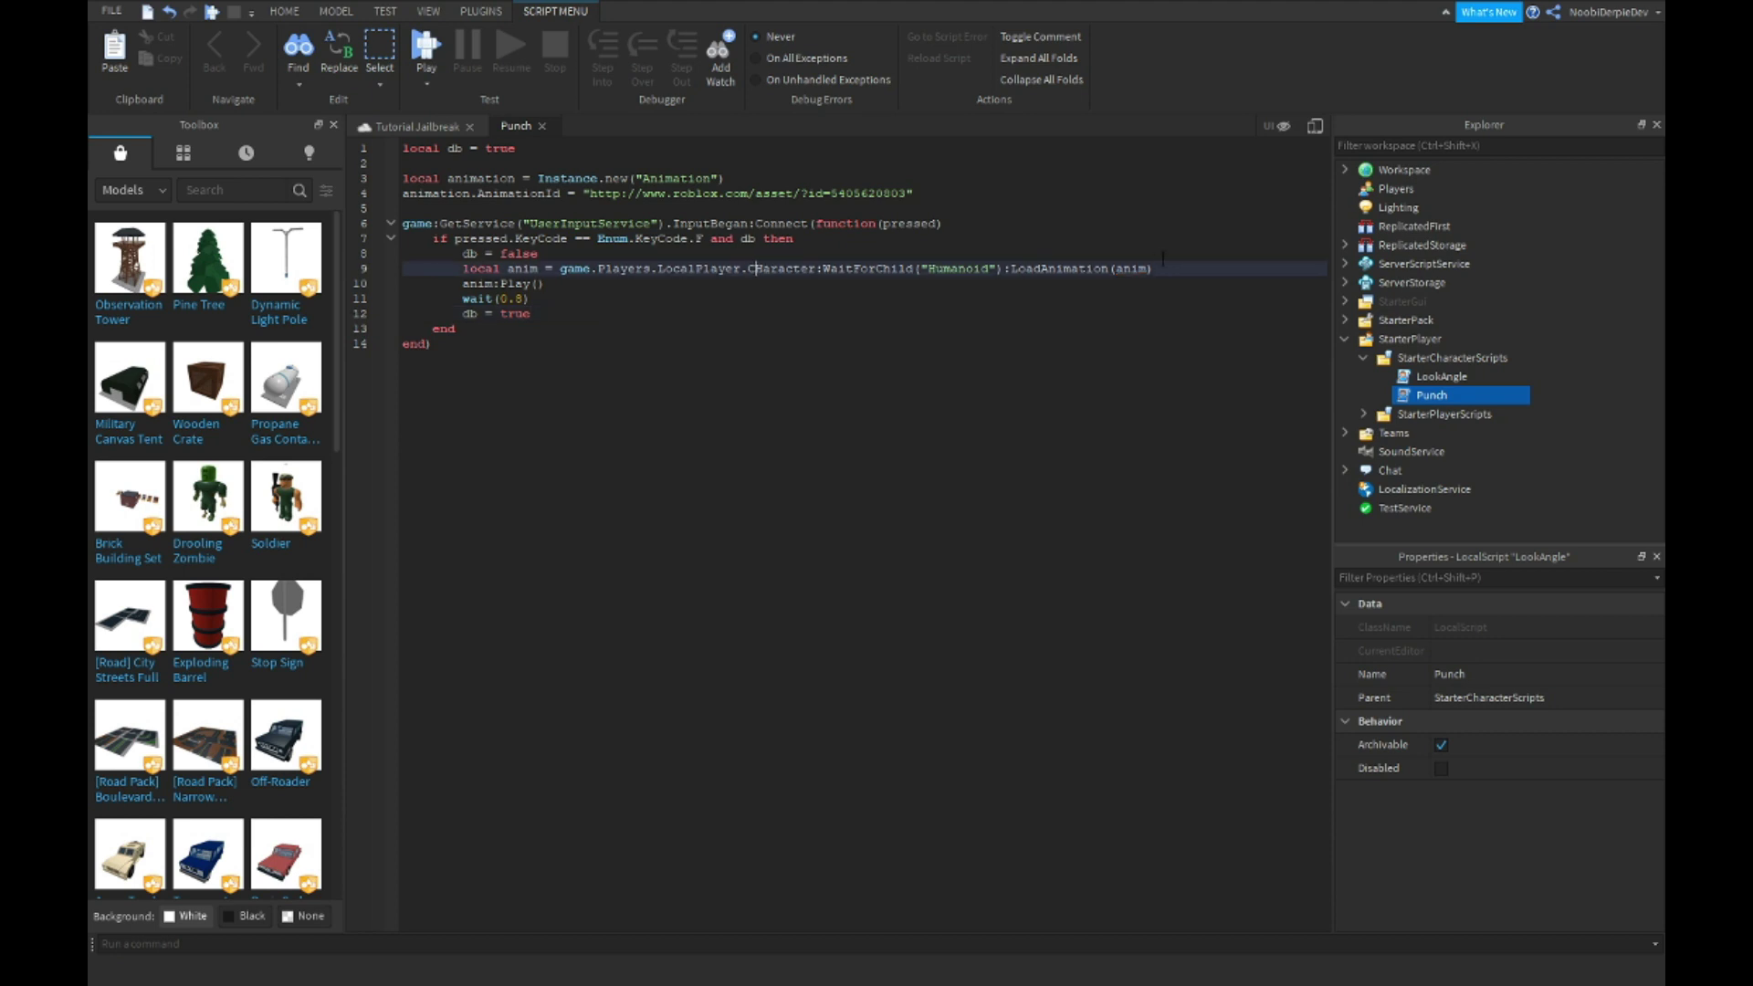
double_click(1131, 269)
type("anim")
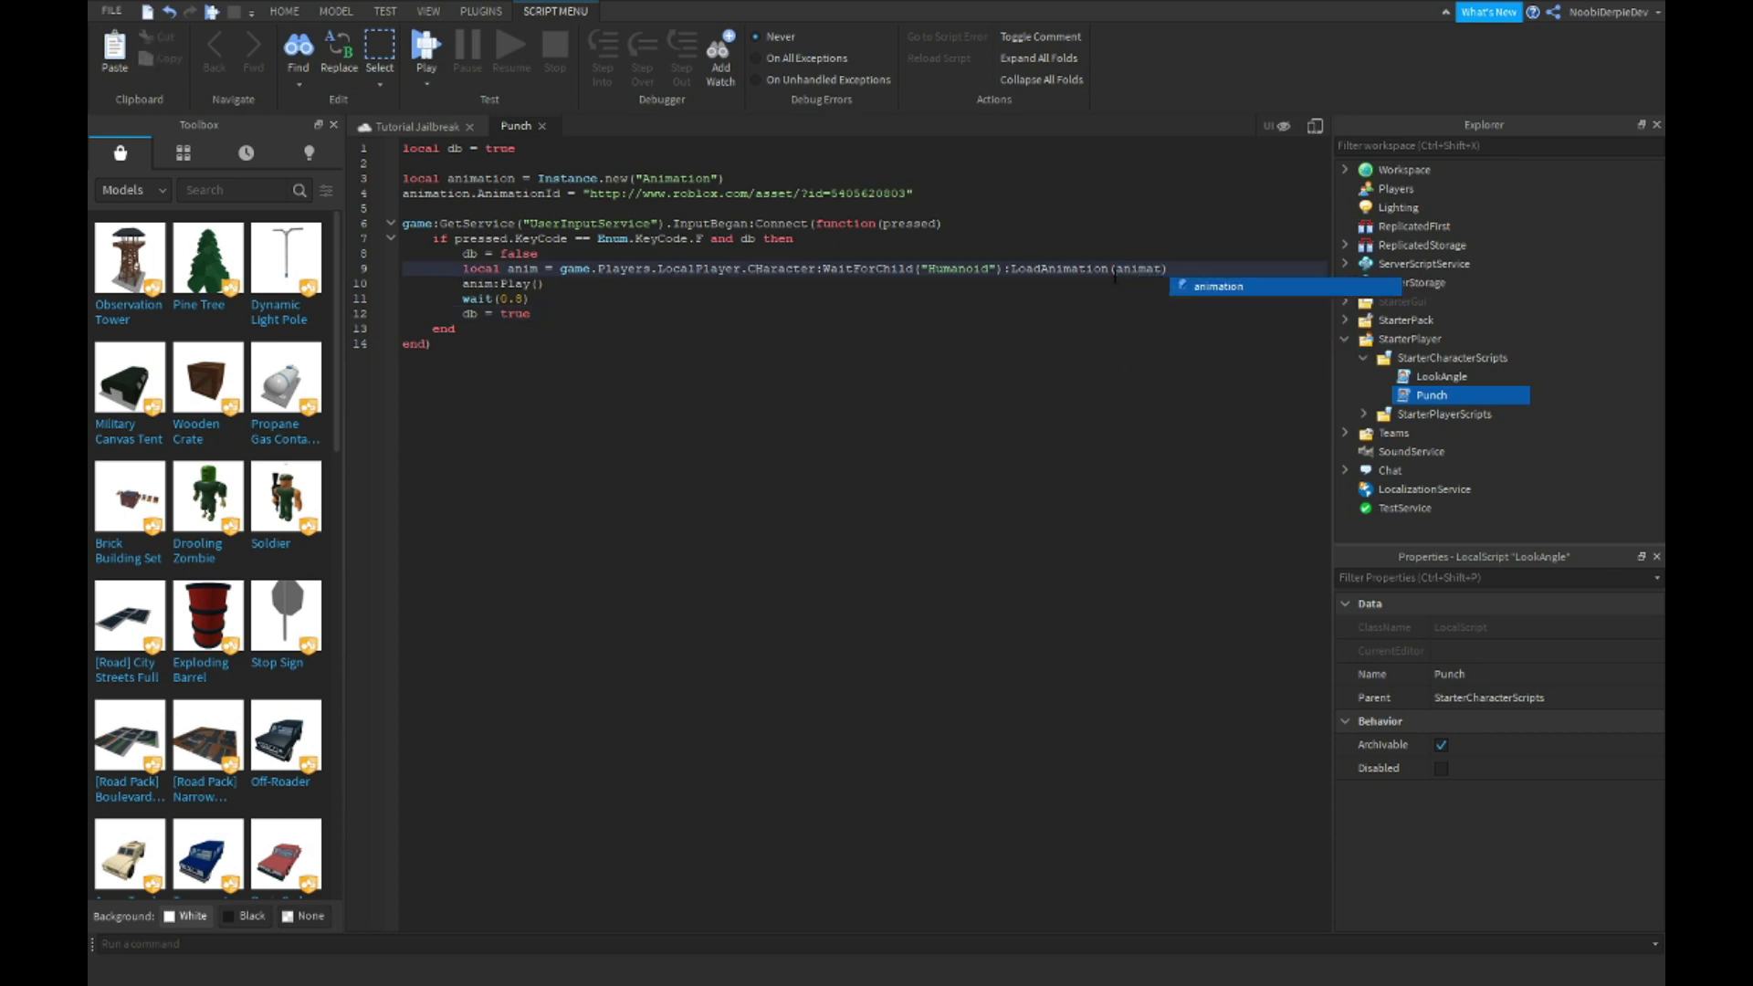
key("Tab")
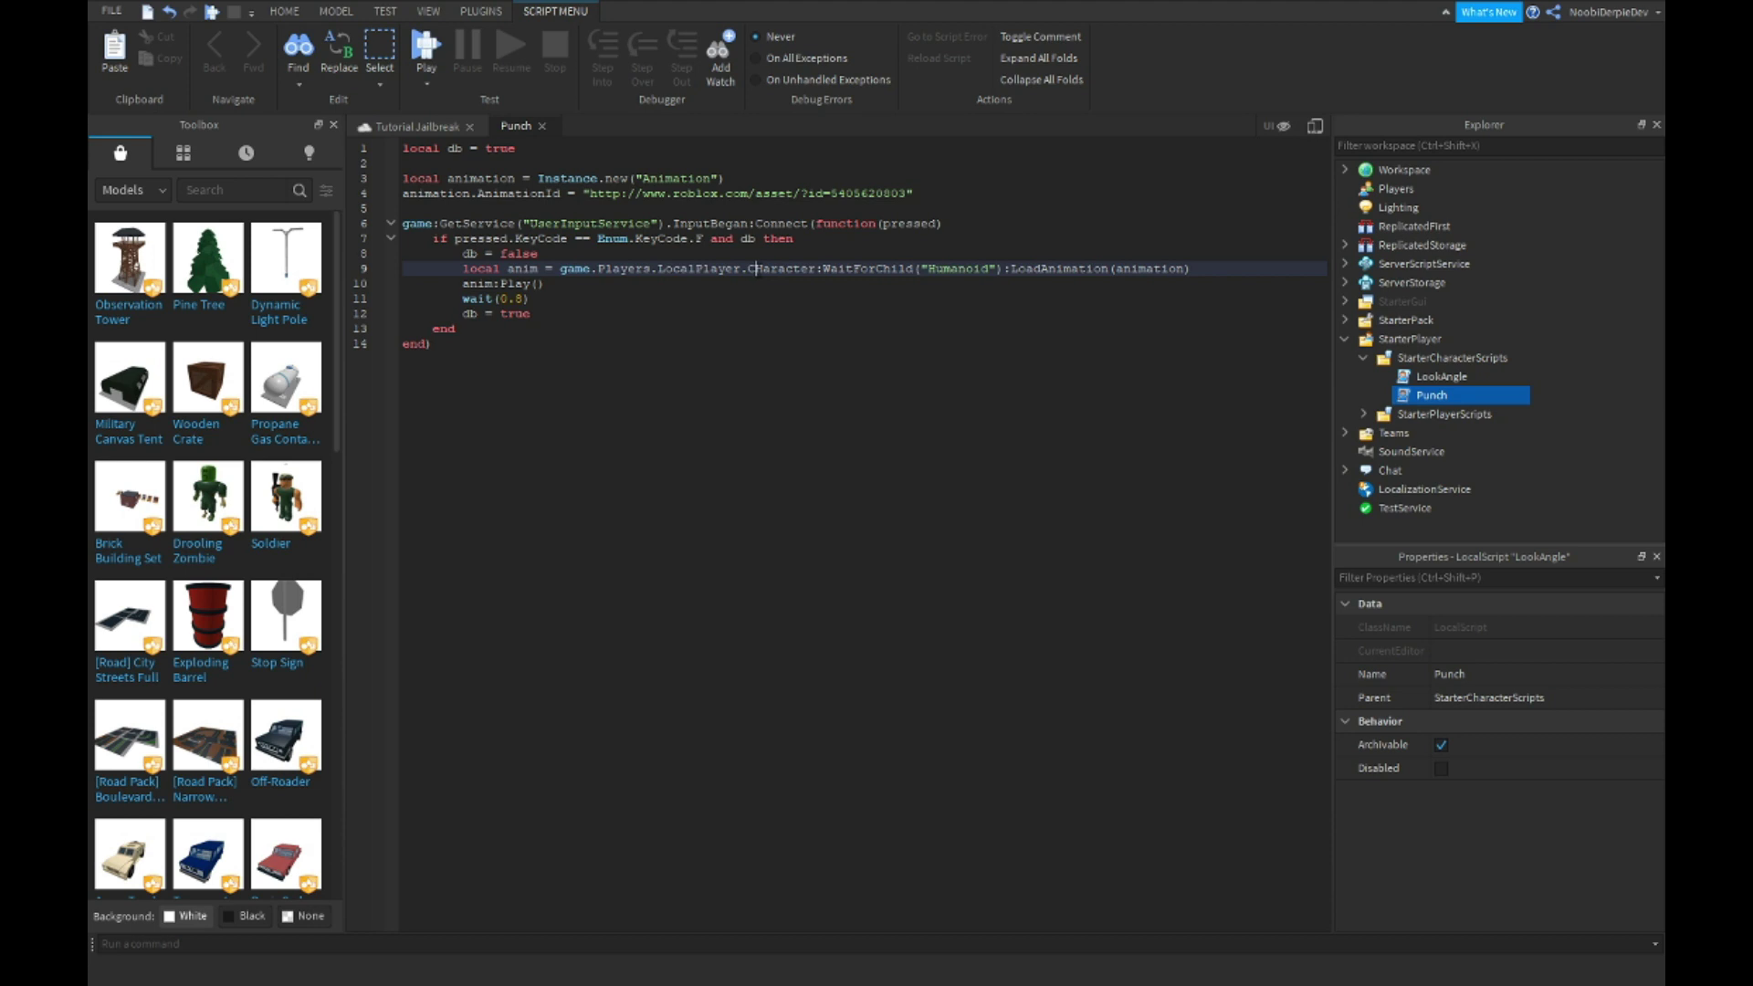
left_click(457, 347)
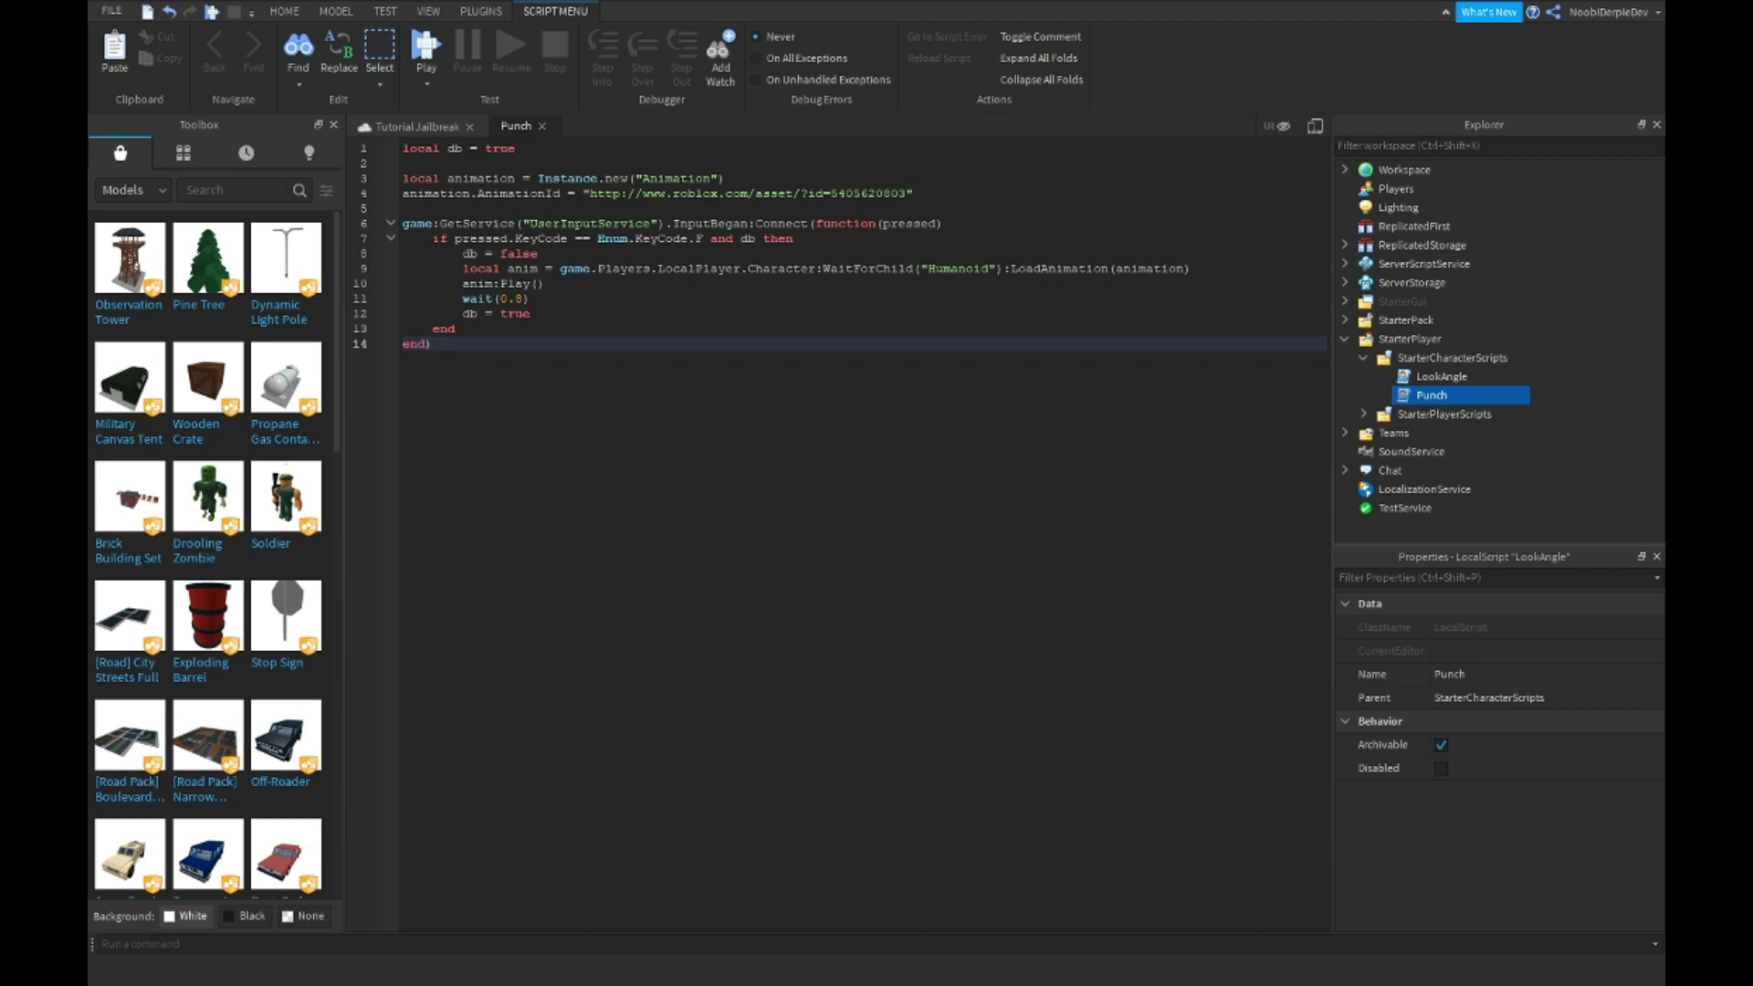
Add a RightHand.Touched handler that checks the hit part for a Humanoid.
key("Return")
key("Return")
type("game.Pl")
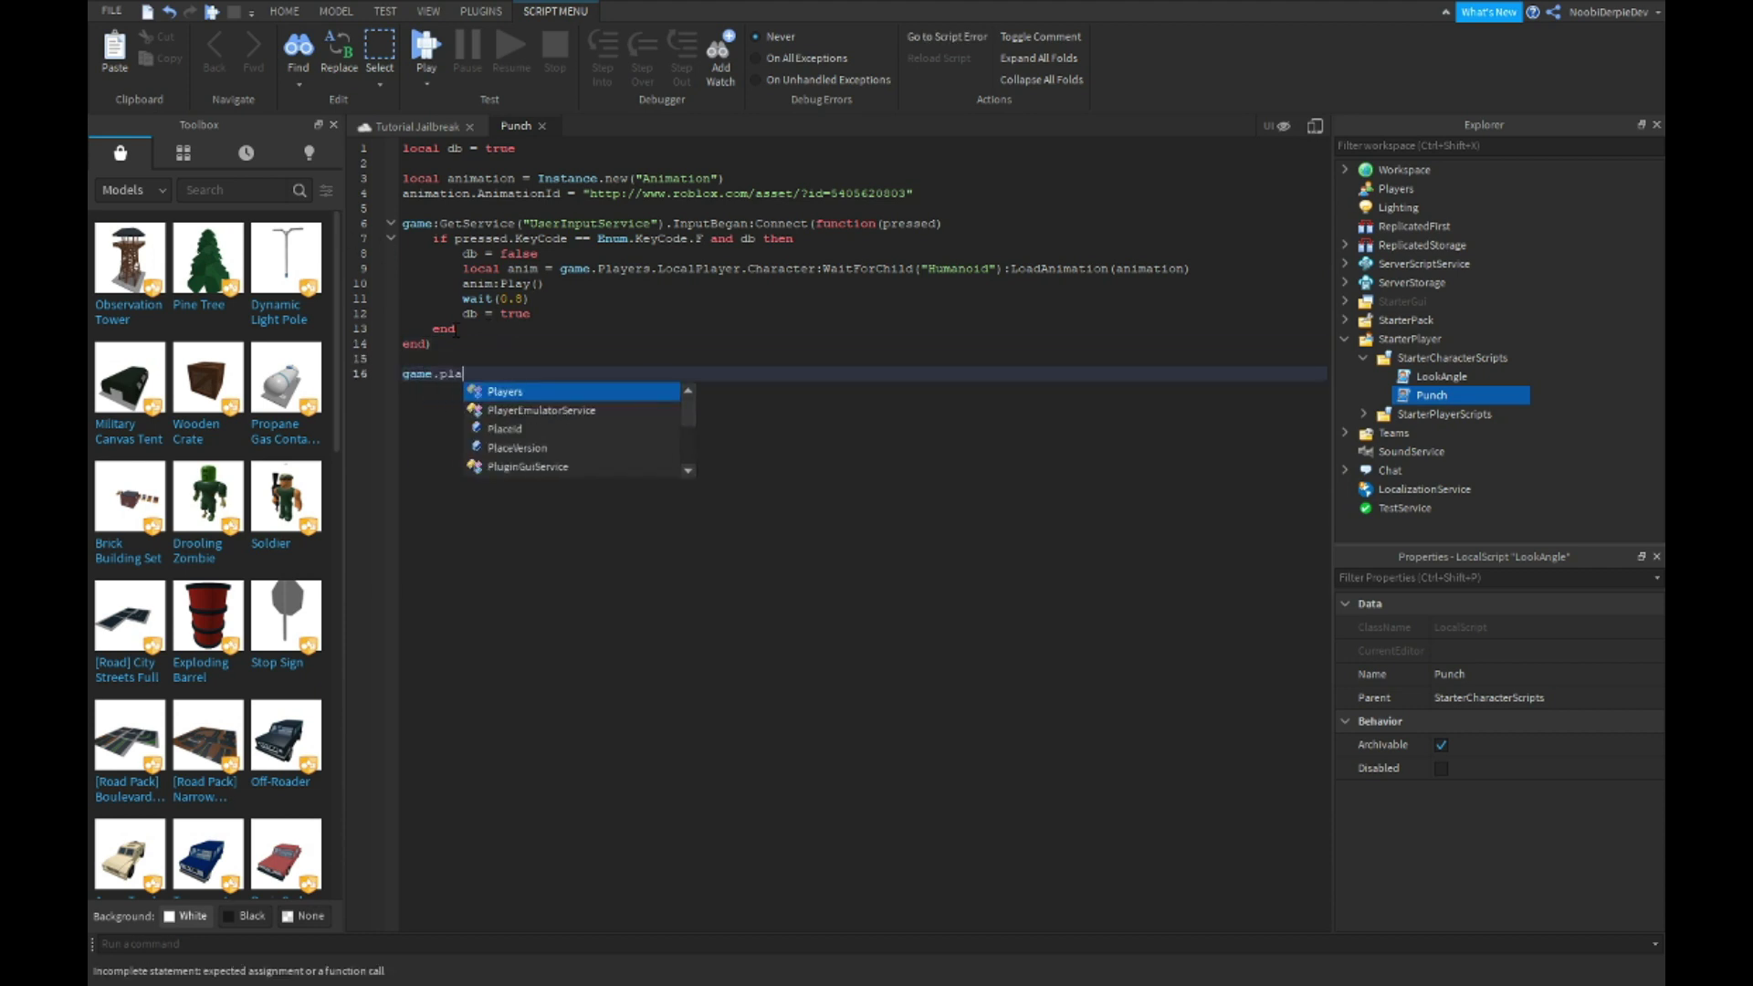
type("ayers.local")
key("Tab")
type(".Char")
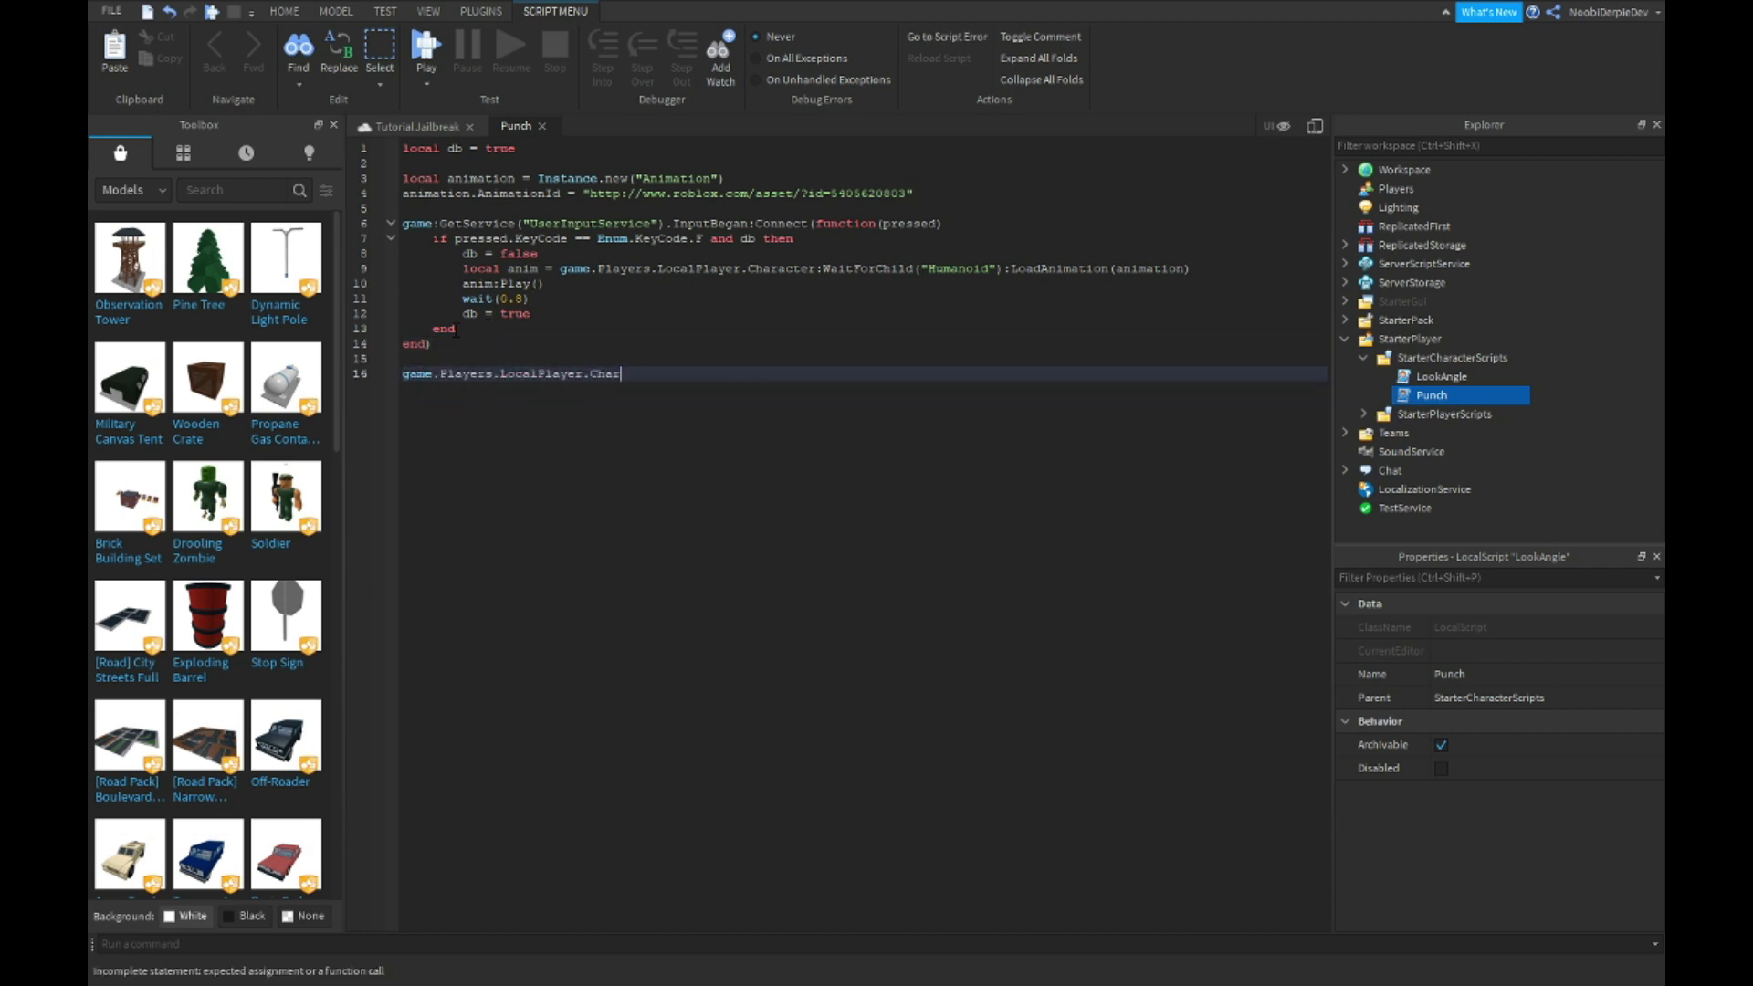
type("acter:WaitFo")
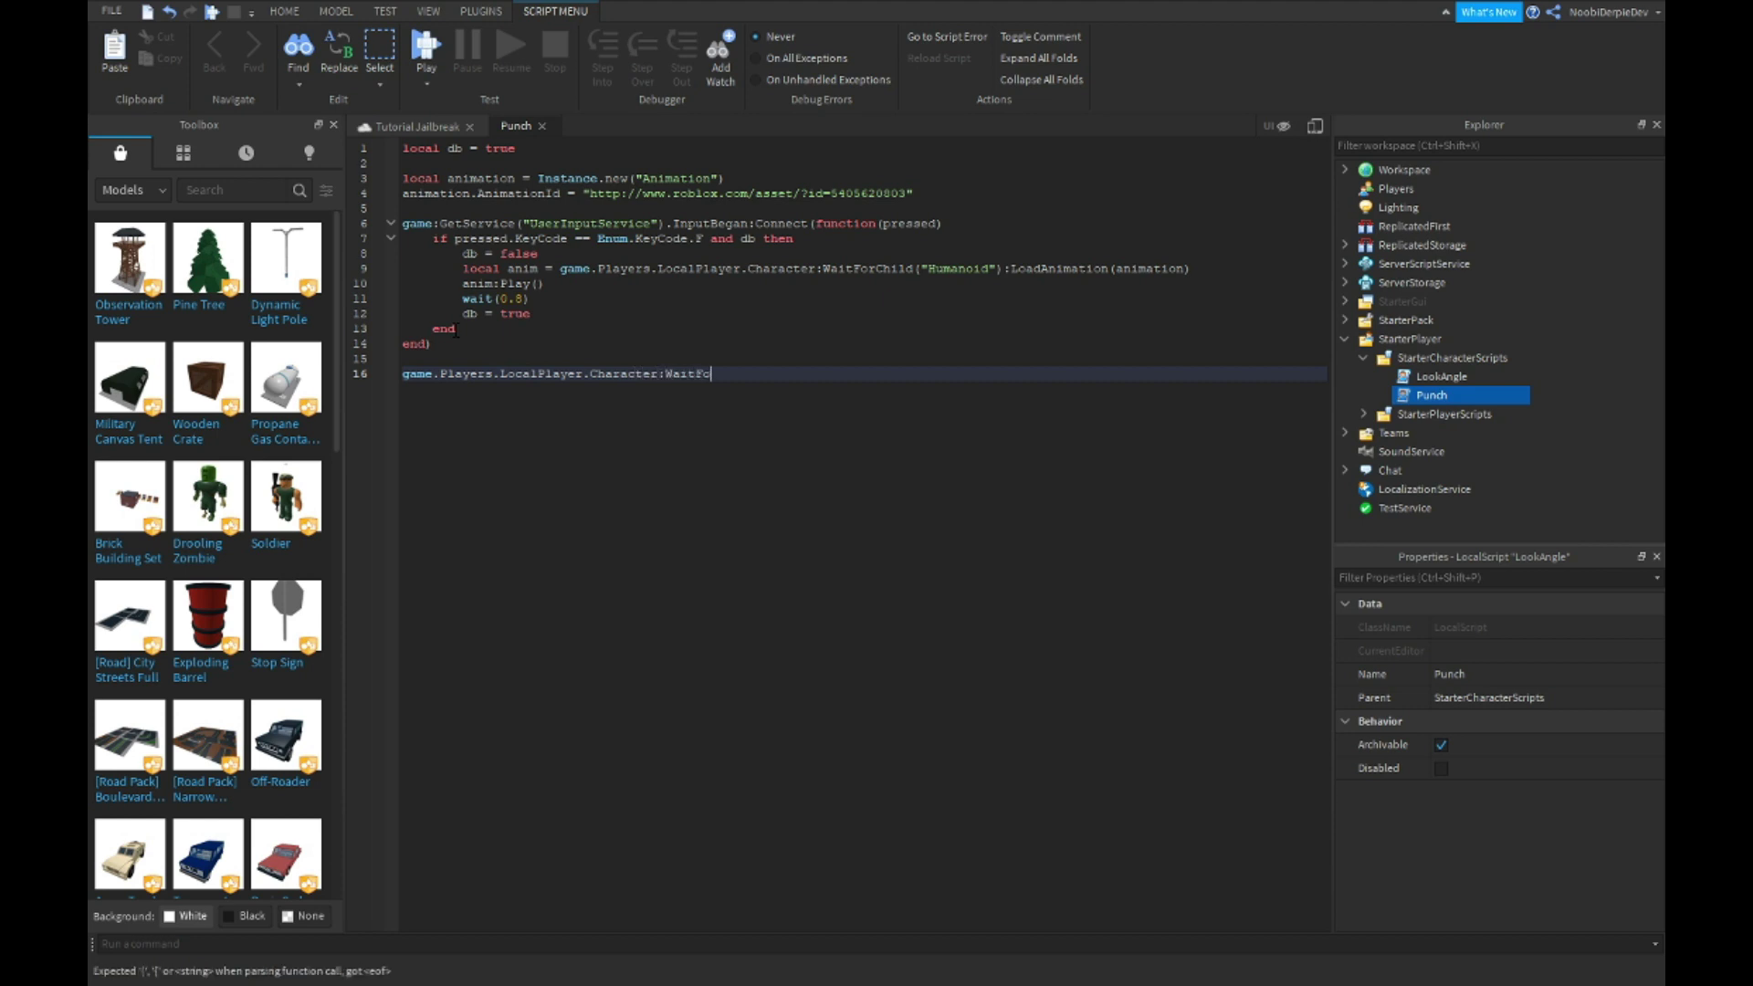
type("rChild(\"Ri")
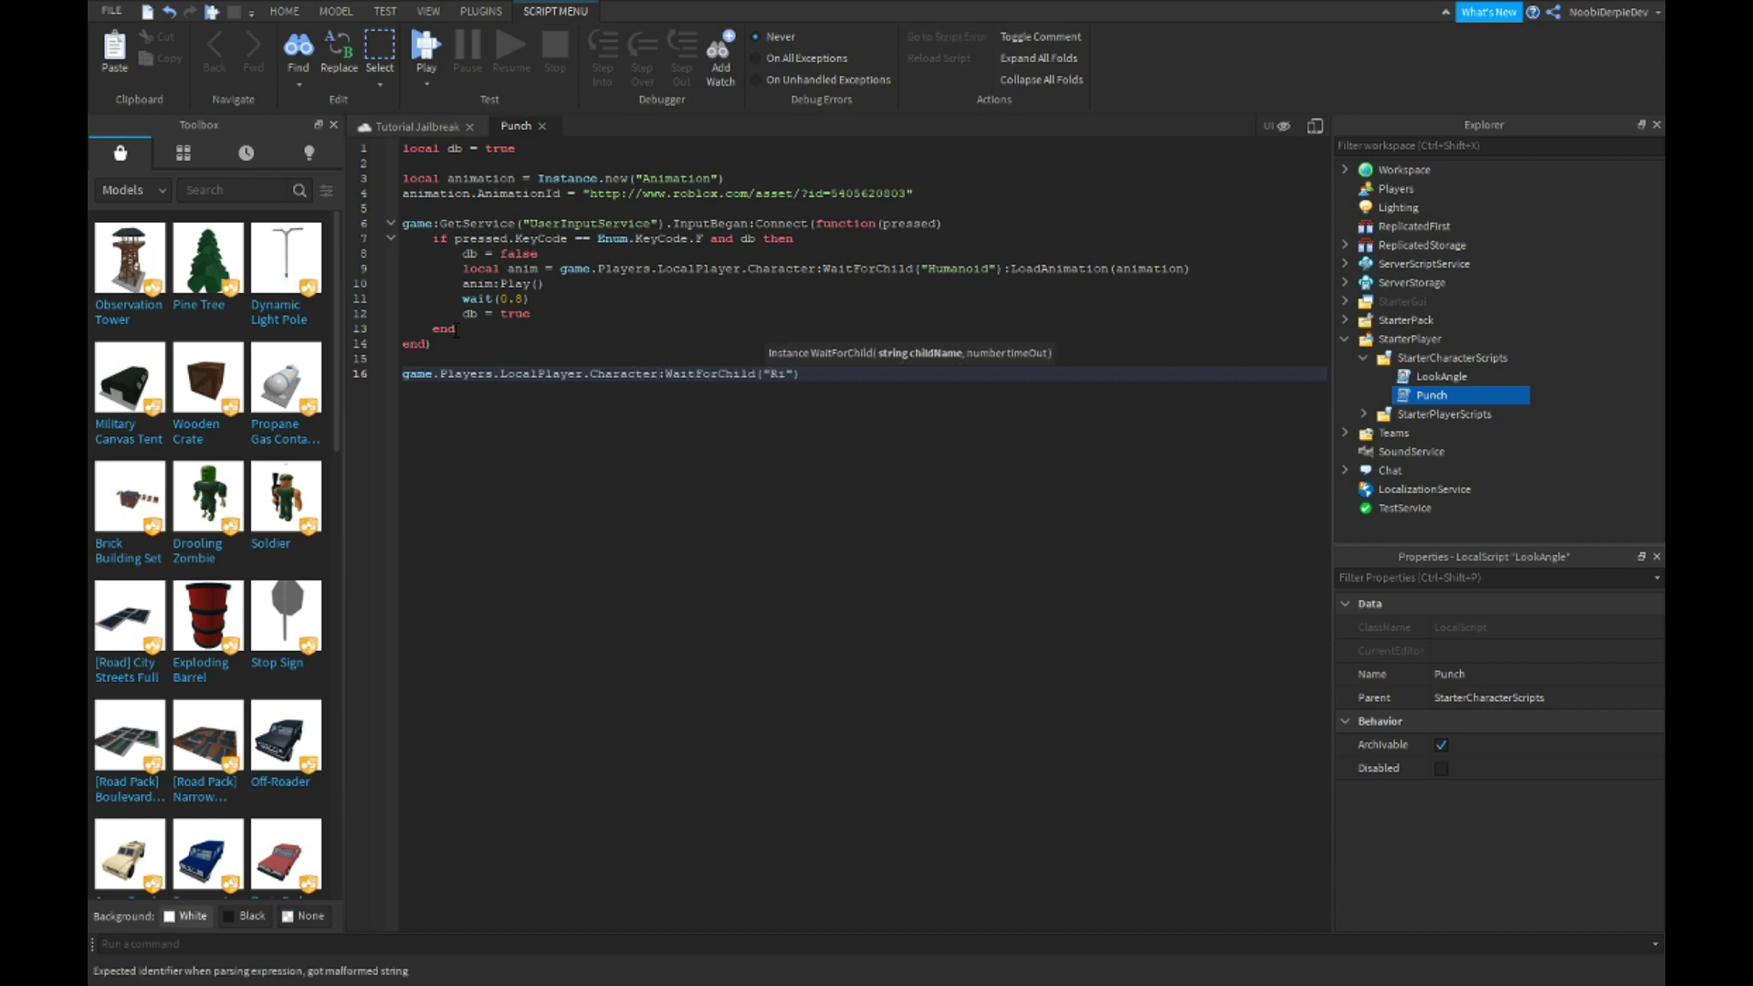
type("ght")
type("Hand\").")
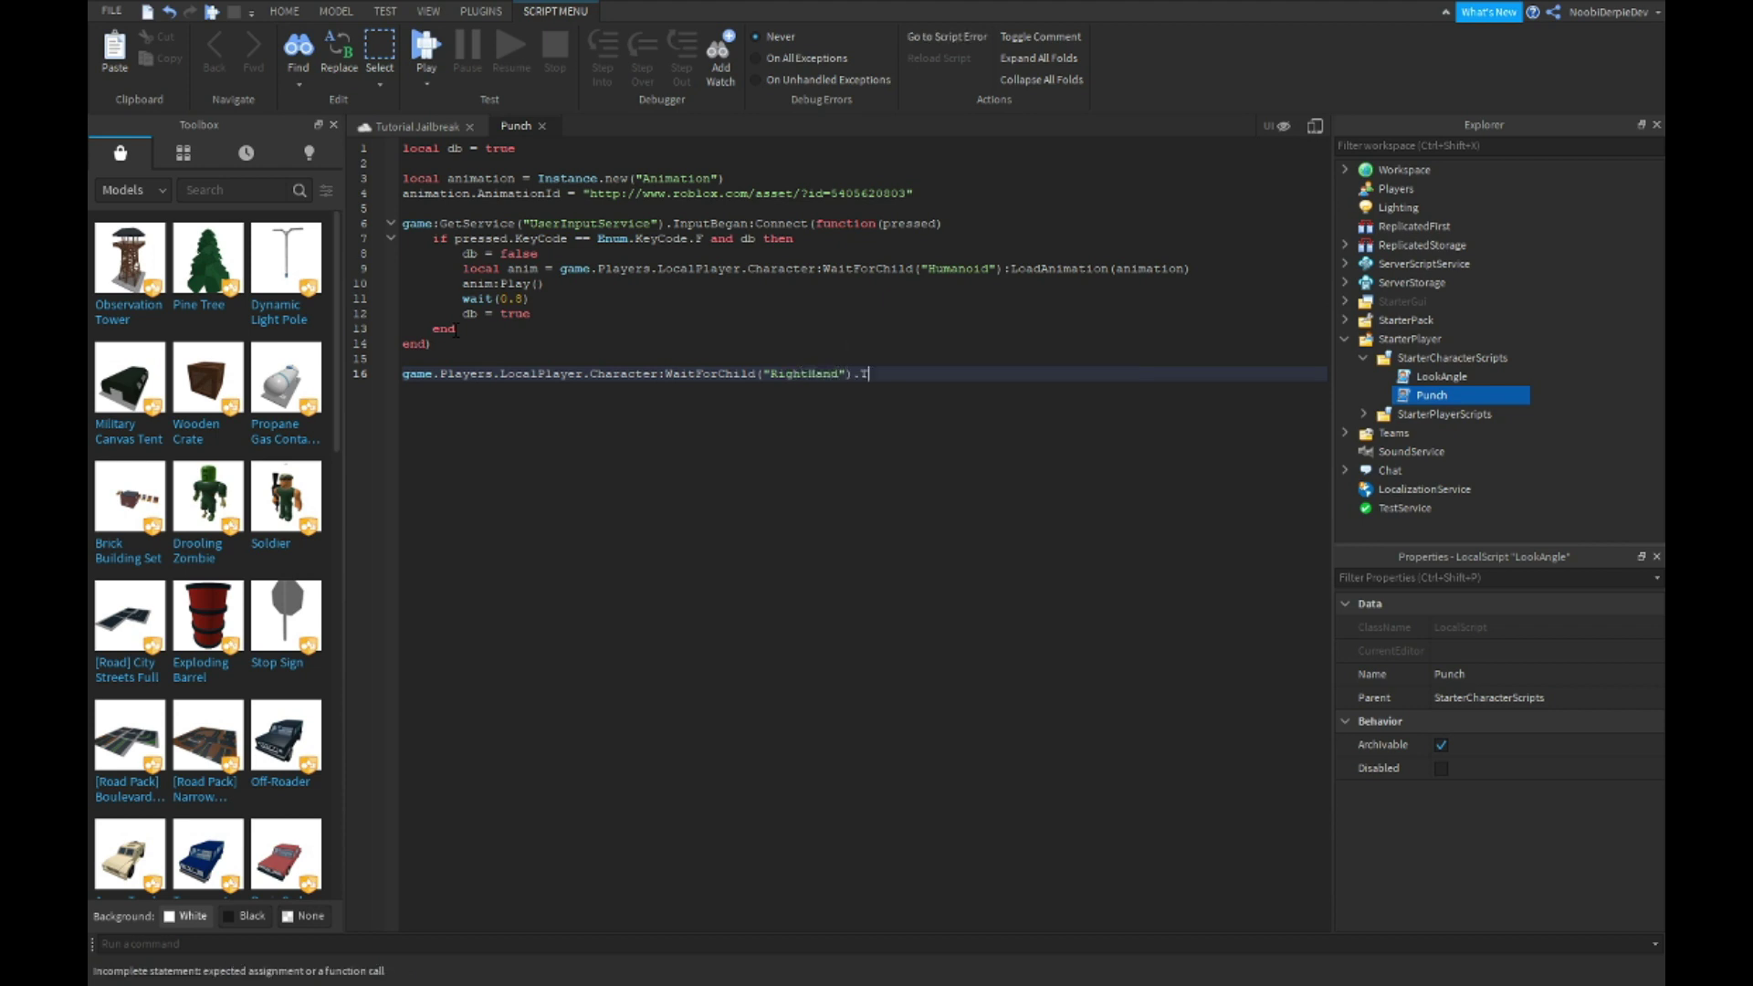
type("Toch")
type("uched")
type(":Connect(function")
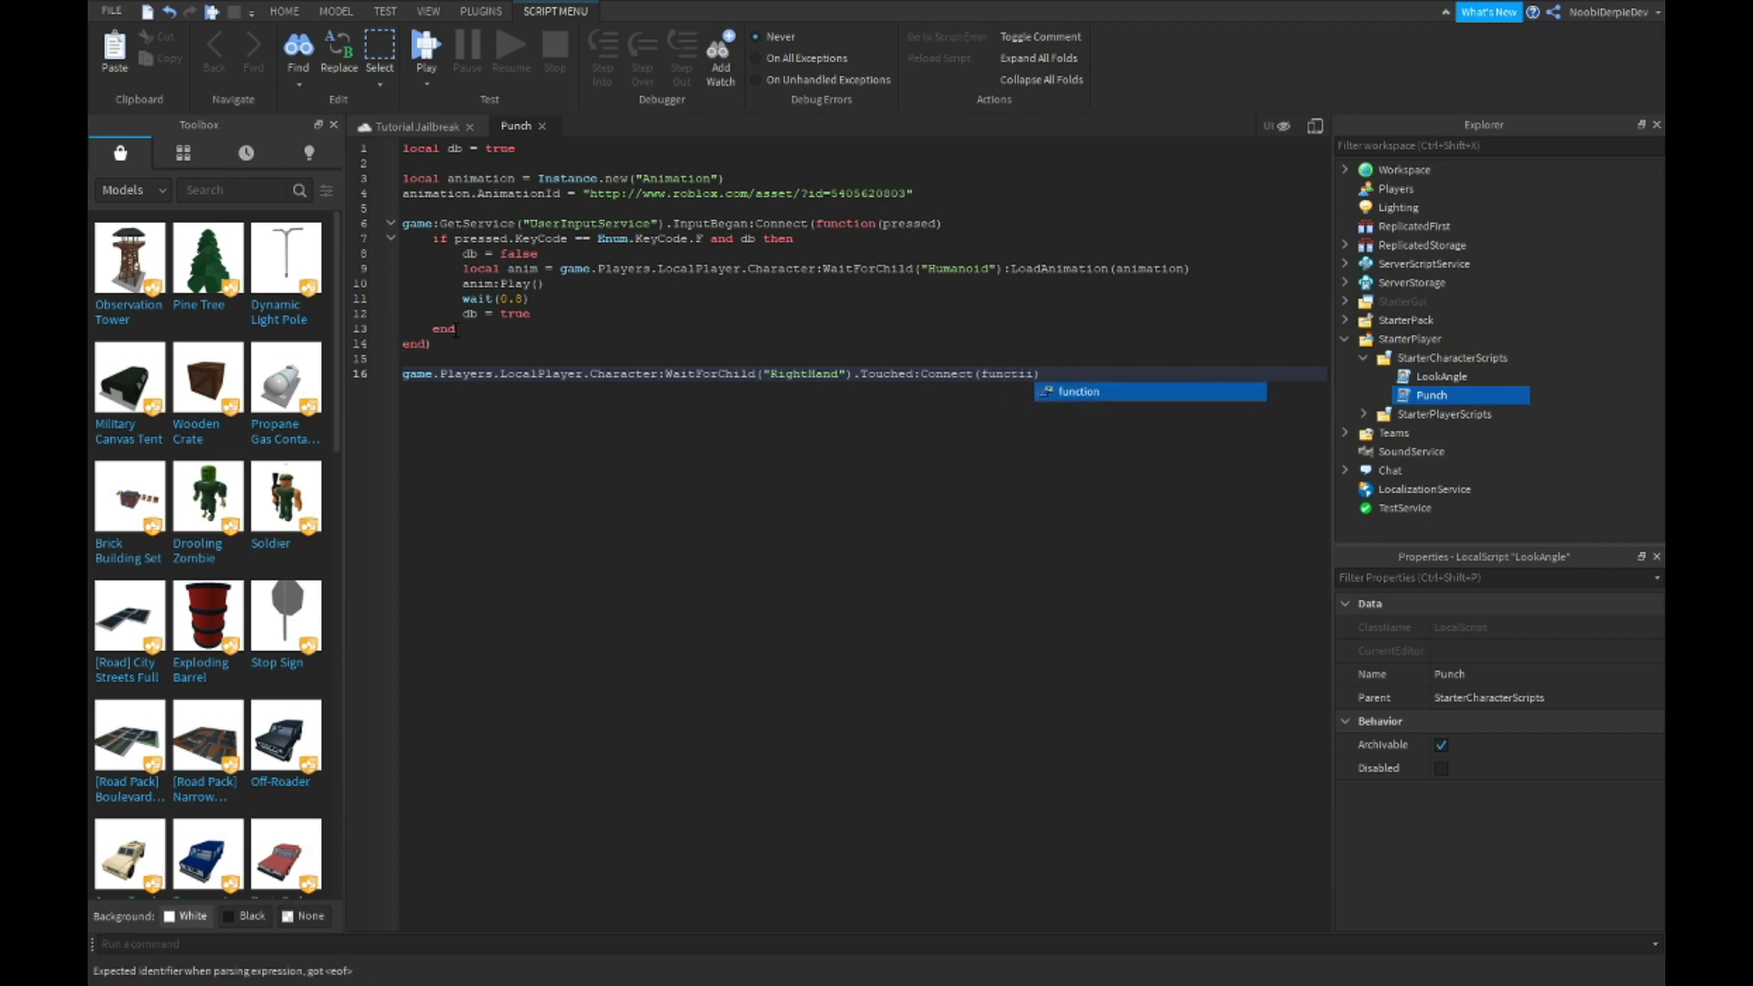
type("(hit")
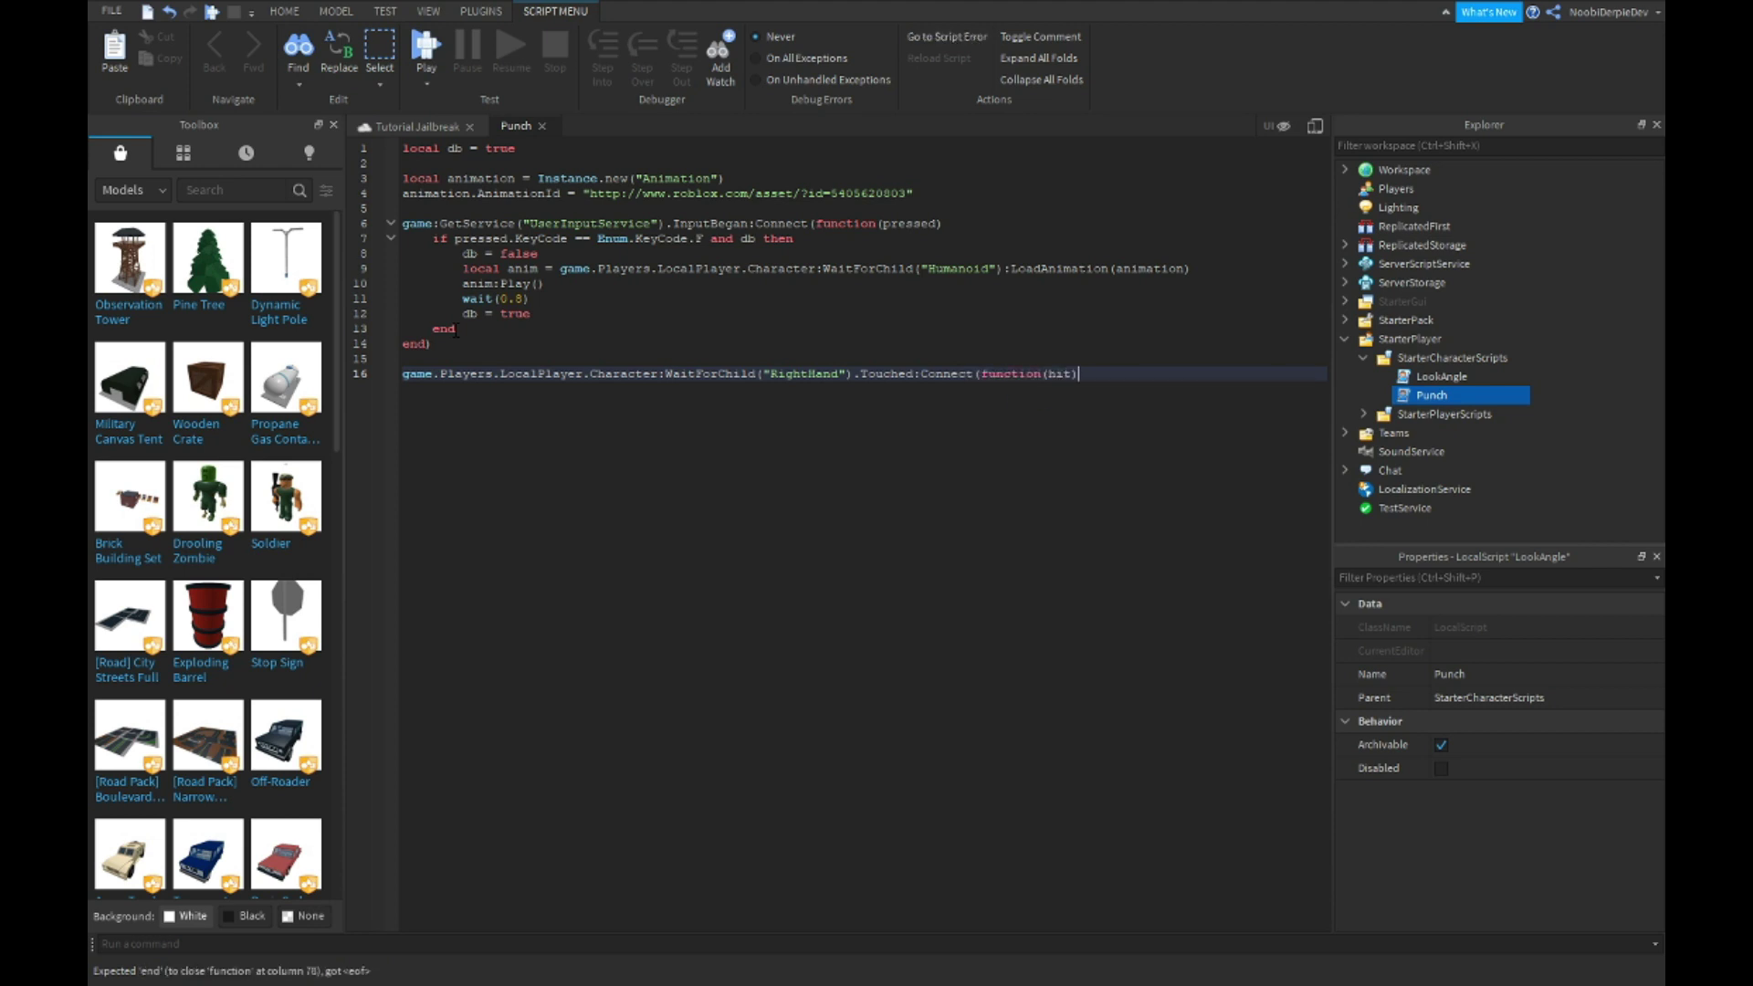
key("Return")
type("if hit.P")
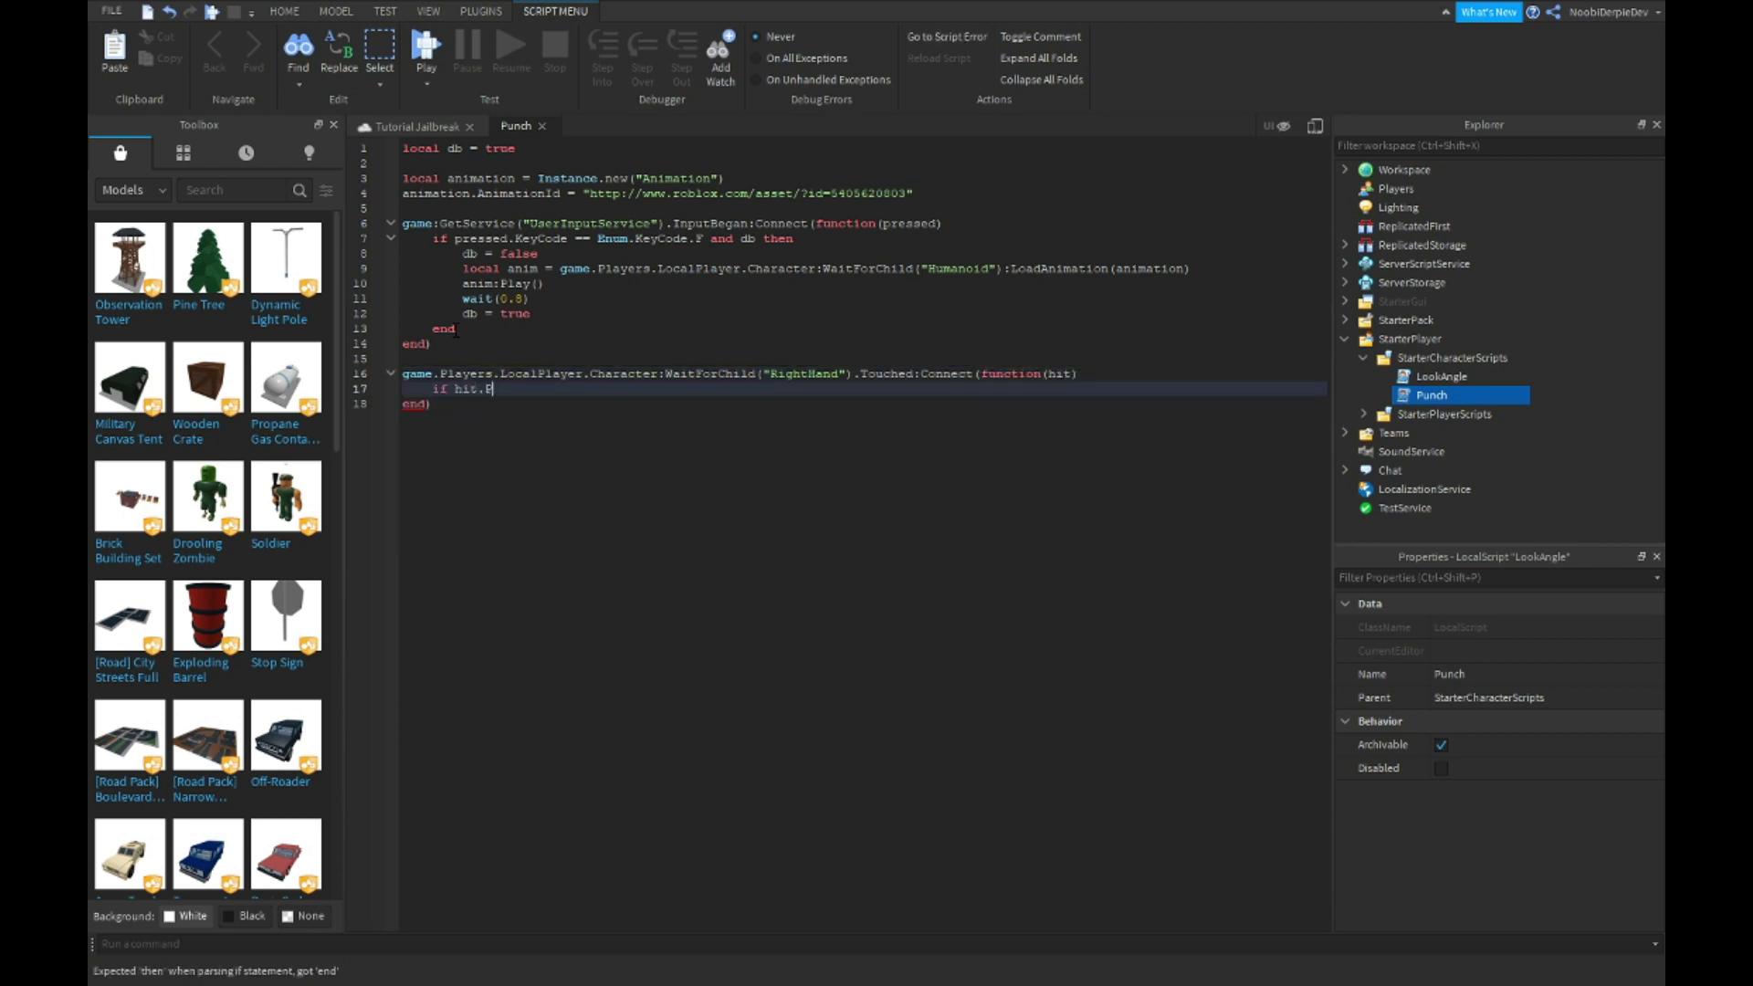
type("arent:find")
type("rstC(\"Hu")
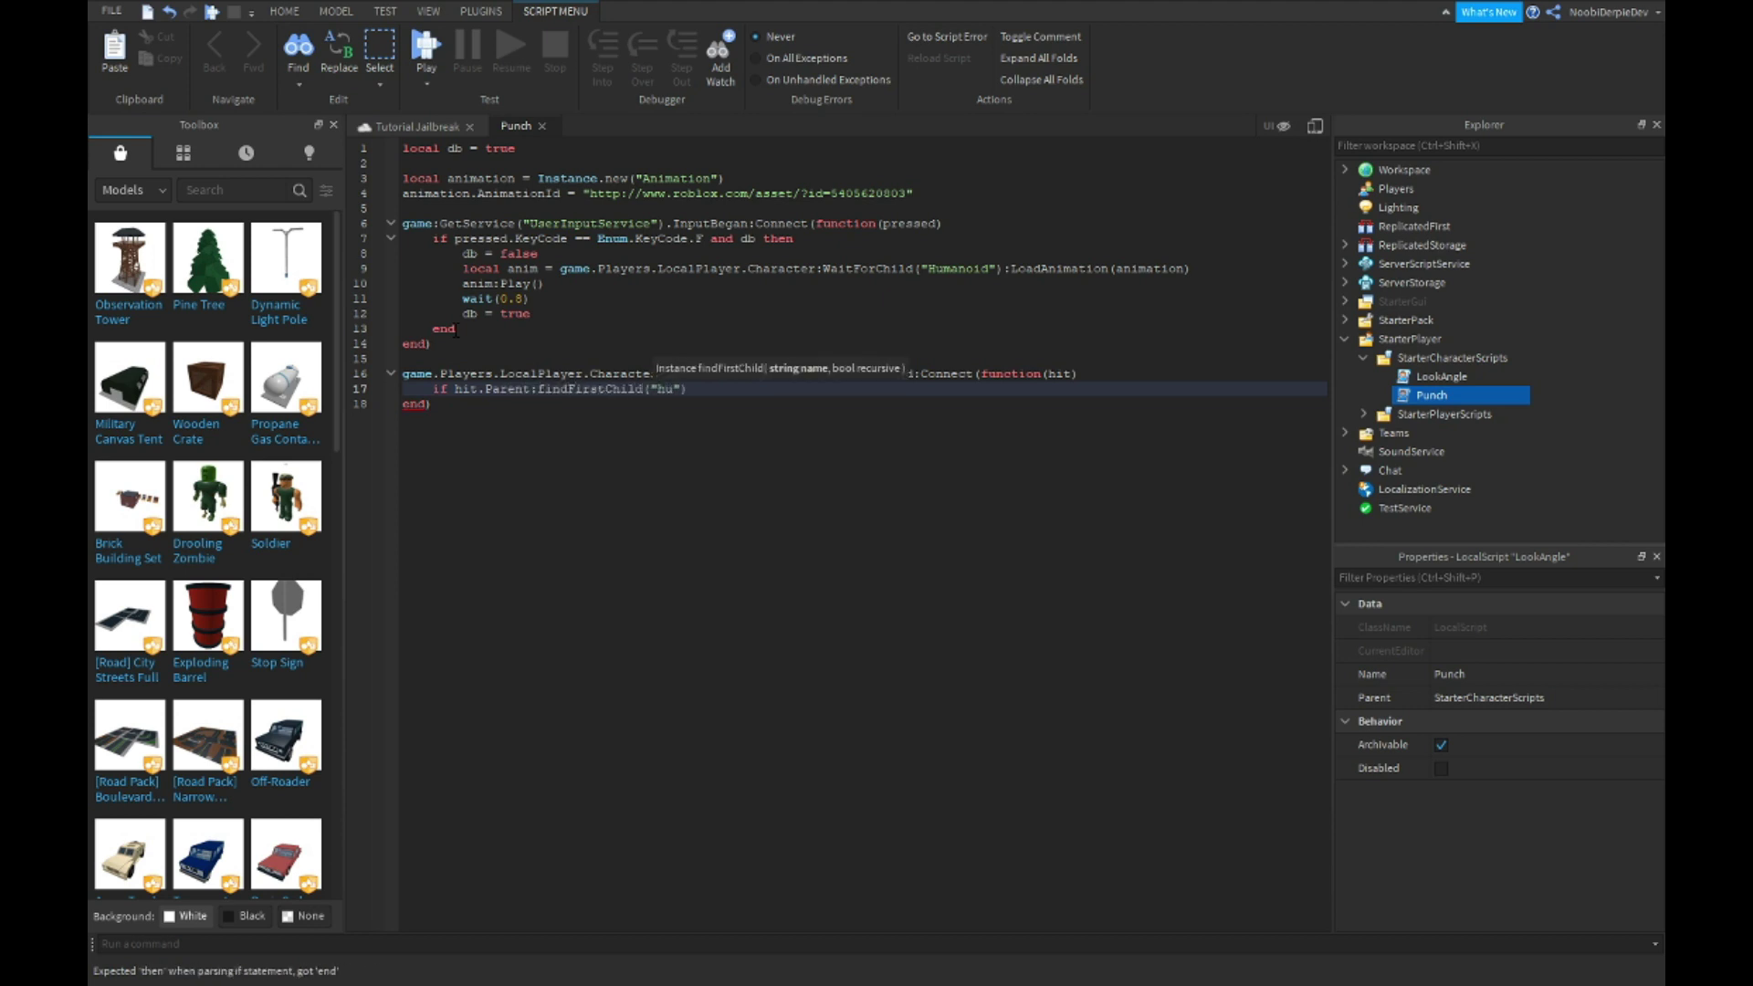
type("man")
key("BackSpace")
key("BackSpace")
key("BackSpace")
type("Humanoid")
key("Right")
key("Right")
type("then")
key("Return")
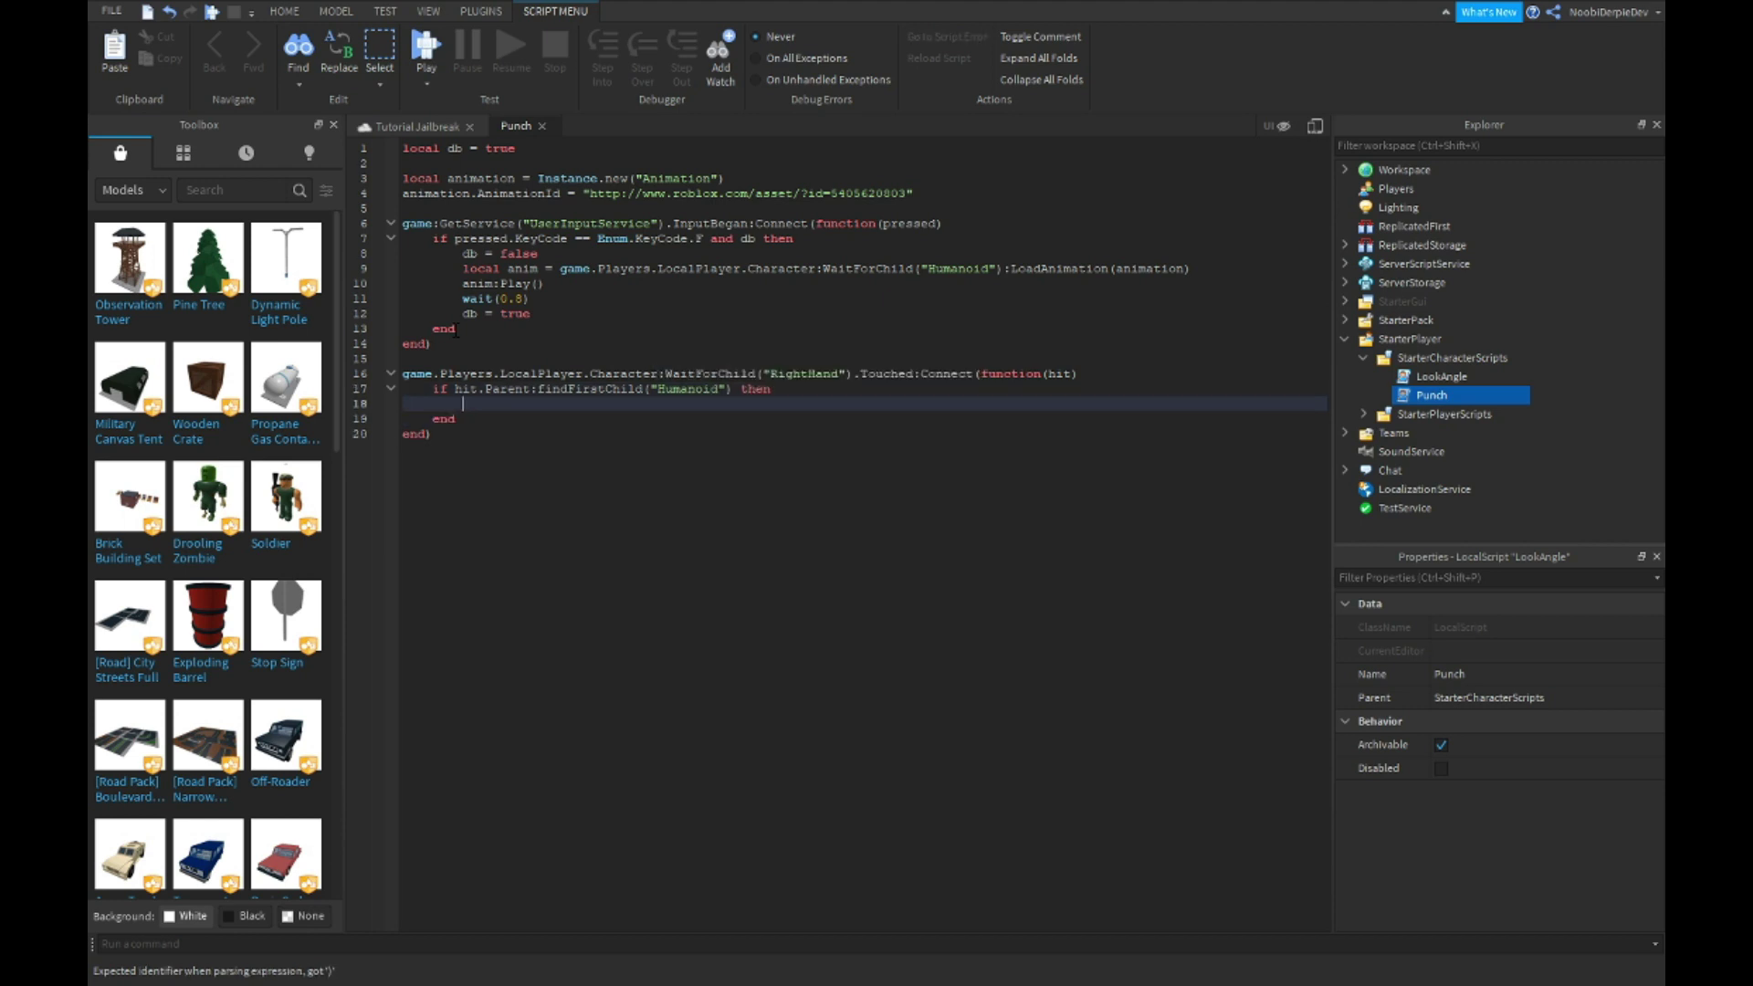
type("game.Pla")
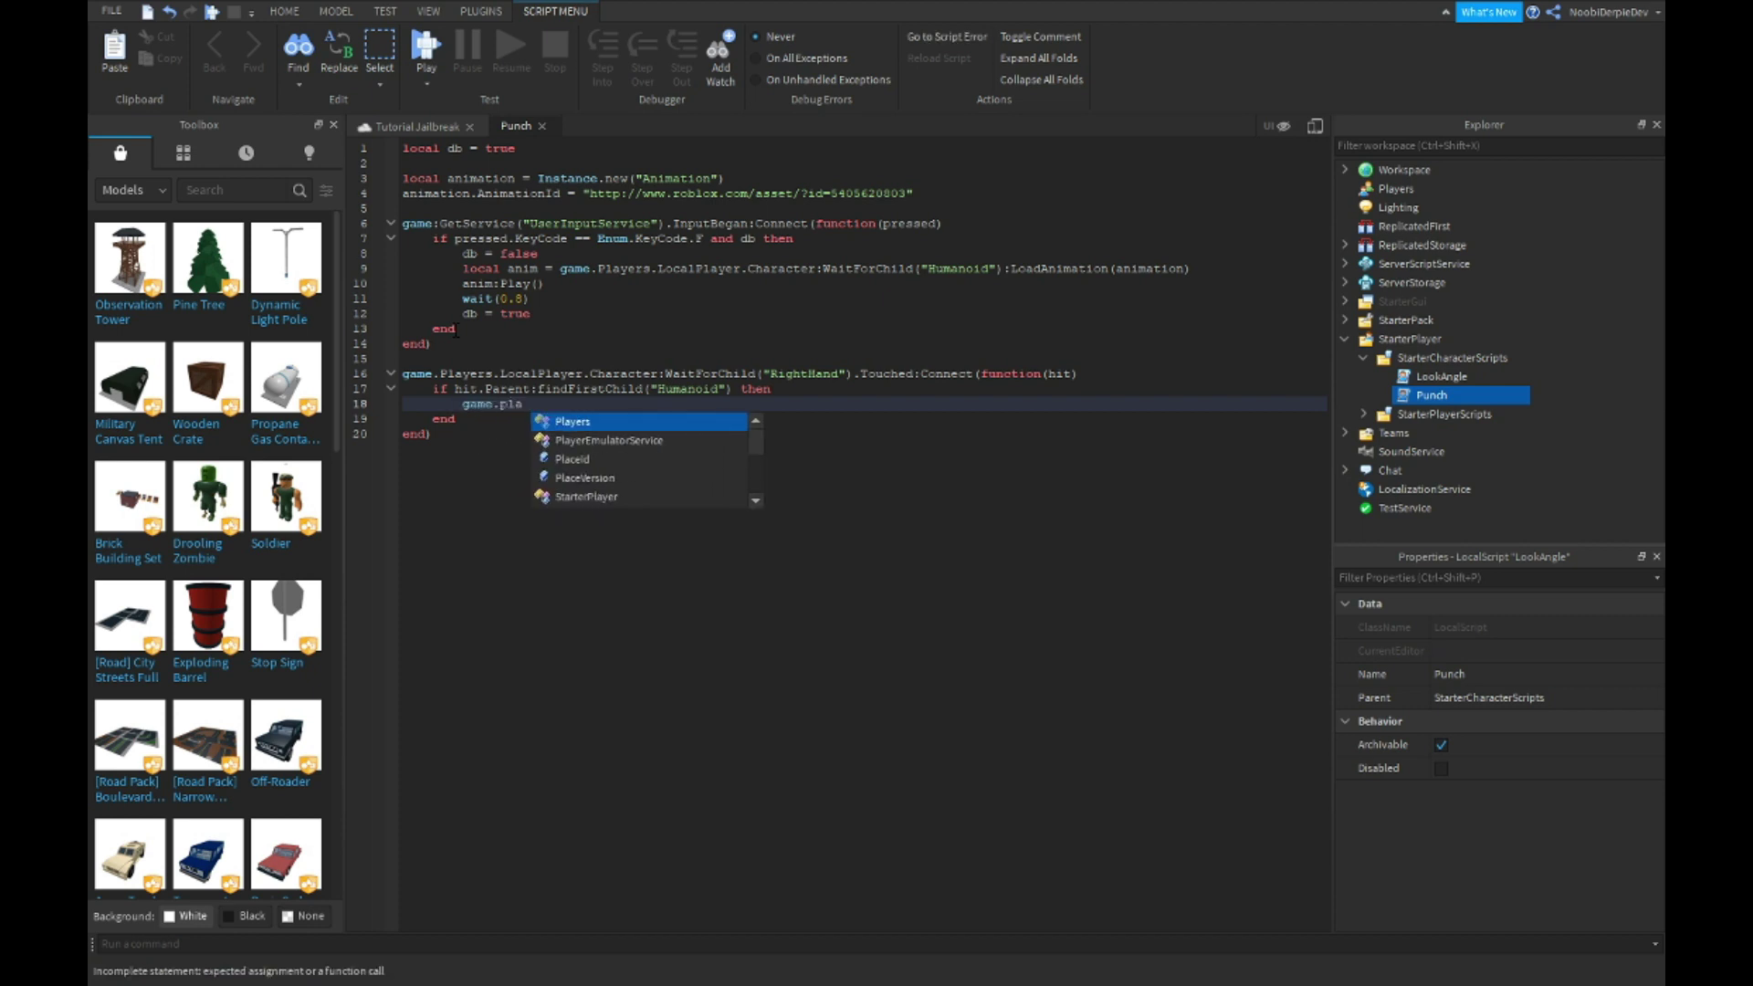
type("yers.LocalPlayer.")
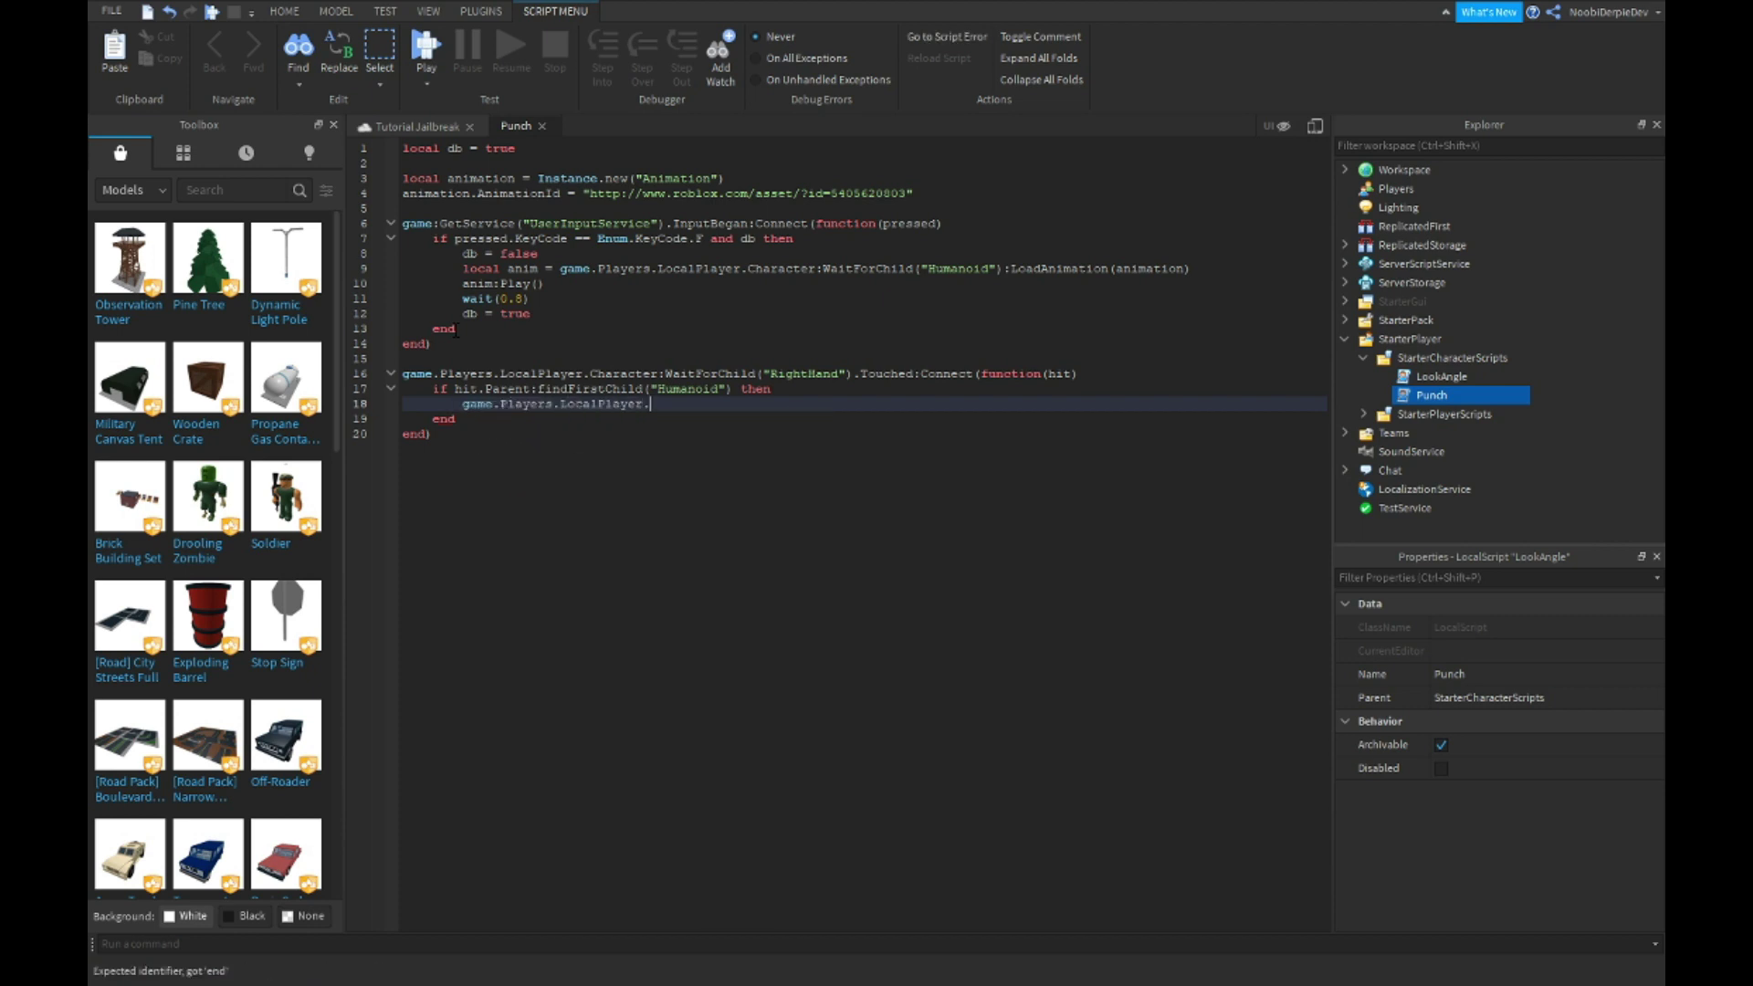
type("cha")
Remove the stray LocalPlayer reference, call TakeDamage(20), and return to Tutorial Jailbreak.
key("BackSpace")
key("BackSpace")
key("BackSpace")
key("BackSpace")
key("BackSpace")
key("BackSpace")
key("BackSpace")
key("BackSpace")
key("BackSpace")
key("BackSpace")
key("BackSpace")
key("BackSpace")
type("hit.Paren")
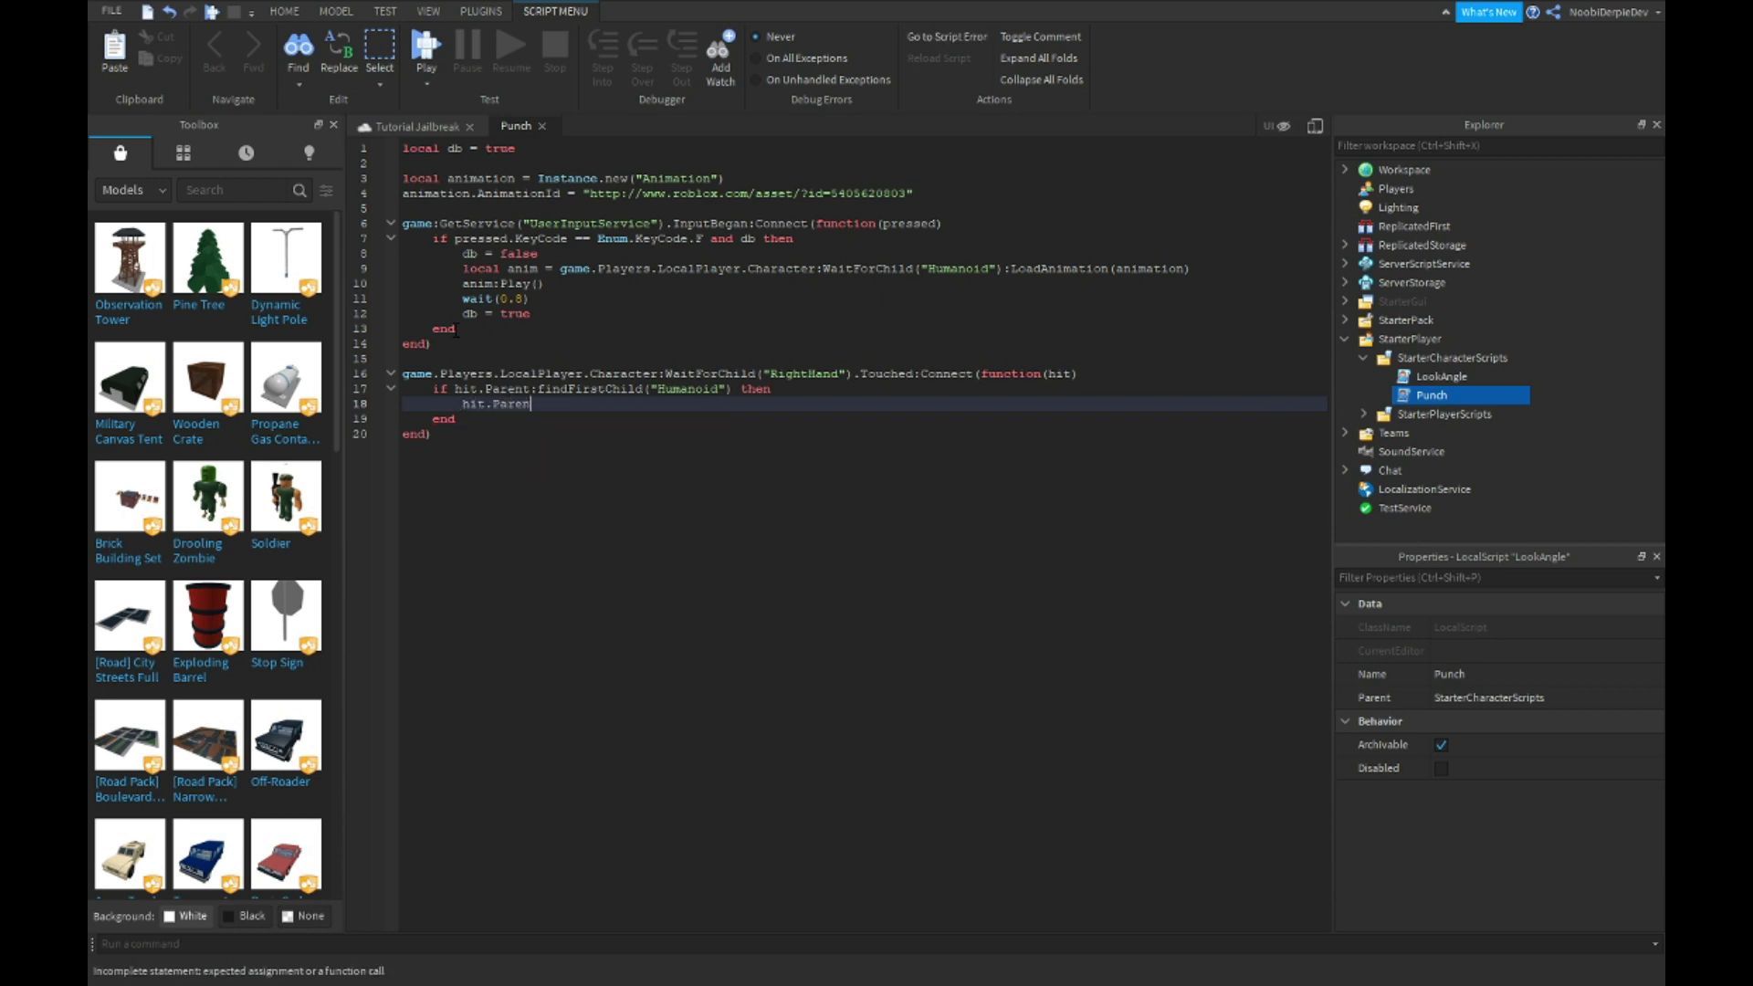
type("t.Humanoid:Tea")
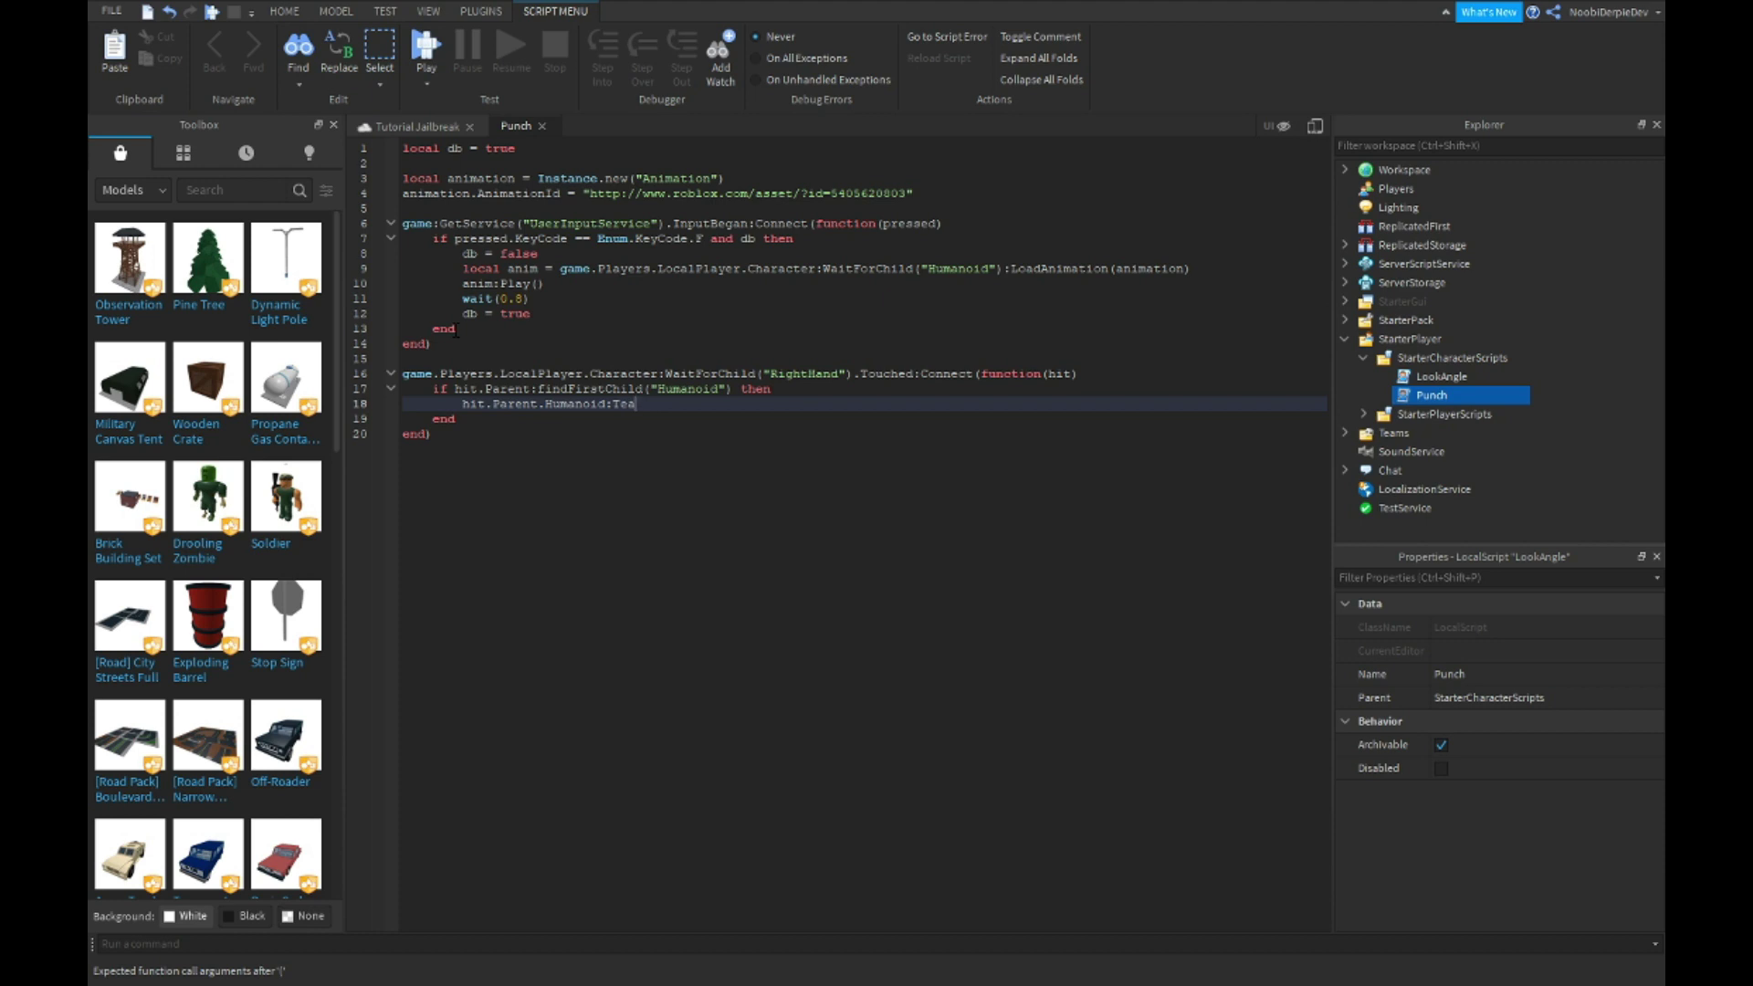
key("BackSpace")
key("BackSpace")
type("akeDamage(20")
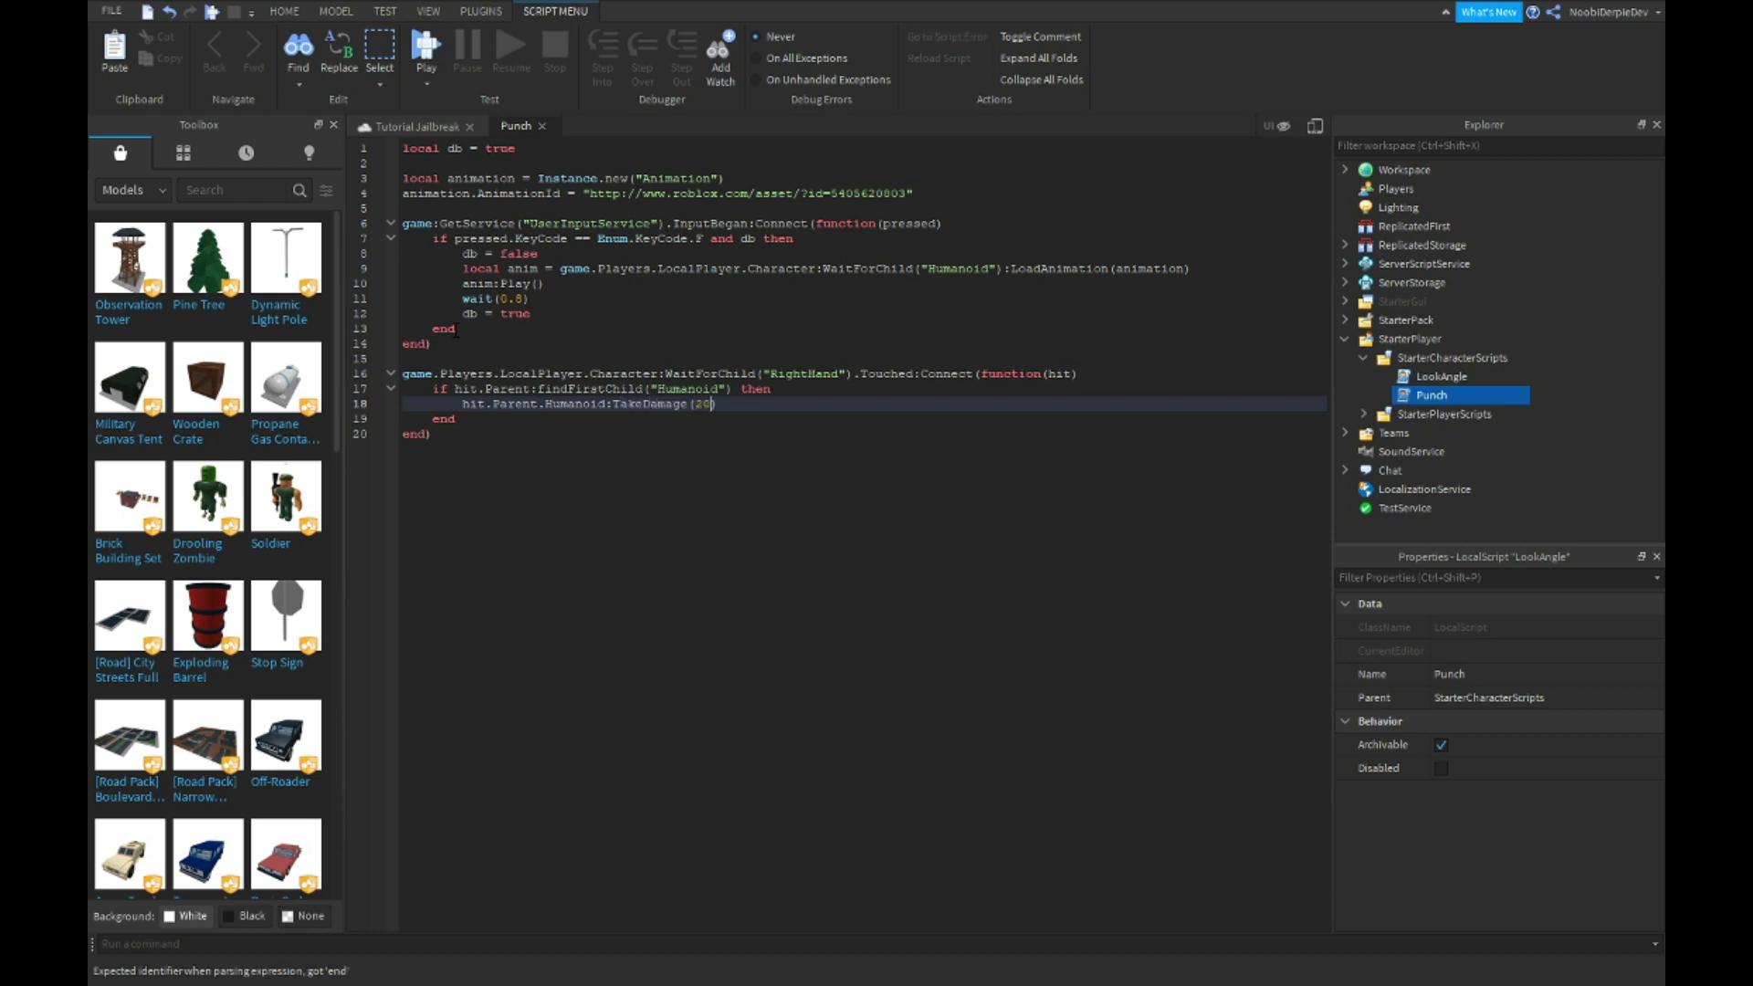
type(")")
left_click(537, 390)
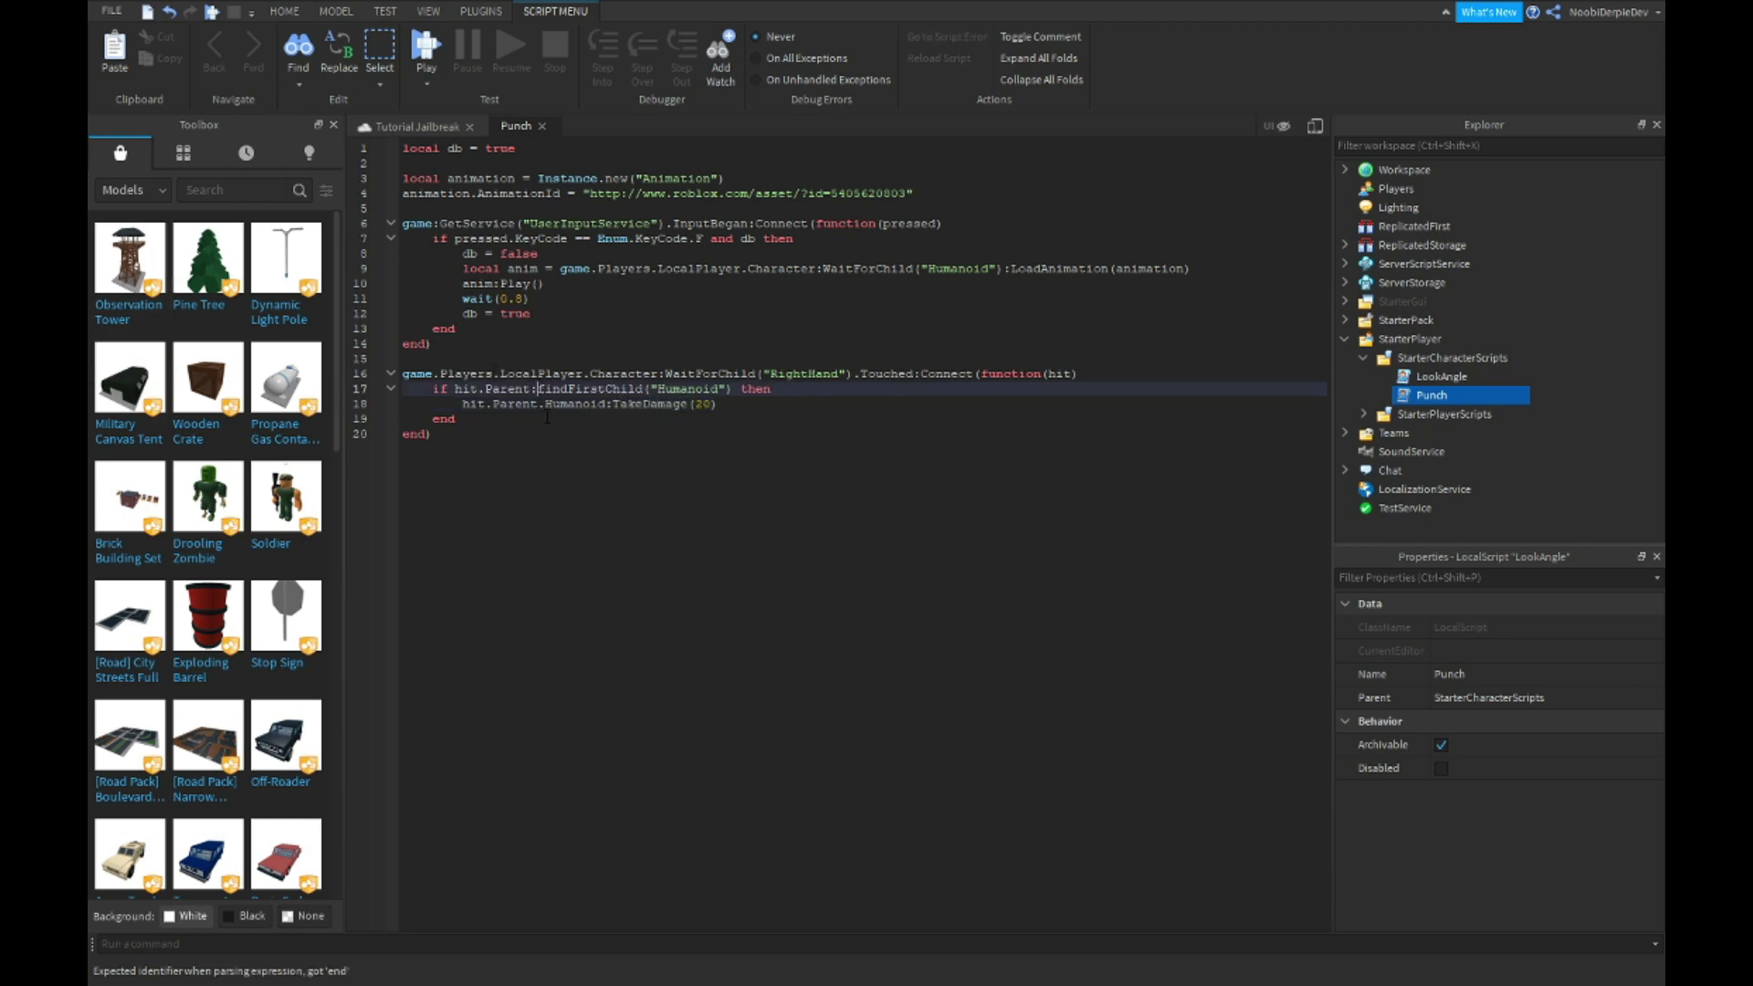
type("F")
left_click(418, 126)
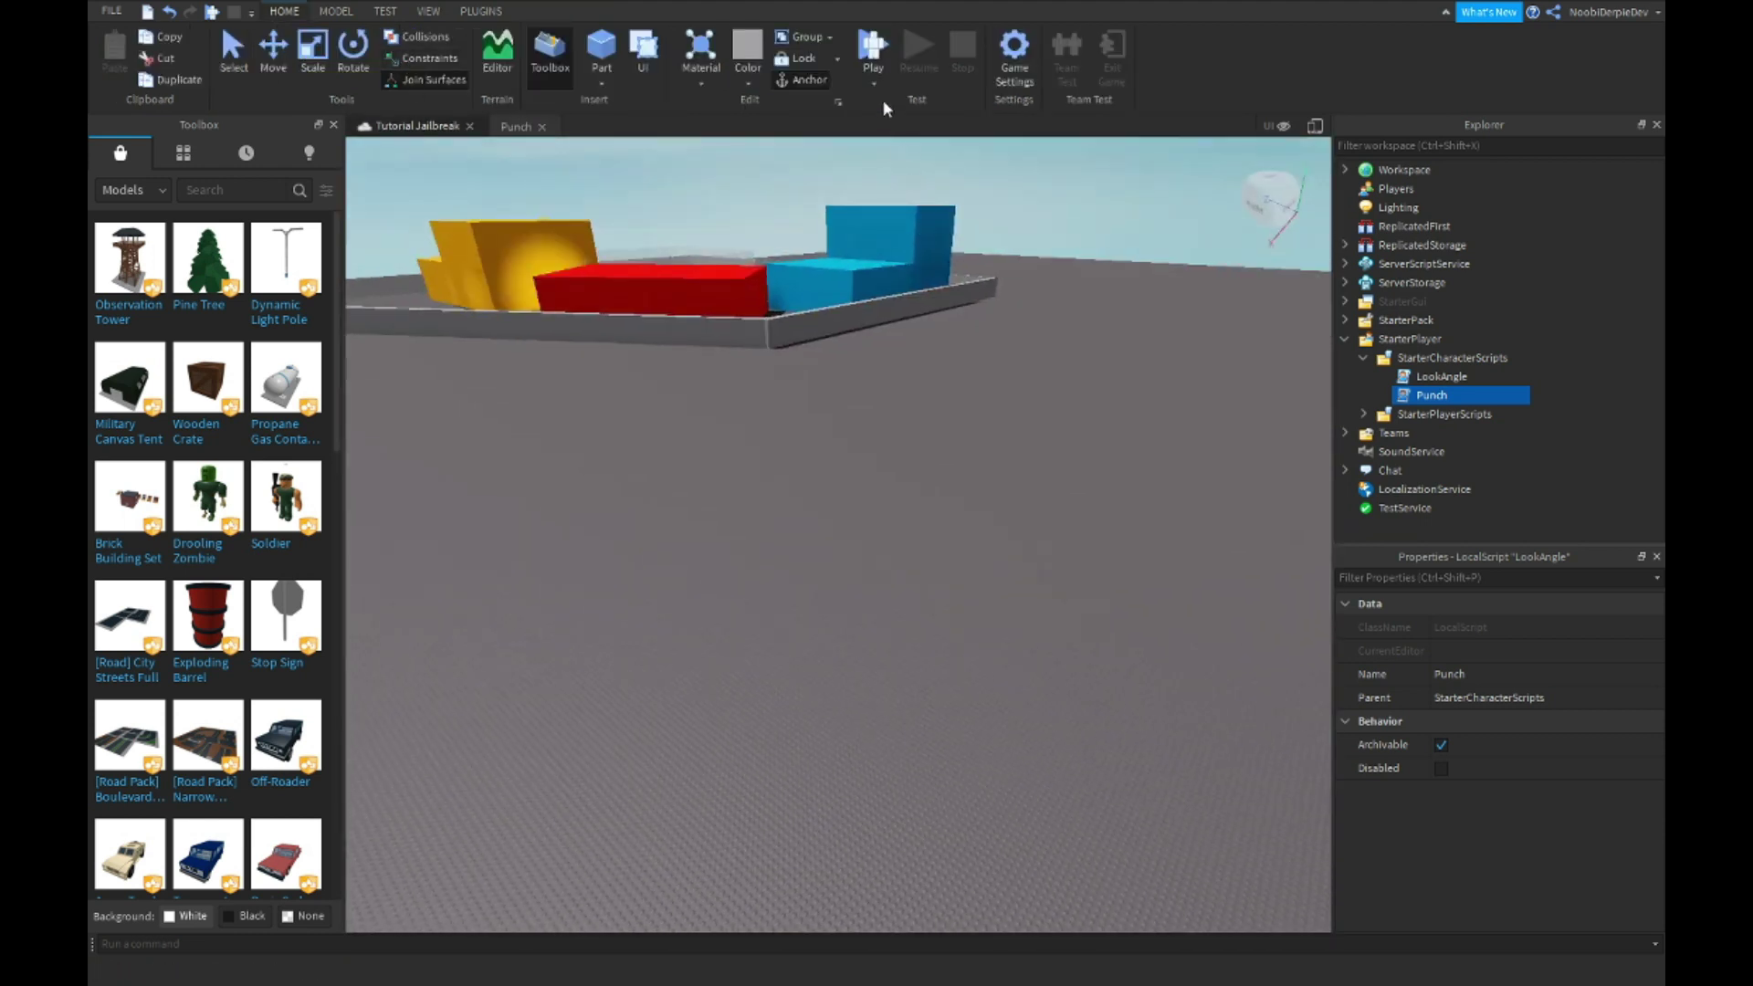
Play-test from the camera position and spawn on a team in the yellow room.
left_click(876, 82)
left_click(888, 125)
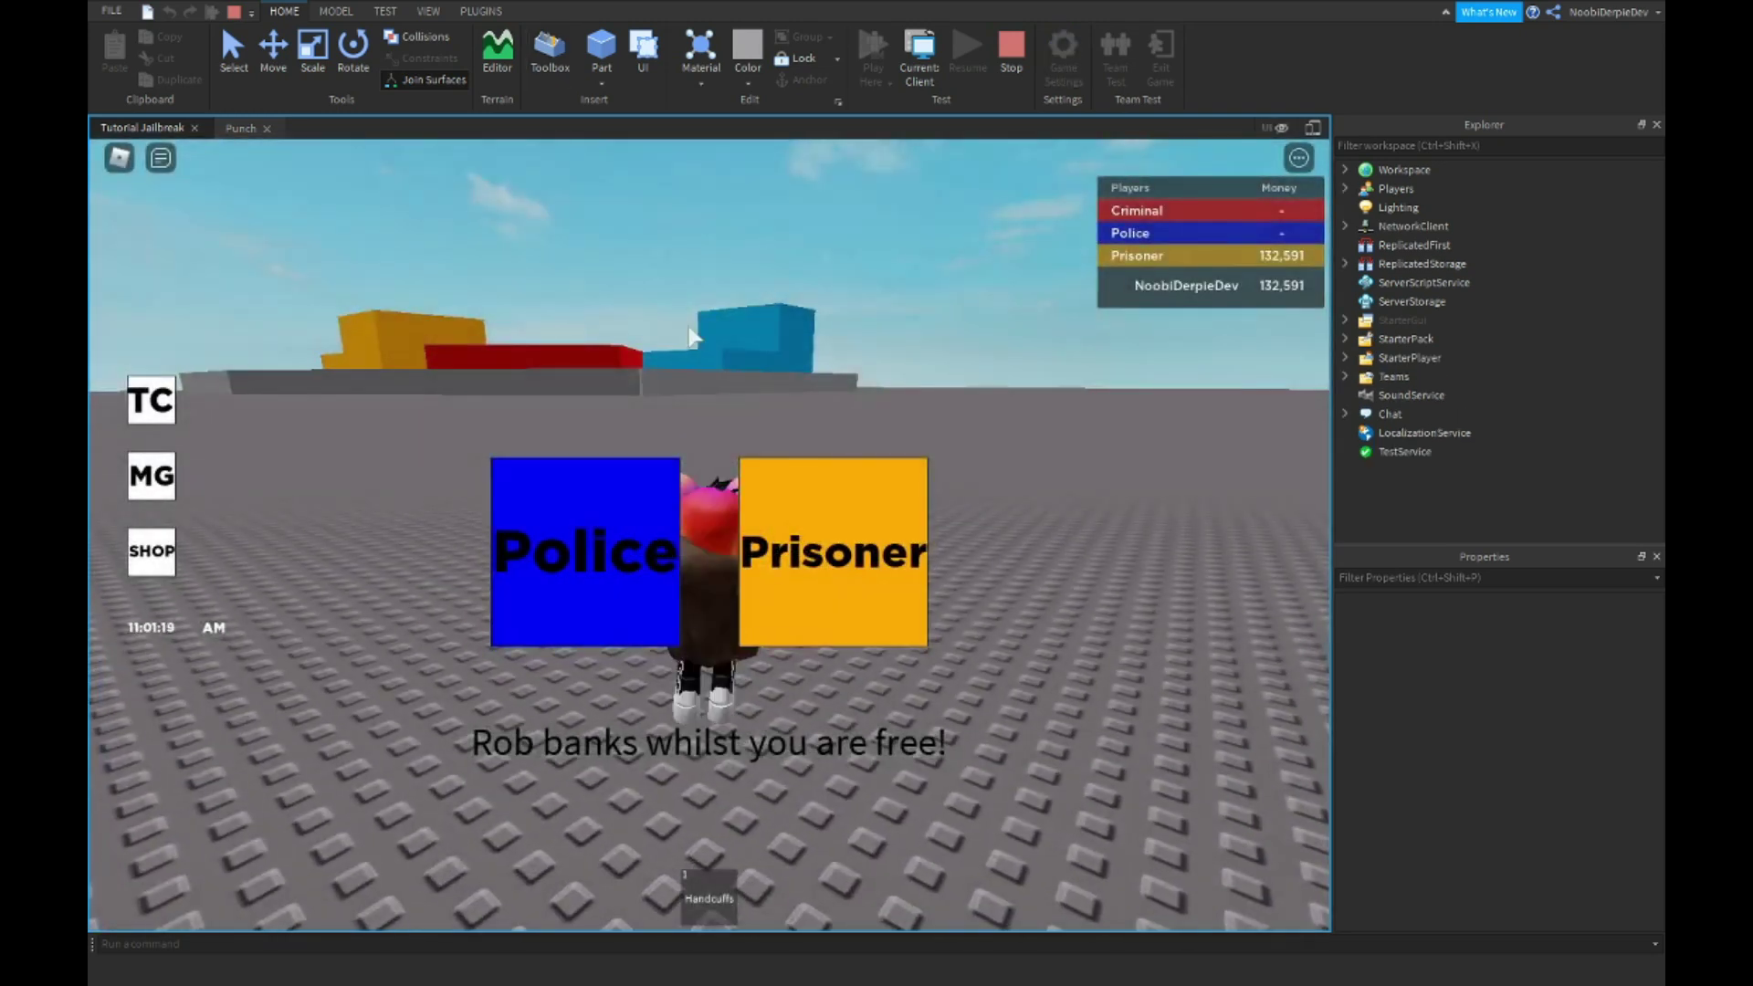
left_click(782, 516)
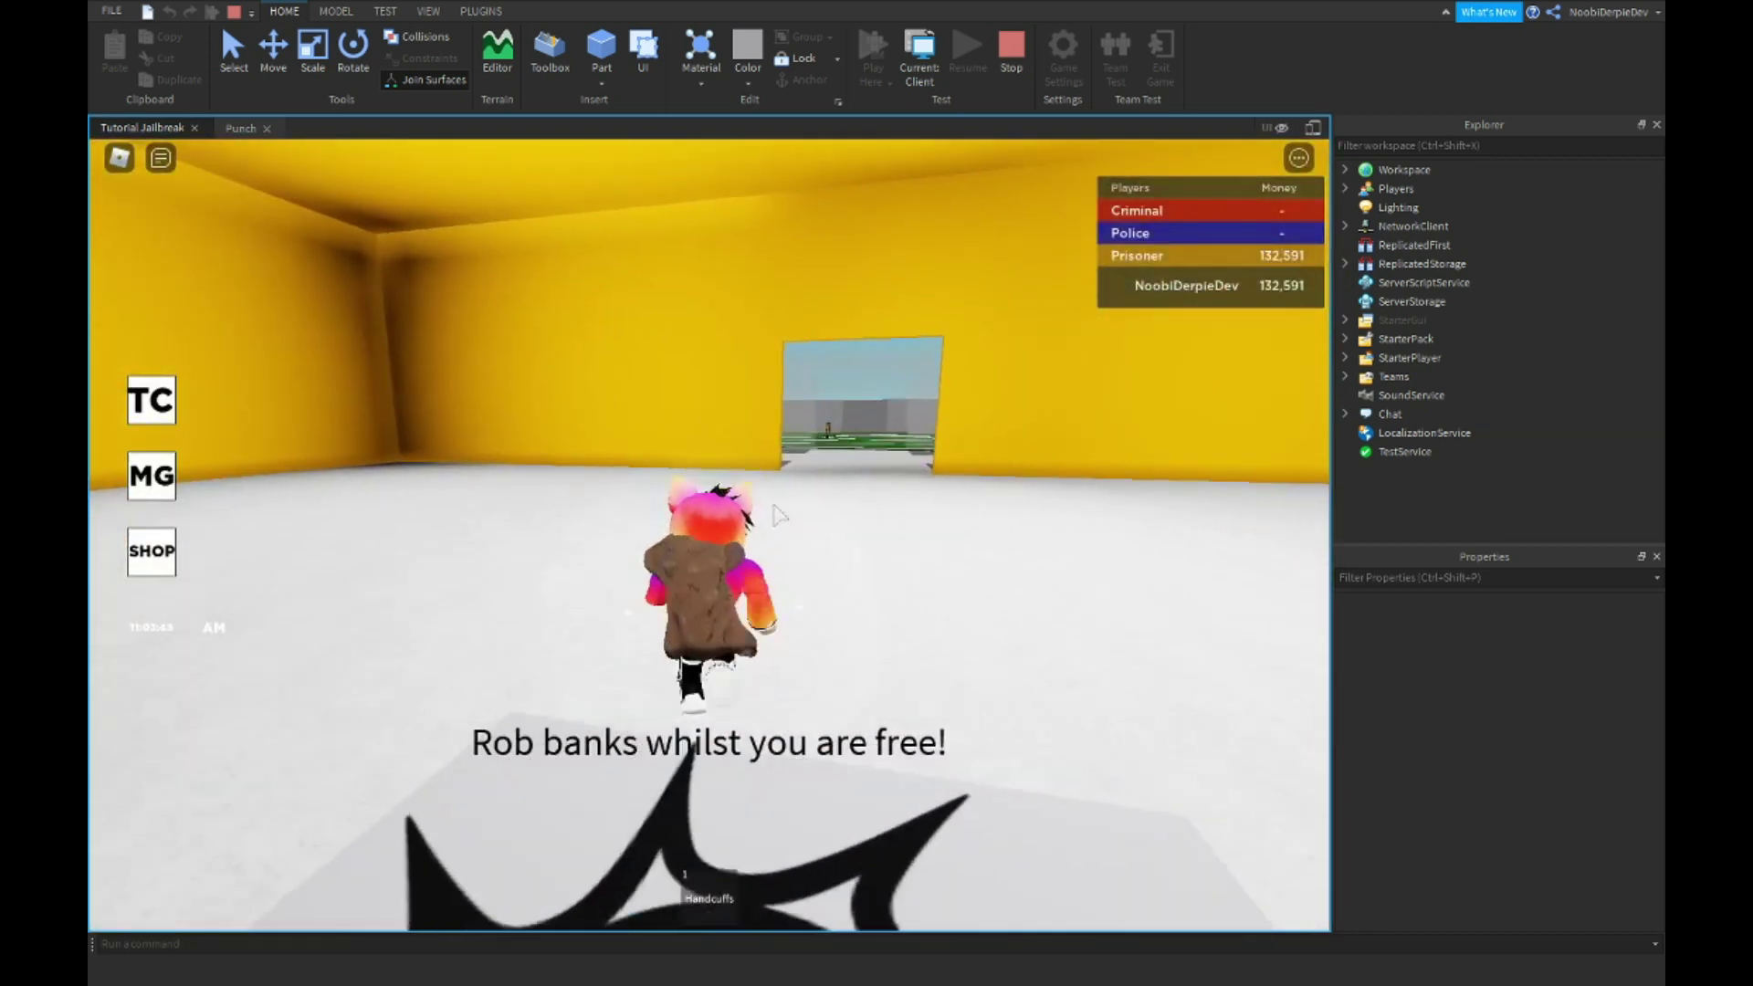
right_click_drag(775, 514, 776, 514)
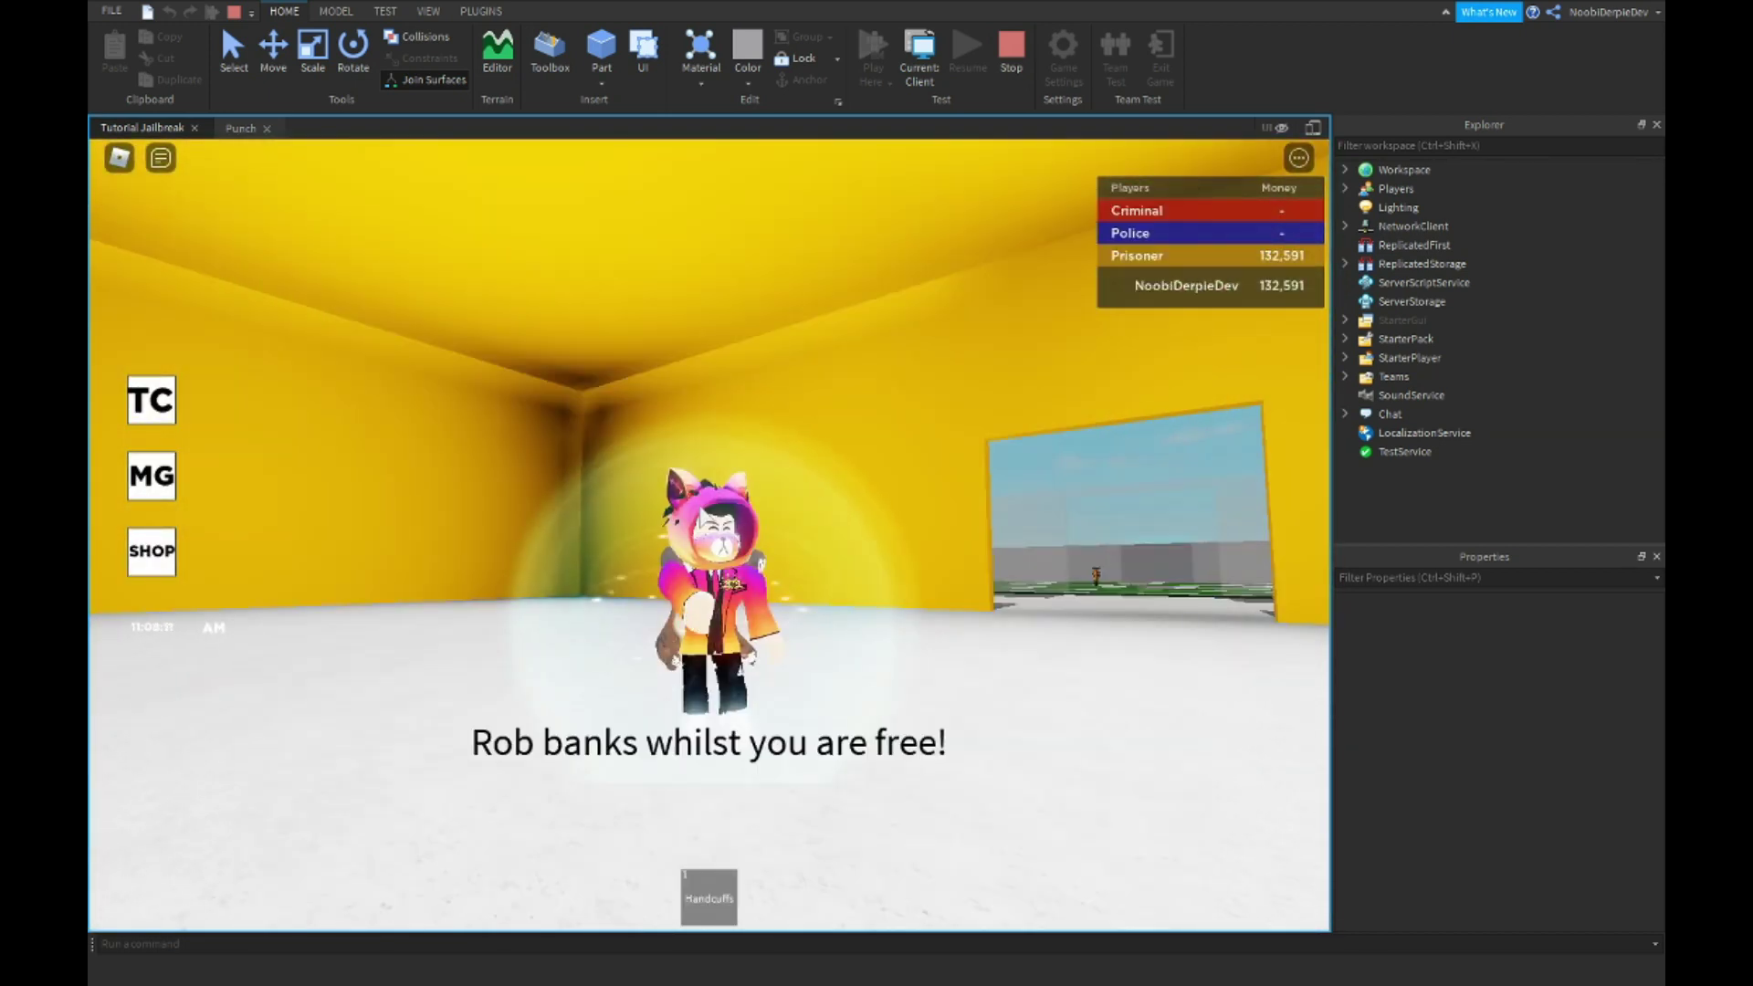
Check the developer console with F9, walk toward the doorway, then stop the test.
key("F9")
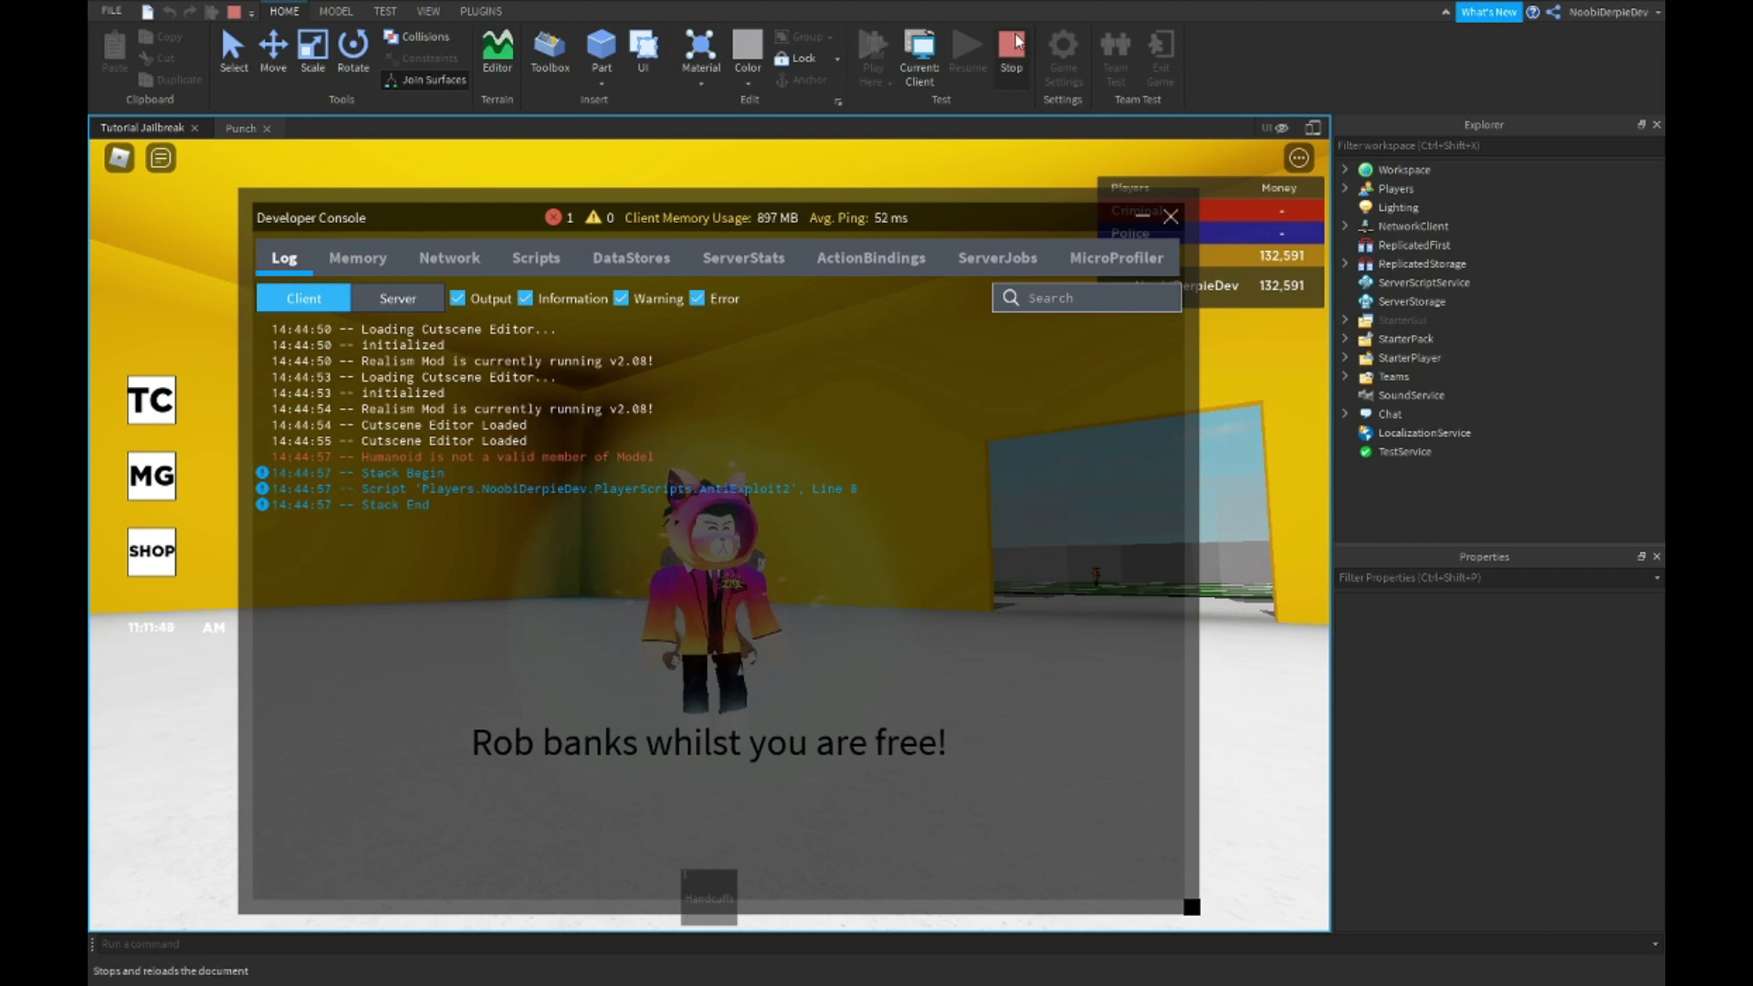
key("F9")
key("w")
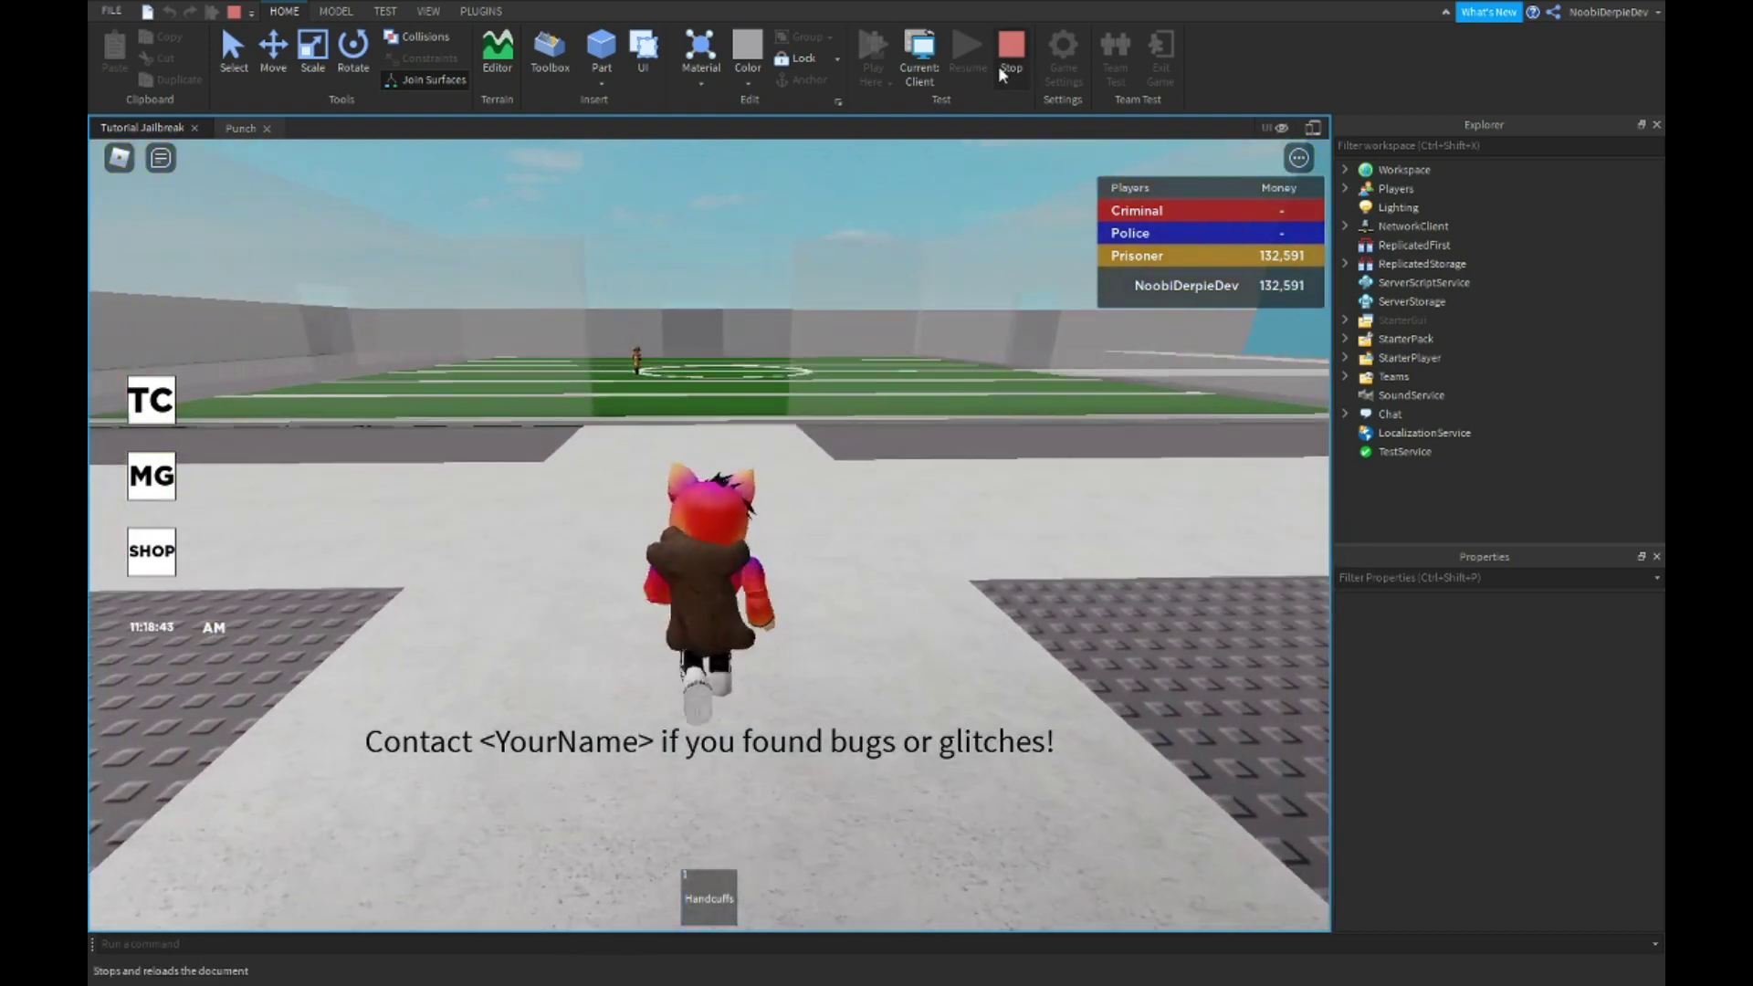
left_click(1001, 74)
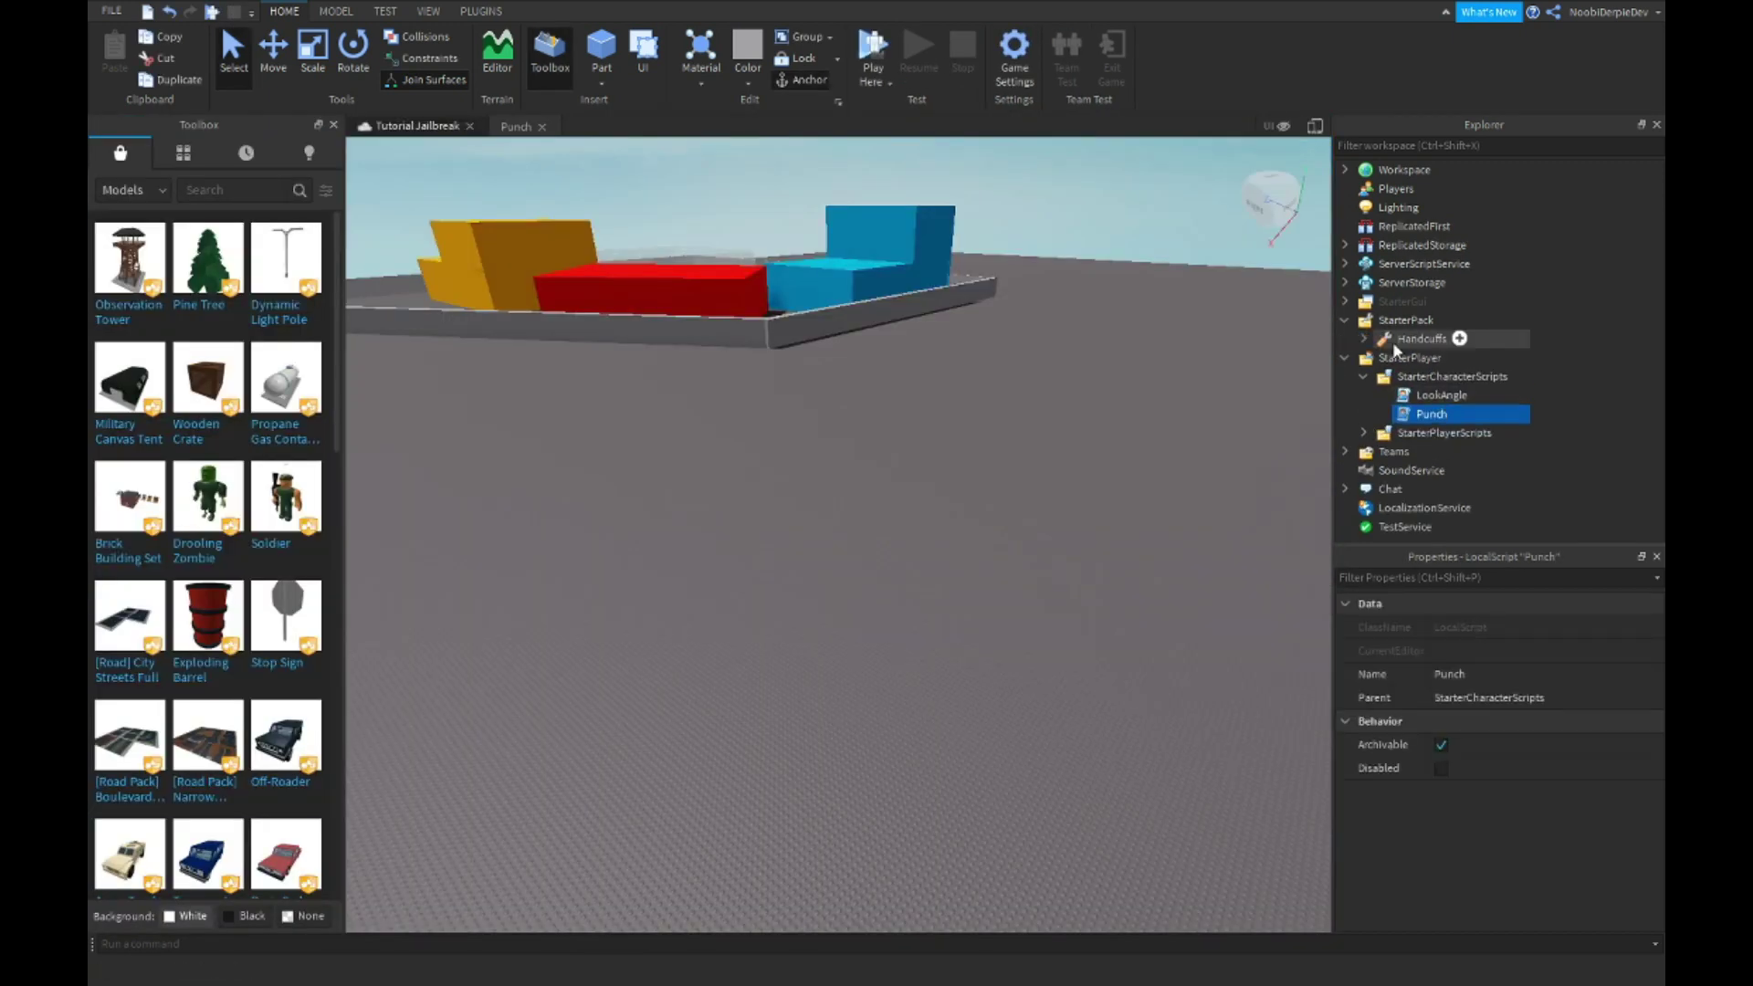
Fly the view to the yellow building and insert a Soldier model.
left_click(1409, 338)
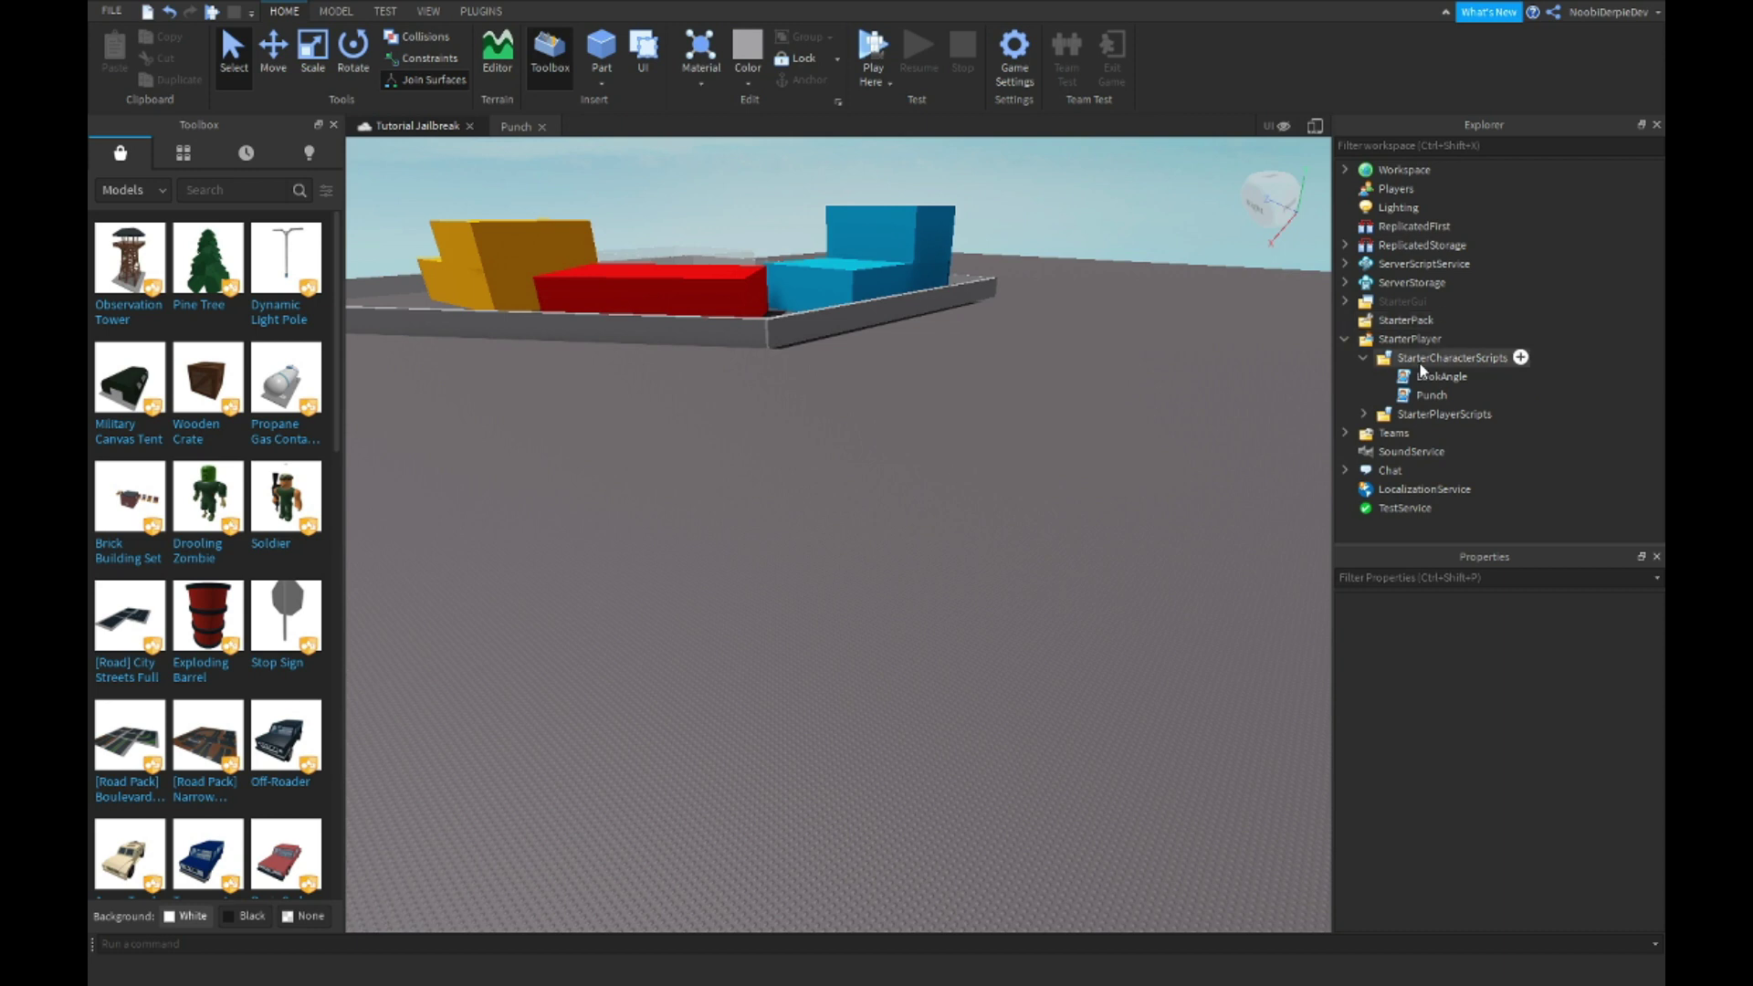
mouse_move(821, 488)
right_mouse_down()
mouse_move(834, 452)
mouse_move(899, 478)
right_mouse_up()
key("w")
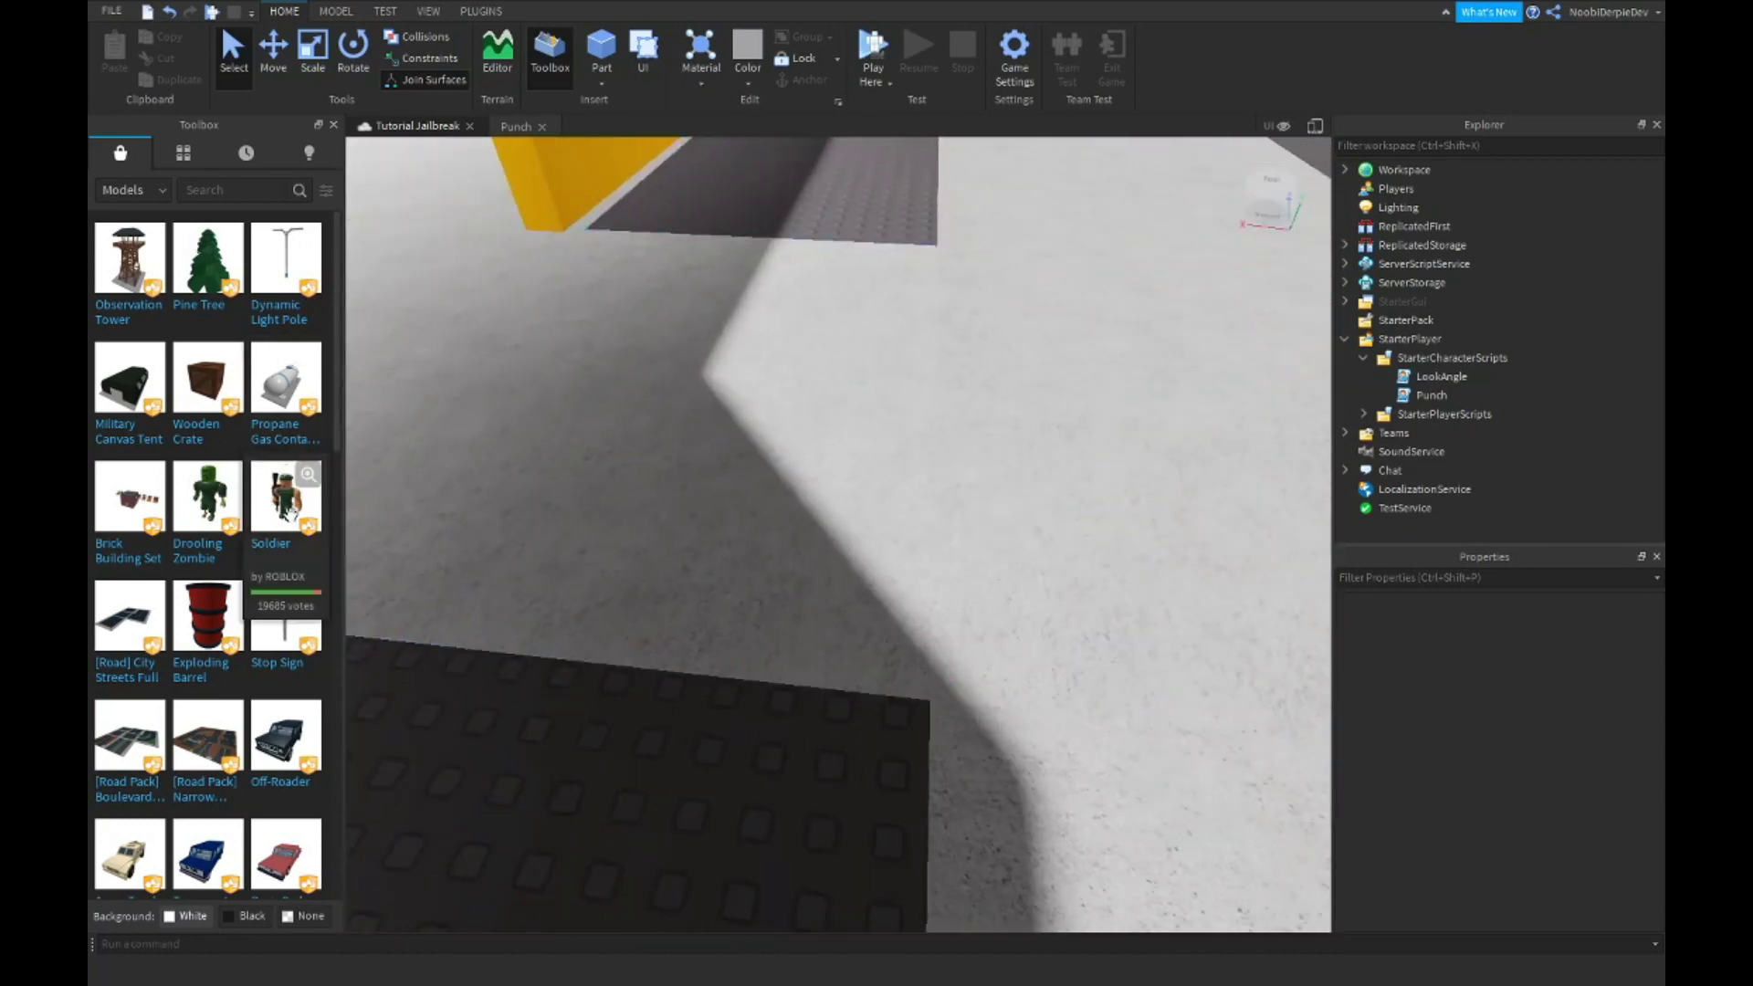
left_click(284, 495)
scroll(779, 455, "down", 2)
scroll(778, 454, "down", 3)
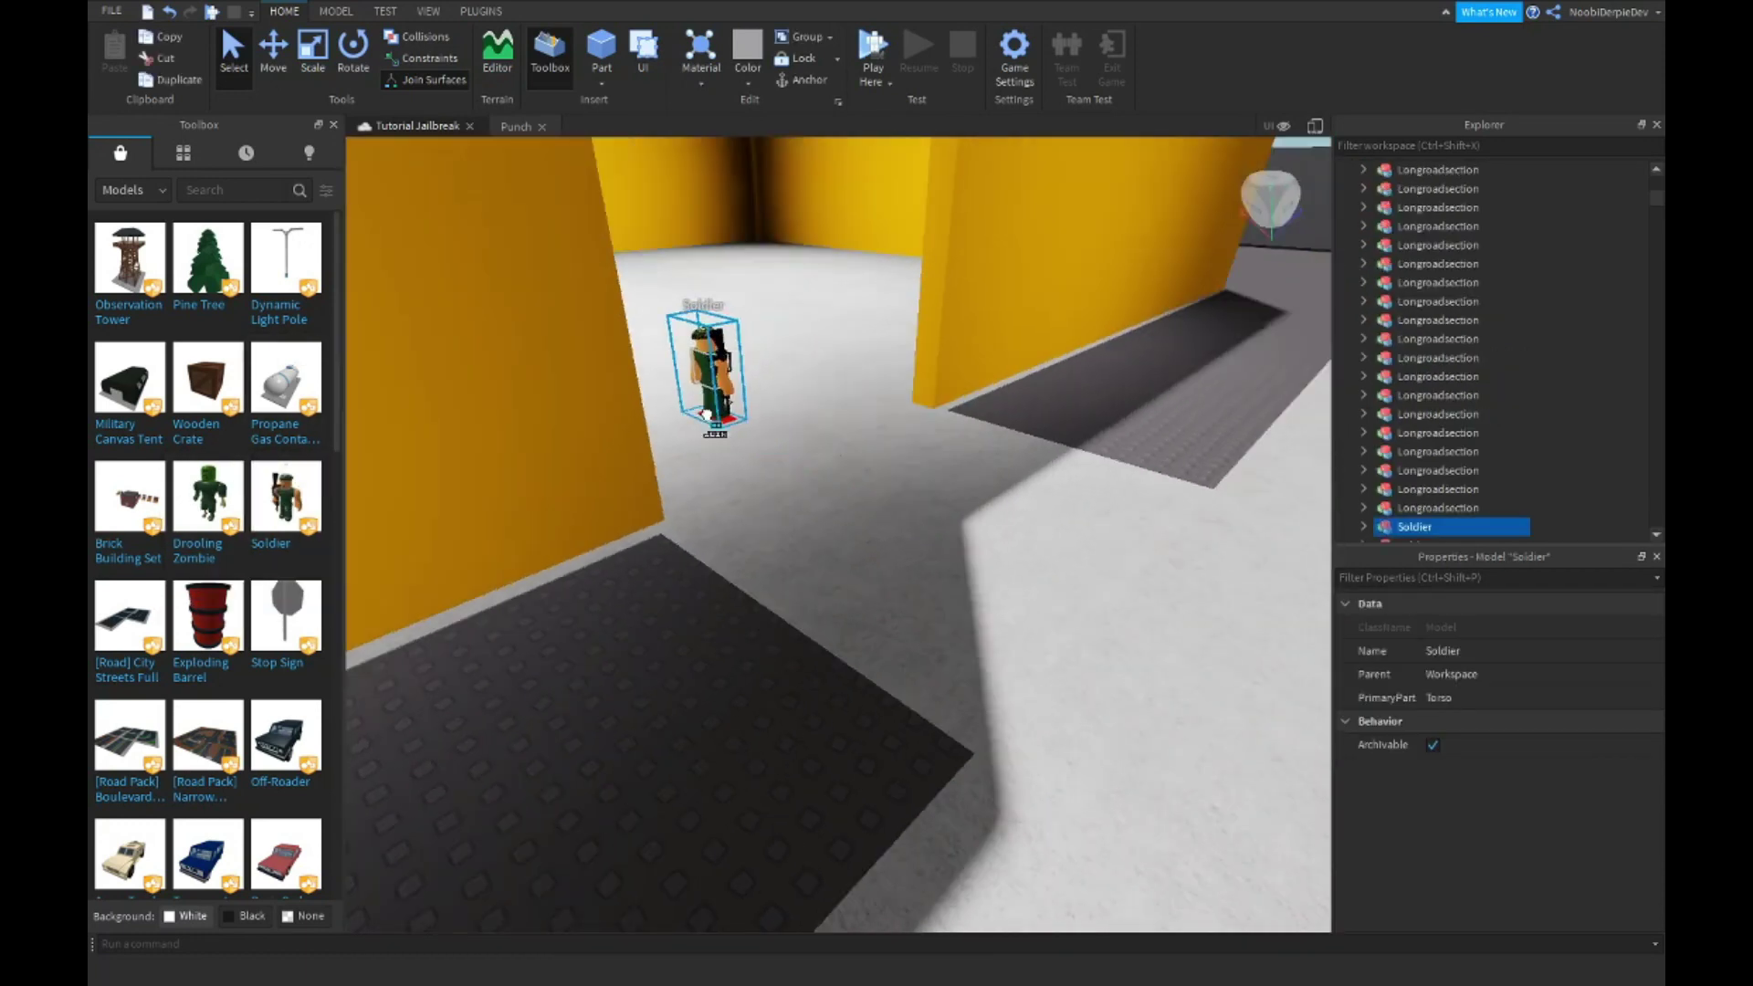
Place a Drooling Zombie near the yellow wall and start a play test.
left_click_drag(704, 397, 958, 494)
left_click(208, 496)
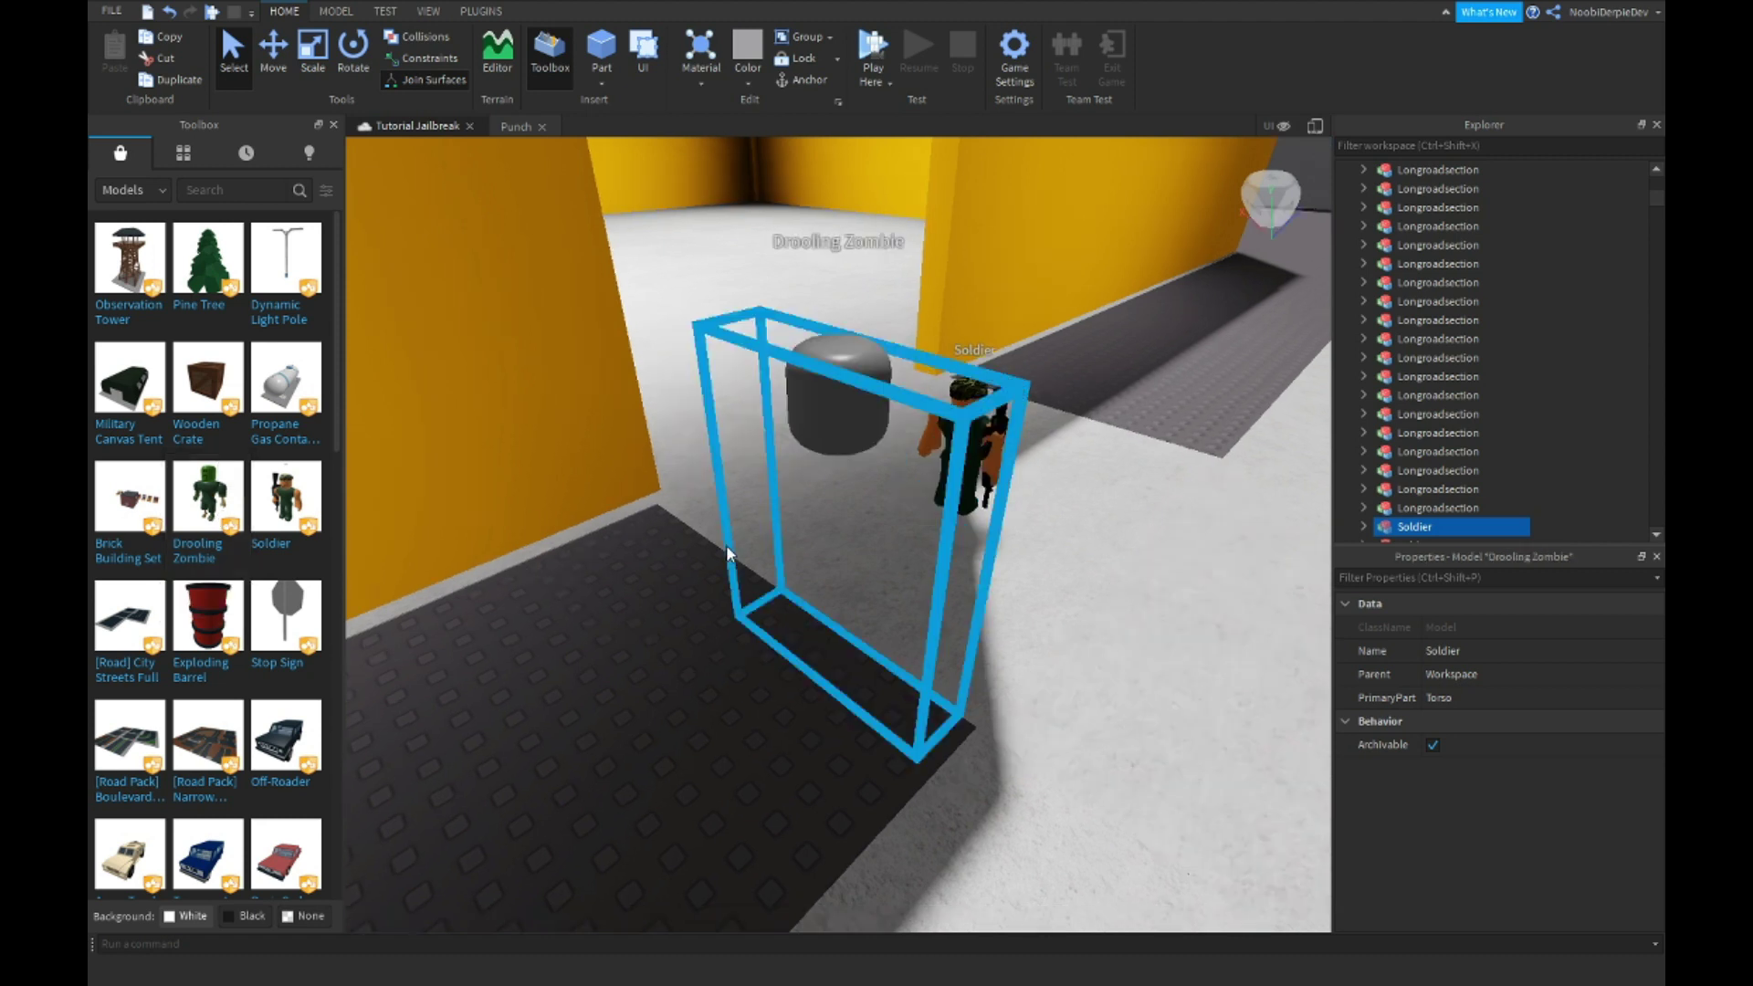
scroll(802, 508, "down", 2)
left_click_drag(802, 548, 737, 592)
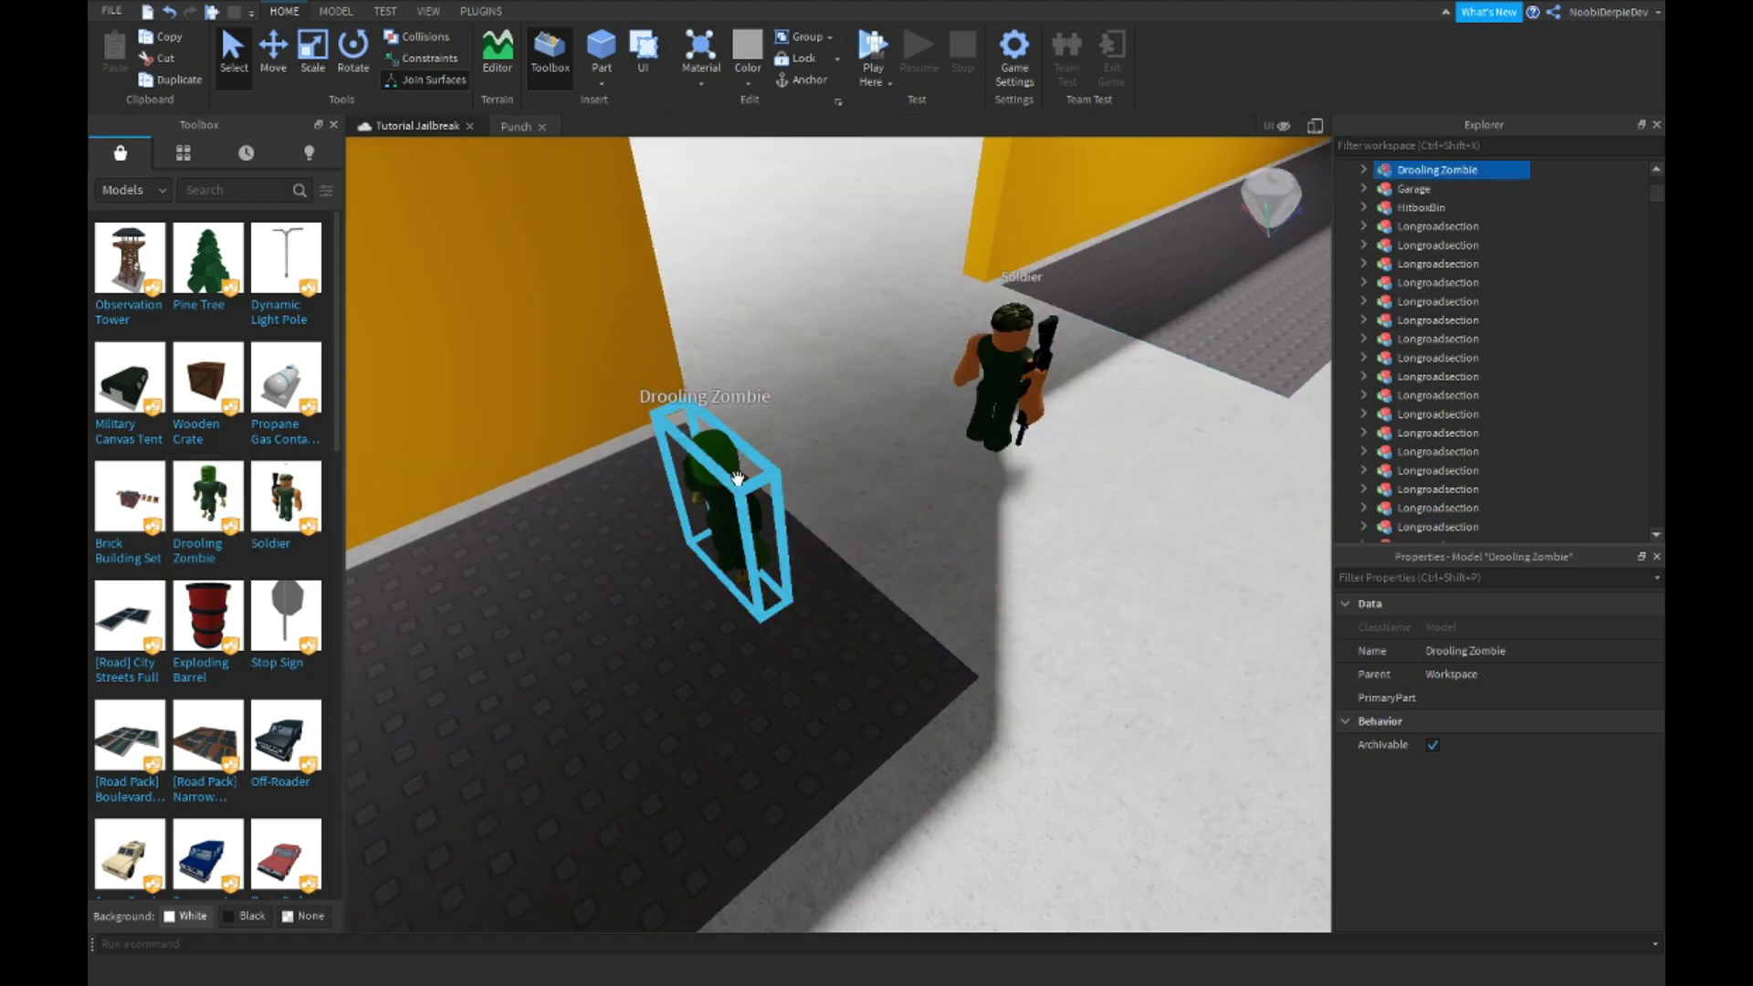
left_click(873, 49)
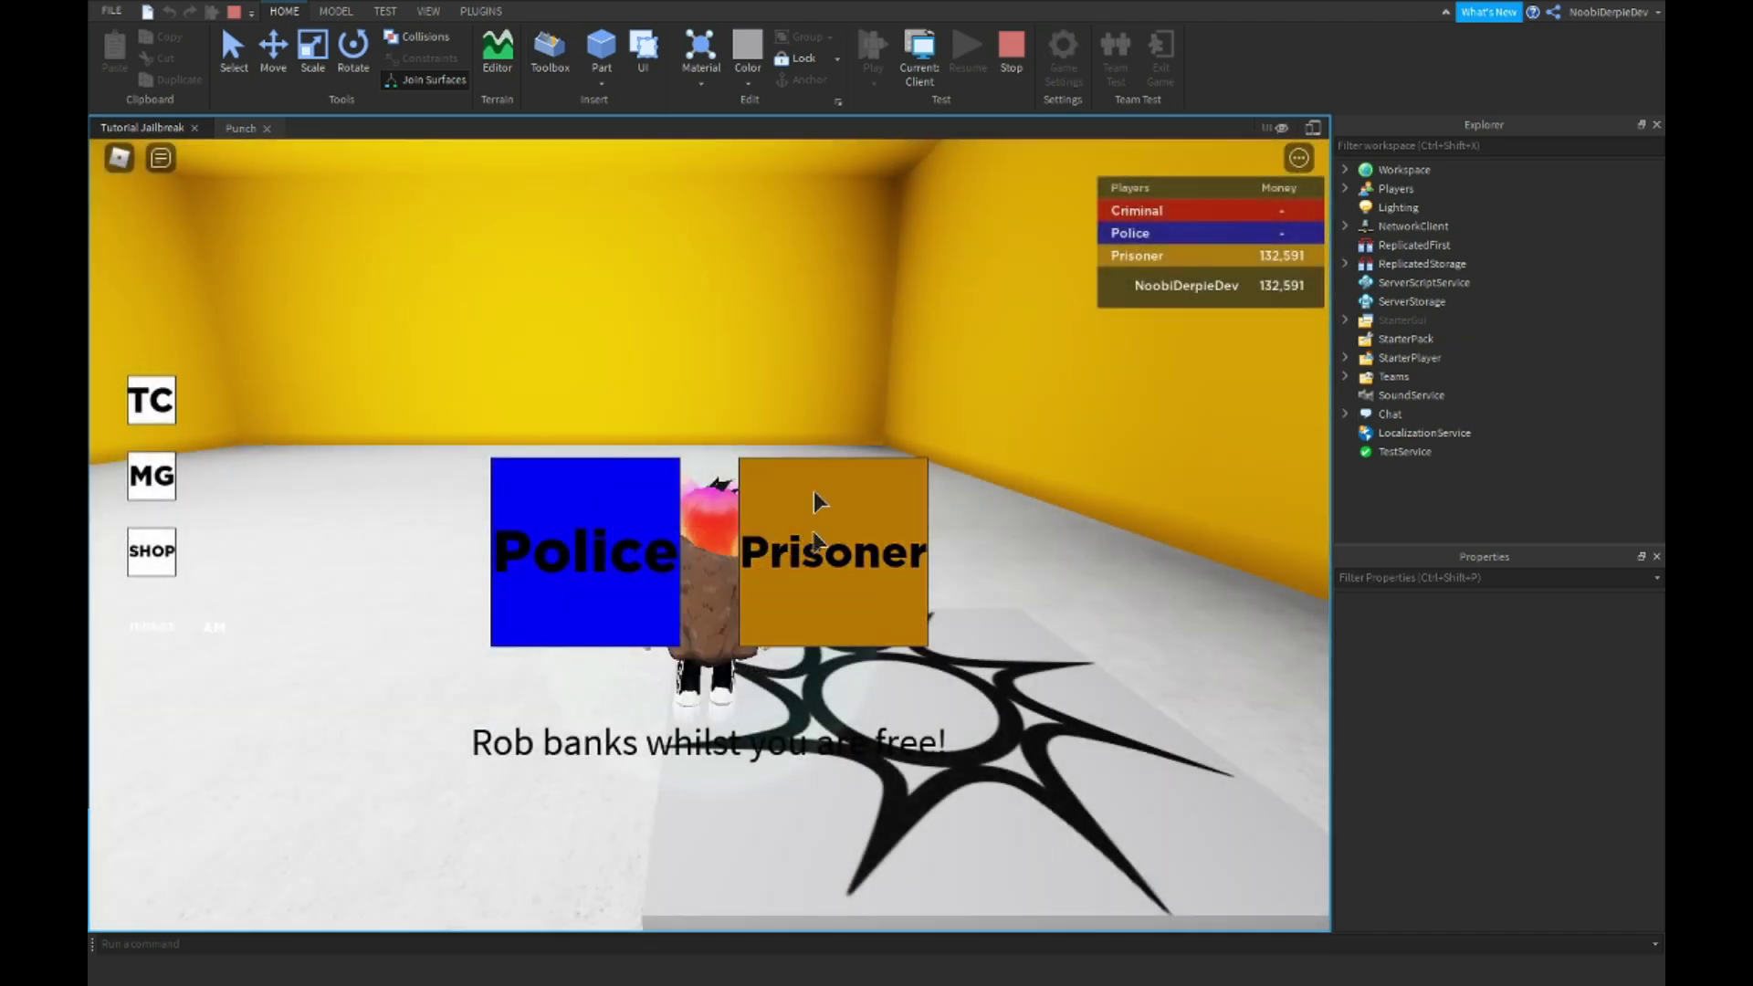
Join the Prisoner team and run the character around the level.
left_click(814, 491)
key("w")
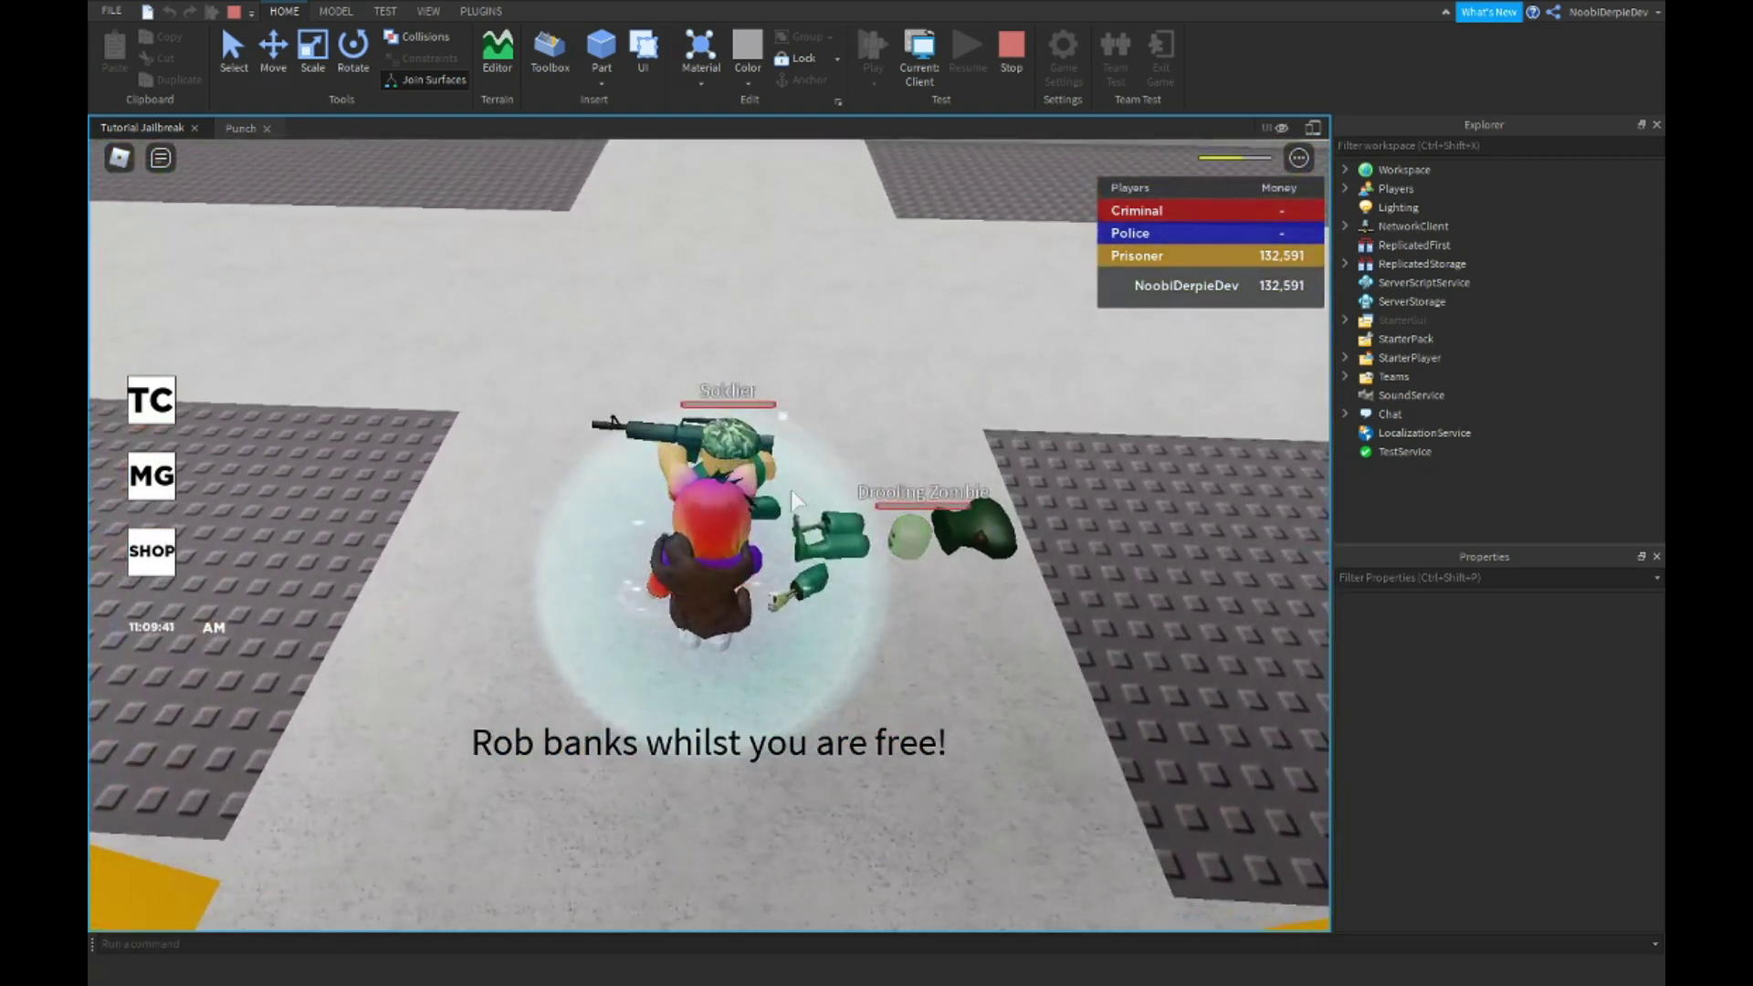
mouse_move(794, 498)
right_mouse_down()
mouse_move(774, 479)
mouse_move(521, 460)
right_mouse_up()
key("F9")
key("F9")
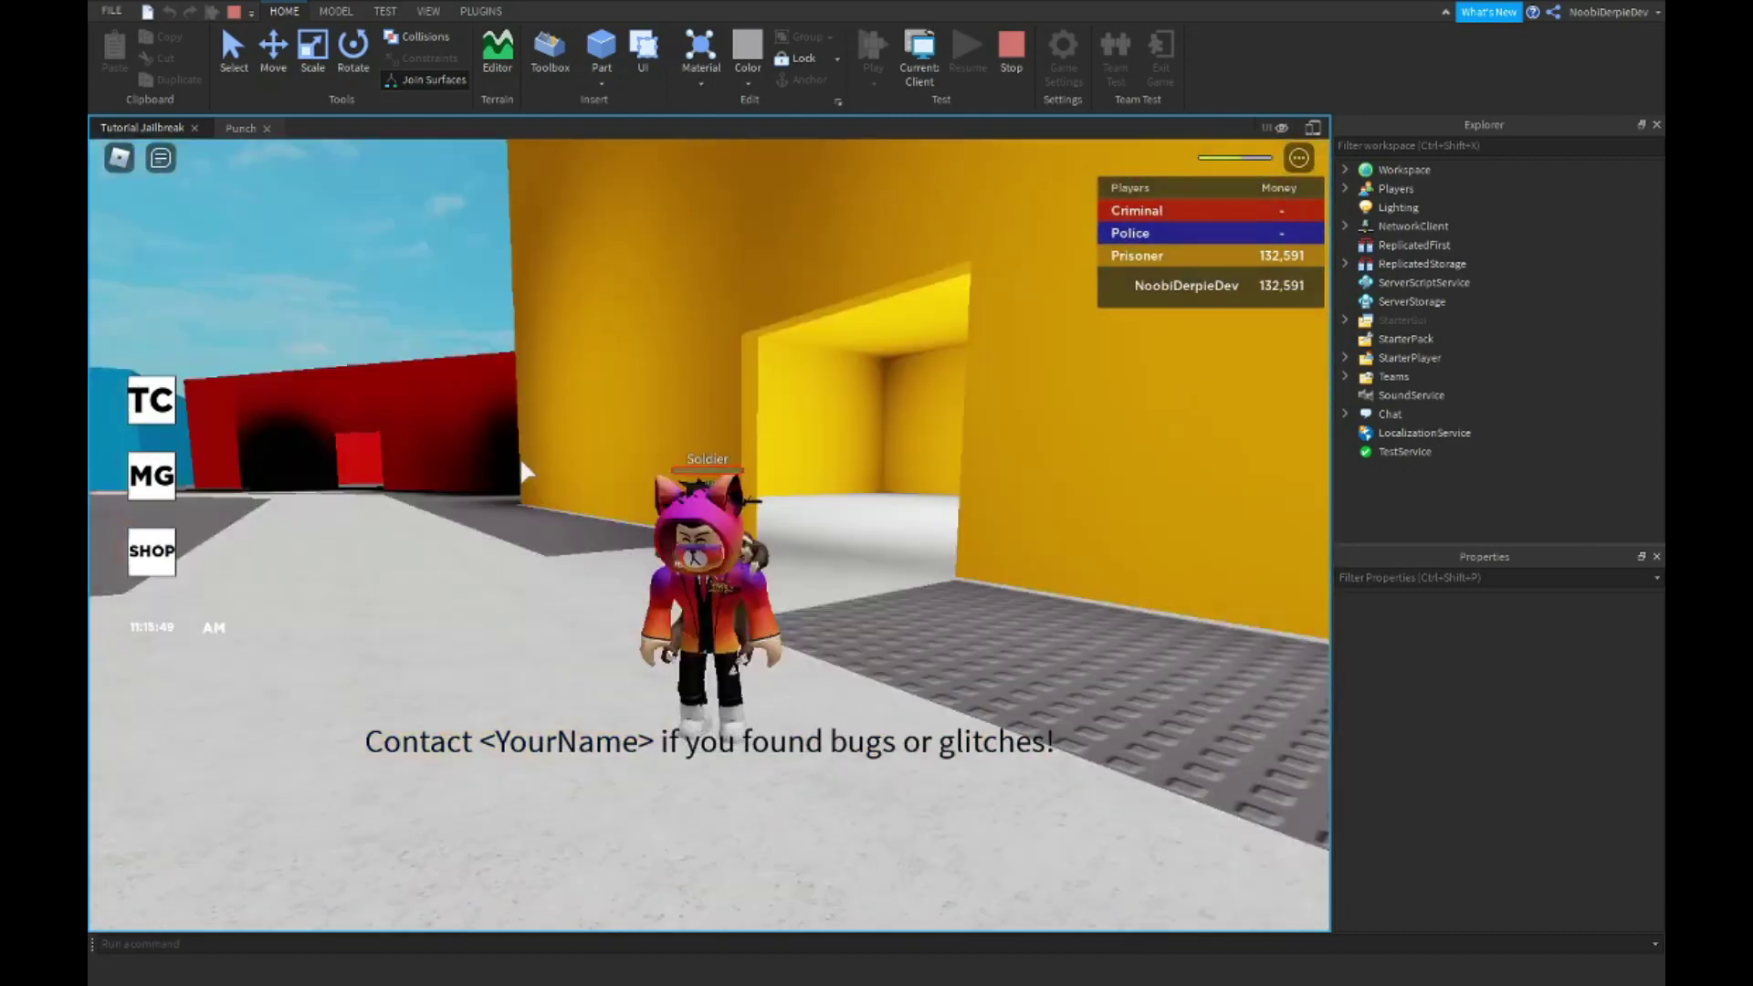
key("w")
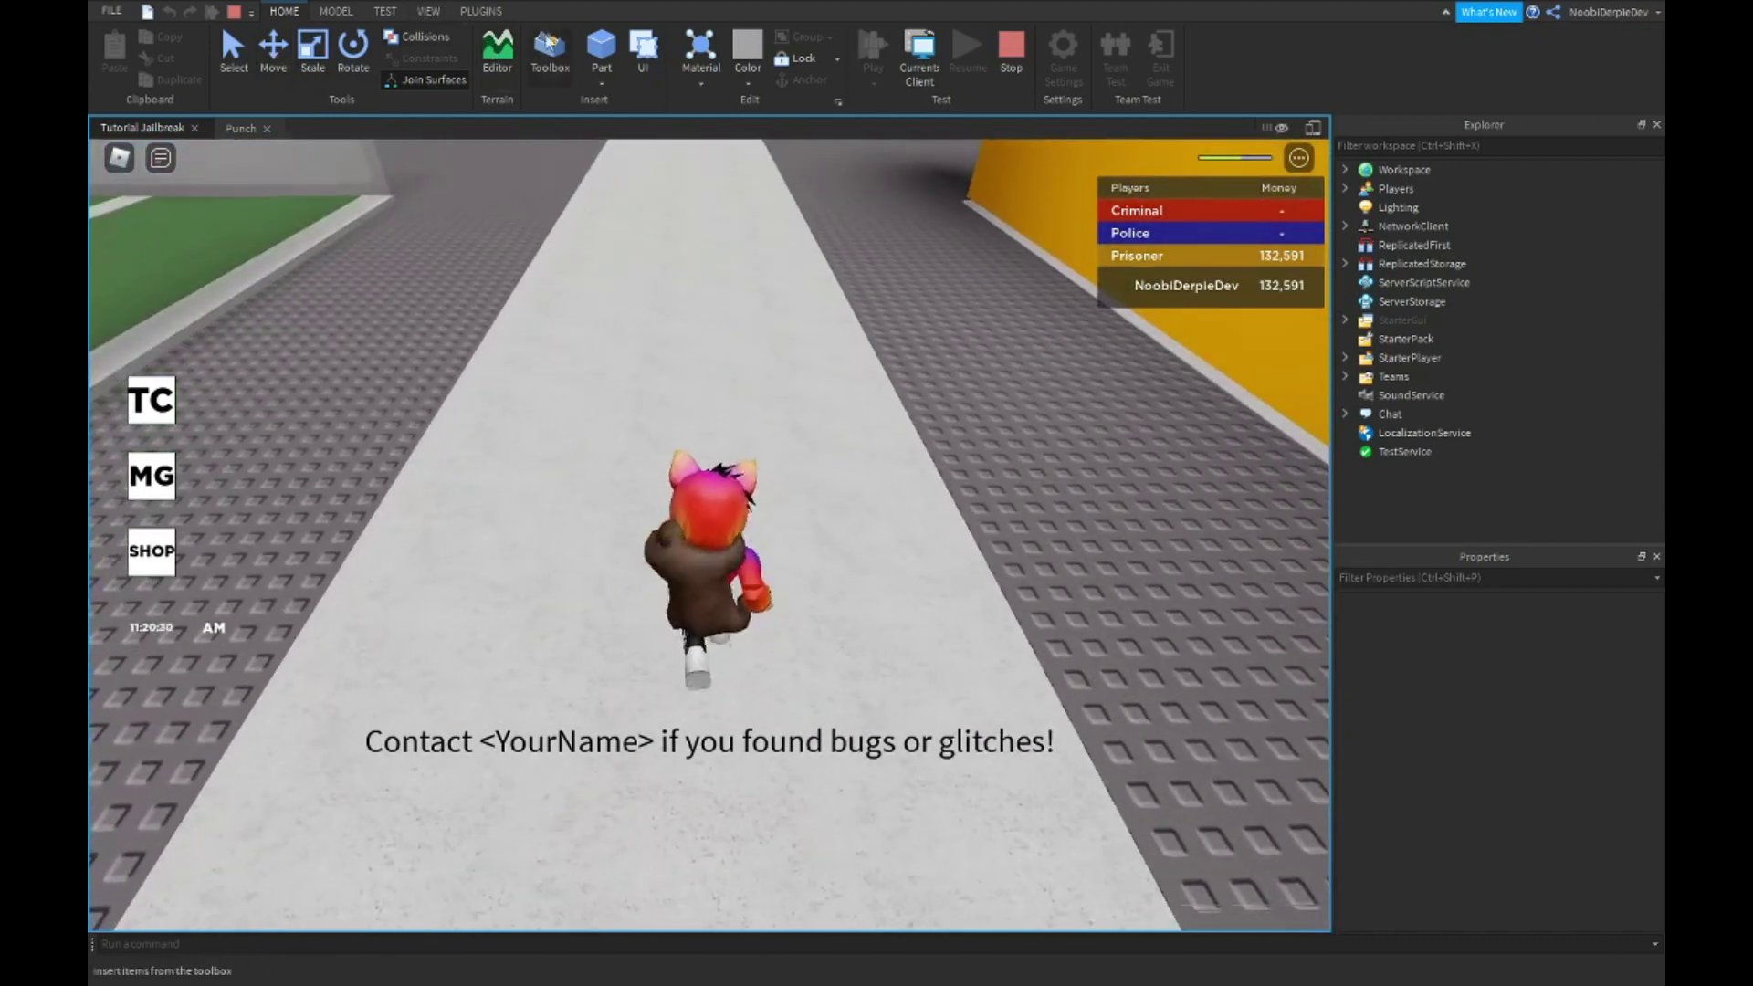
Insert several Soldier models from the Toolbox mid-test, walk around, then stop.
left_click(550, 54)
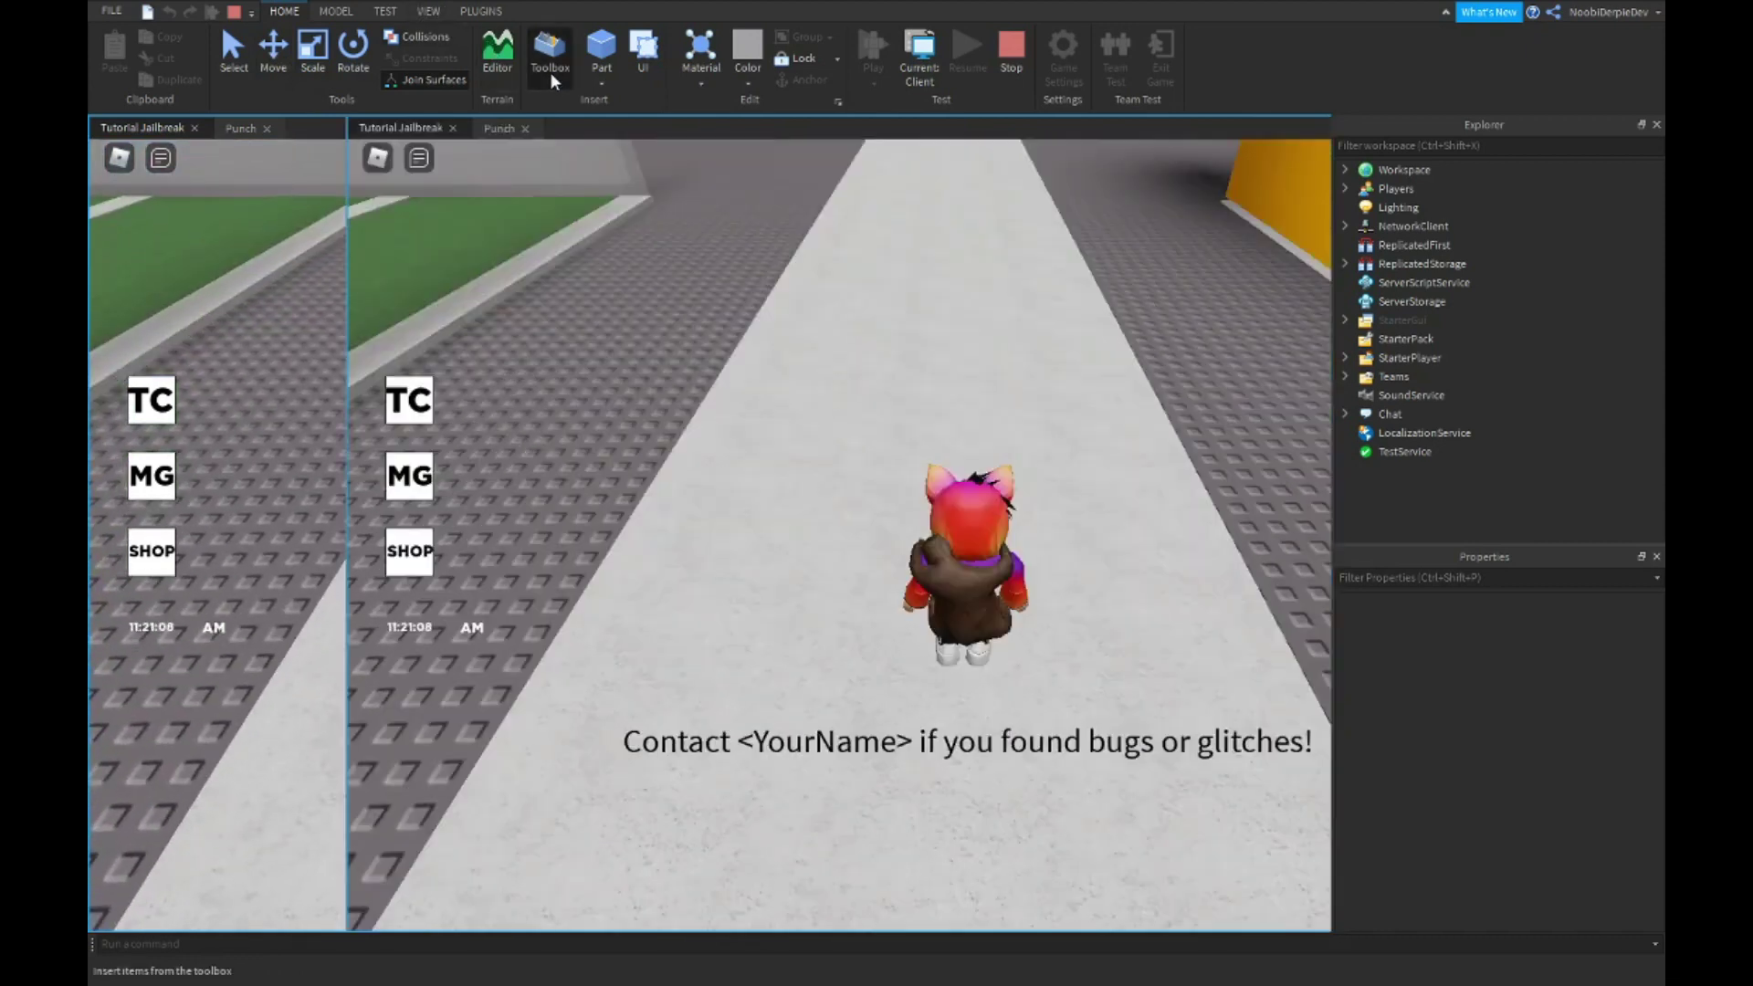
left_click(285, 496)
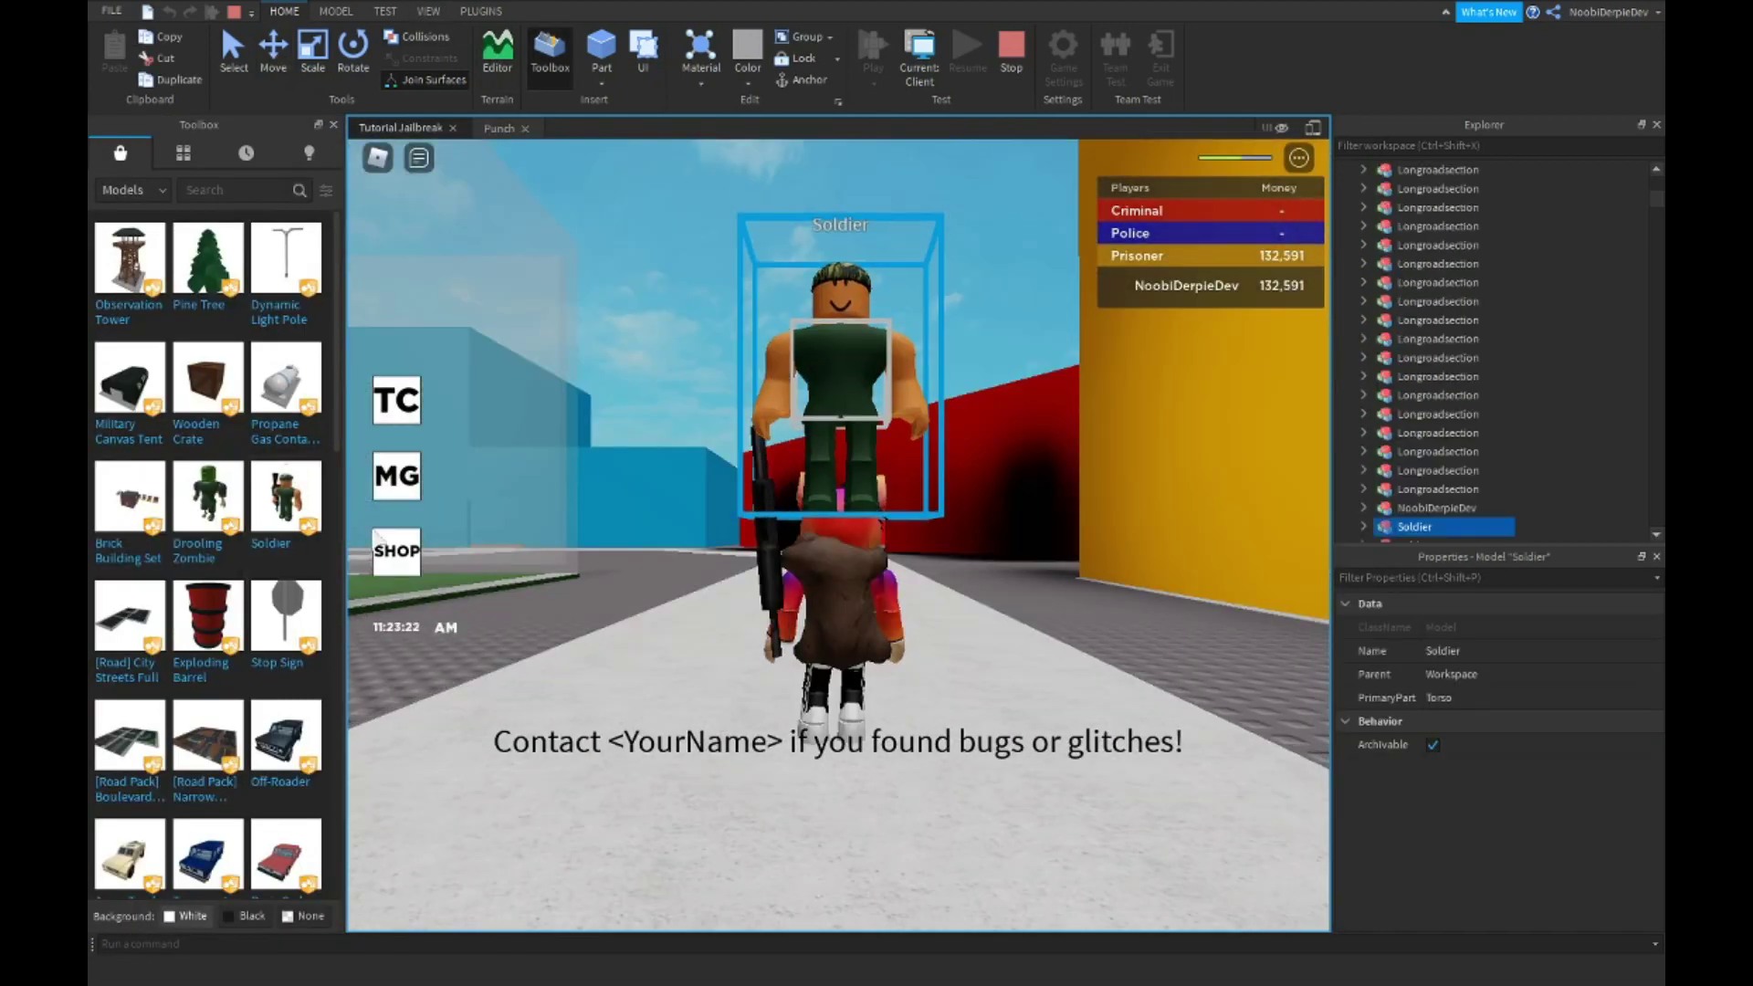
key("s")
key("a")
key("w")
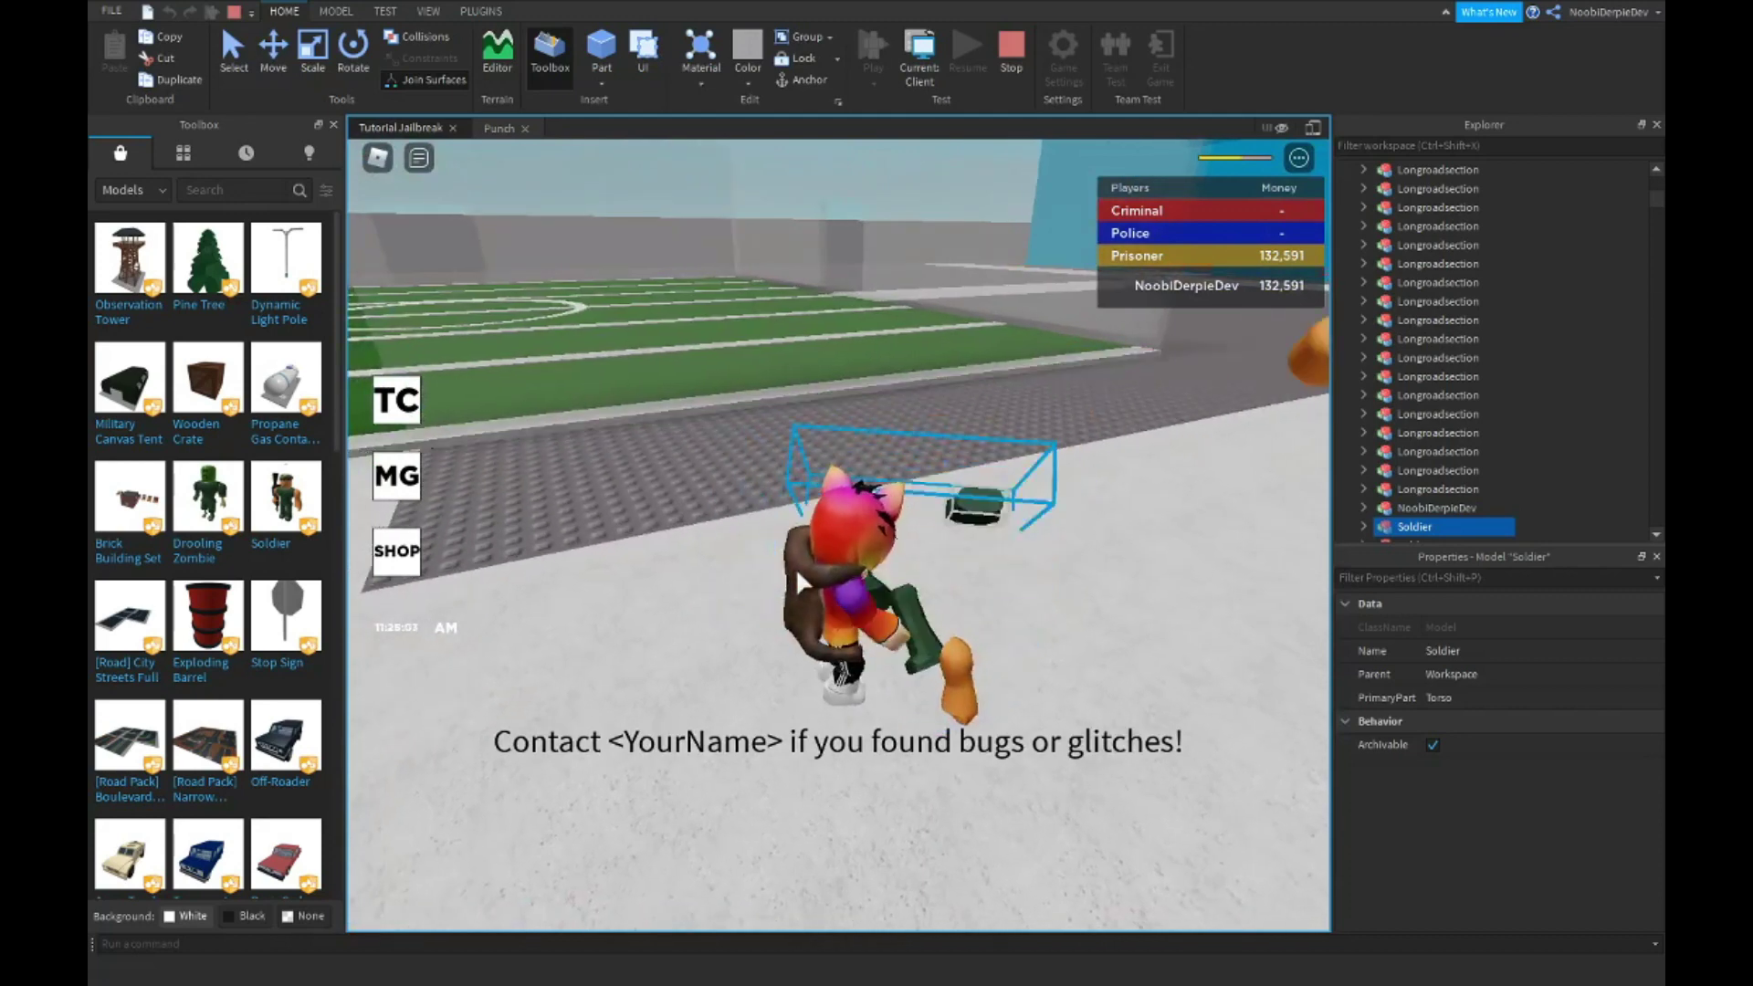
triple_click(285, 496)
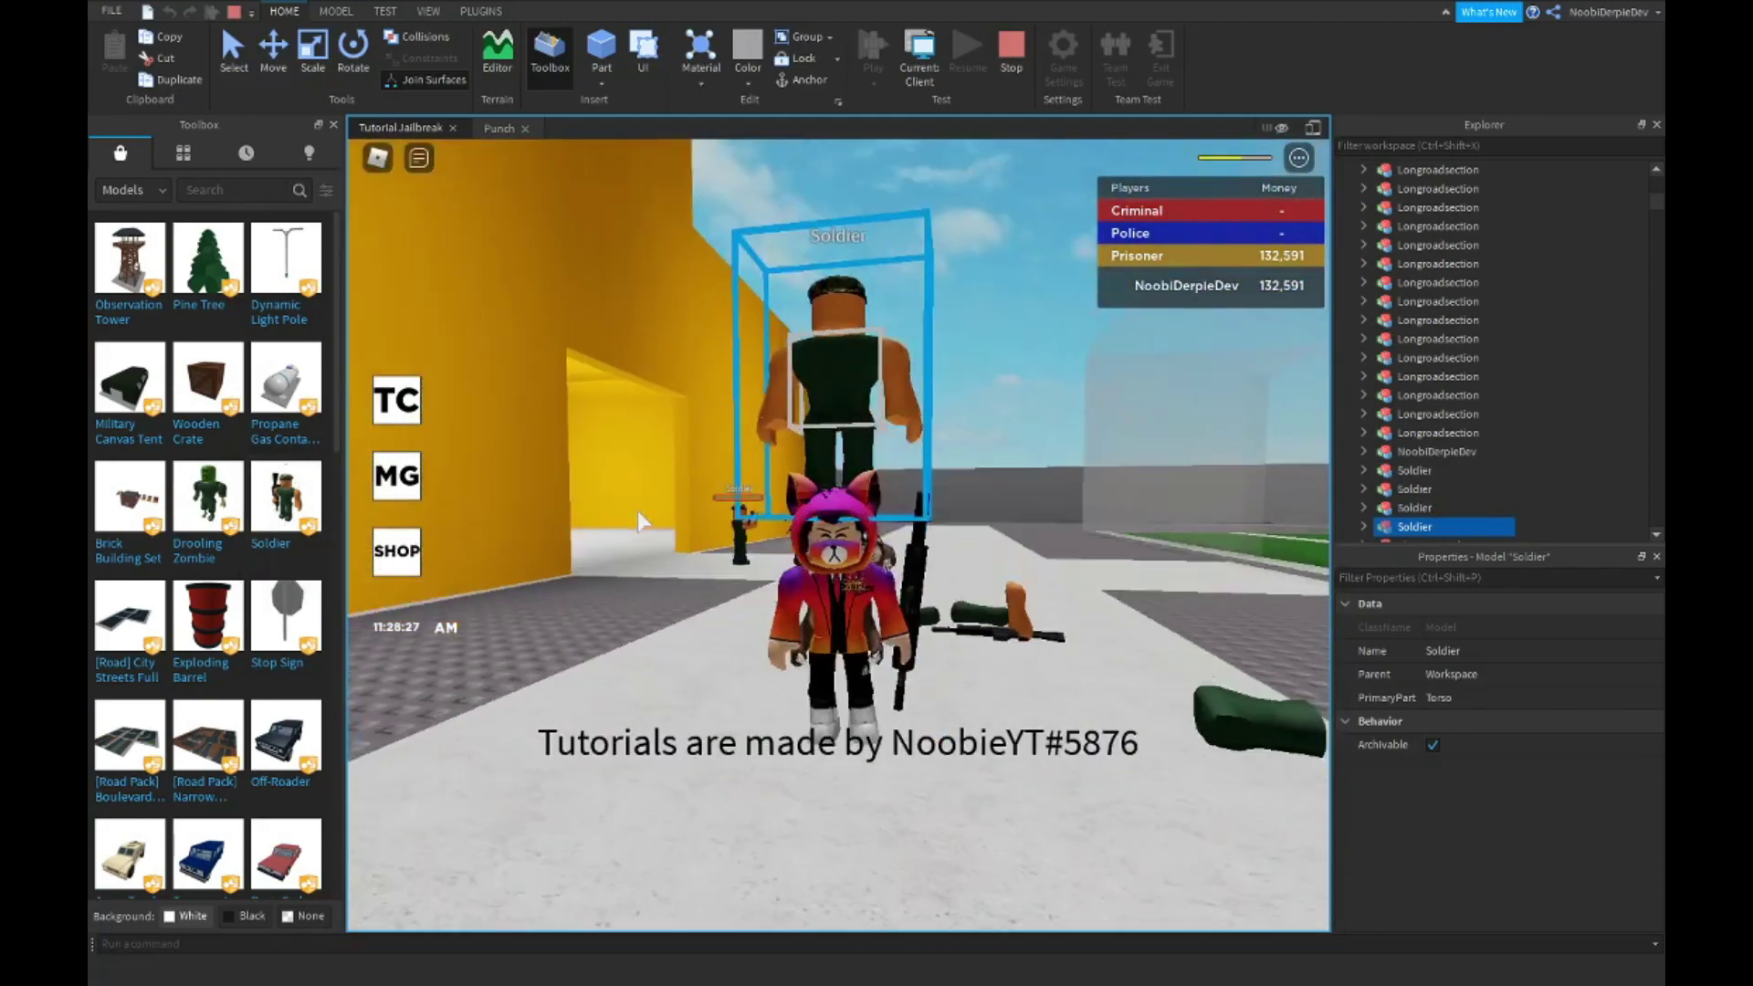
key("w")
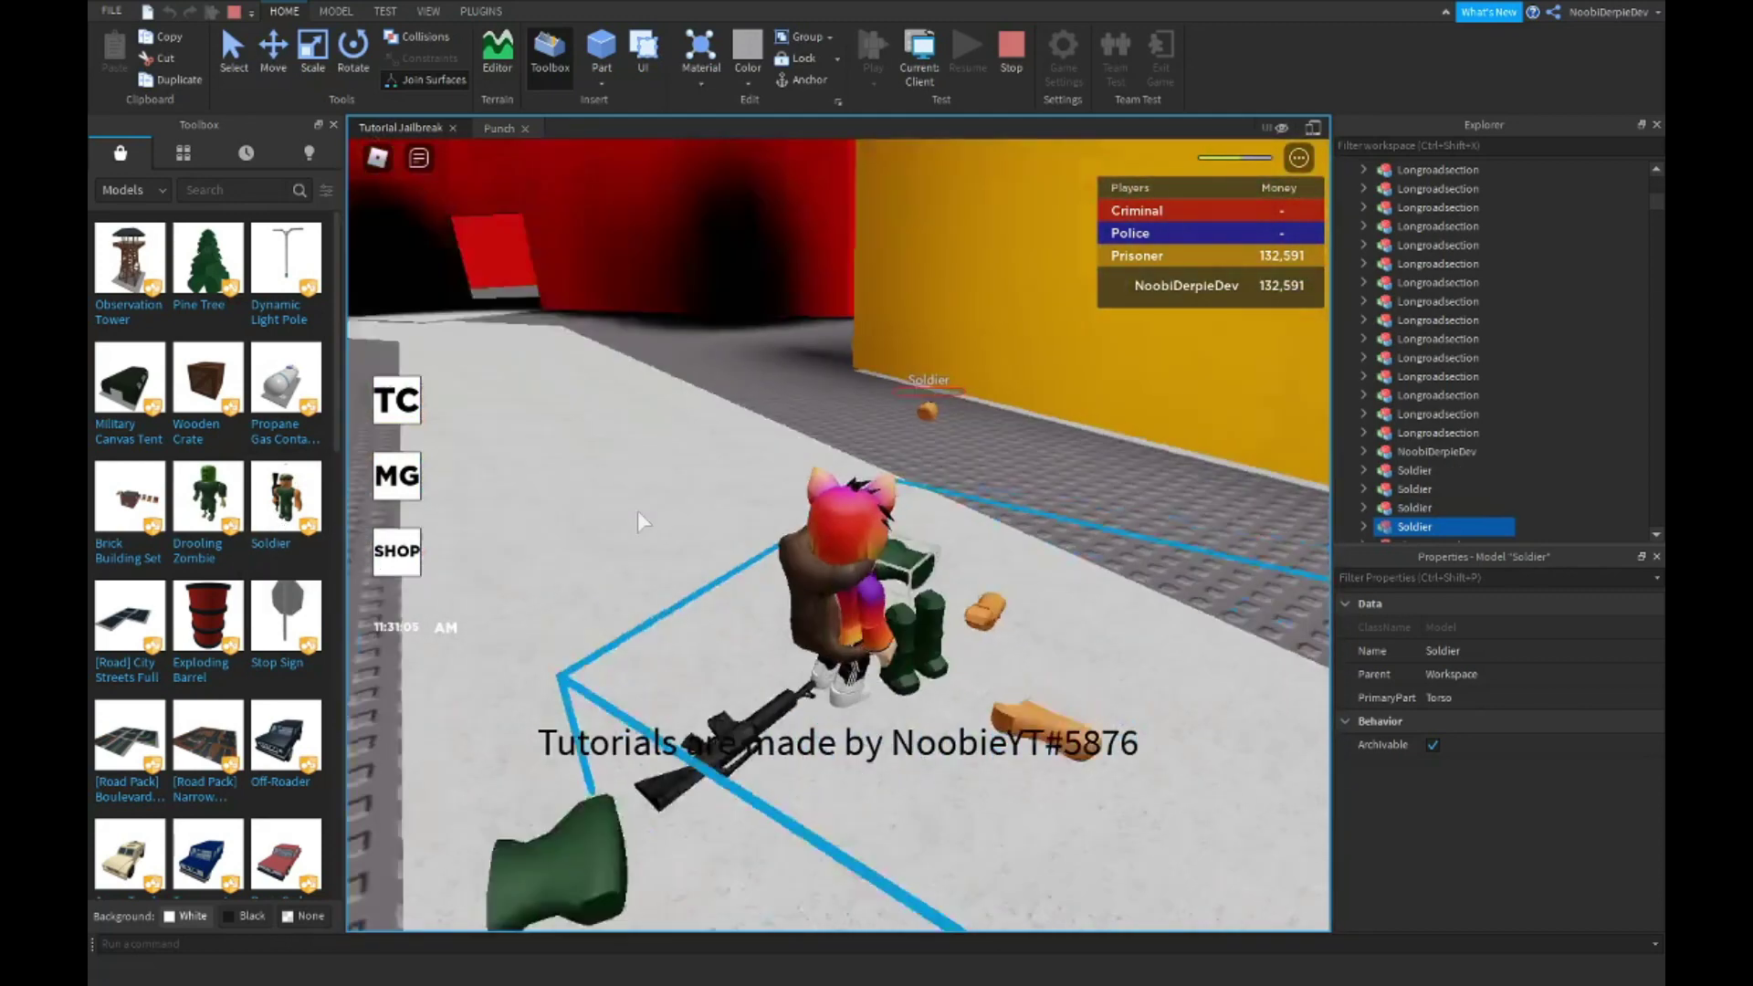
key("s")
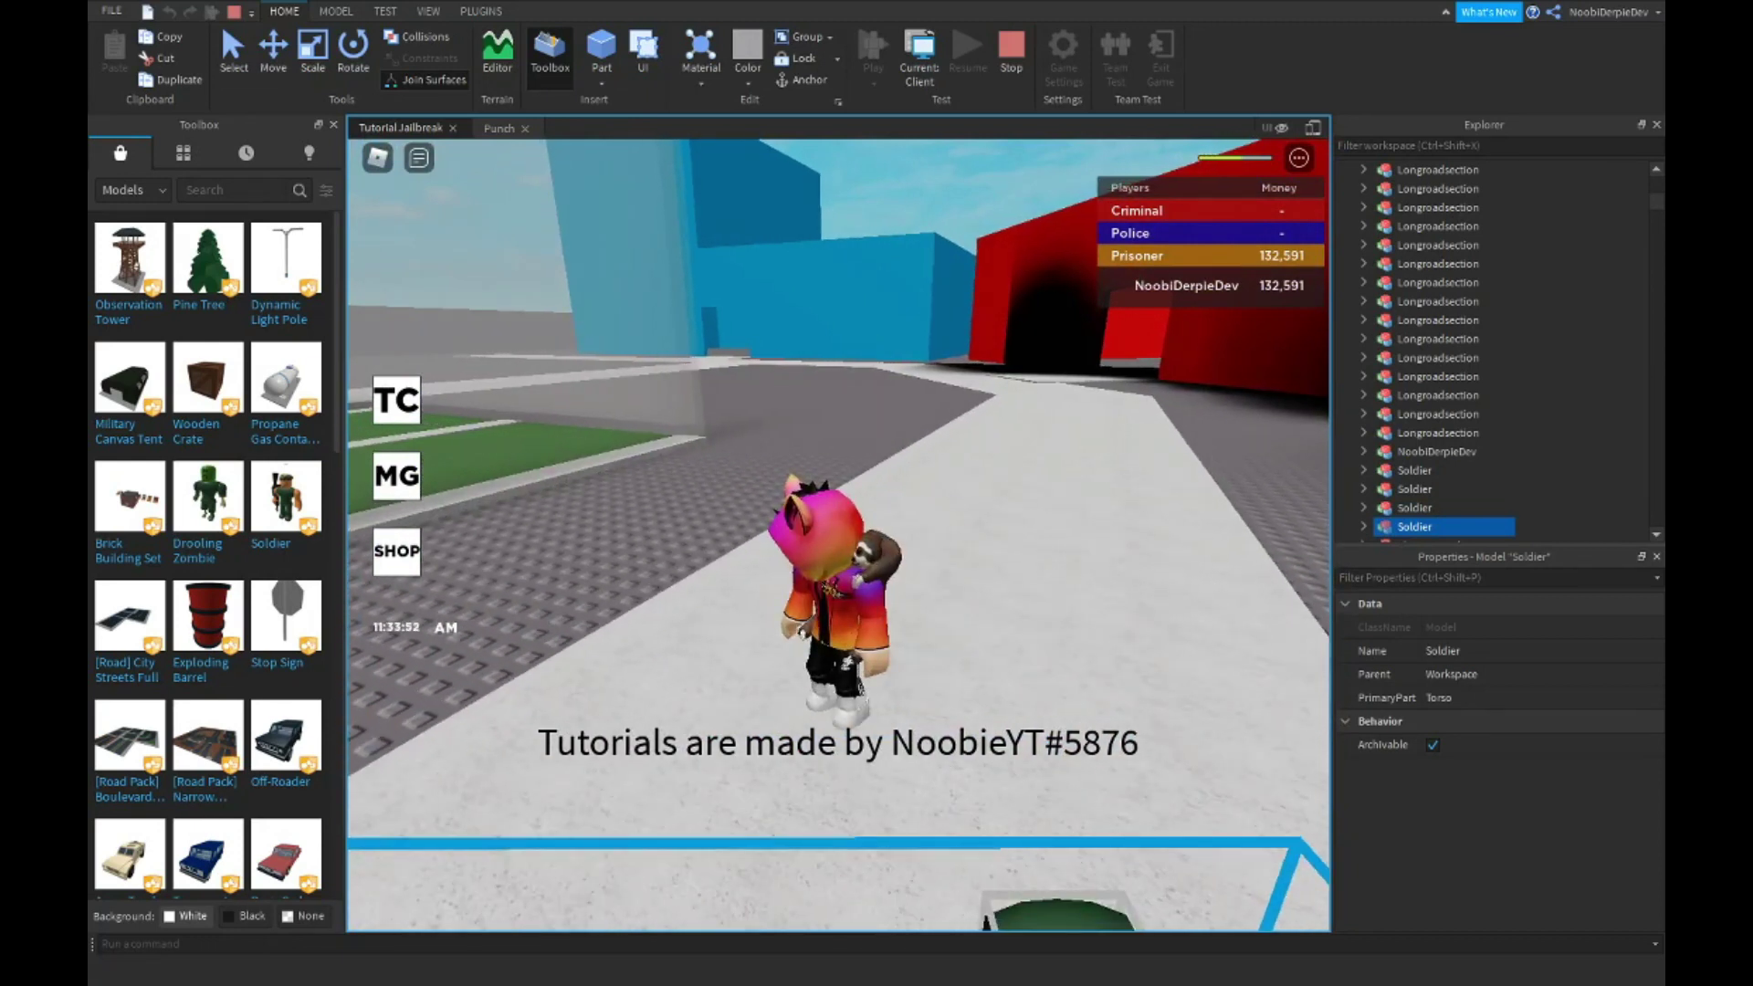
left_click(1022, 63)
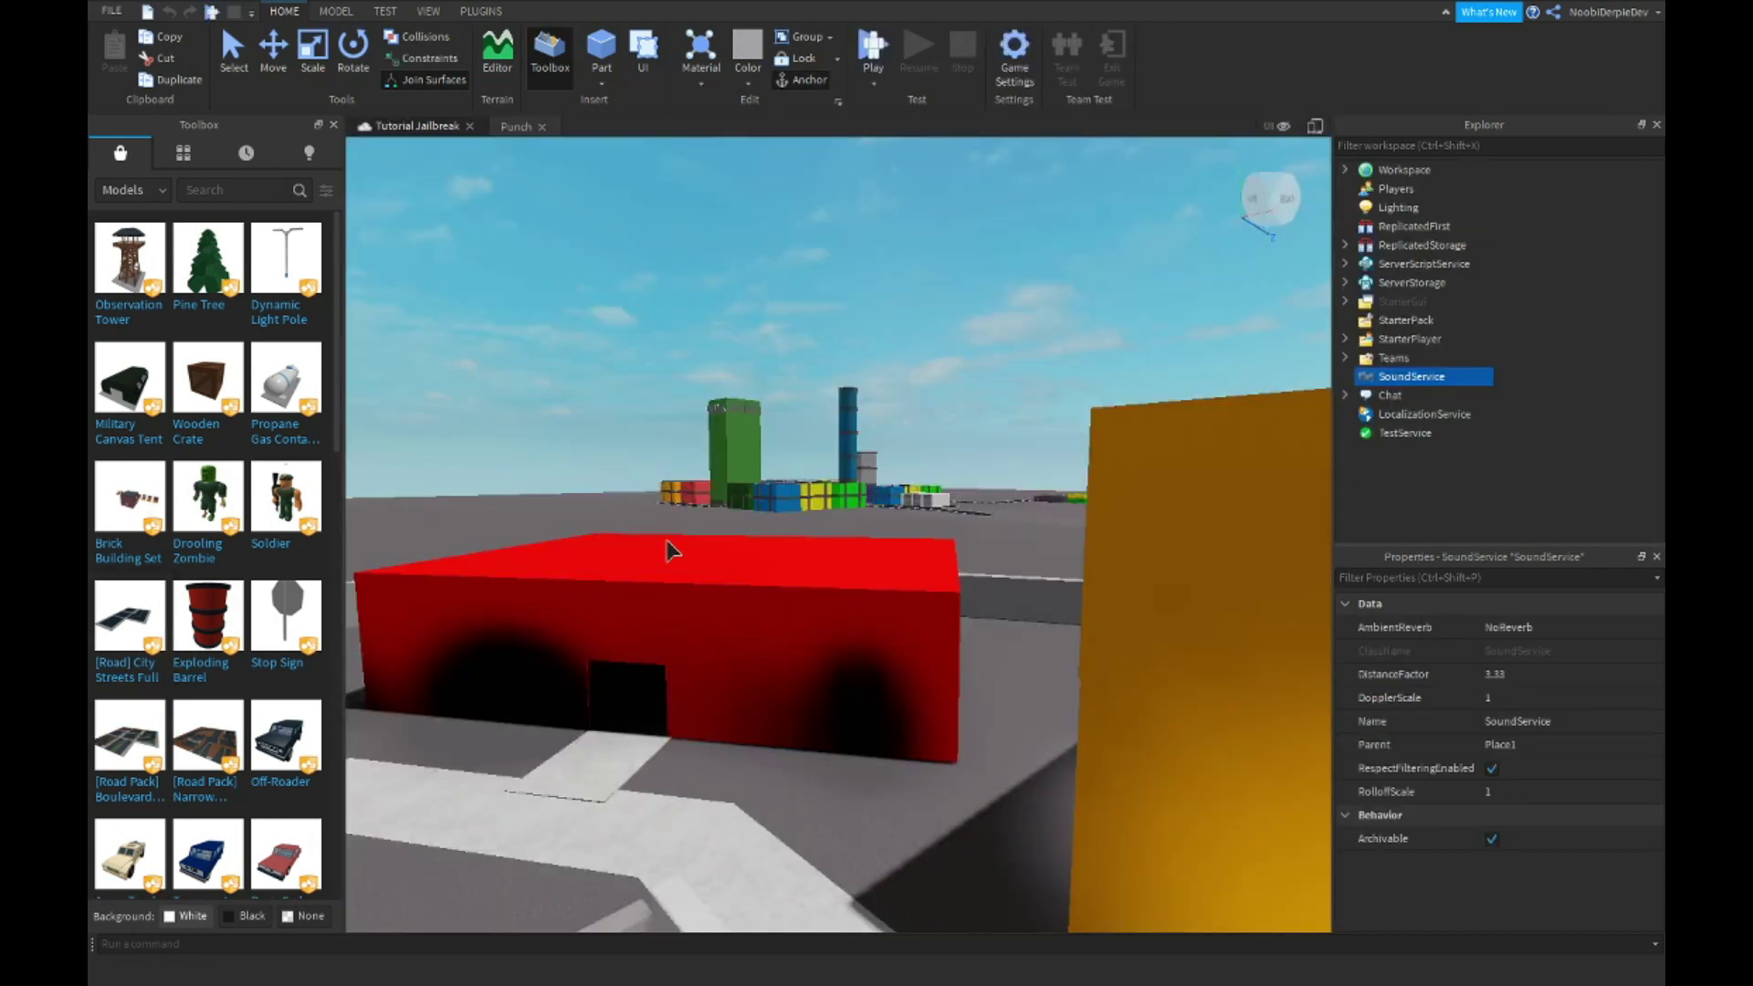
key("w")
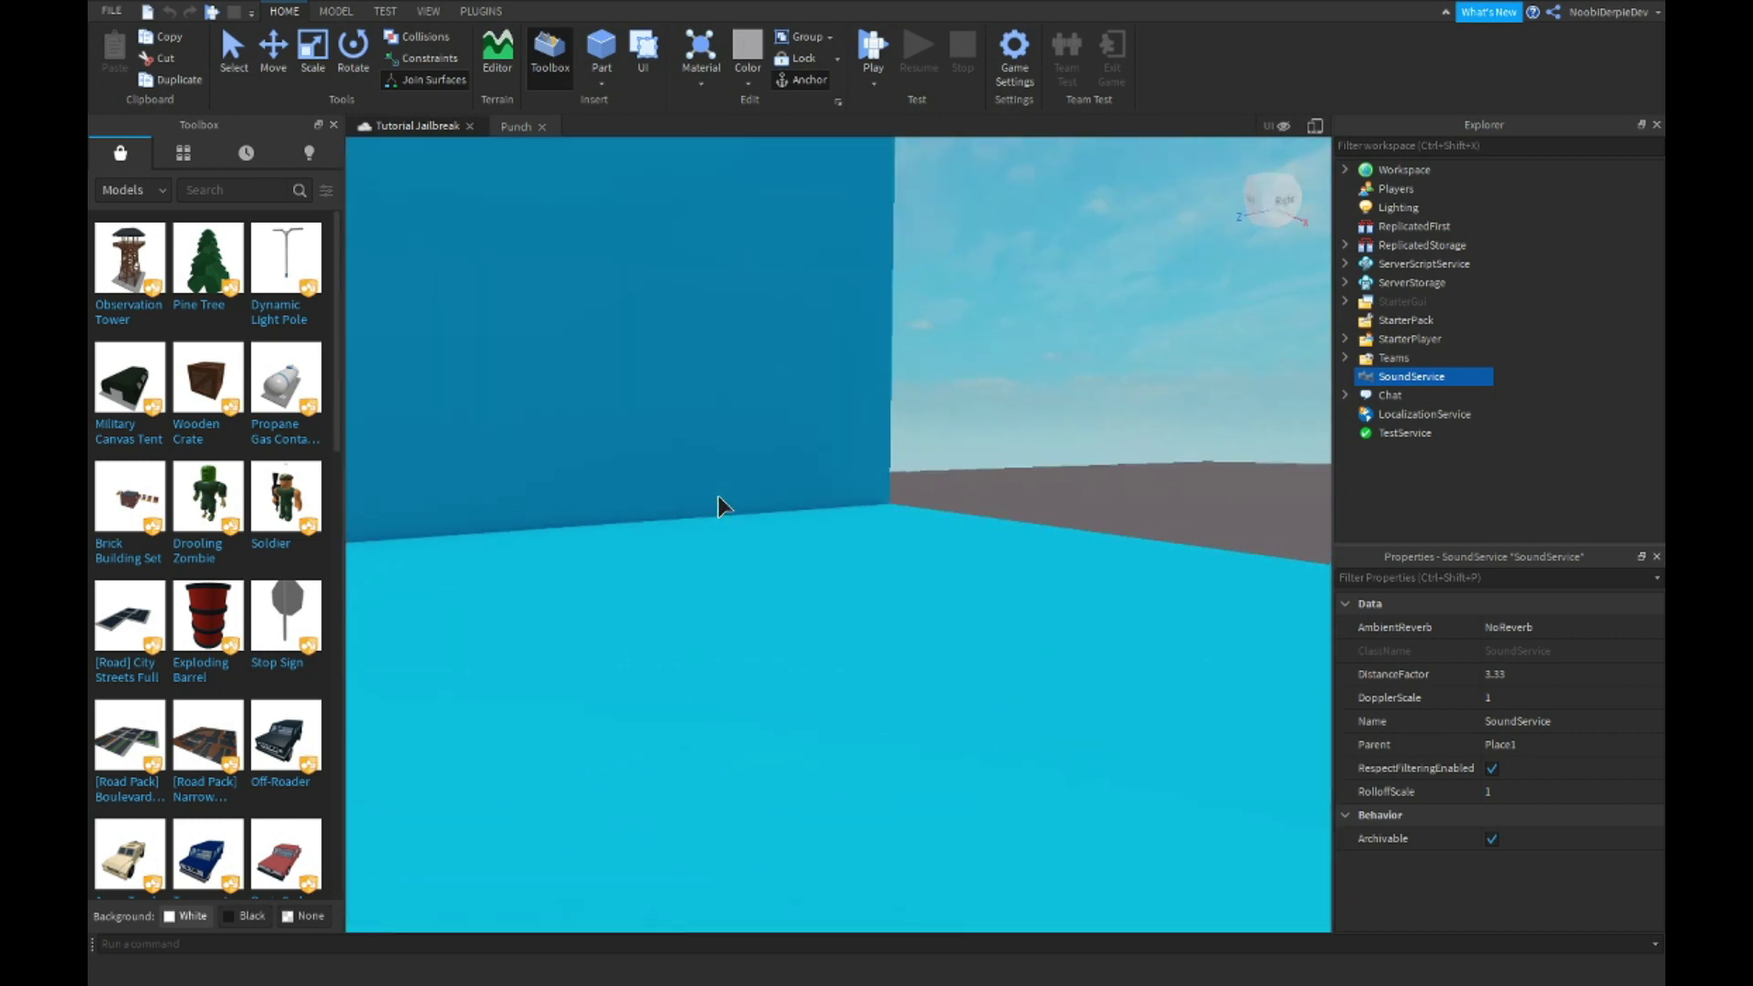
key("s")
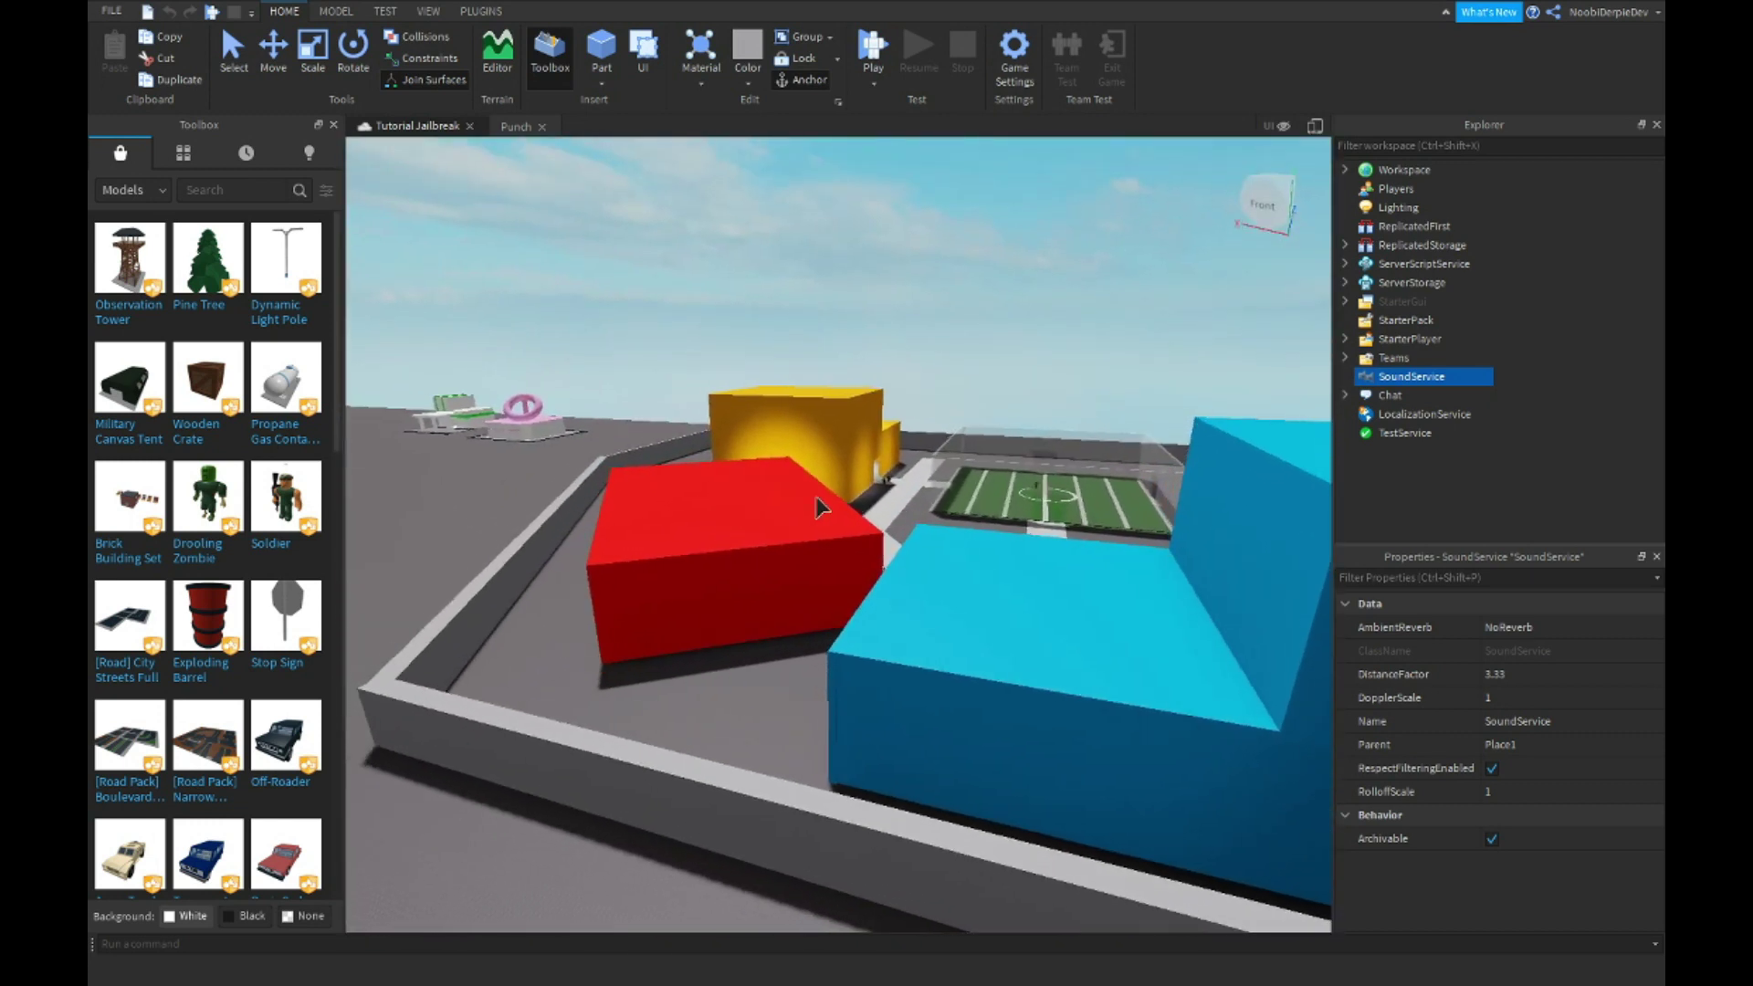
right_click_drag(818, 508, 863, 500)
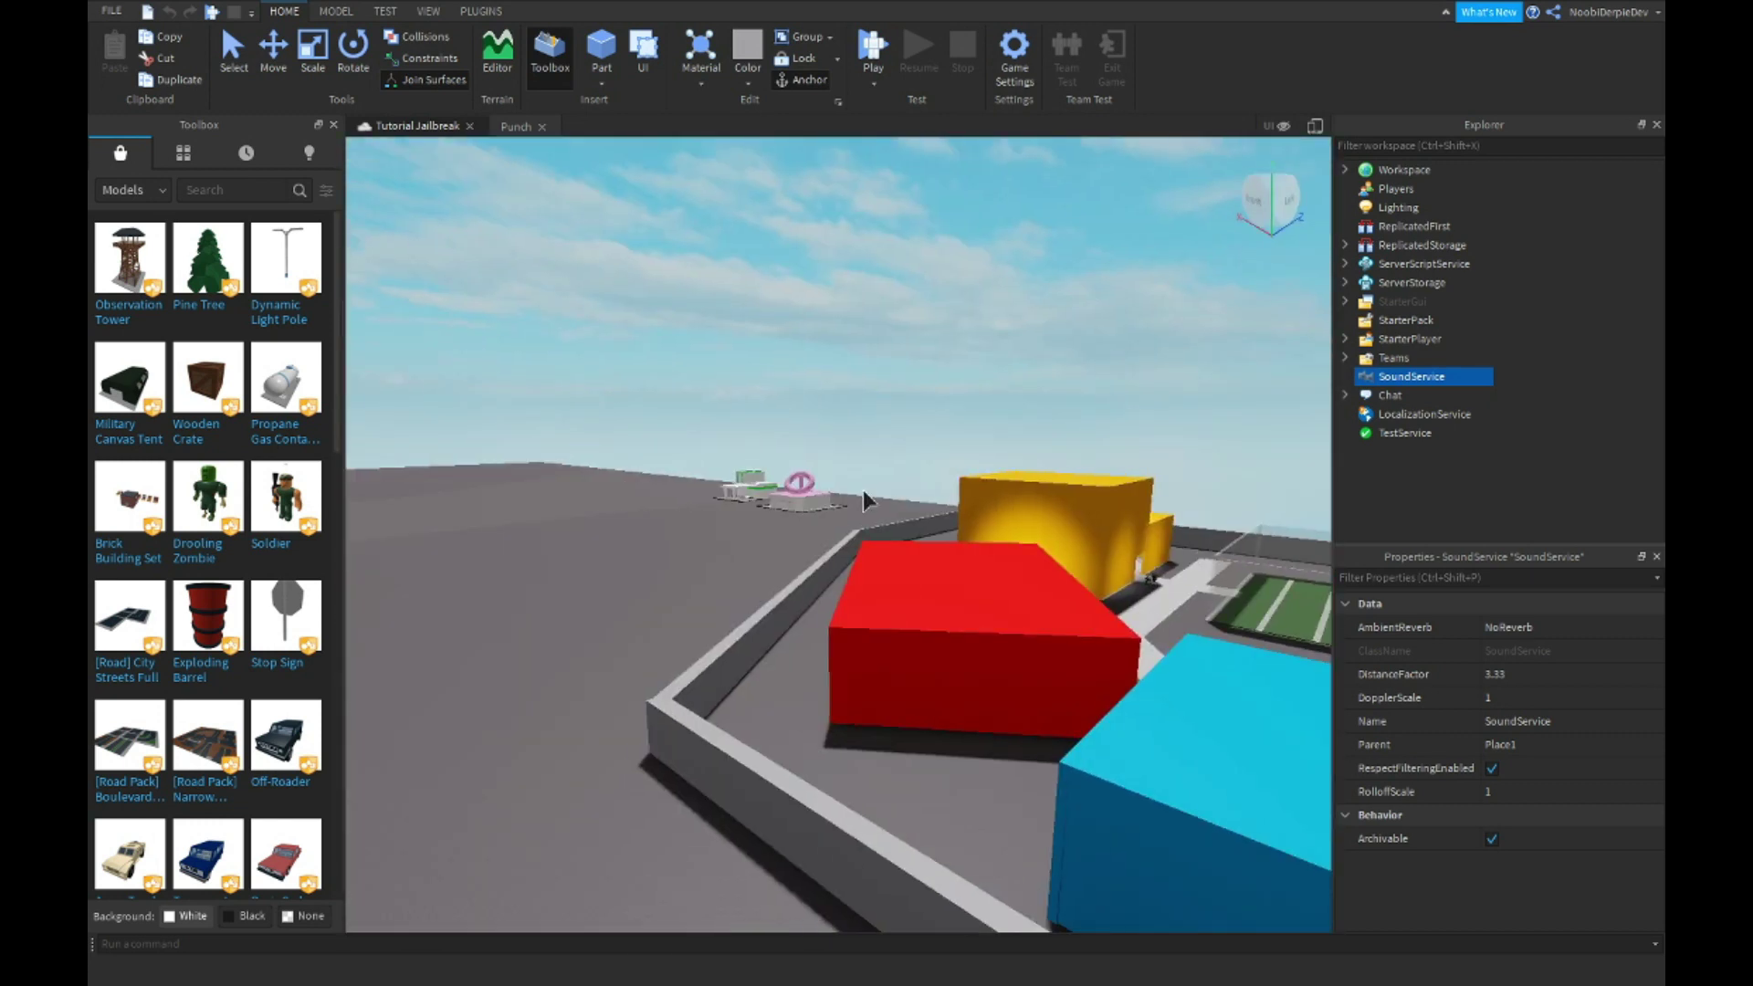
key("w")
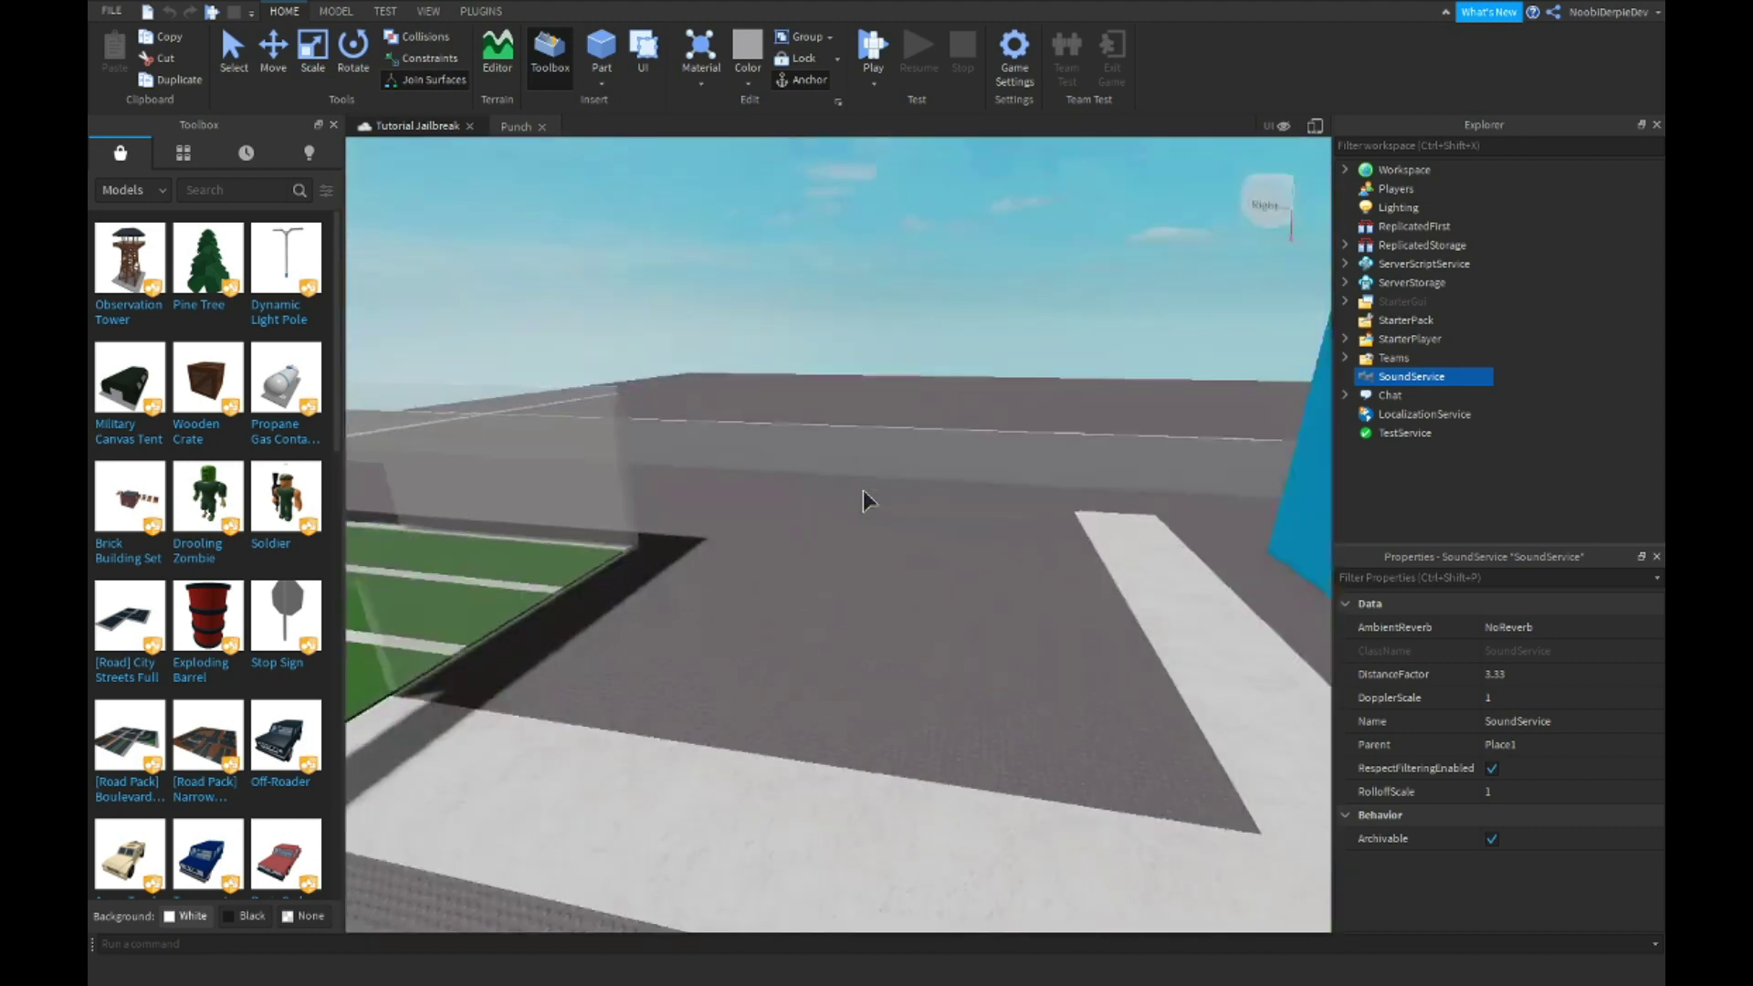
key("s")
right_click_drag(864, 498, 931, 537)
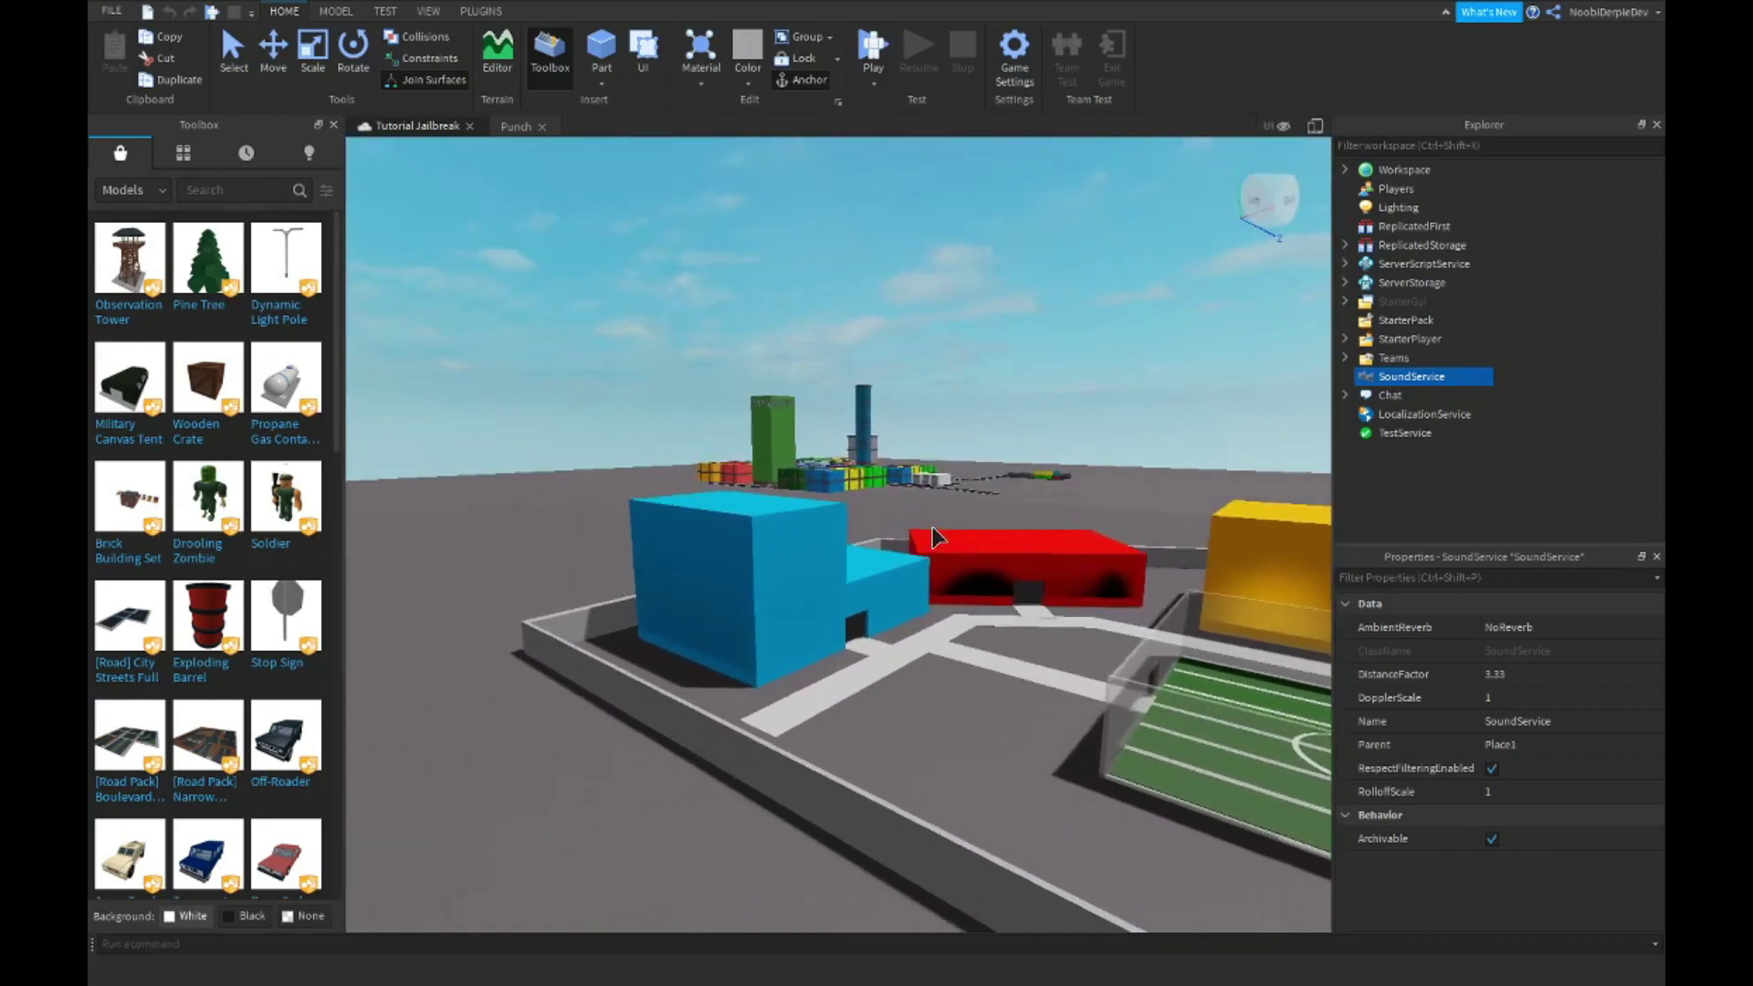
key("w")
right_click_drag(931, 537, 932, 527)
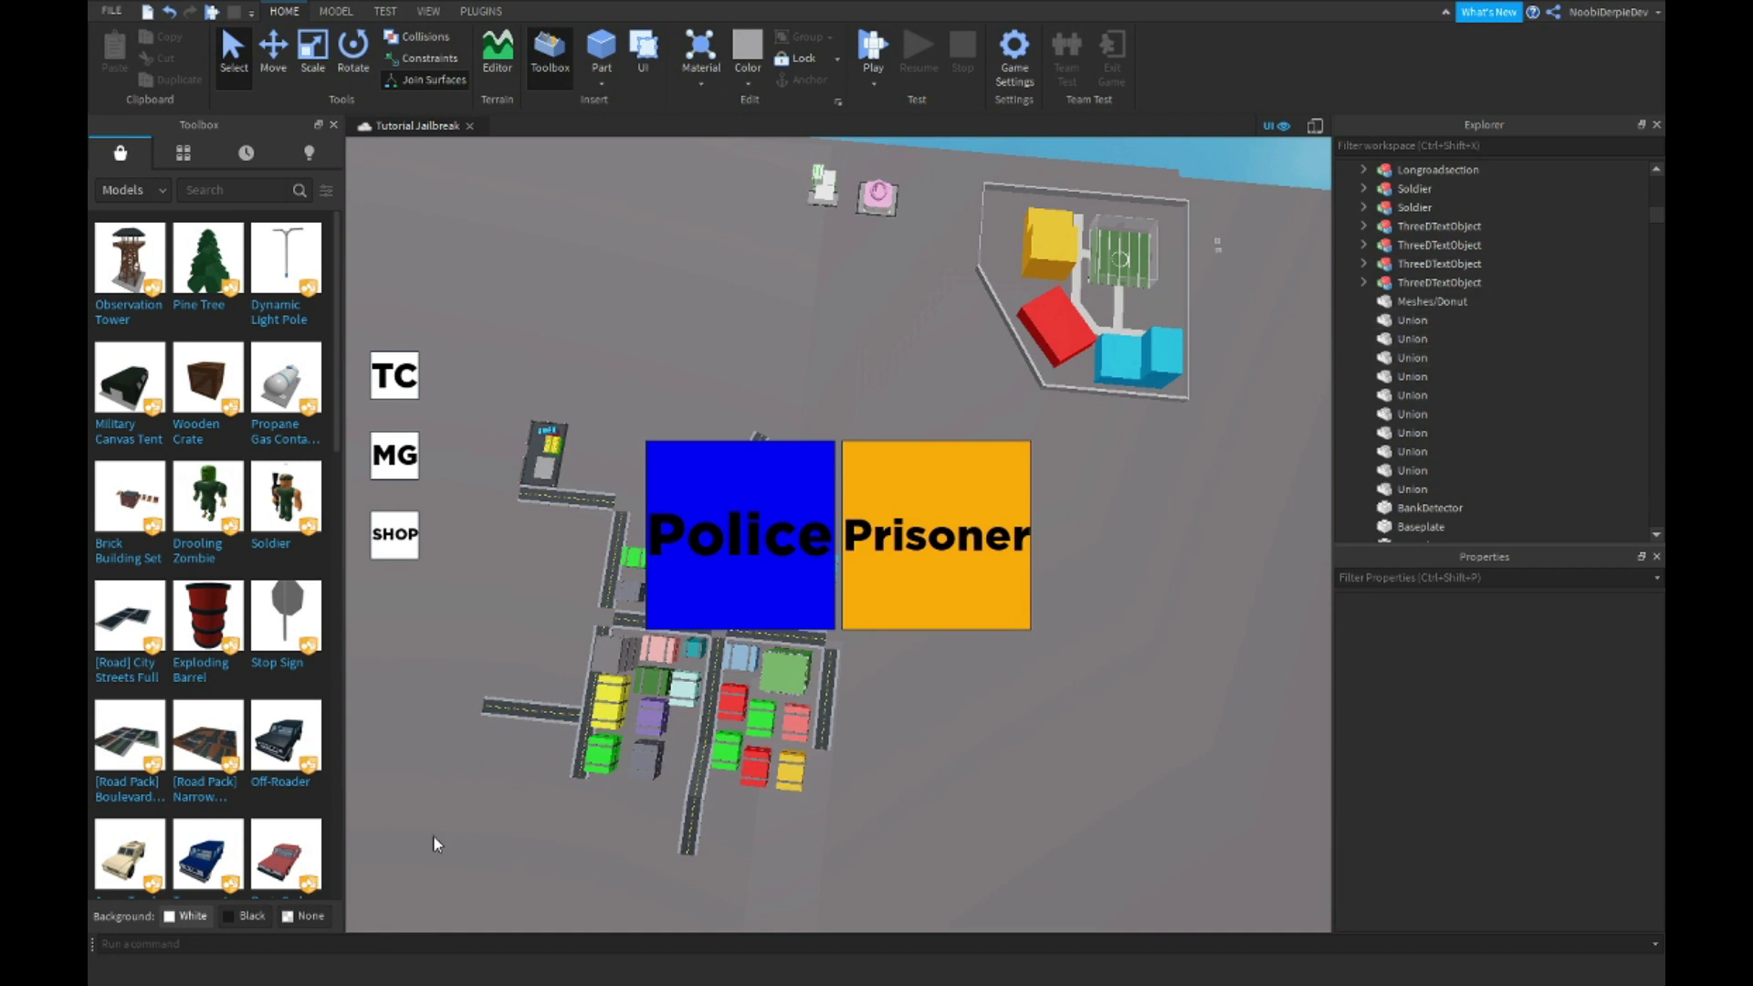
Add a ScreenGui named MiniMap under StarterGui, containing an ImageButton.
left_click(1411, 395)
scroll(1425, 343, "up", 10)
left_click(1345, 170)
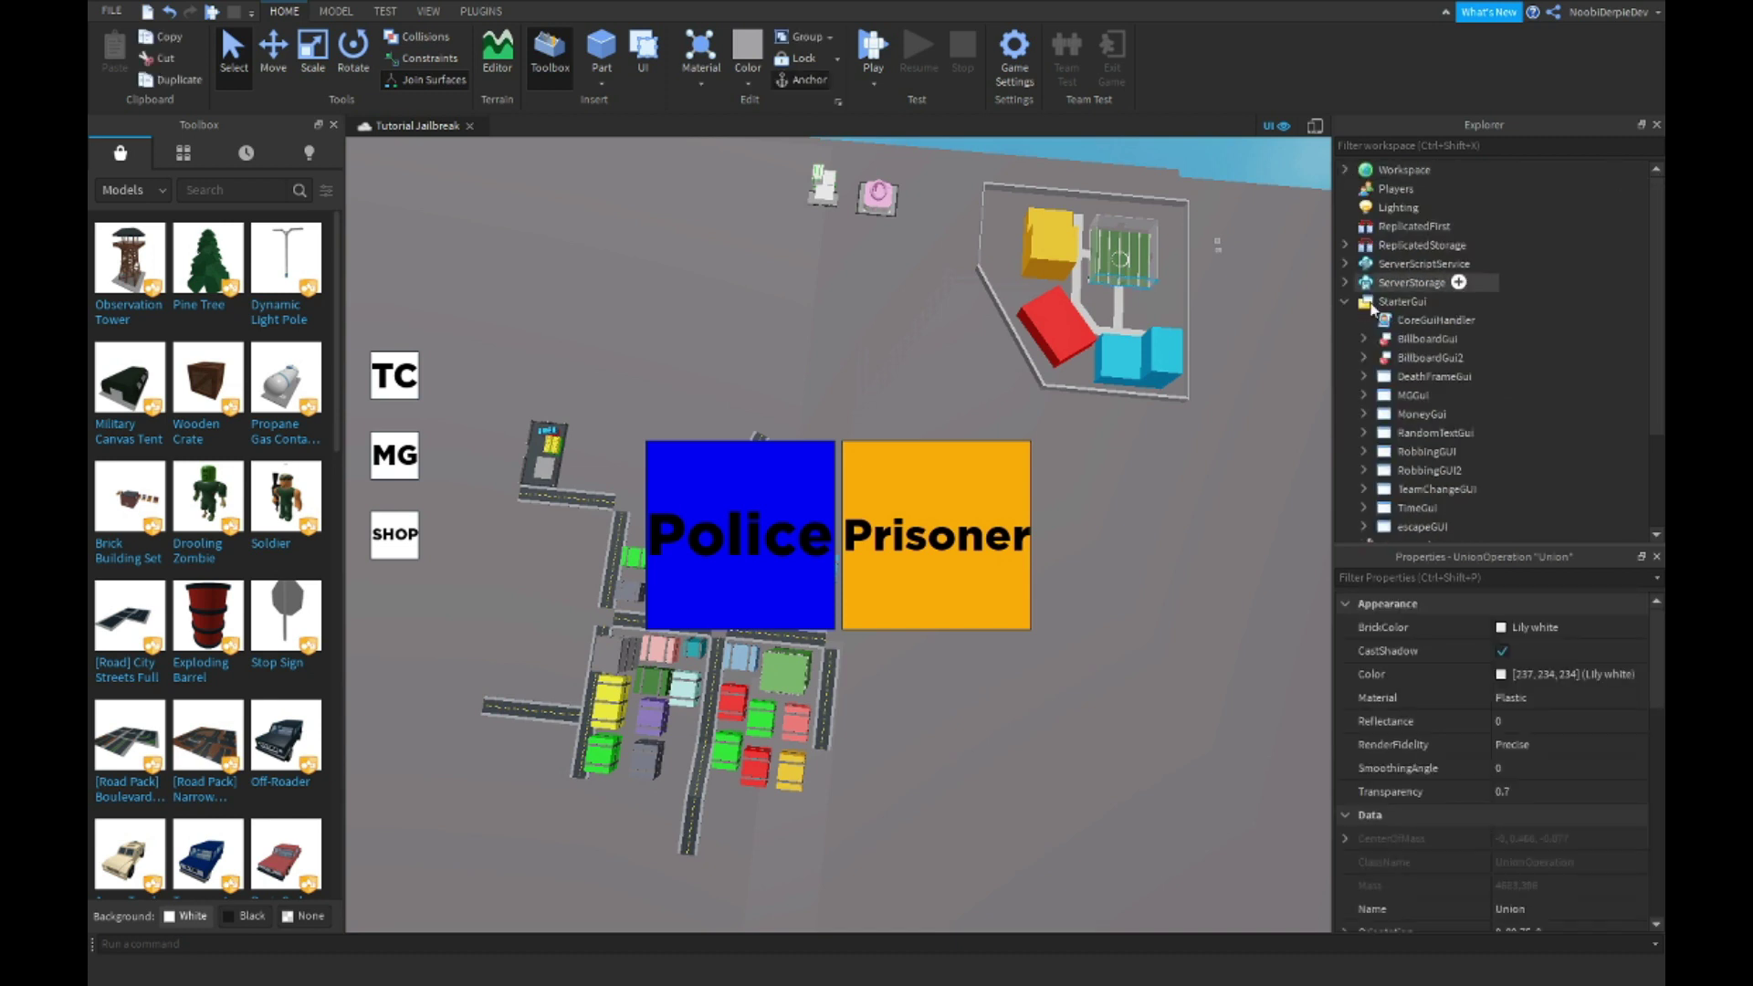
scroll(1440, 392, "down", 2)
left_click(1440, 246)
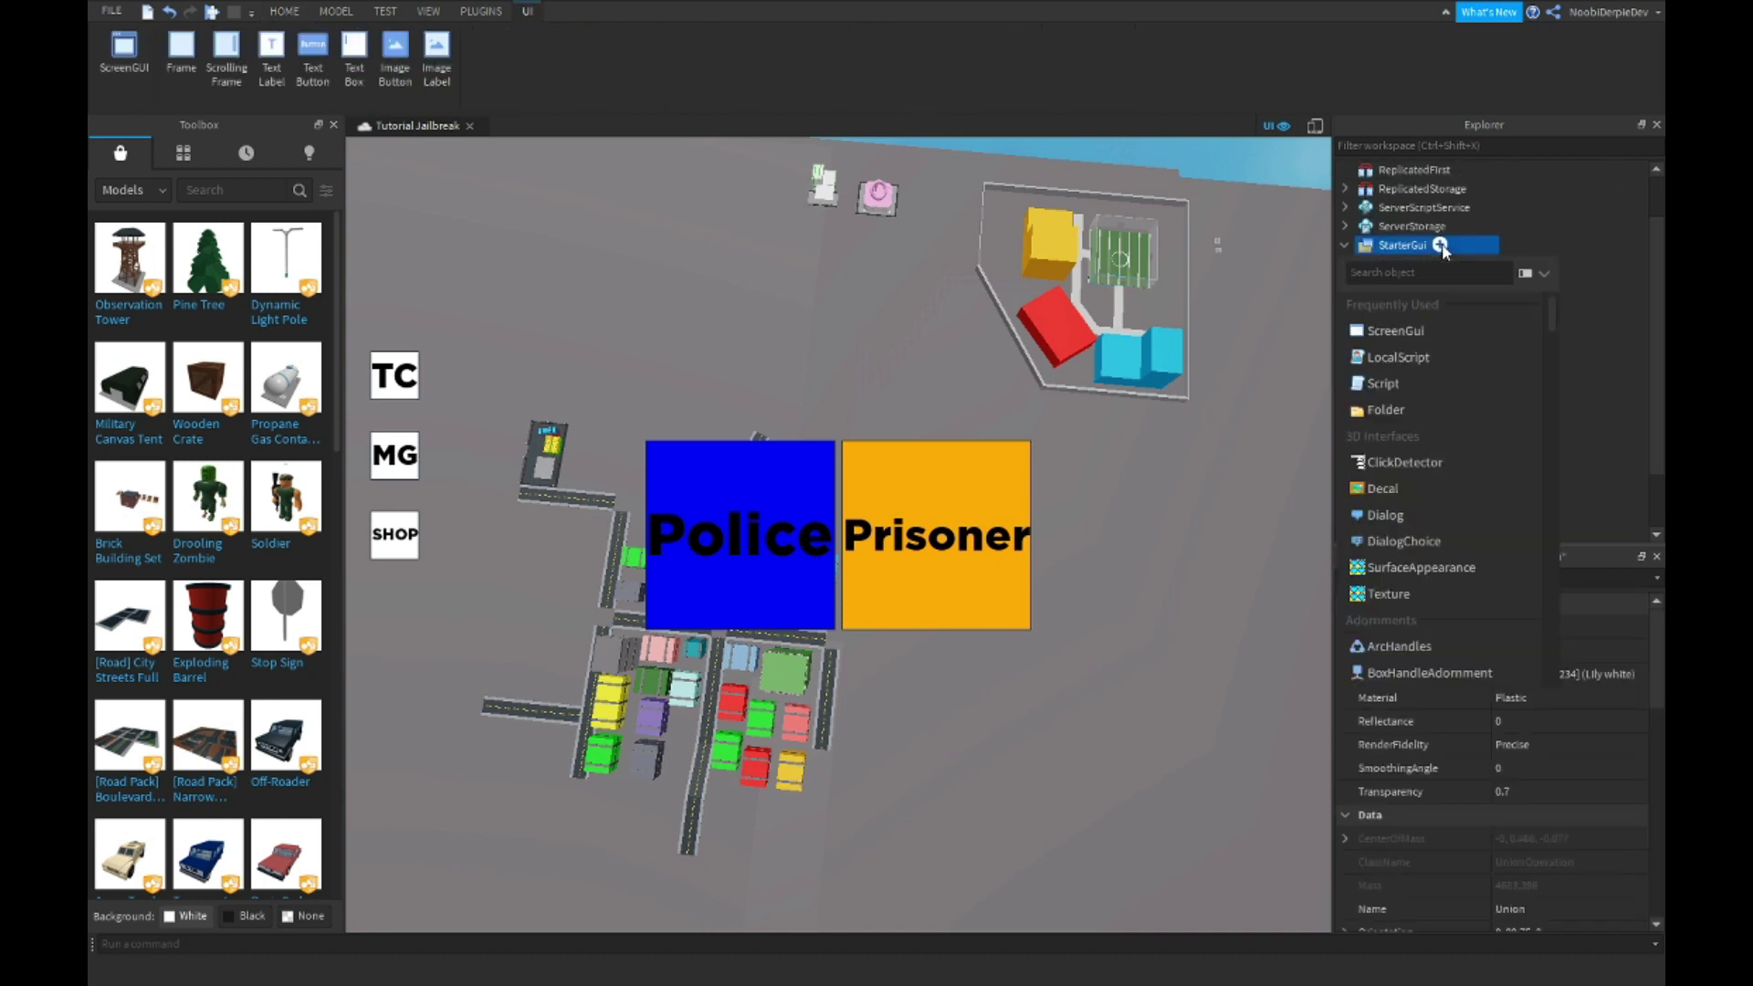
left_click(1398, 332)
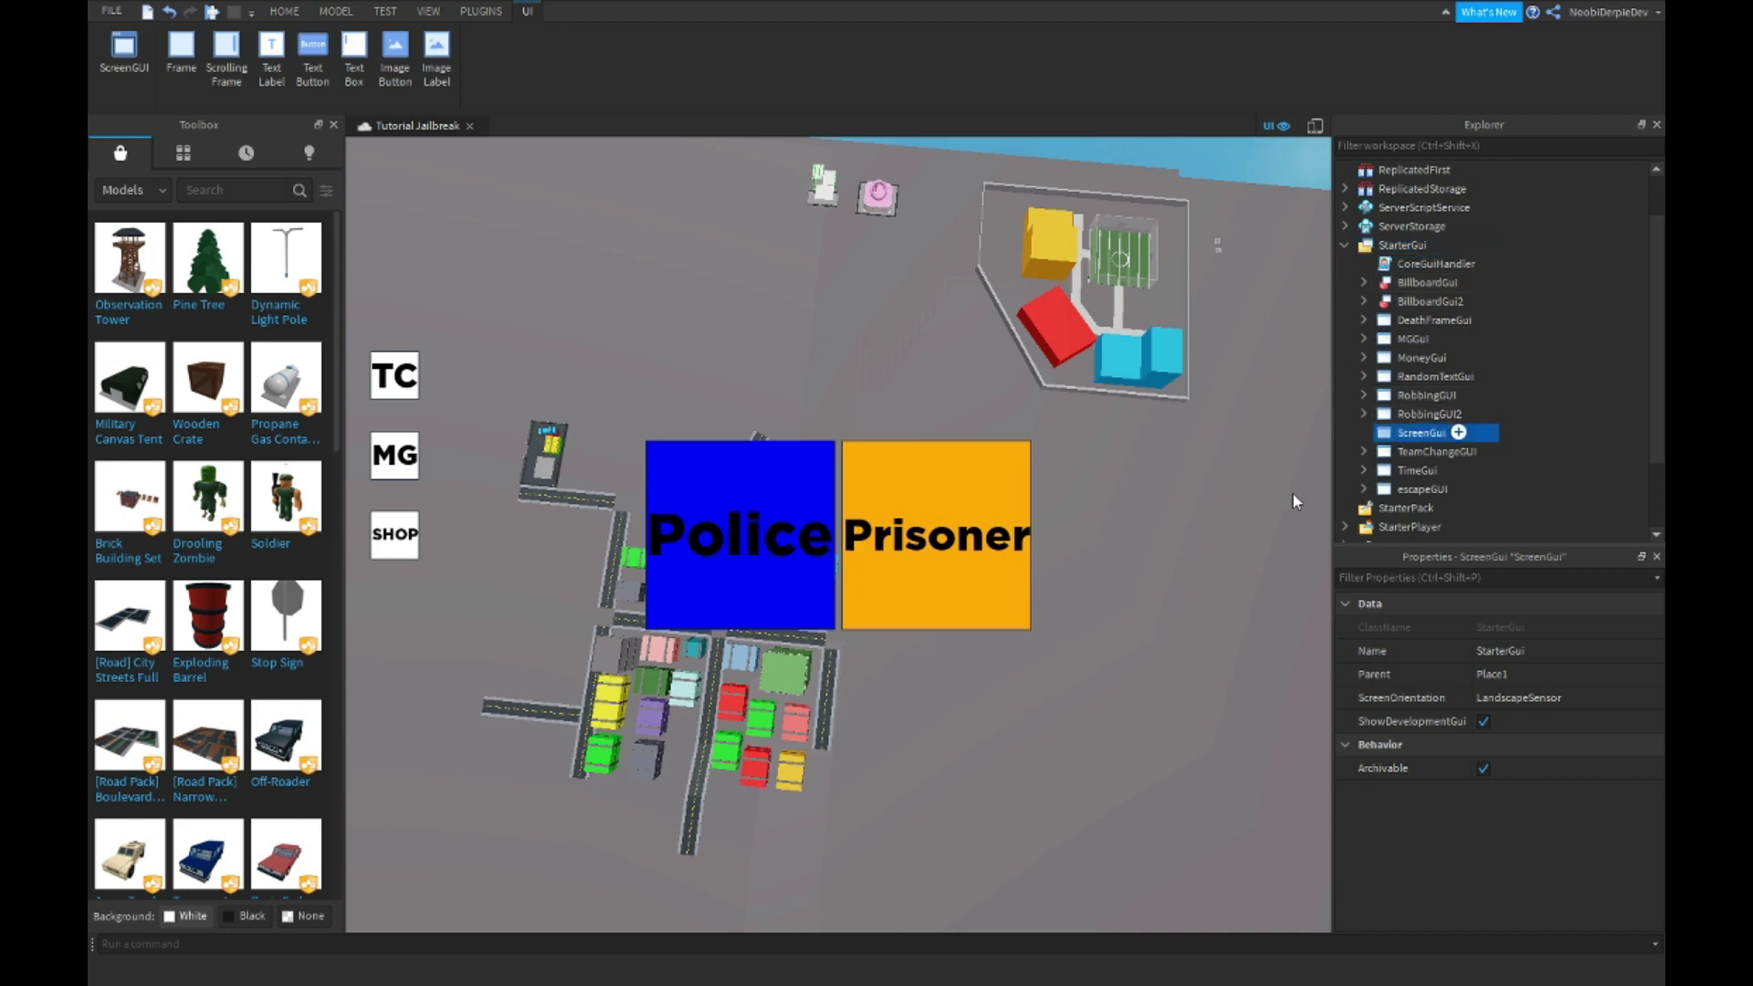
key("F2")
type("MiniMap")
key("Return")
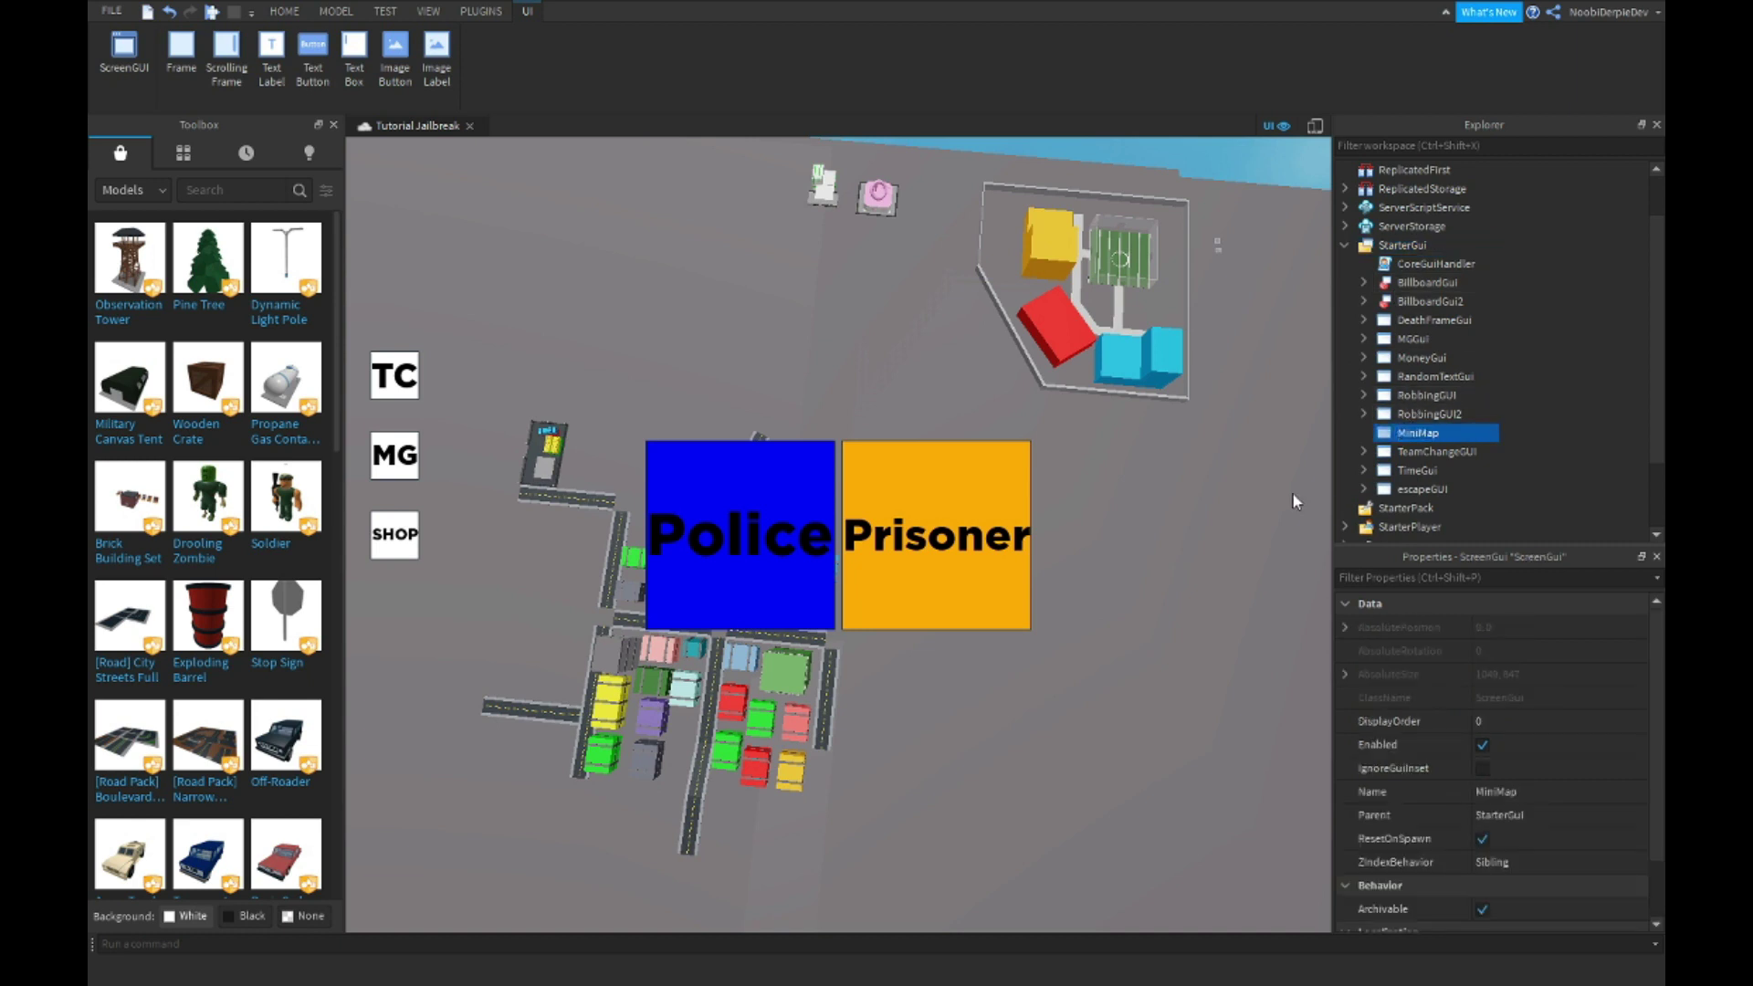
left_click(1450, 433)
type("Imab")
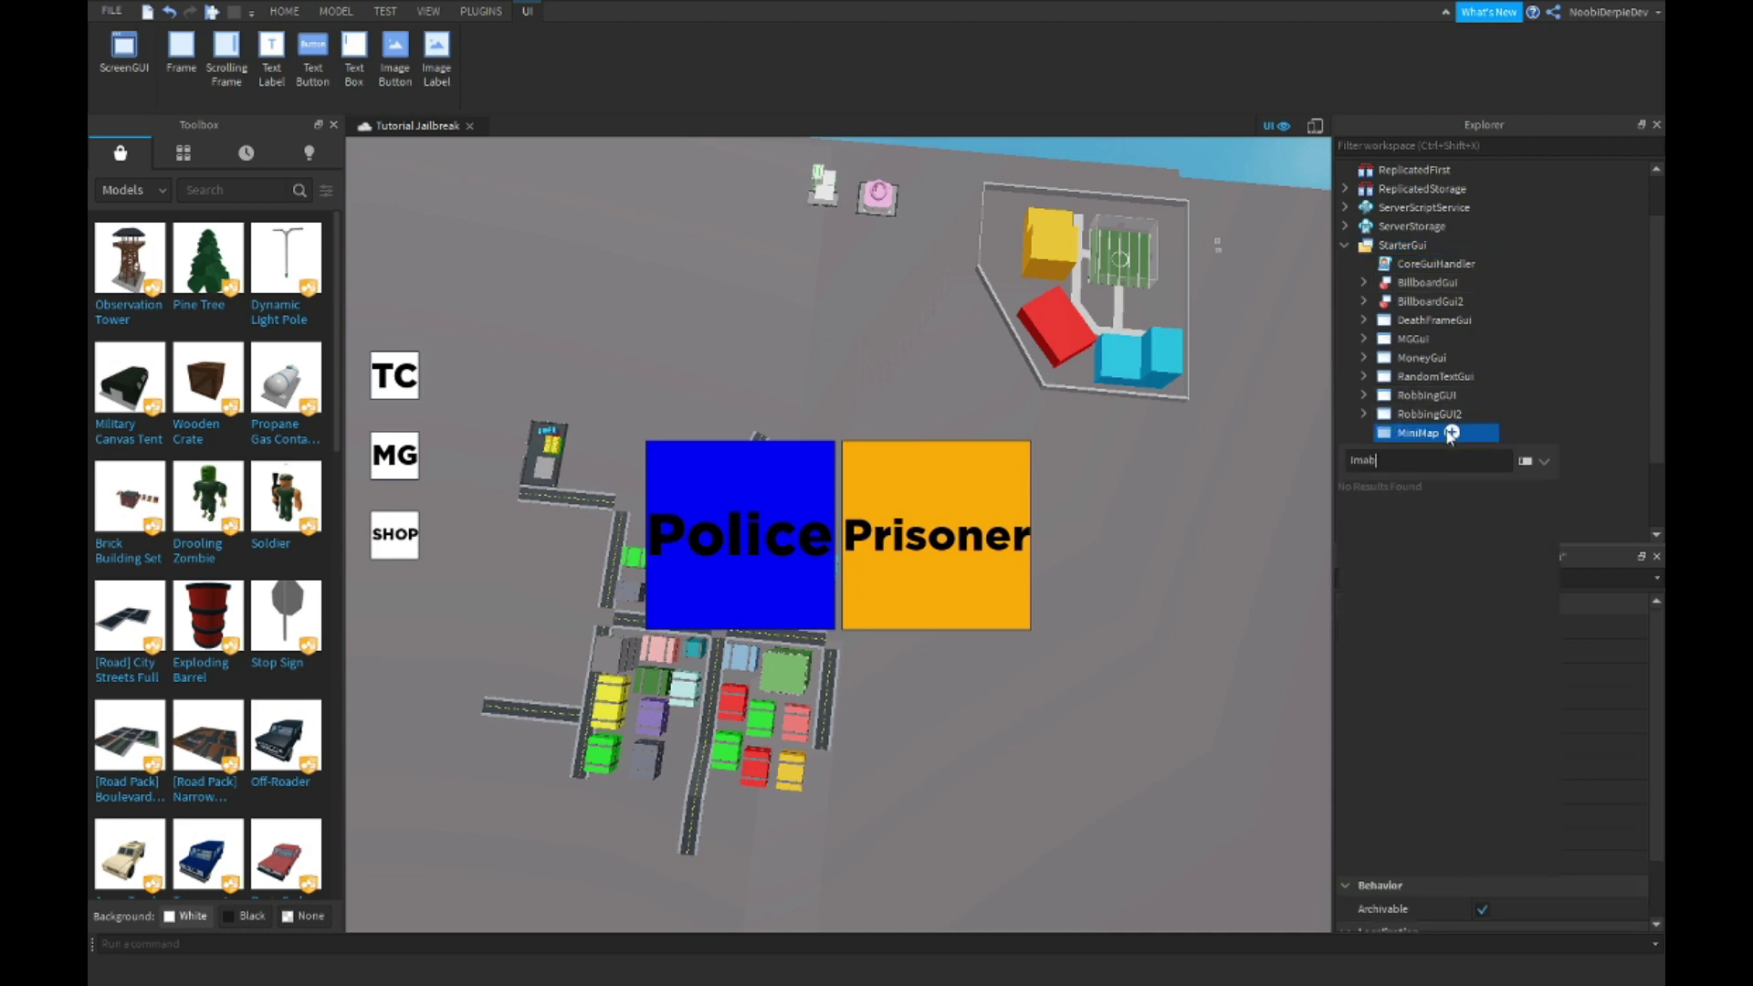
key("BackSpace")
key("BackSpace")
type("ge")
key("Return")
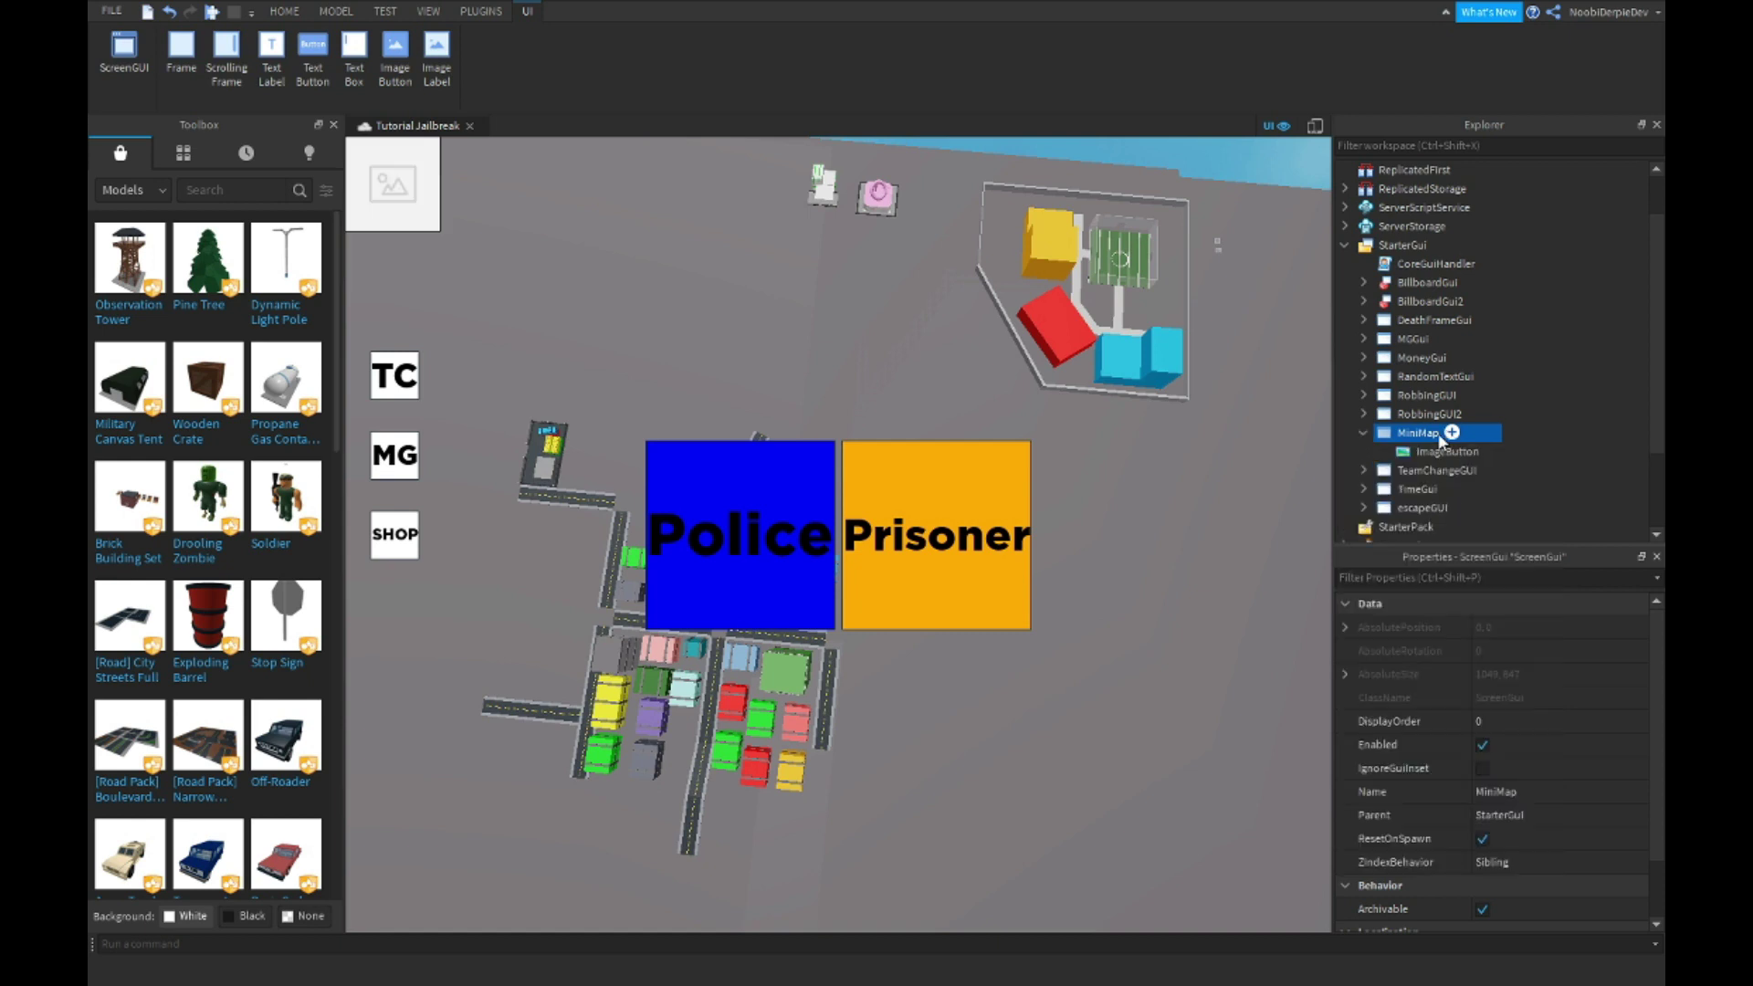
scroll(1549, 790, "down", 10)
left_click(1564, 842)
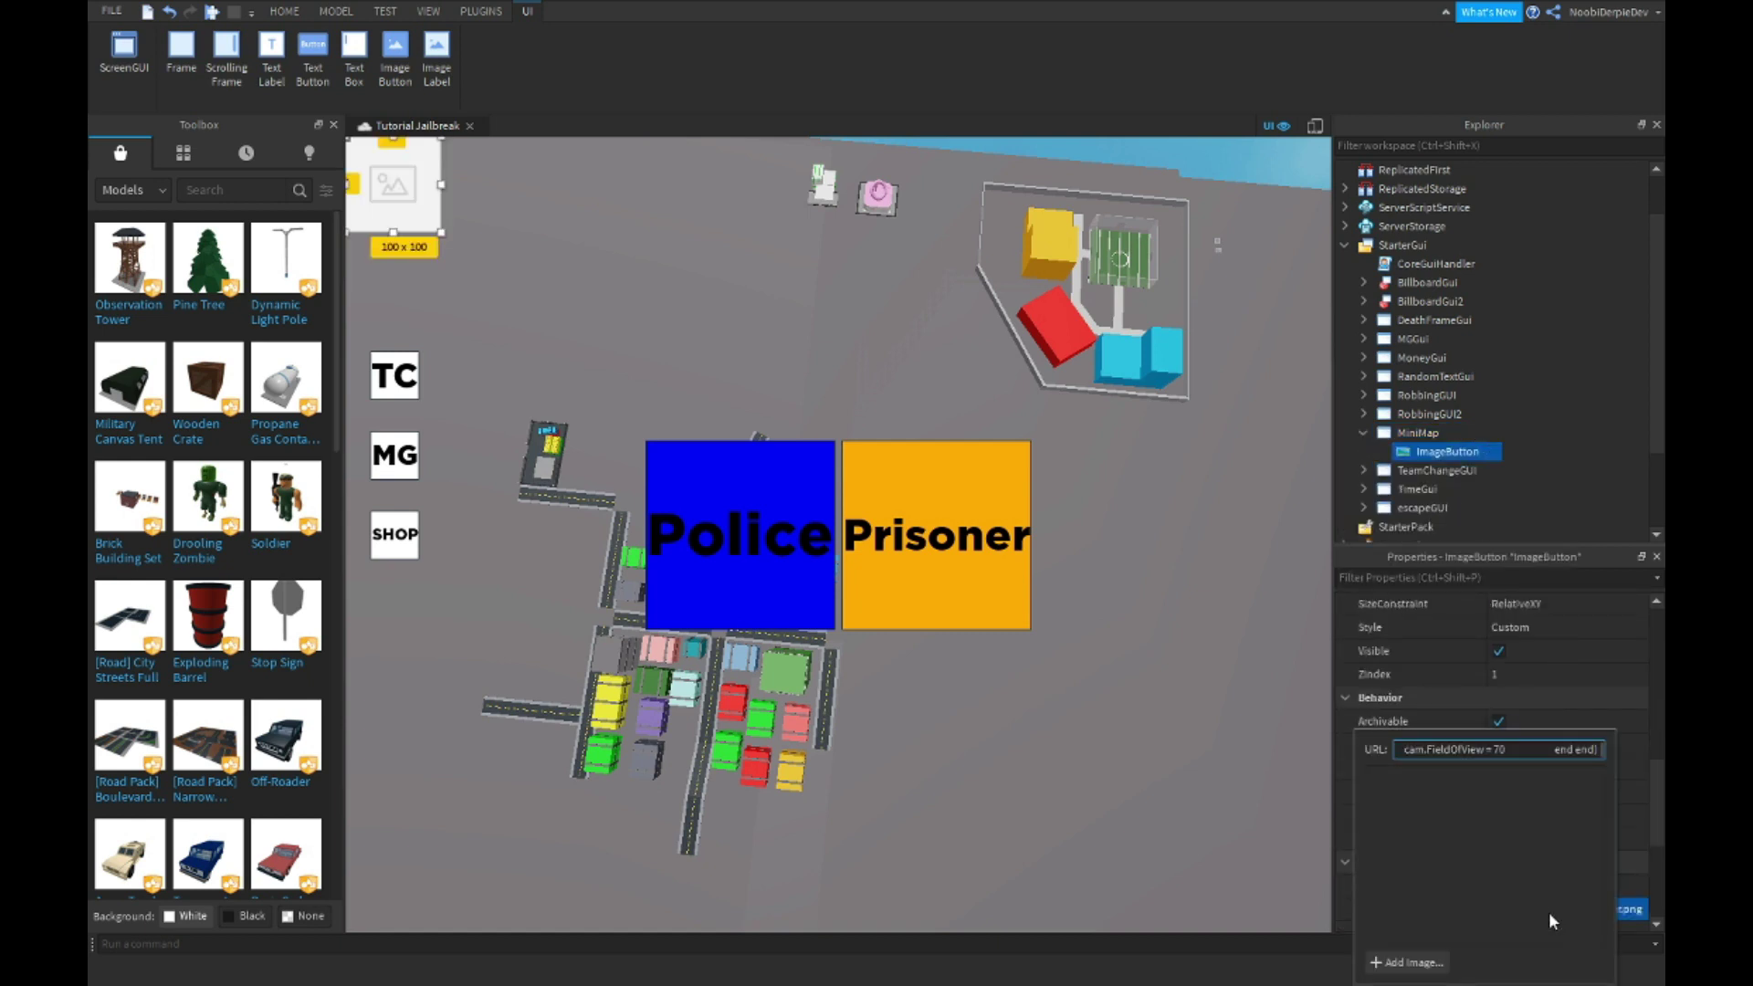
key("ctrl+a")
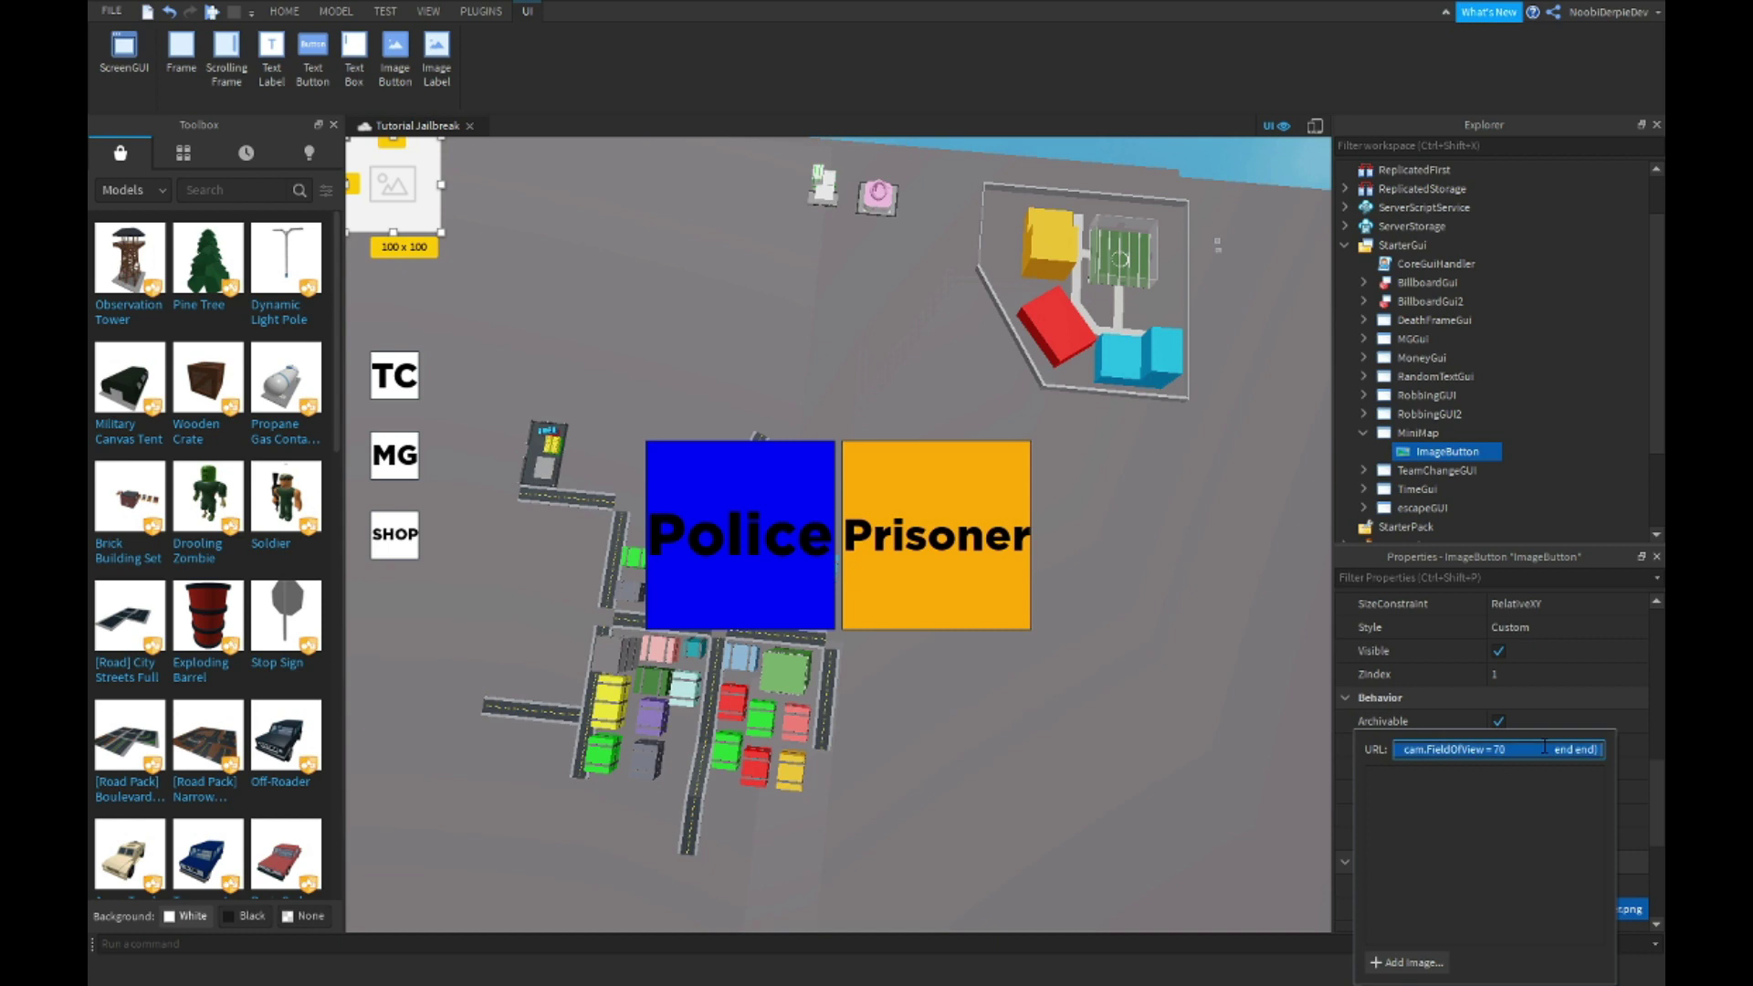
key("BackSpace")
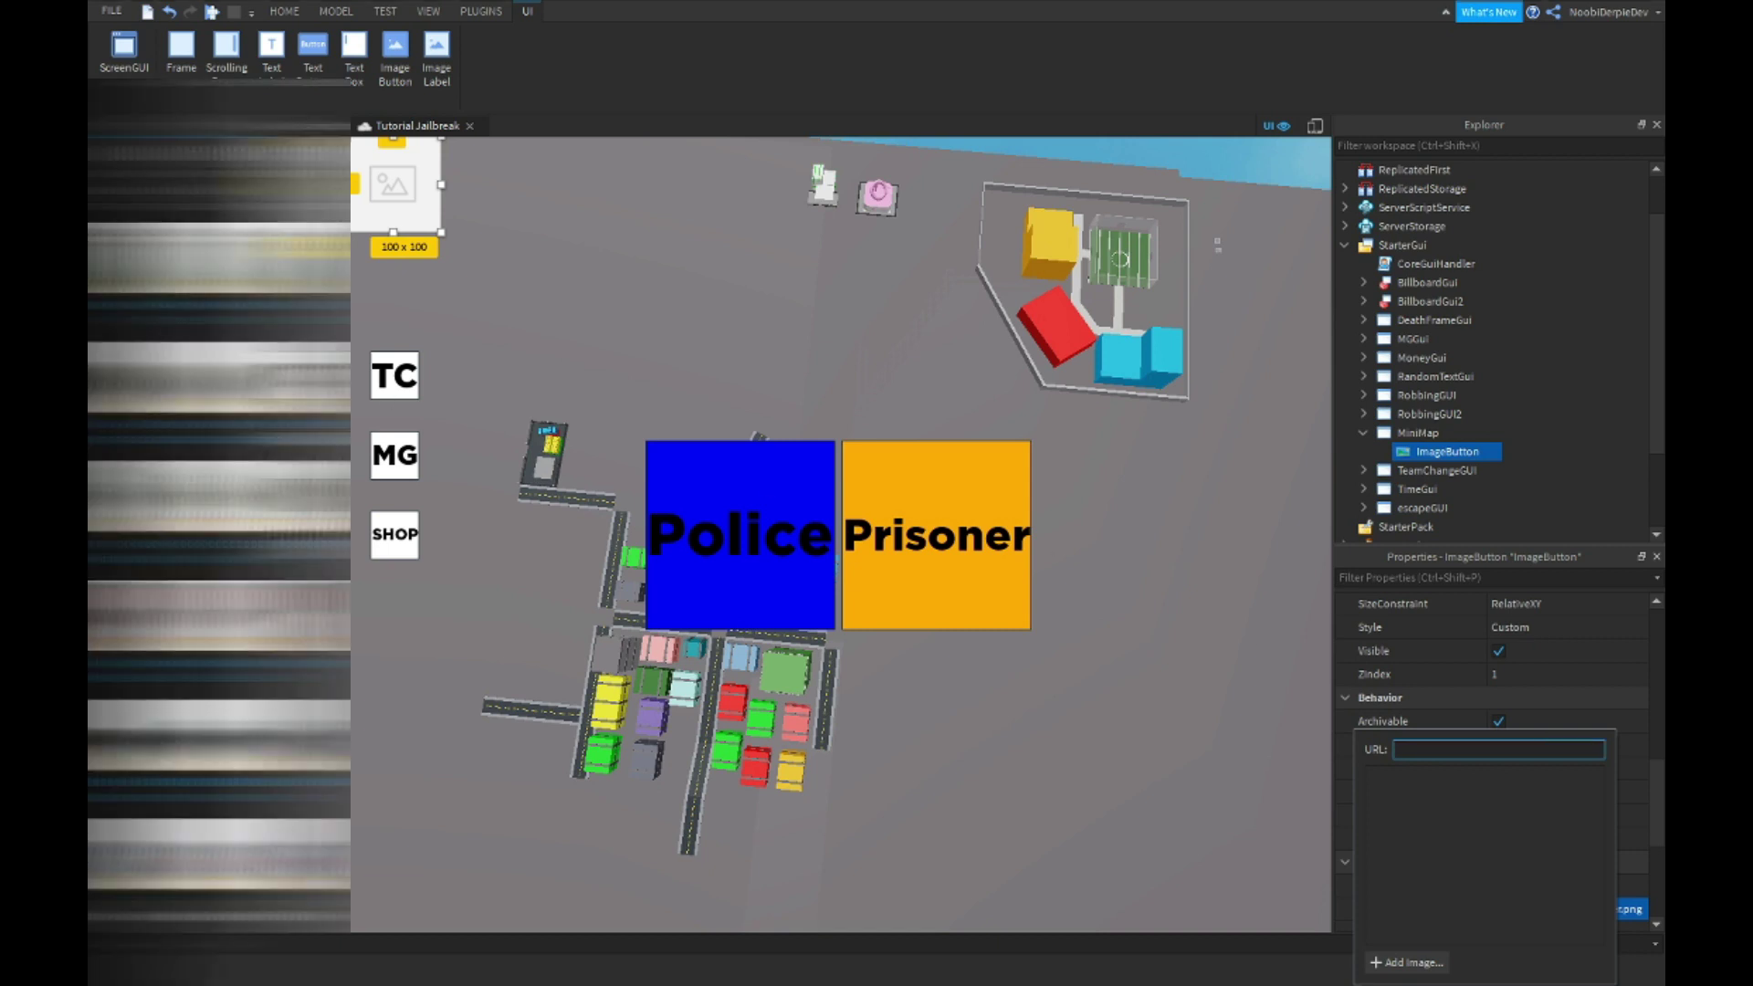
key("Return")
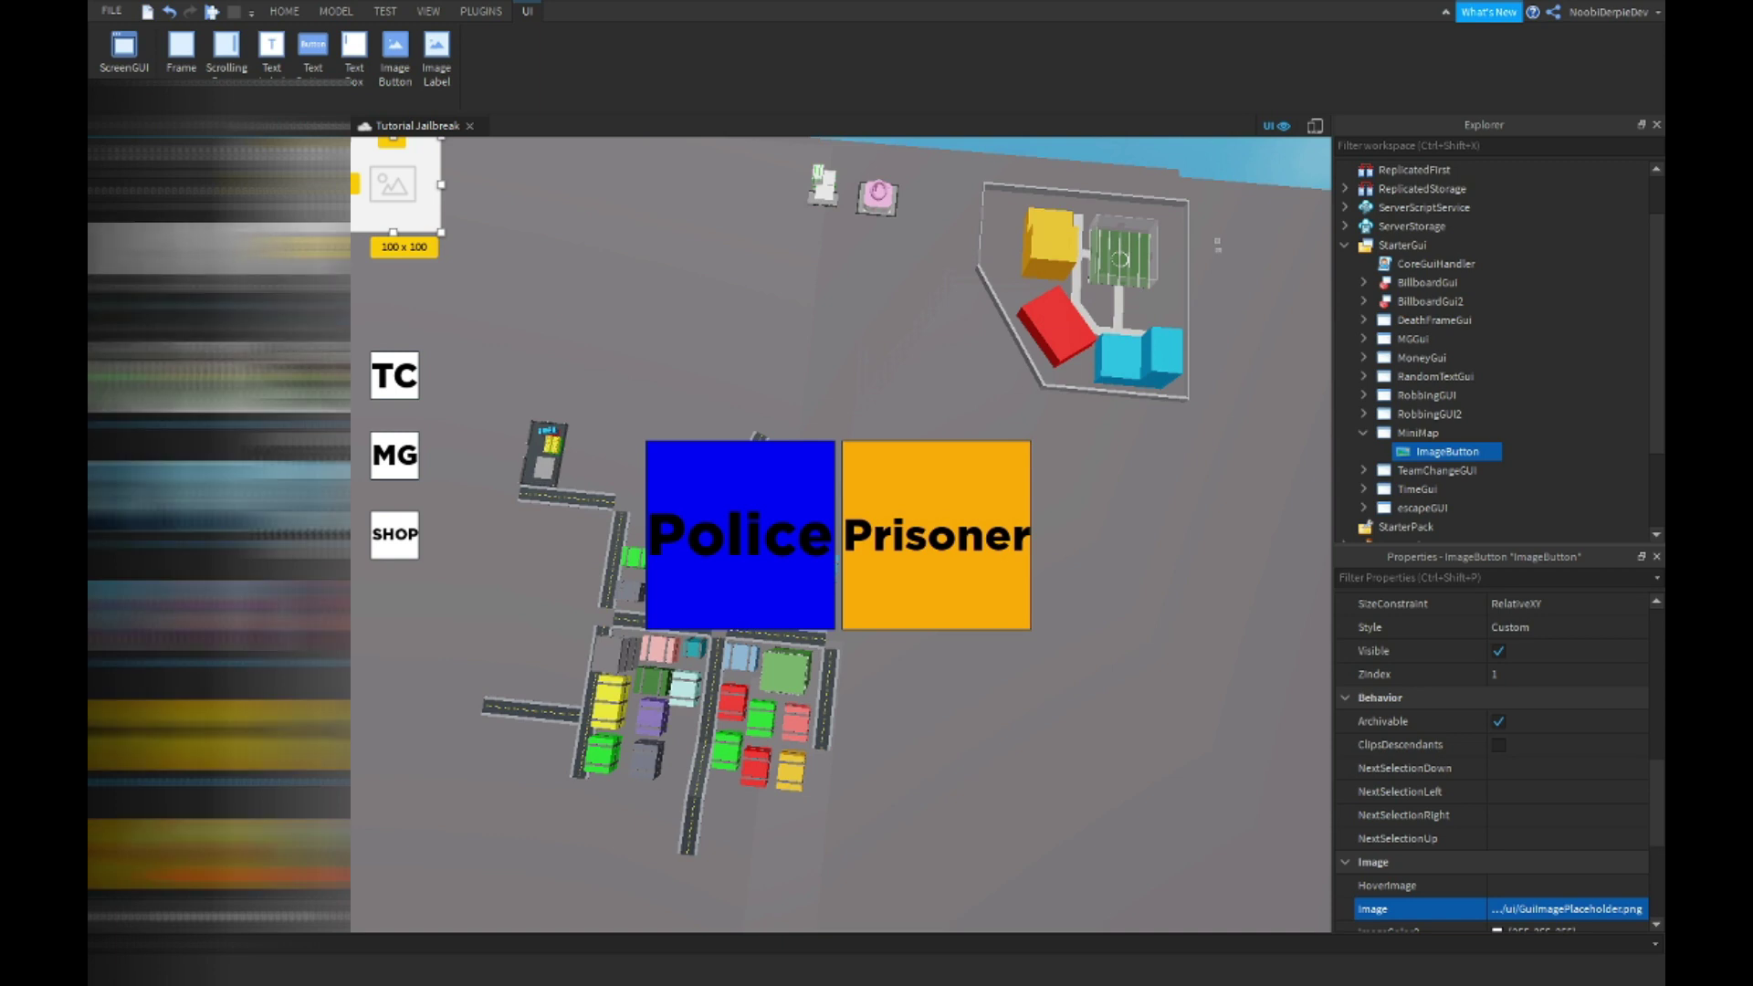
left_click(1561, 907)
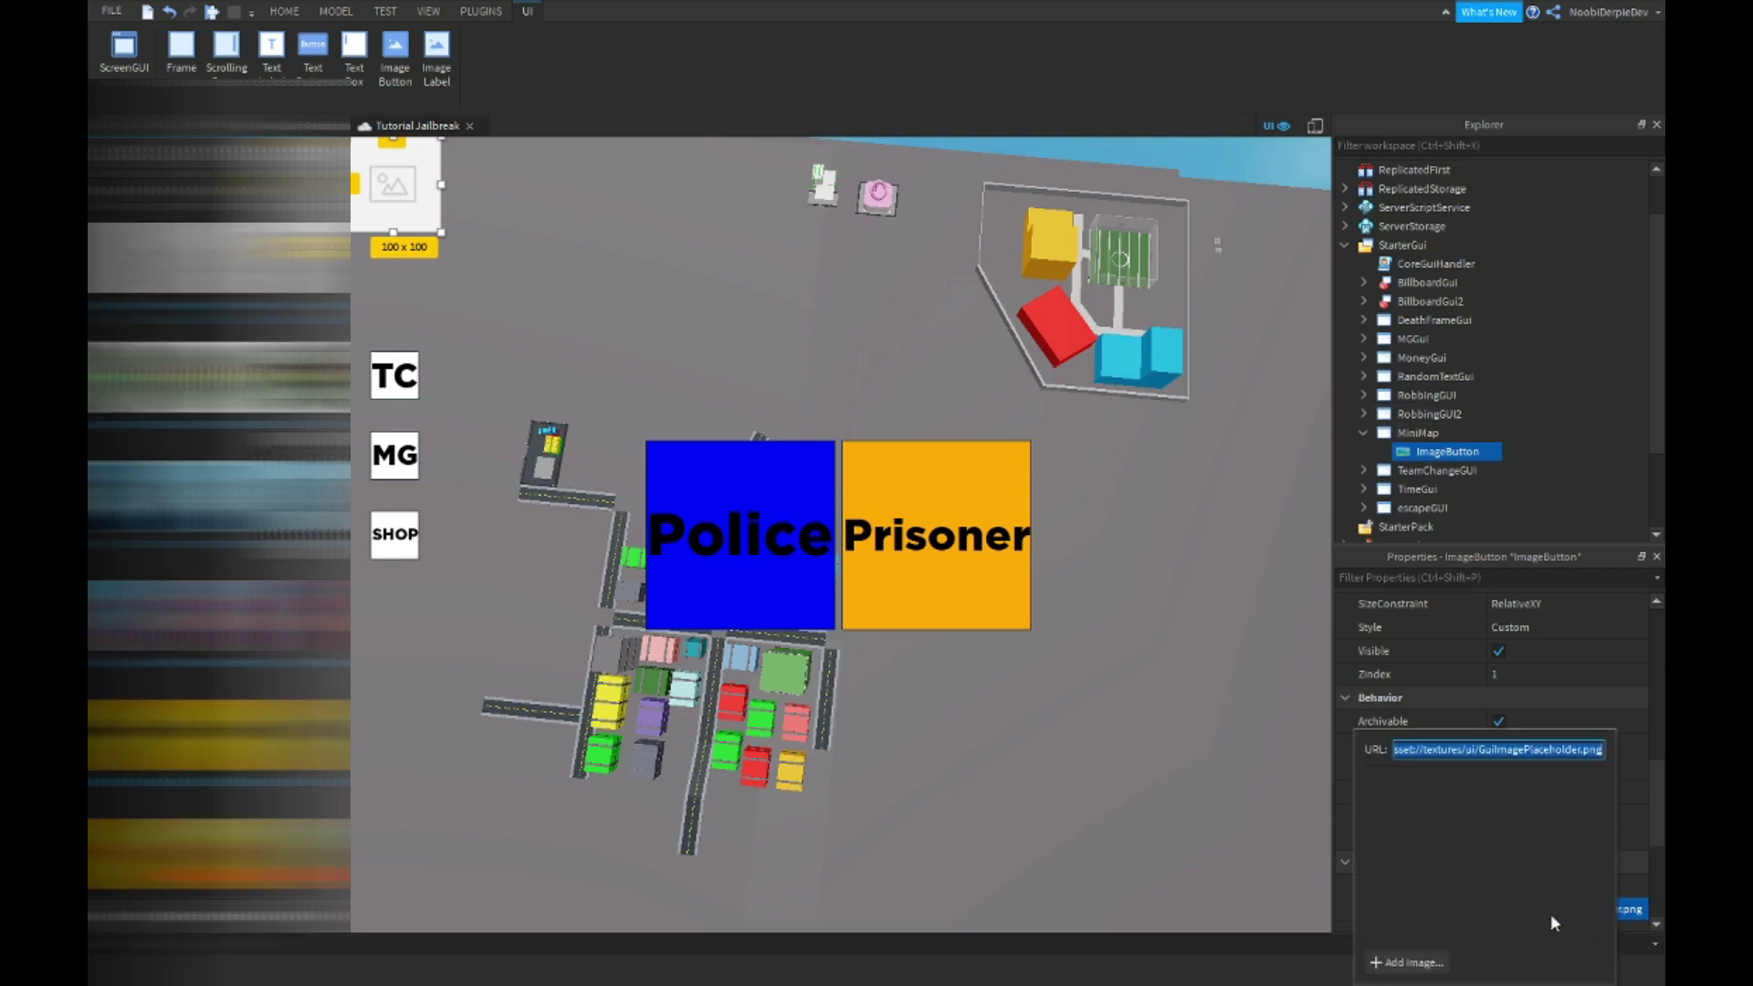
key("ctrl+v")
key("Return")
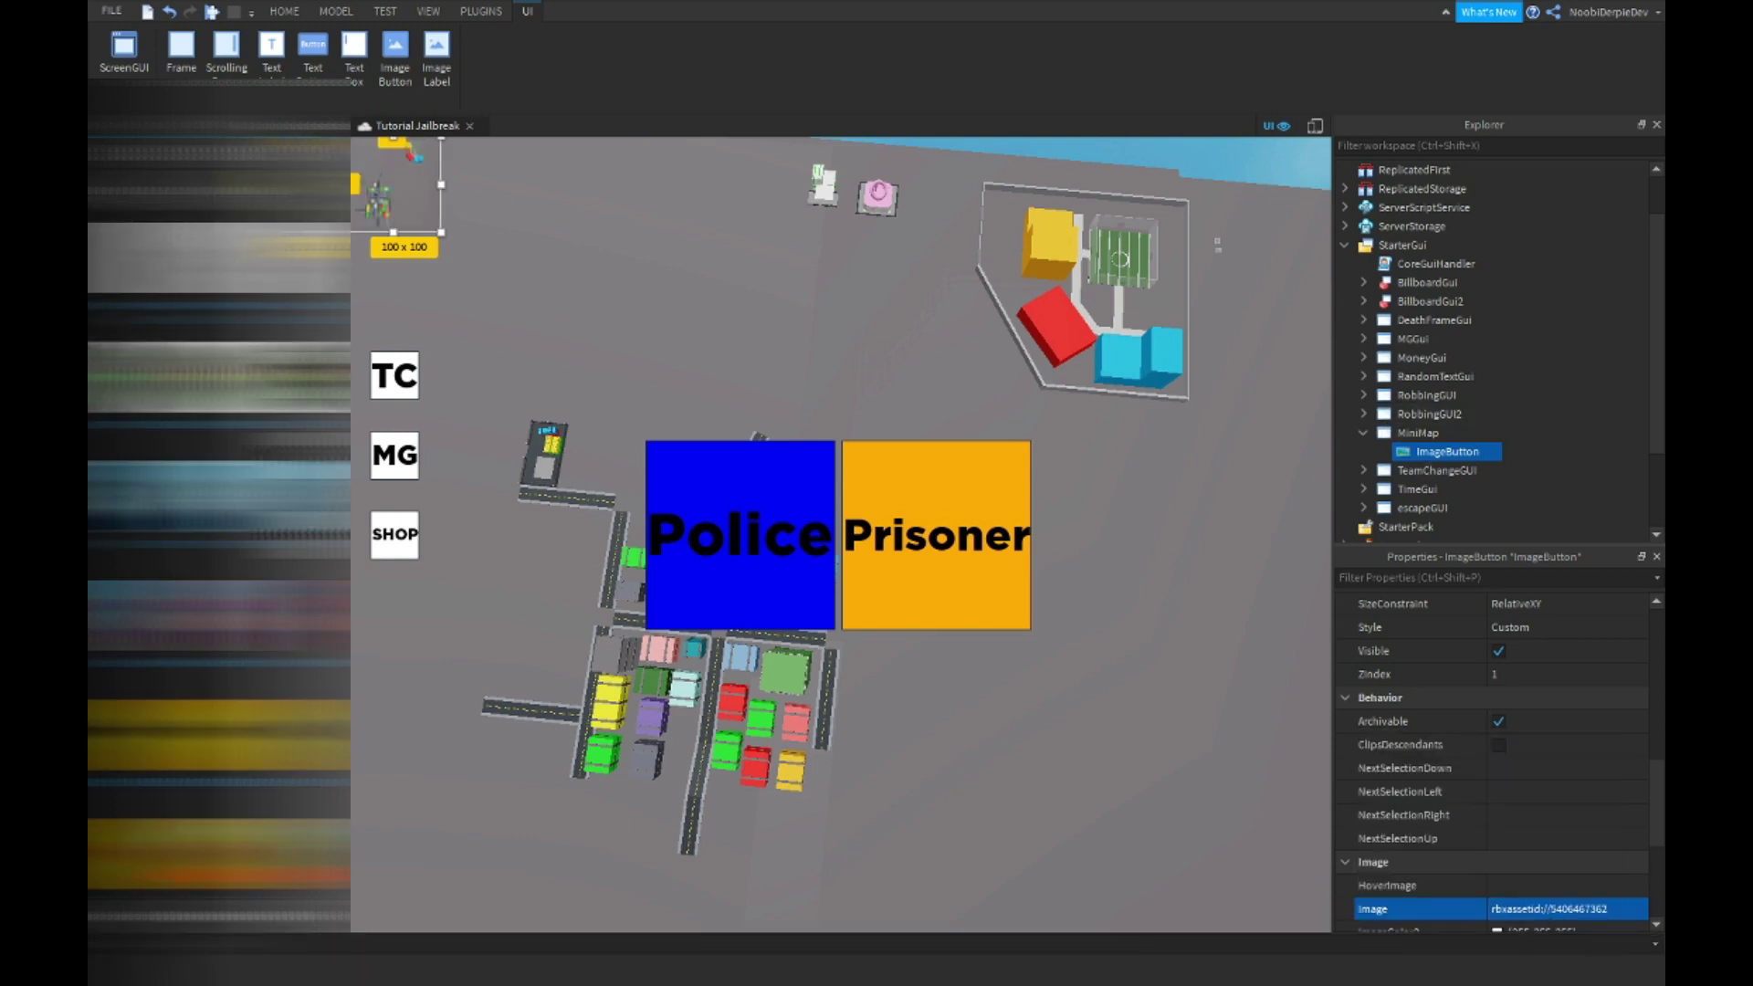
scroll(1520, 766, "down", 3)
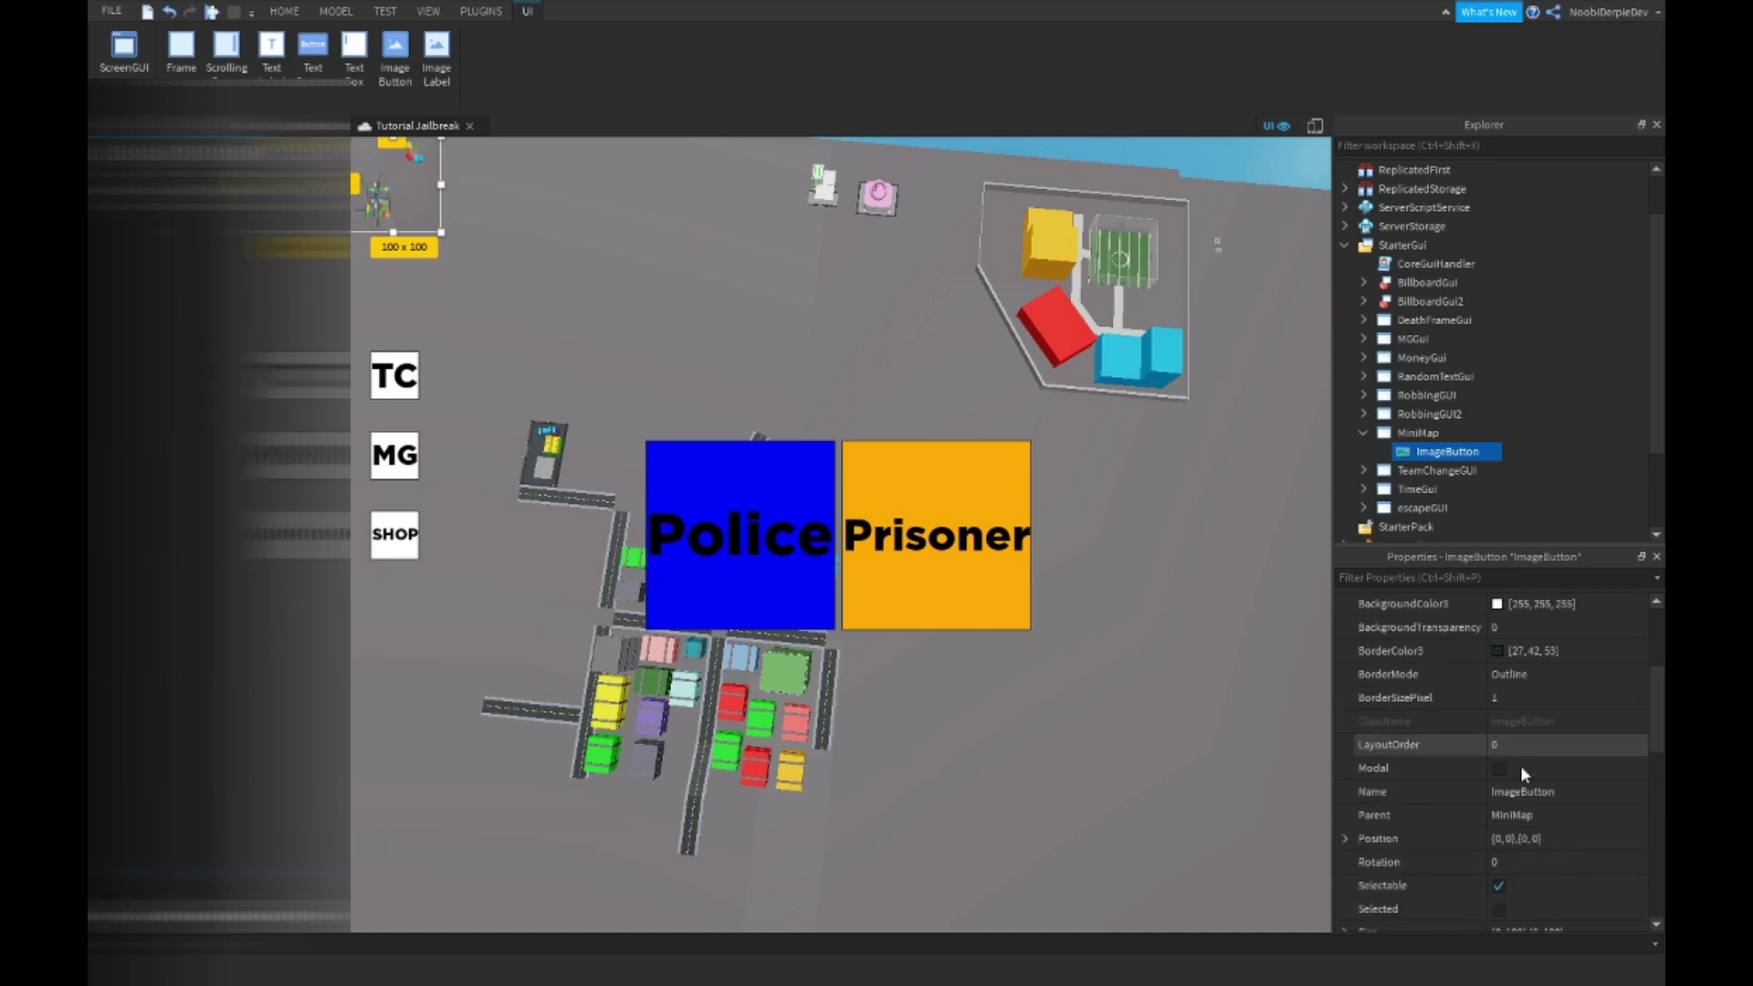
scroll(1543, 776, "down", 2)
Set the button's ScaleType, centre its AnchorPoint at 0.5,0.5, and size it 150 by 150.
left_click(1521, 814)
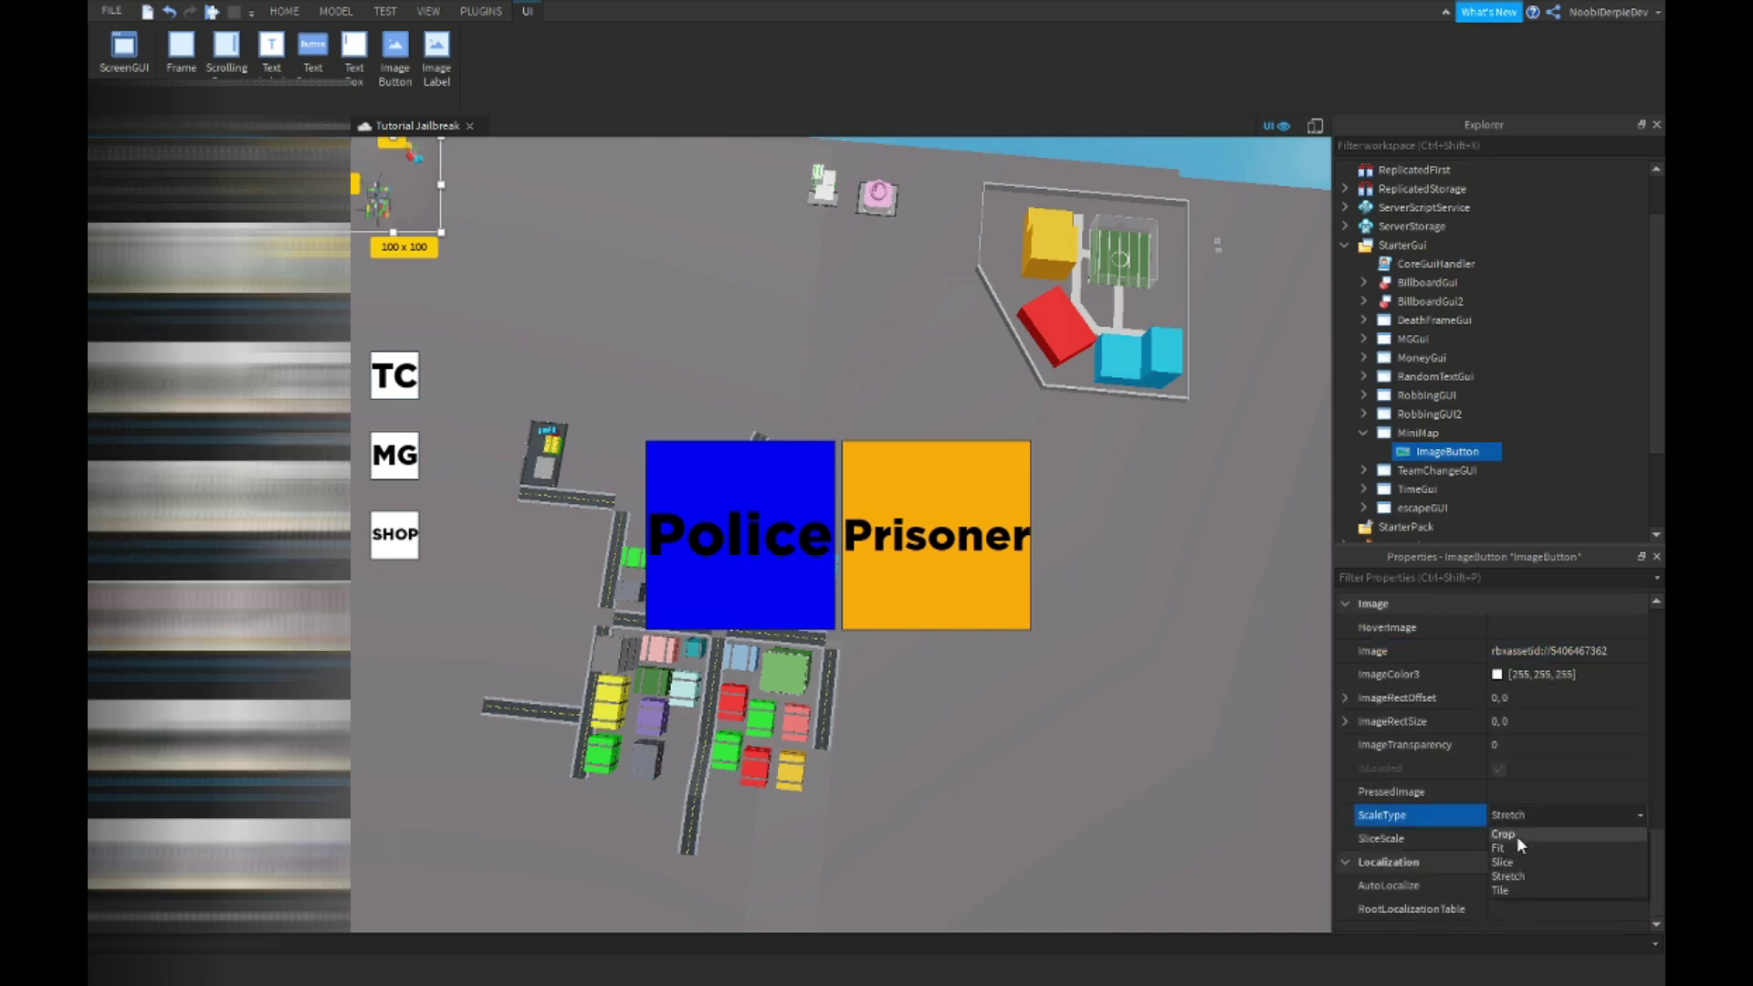
left_click(1517, 838)
scroll(1548, 700, "up", 3)
left_click(1555, 721)
type("0.5,0.")
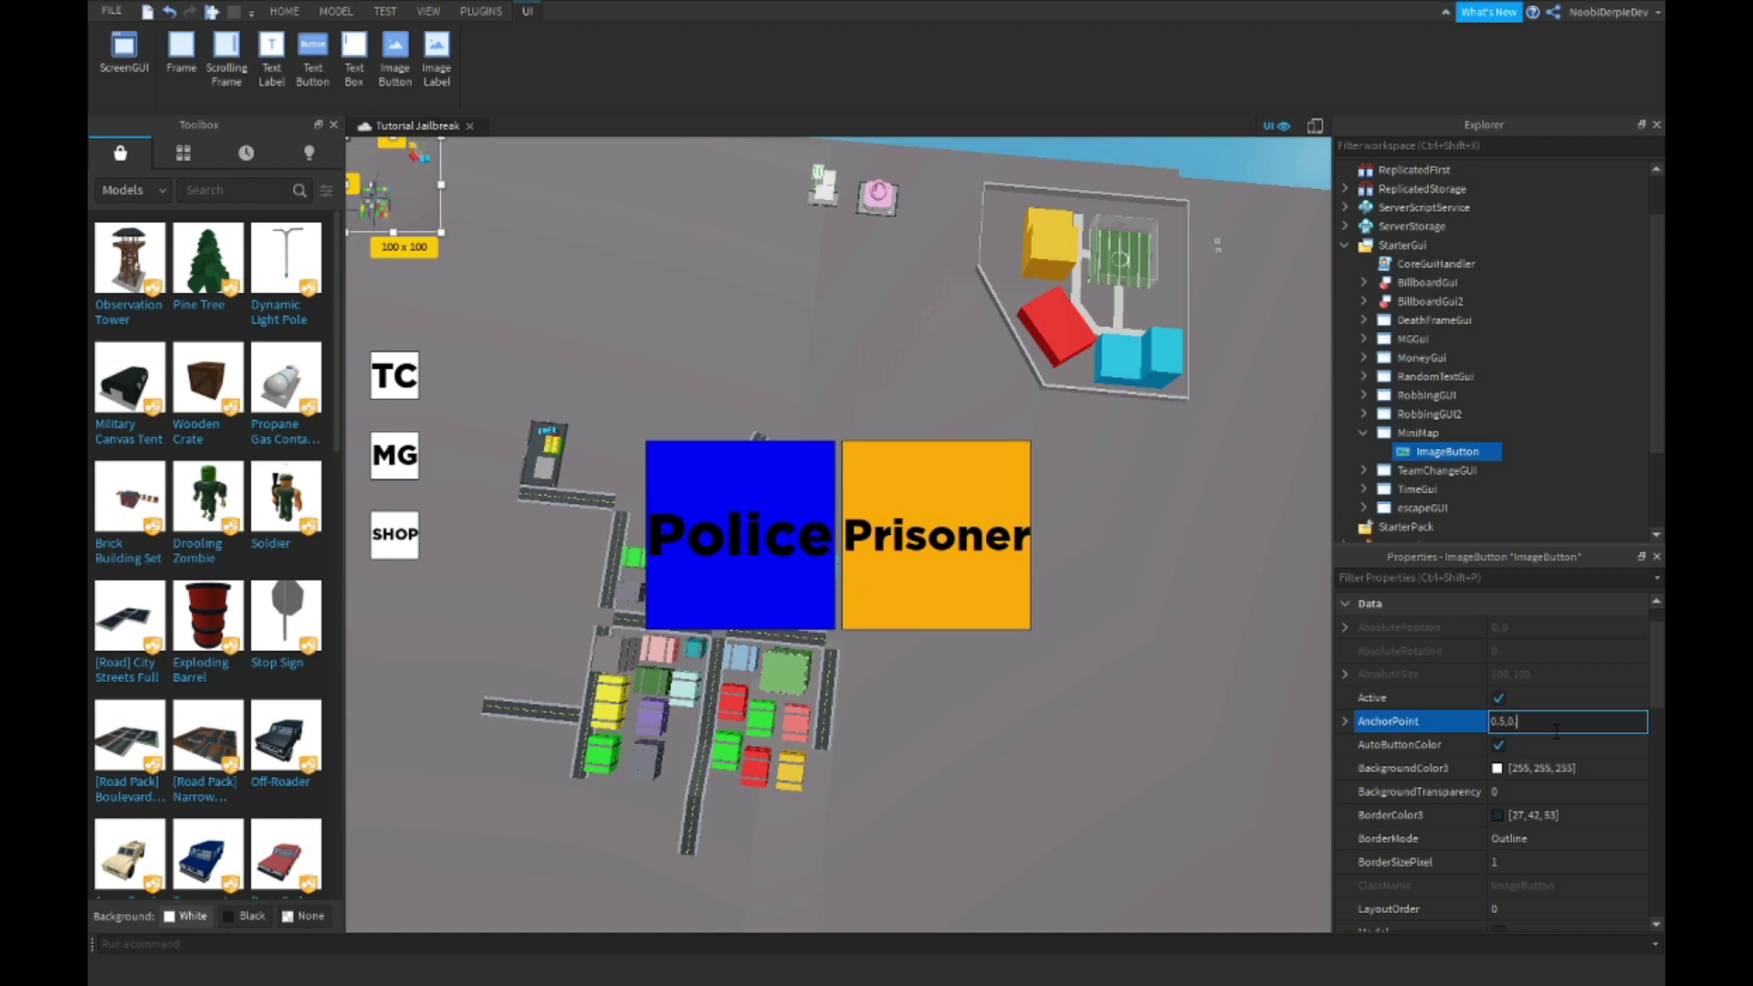
type("5")
key("Return")
scroll(1548, 726, "down", 3)
left_click(1518, 793)
type("0.1,0,0.9,")
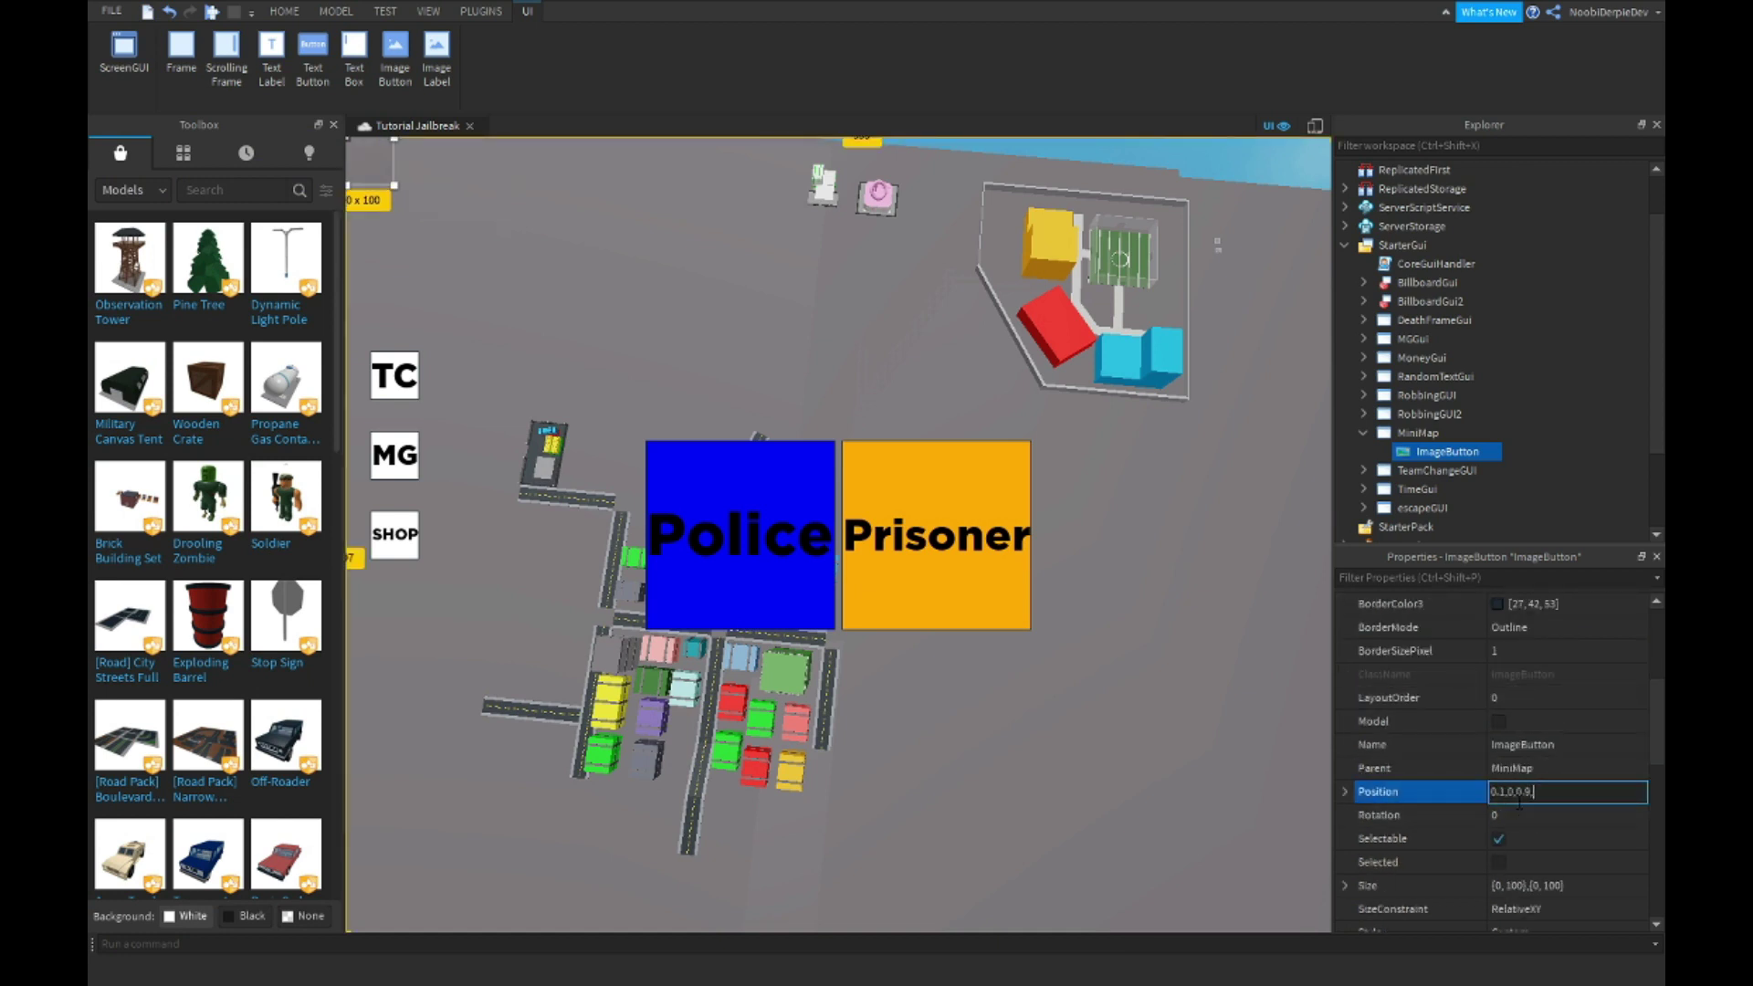
type("0.1, 0},{0.9, 0}")
key("Return")
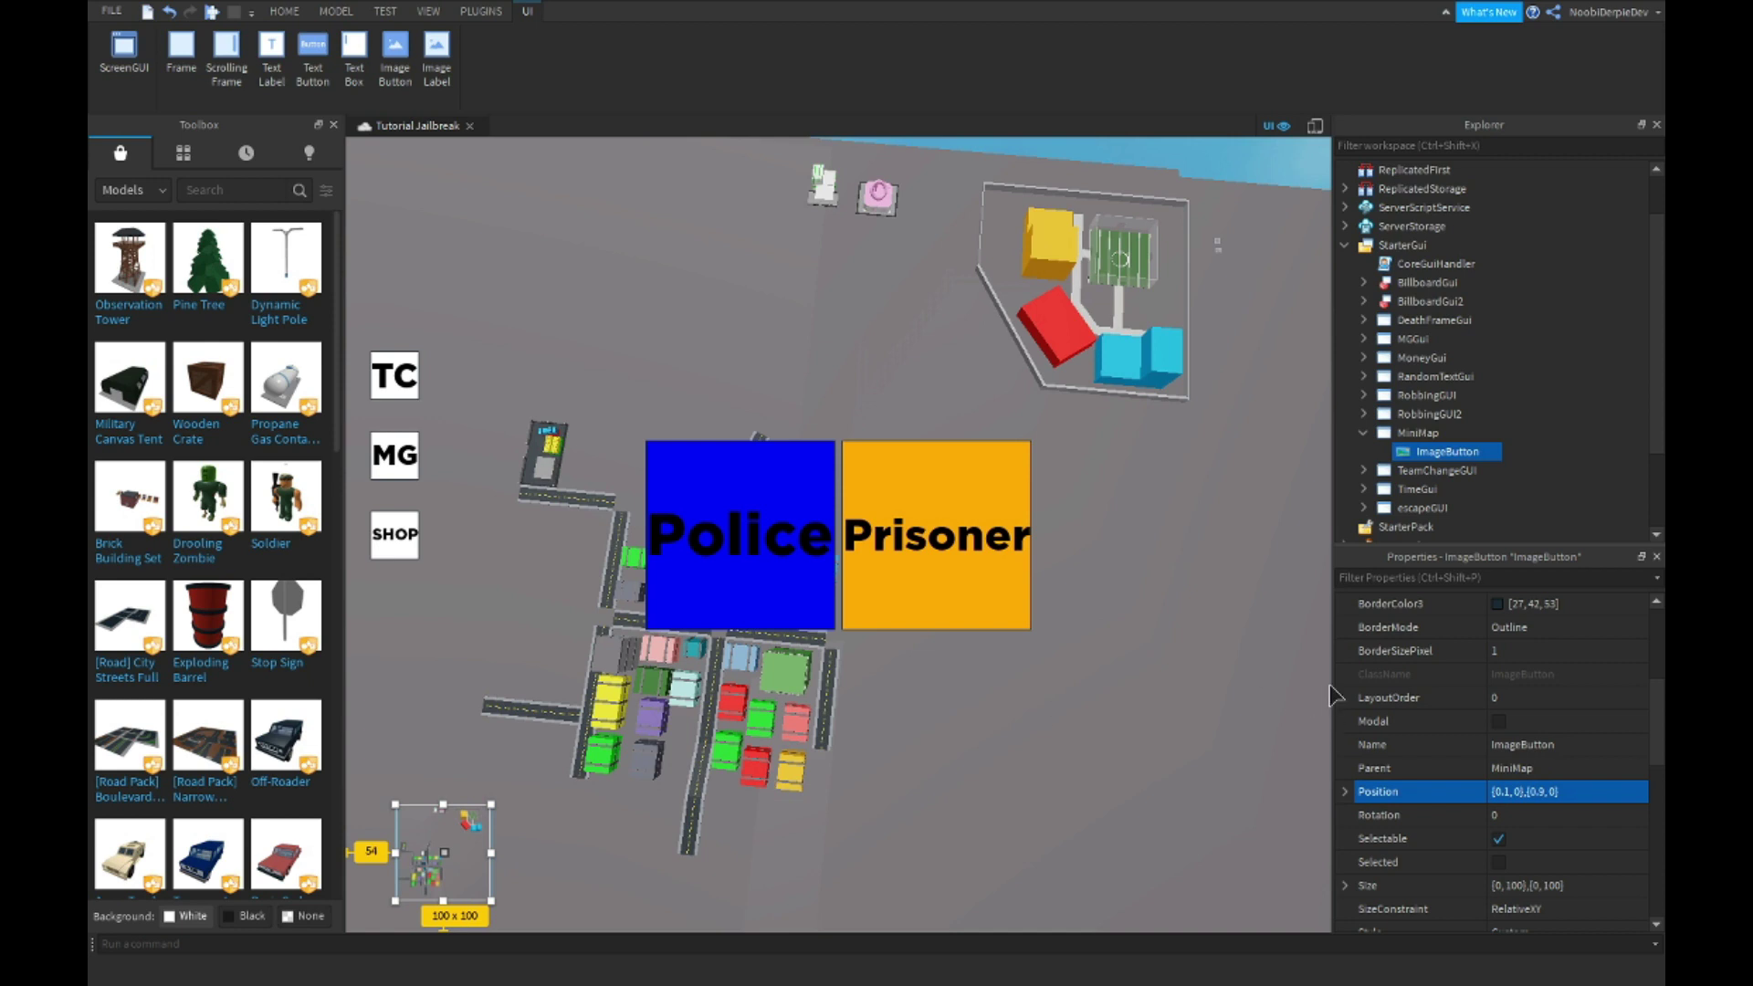
scroll(1507, 767, "down", 2)
double_click(1515, 816)
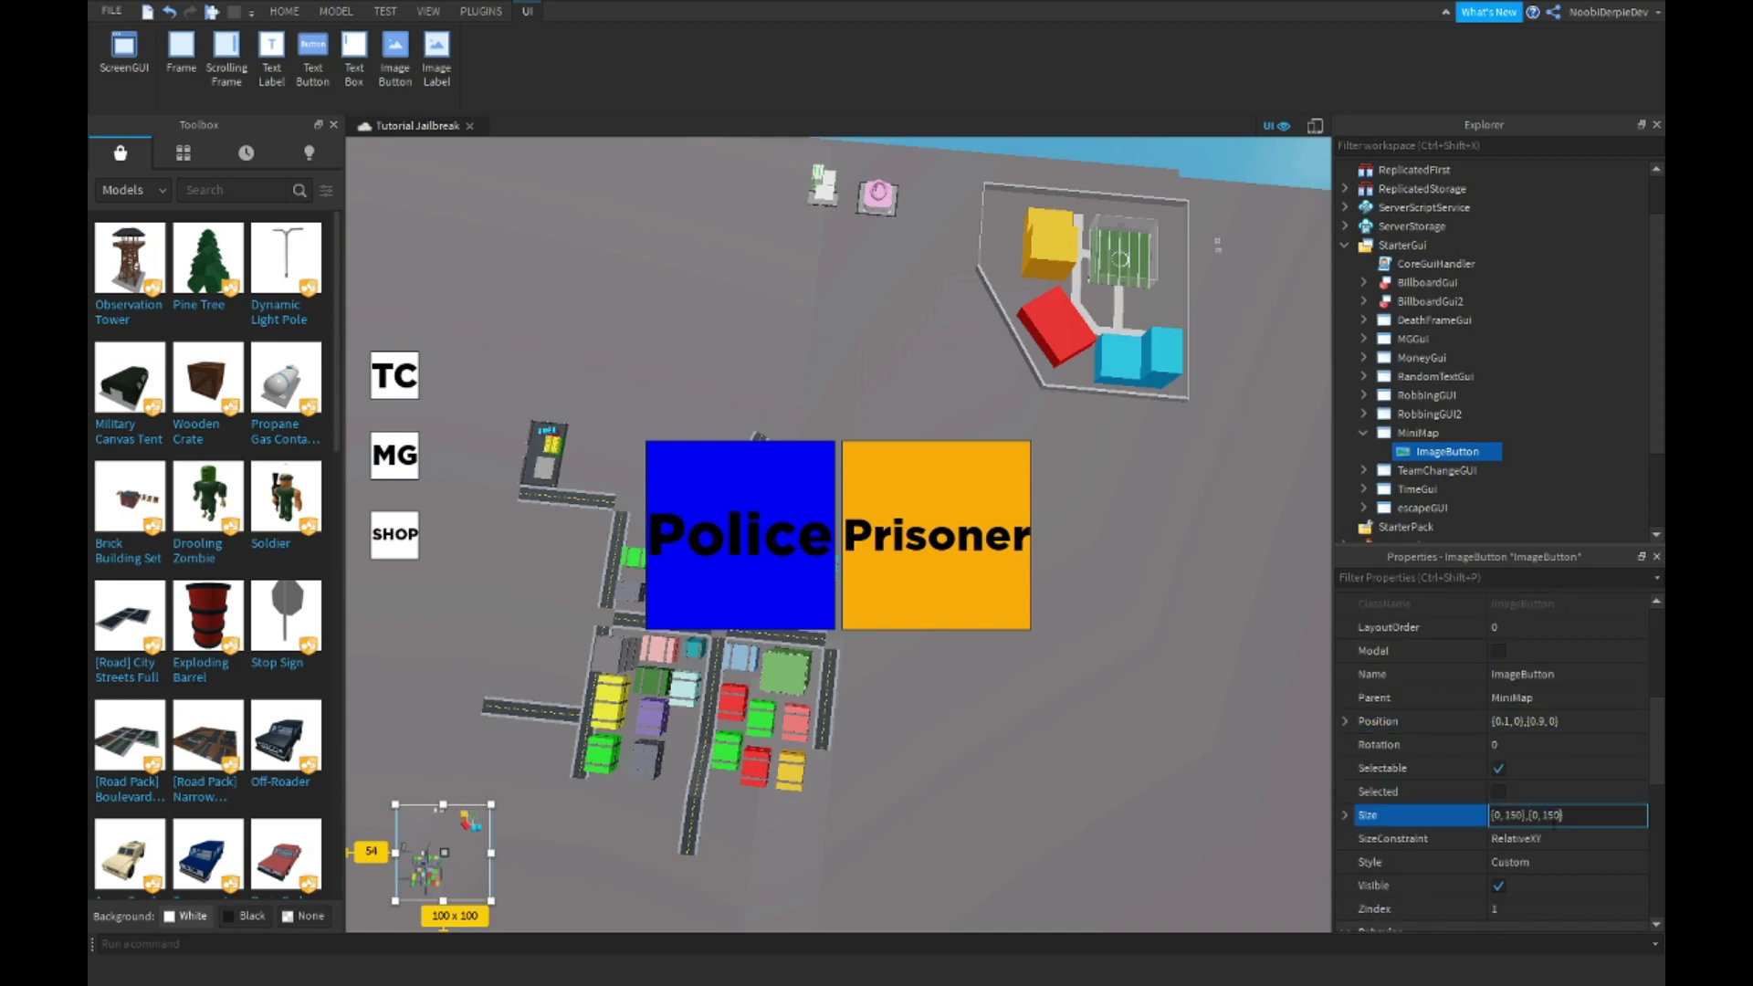
key("Return")
Adjust the button's Position, settling on {0.1,0},{0.9,0} near the lower-left.
left_click_drag(466, 838, 464, 836)
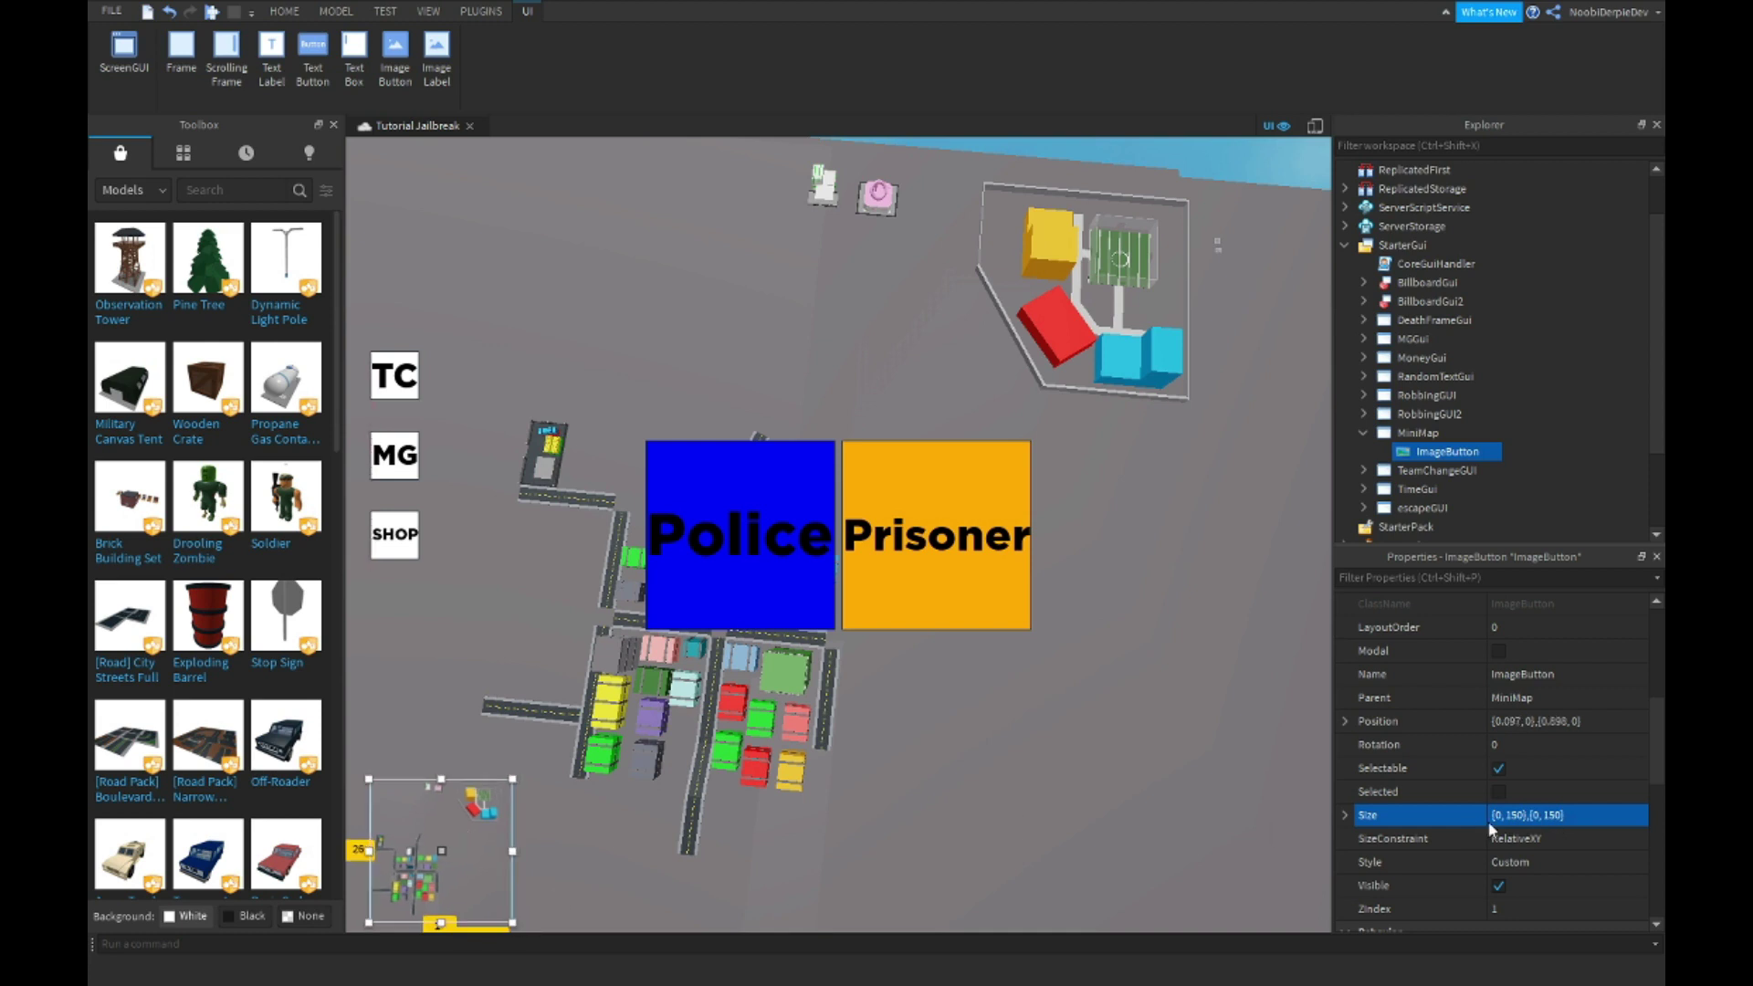
left_click(1559, 721)
type("0.05,0,0,0")
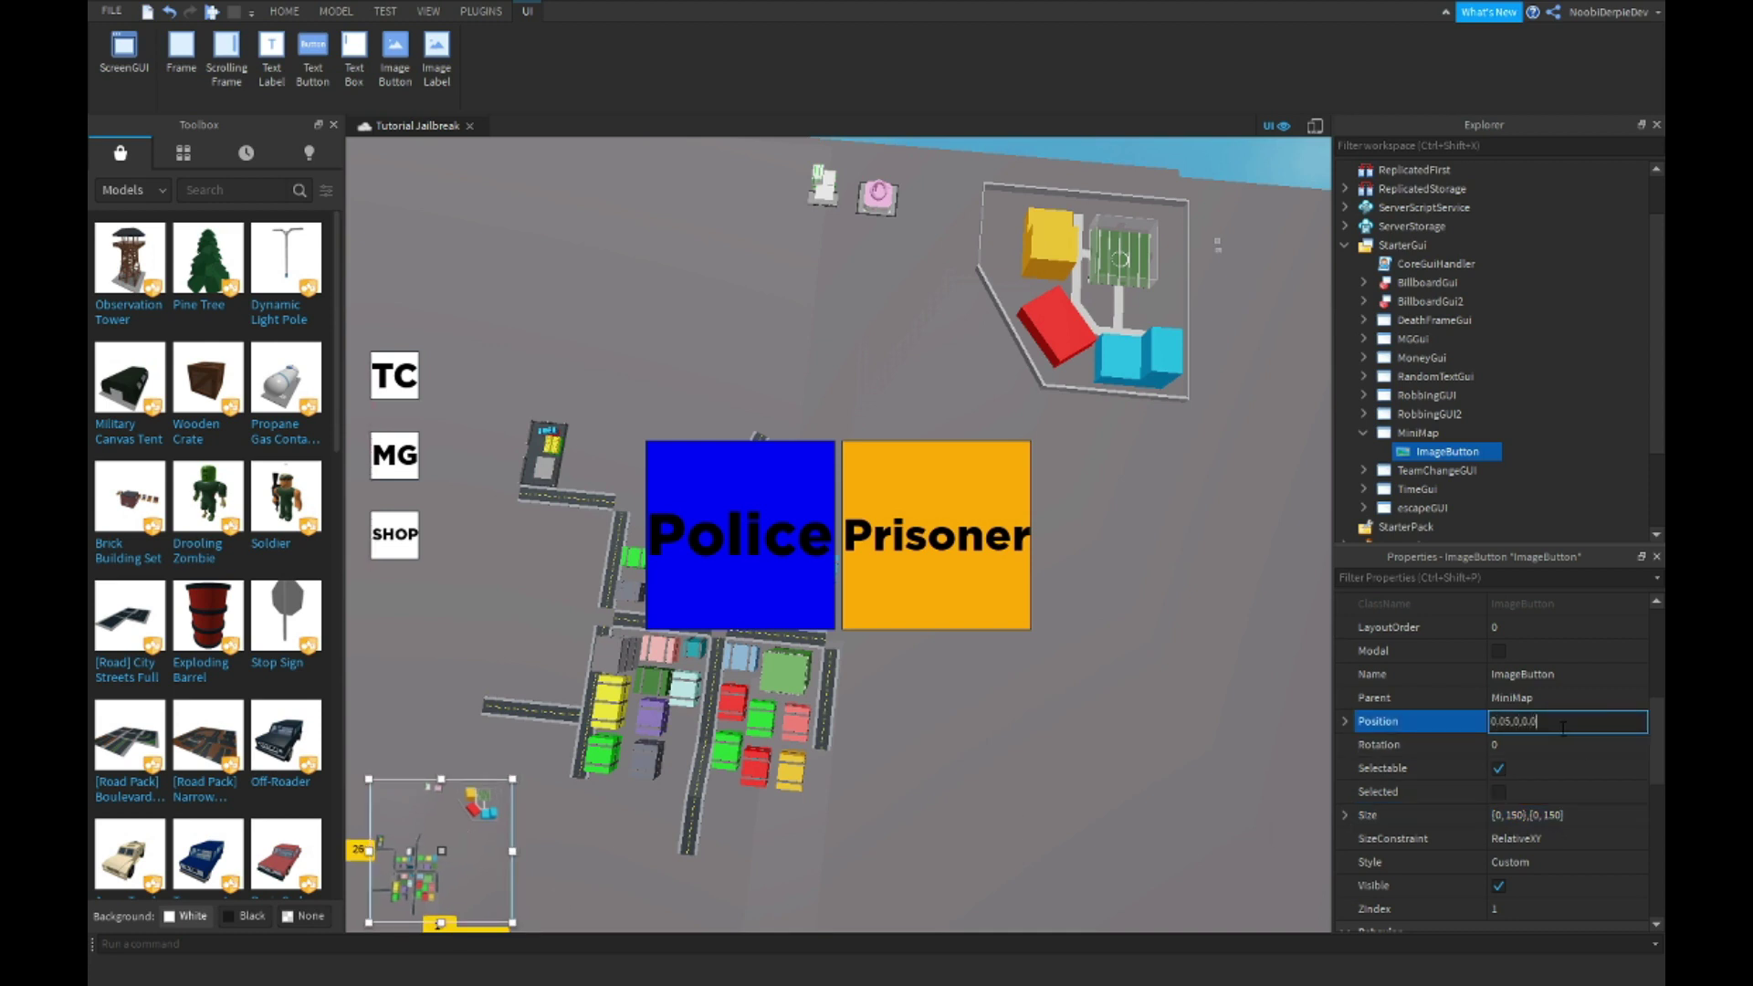
key("Return")
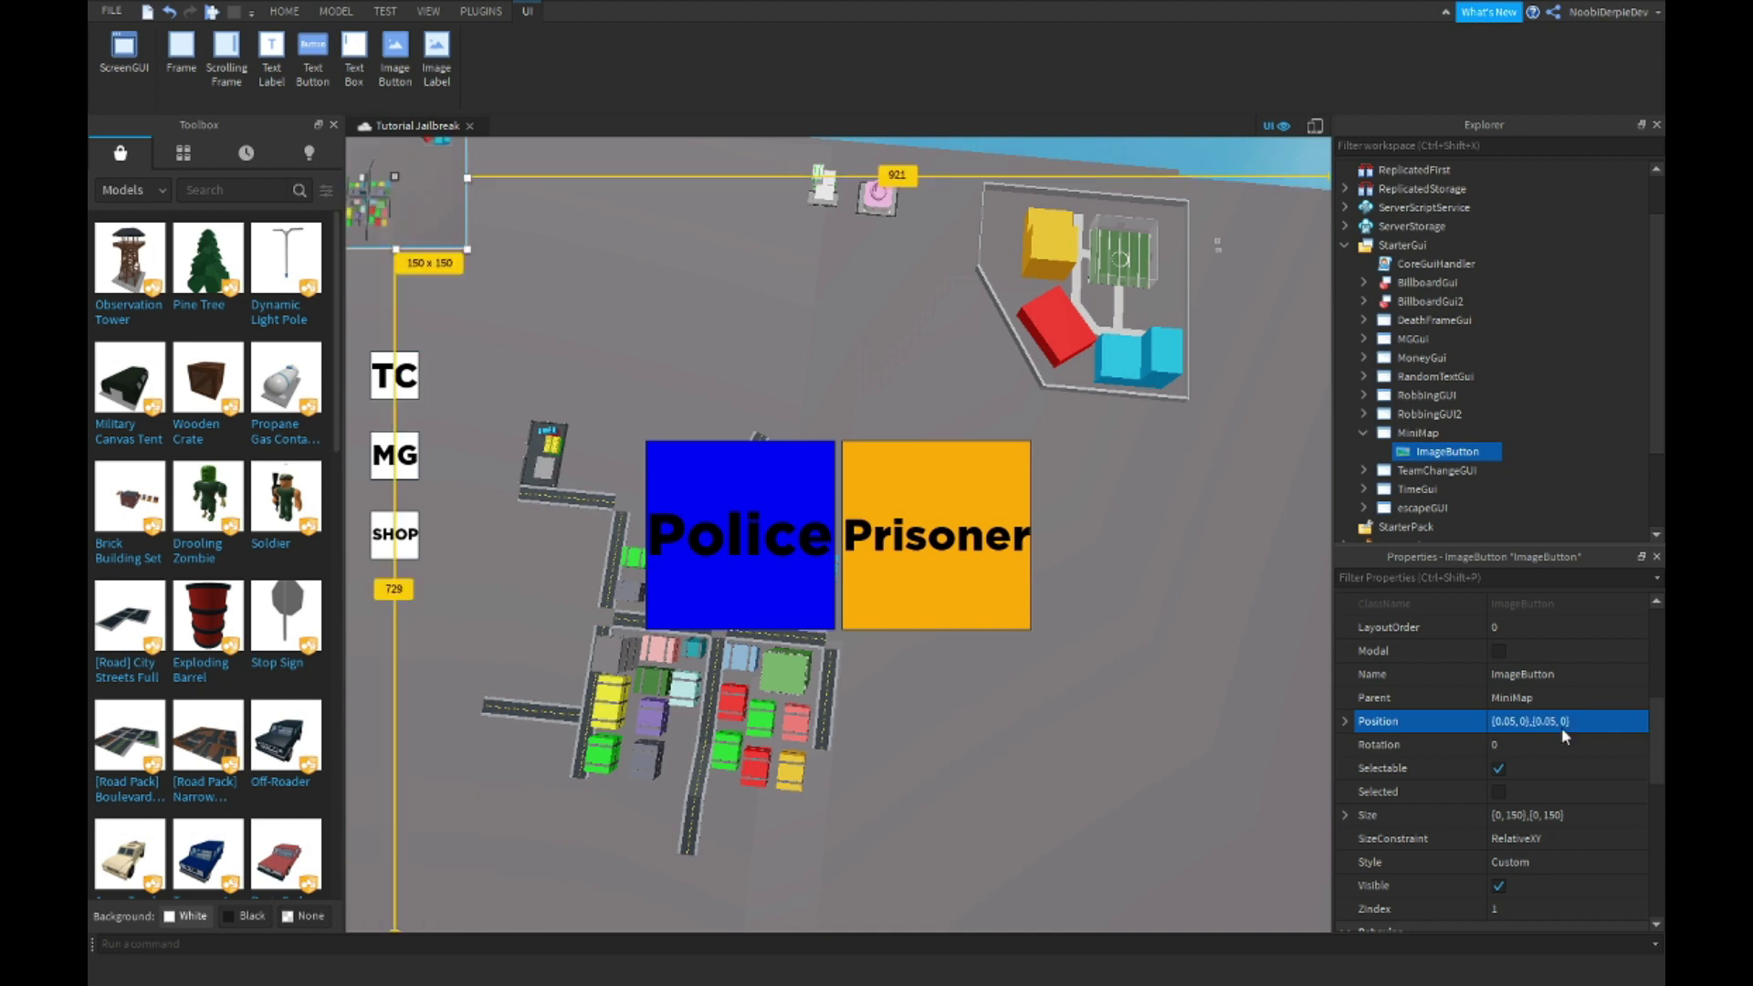
left_click(1561, 728)
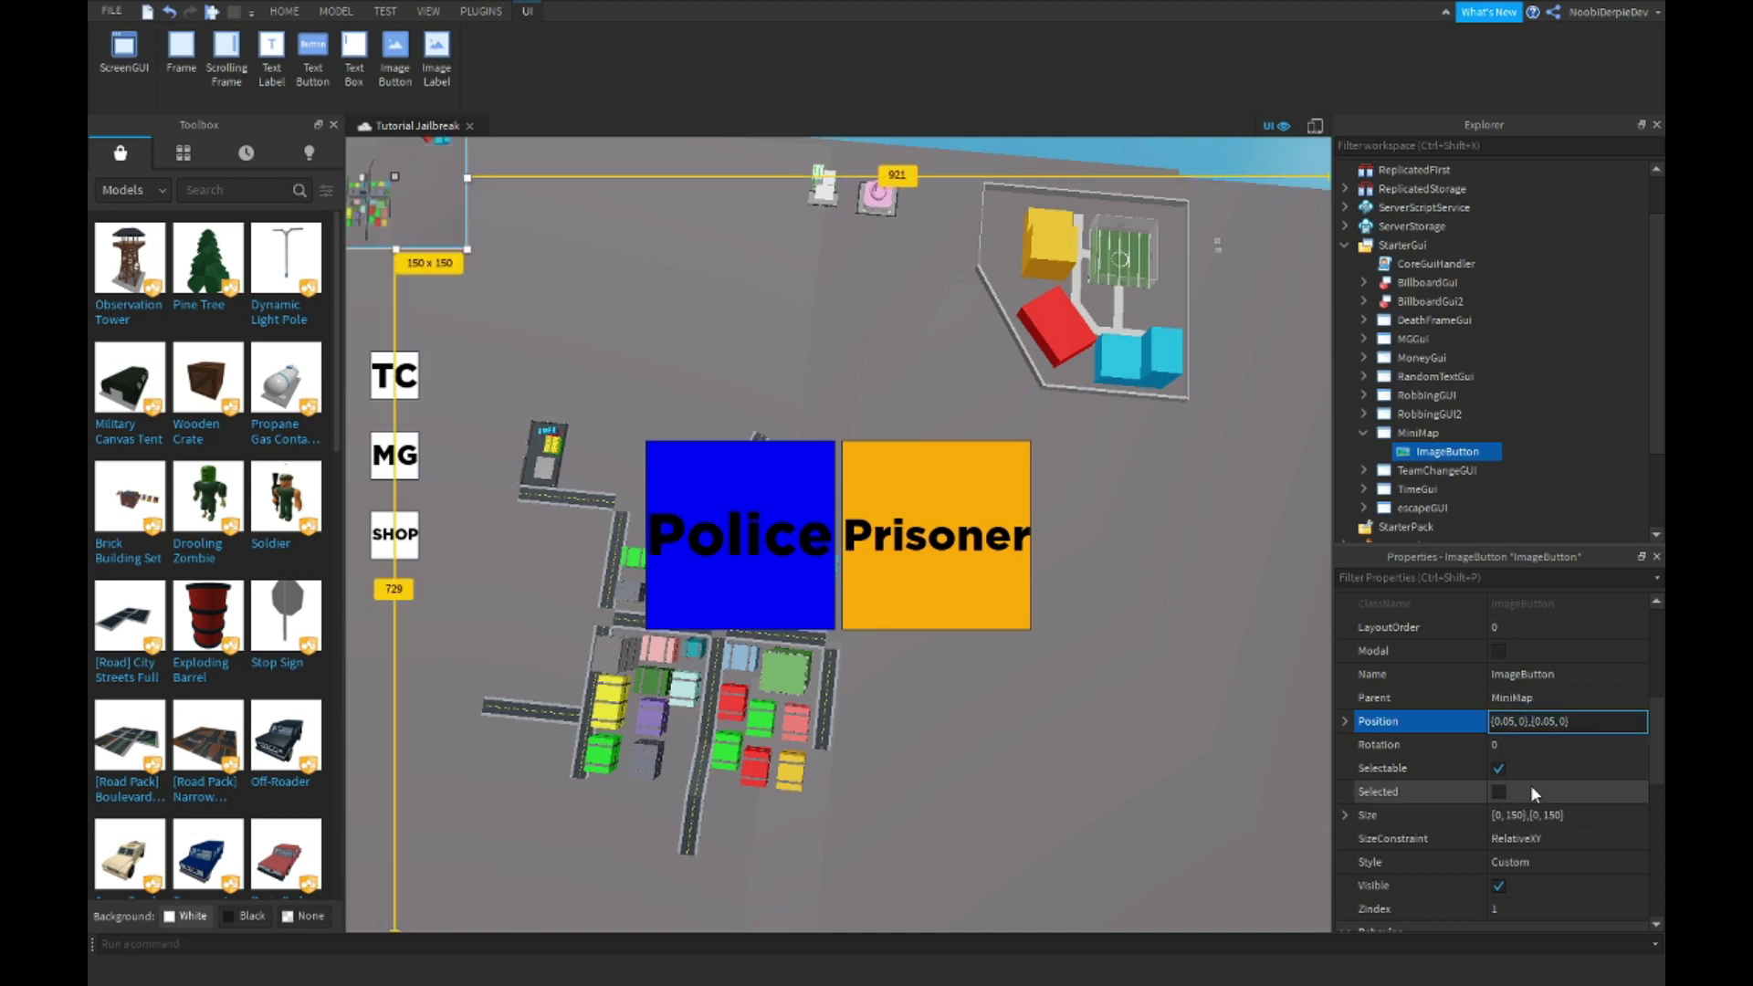
key("BackSpace")
type("9")
key("Return")
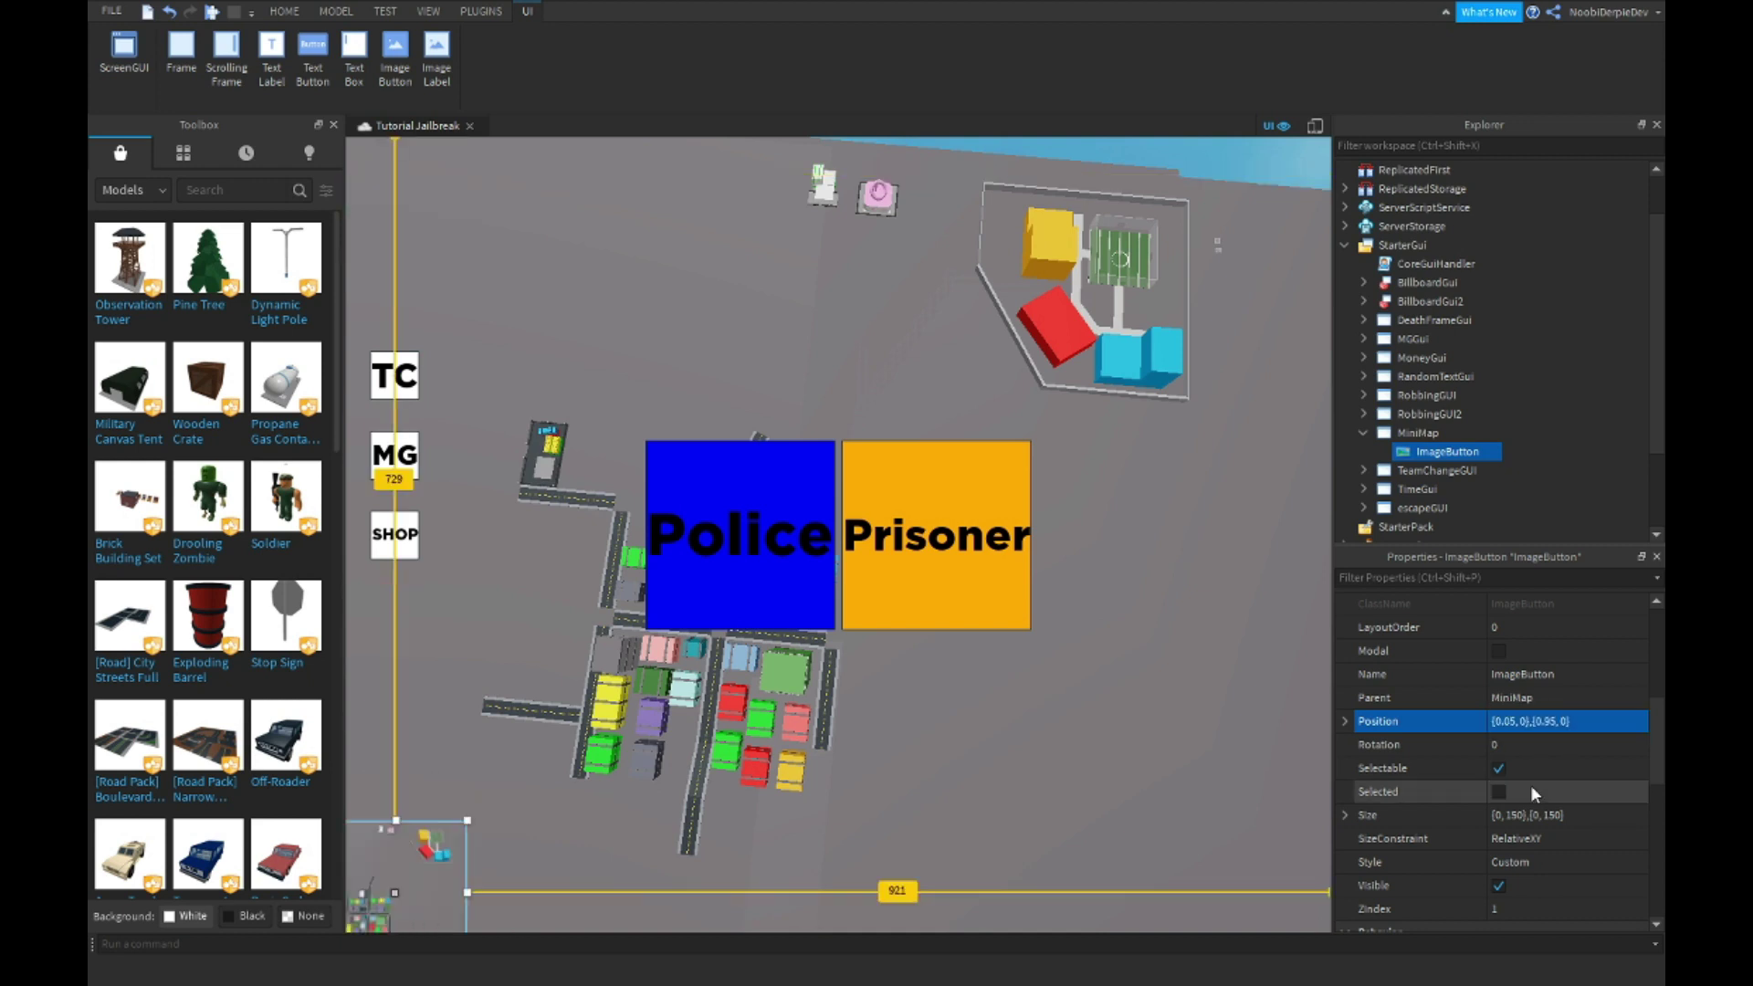
left_click(1550, 728)
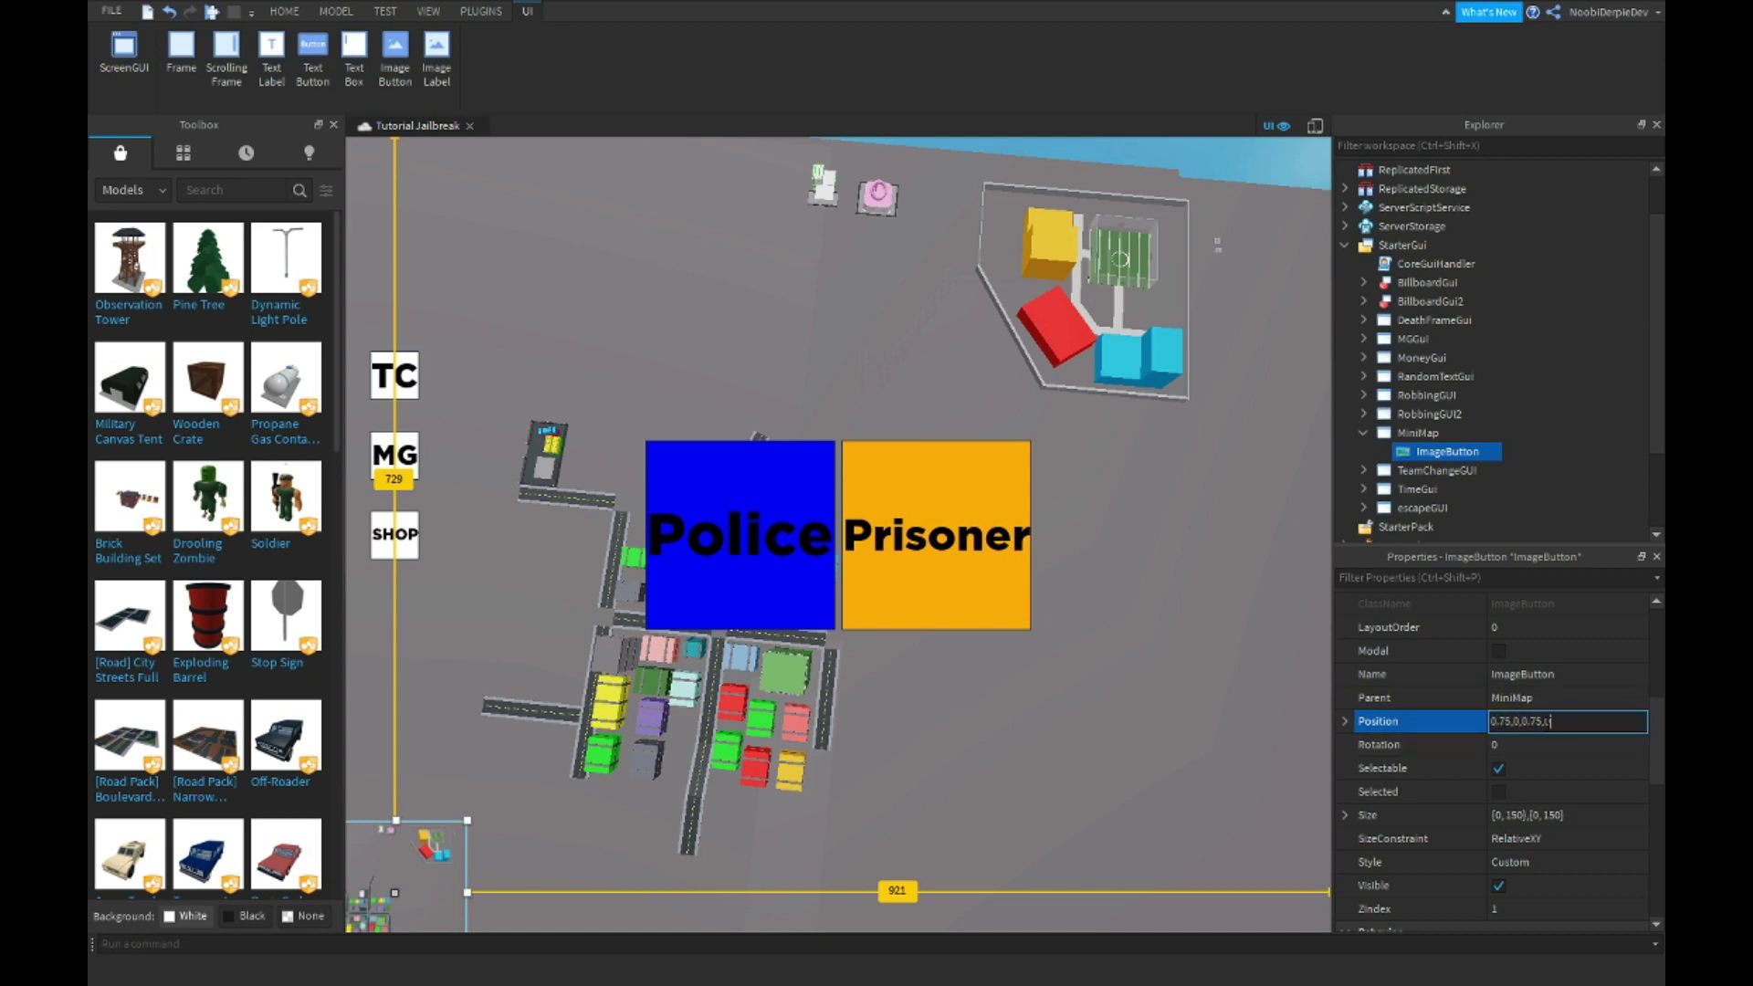
key("Return")
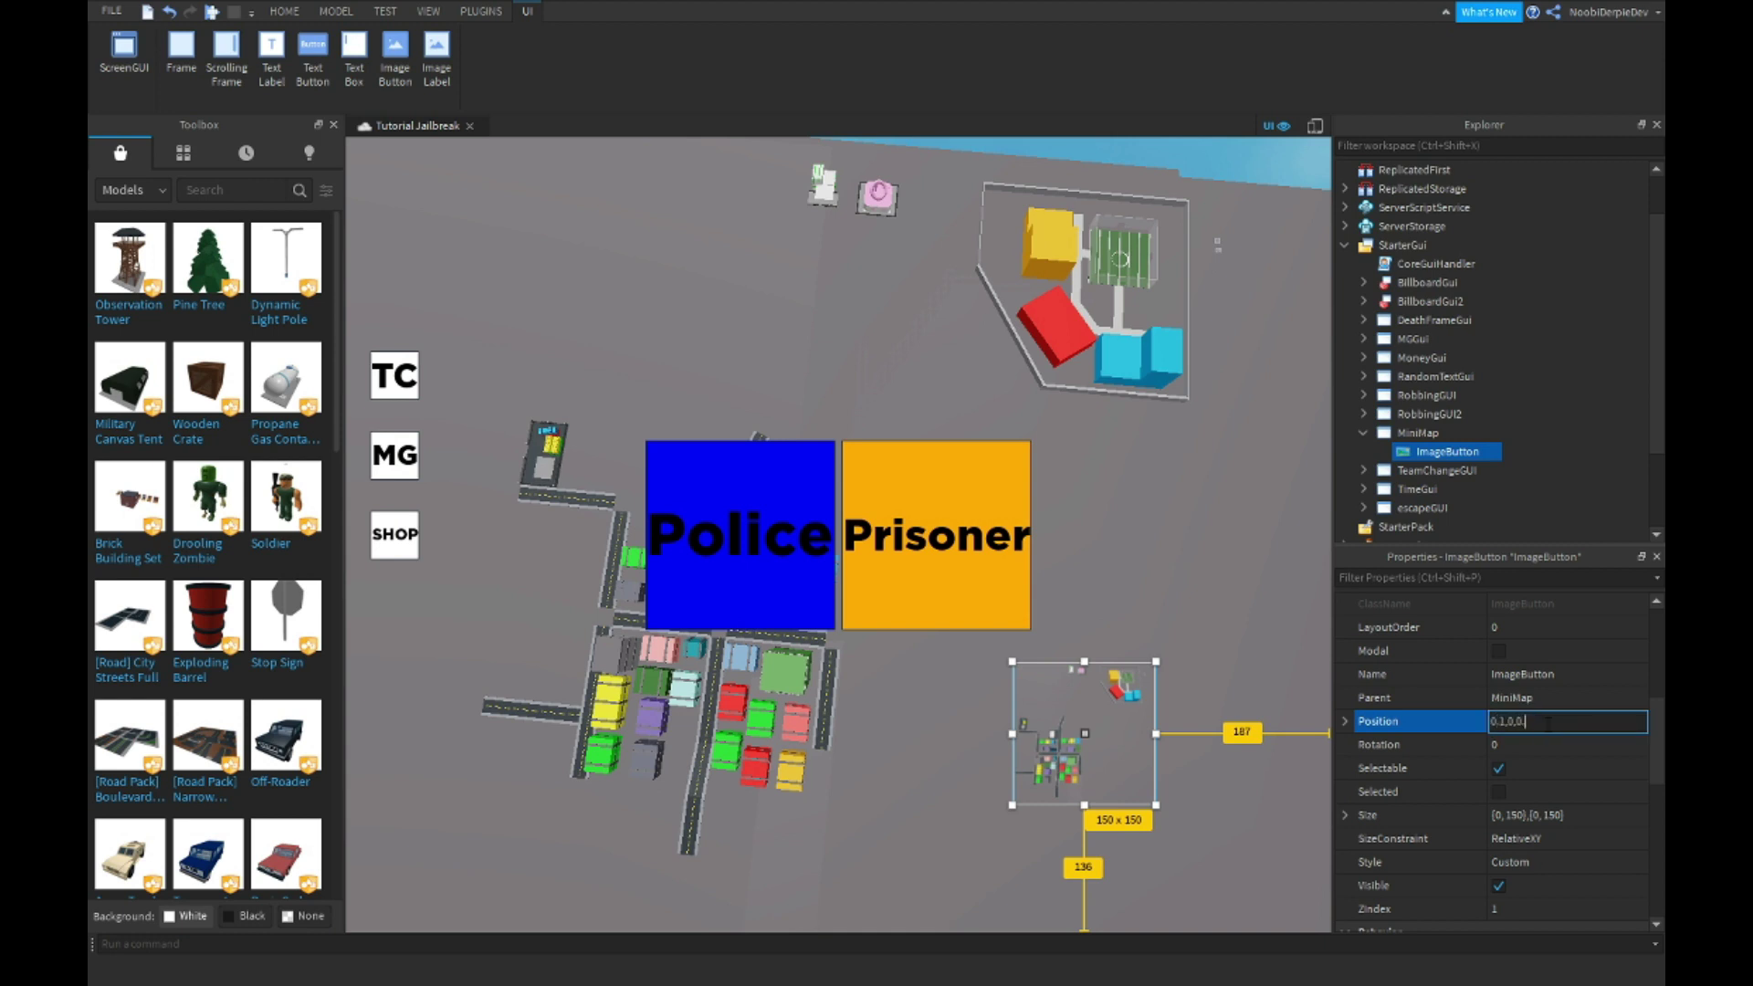
key("Return")
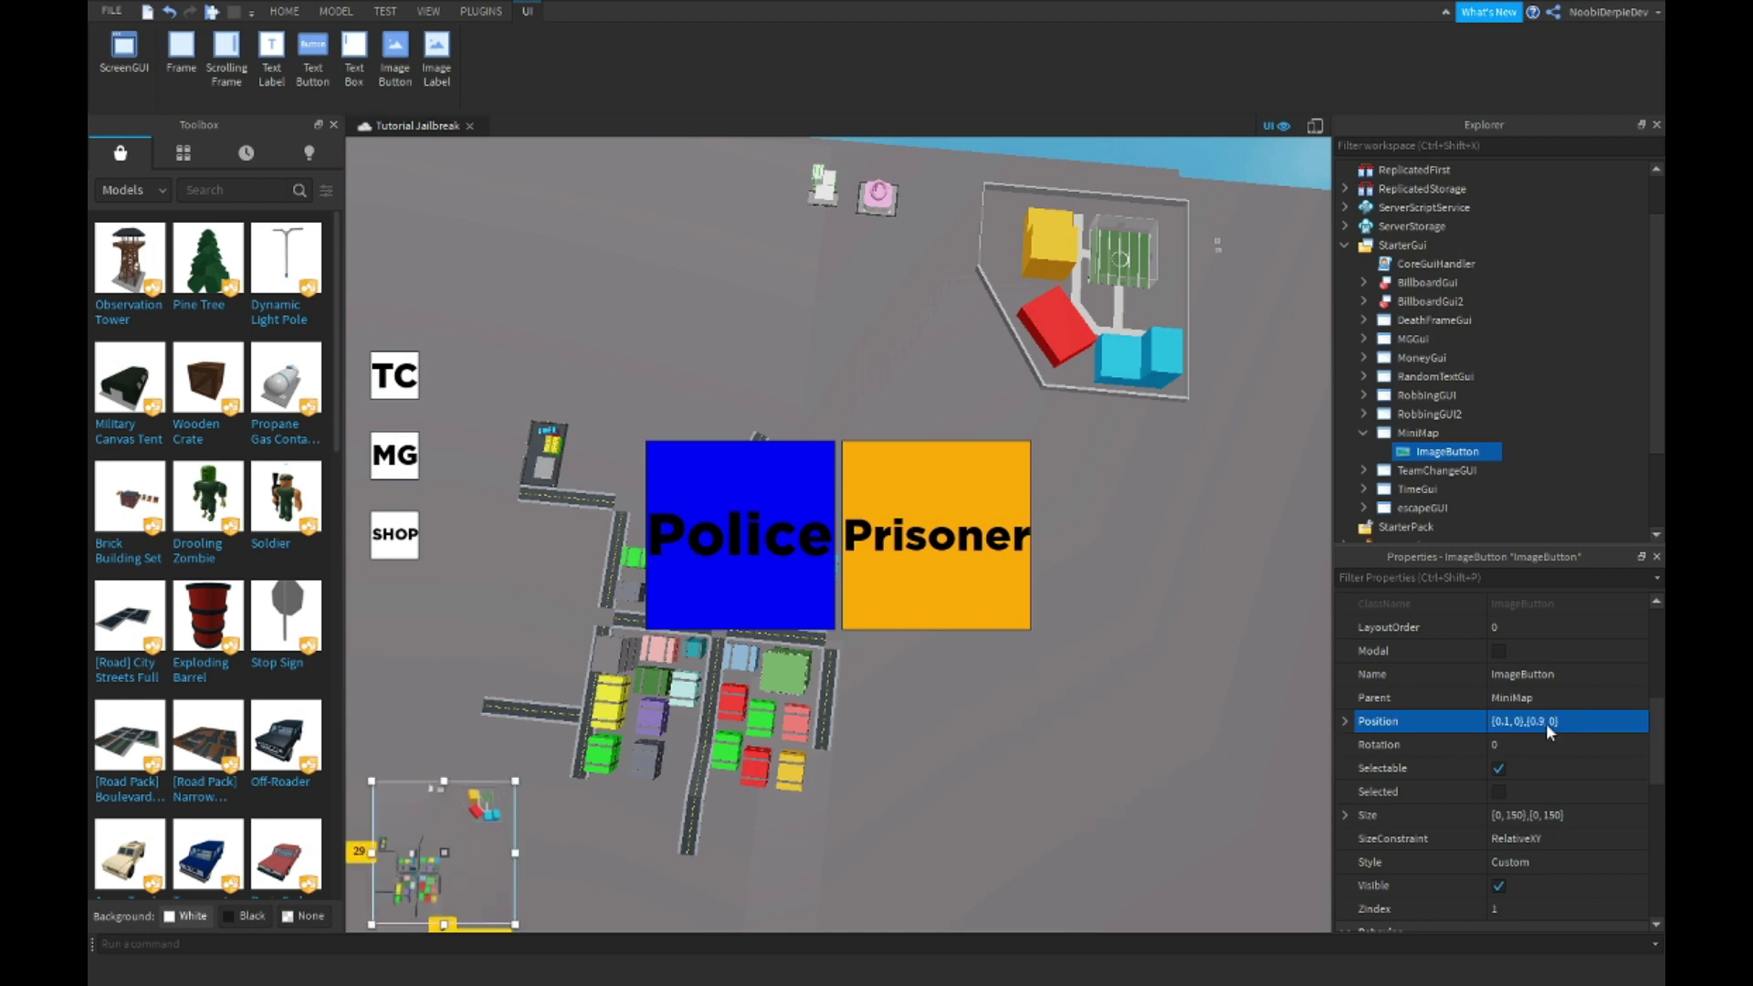
Insert a BillboardGui into MiniMap with a TextLabel inside it.
left_click(1426, 433)
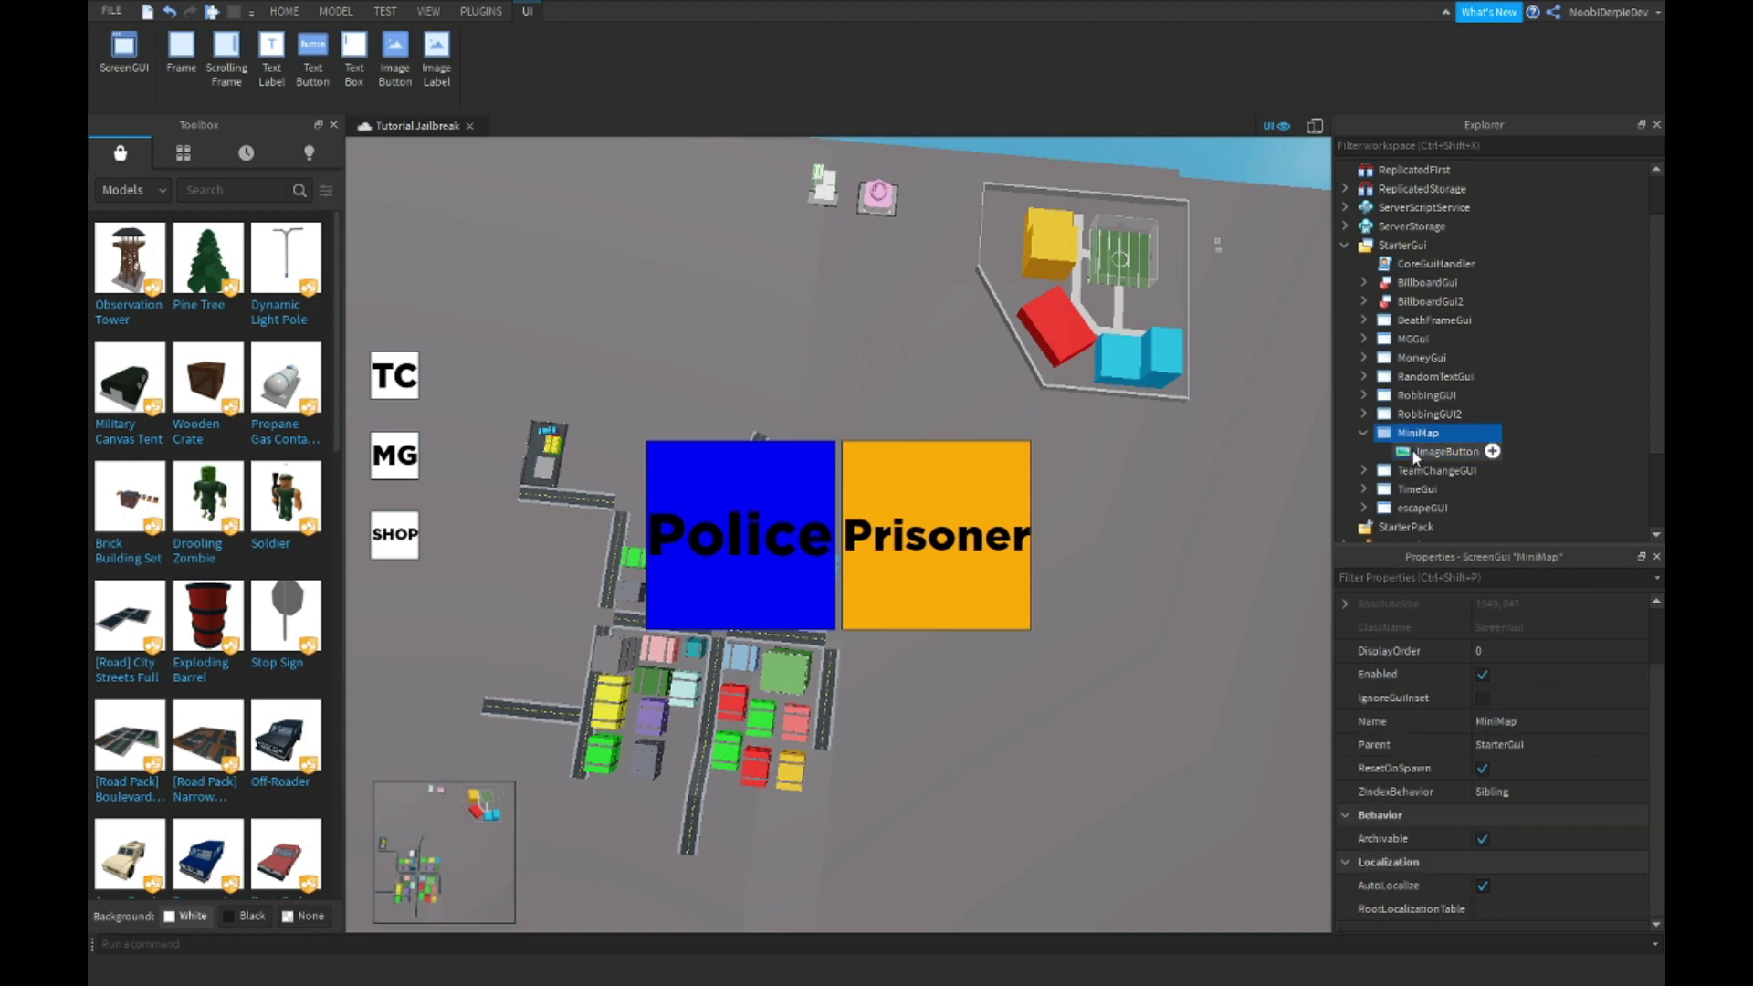
type("billboard")
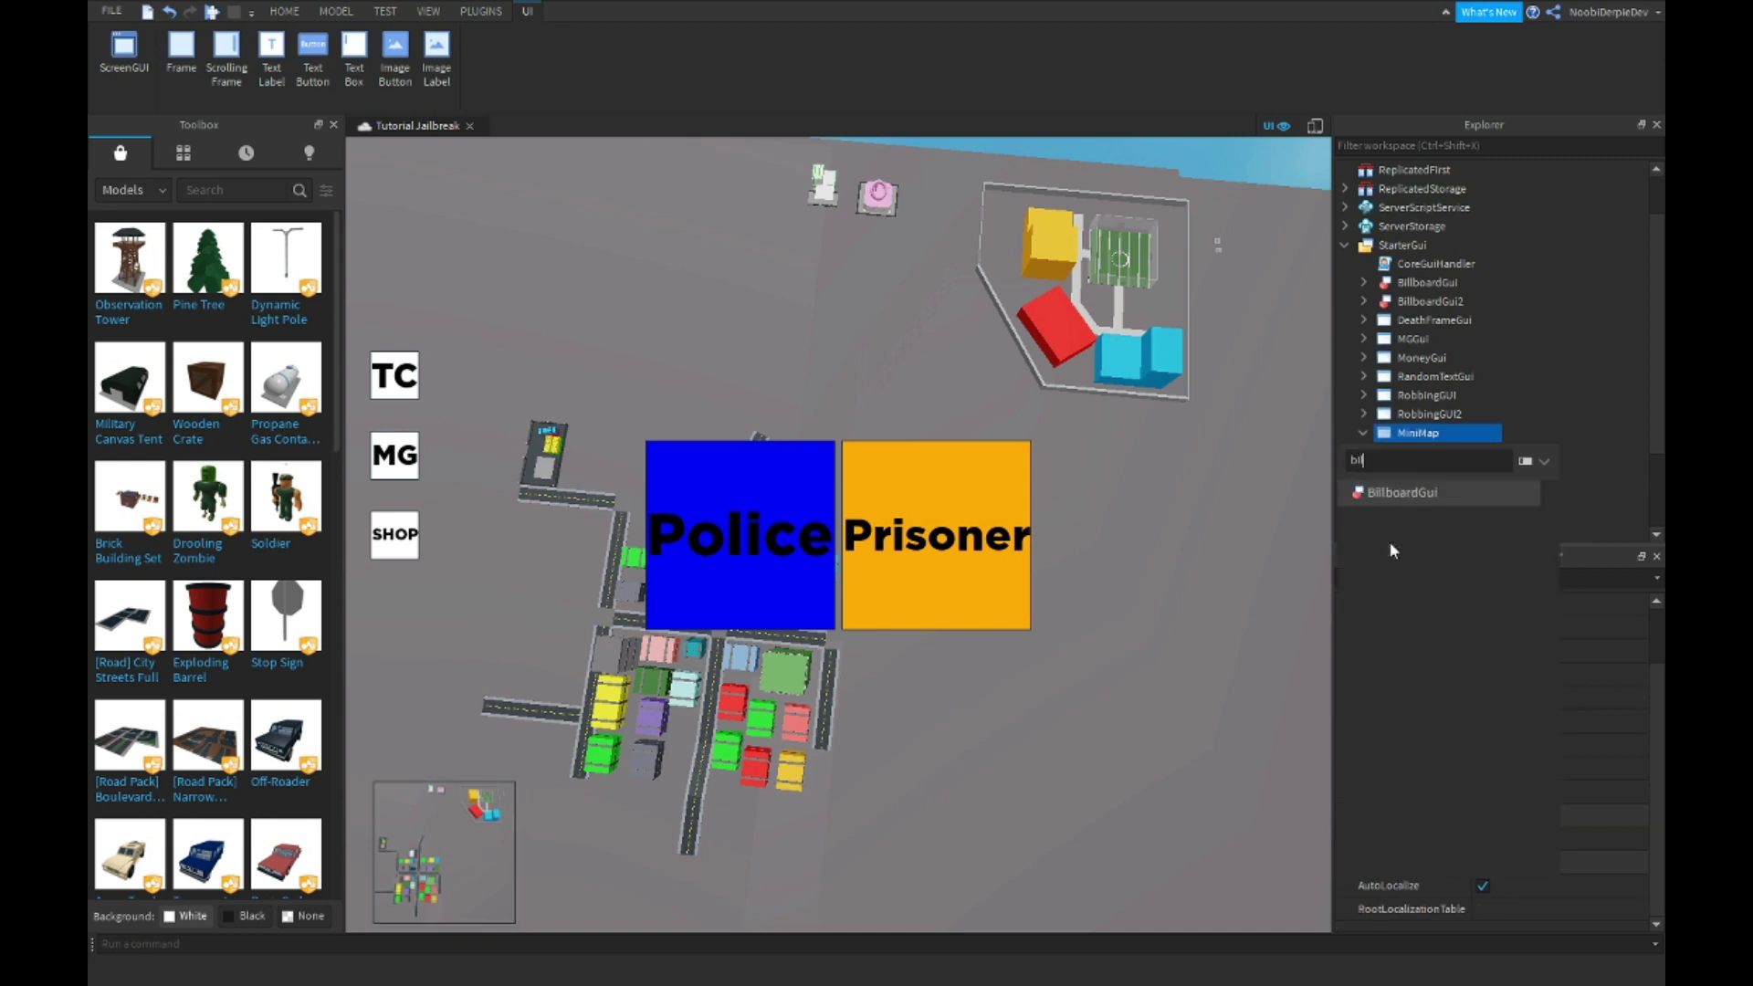
left_click(1391, 541)
left_click(1446, 451)
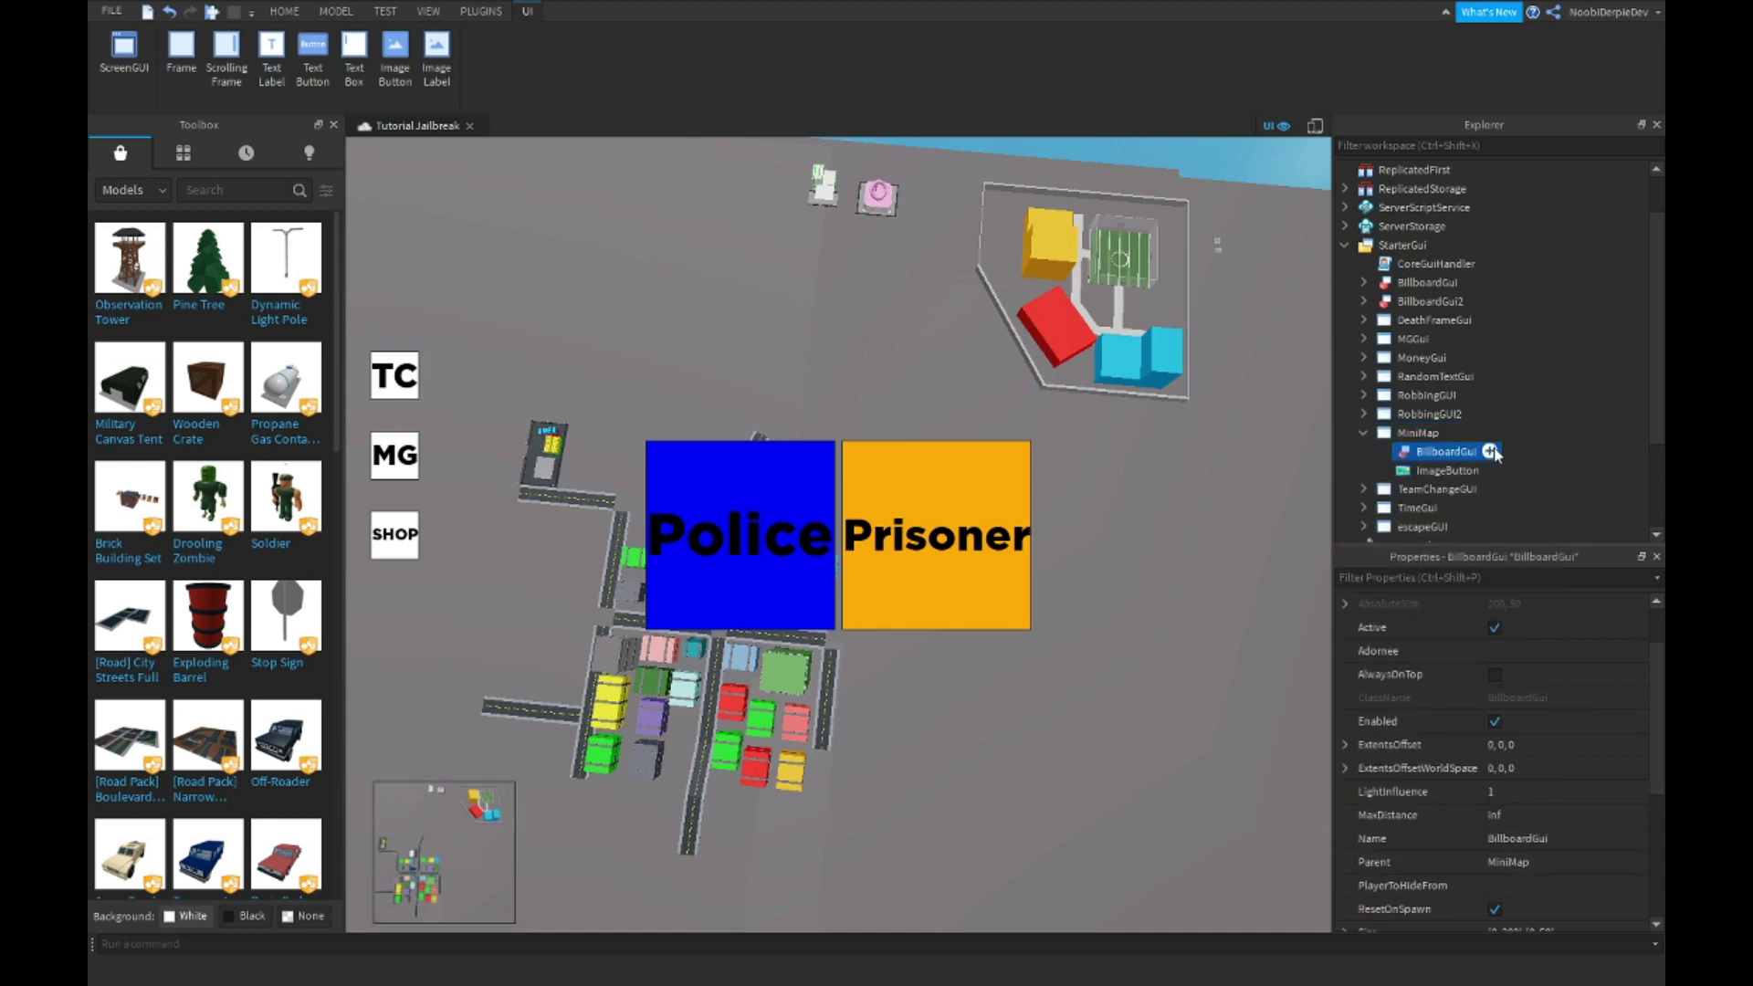
type("text")
key("Return")
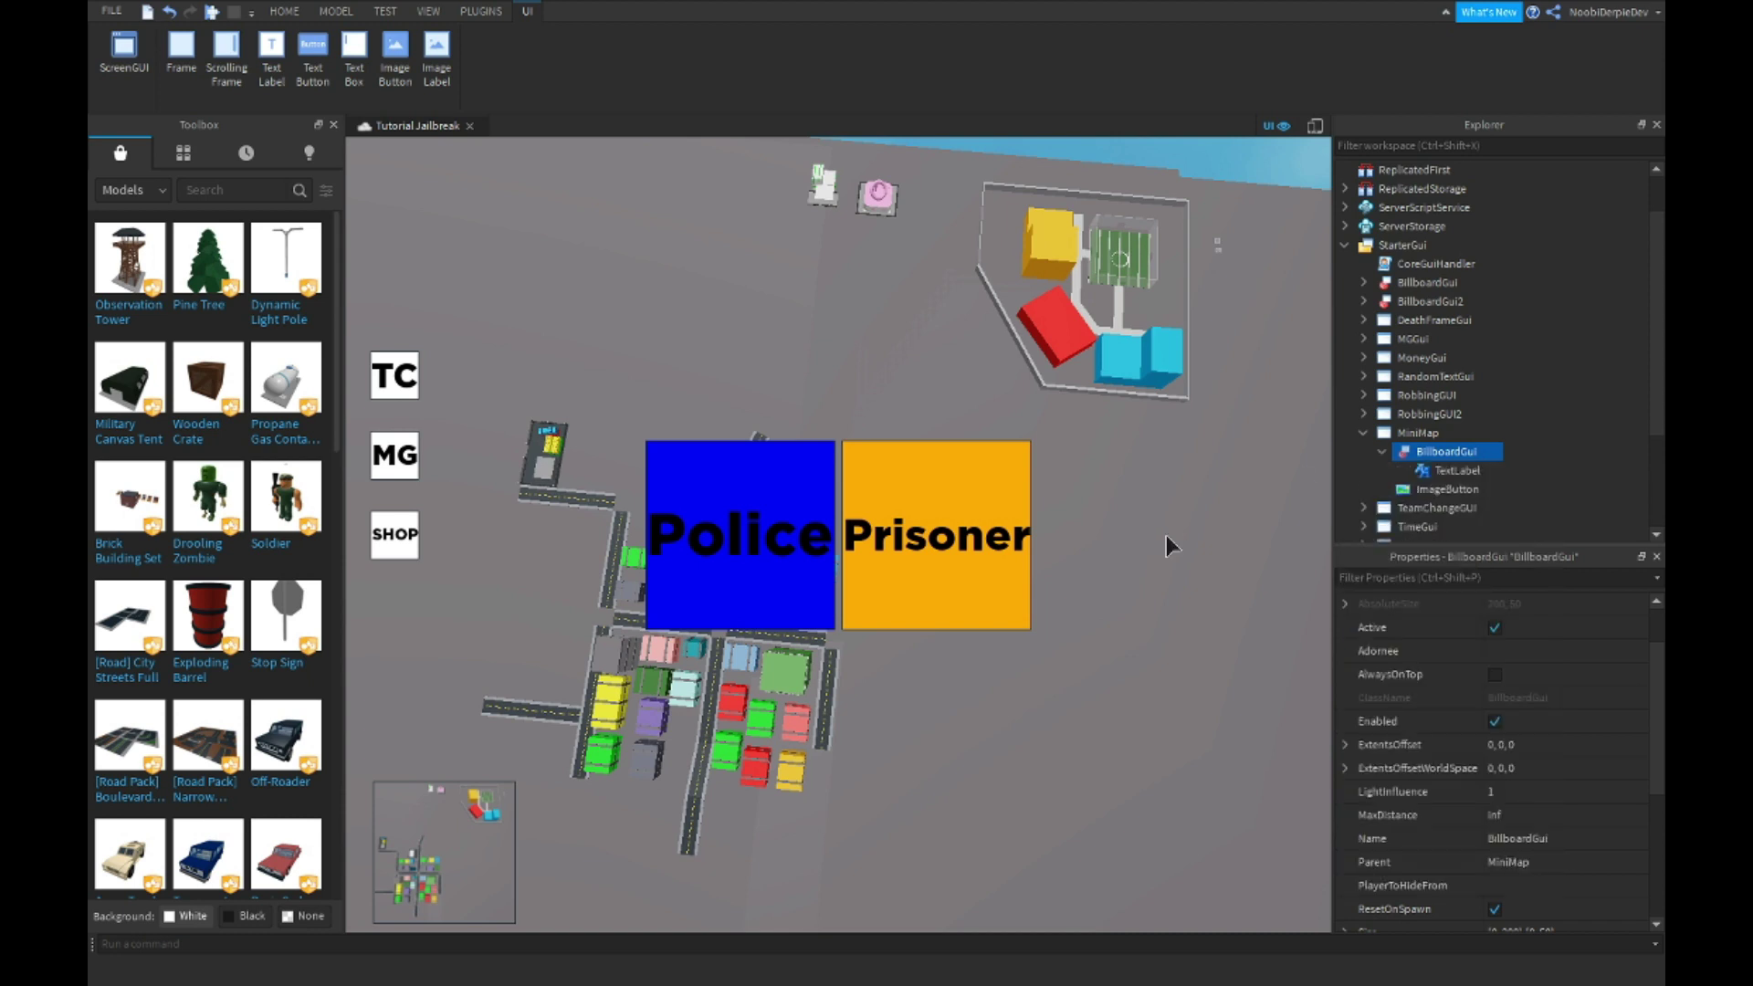
scroll(1479, 798, "down", 5)
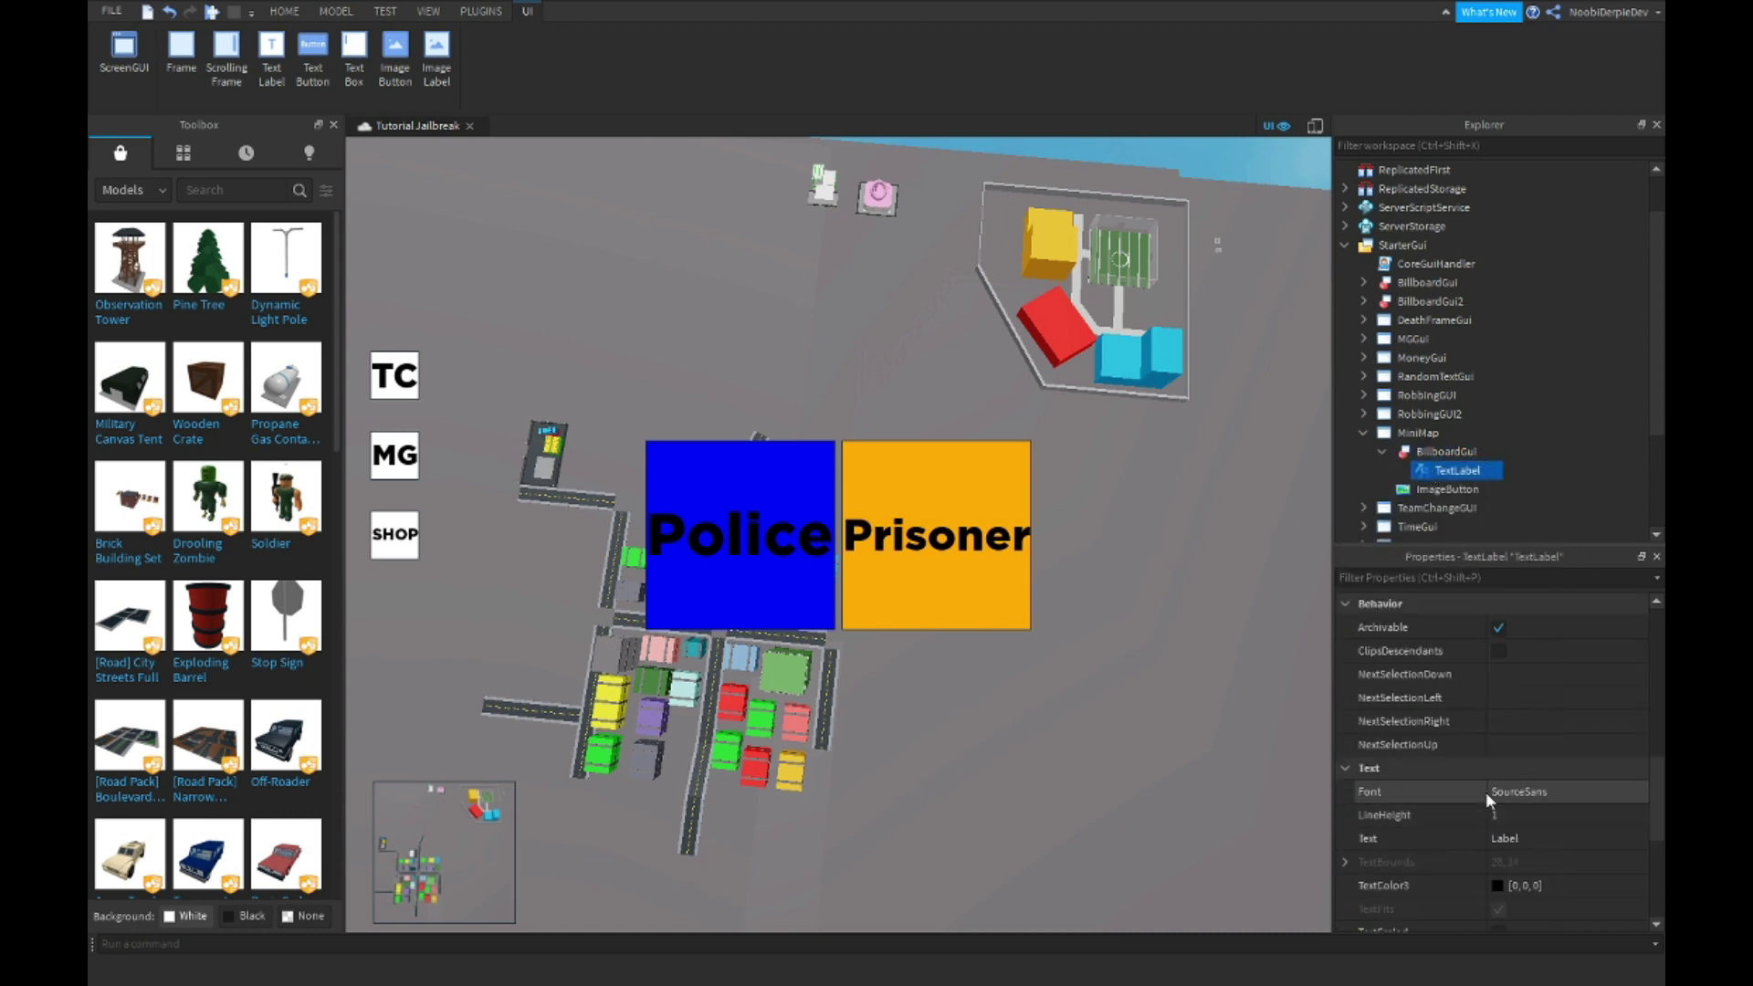
Give the label red text reading 'You' in GothamBlack, with TextScaled enabled.
left_click(1499, 885)
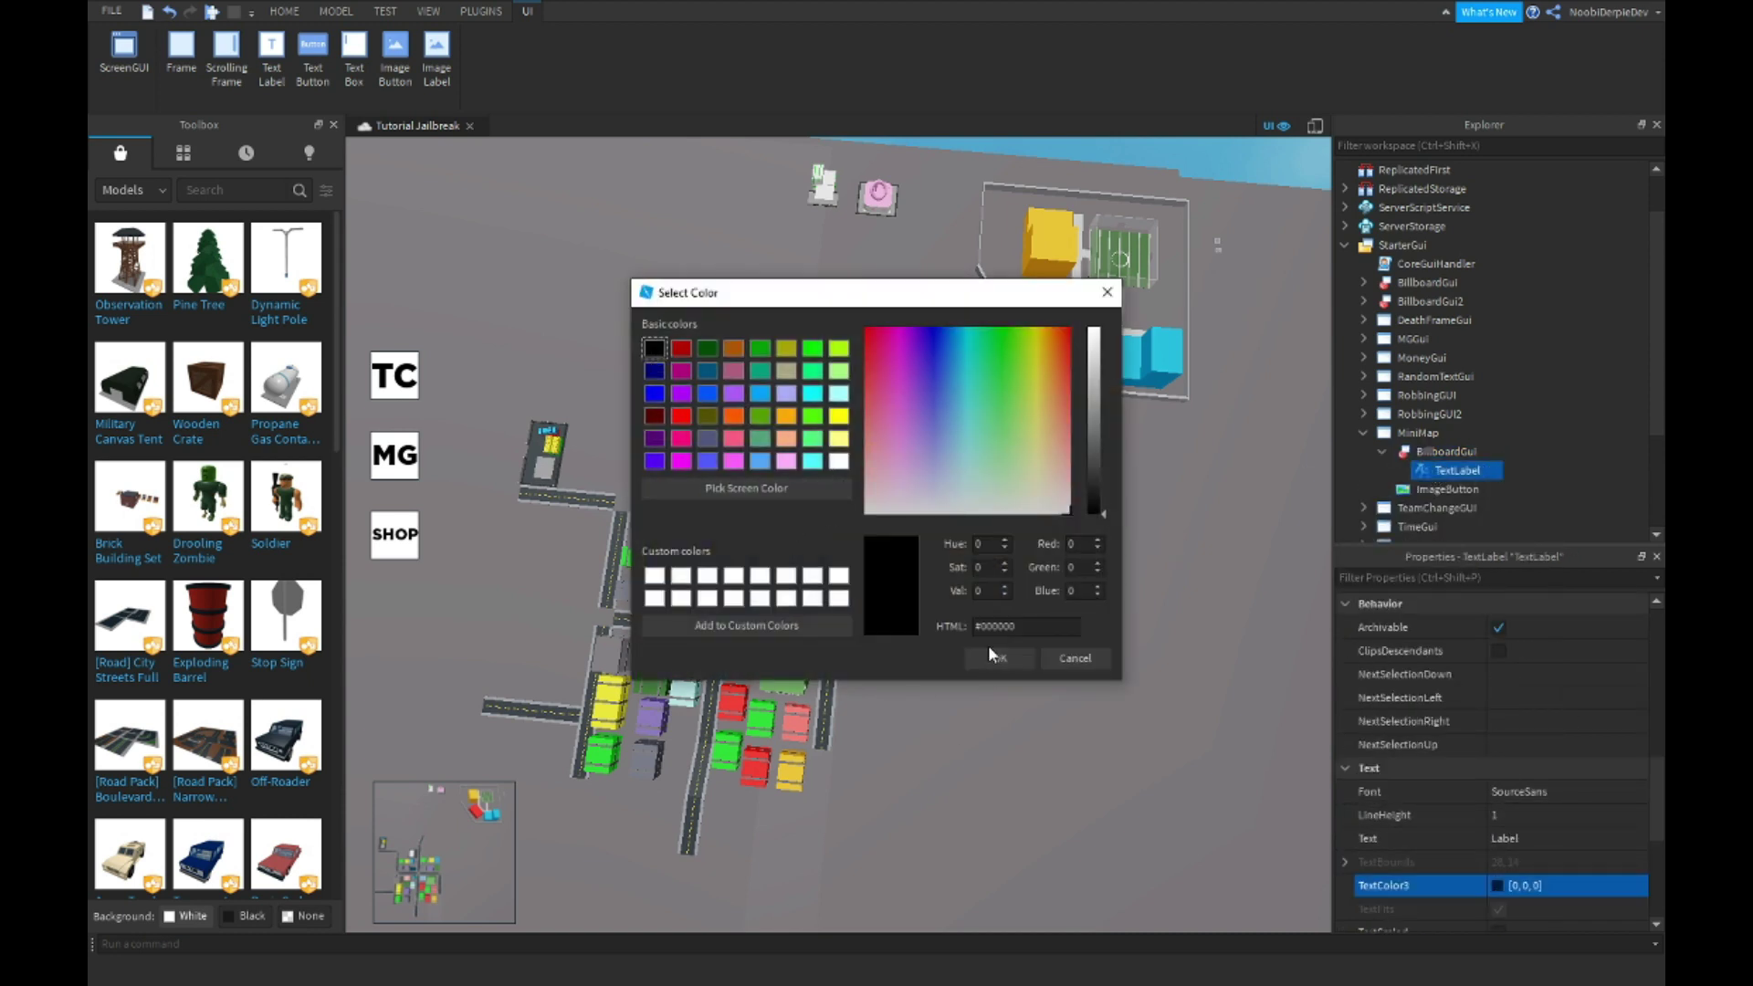
left_click(685, 418)
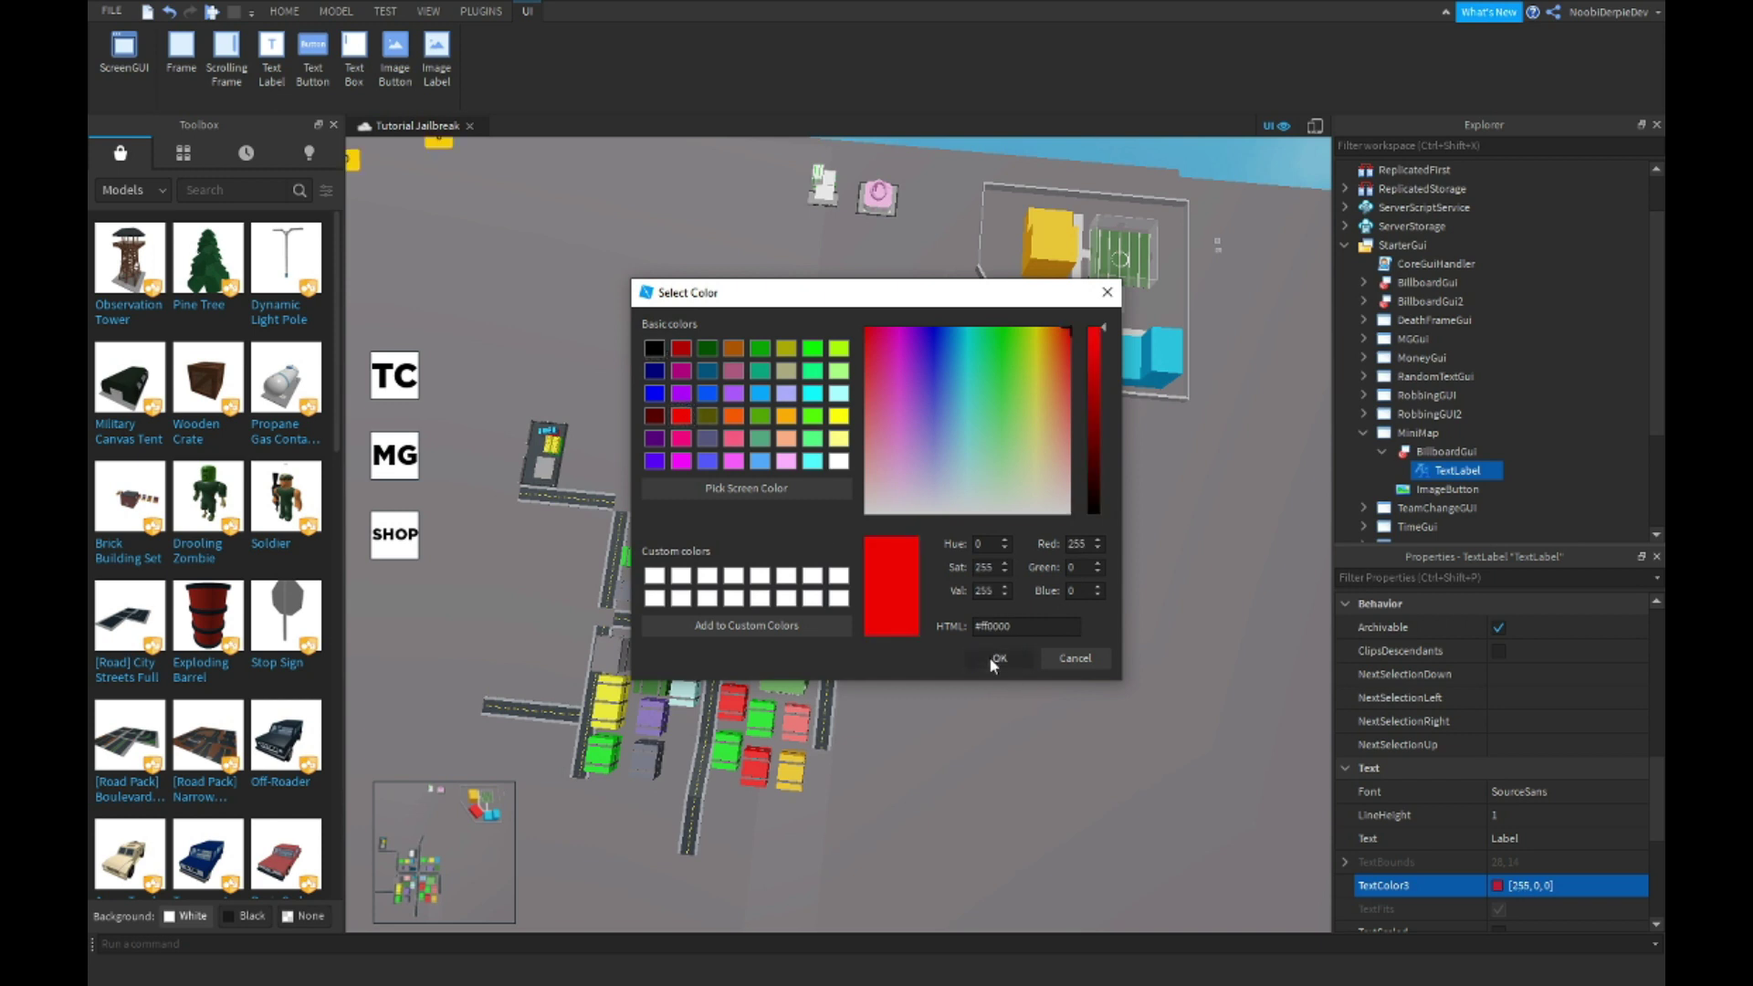
left_click(998, 658)
left_click(1527, 839)
type("You")
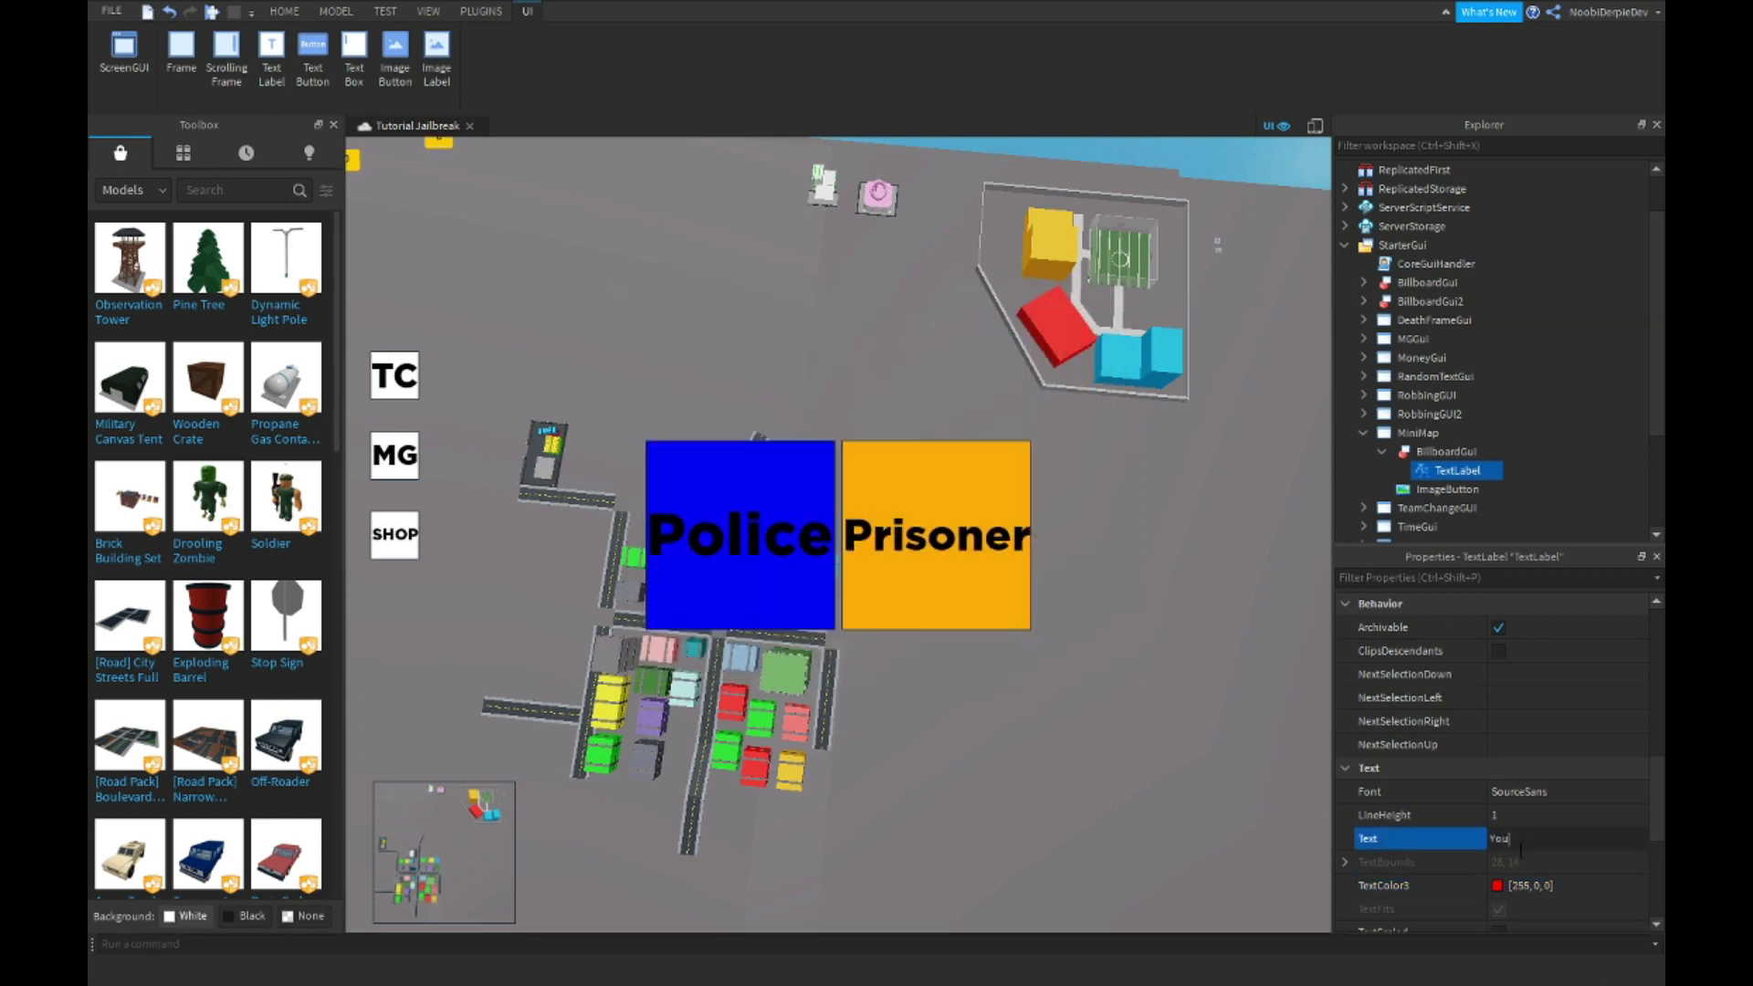
left_click(1511, 790)
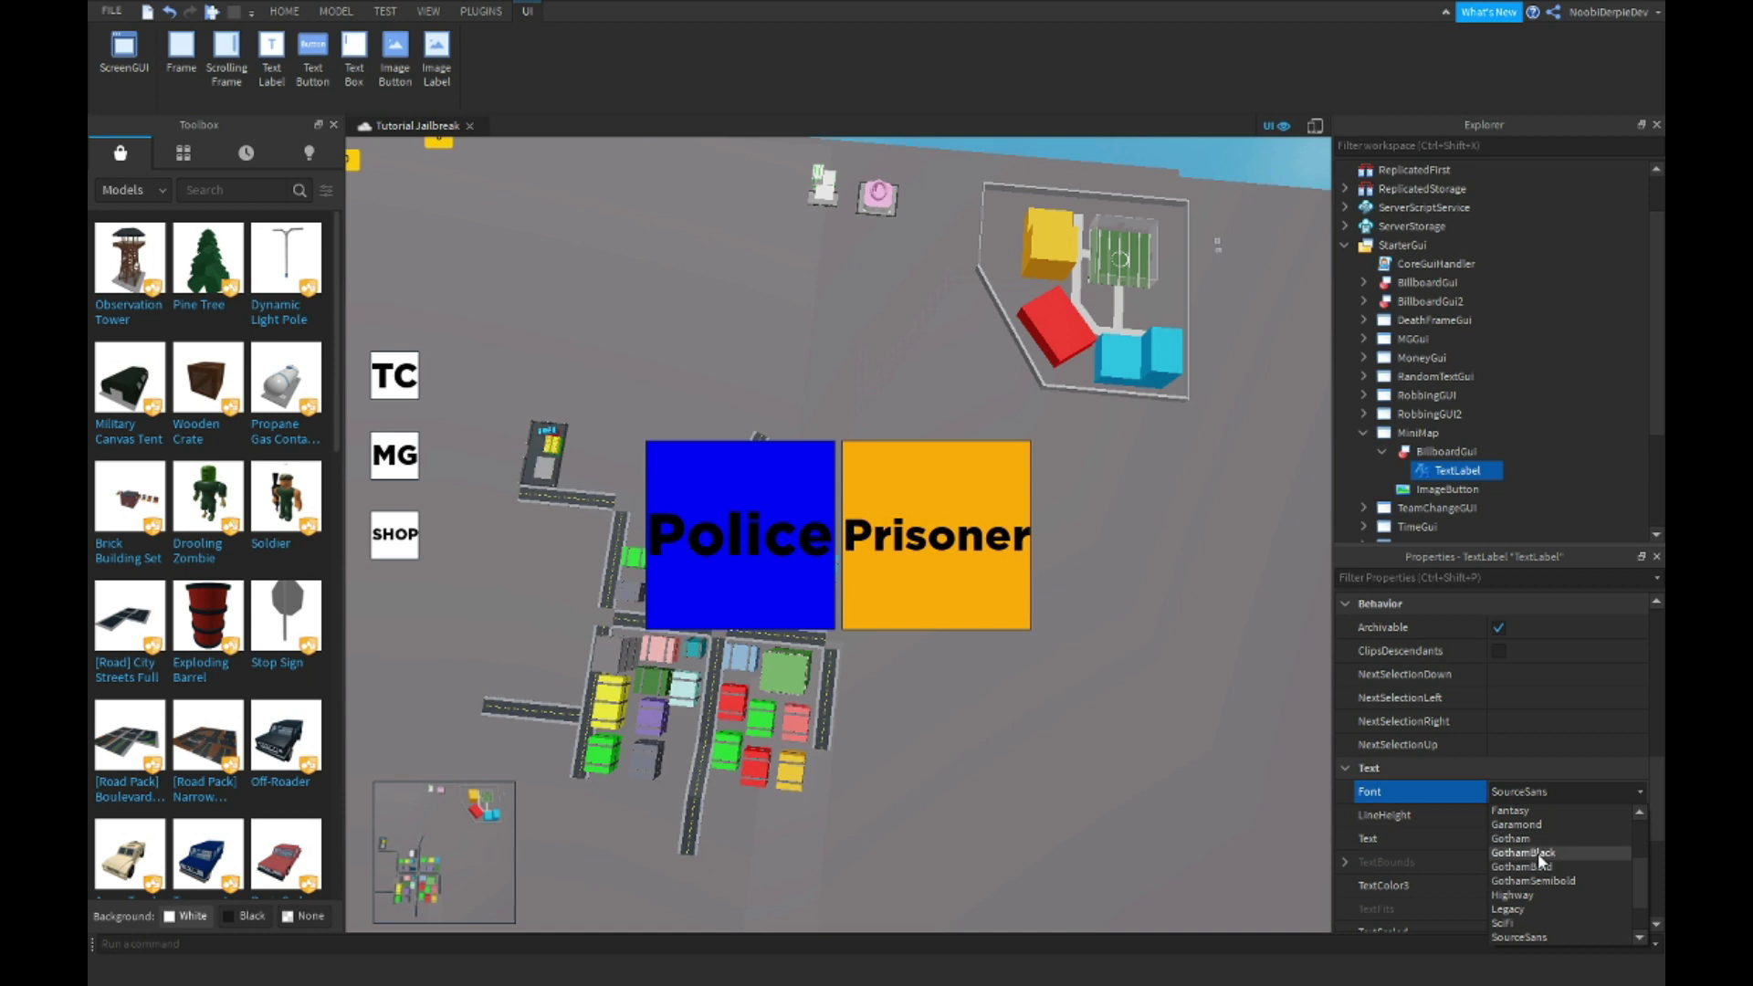
left_click(1538, 853)
scroll(1486, 823, "down", 2)
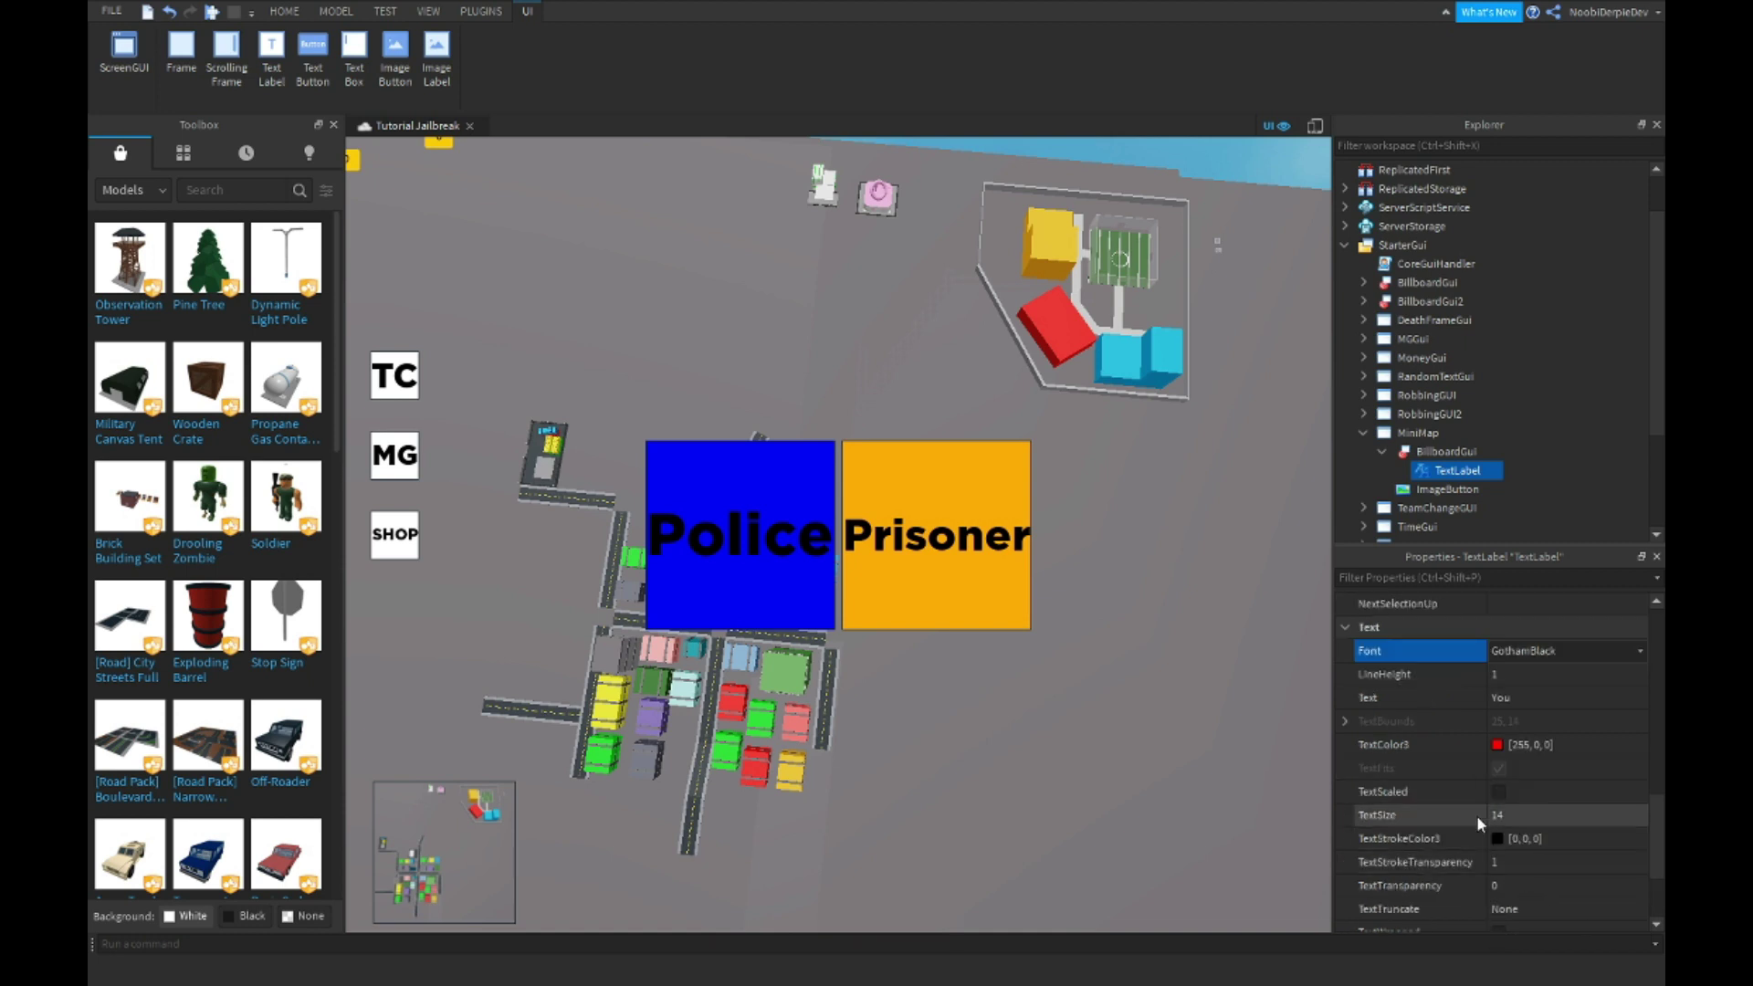
left_click(1496, 791)
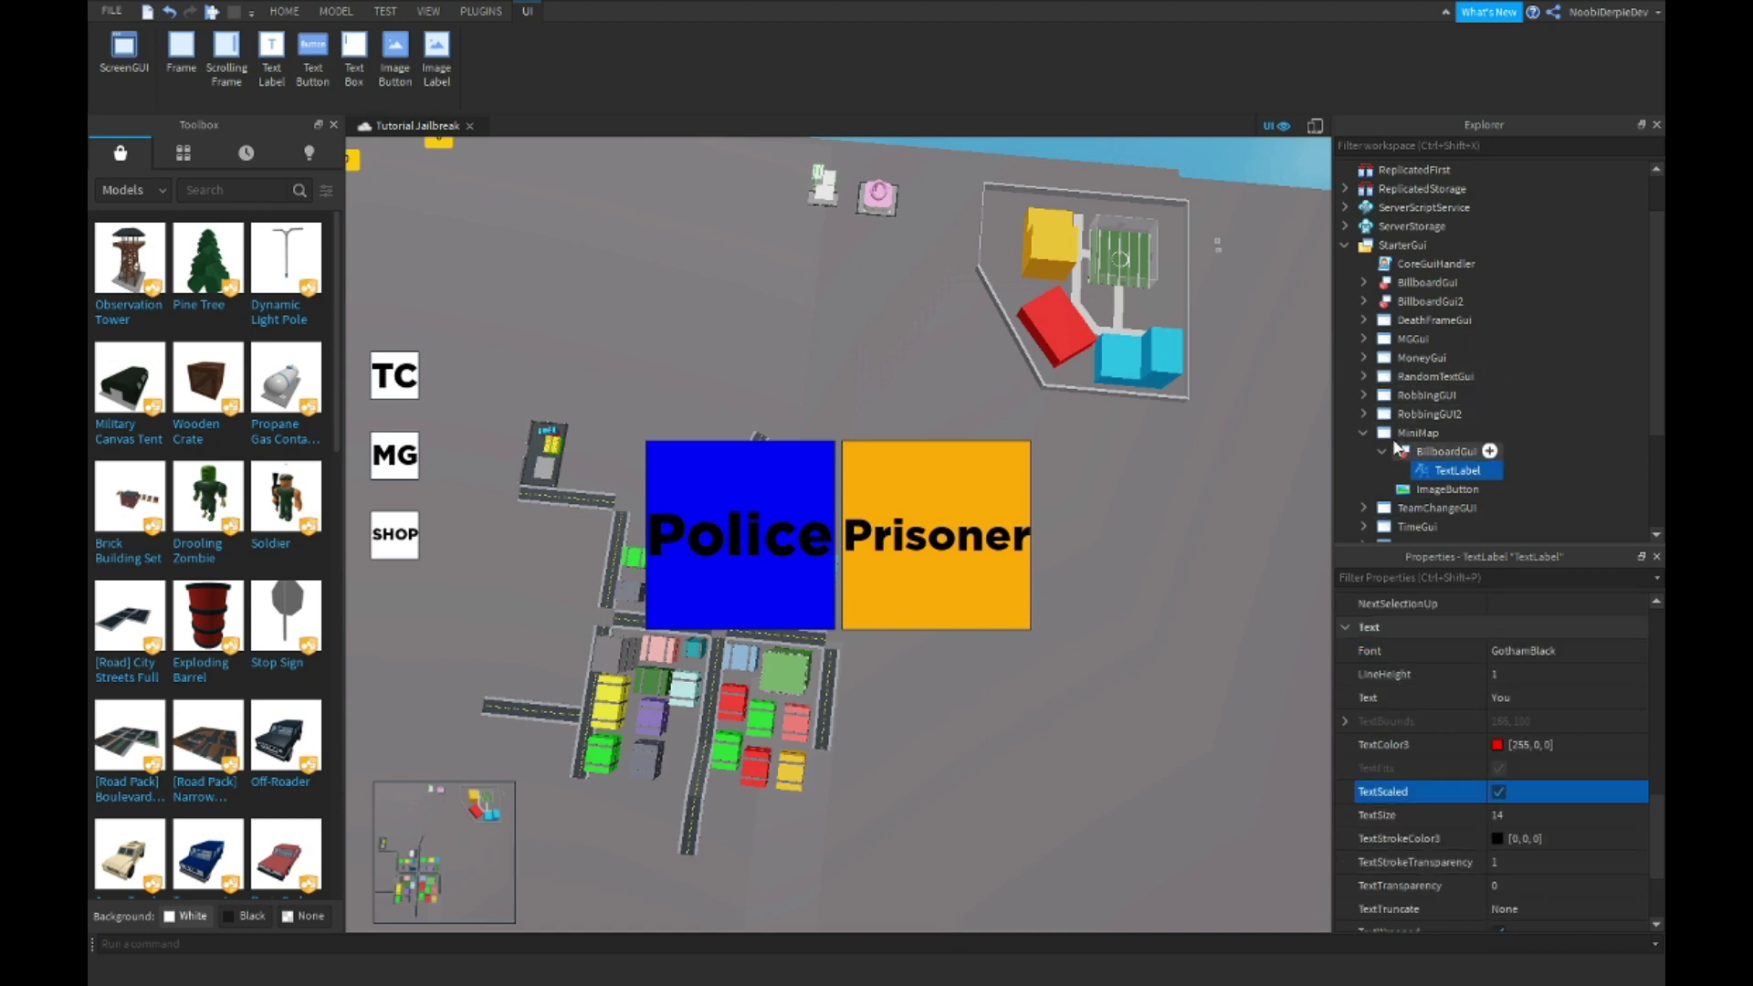
left_click(1492, 488)
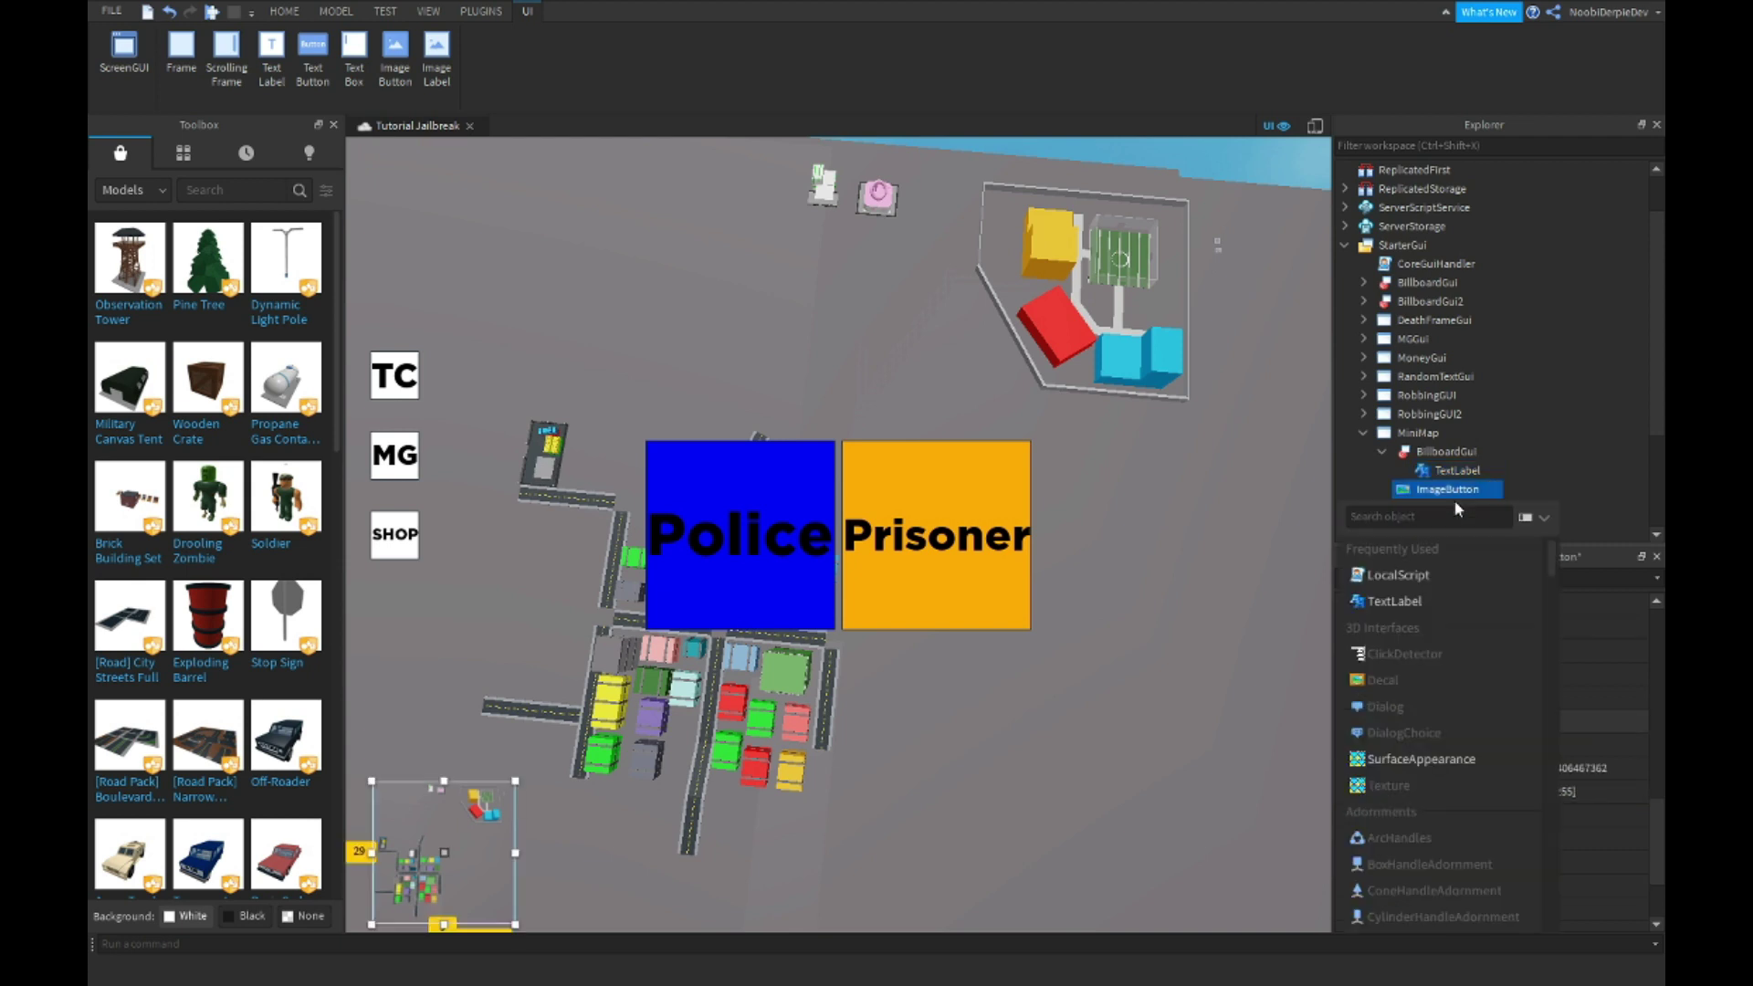
Add a LocalScript declaring plr, char and camera to the button, then return to the scene.
left_click(1417, 575)
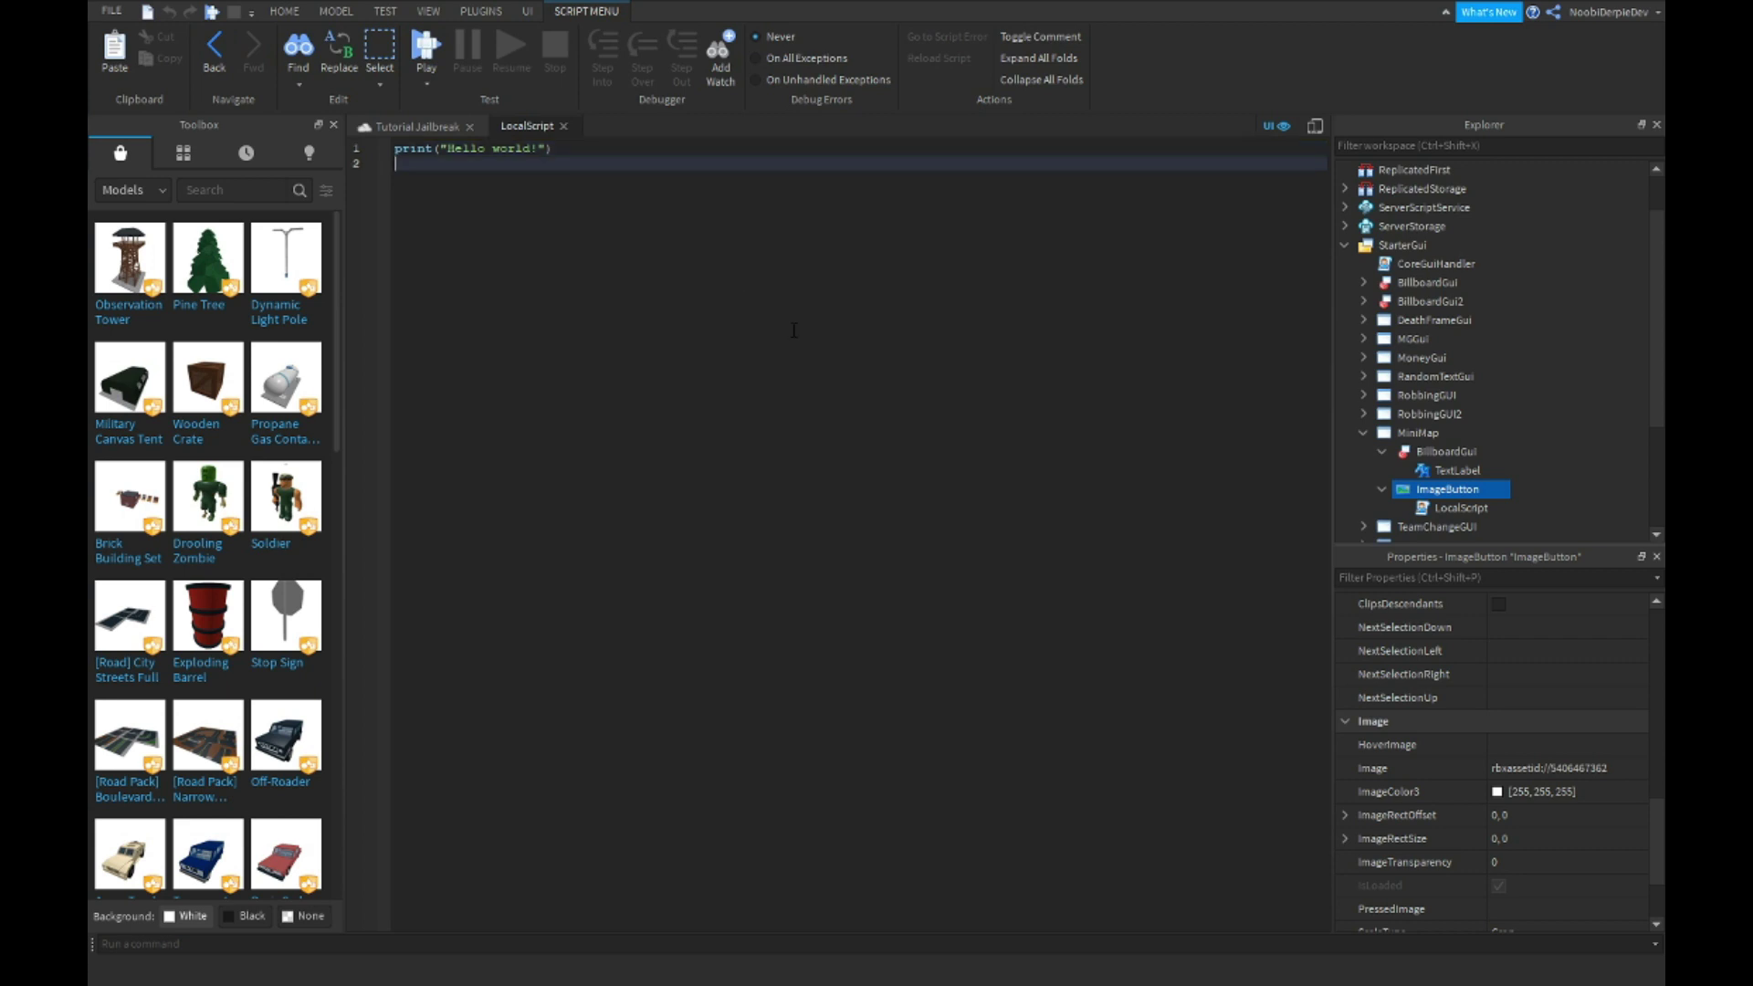
key("ctrl+a")
type("local plr = ")
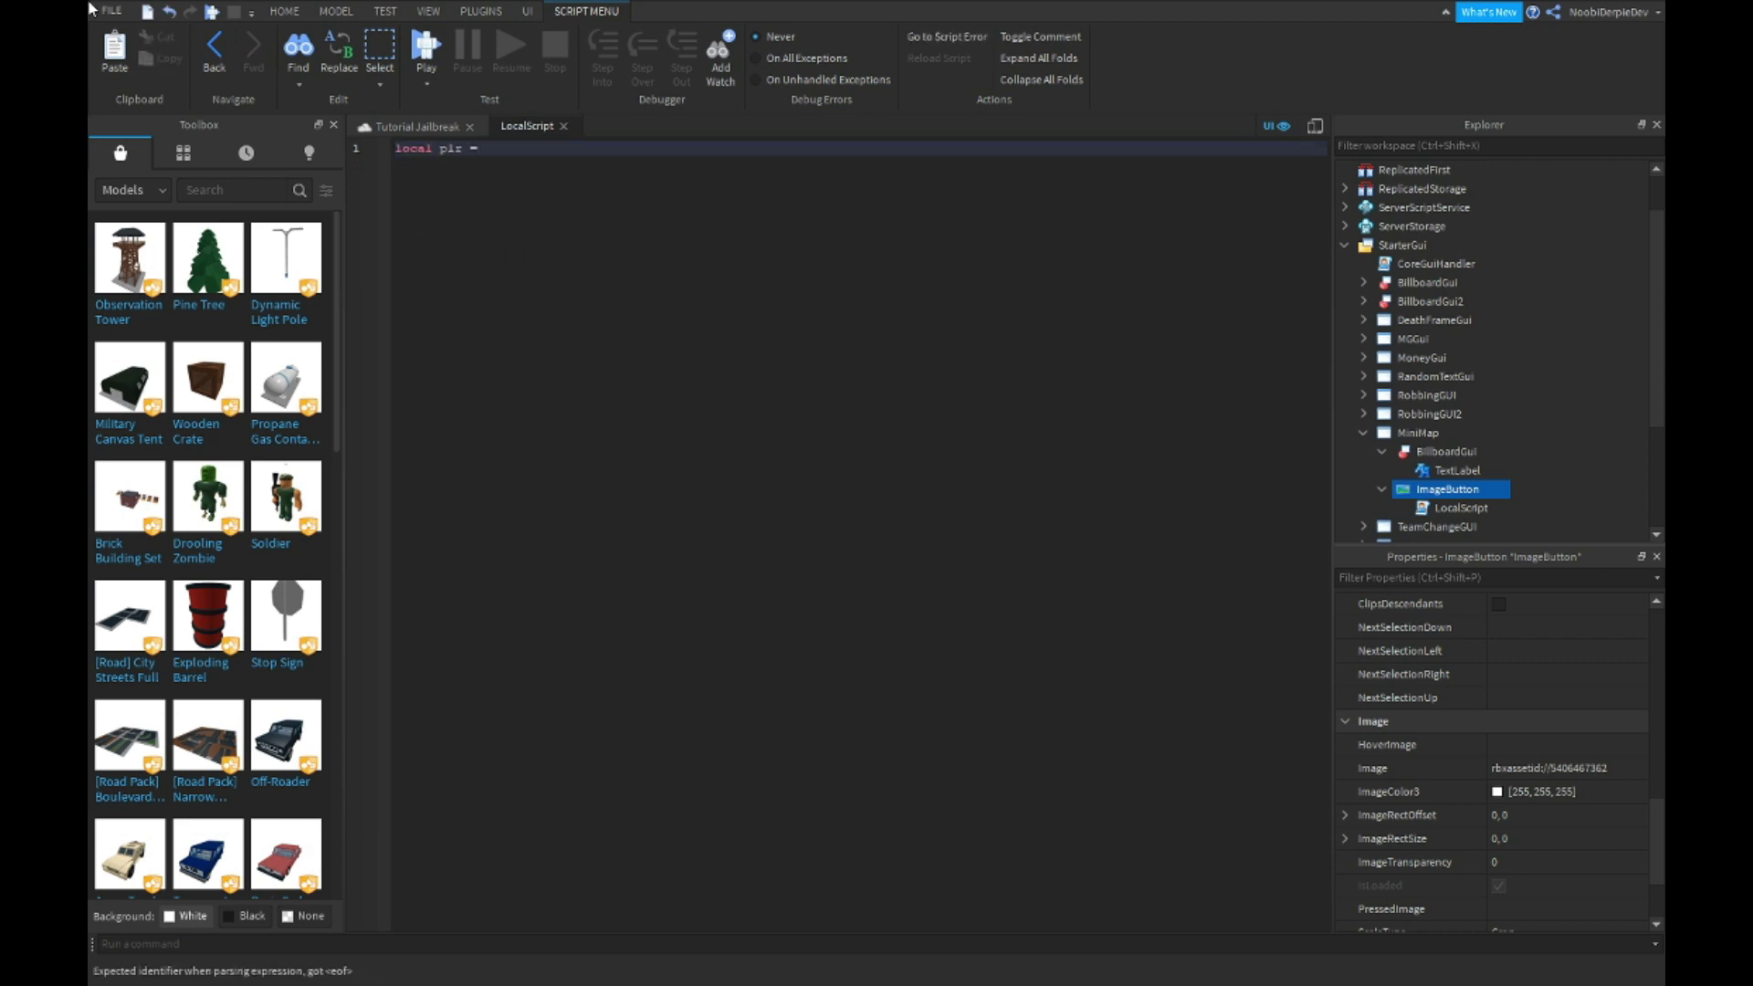
type("game.Players.LocalPlayer")
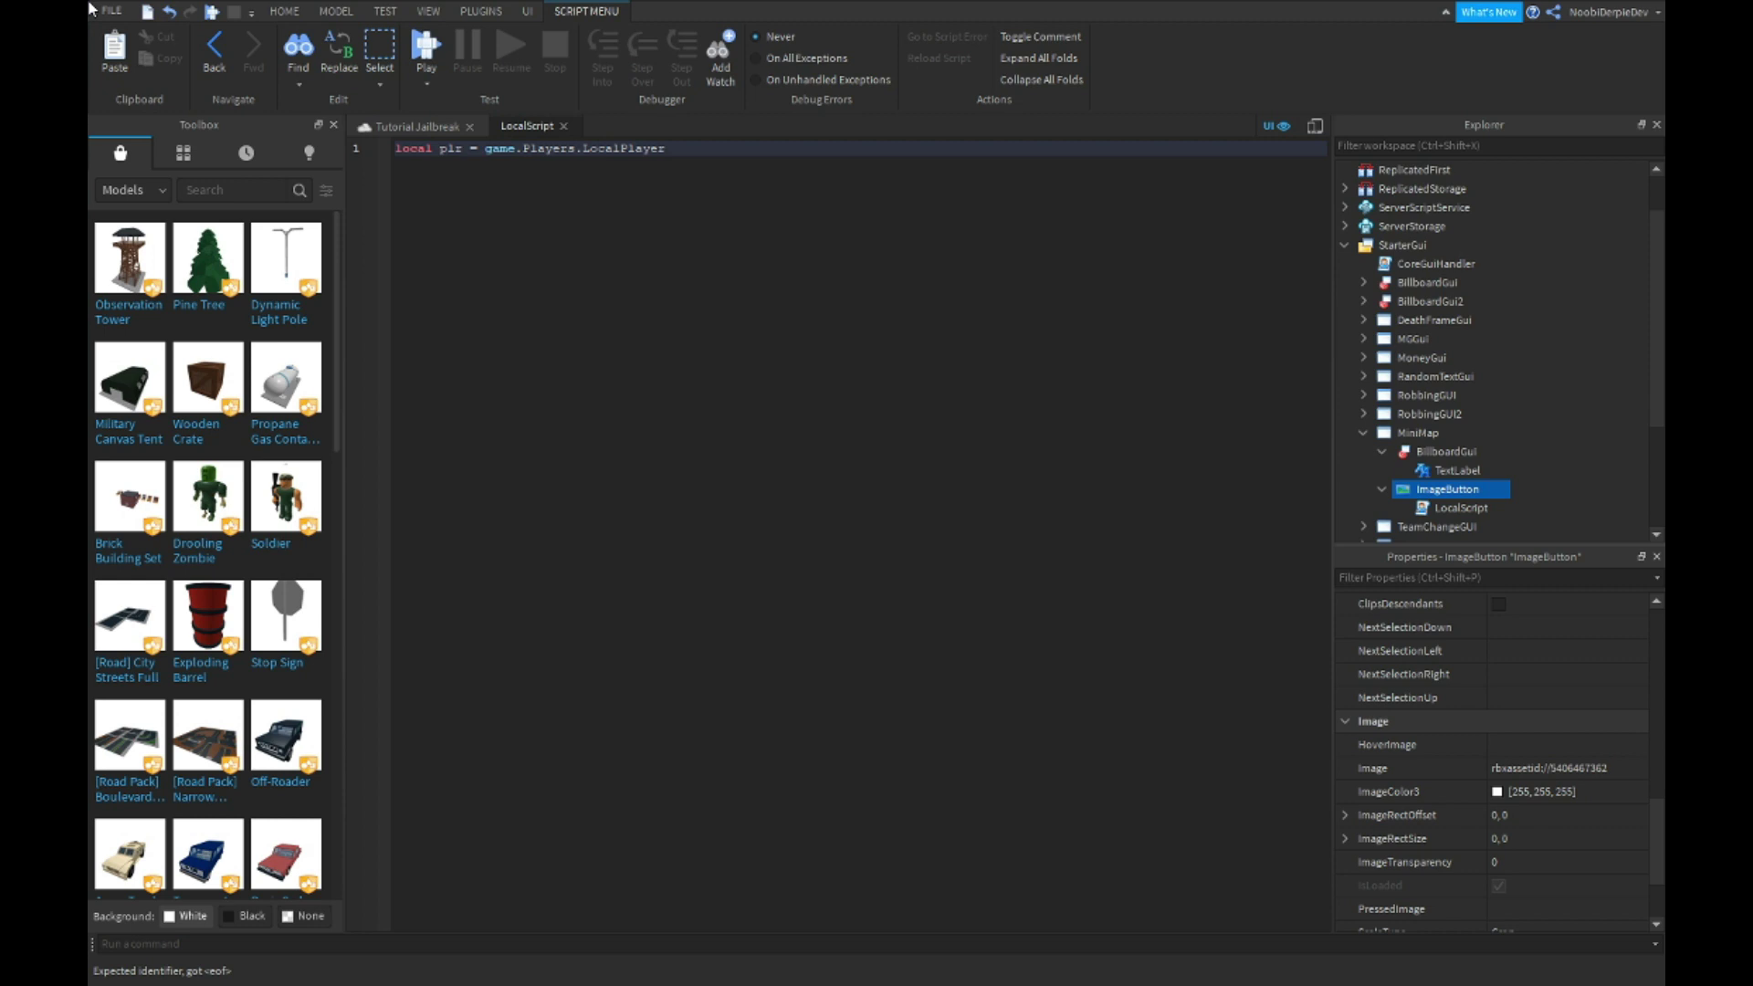
key("Return")
type("local ch")
type("= game")
type("plr.C")
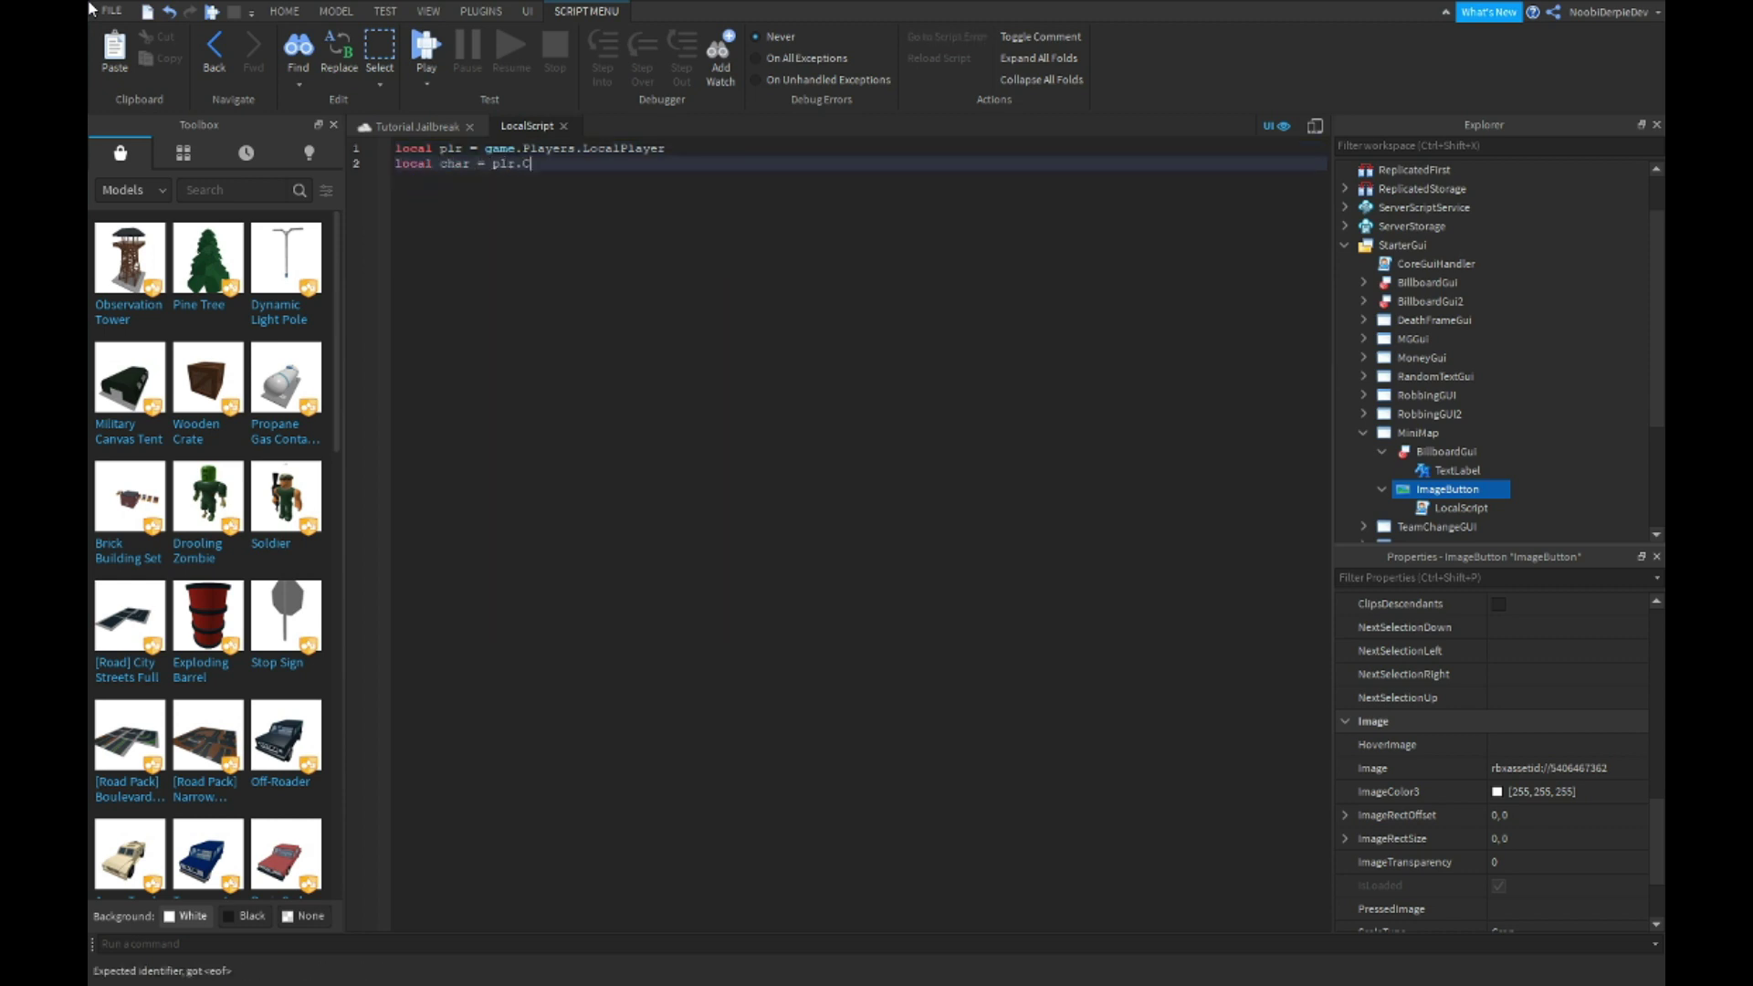
type("ter")
key("Return")
type("lo")
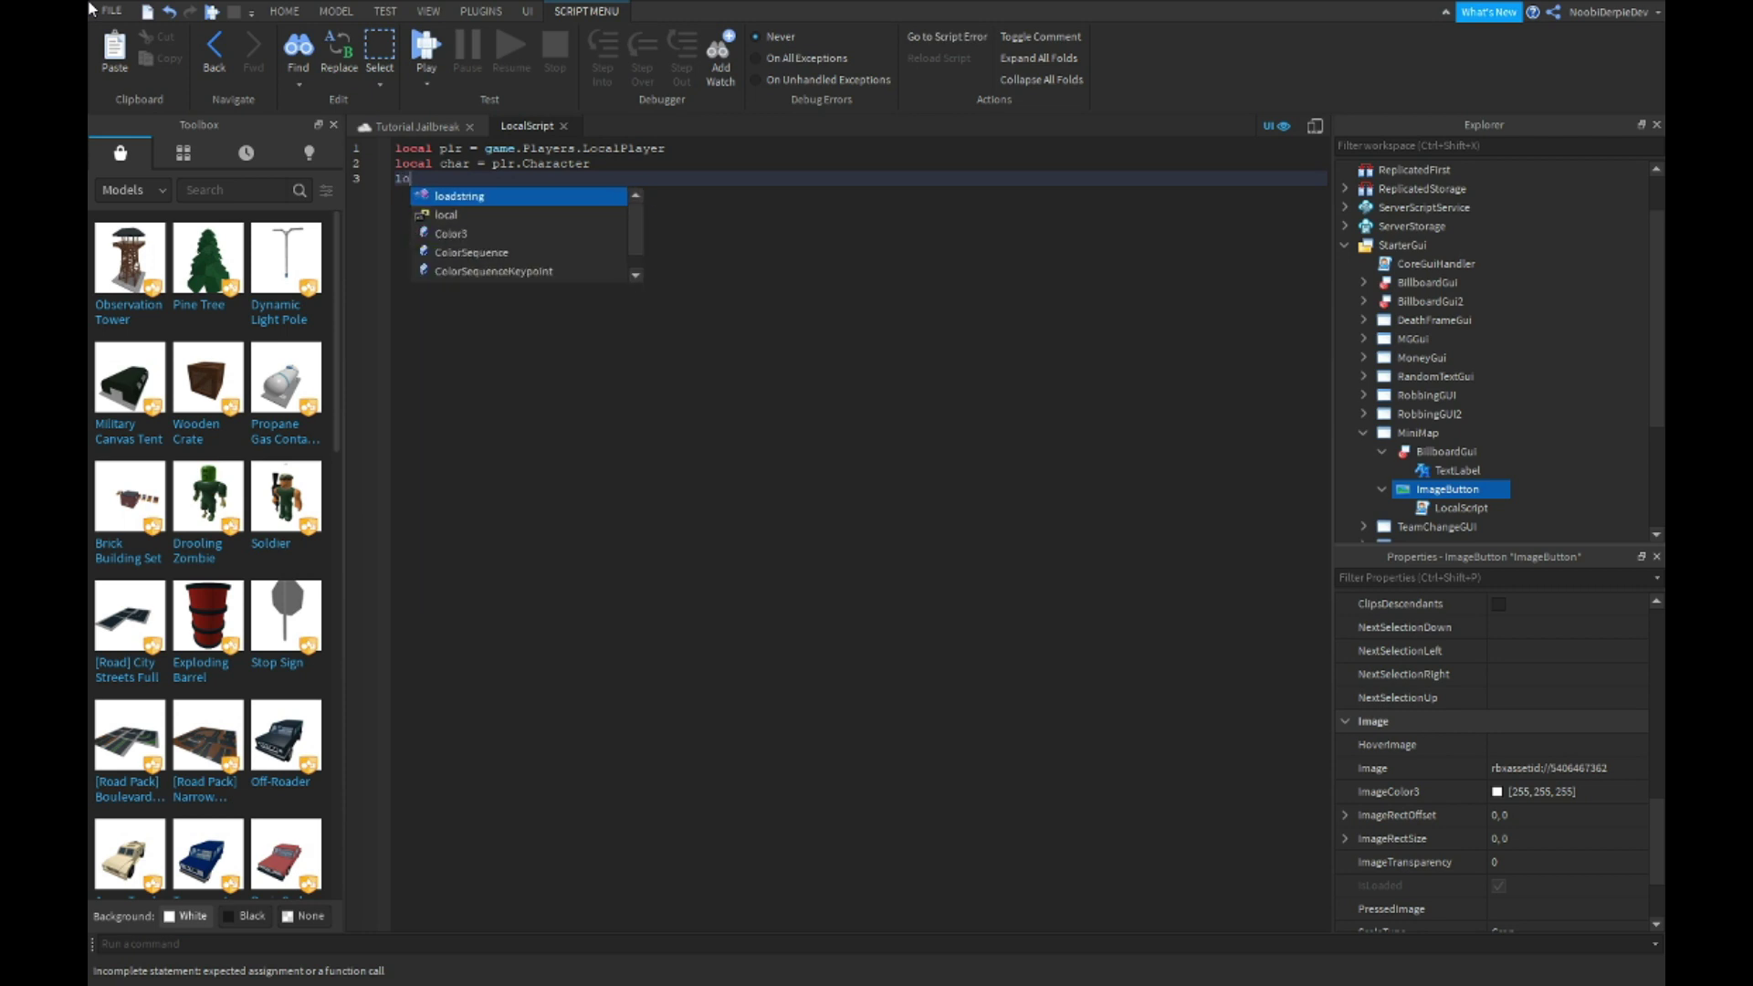
type("cal ca")
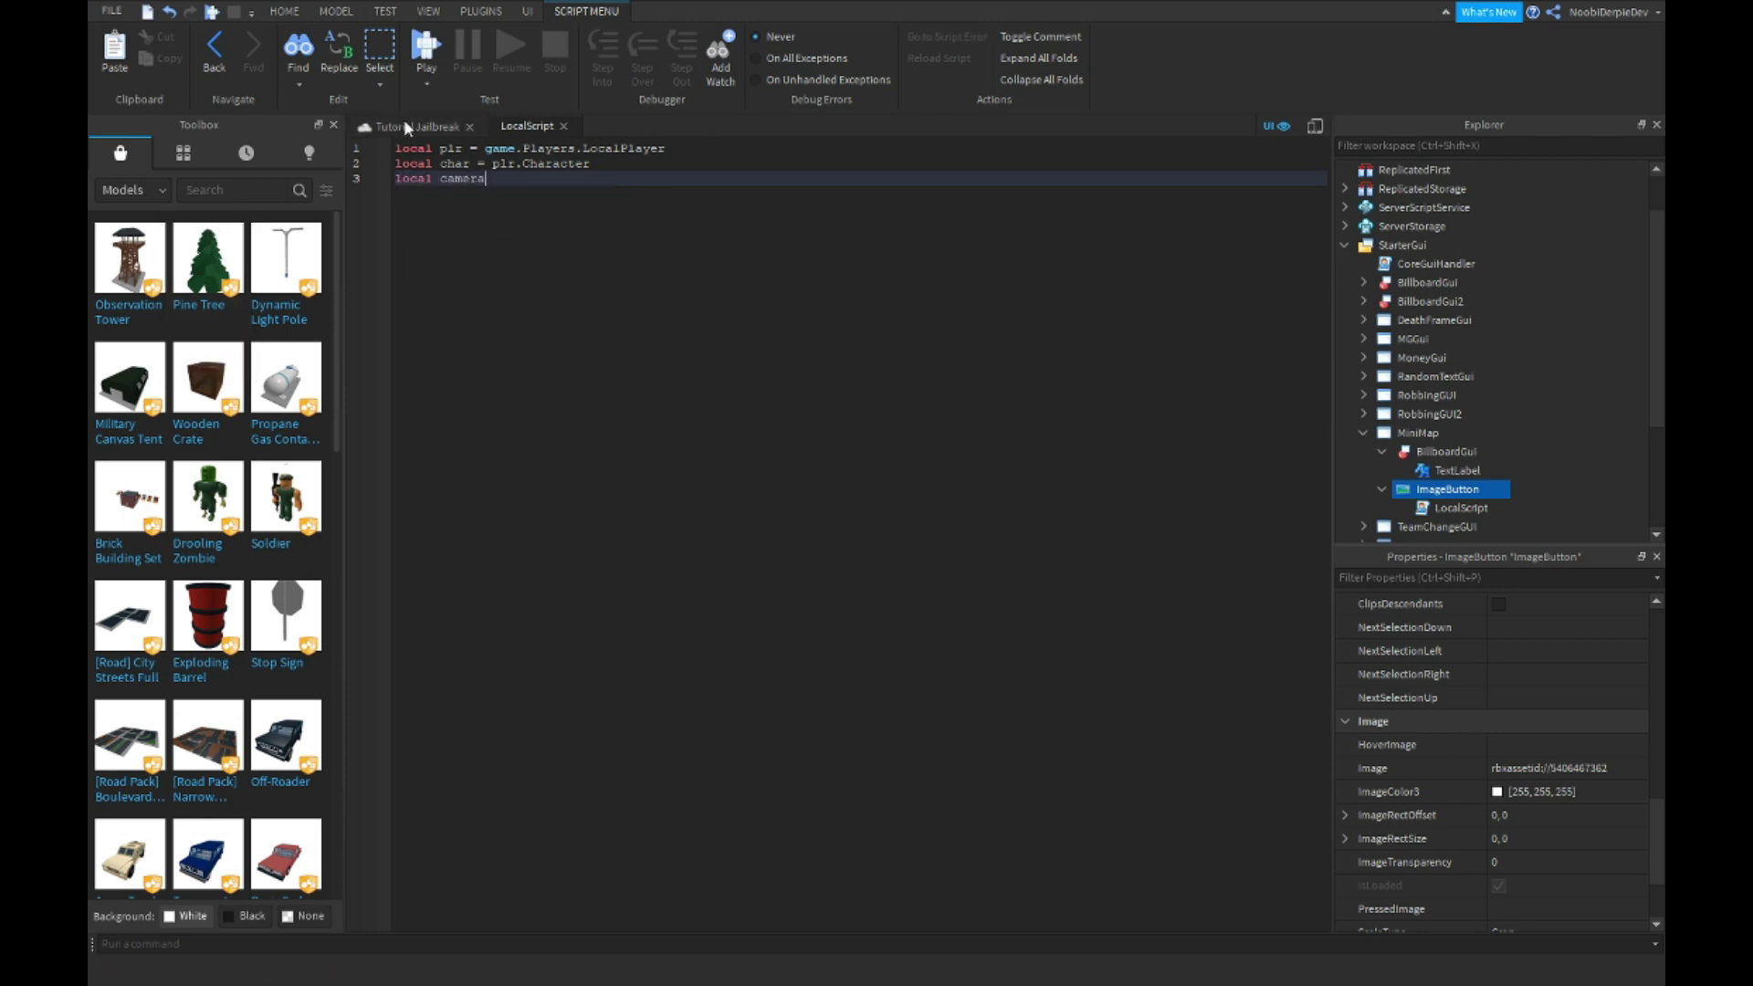
left_click(412, 125)
left_click(605, 365)
Disable the MiniMap's BillboardGui so the 'You' billboard no longer shows.
right_click_drag(603, 365, 623, 364)
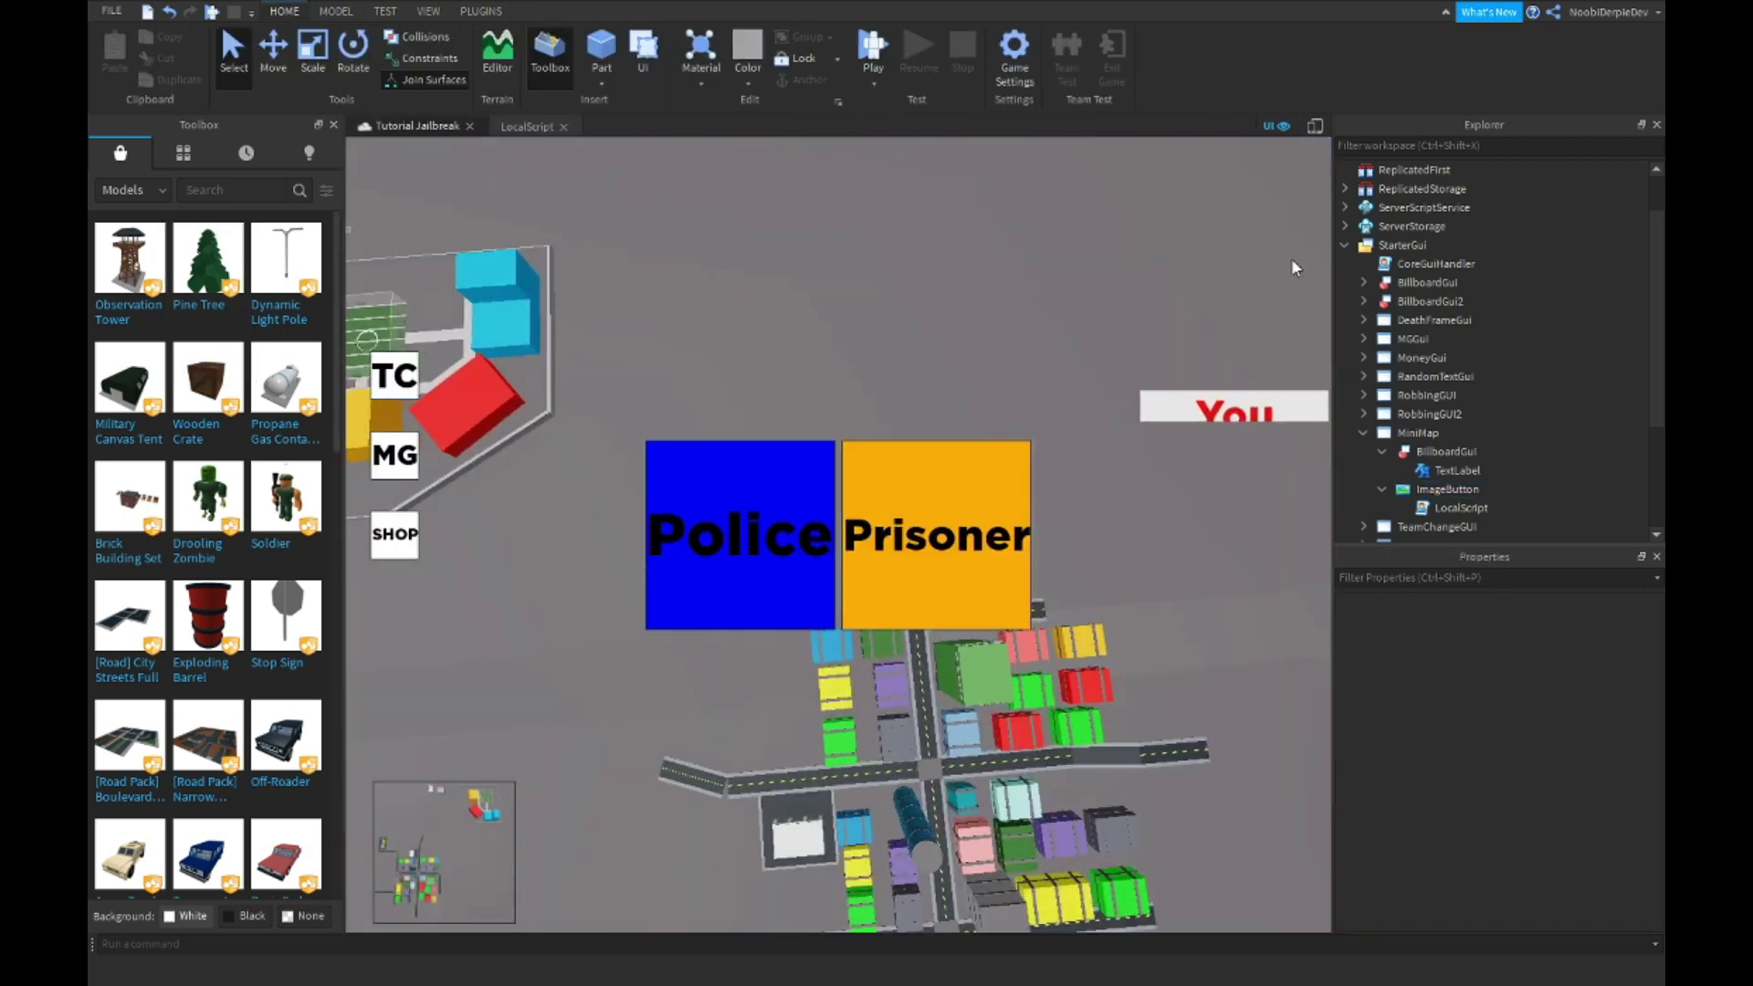
left_click(1274, 128)
right_click_drag(1164, 302, 1186, 365)
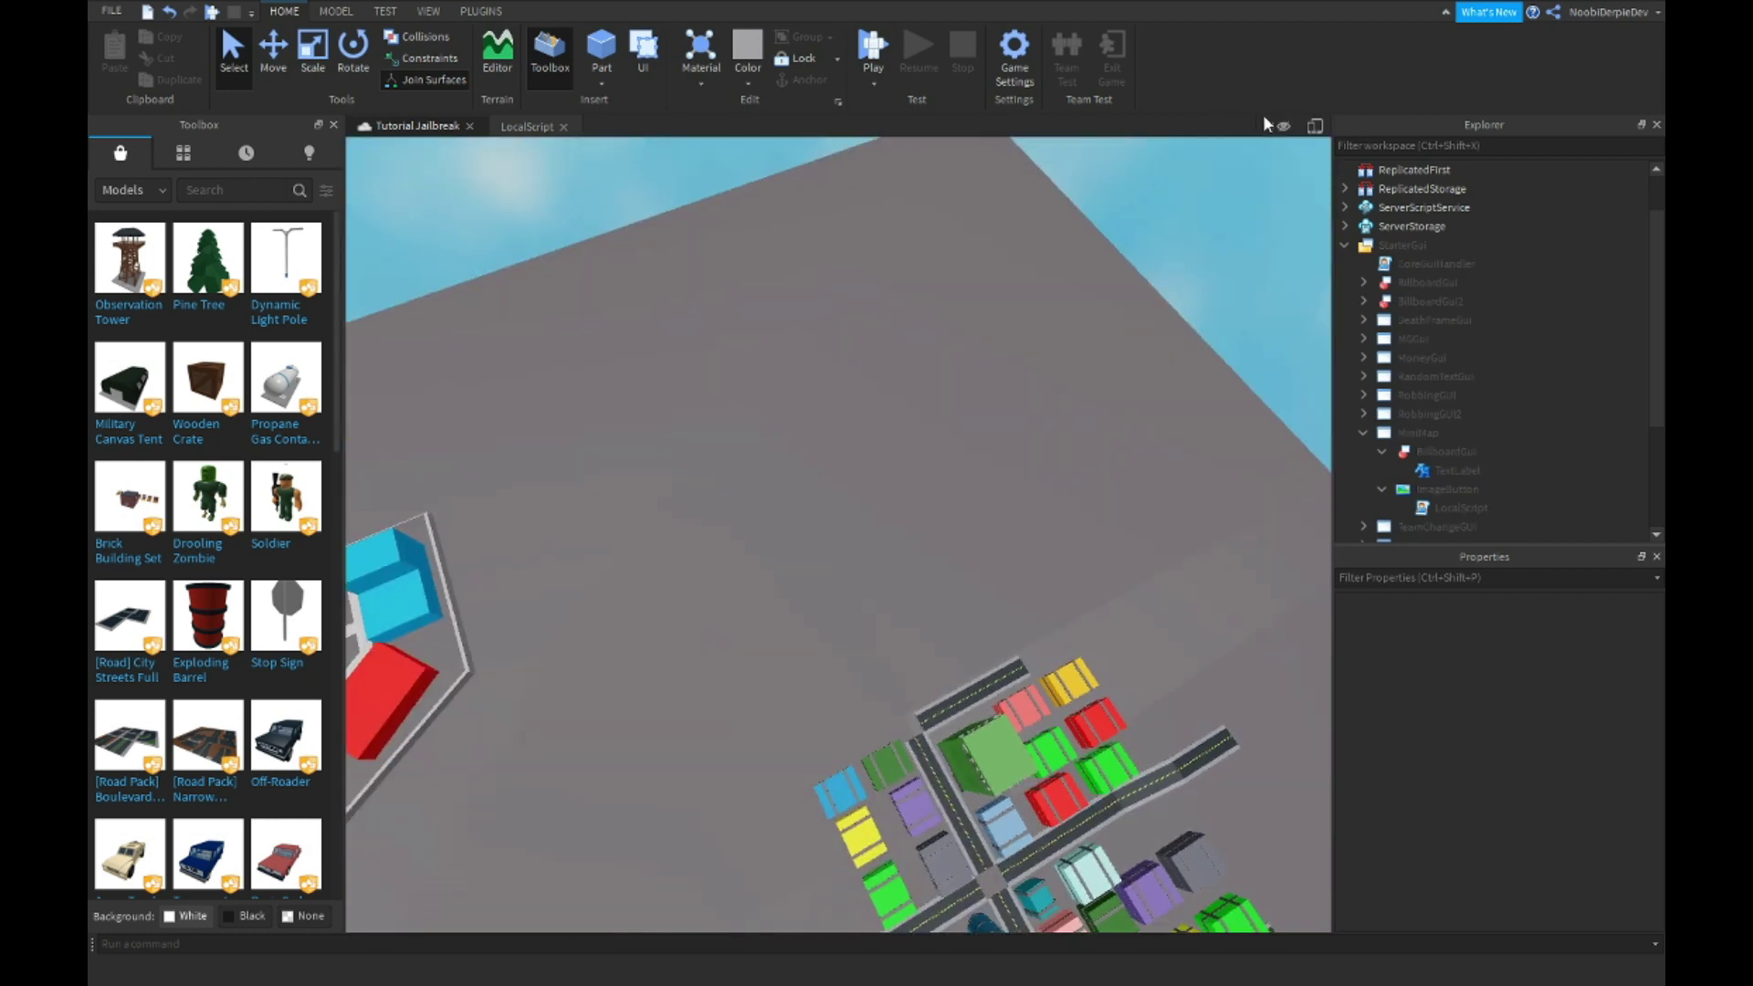
left_click(1270, 125)
left_click(1444, 451)
scroll(1543, 780, "down", 5)
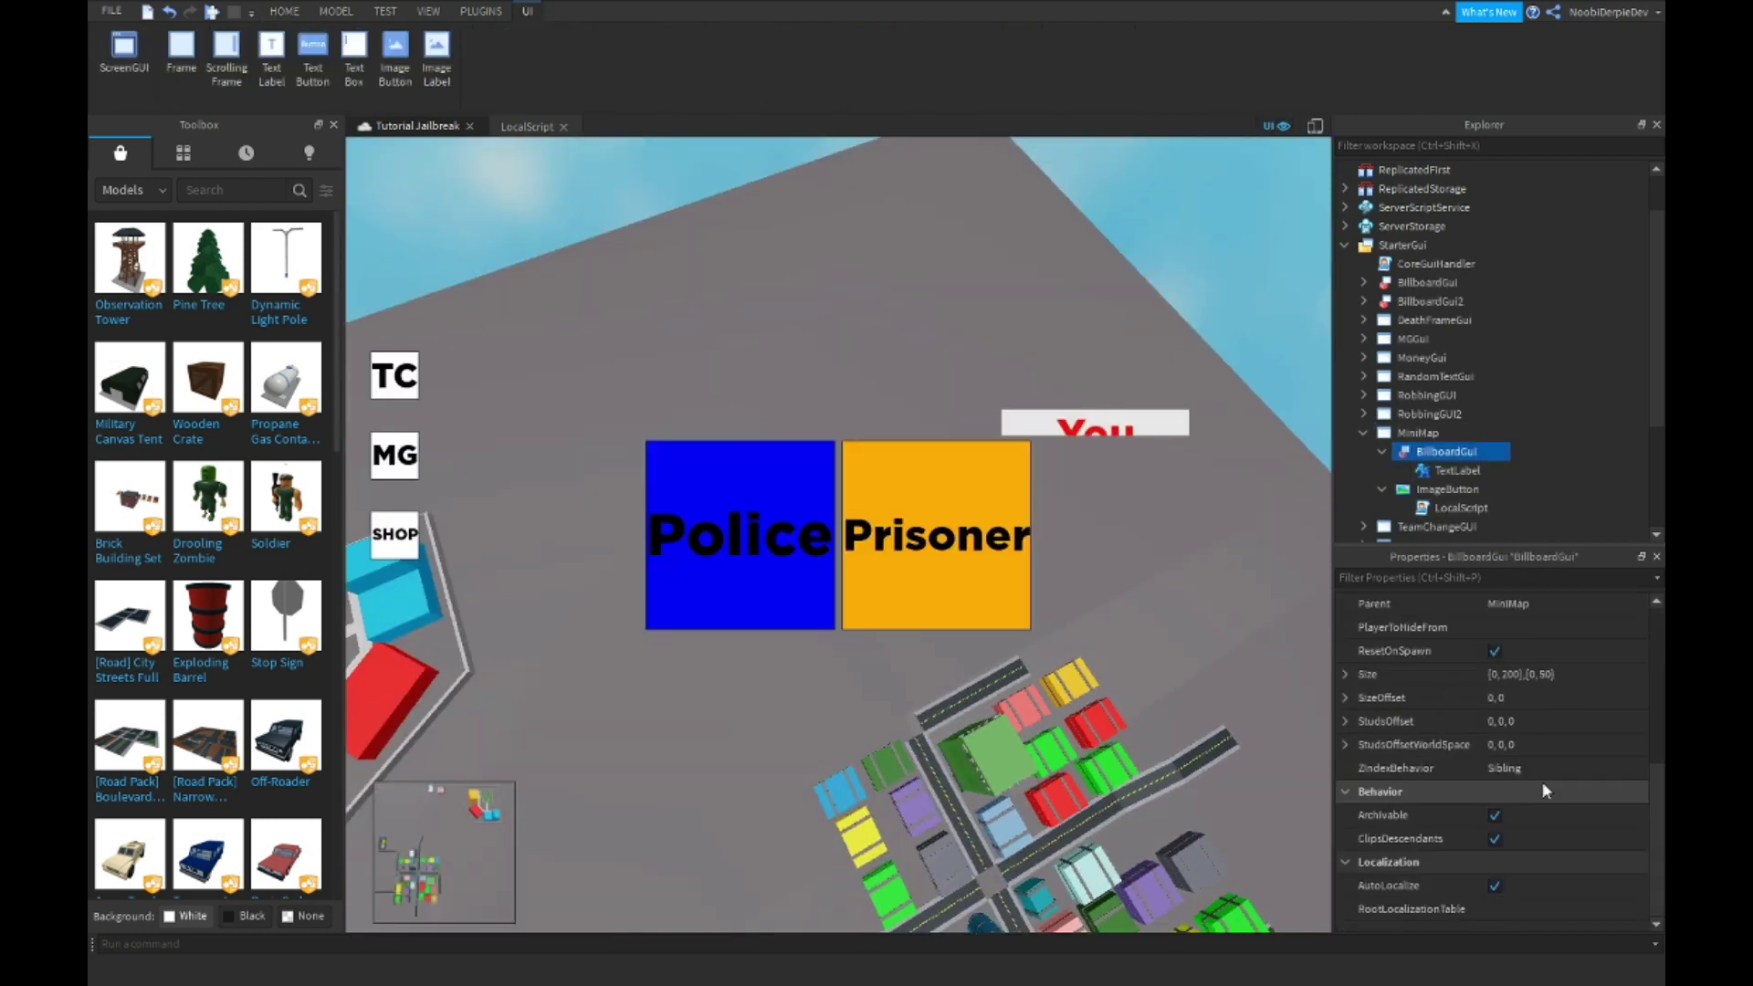
scroll(1527, 722, "up", 3)
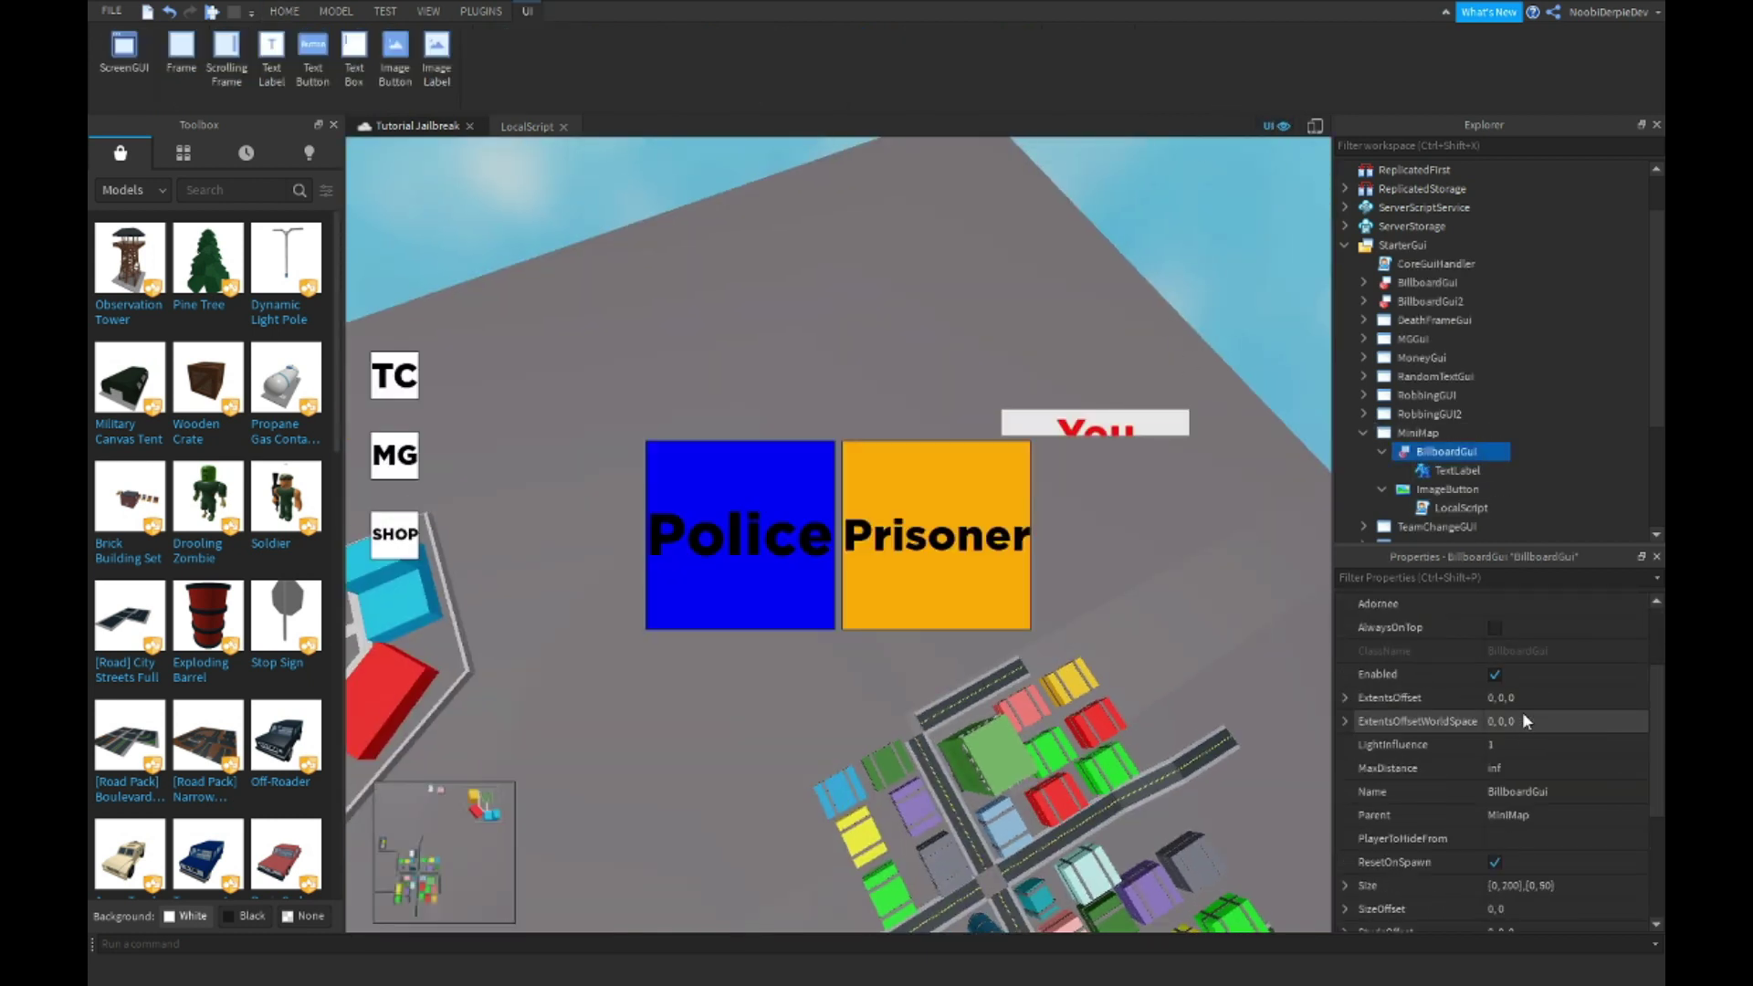
left_click(1494, 675)
Set the billboard TextLabel's BackgroundTransparency to 1.
left_click(1273, 530)
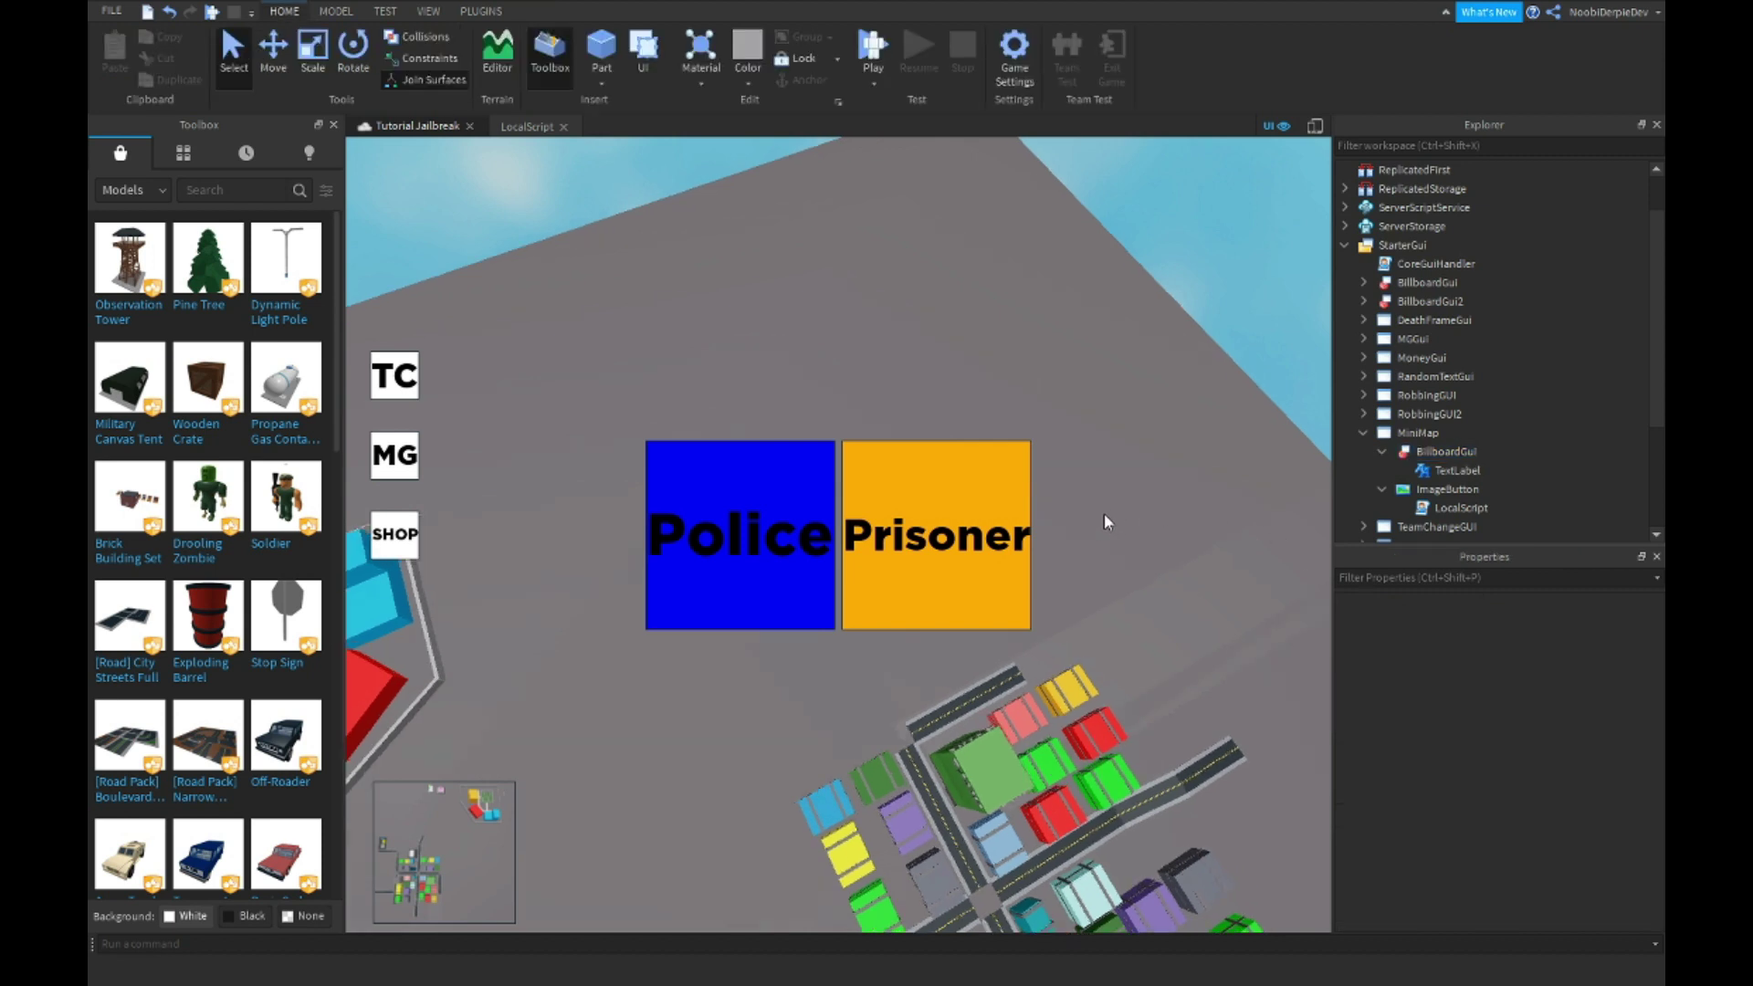
right_click_drag(1104, 513, 1097, 518)
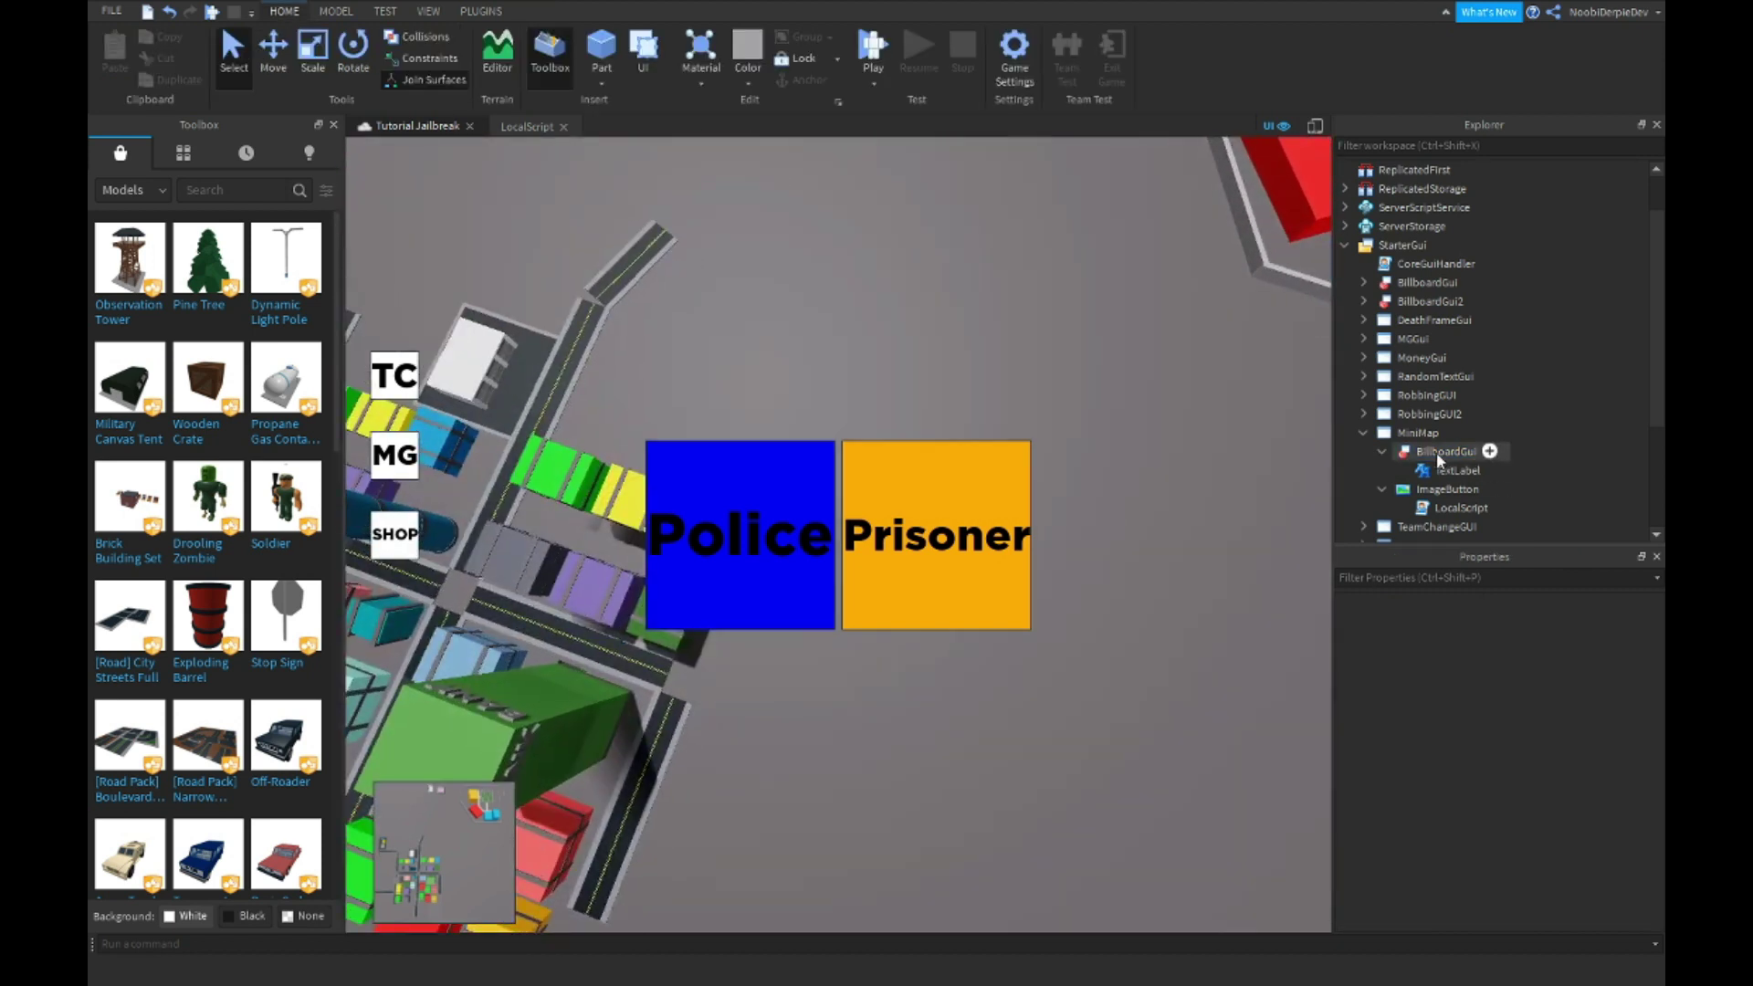
left_click(1446, 450)
scroll(1536, 767, "down", 5)
scroll(1532, 790, "up", 5)
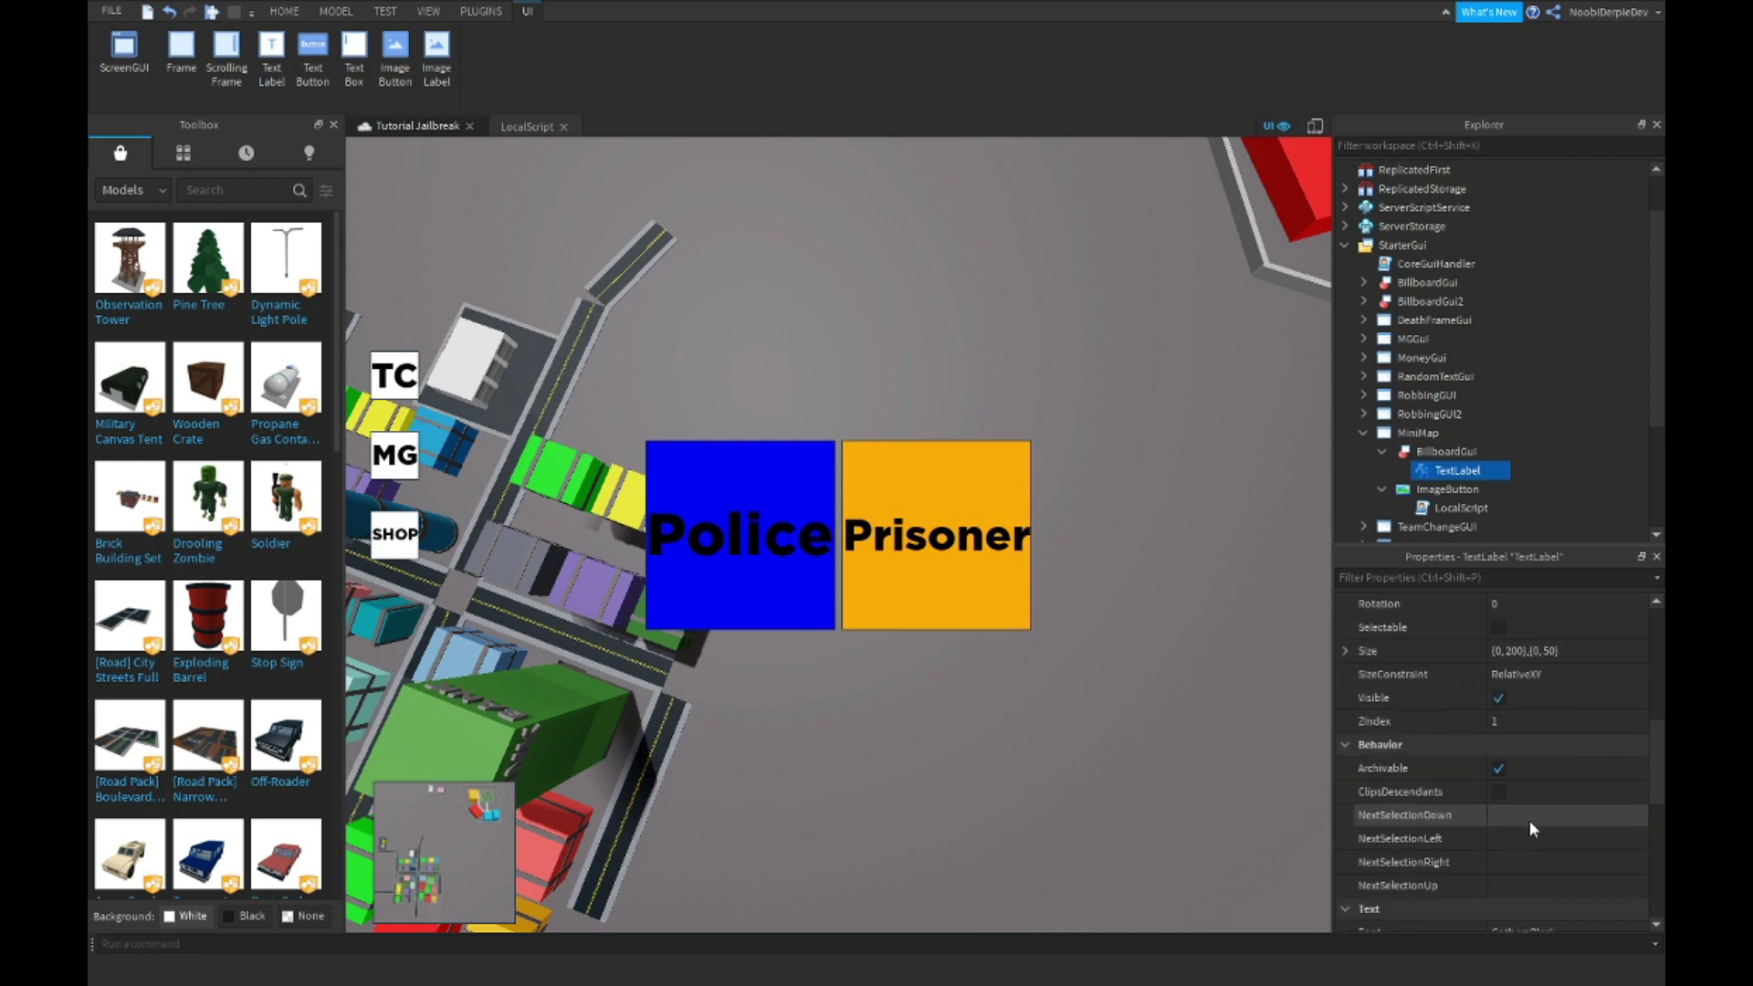
left_click(1522, 795)
type("1")
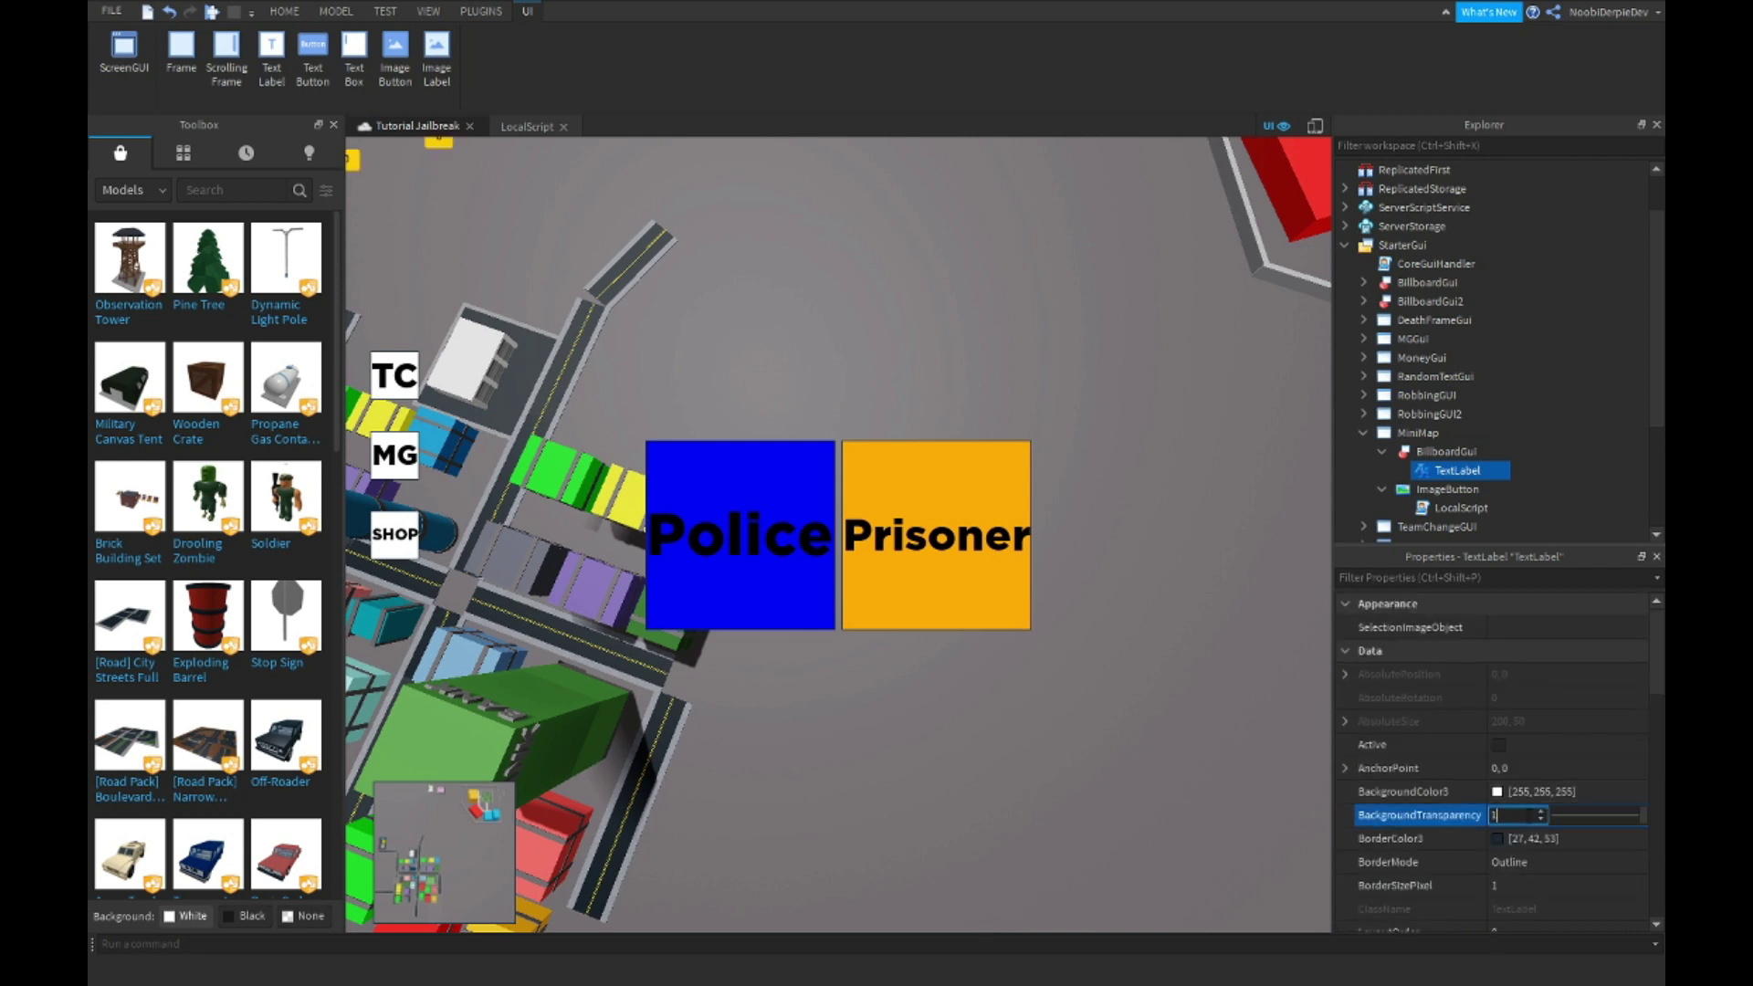
key("Return")
right_click_drag(713, 480, 1016, 518)
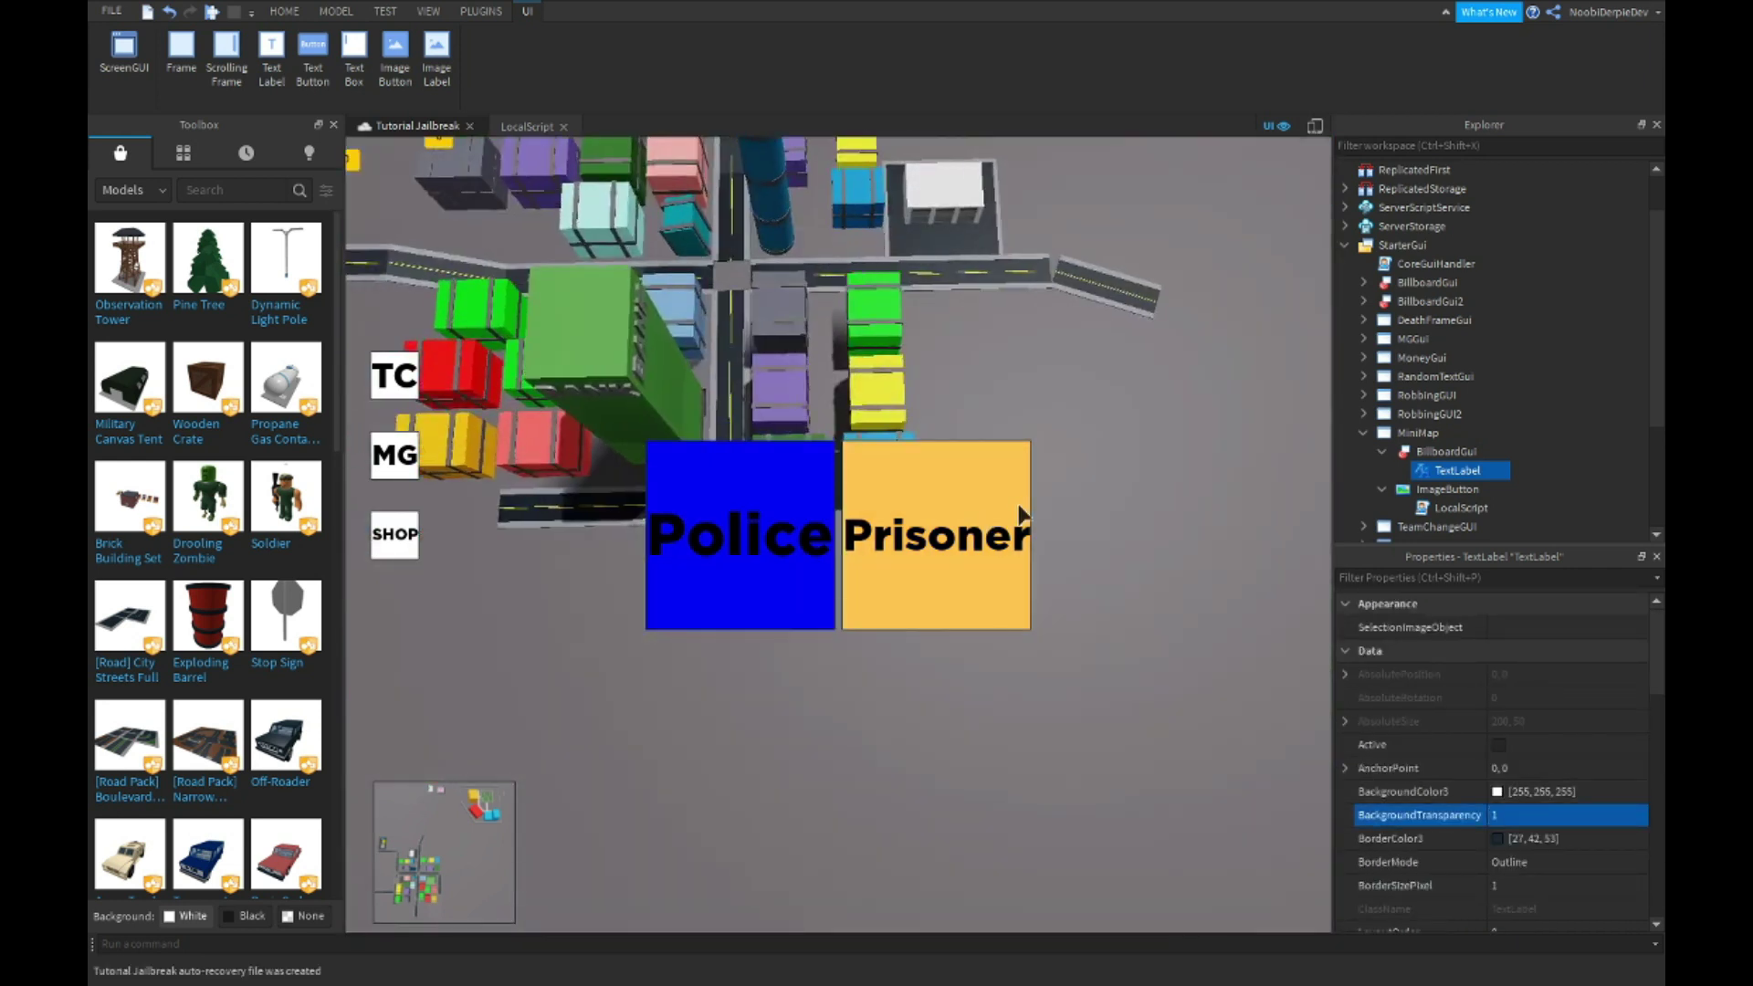
key("w")
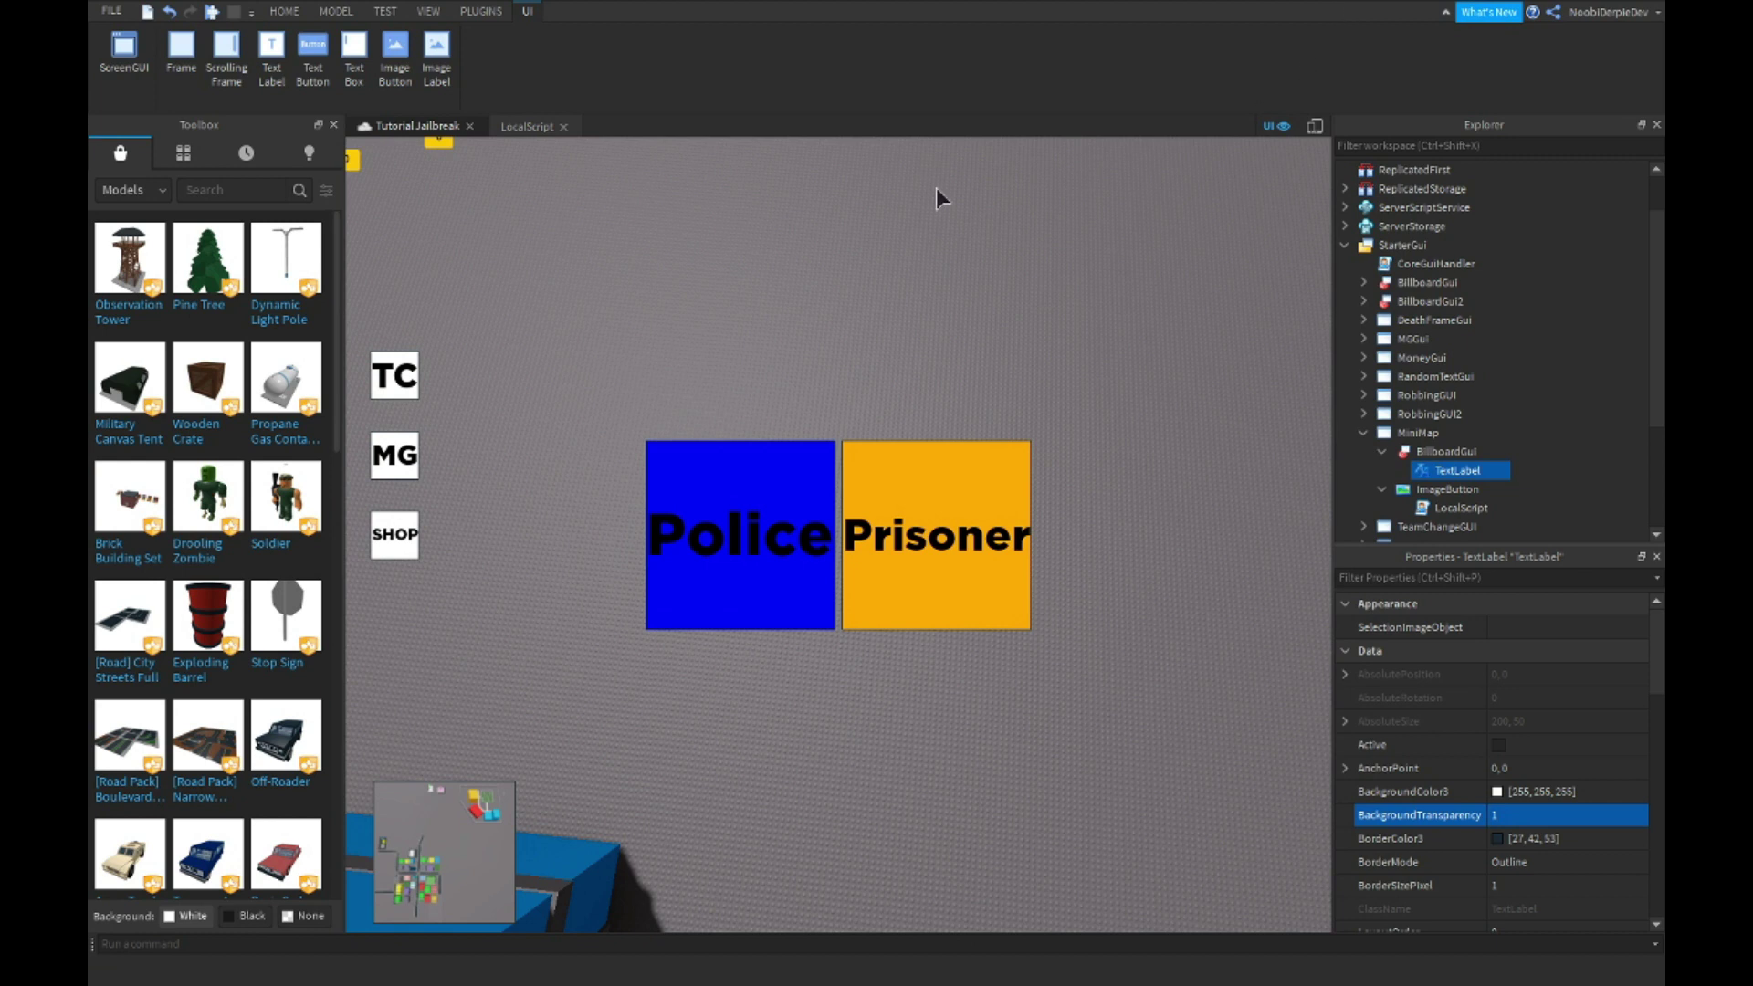
Select the small grey part and rename it CameraForMiniMap.
left_click(284, 12)
scroll(1522, 285, "up", 10)
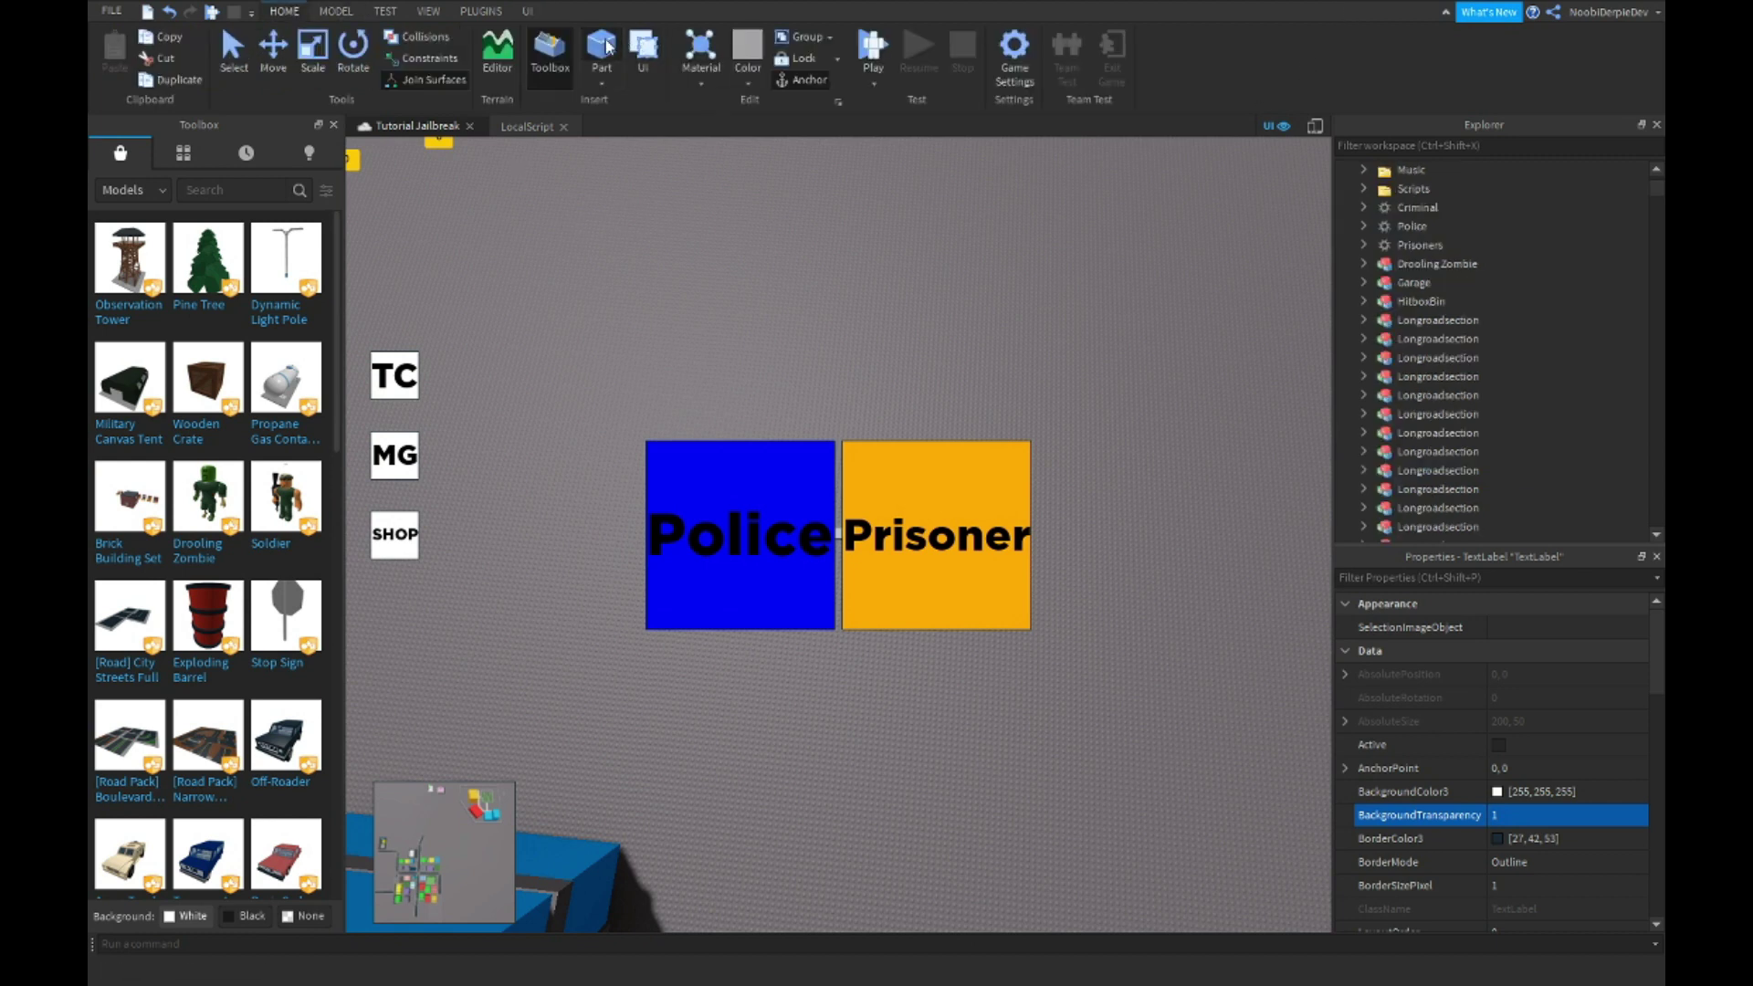
right_click_drag(1222, 285, 894, 276)
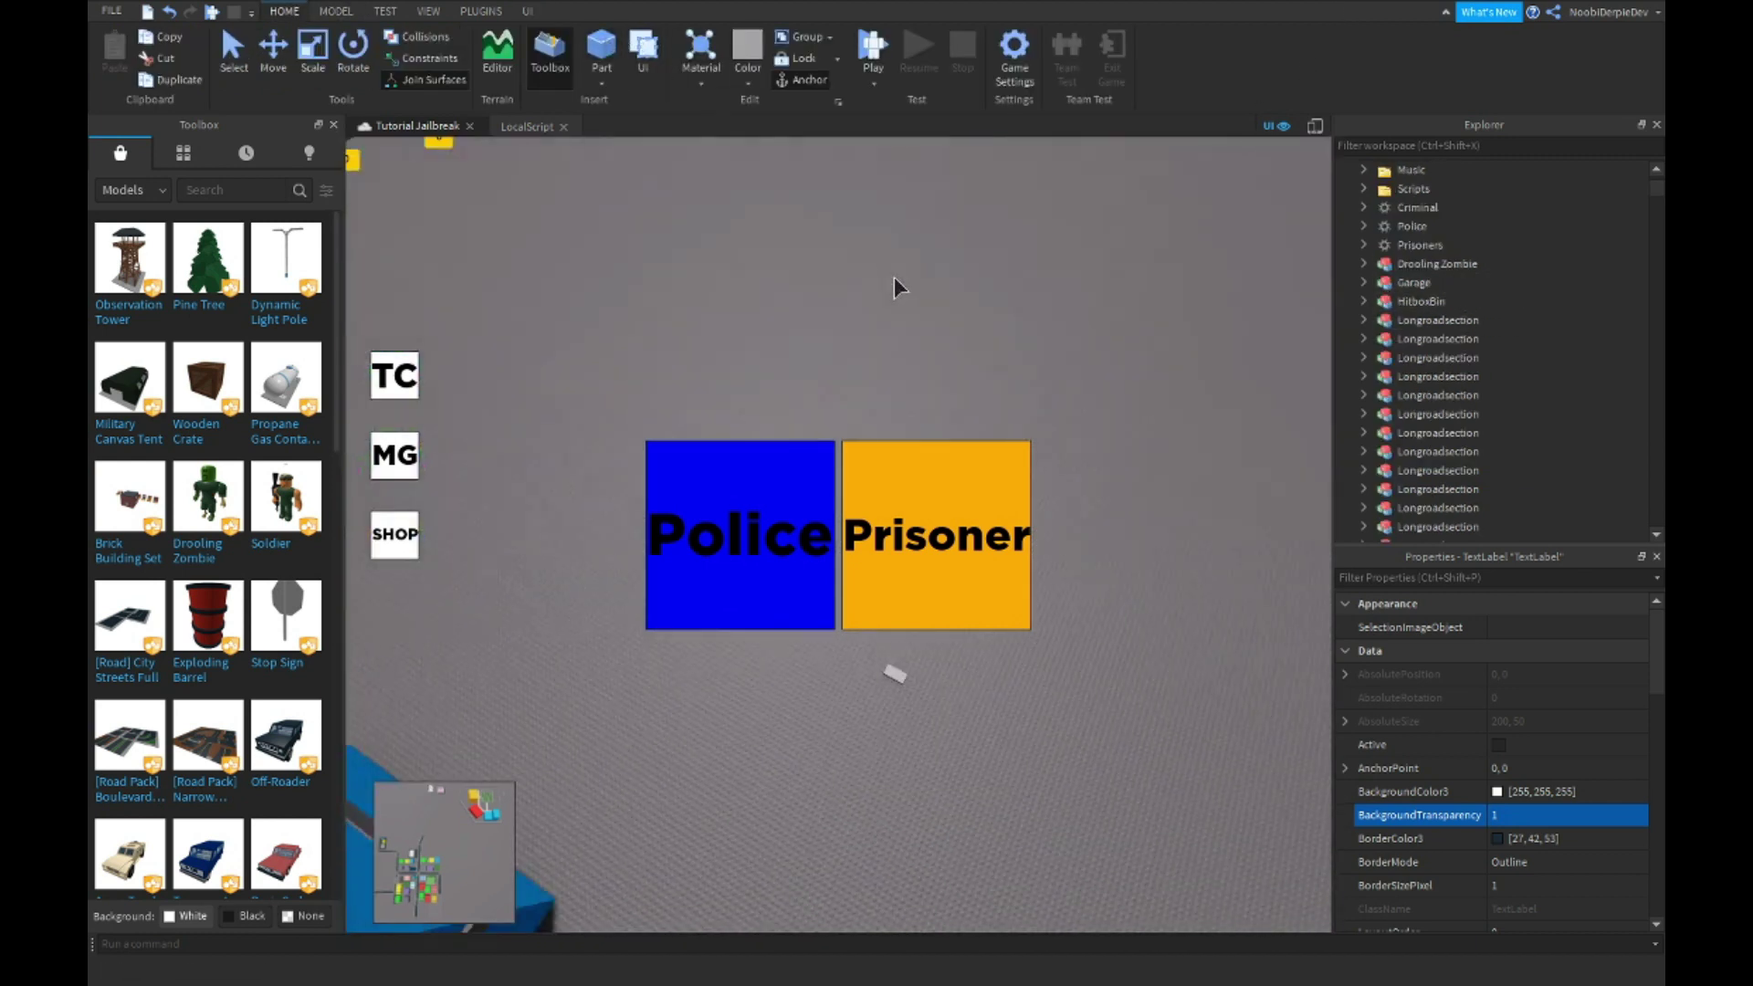
left_click(1282, 123)
right_click_drag(749, 696, 1058, 310)
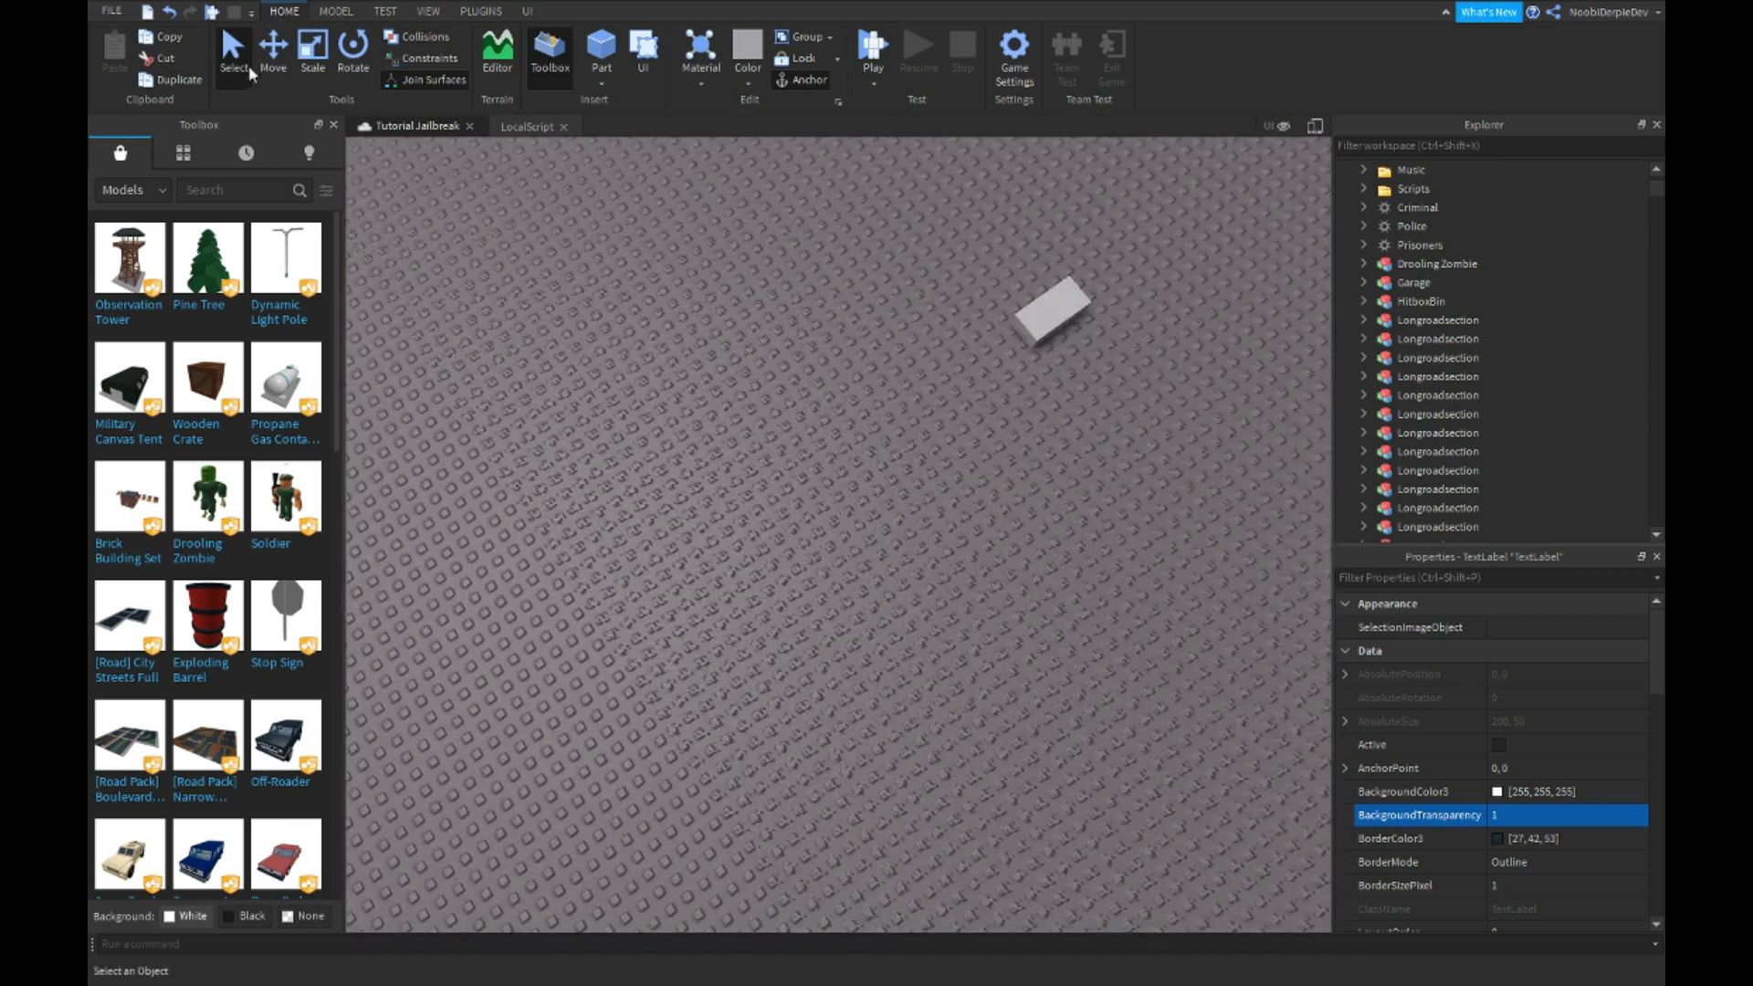
left_click(1058, 310)
scroll(1428, 408, "down", 1)
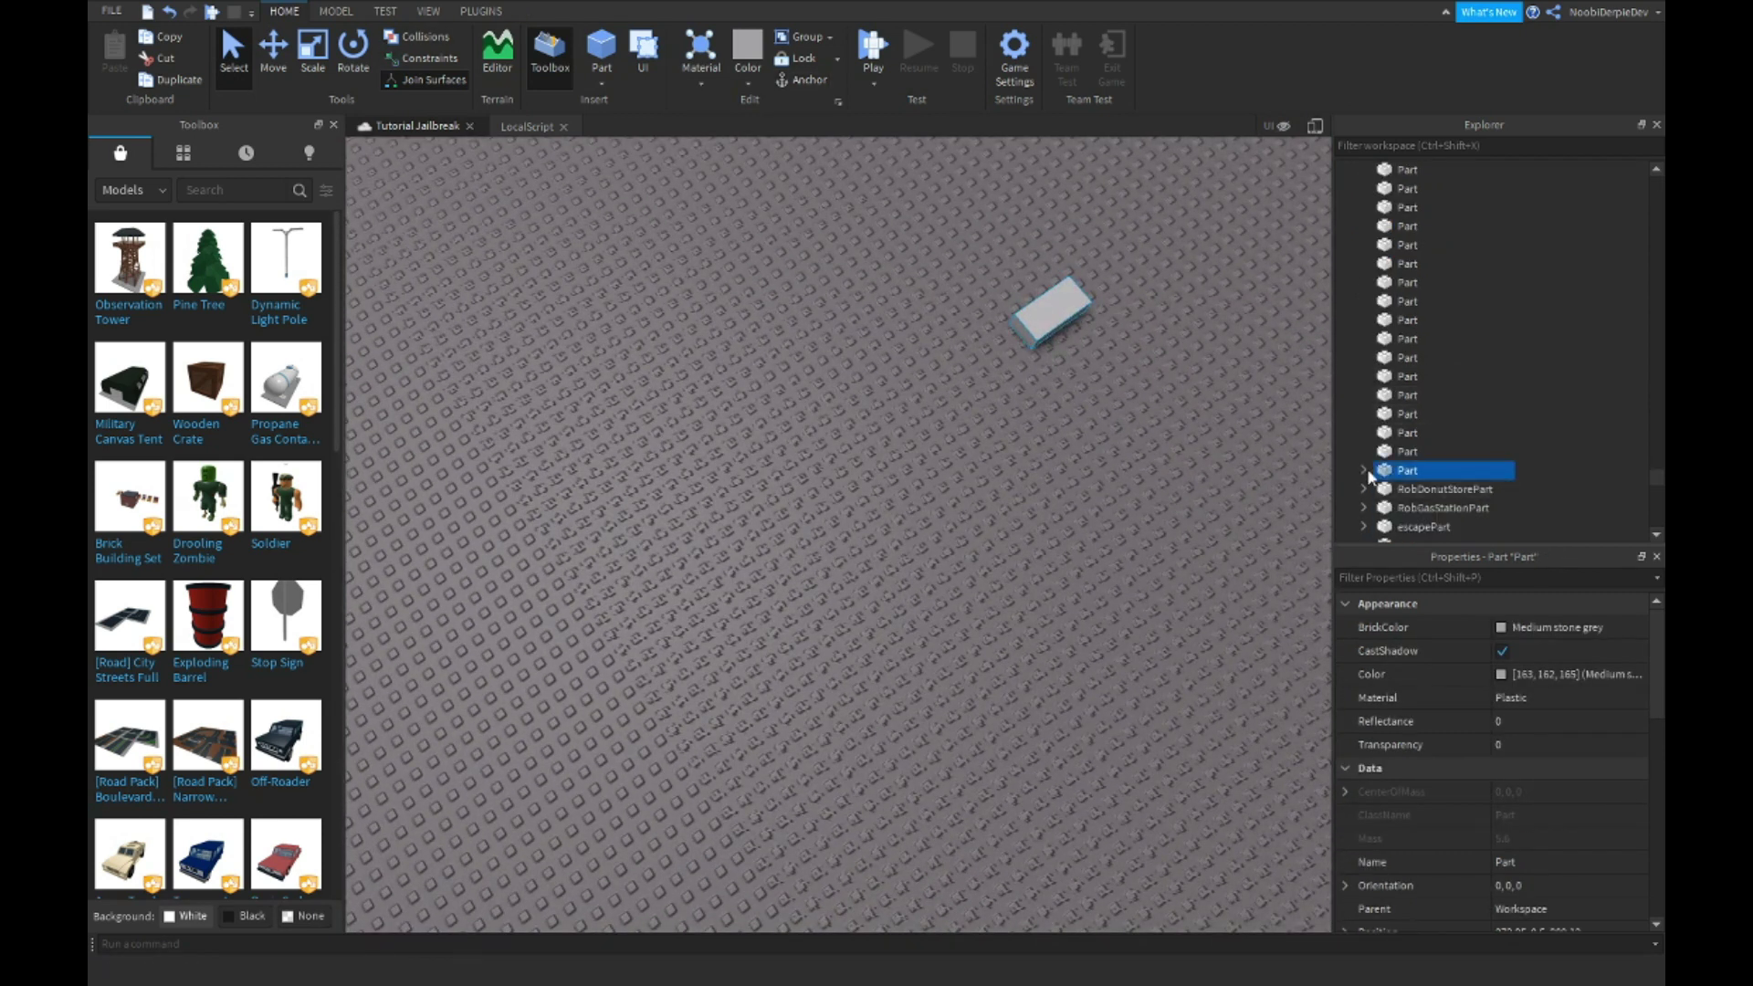
left_click(1408, 414)
left_click(1408, 470, "shift")
key("F2")
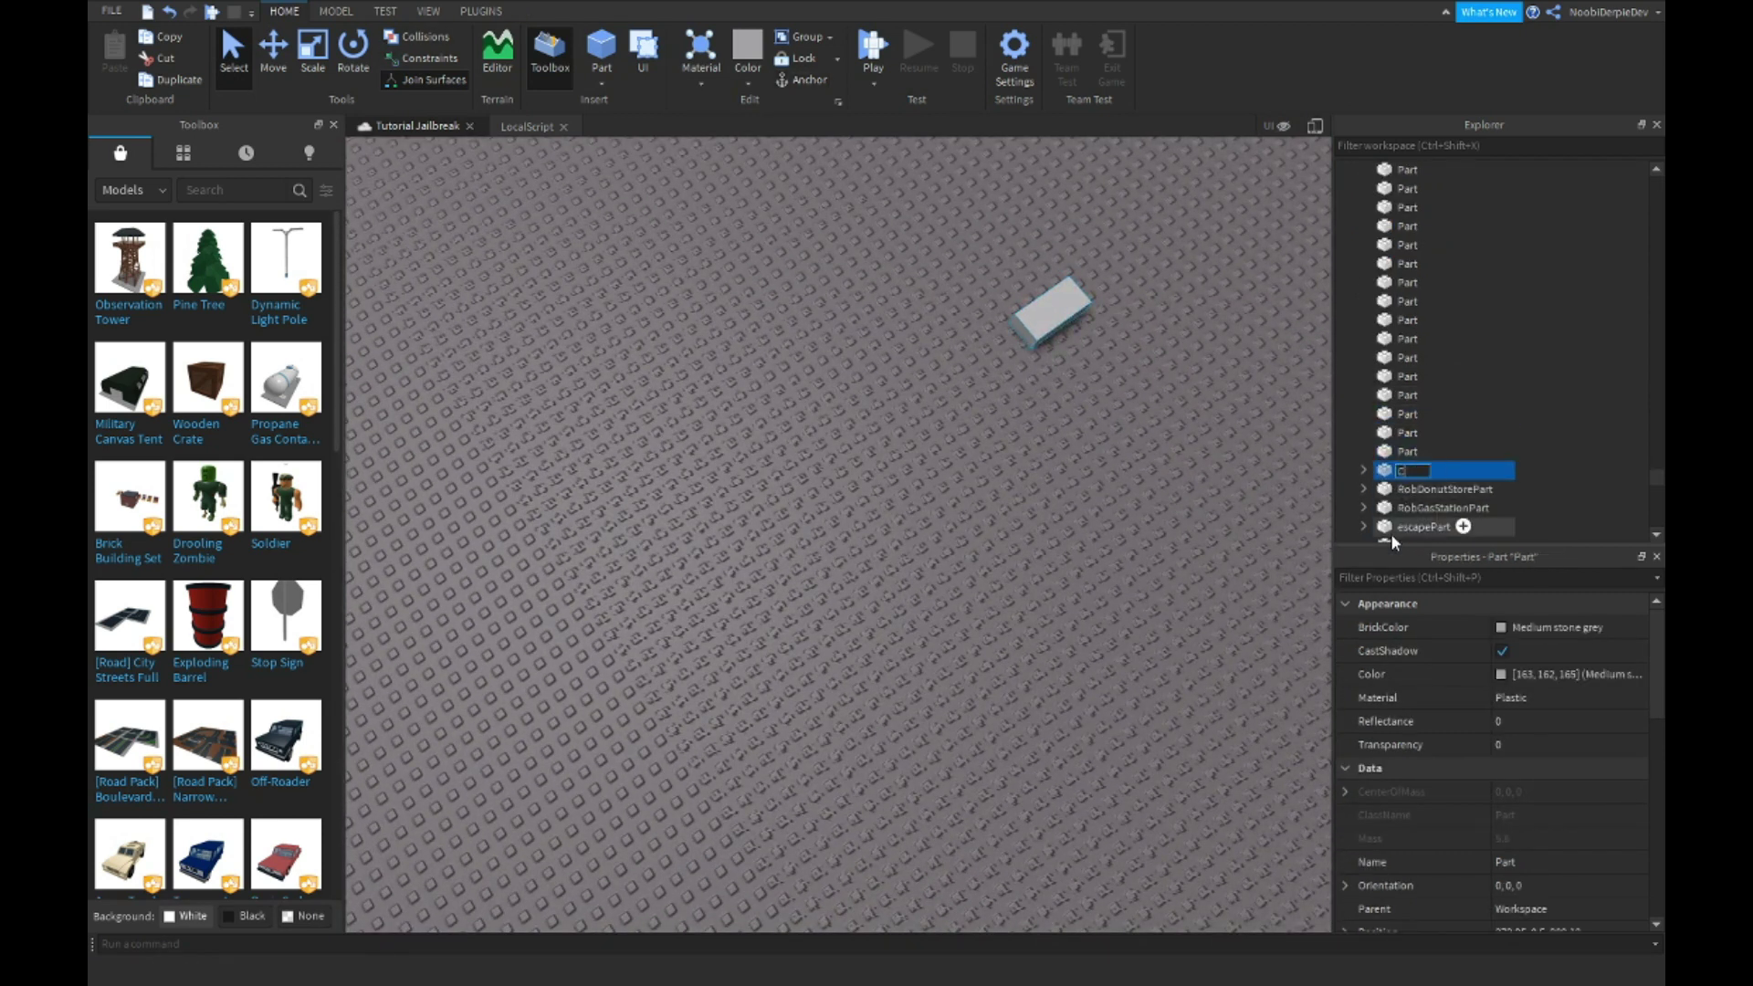
type("CameraForMiniMap")
key("Return")
scroll(1483, 607, "down", 5)
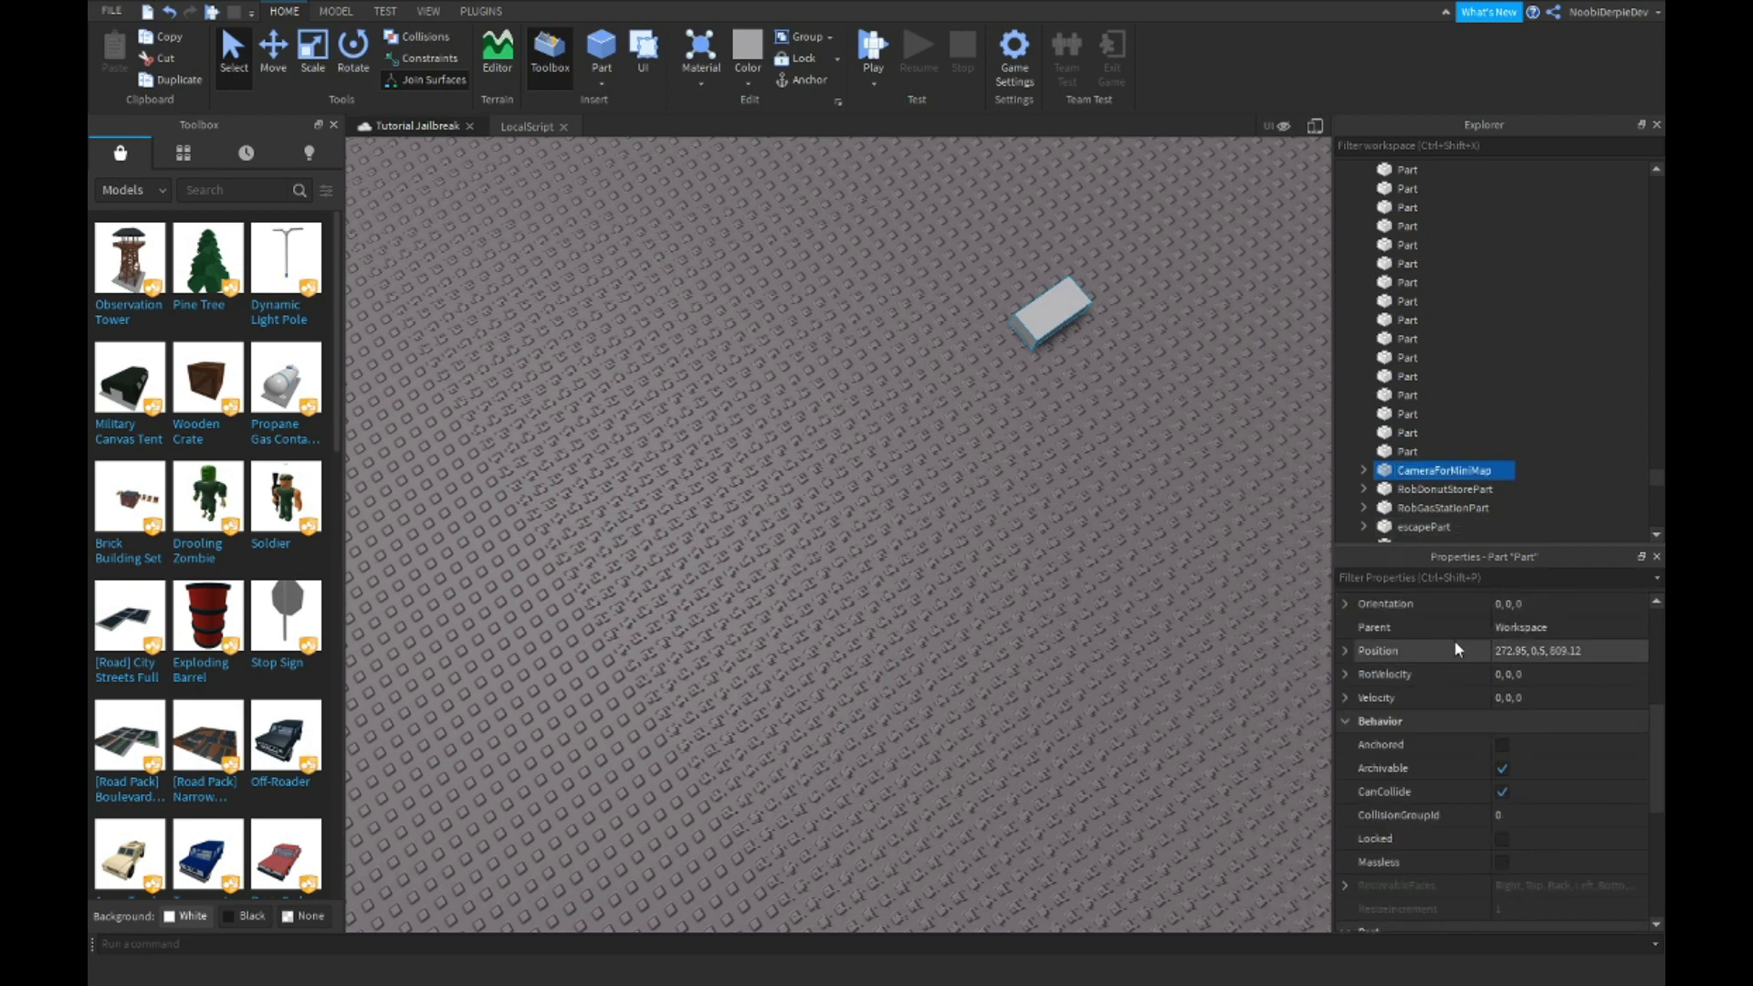
scroll(1402, 821, "down", 5)
scroll(1459, 775, "up", 5)
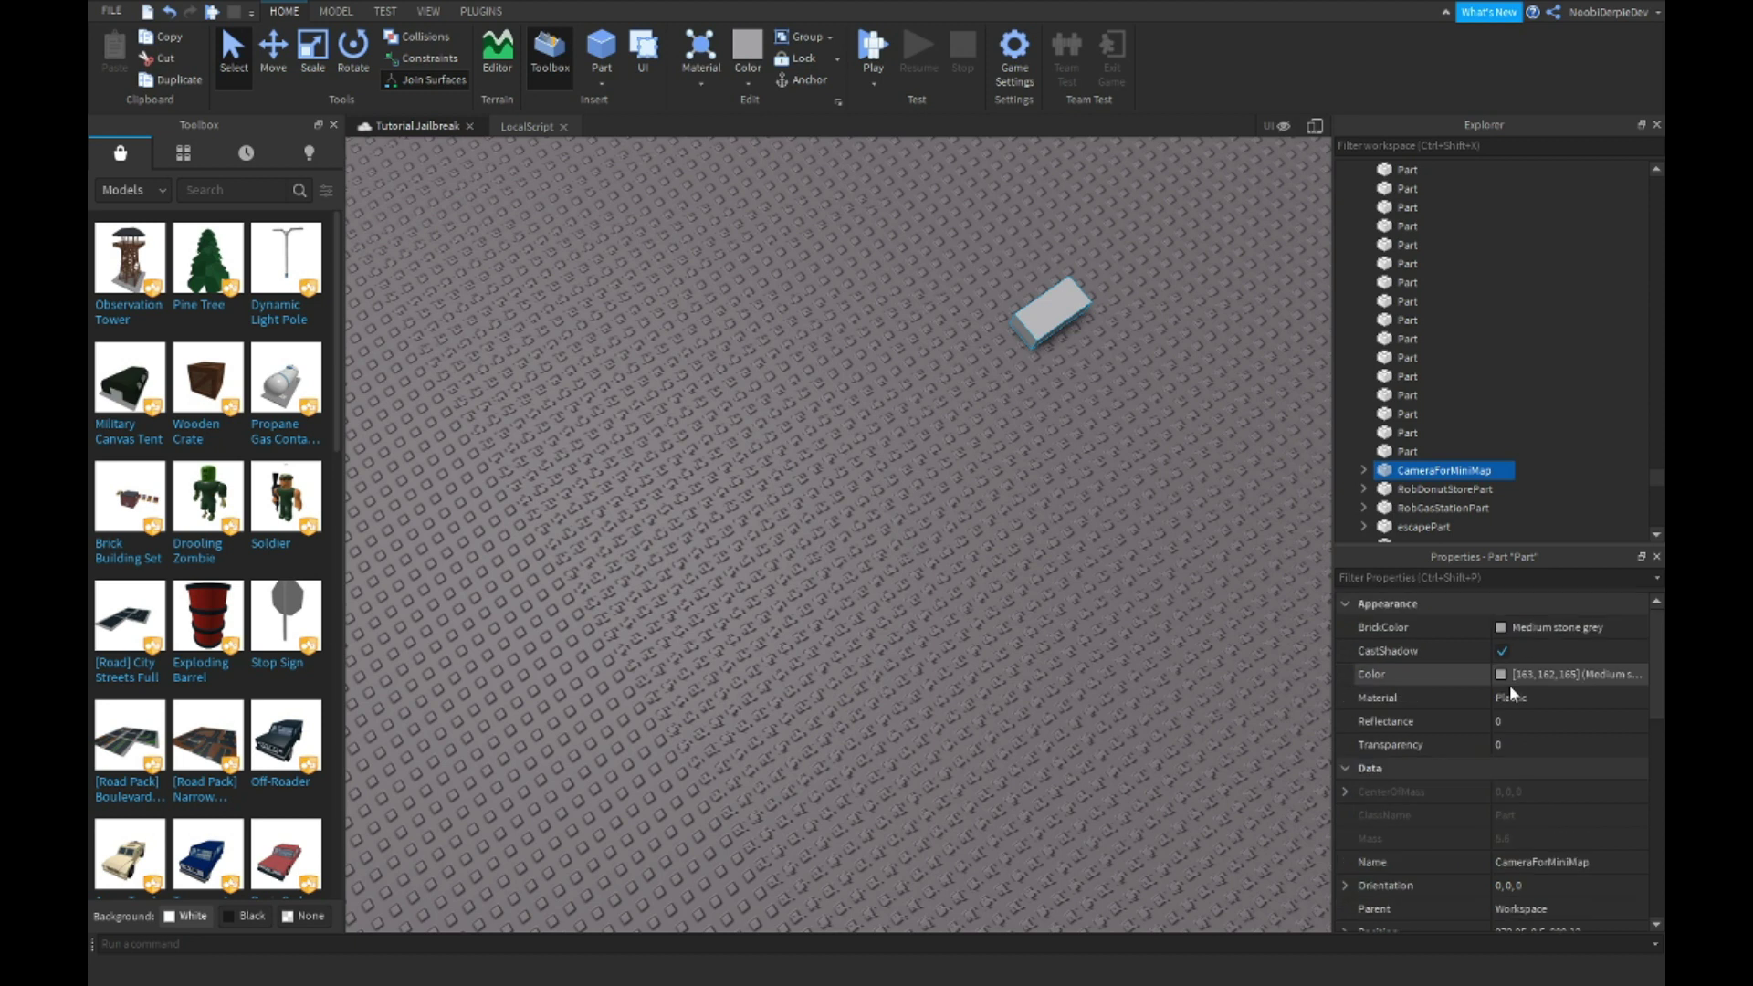
scroll(1509, 685, "down", 3)
scroll(1506, 713, "up", 3)
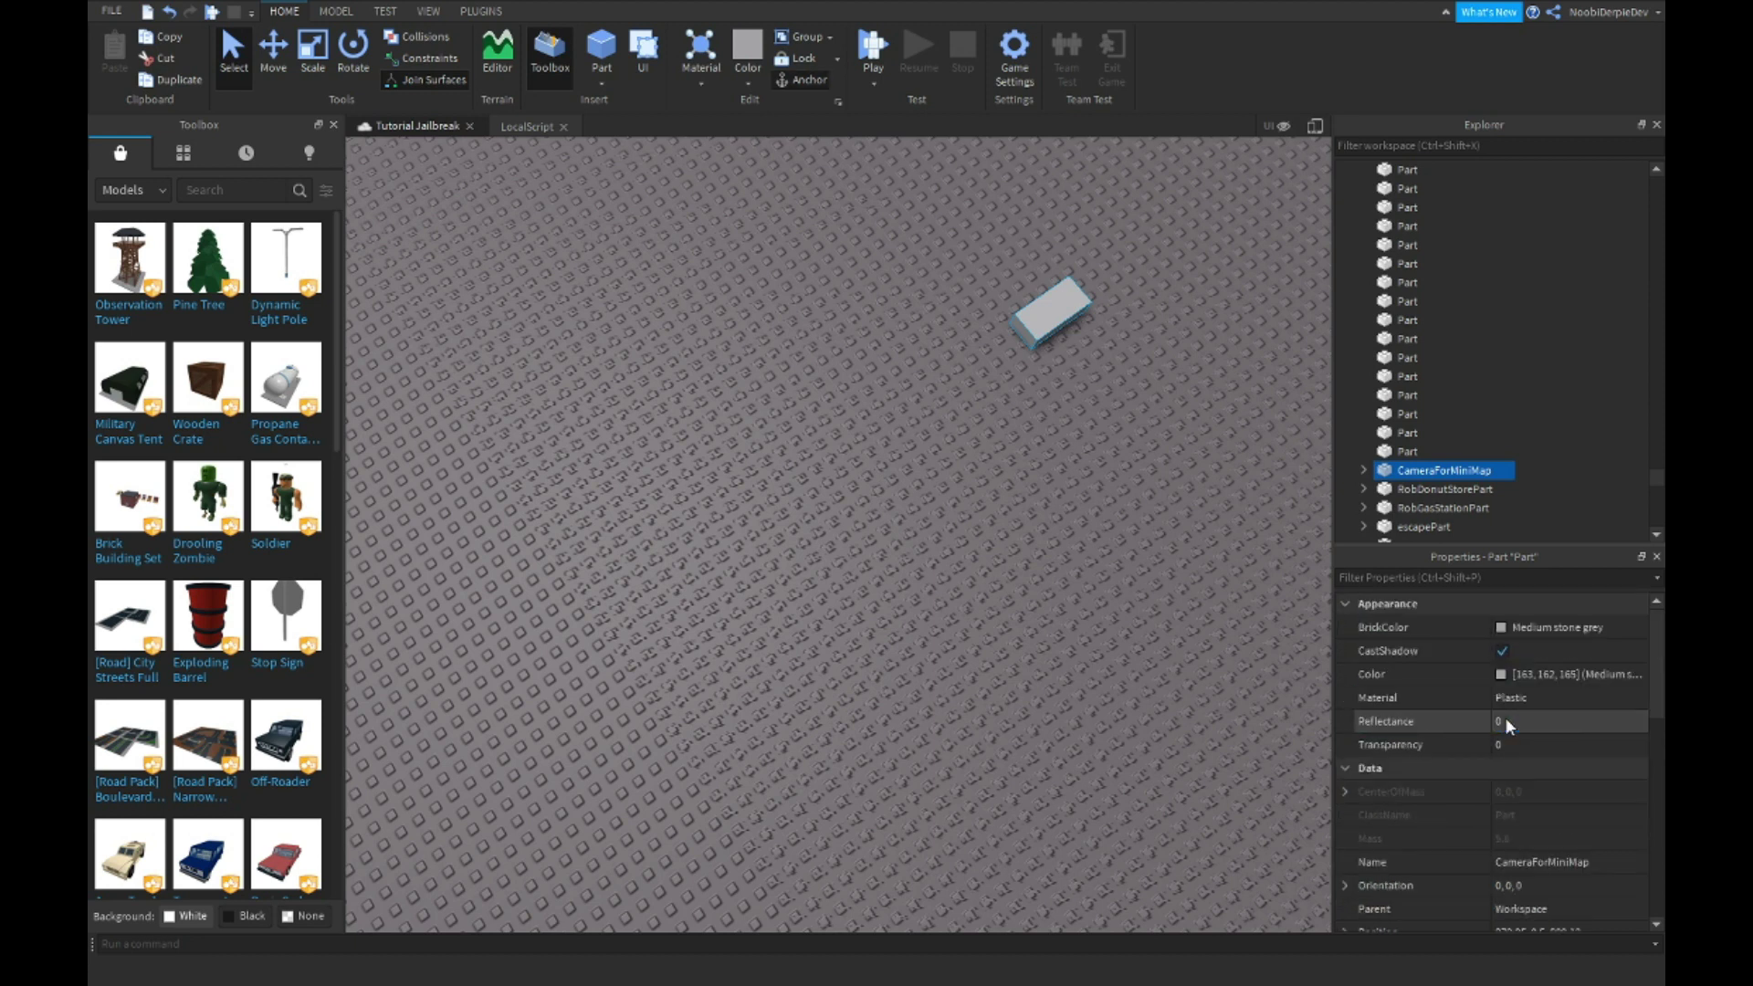
Set CameraForMiniMap's Transparency to 1 and its FrontSurface to Motor.
left_click(1521, 744)
type("1")
key("Return")
scroll(1507, 739, "down", 5)
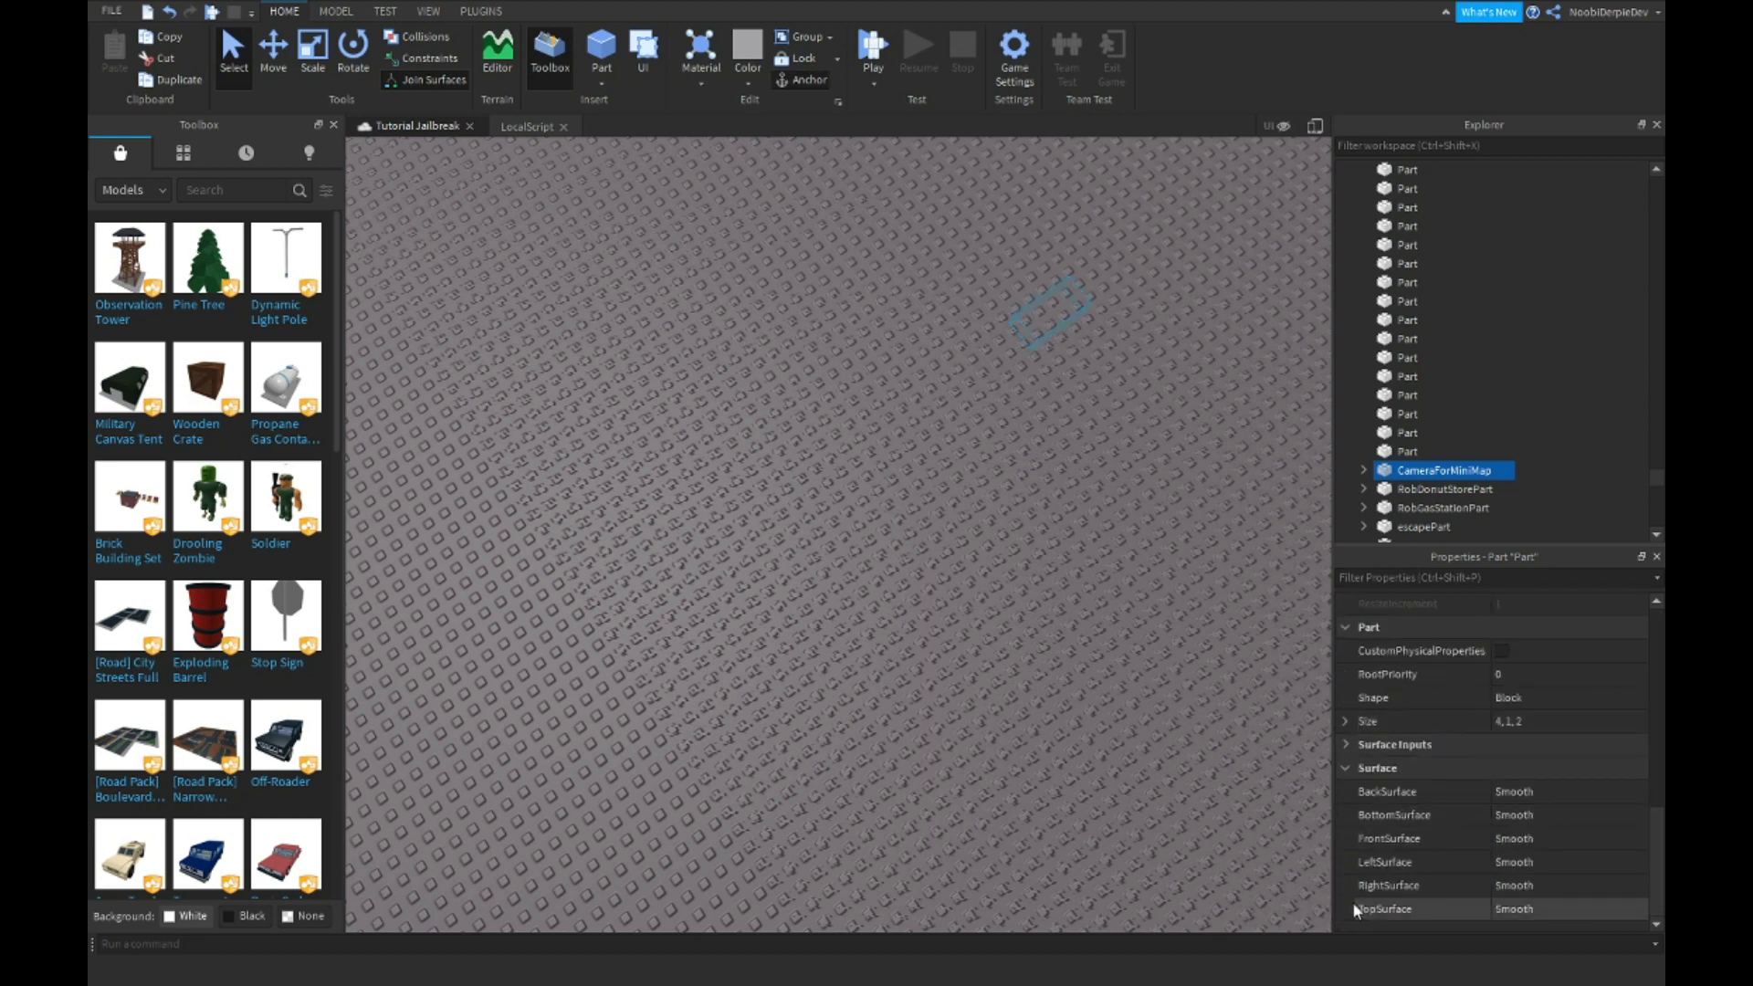
left_click(1528, 838)
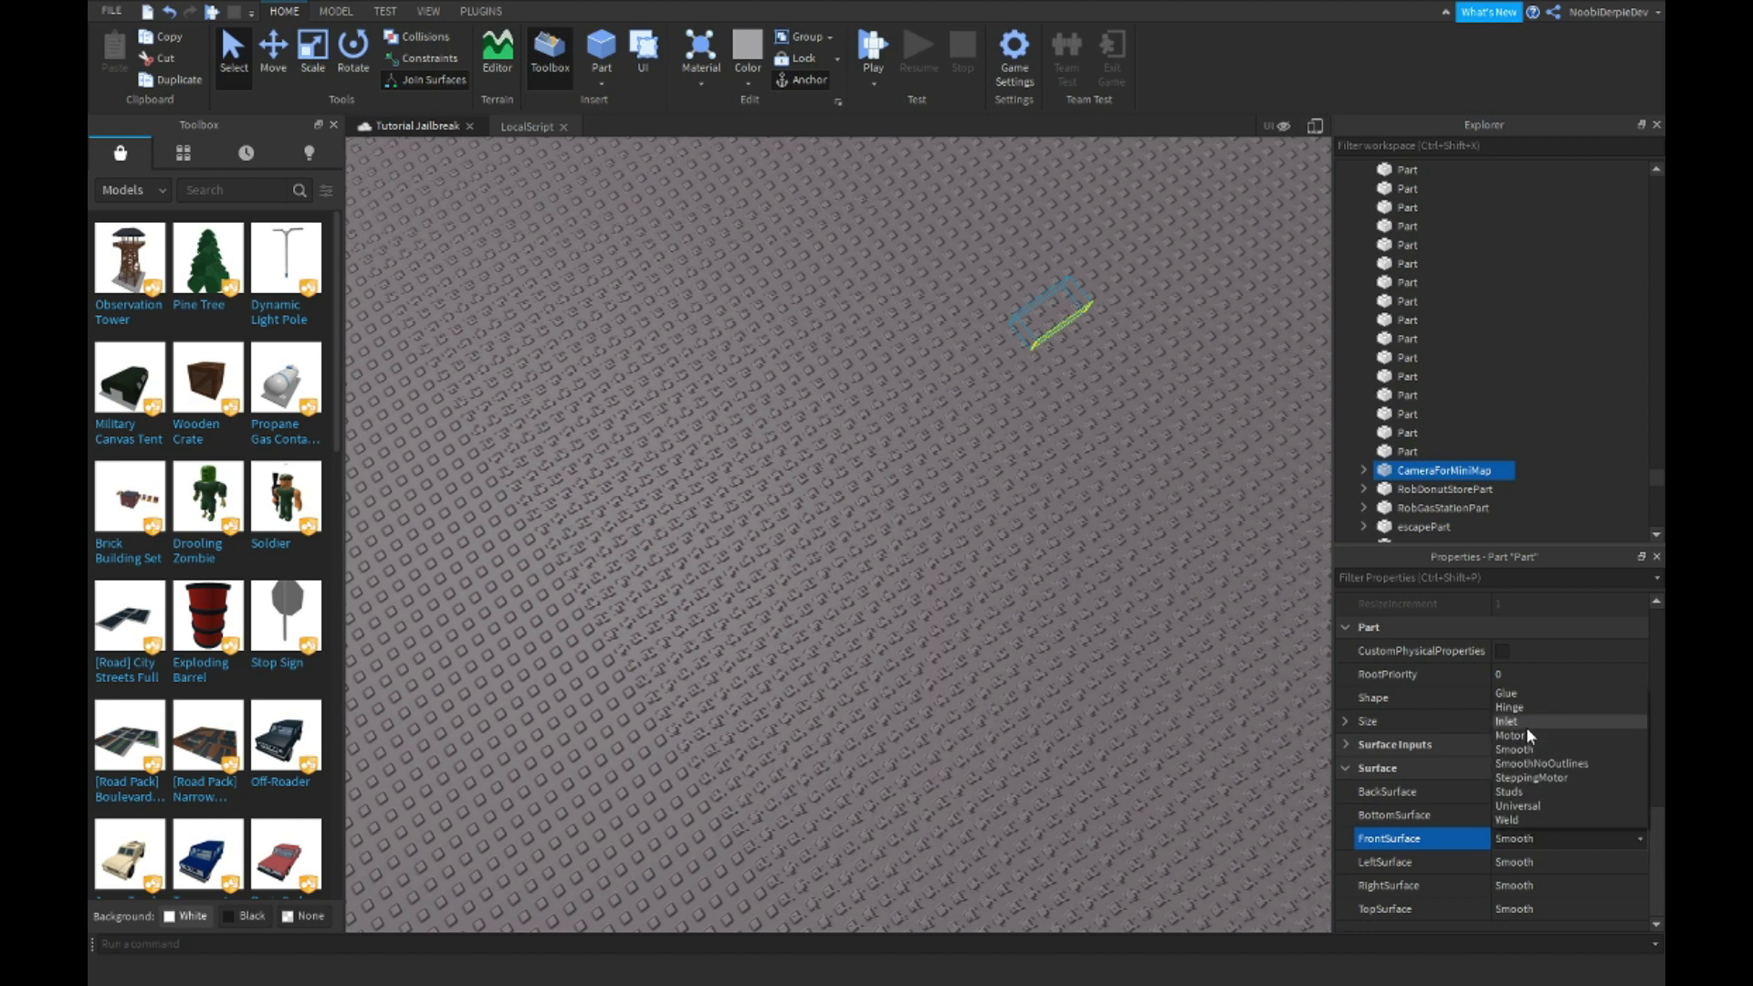
left_click(1525, 736)
scroll(768, 523, "up", 5)
Tilt CameraForMiniMap downward to about -89 degrees and raise it high above the map.
key("ctrl+4")
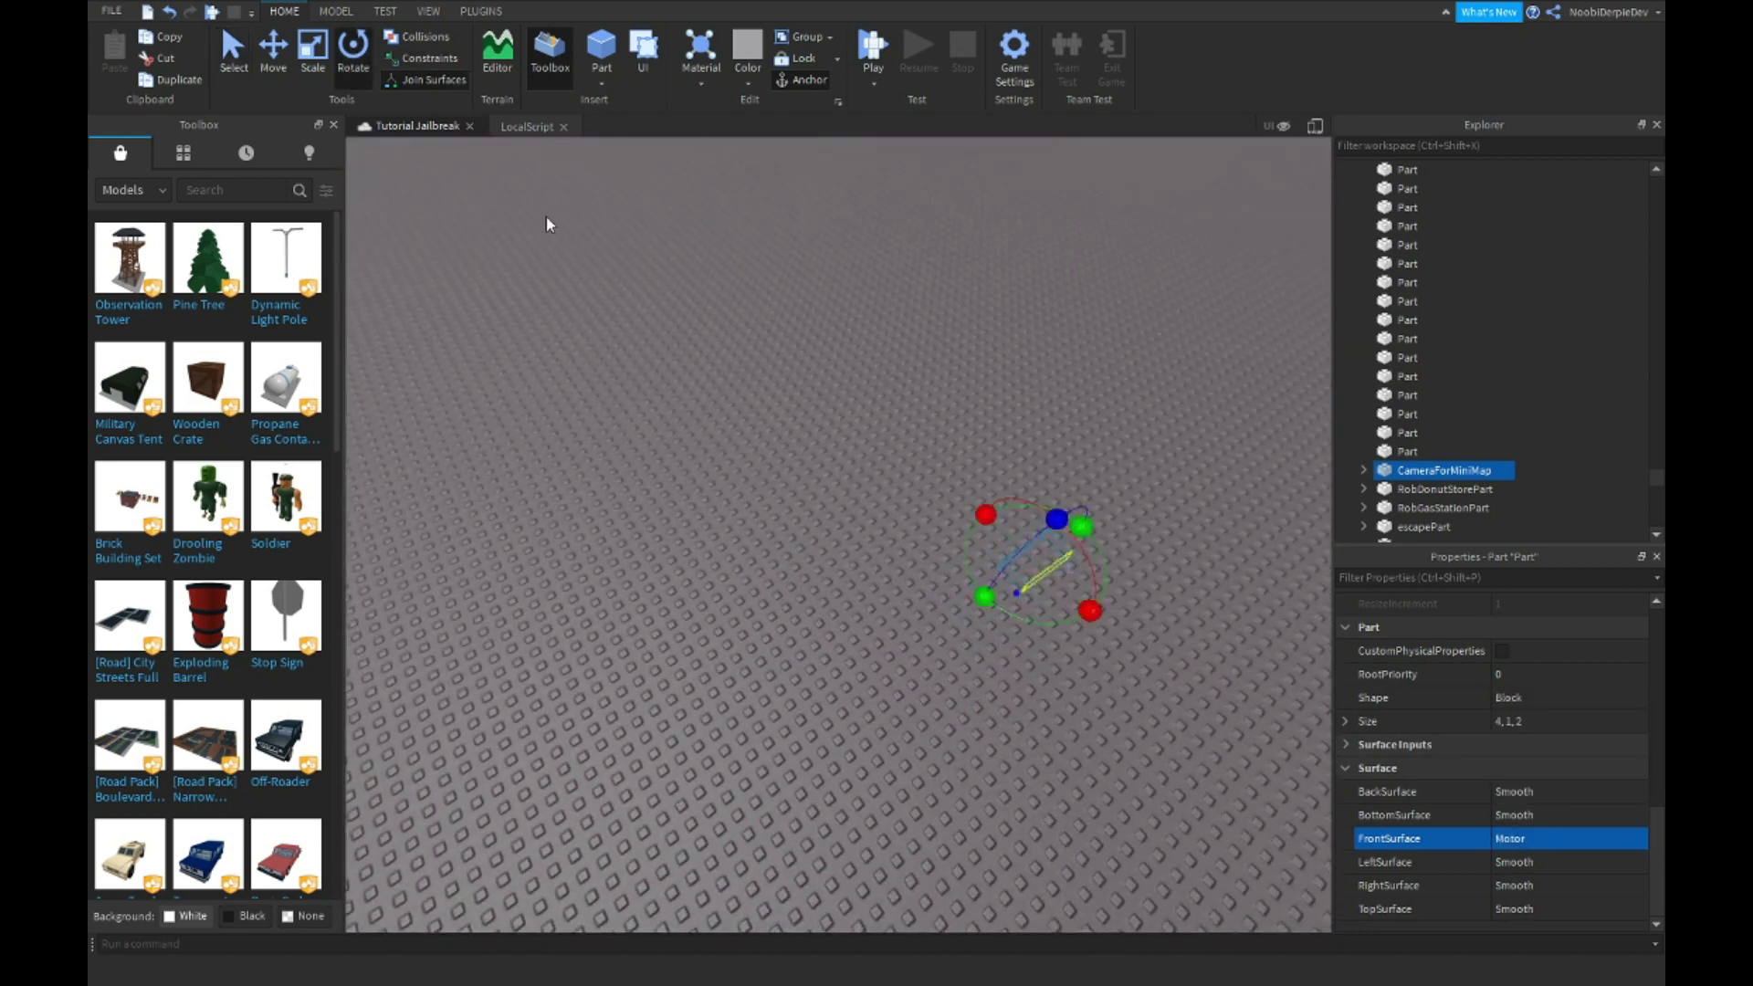
scroll(1012, 500, "up", 1)
left_click_drag(927, 497, 1076, 466)
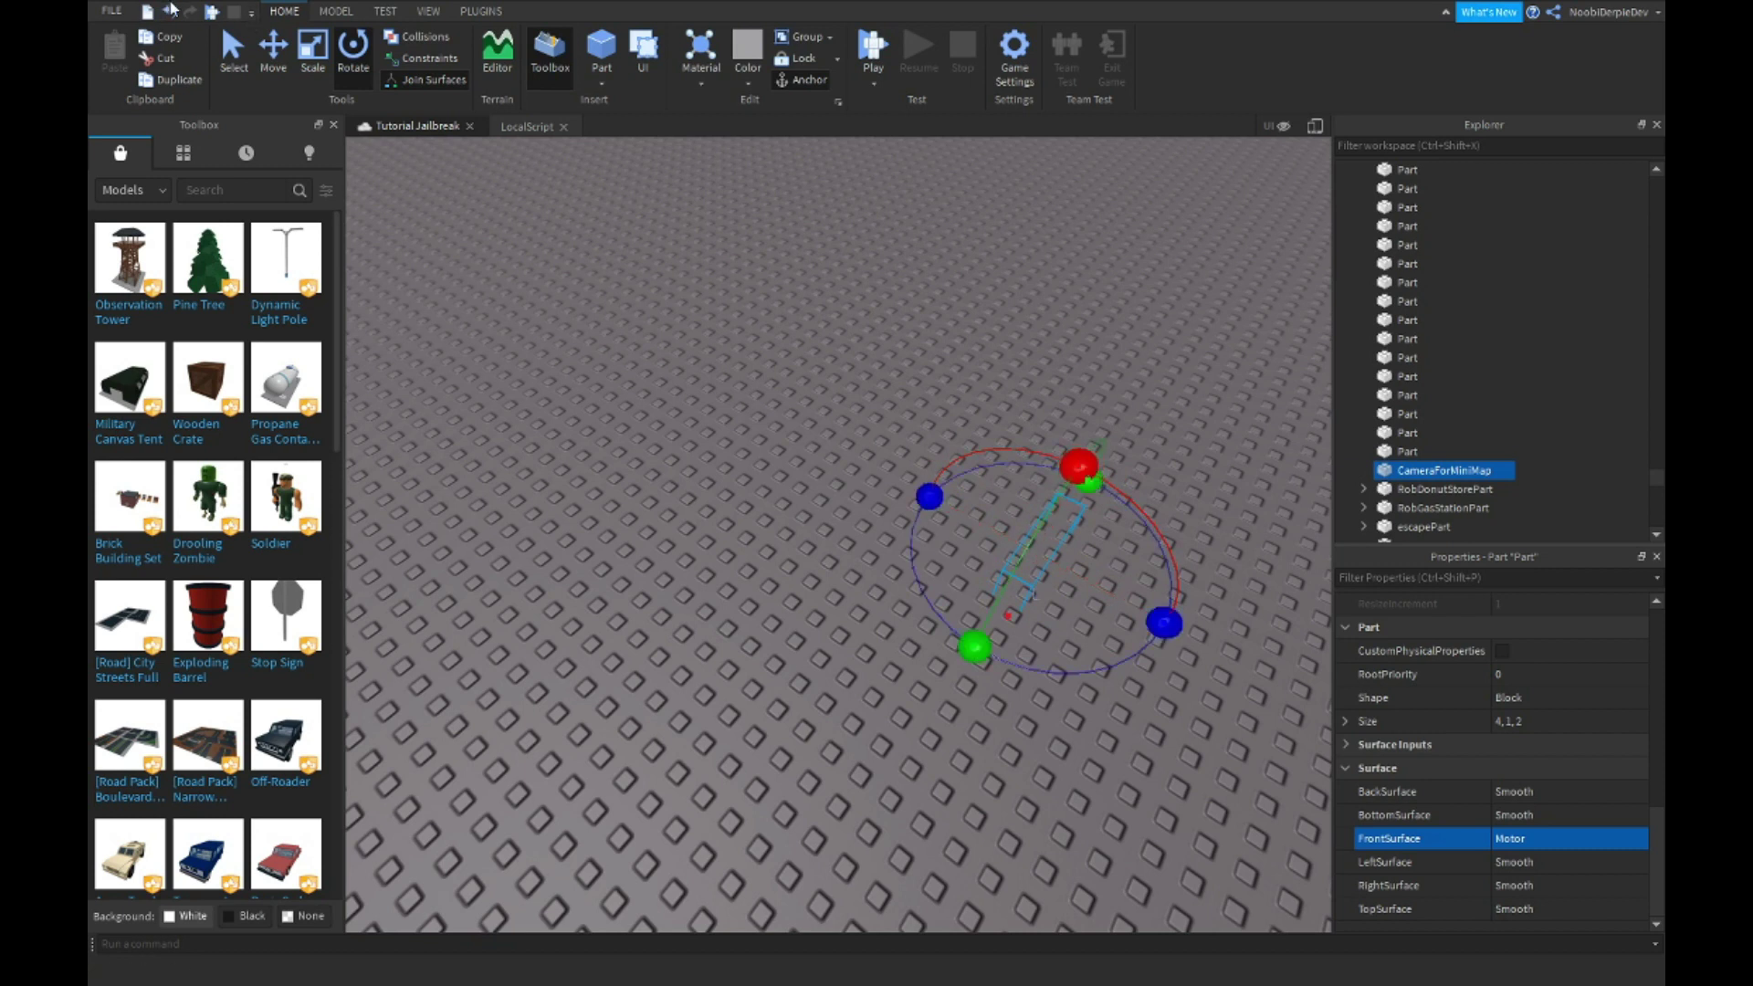
key("ctrl+2")
mouse_move(1044, 467)
right_mouse_down()
mouse_move(954, 217)
mouse_move(952, 316)
mouse_move(897, 324)
mouse_move(881, 261)
right_mouse_up()
scroll(833, 403, "up", 5)
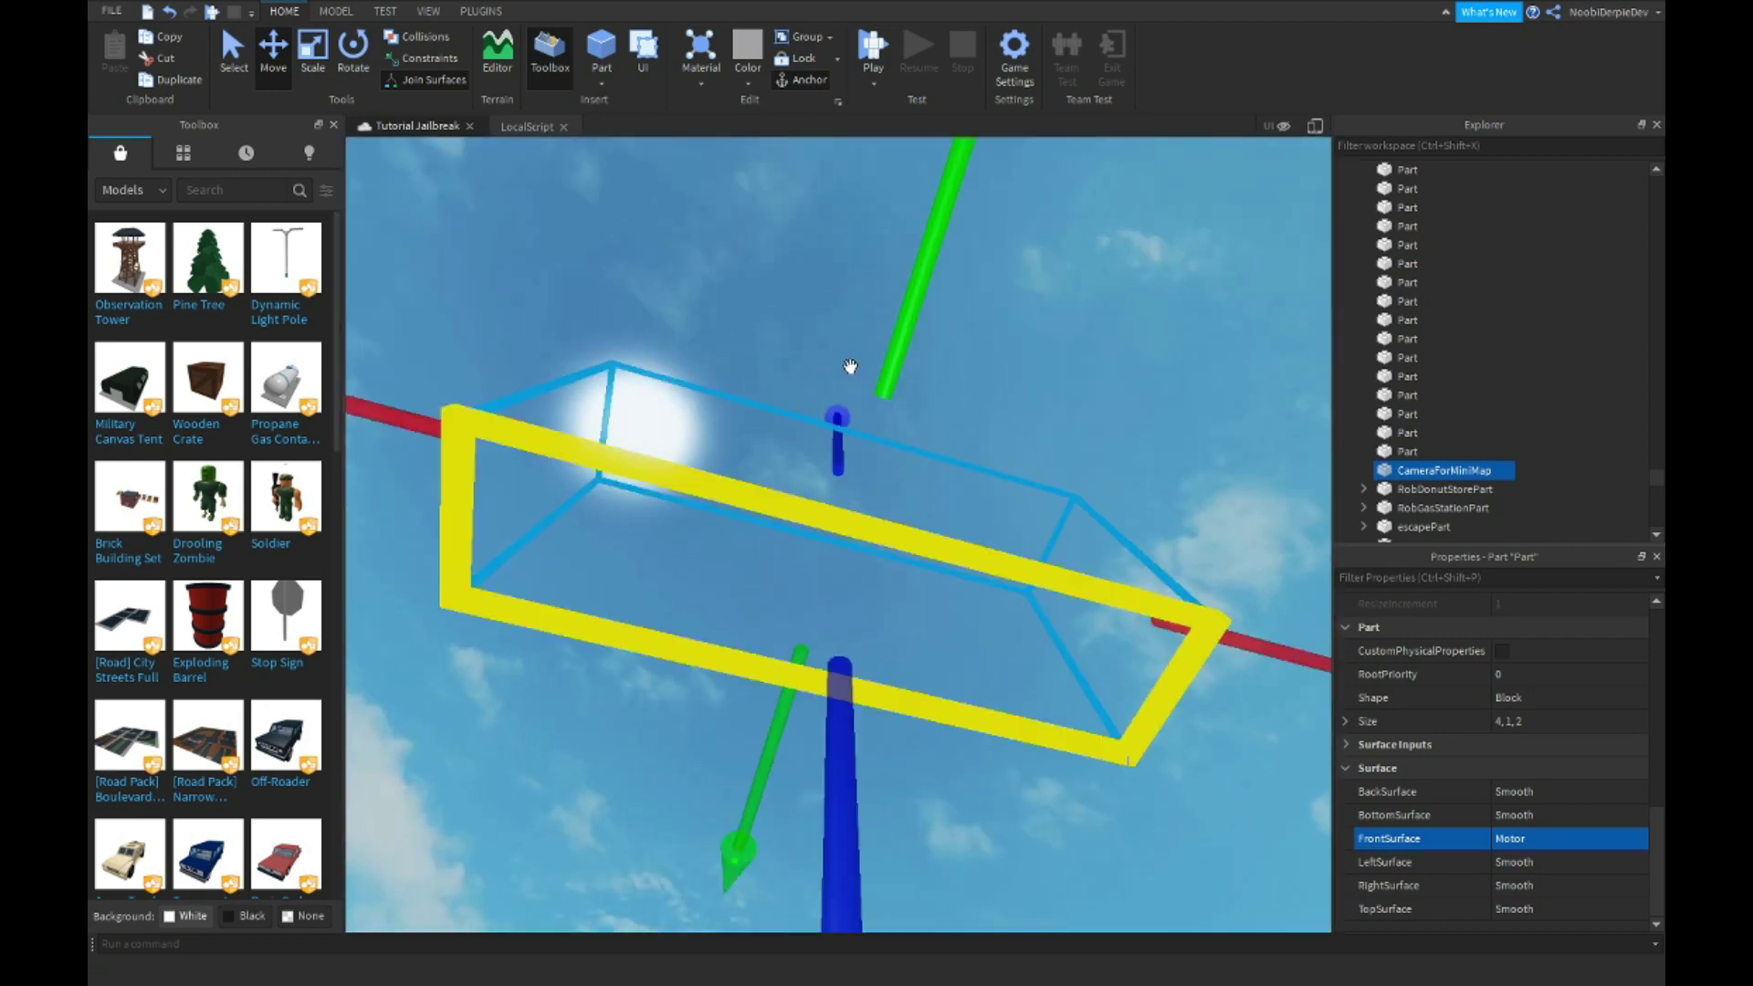
scroll(846, 389, "down", 3)
Focus on the invisible CameraForMiniMap above the city and reselect it.
mouse_move(847, 390)
right_mouse_down()
mouse_move(901, 375)
mouse_move(687, 567)
right_mouse_up()
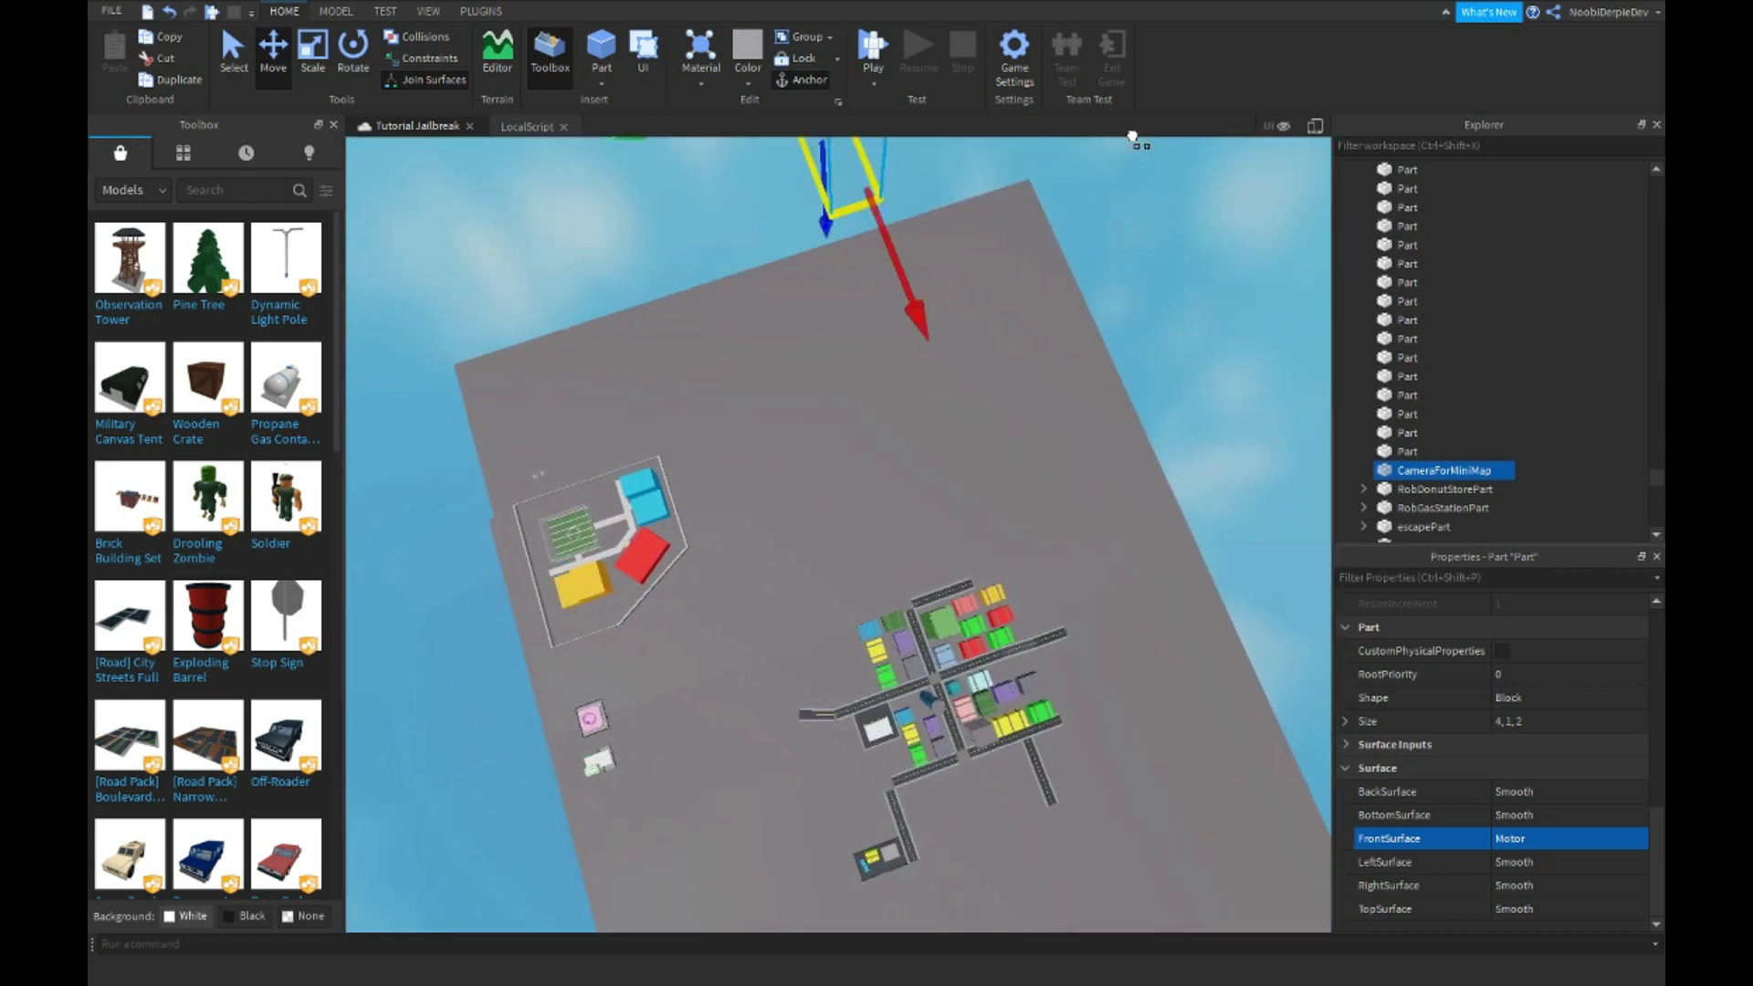
scroll(688, 568, "up", 2)
key("f")
scroll(823, 459, "down", 5)
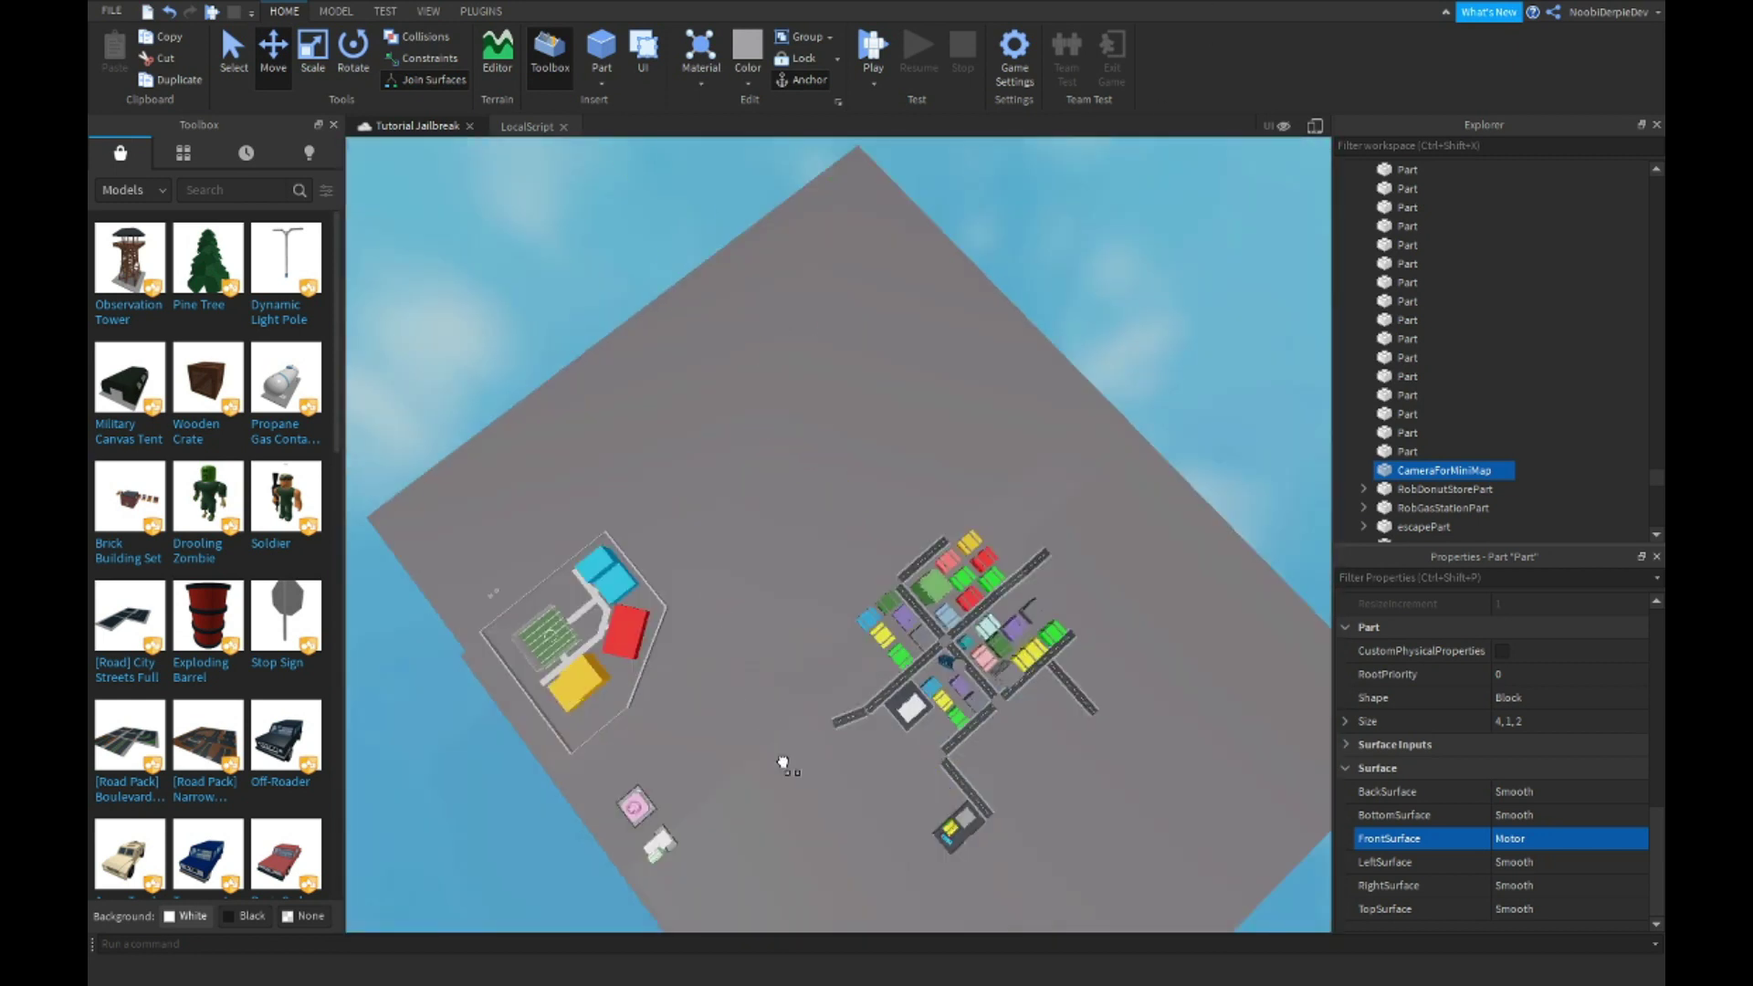
scroll(822, 459, "up", 3)
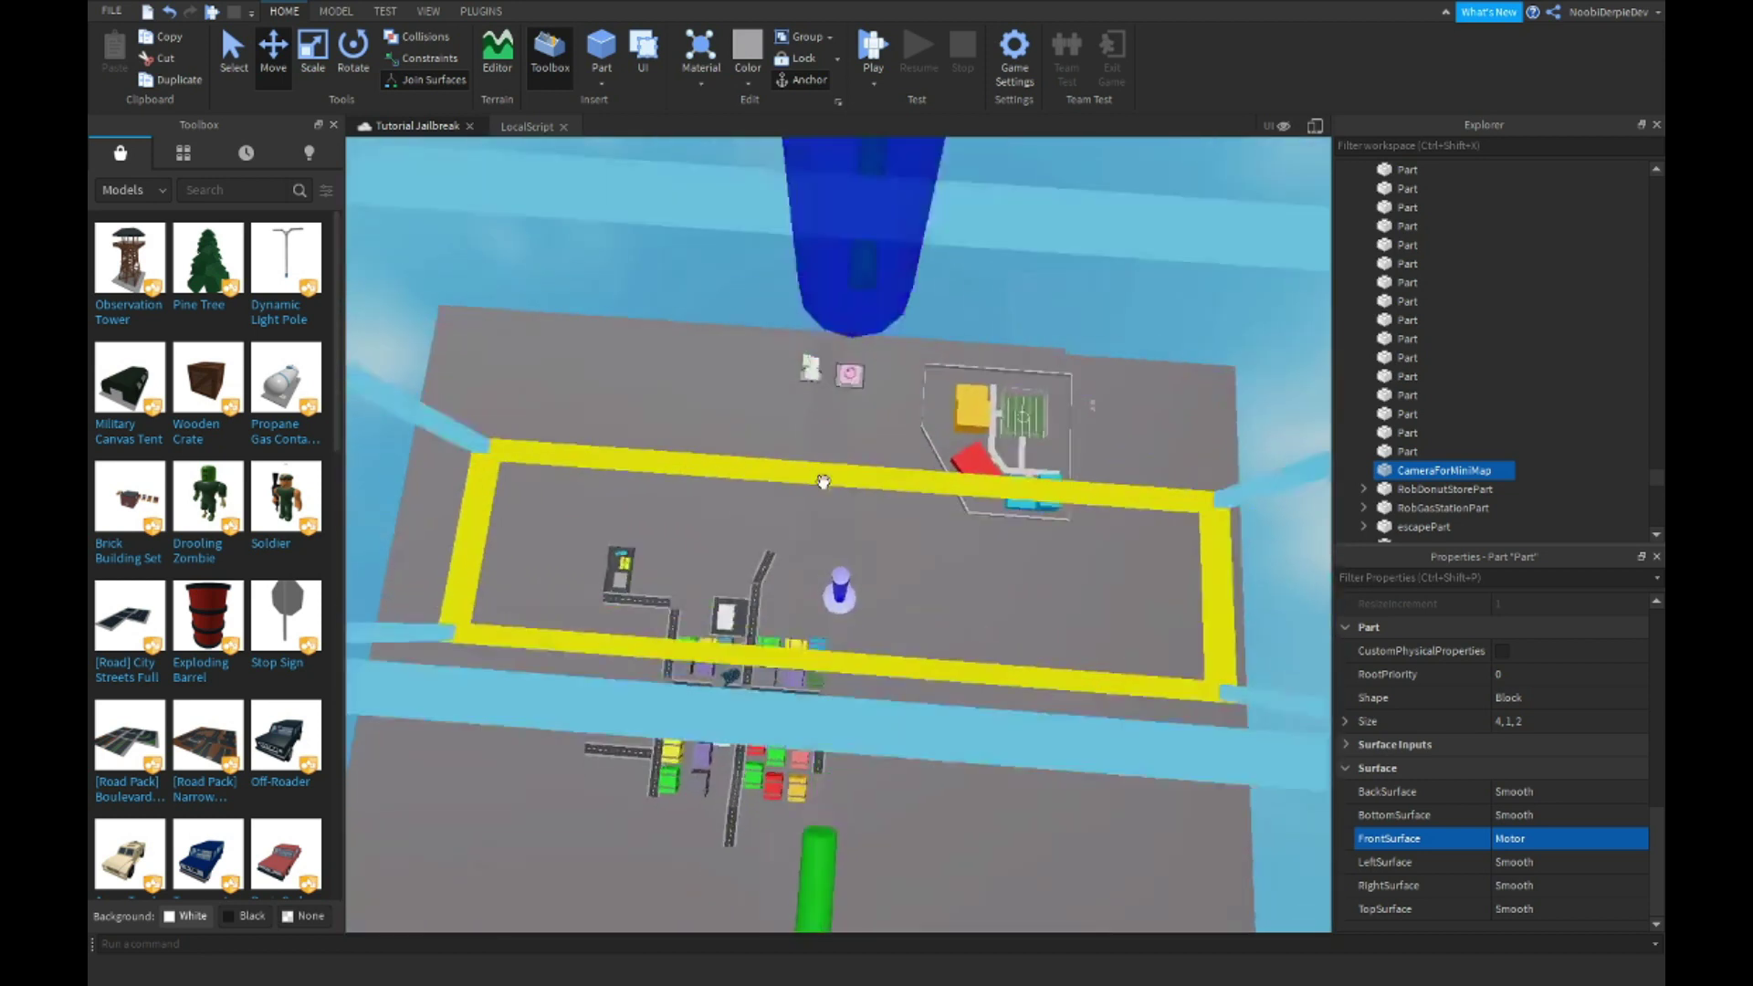
mouse_move(822, 459)
right_mouse_down()
mouse_move(813, 662)
mouse_move(918, 666)
right_mouse_up()
left_click(919, 667)
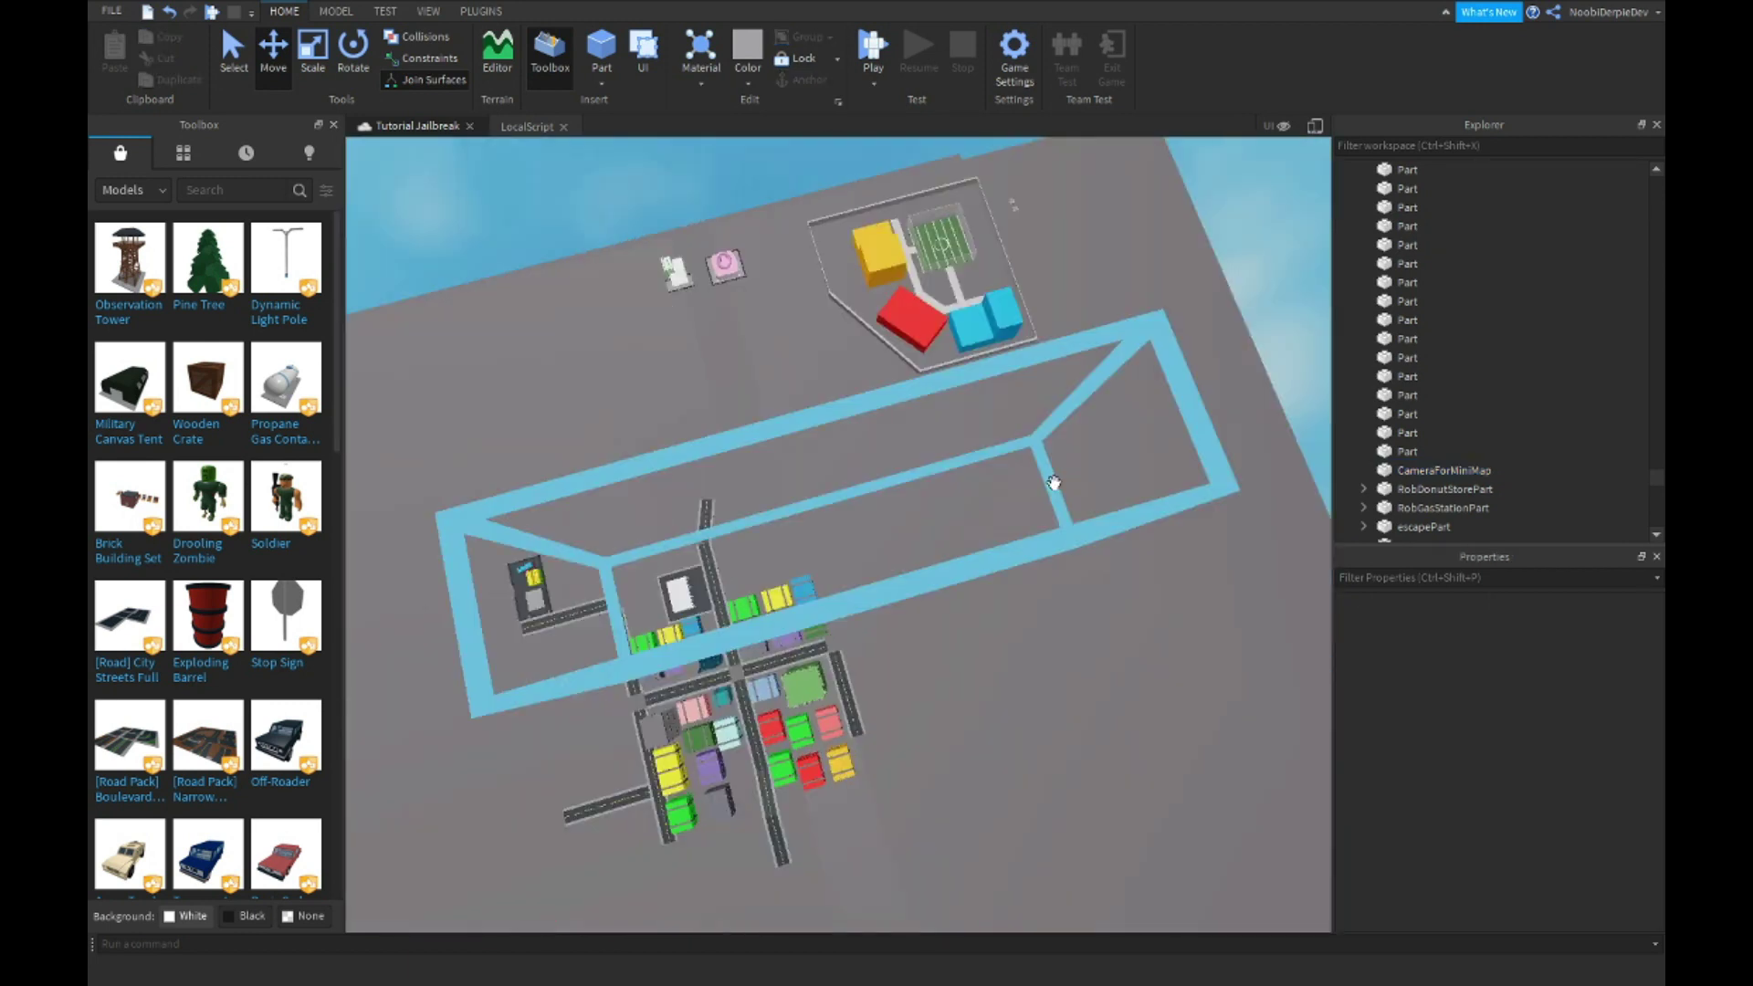
right_click_drag(1061, 483, 1102, 480)
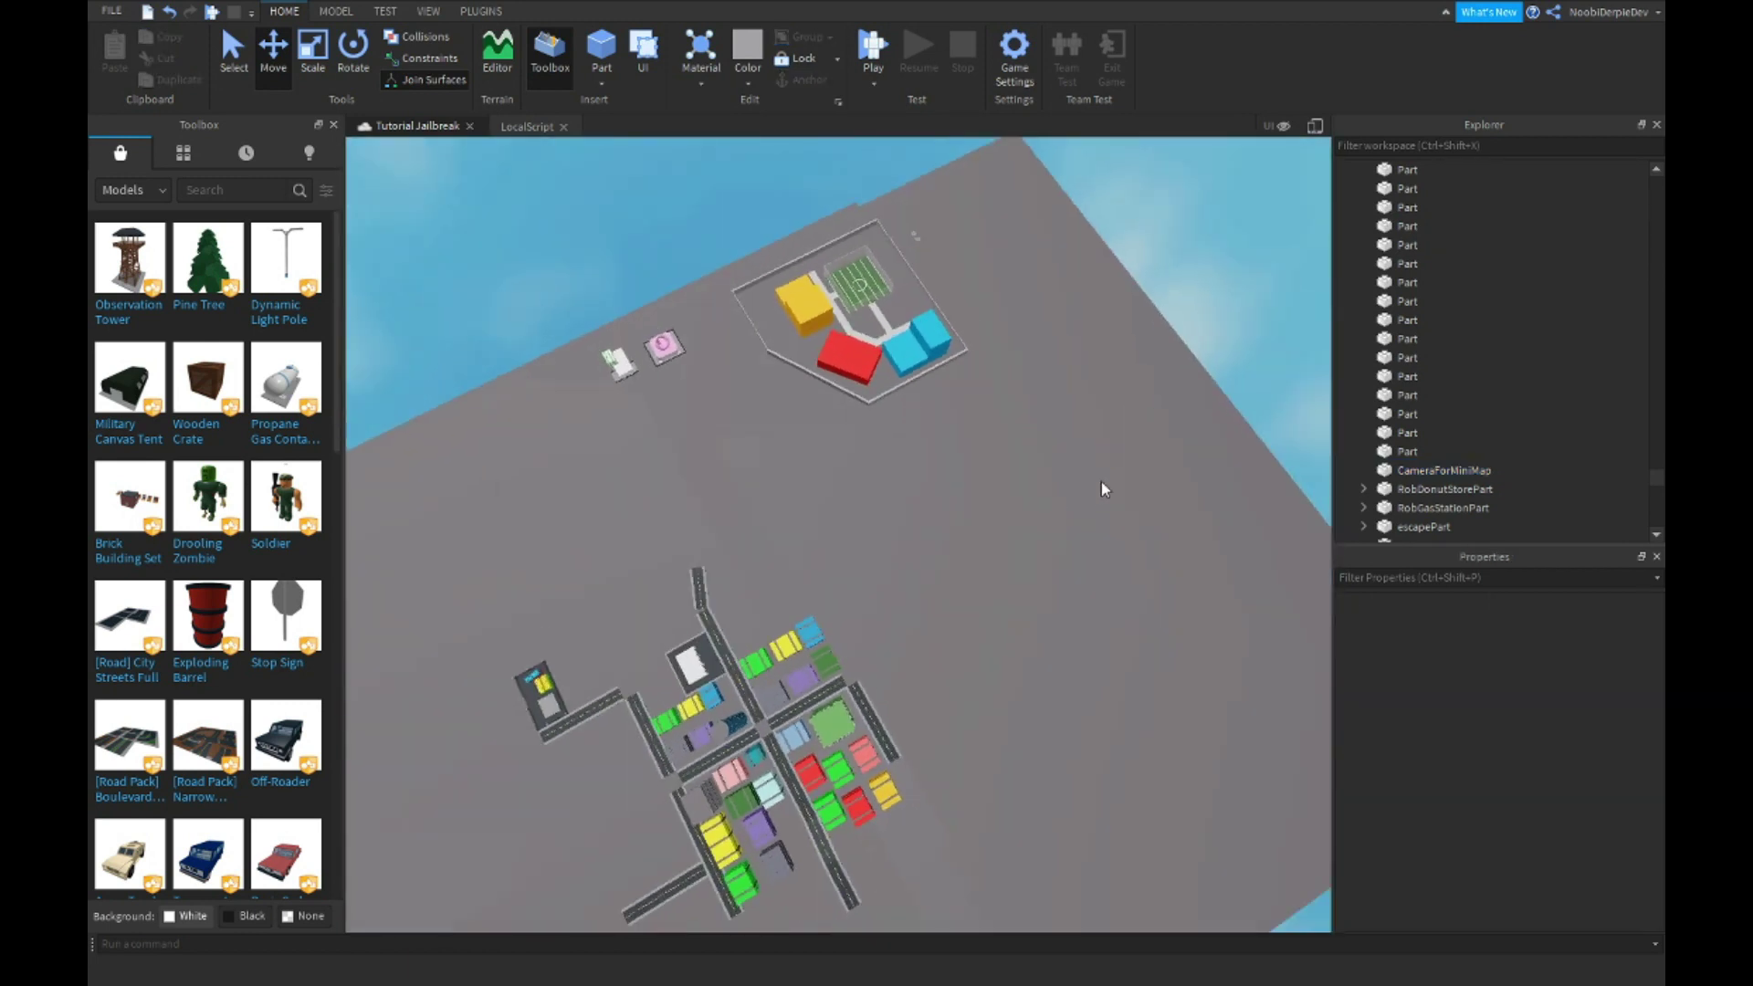
left_click(1151, 456)
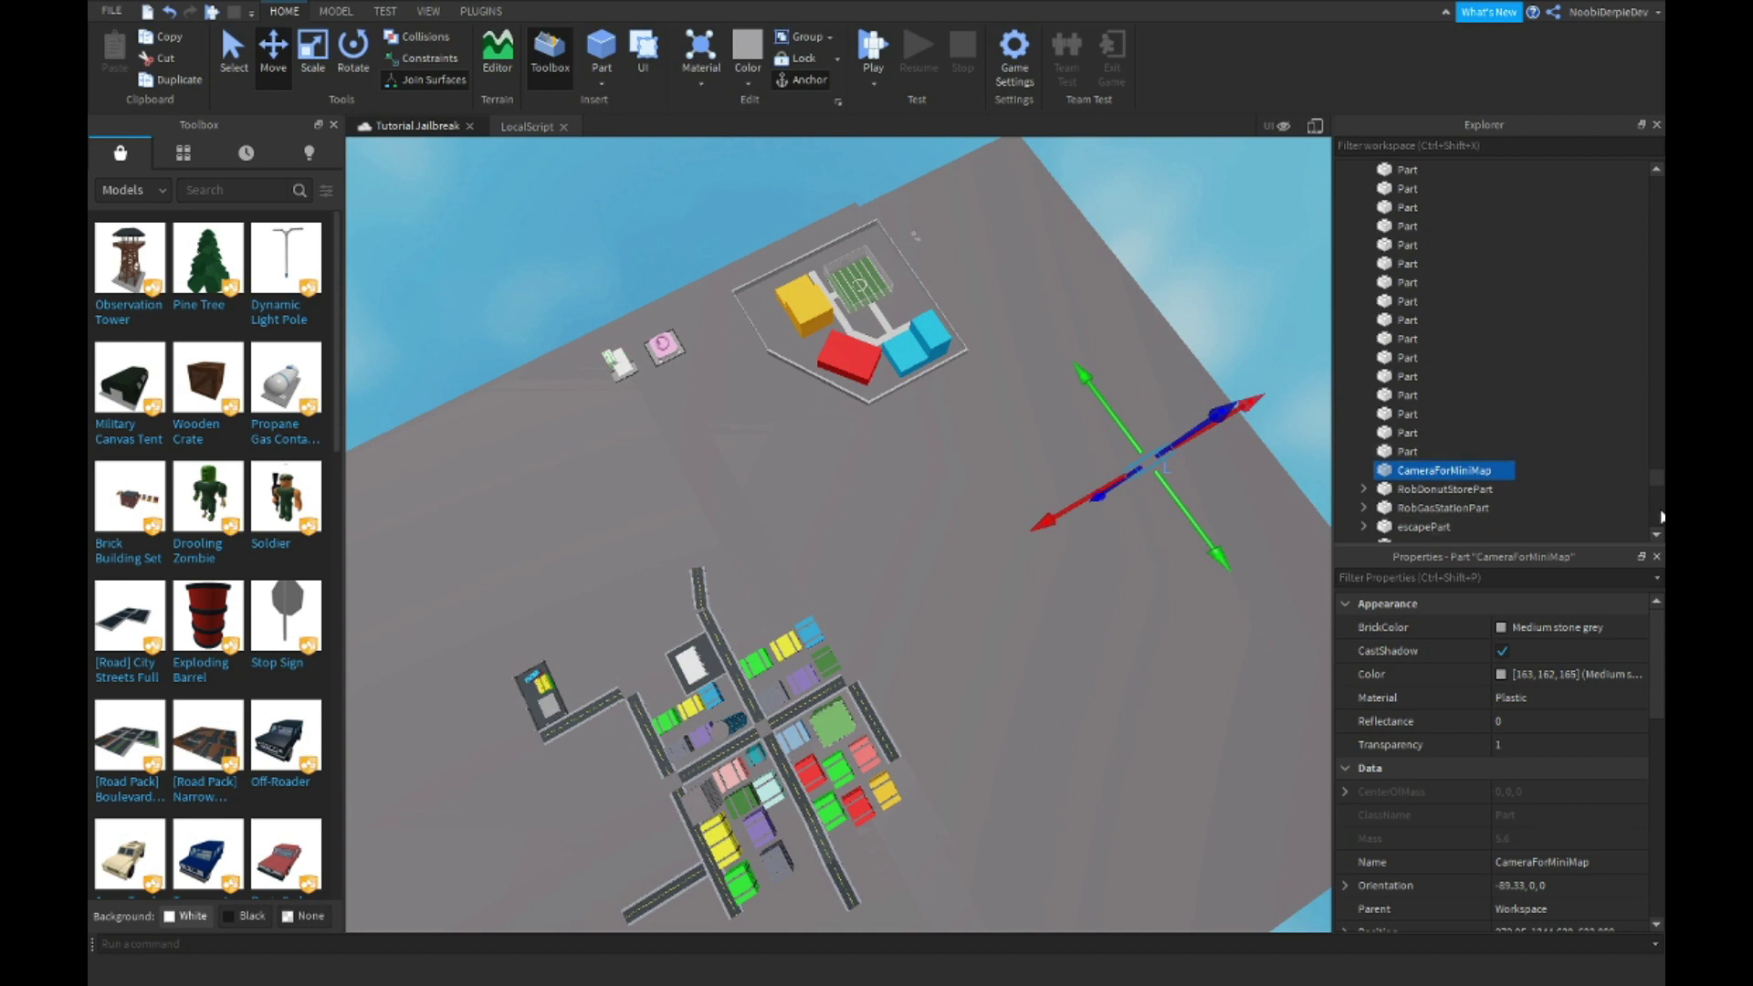
left_click_drag(1656, 479, 1653, 511)
Reference workspace.CameraForMiniMap in the LocalScript and start the button's click handler.
left_click(528, 126)
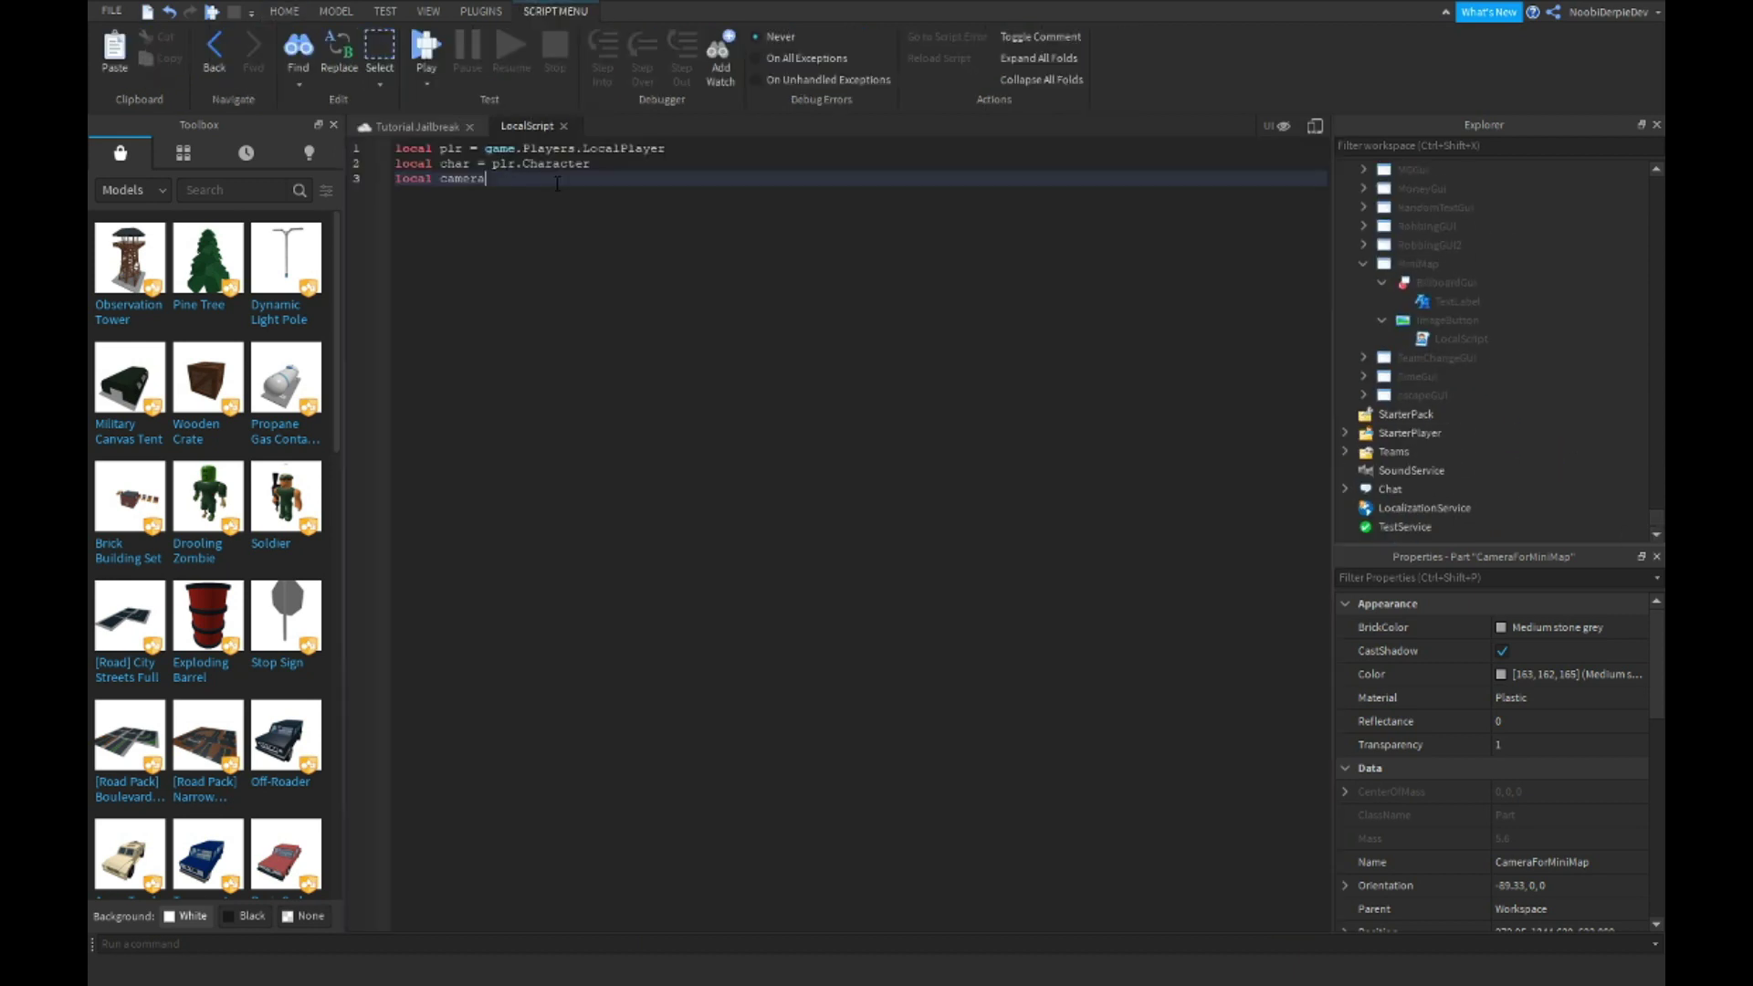
type(" = game.Workspace.")
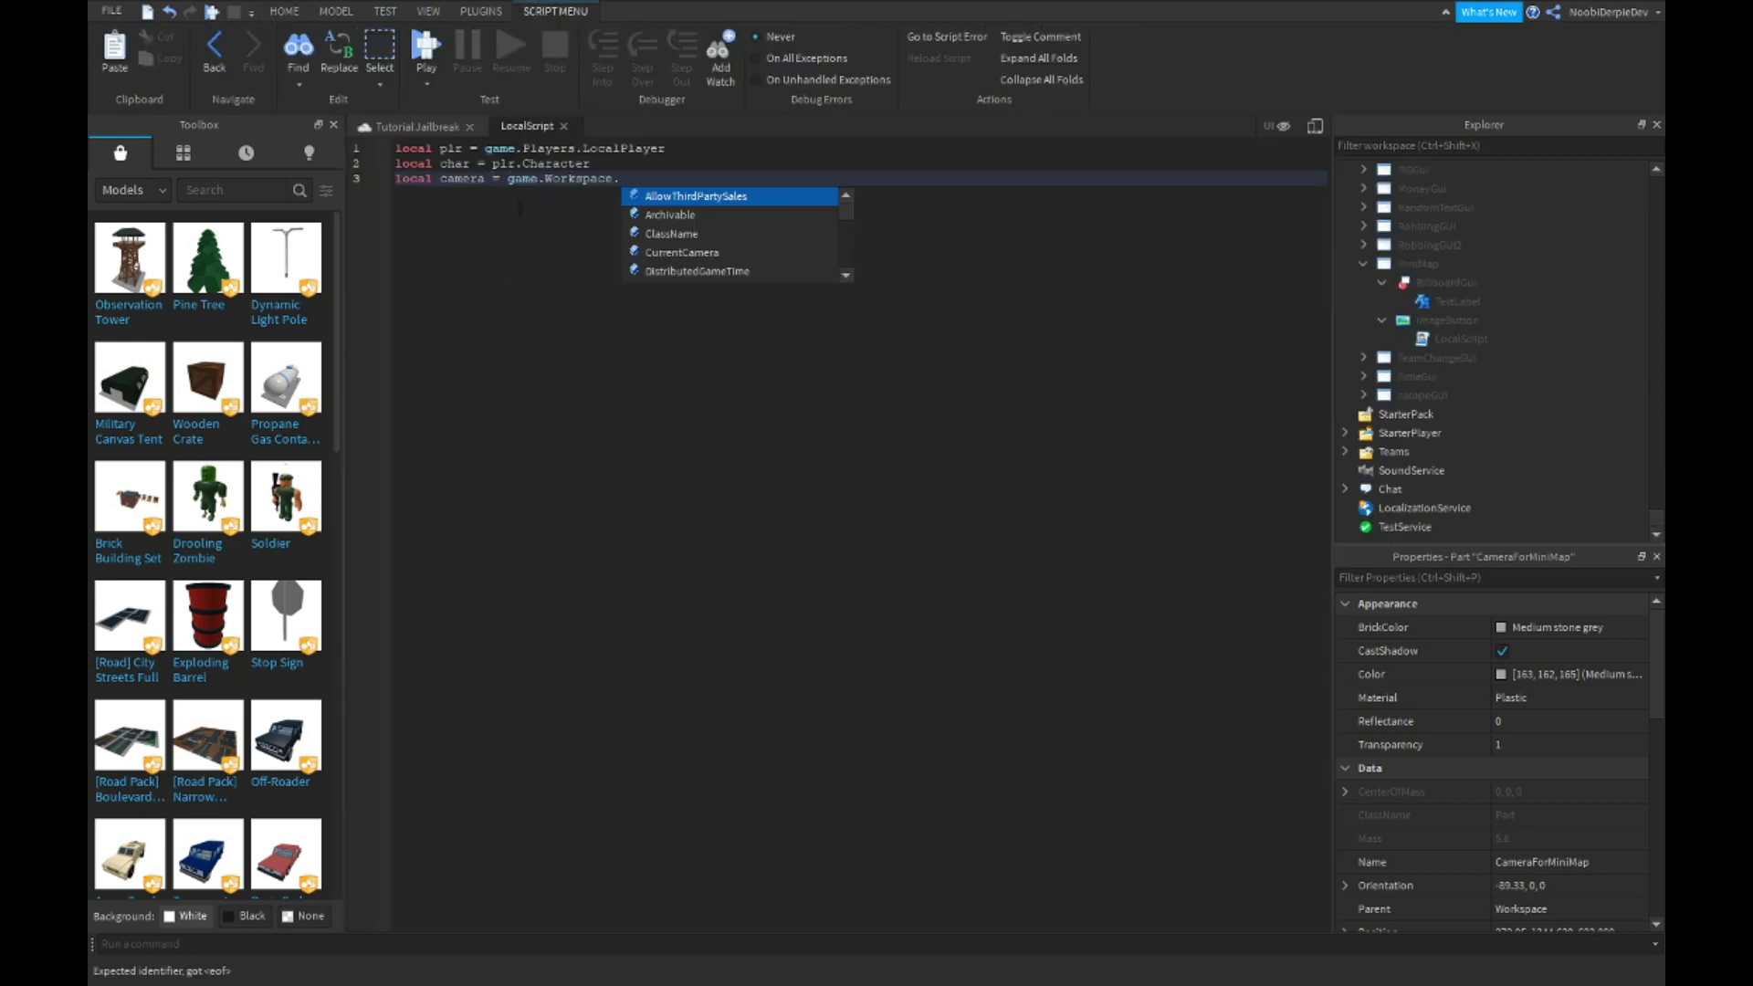
type("m")
key("BackSpace")
type("camera")
key("Down")
key("Tab")
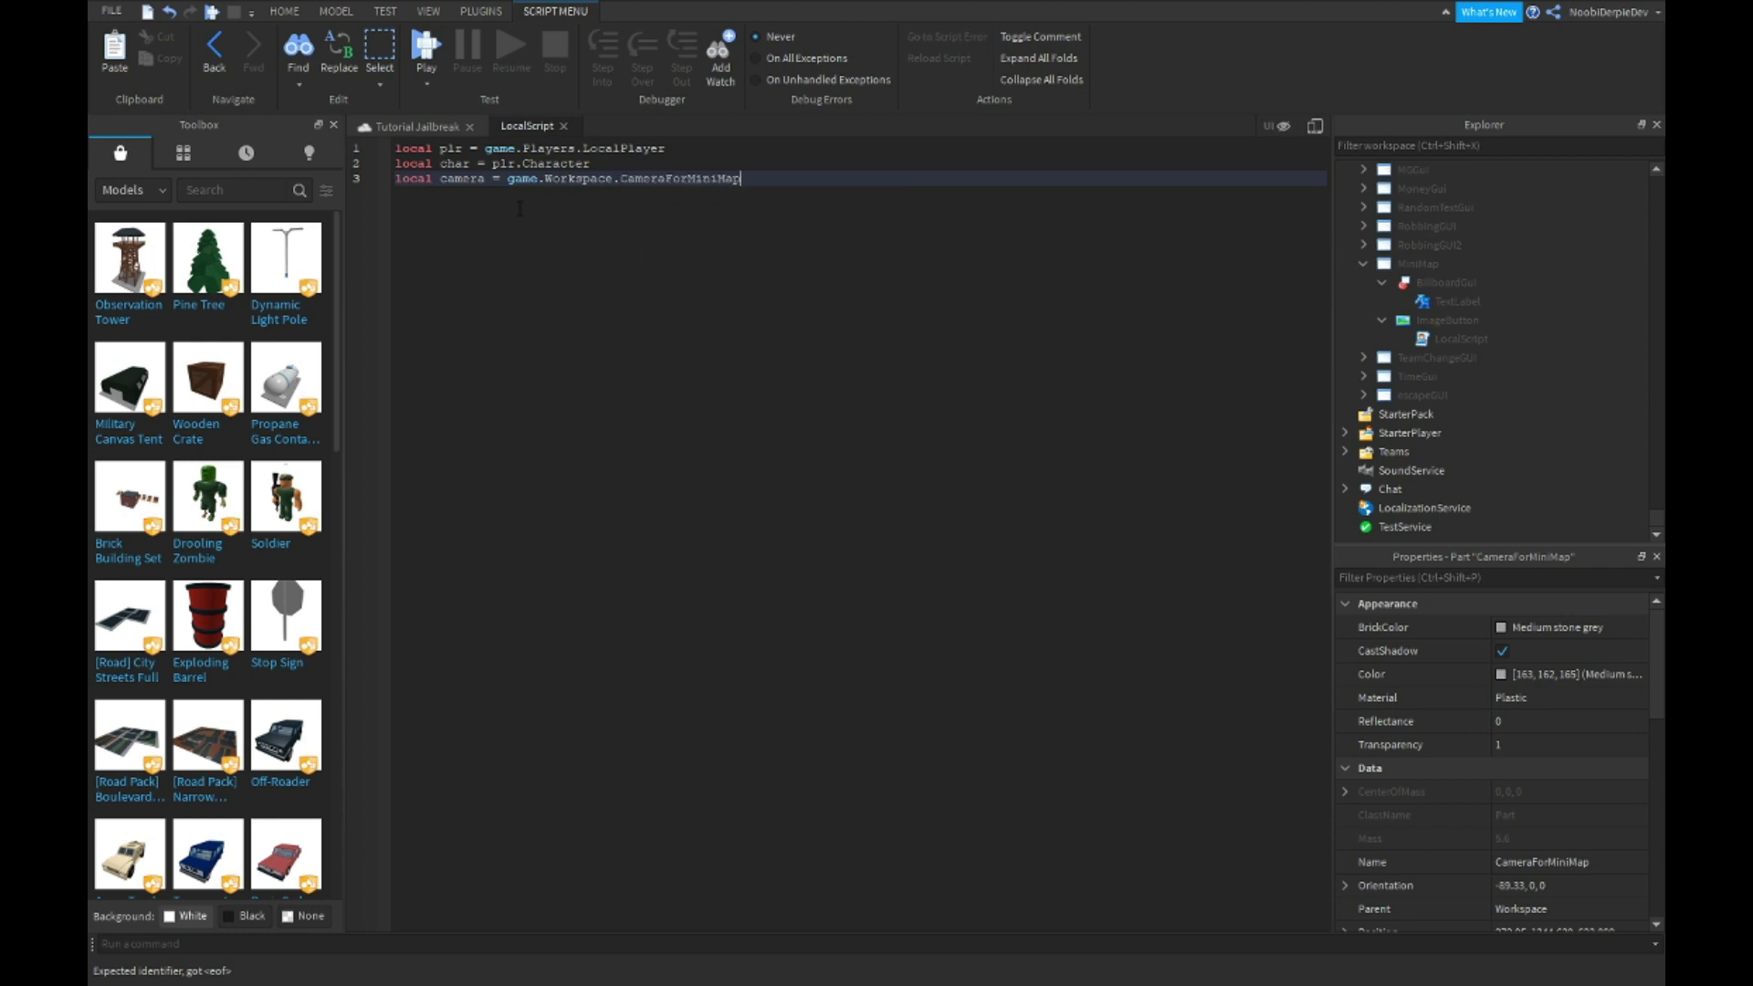
key("Return")
key("Return")
type("script.Parent.")
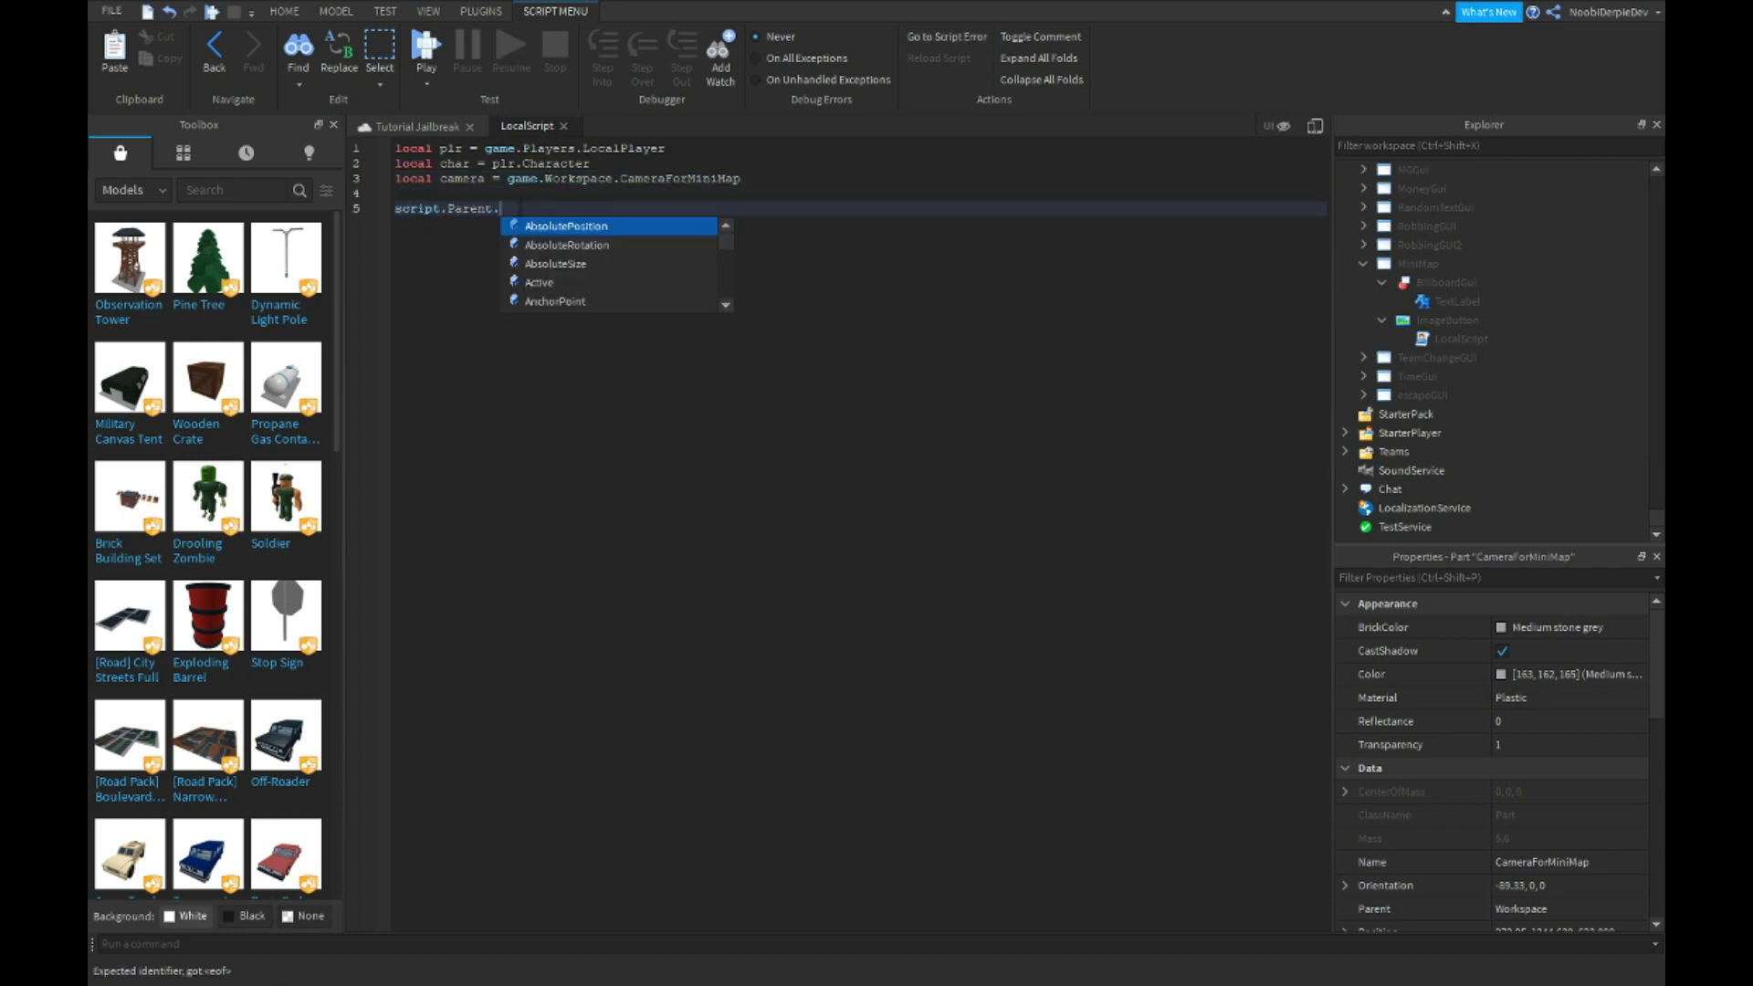
type("MouseButton1Click:Connect(function()")
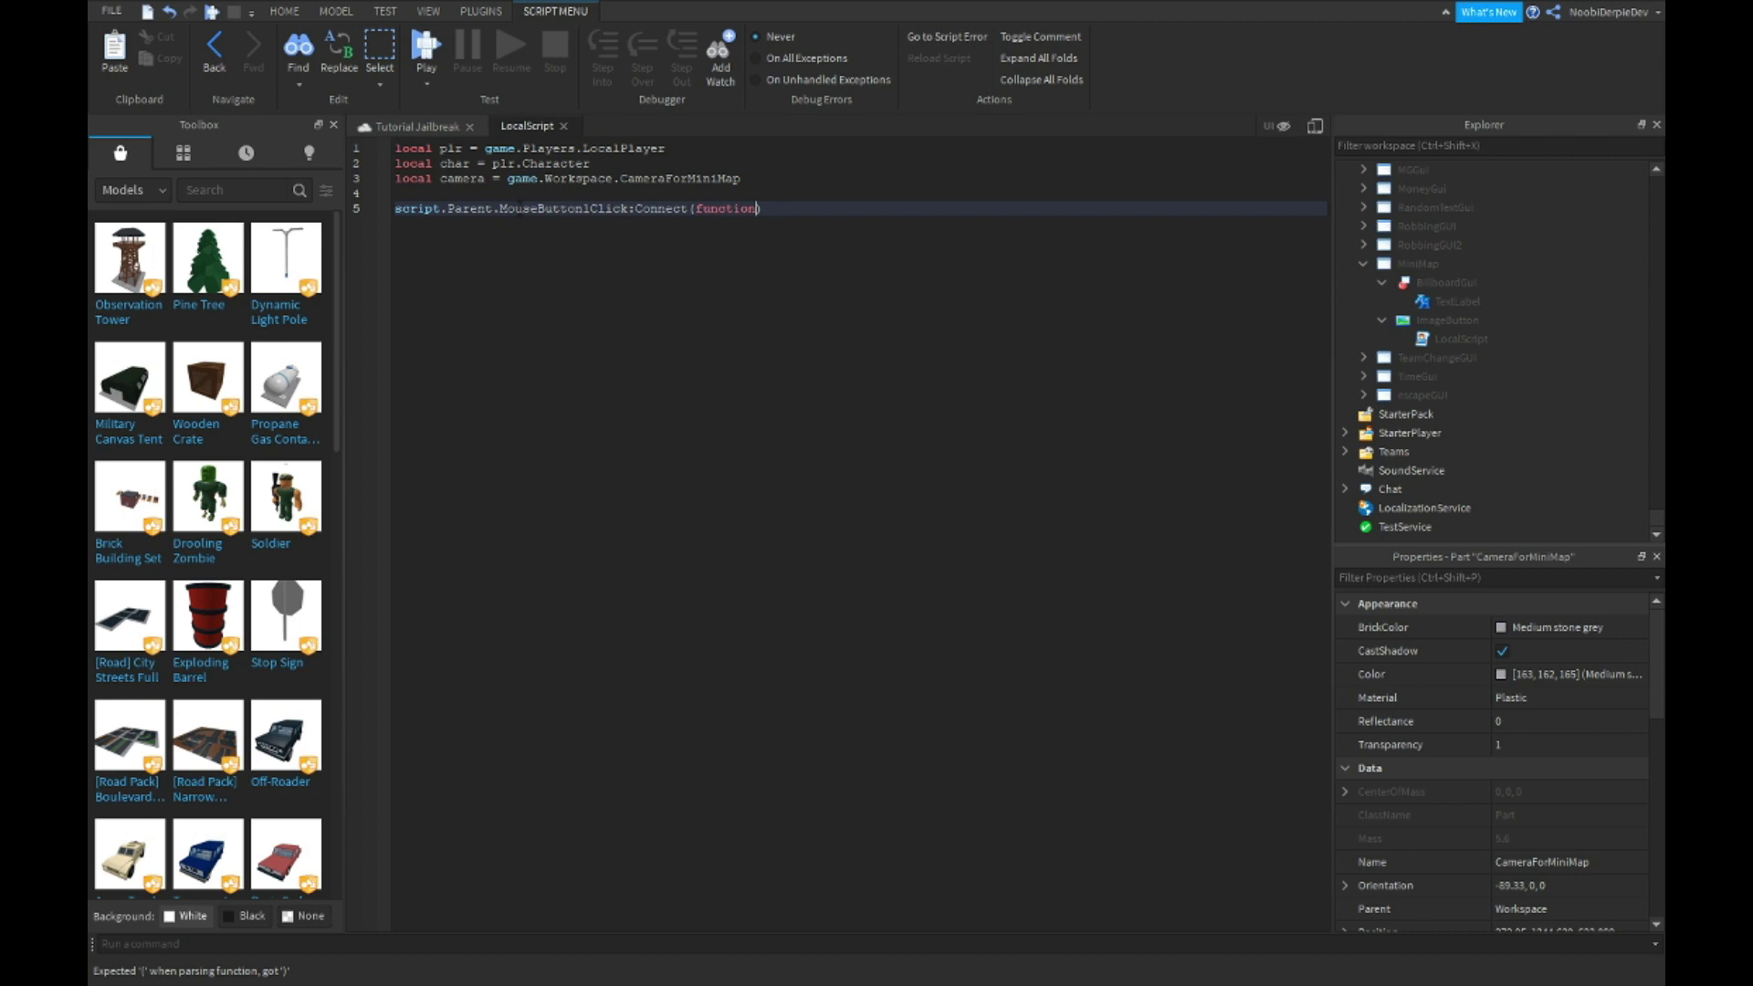
key("Return")
type("i")
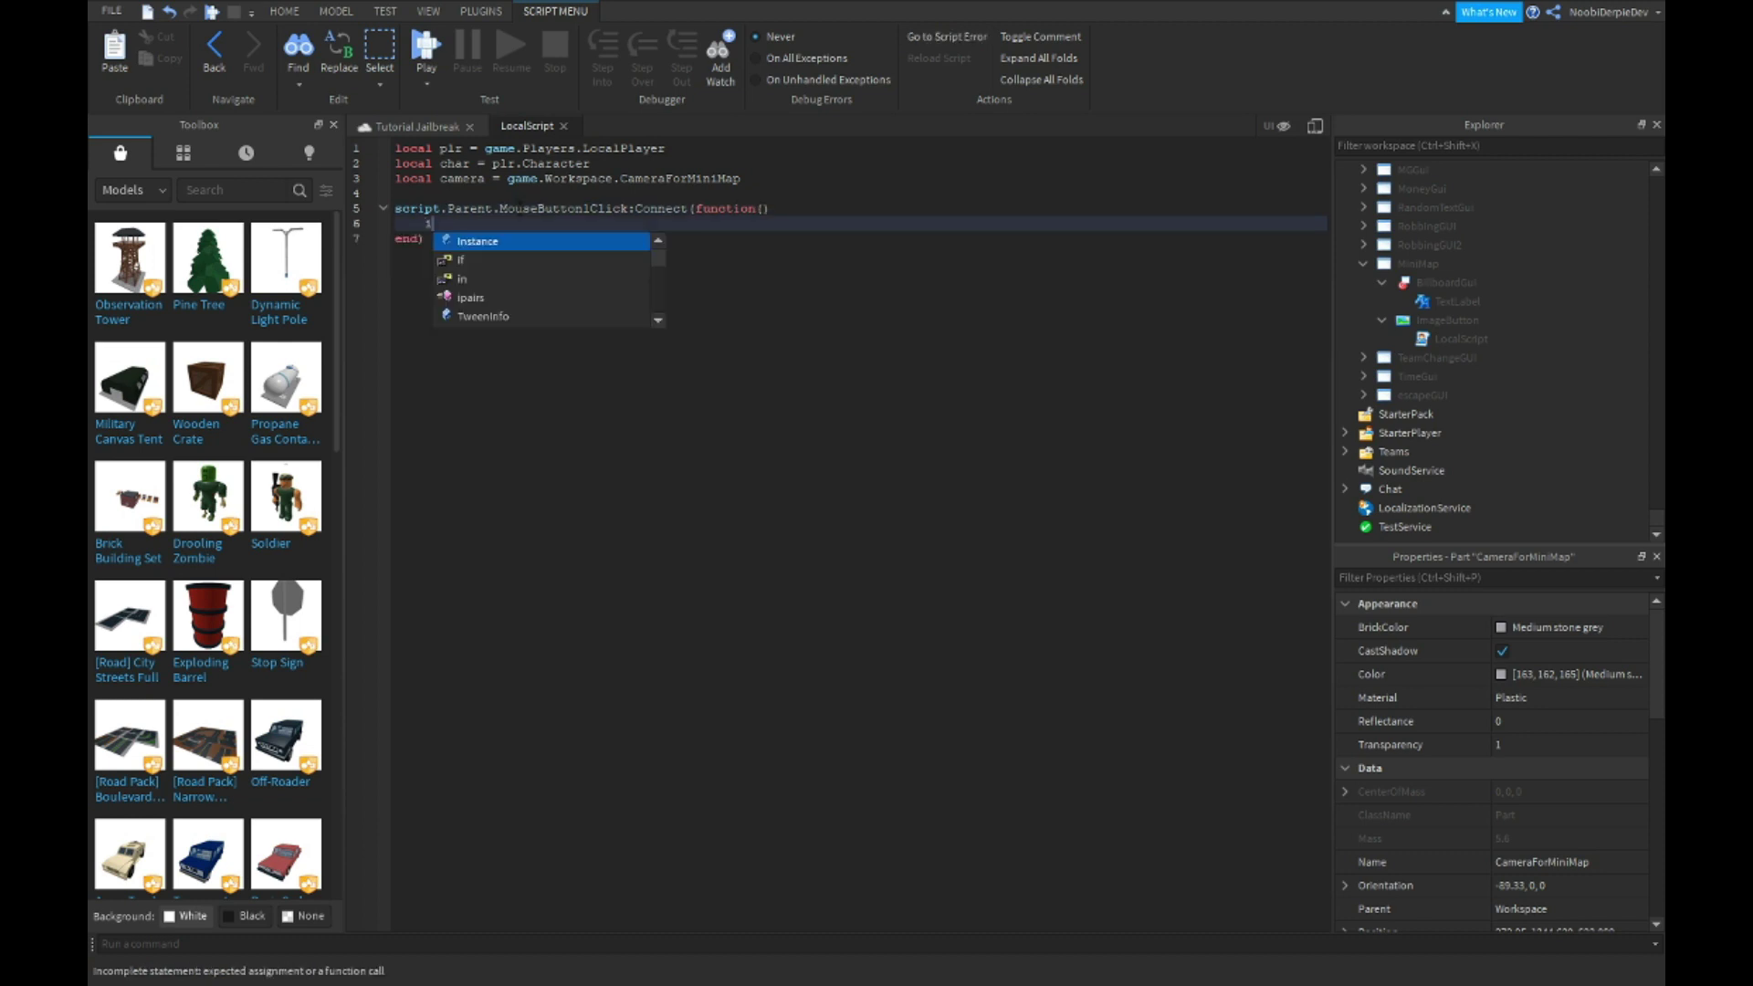
type("f cam.")
key("BackSpace")
type("era.")
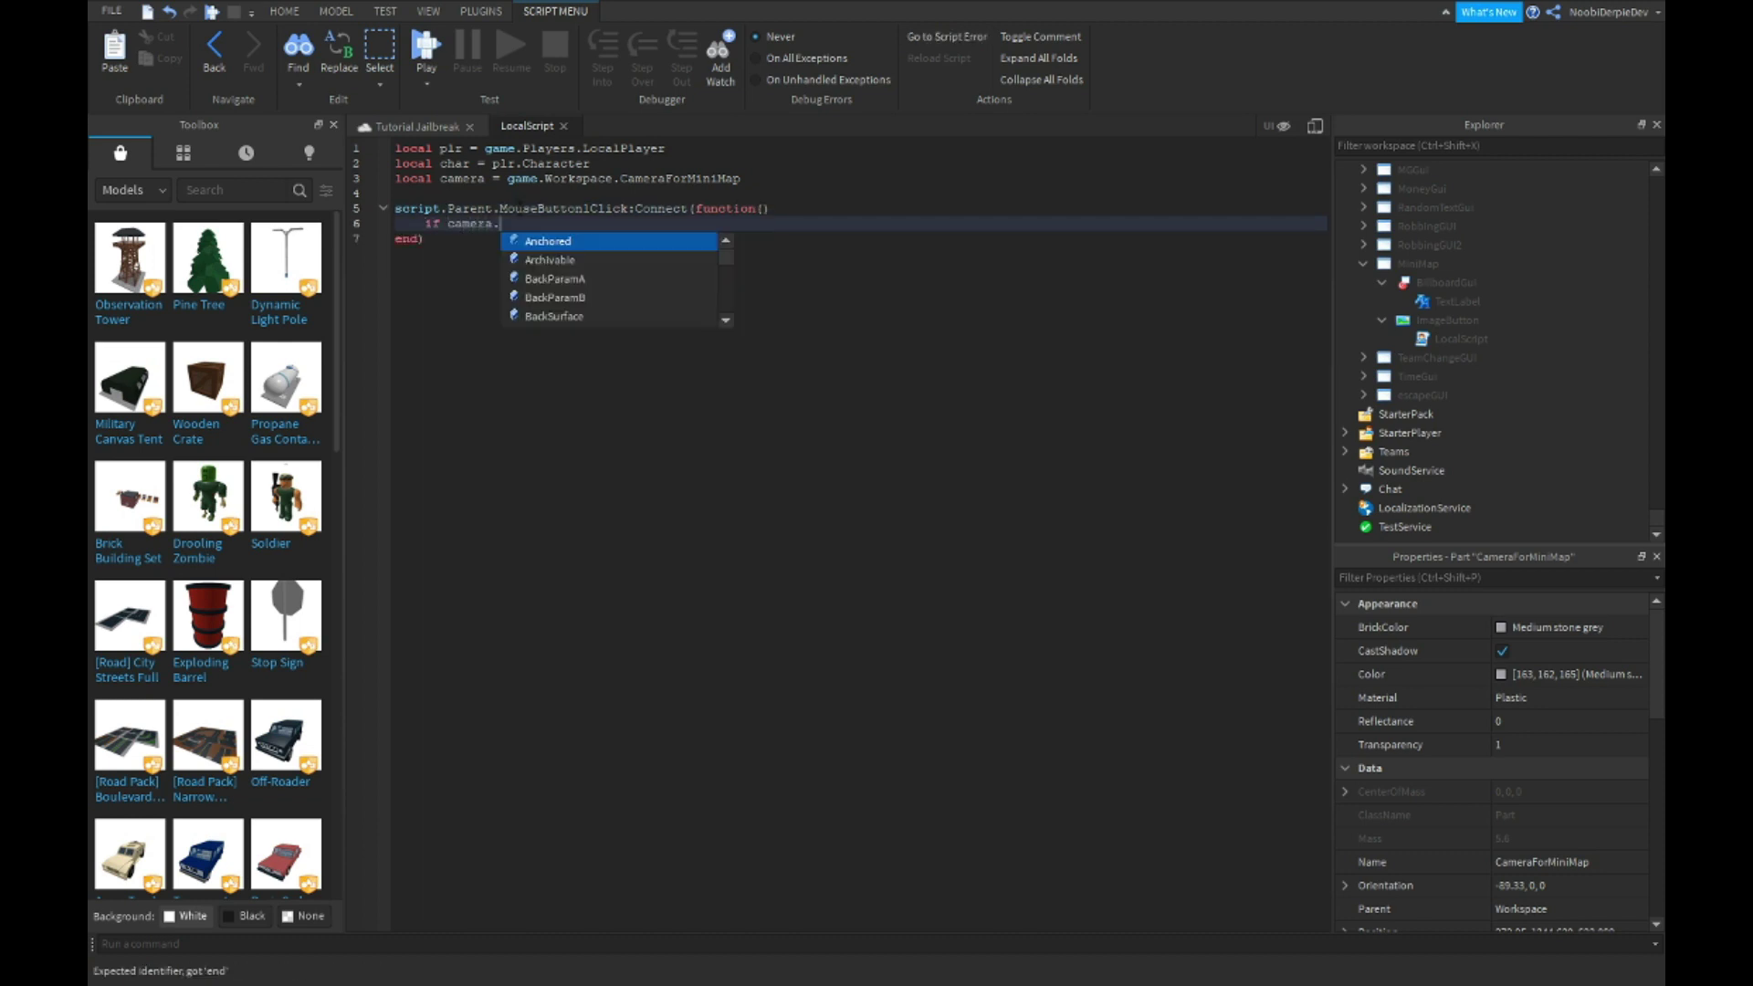
type("Came")
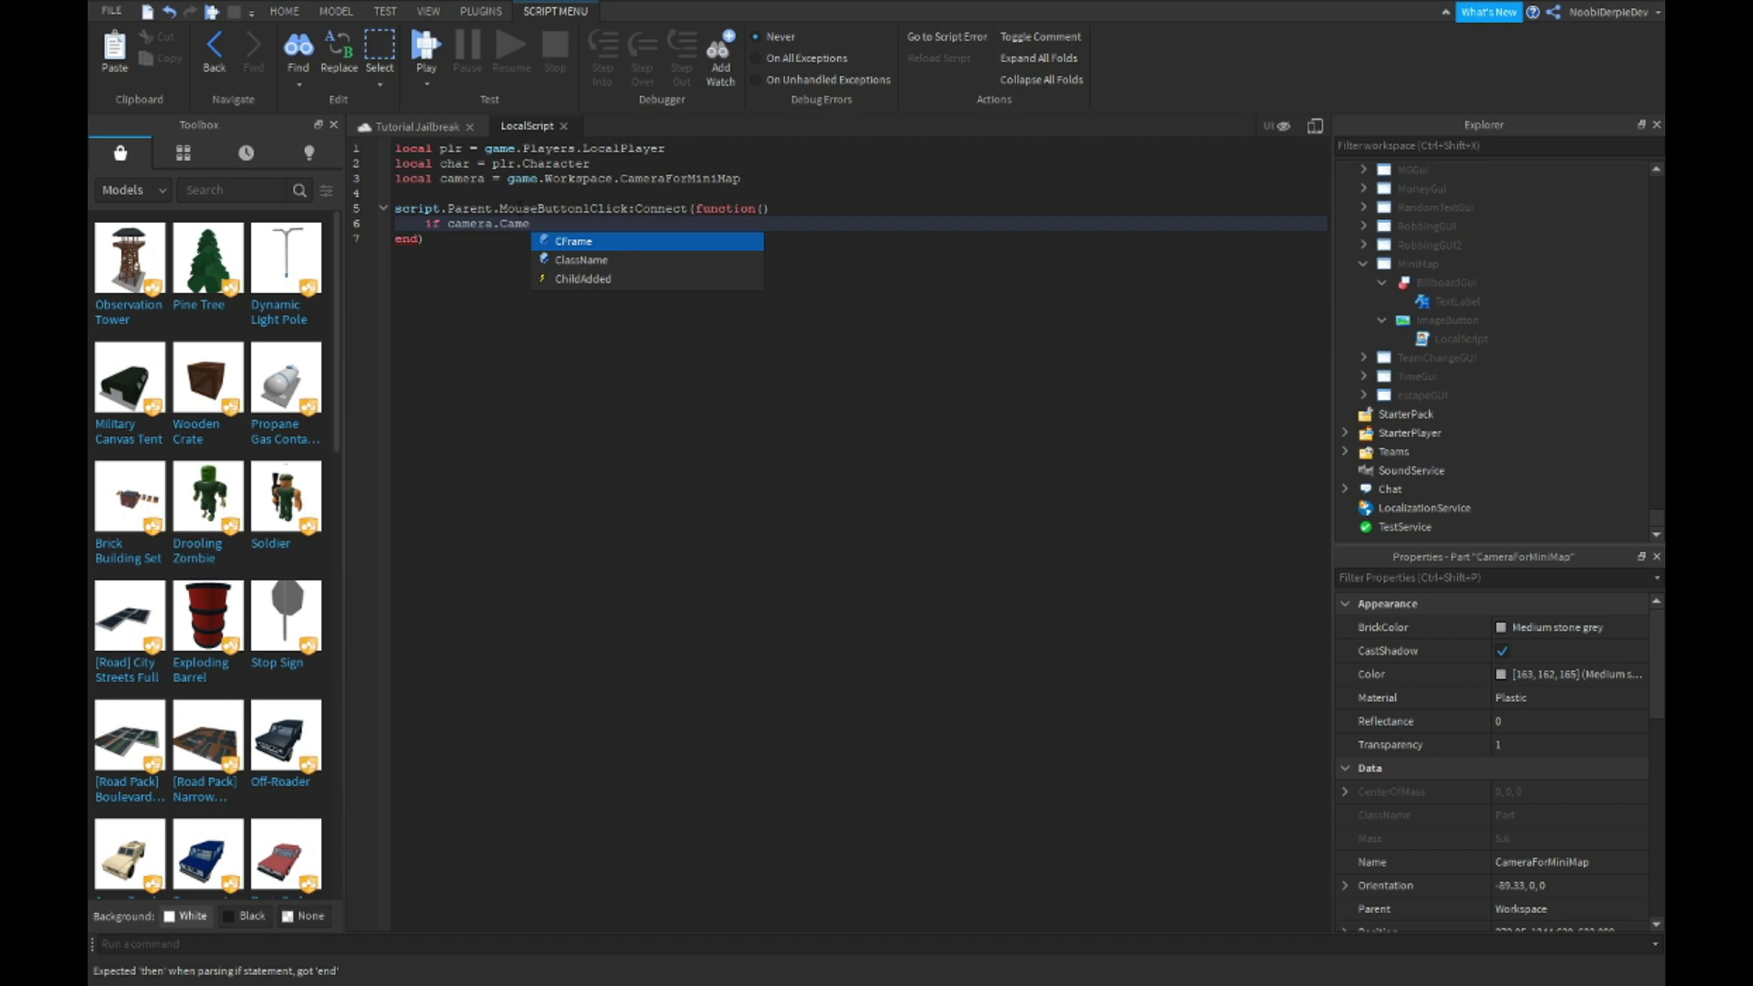
type("raType ")
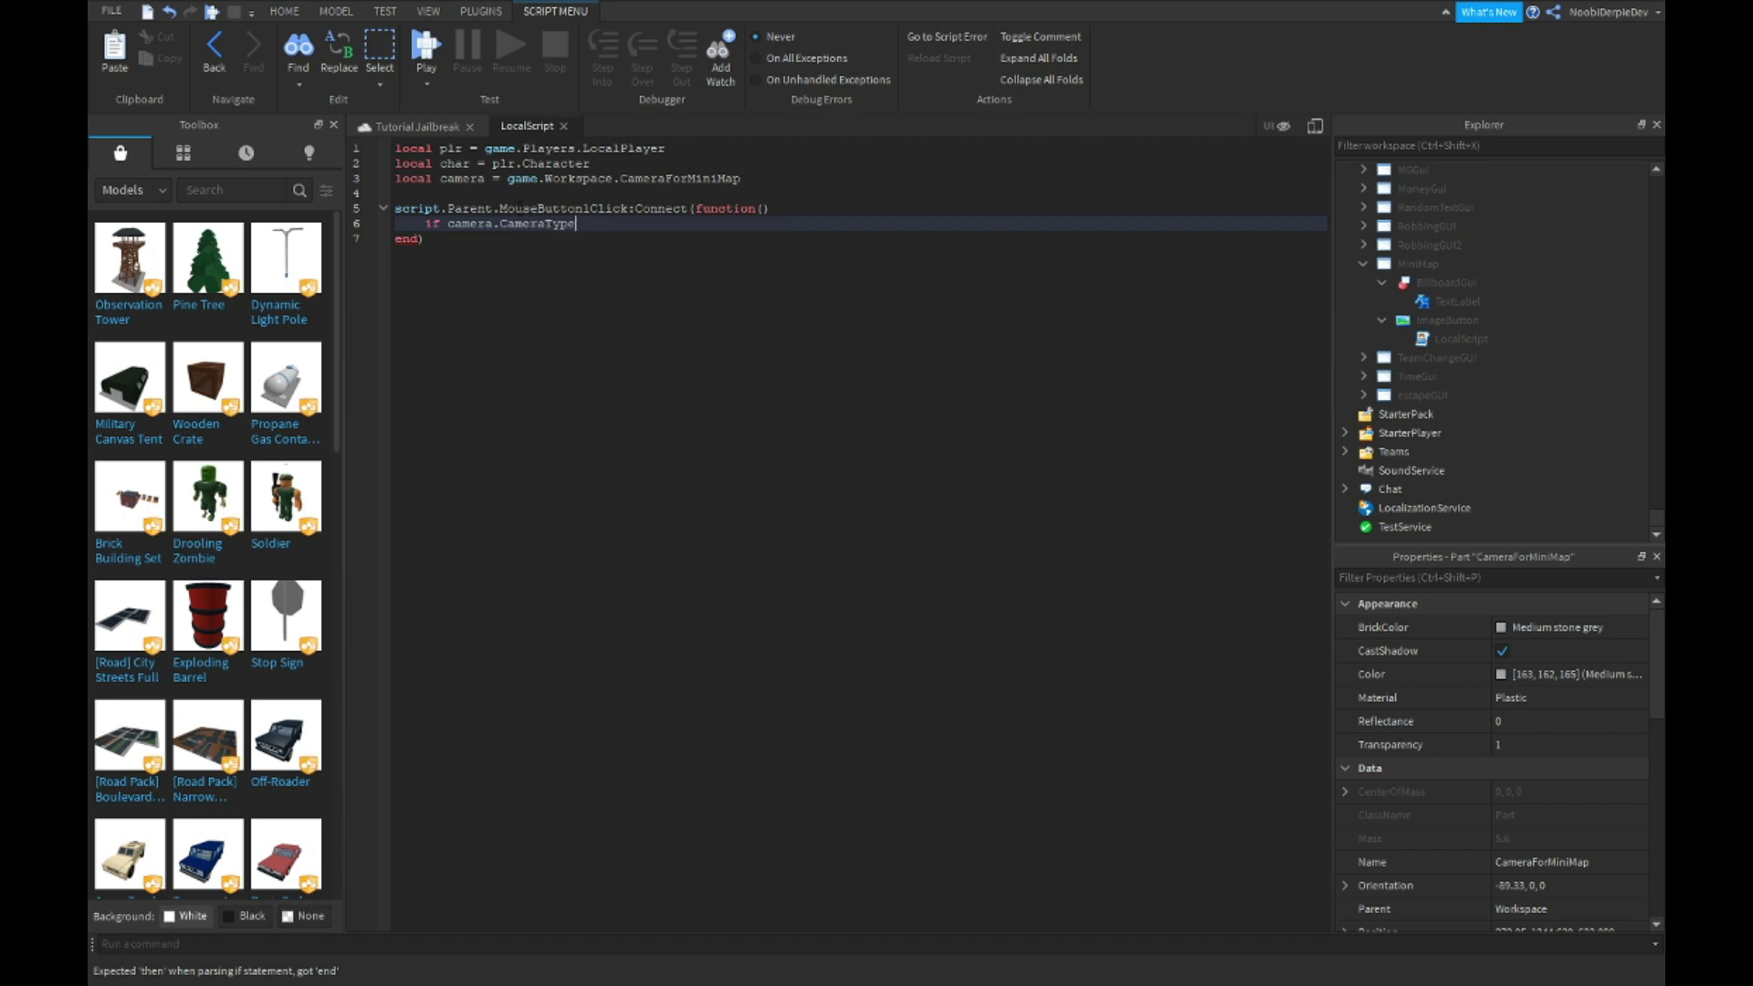
type("==")
Add an if check on the camera's CameraType enum inside the click handler.
left_click_drag(506, 179, 743, 178)
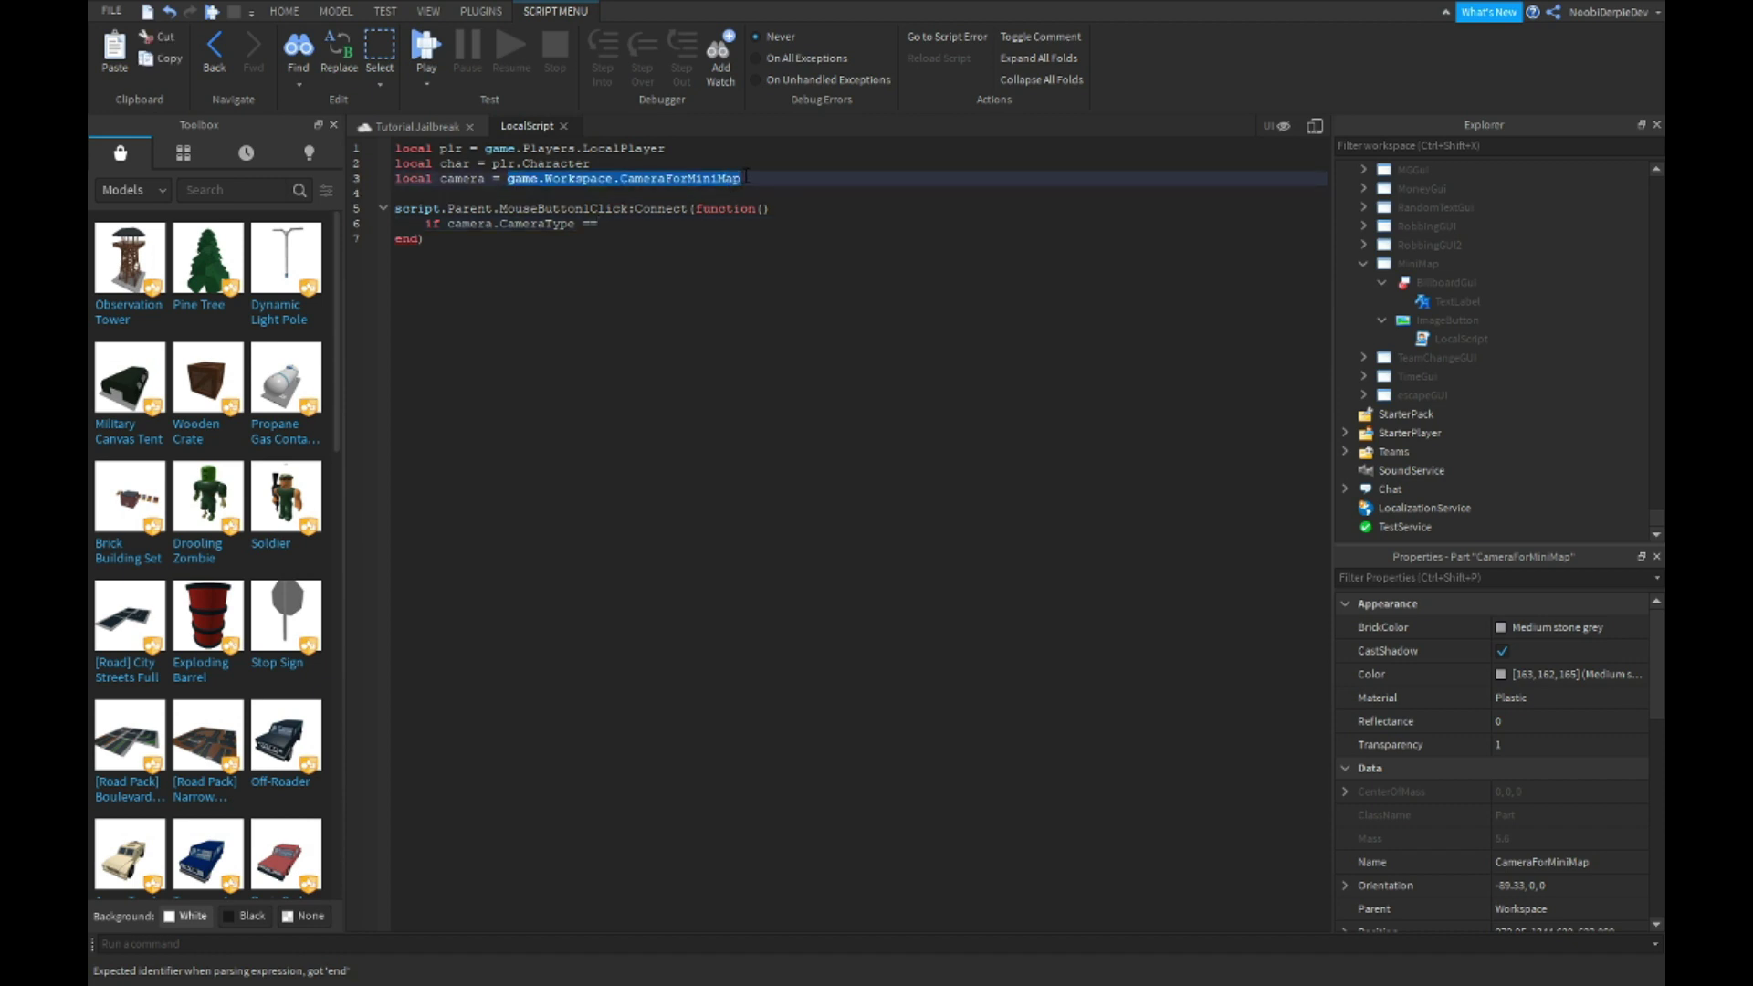
type("game.Workspace")
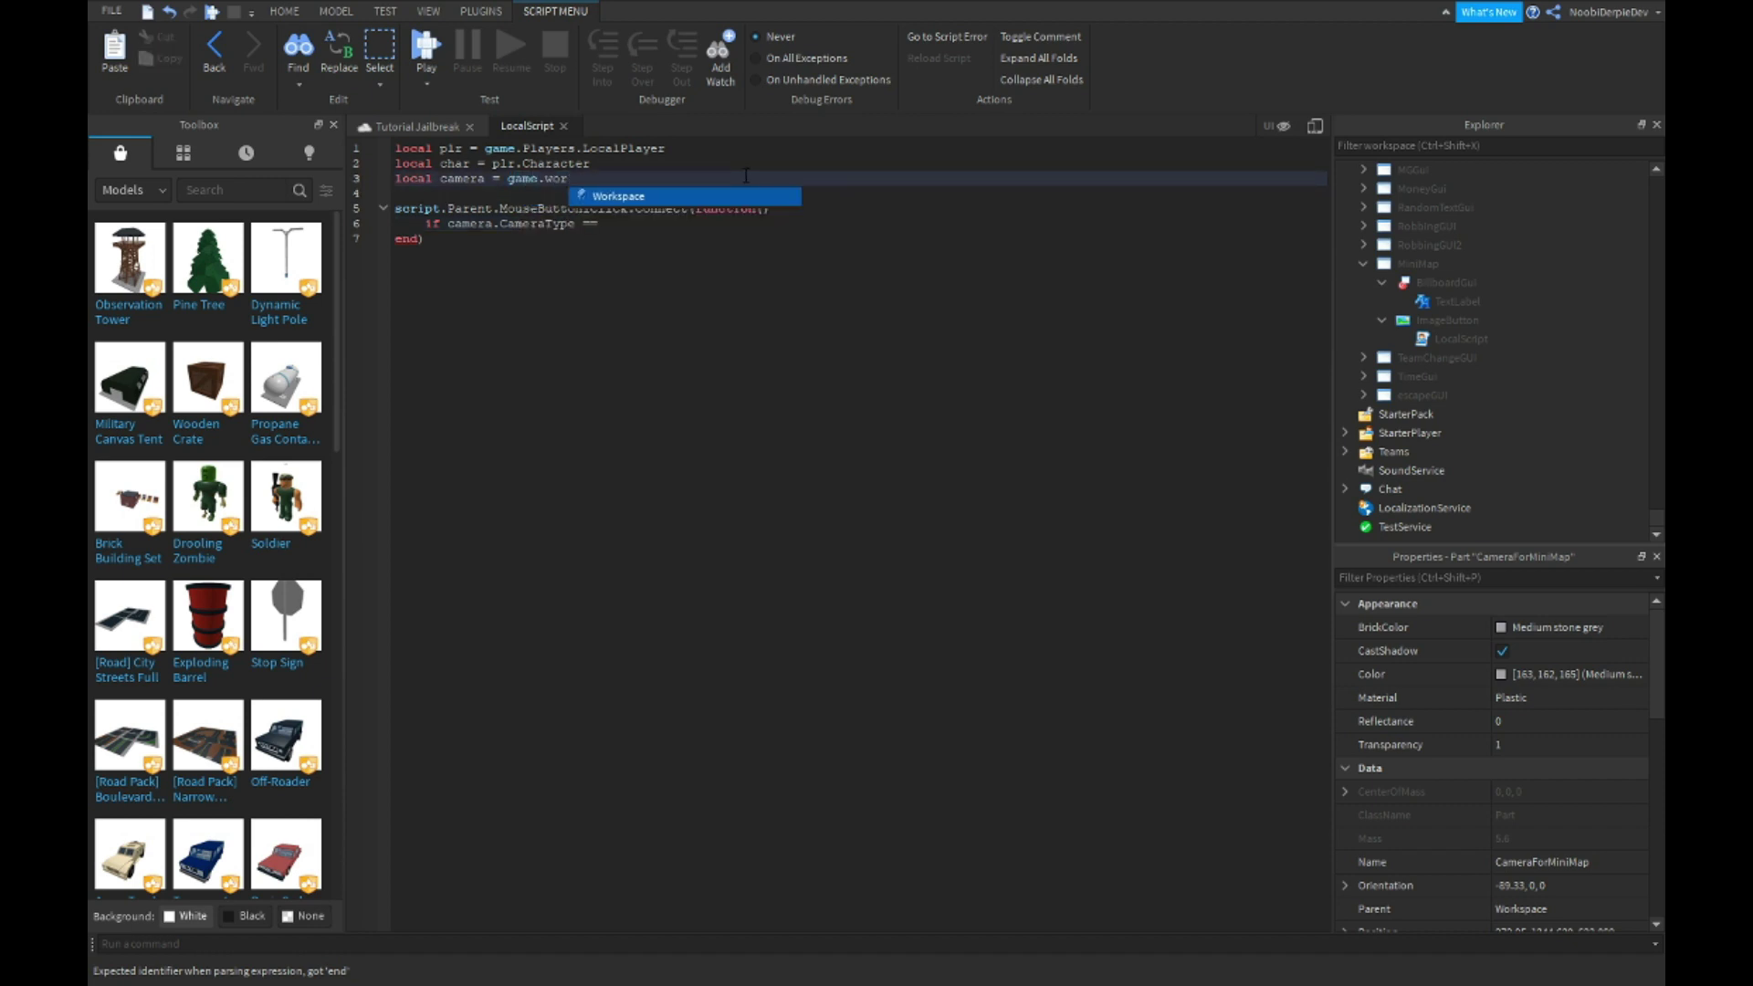
type(".CurrentCamera")
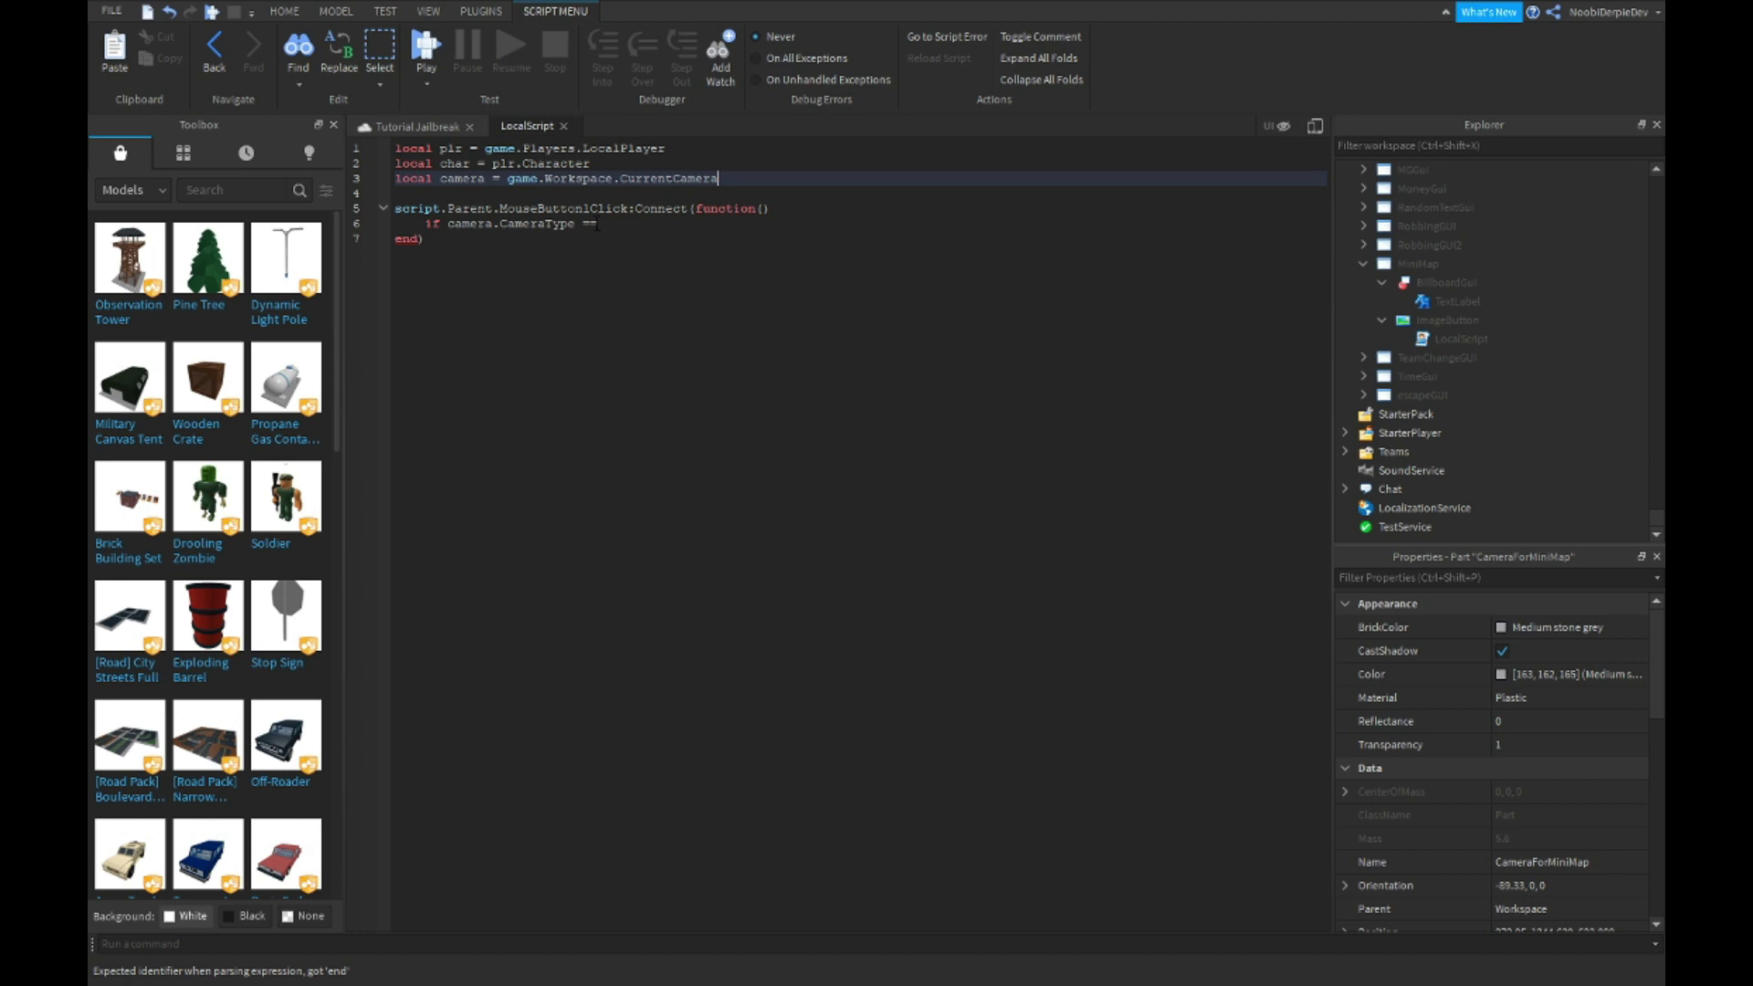
double_click(549, 224)
type("co")
type("mera")
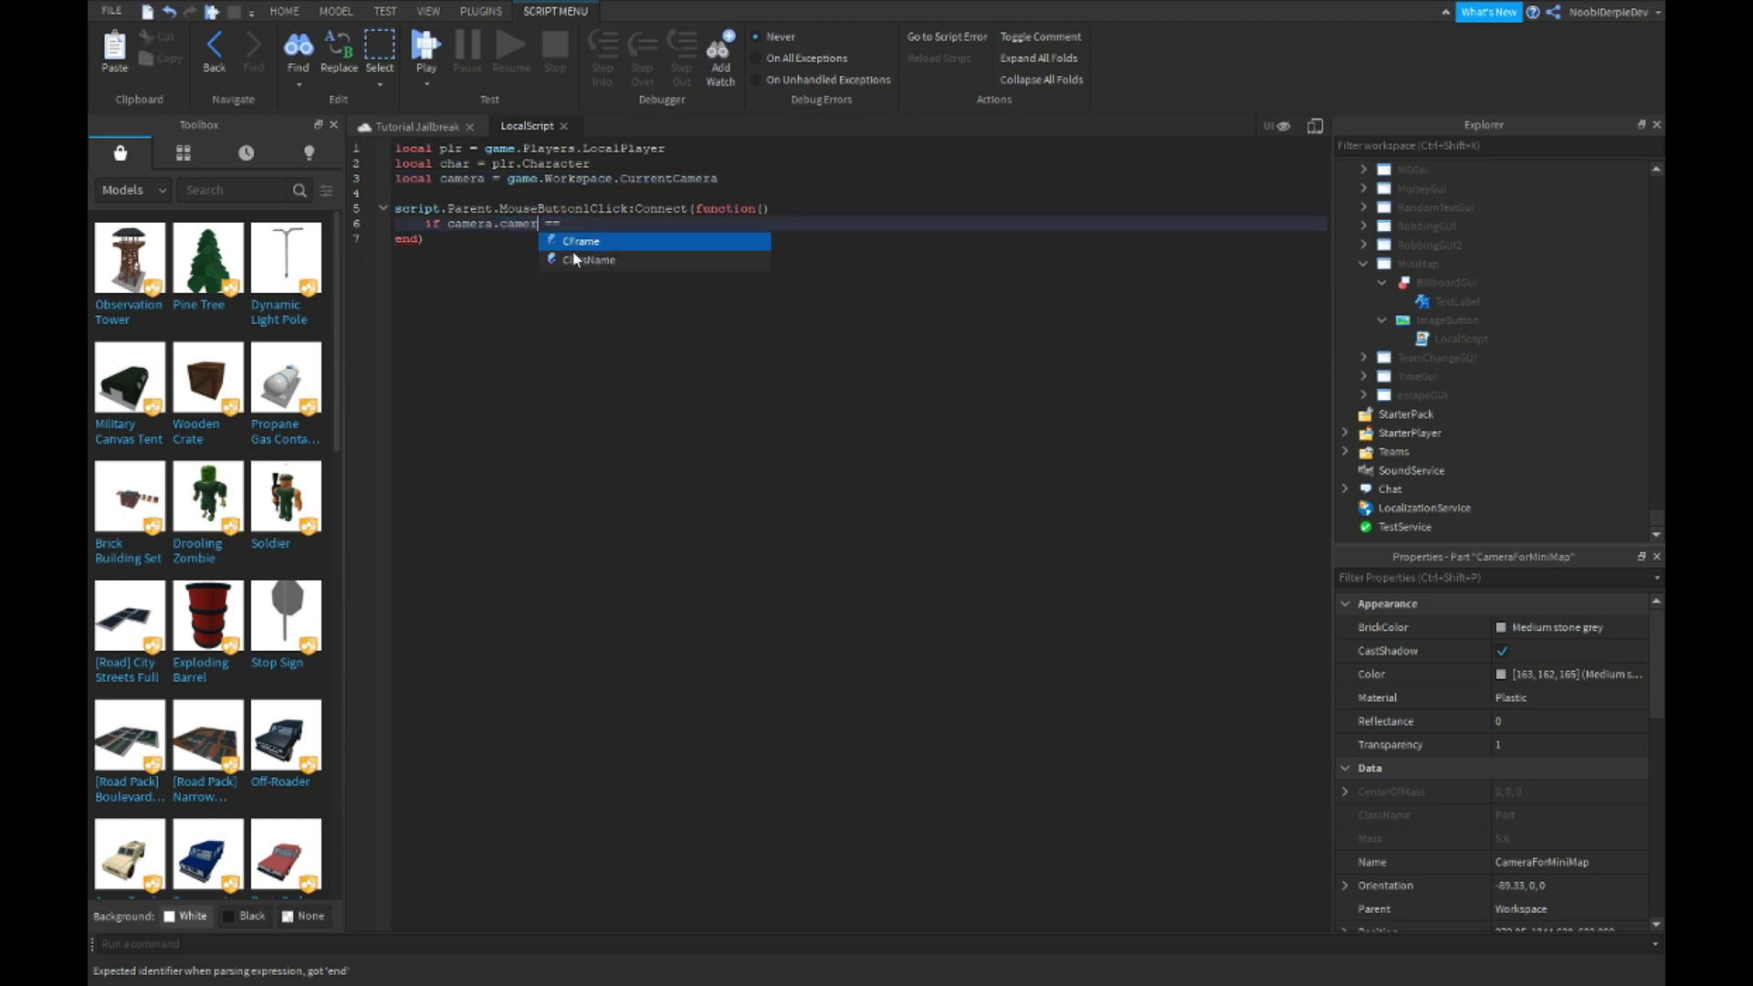
type("type")
key("Return")
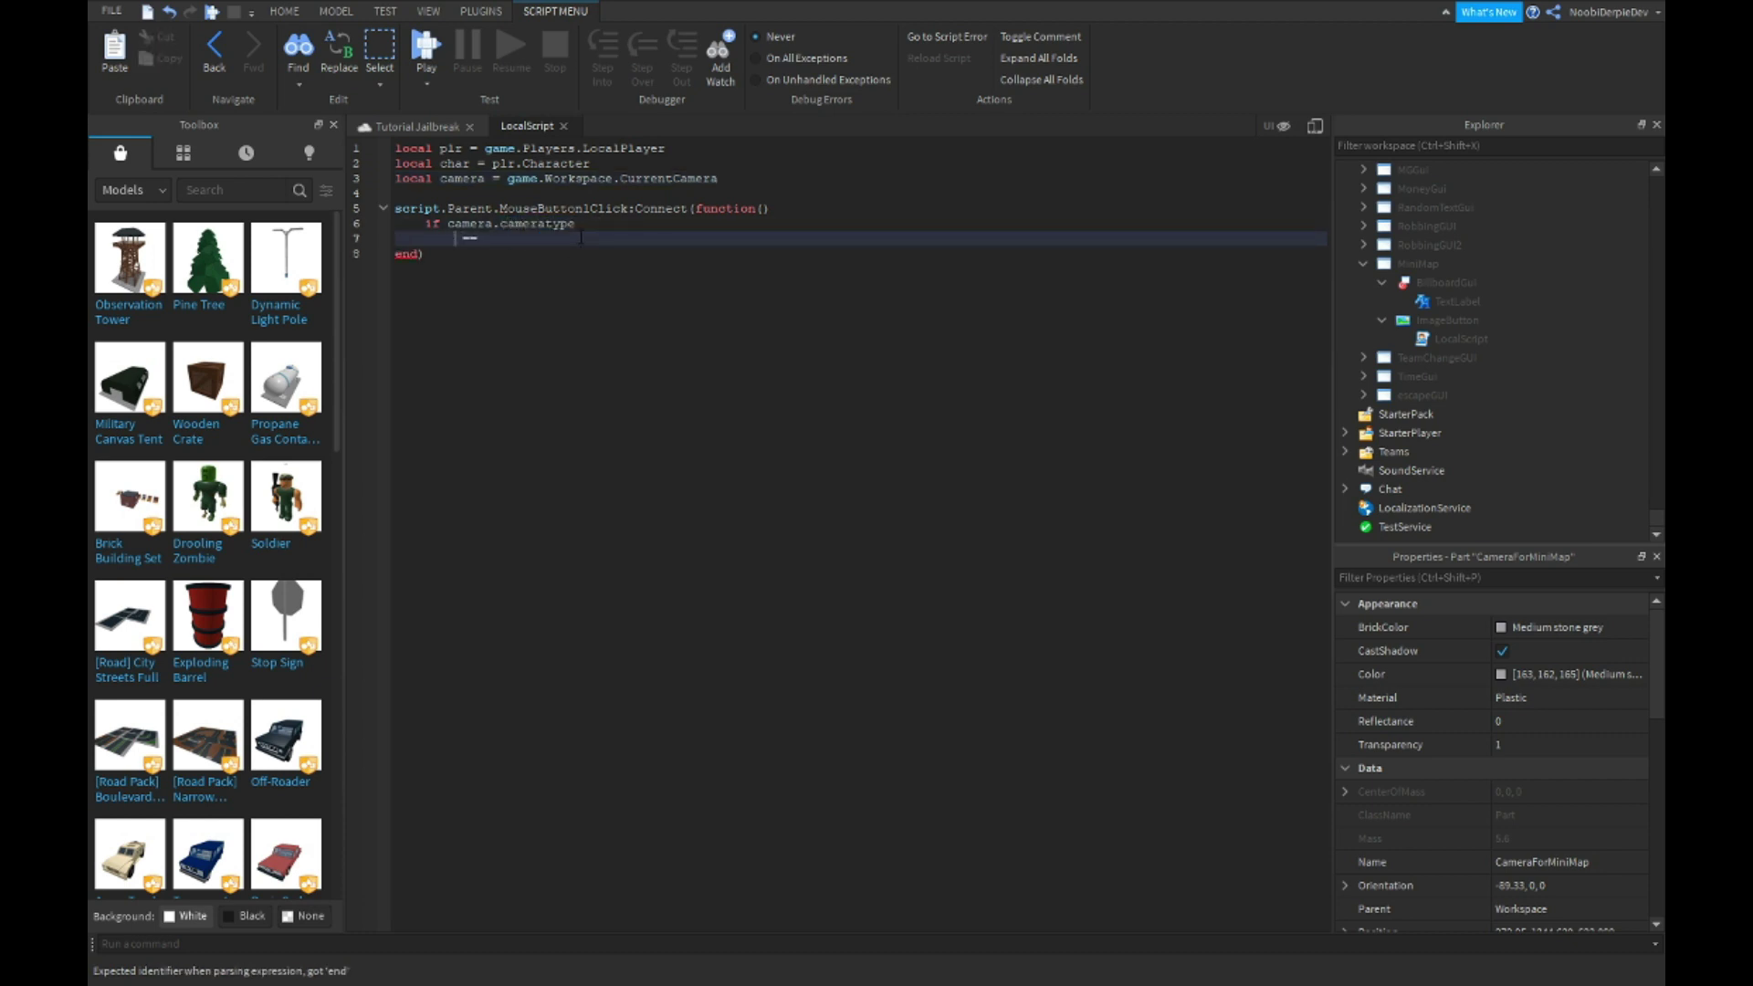
key("BackSpace")
key("BackSpace")
key("BackSpace")
key("BackSpace")
key("BackSpace")
key("BackSpace")
key("BackSpace")
key("BackSpace")
key("BackSpace")
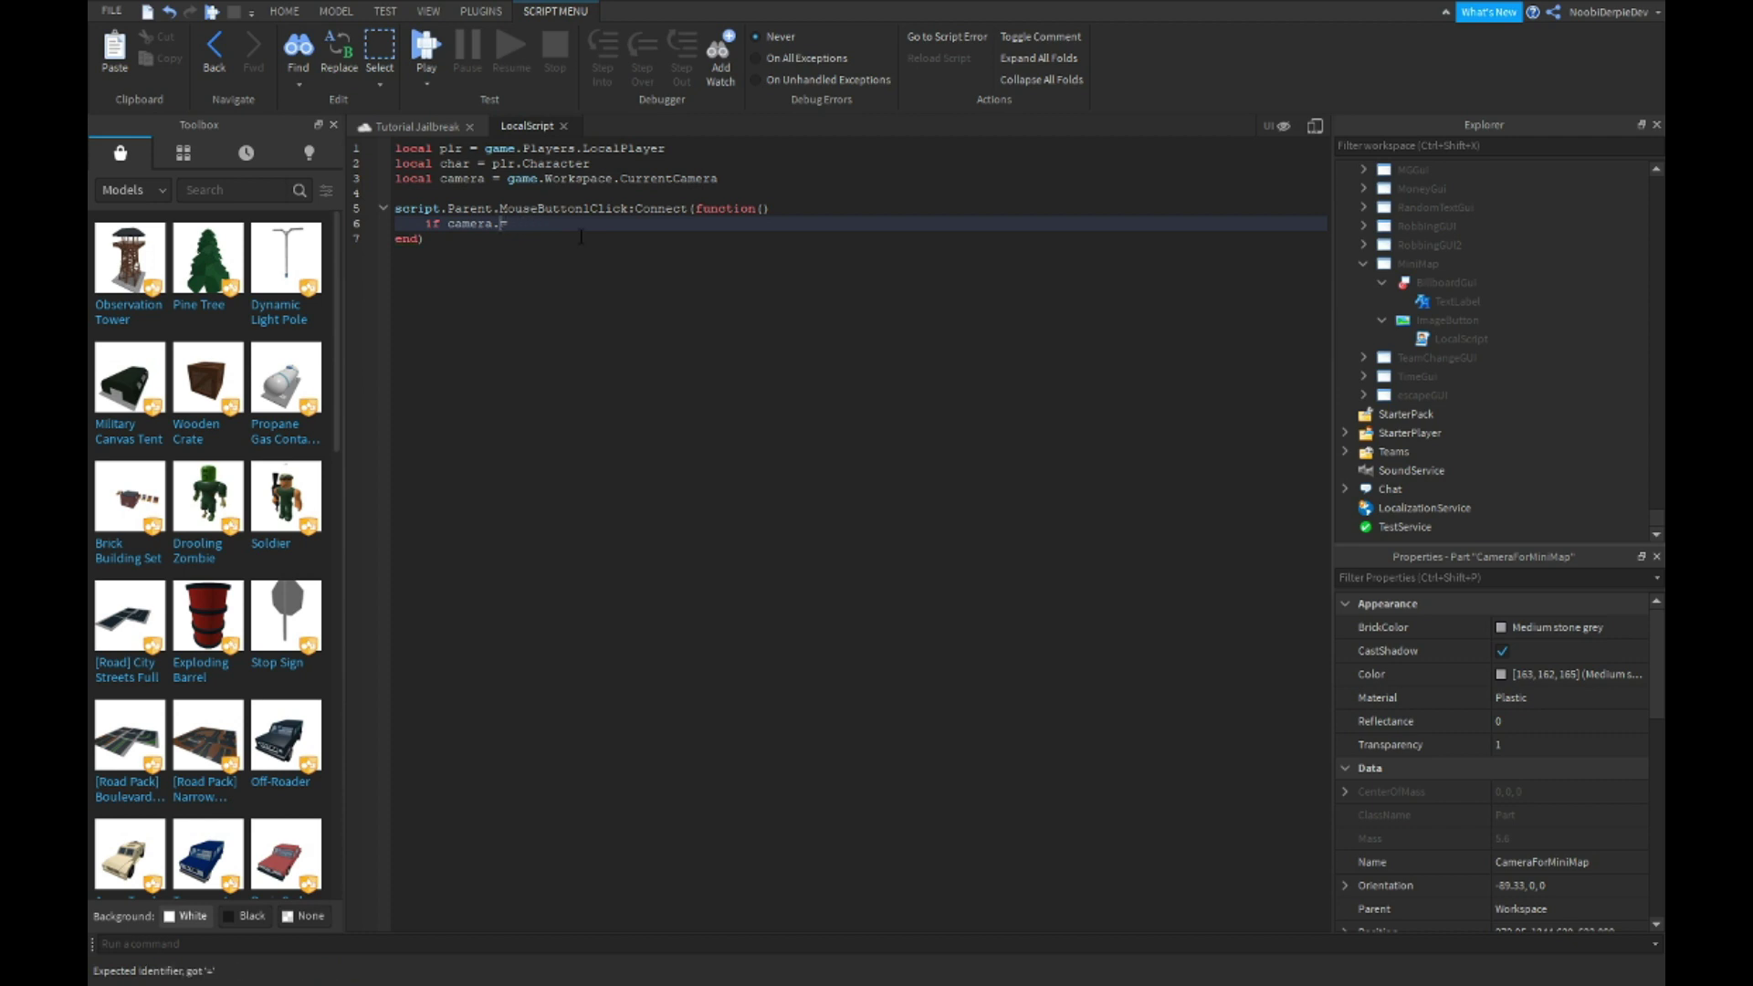
type(".camer")
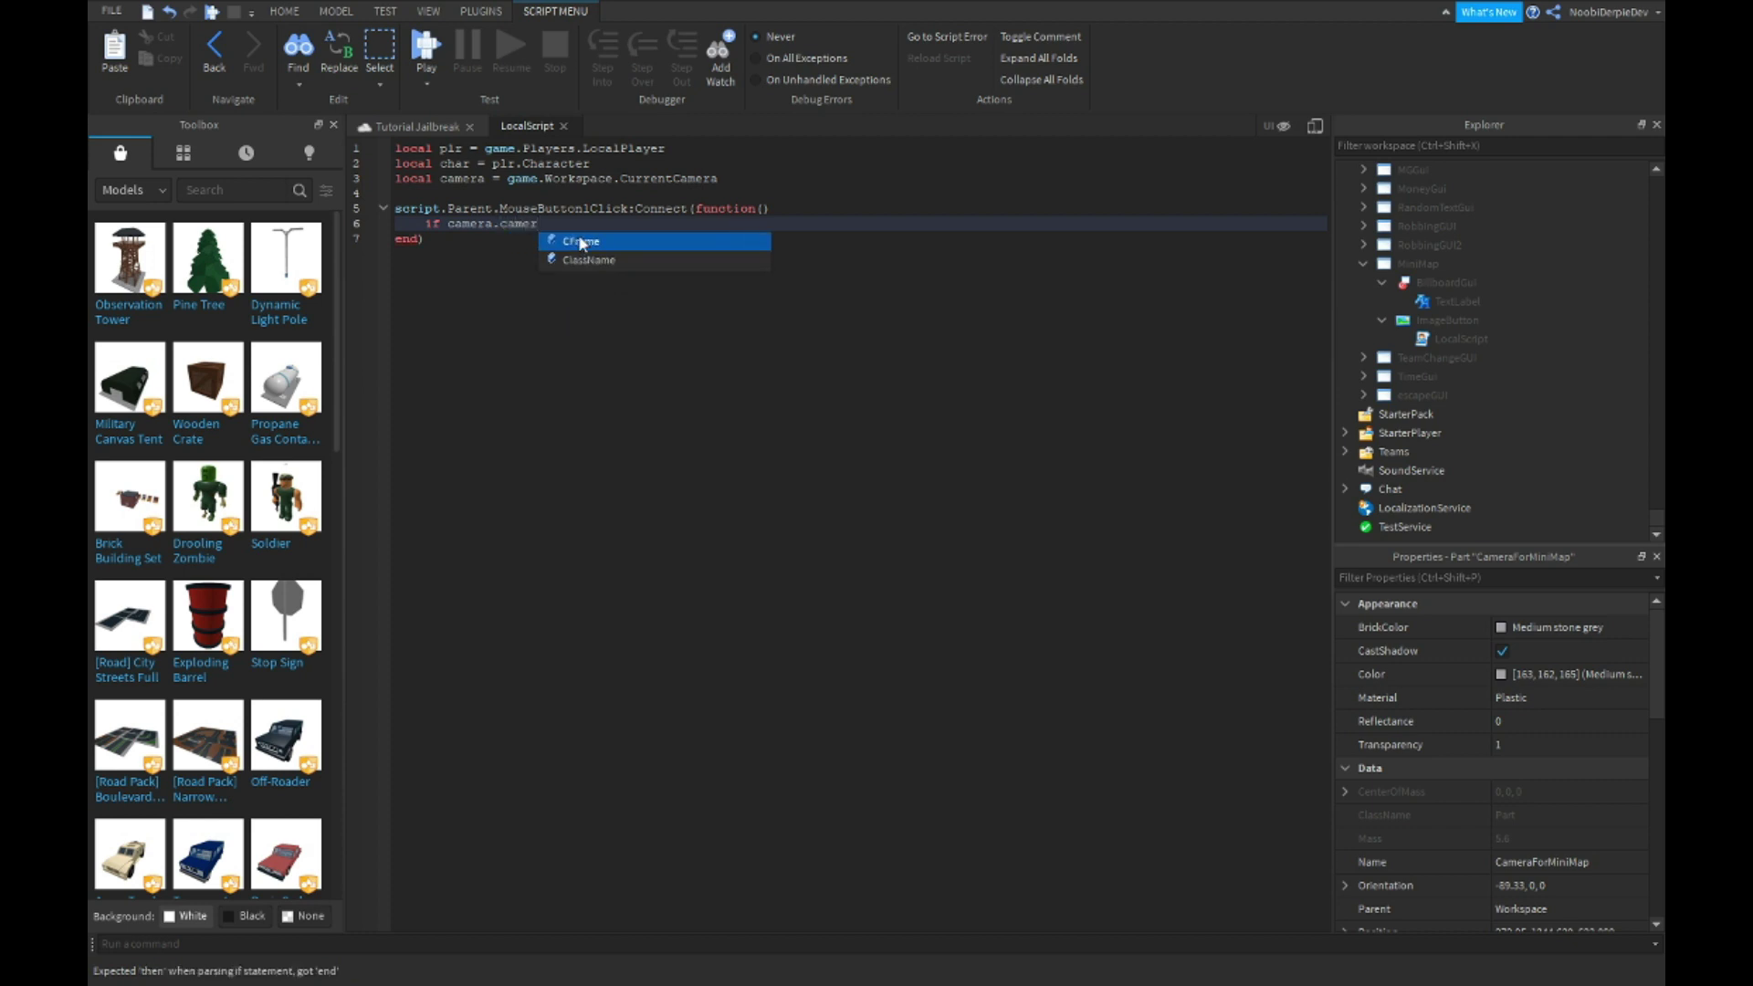
key("BackSpace")
key("BackSpace")
key("BackSpace")
key("BackSpace")
type("amera")
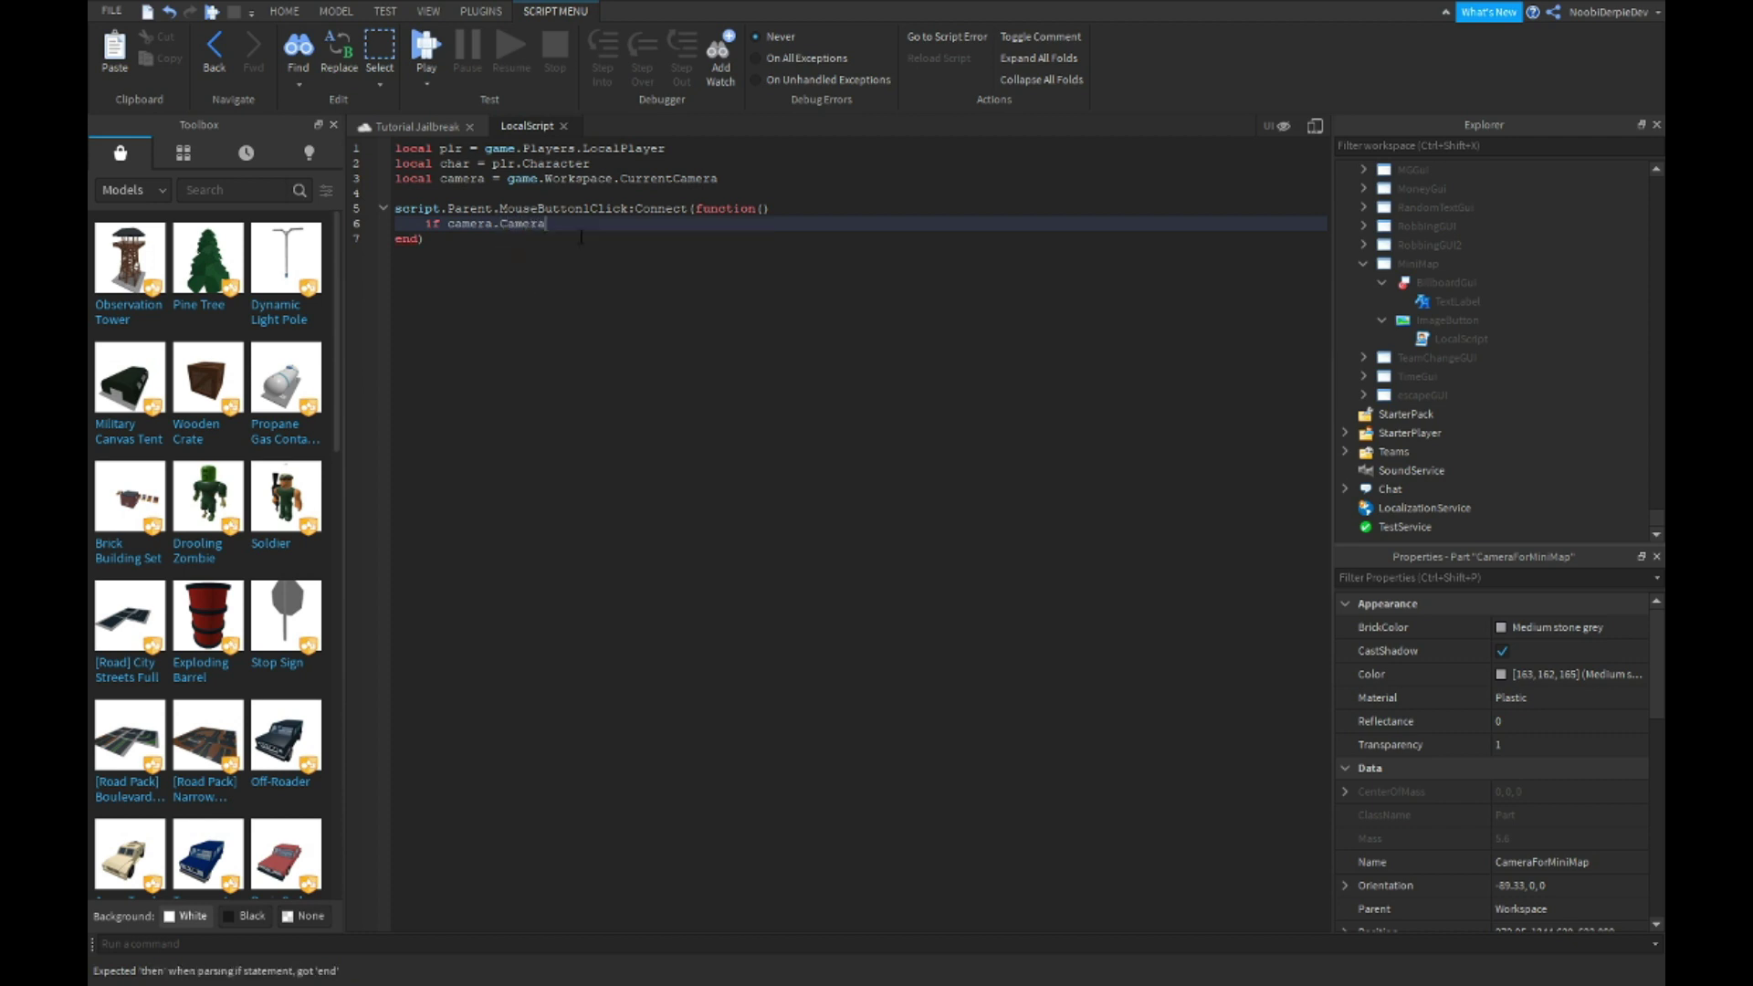
type("Type == E")
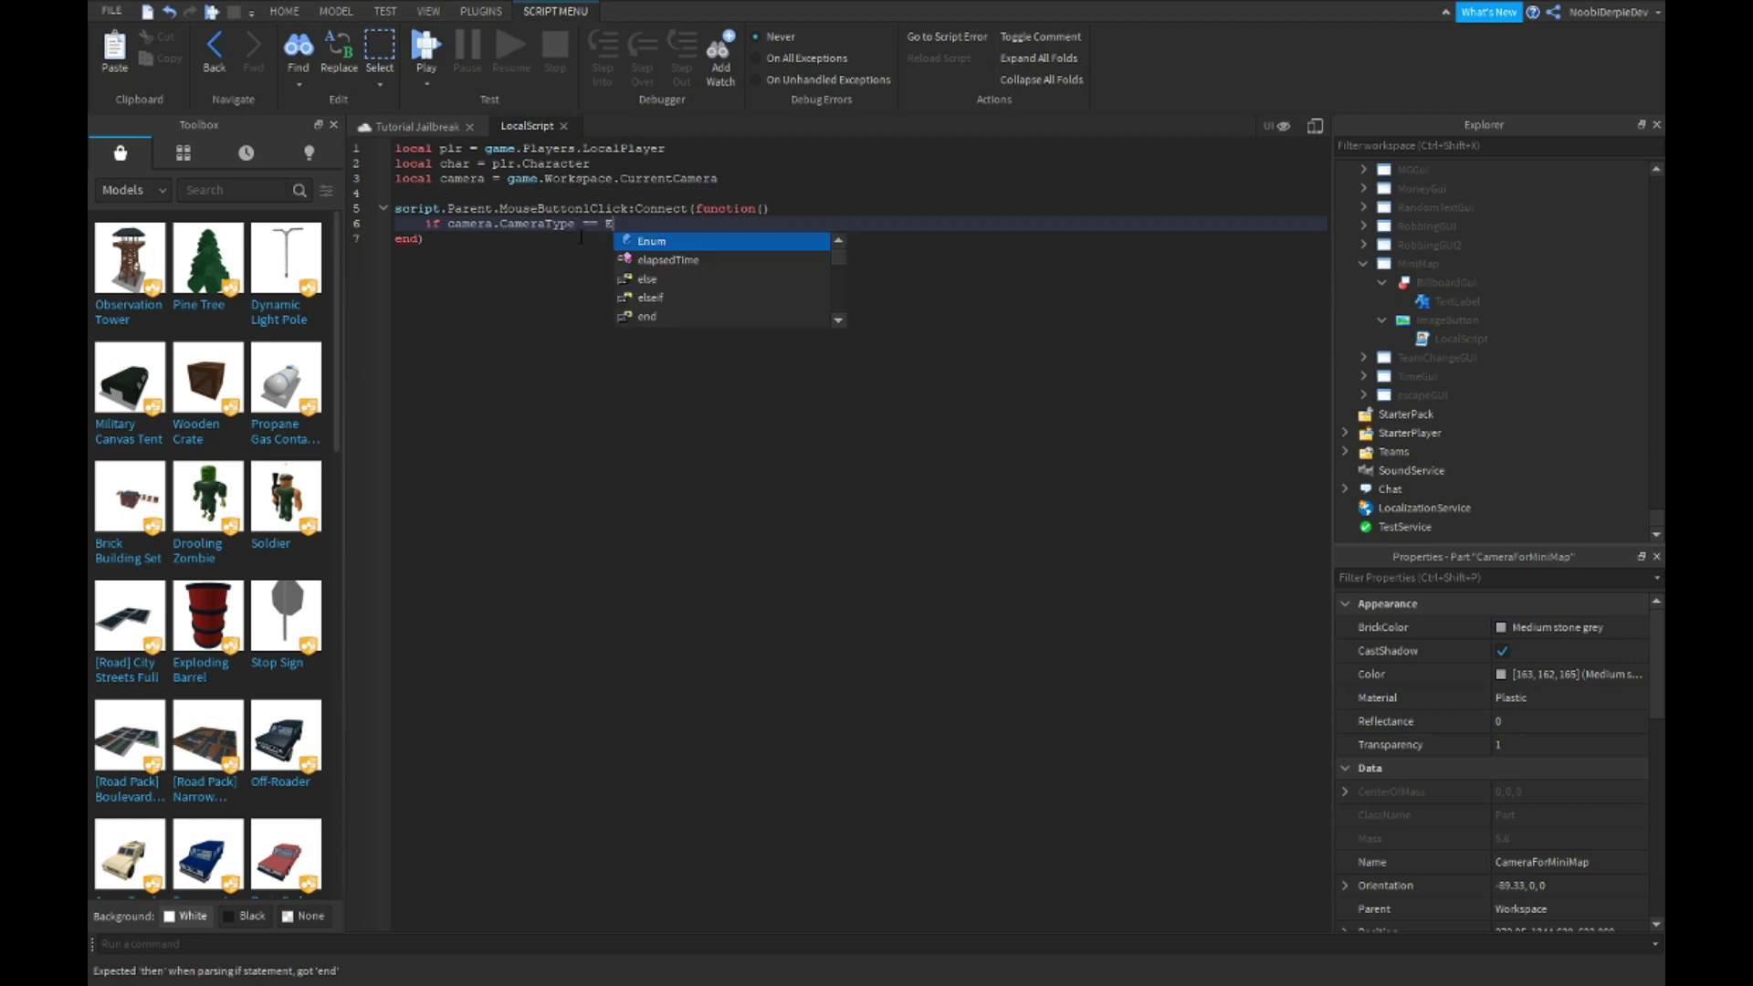
type("num.came")
key("Tab")
type(".")
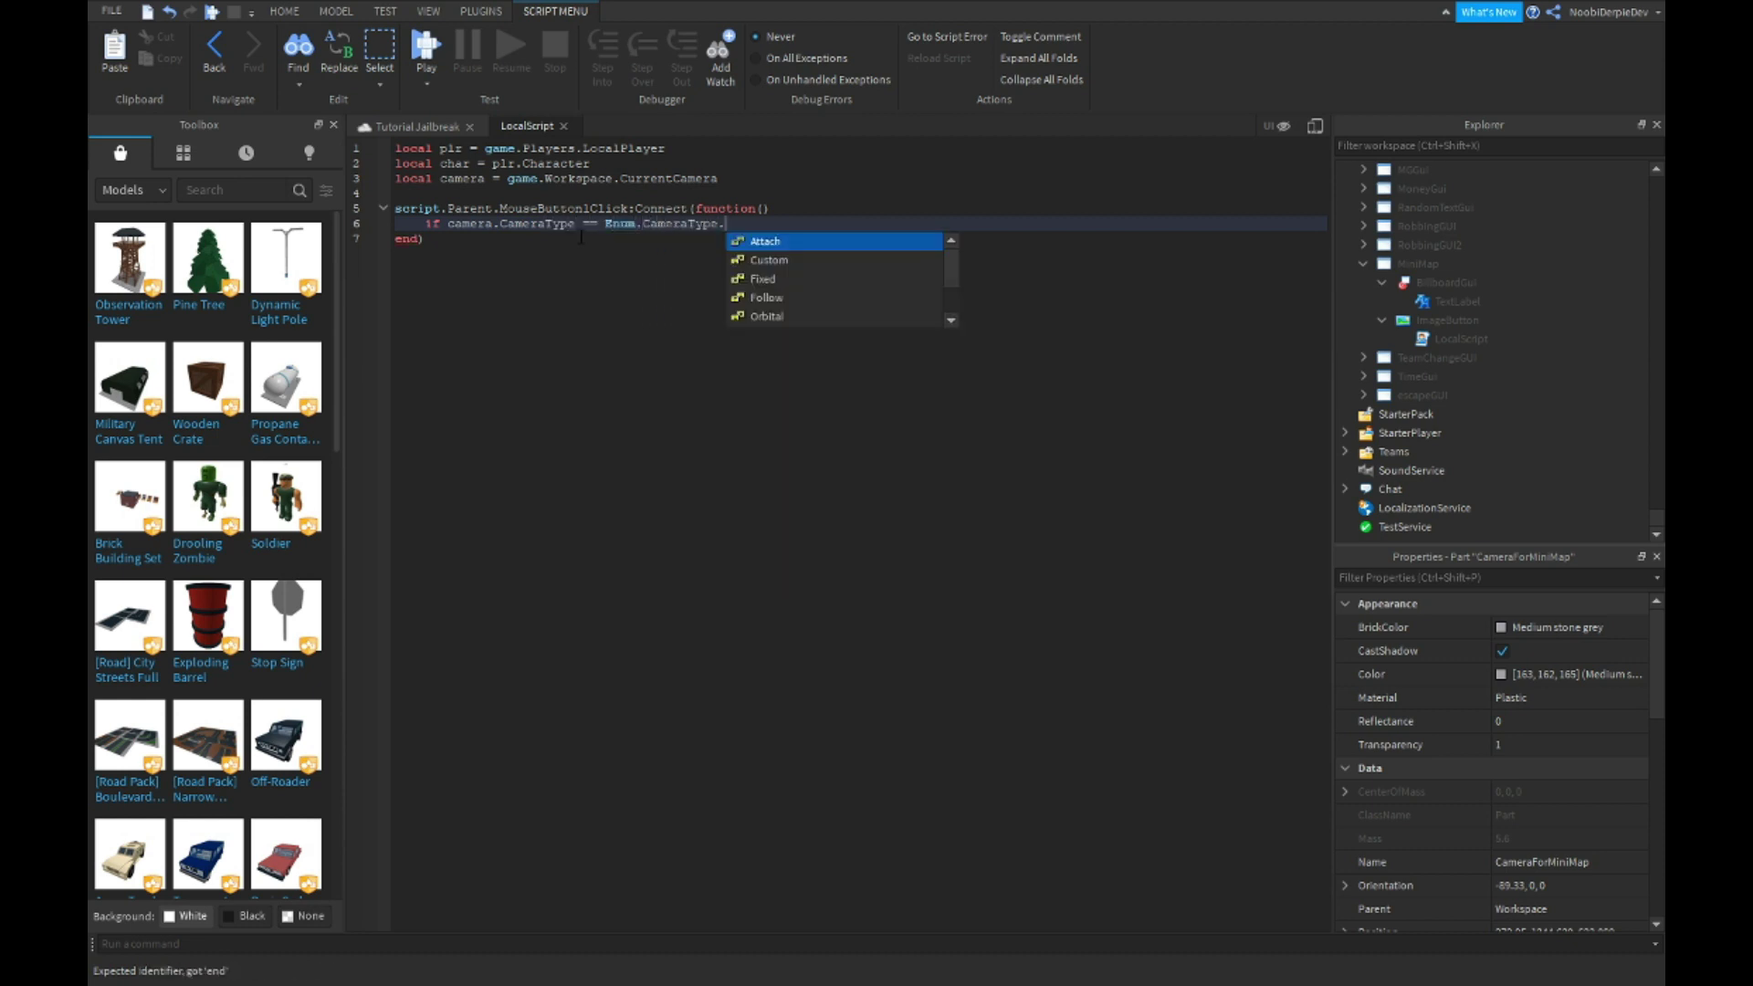
type("Custom then")
key("Return")
type("repe")
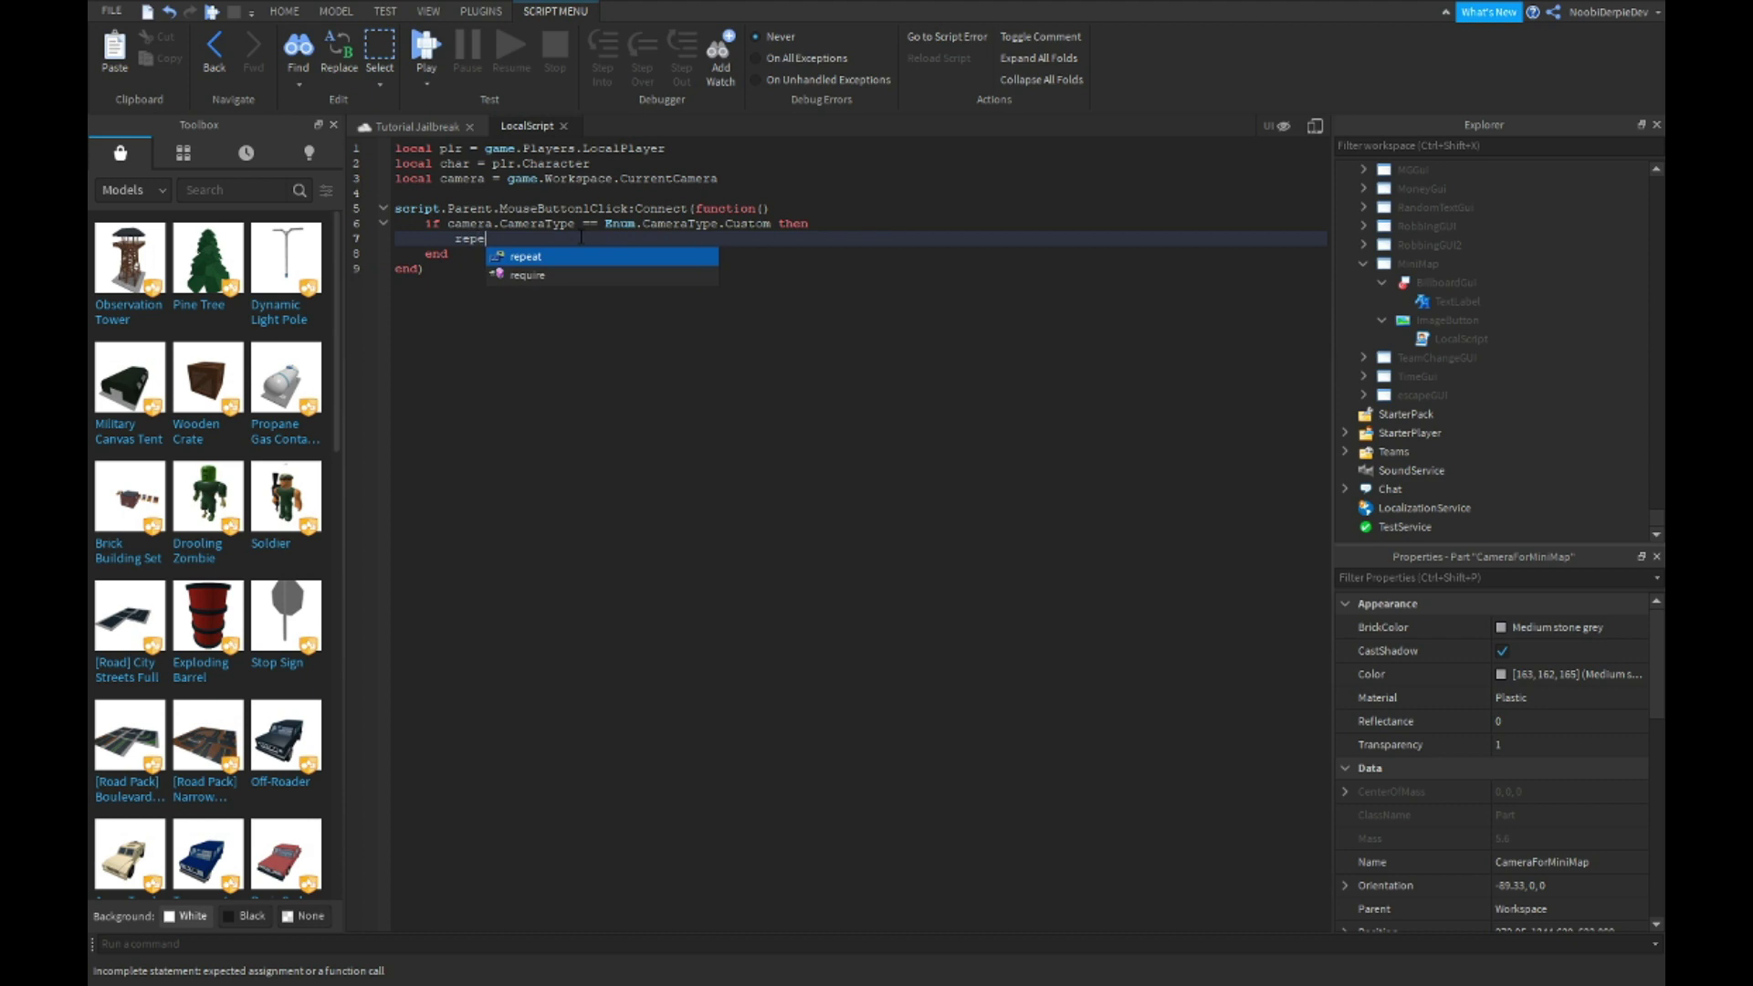
type("at wait()")
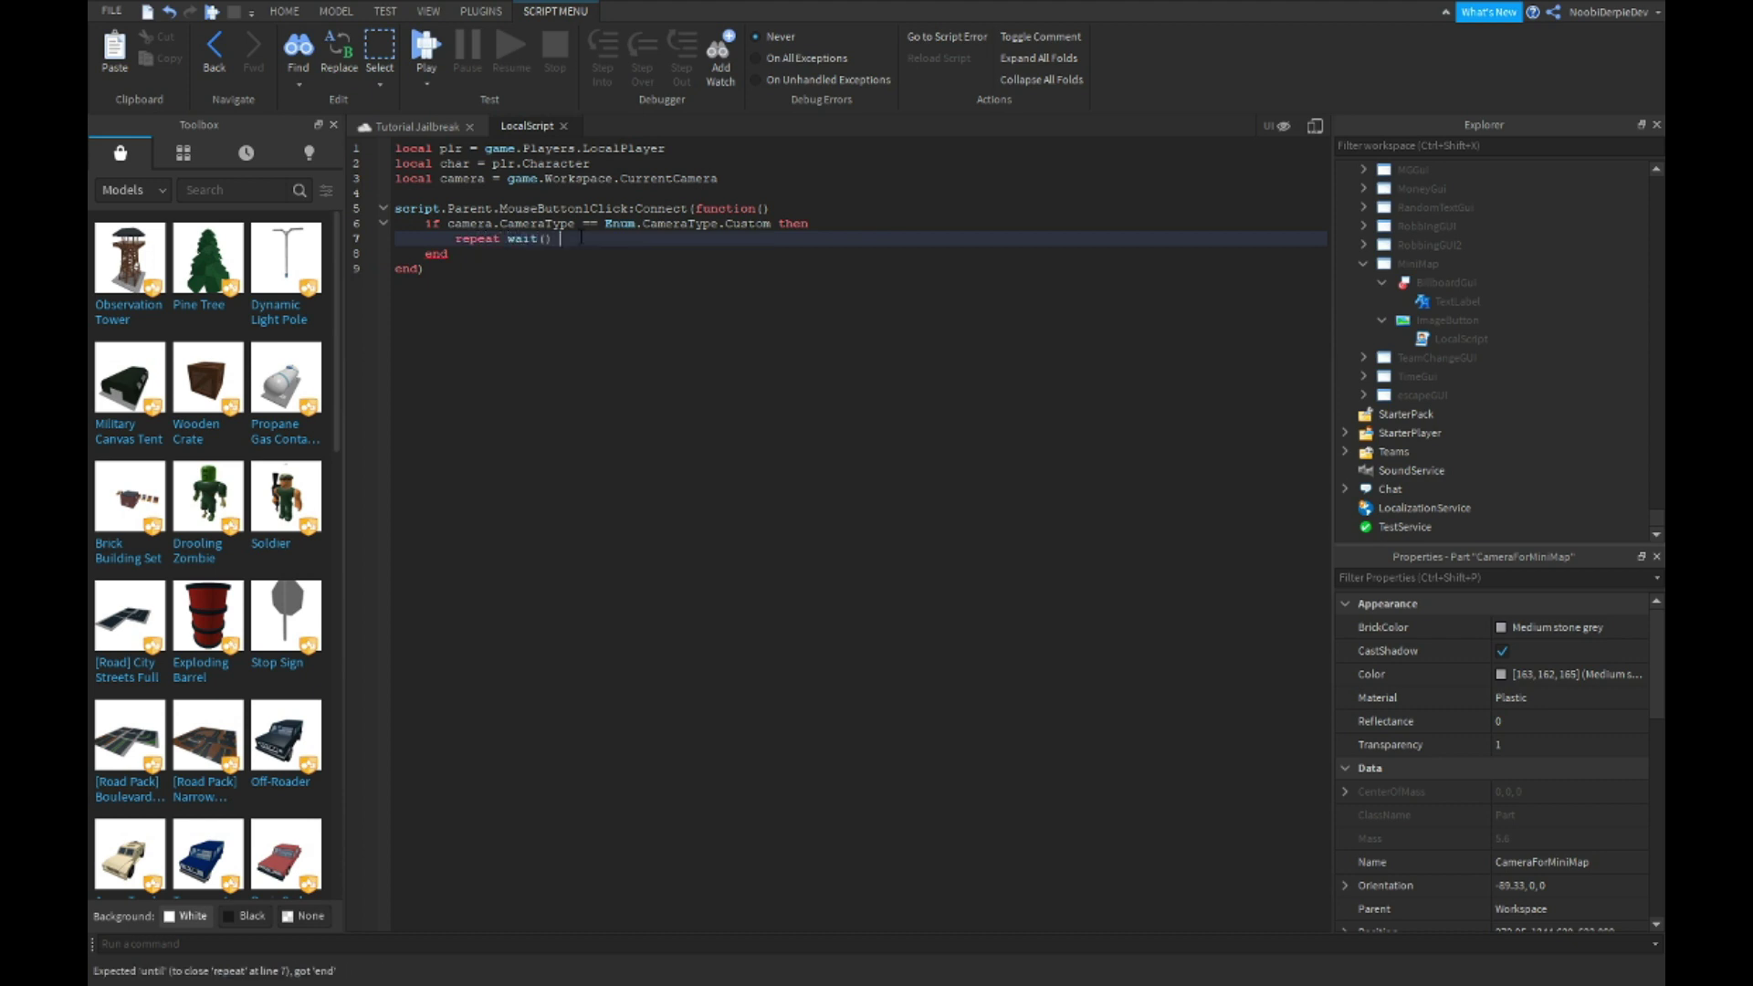
type(" cas.cam")
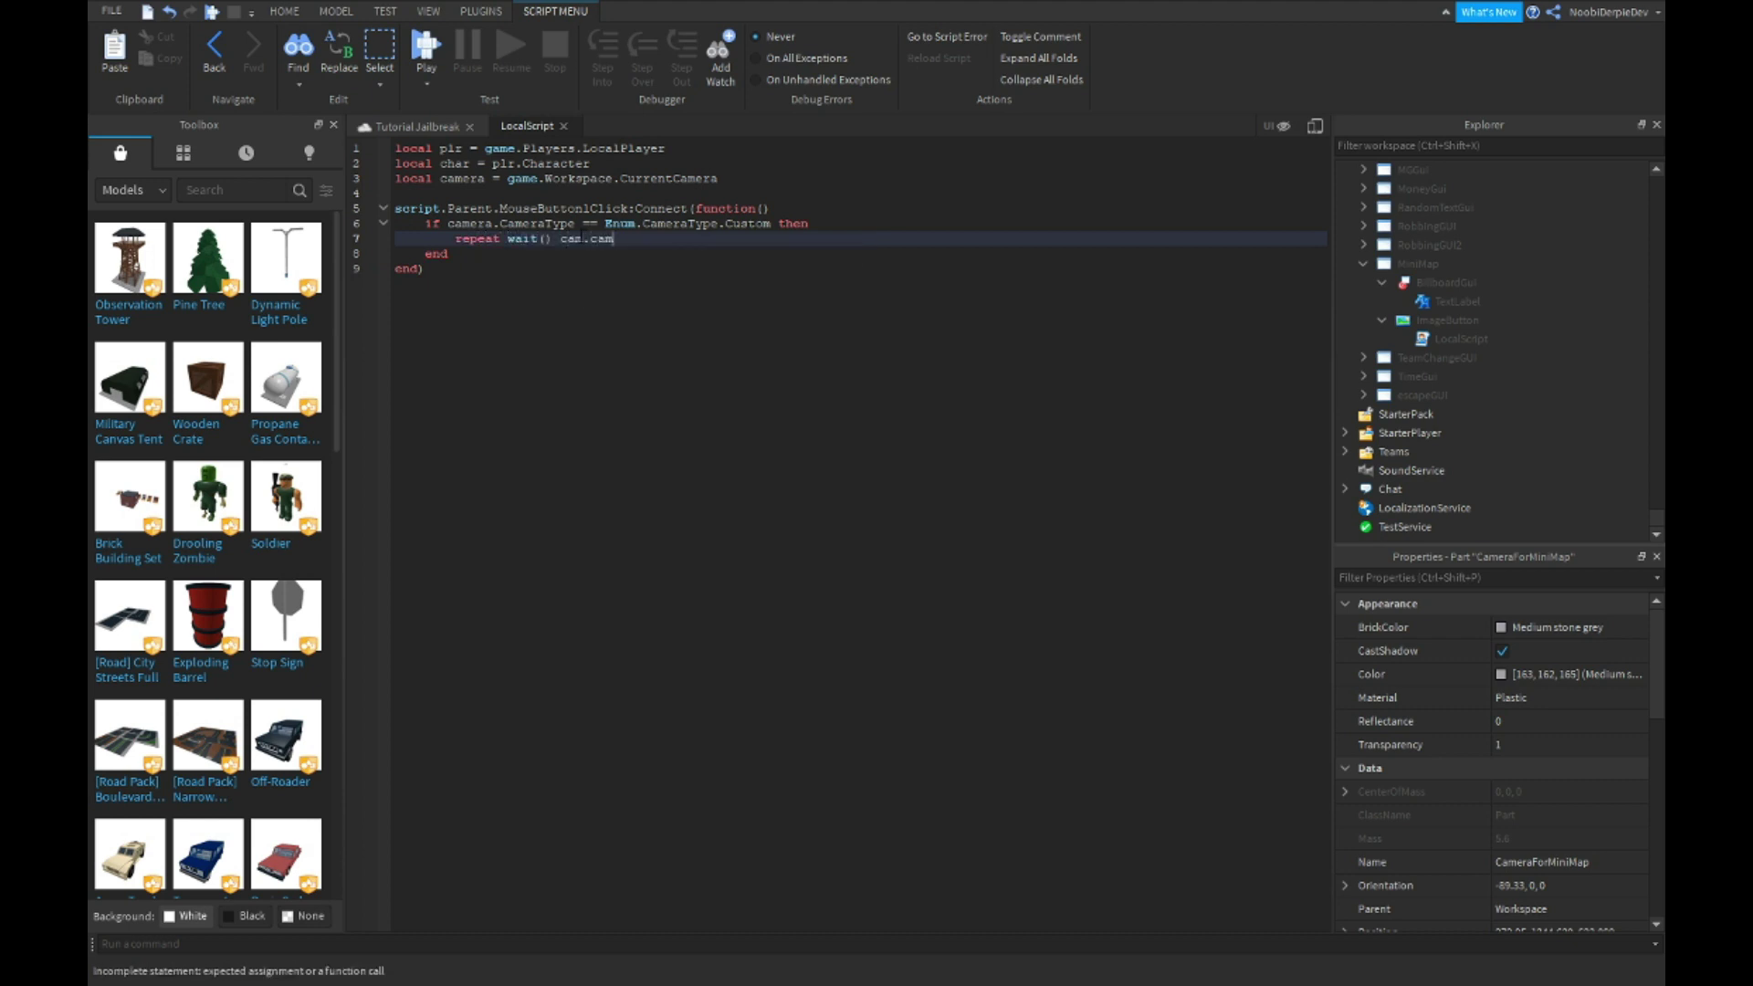
type("amera")
type("era")
Rename the camera variable to cam and update its references.
left_click(485, 178)
key("BackSpace")
key("BackSpace")
key("BackSpace")
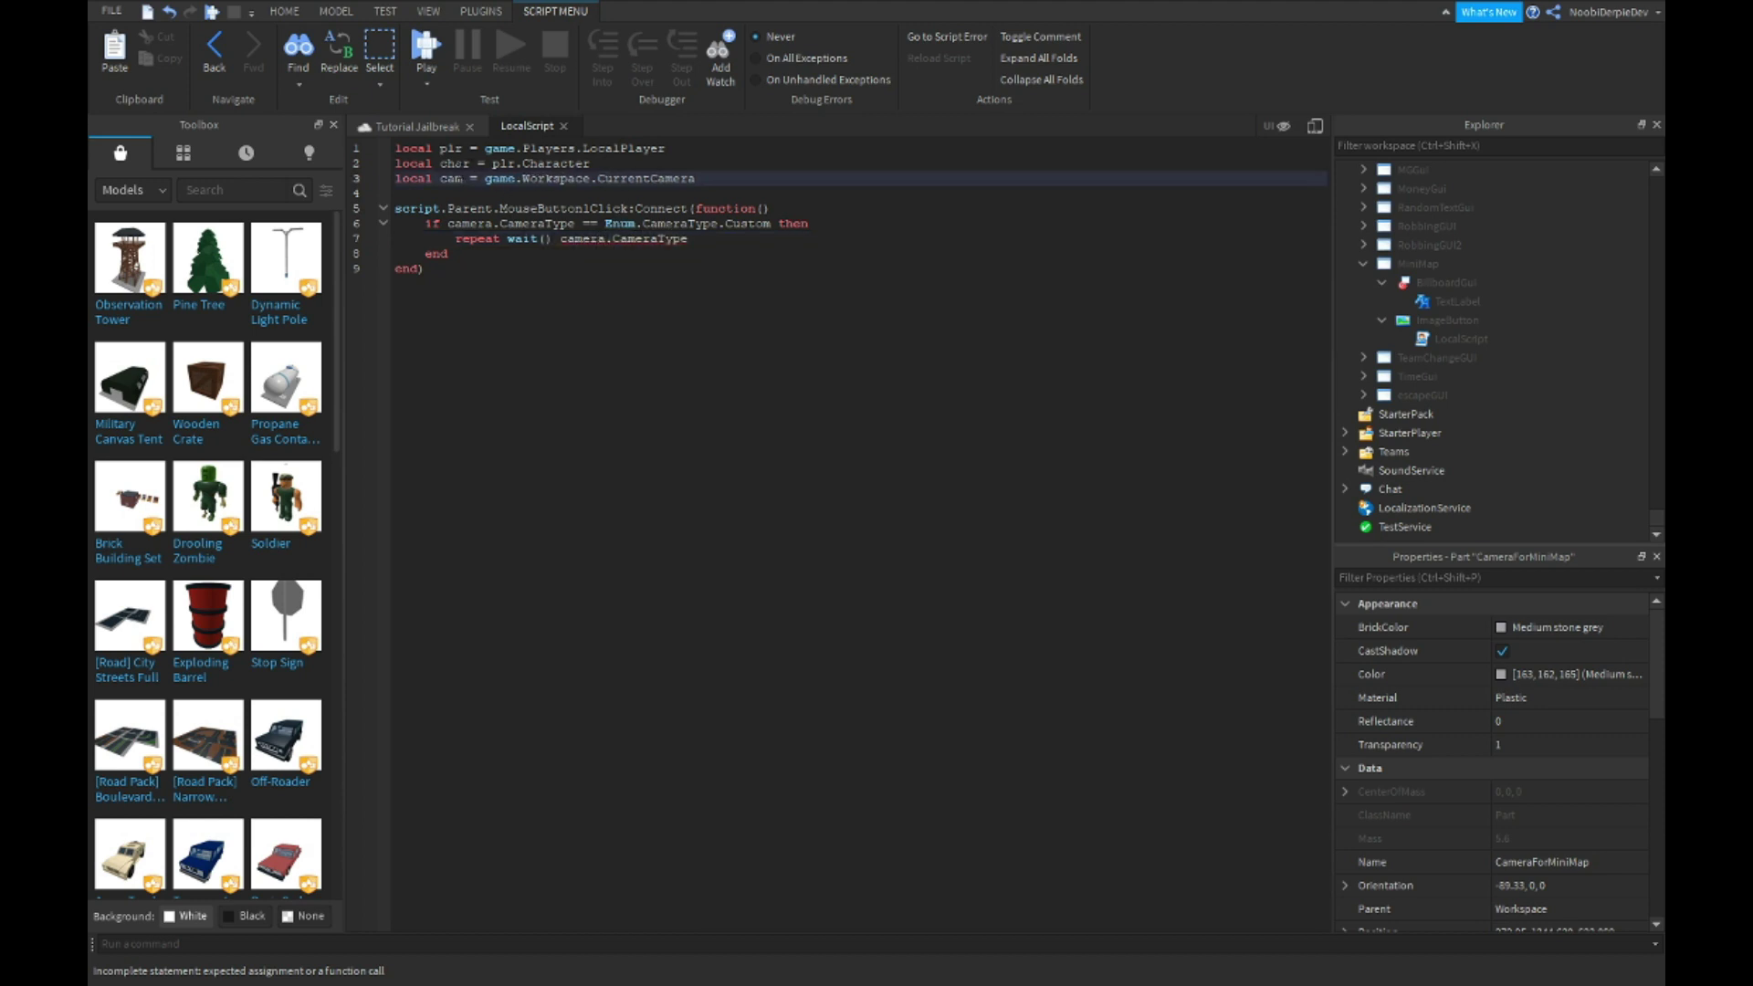
double_click(455, 163)
double_click(471, 224)
type("cam")
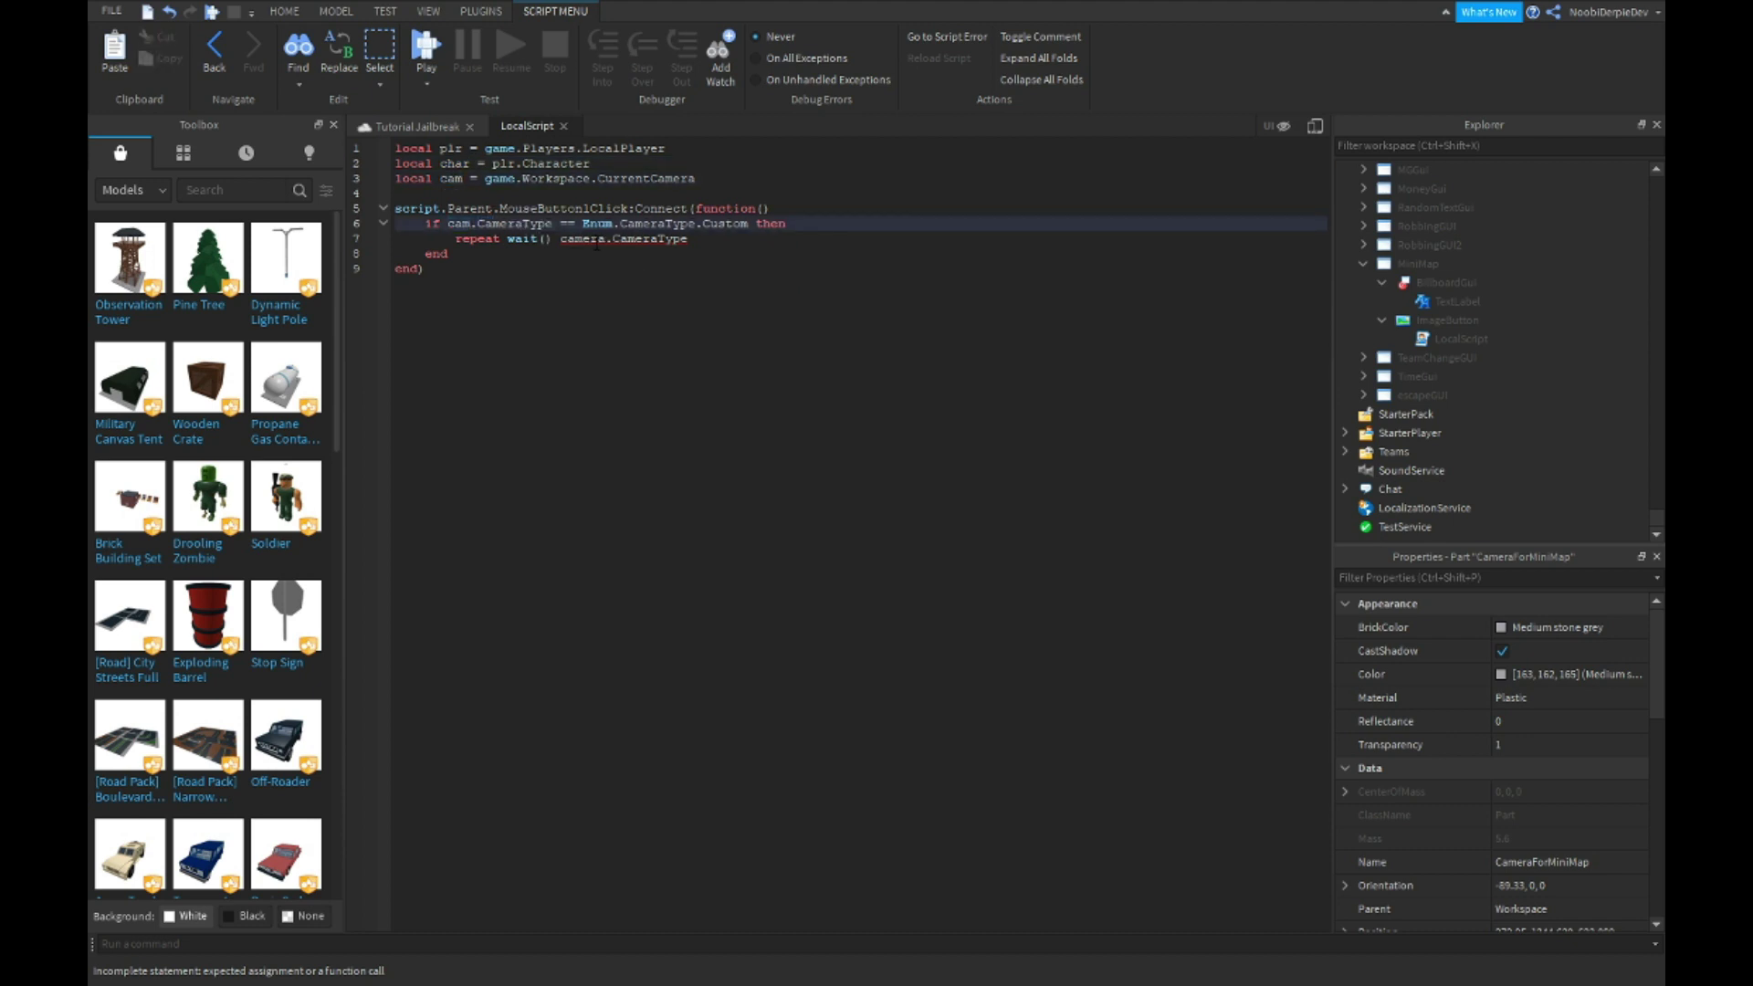
double_click(583, 238)
type("cam")
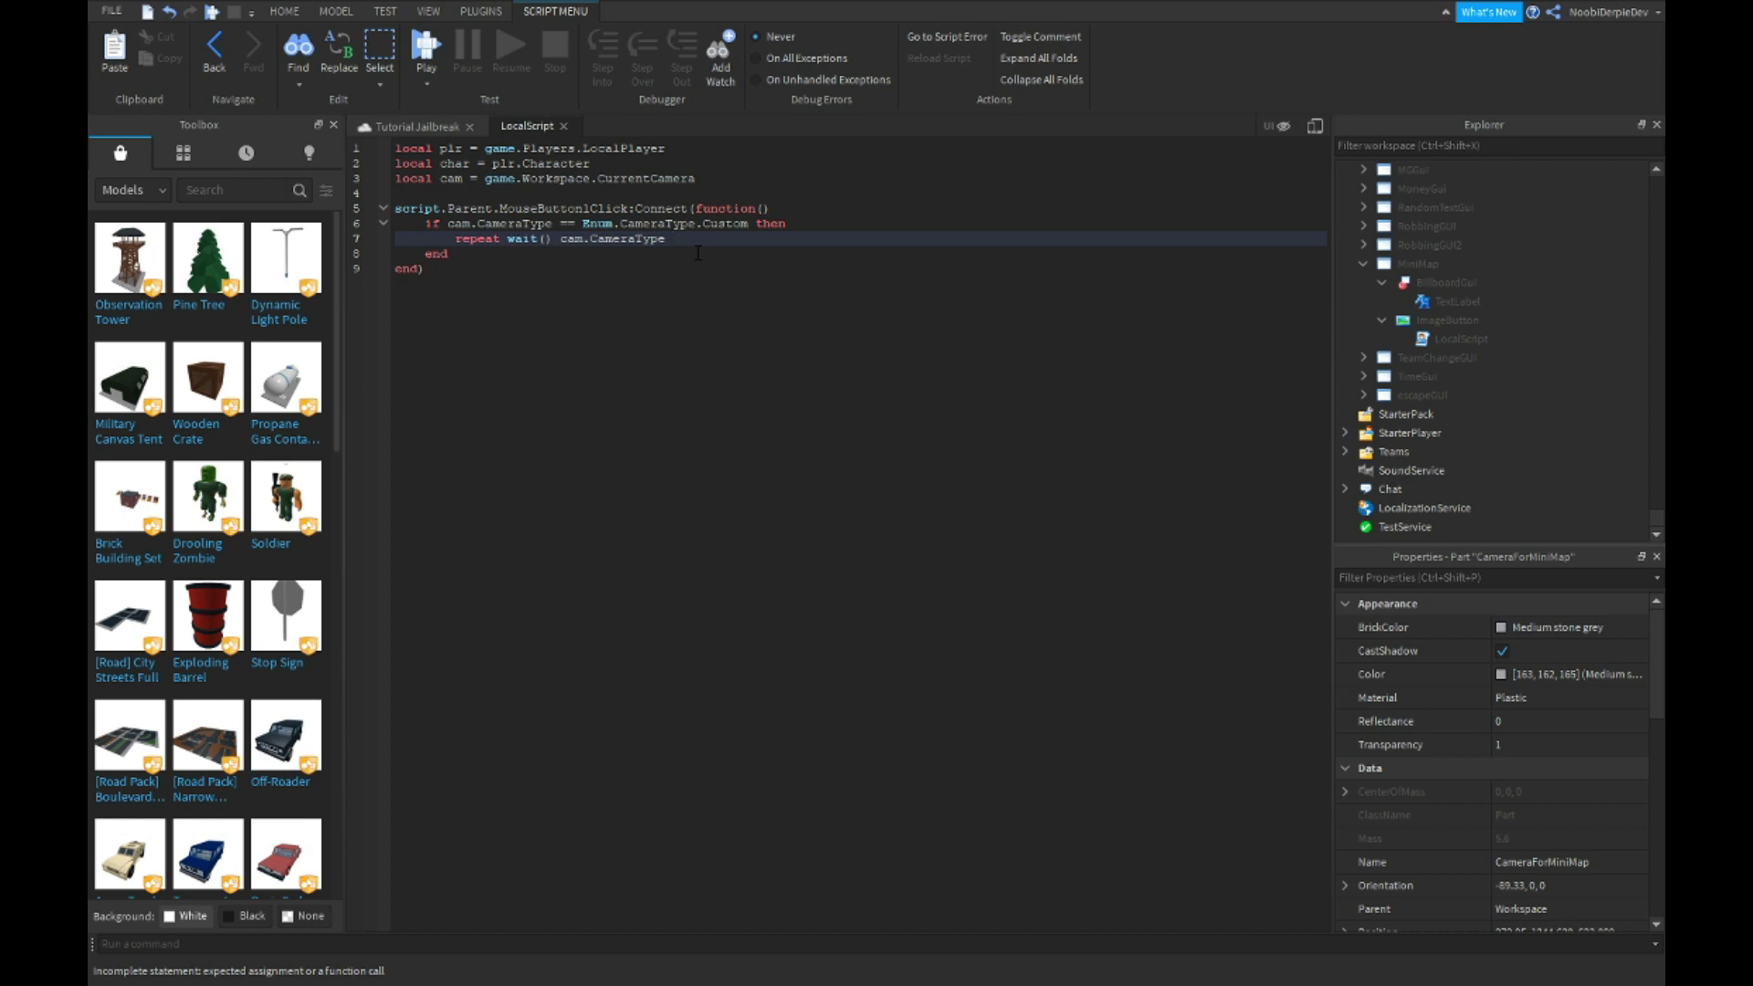
type(" = Enum.CameraType.")
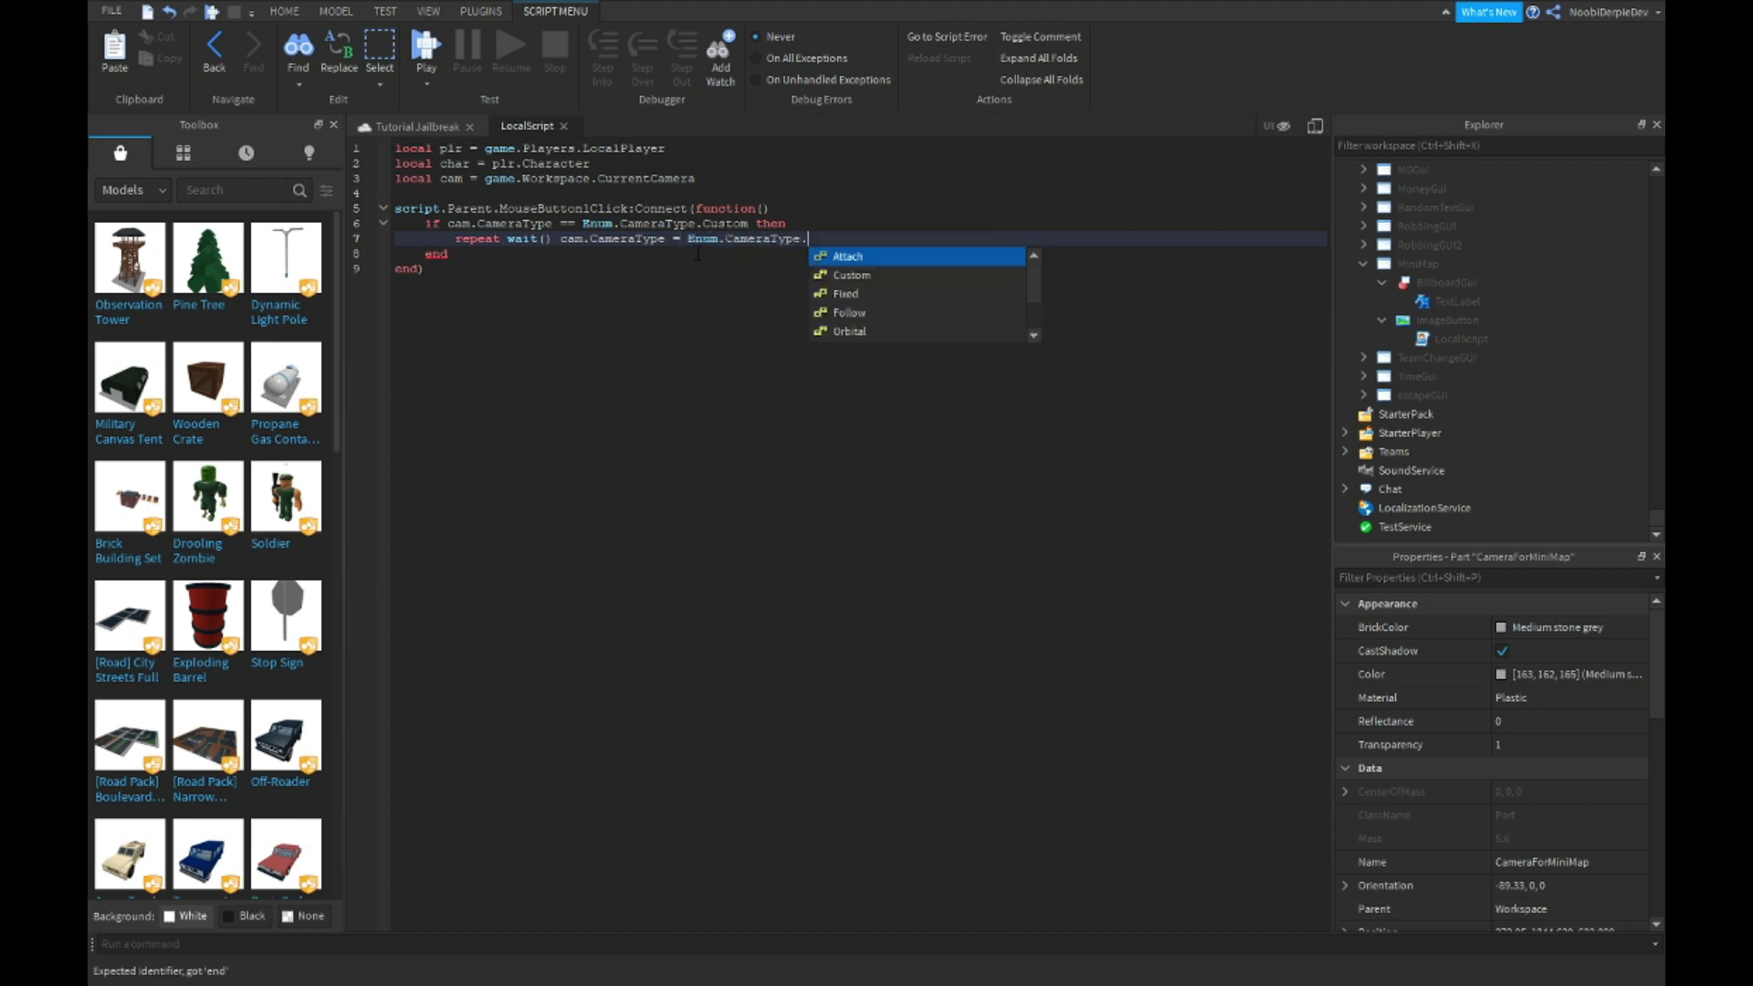
type("Scrip")
Wrap setting CameraType to Scriptable in a repeat loop until it sticks.
key("Return")
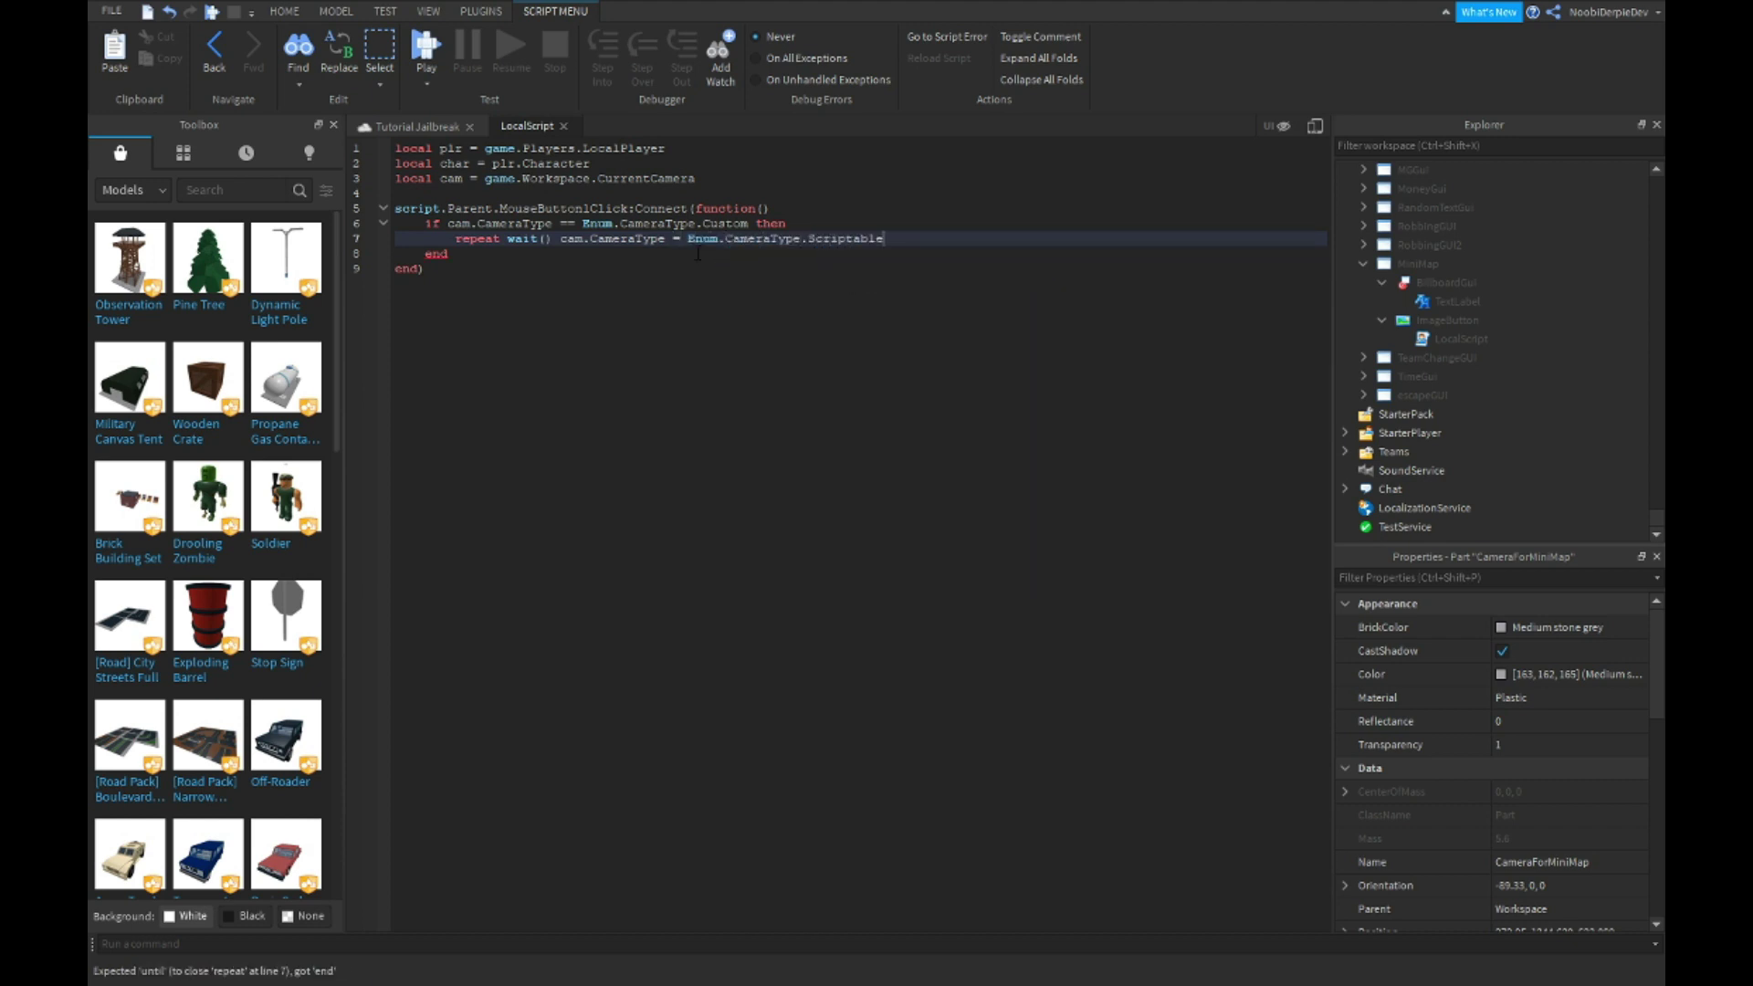
key("Return")
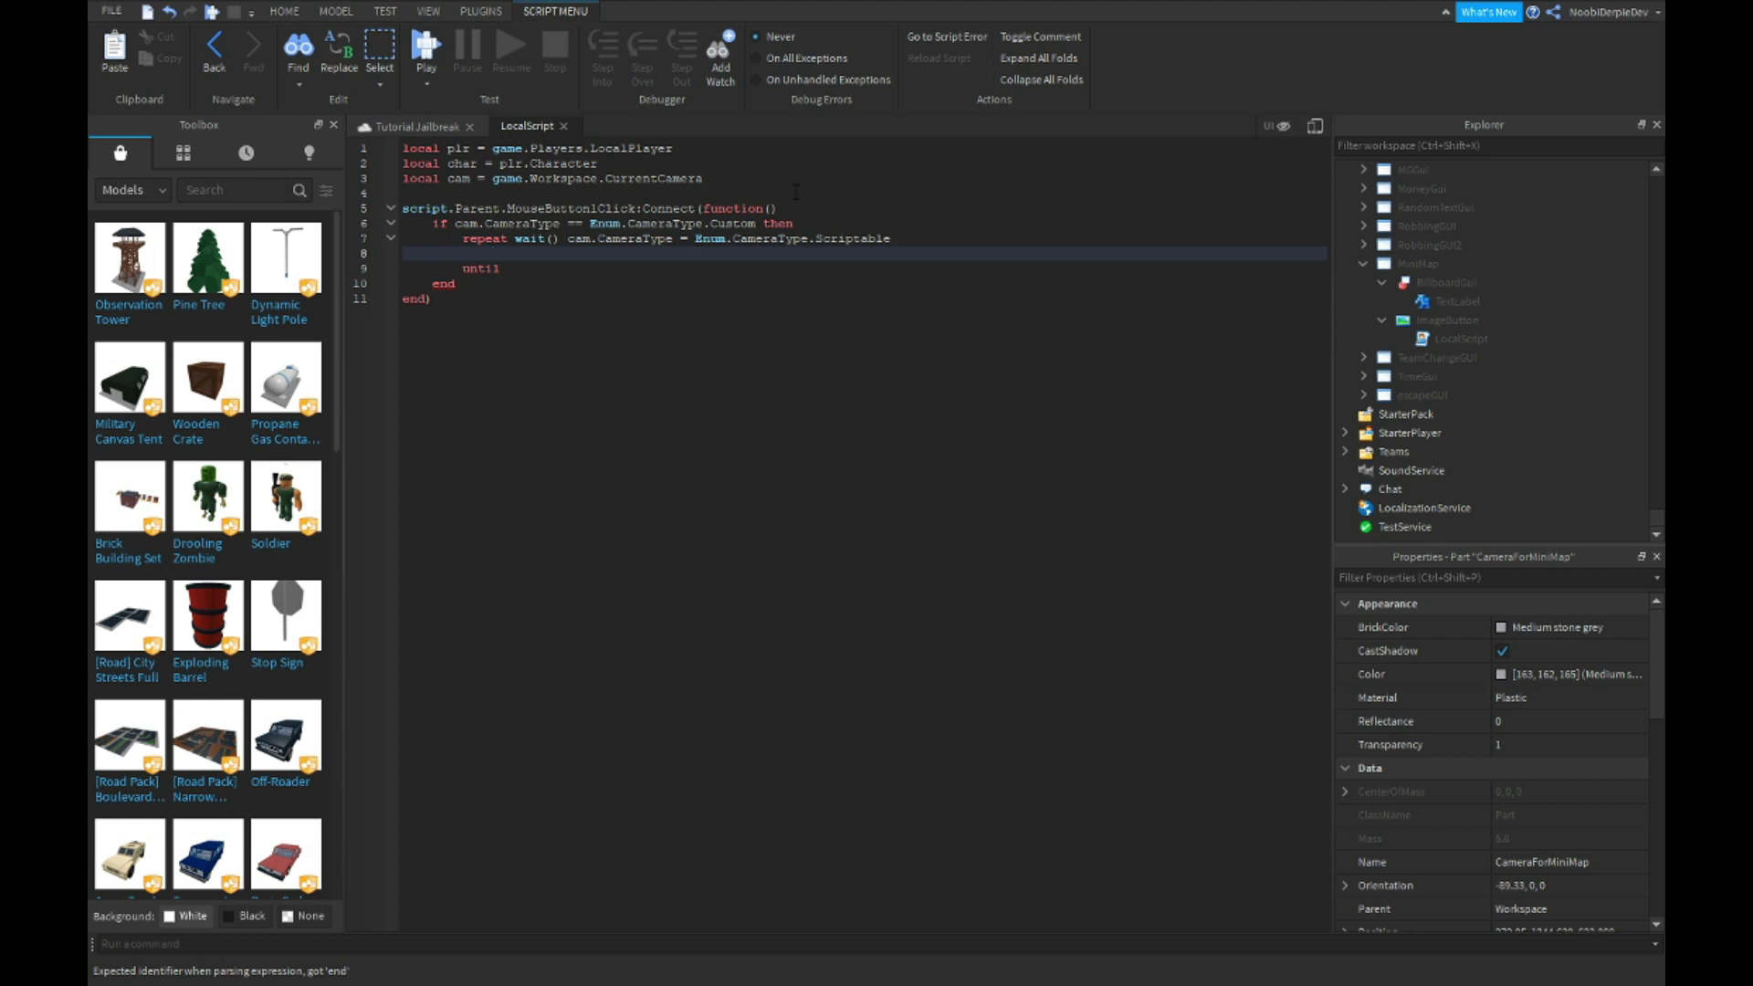
left_click(570, 239)
key("Return")
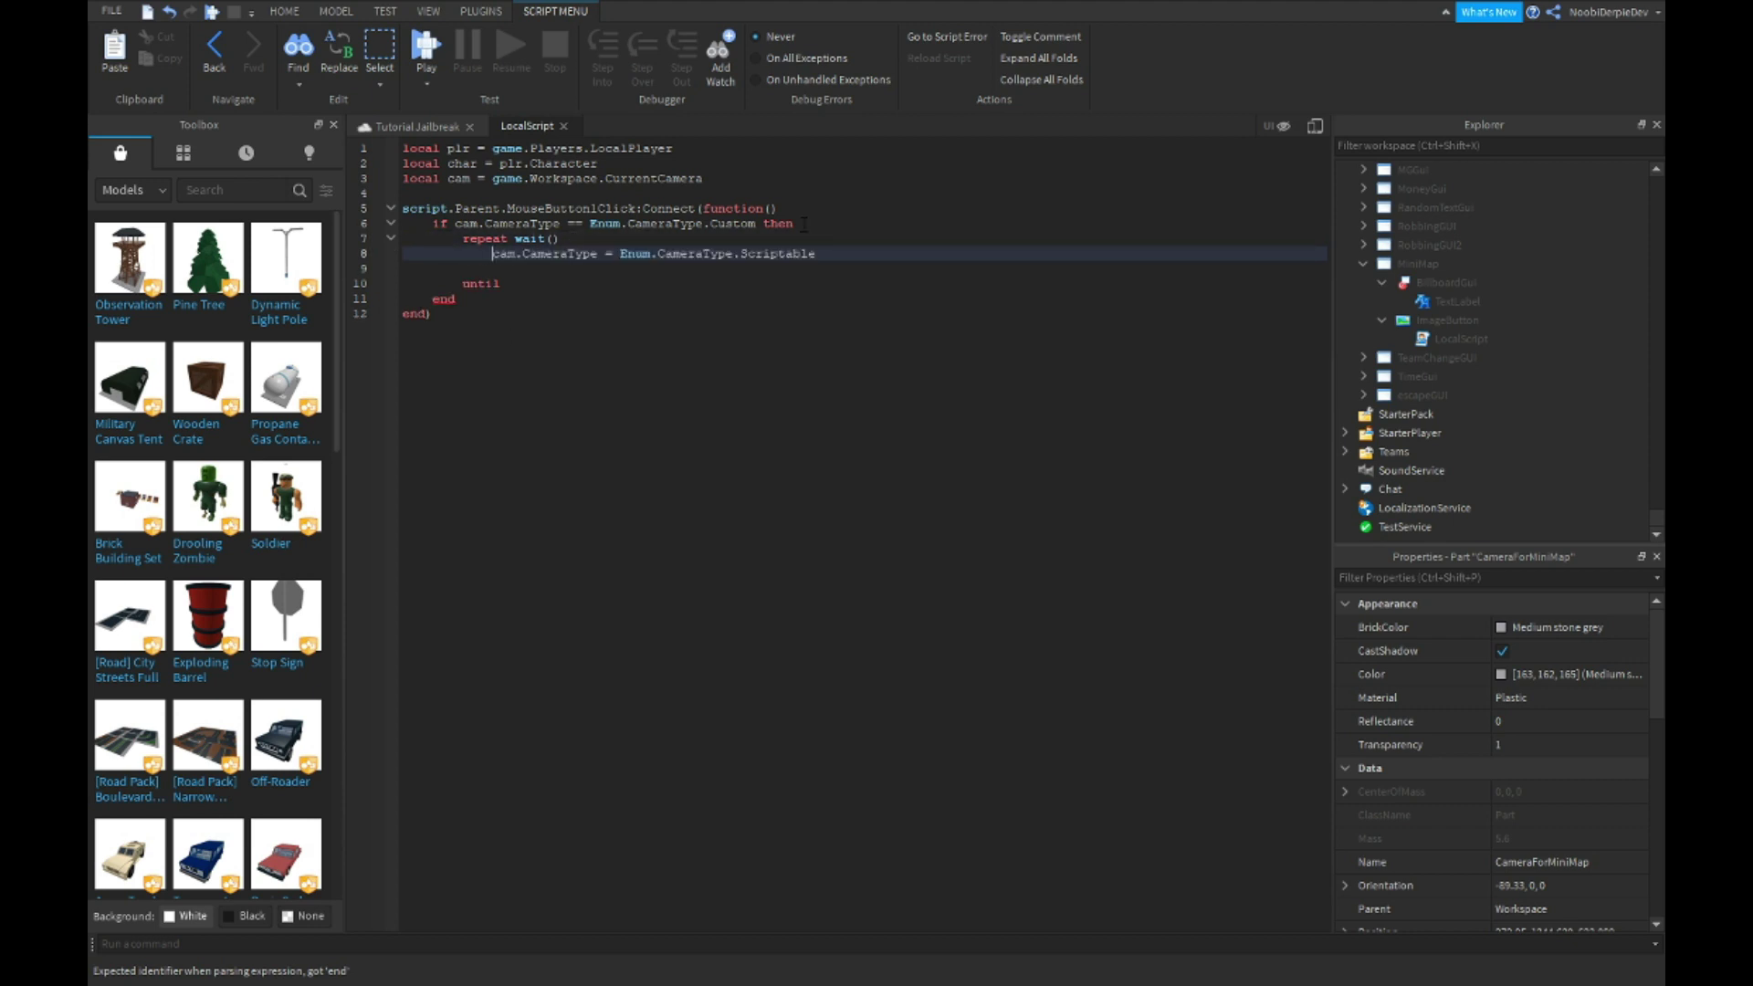
left_click(807, 222)
key("Return")
left_click(497, 283)
key("BackSpace")
key("BackSpace")
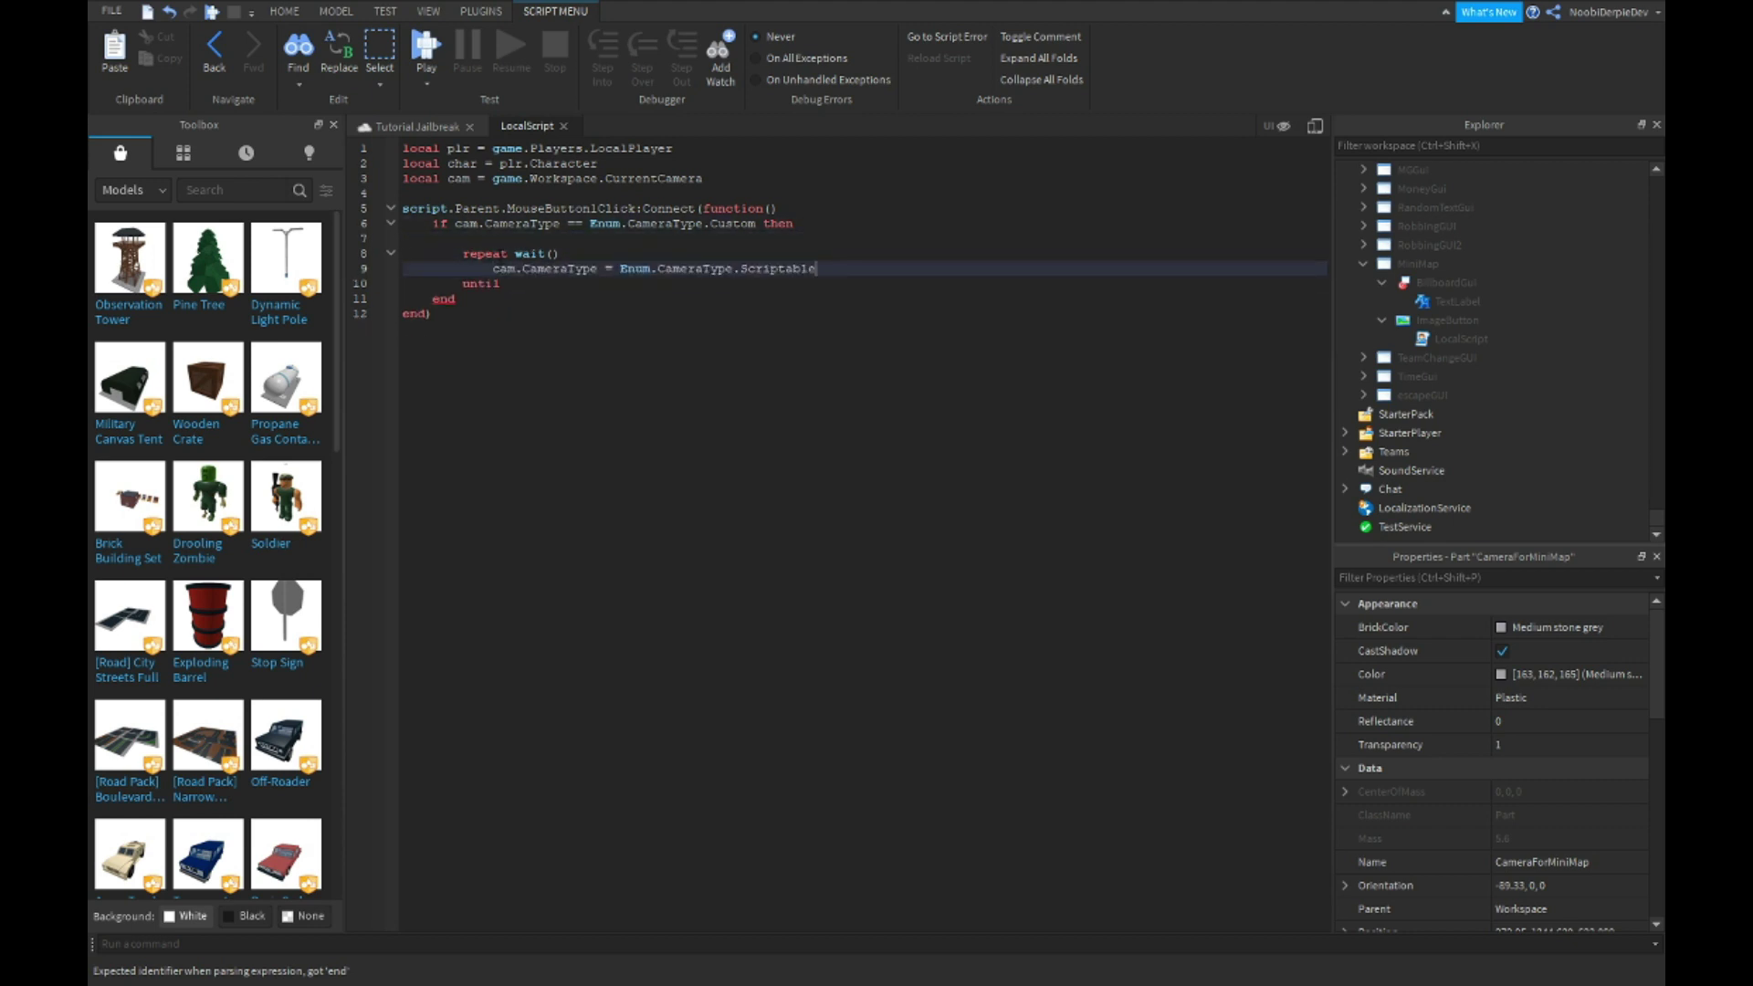
key("shift+Home")
key("ctrl+c")
left_click(593, 287)
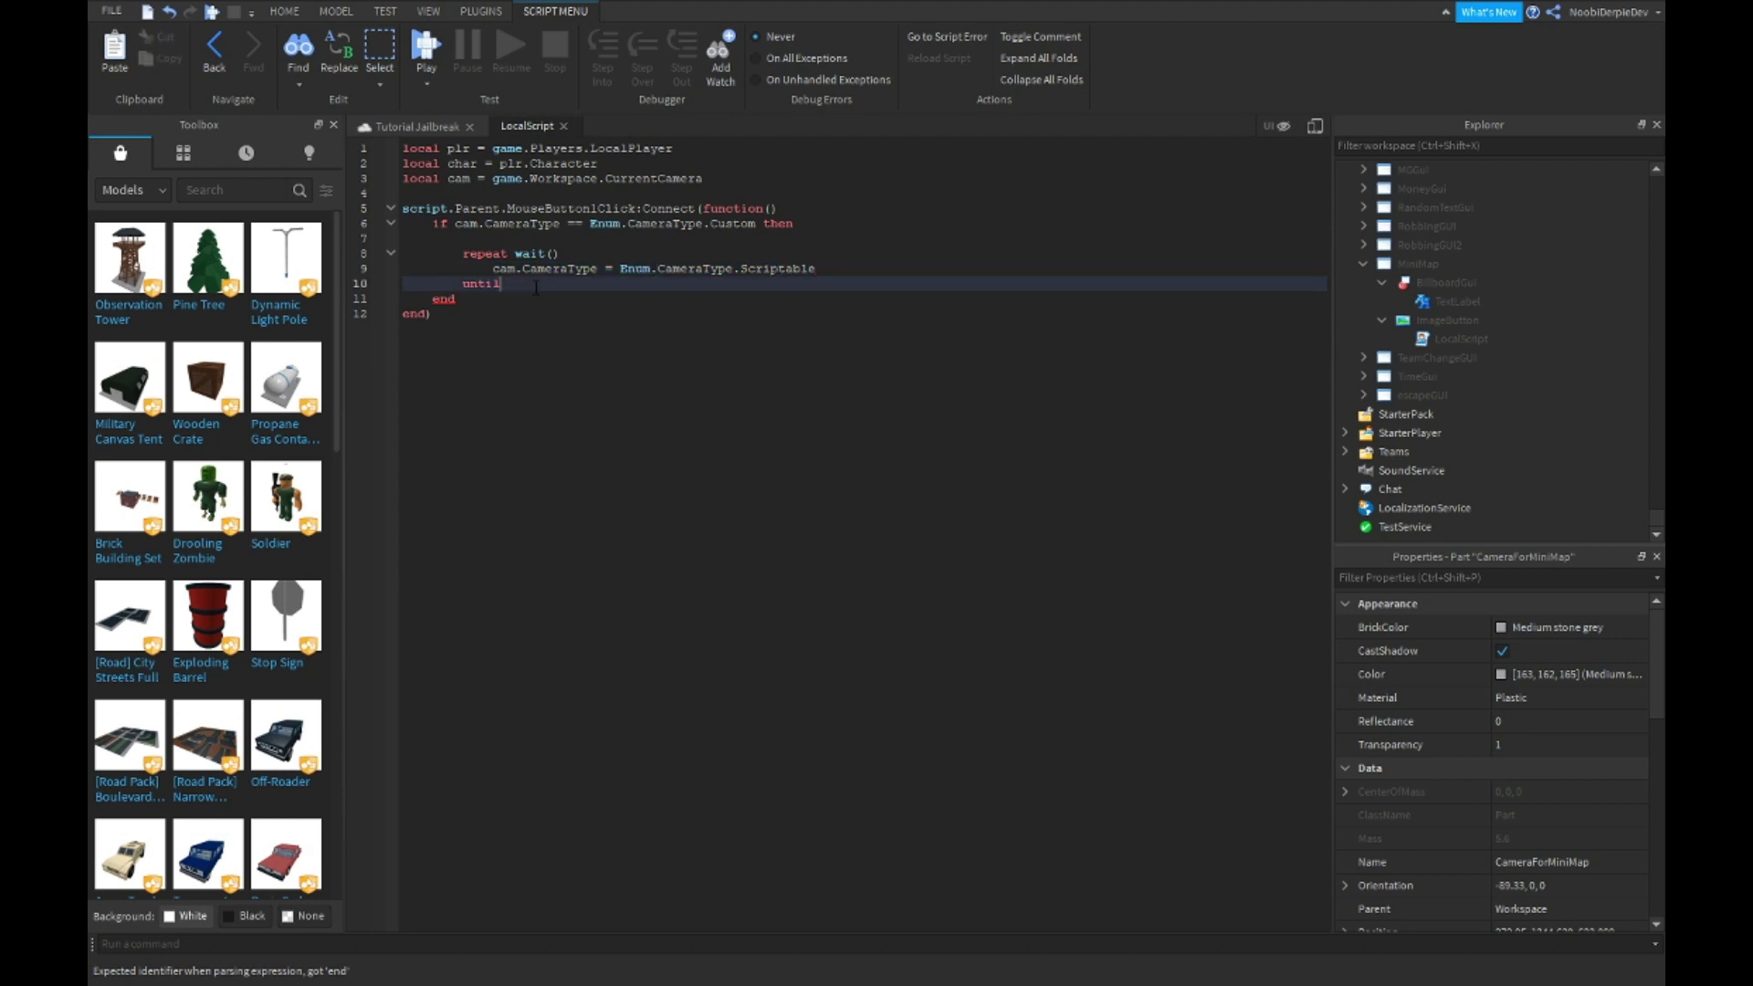
key("ctrl+v")
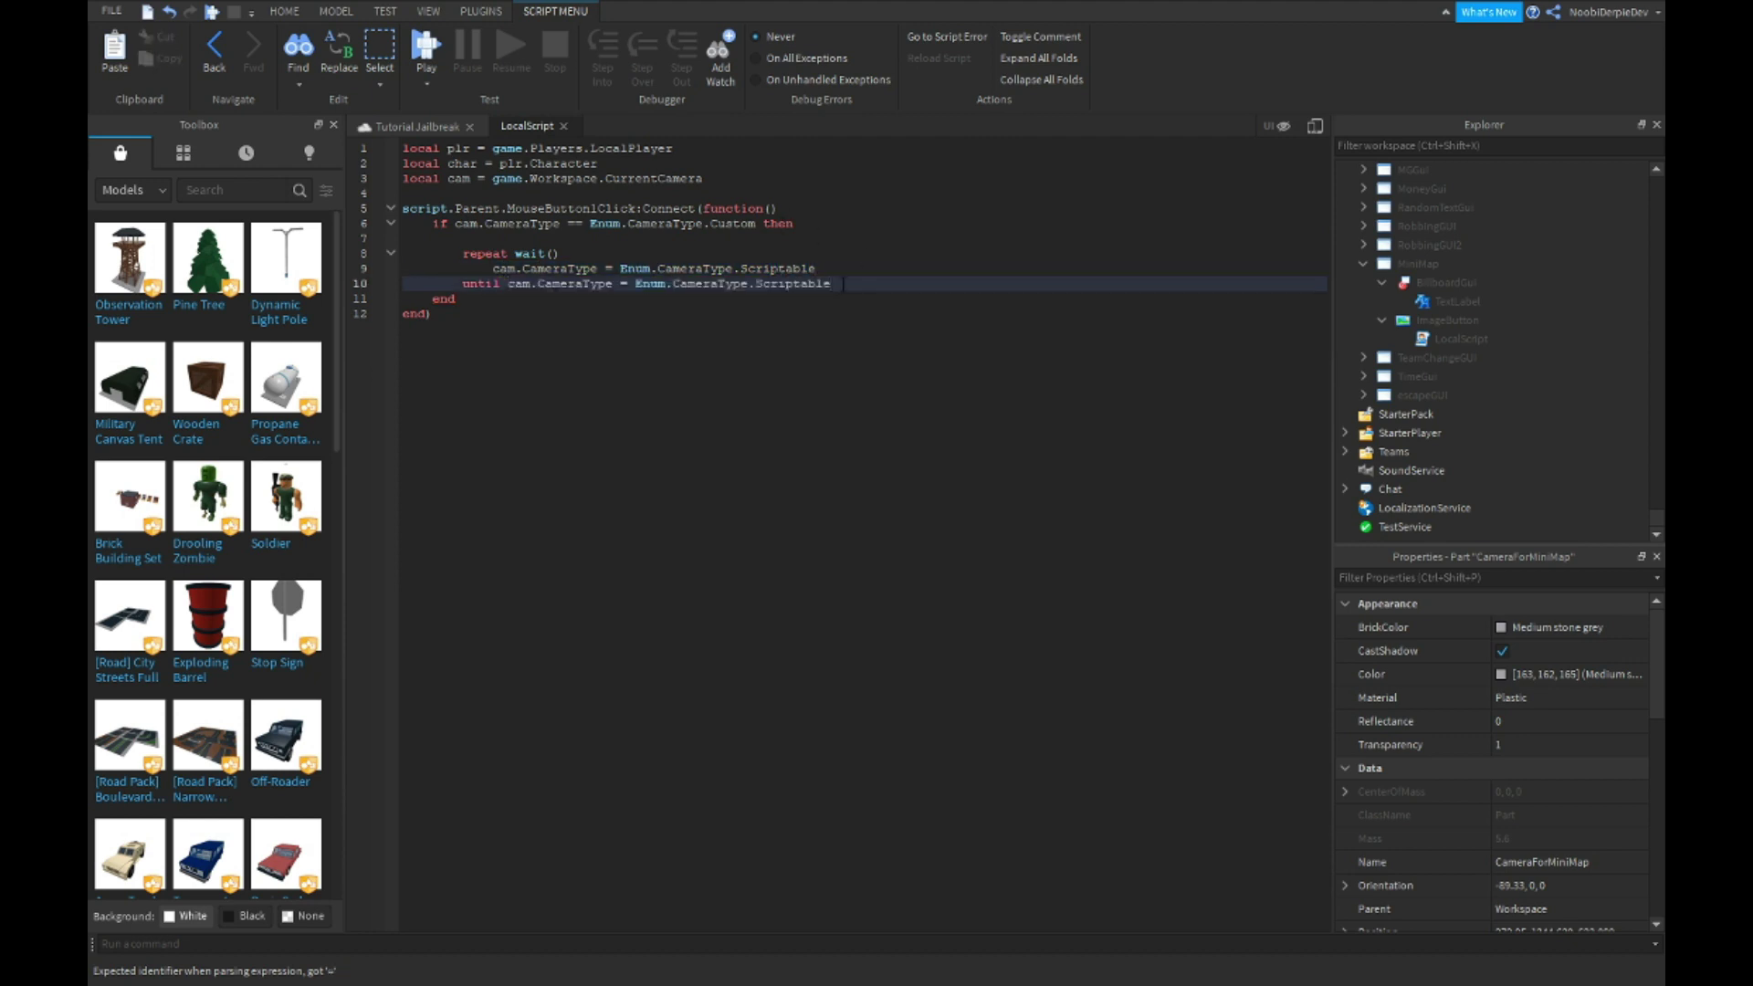
key("Return")
key("Return")
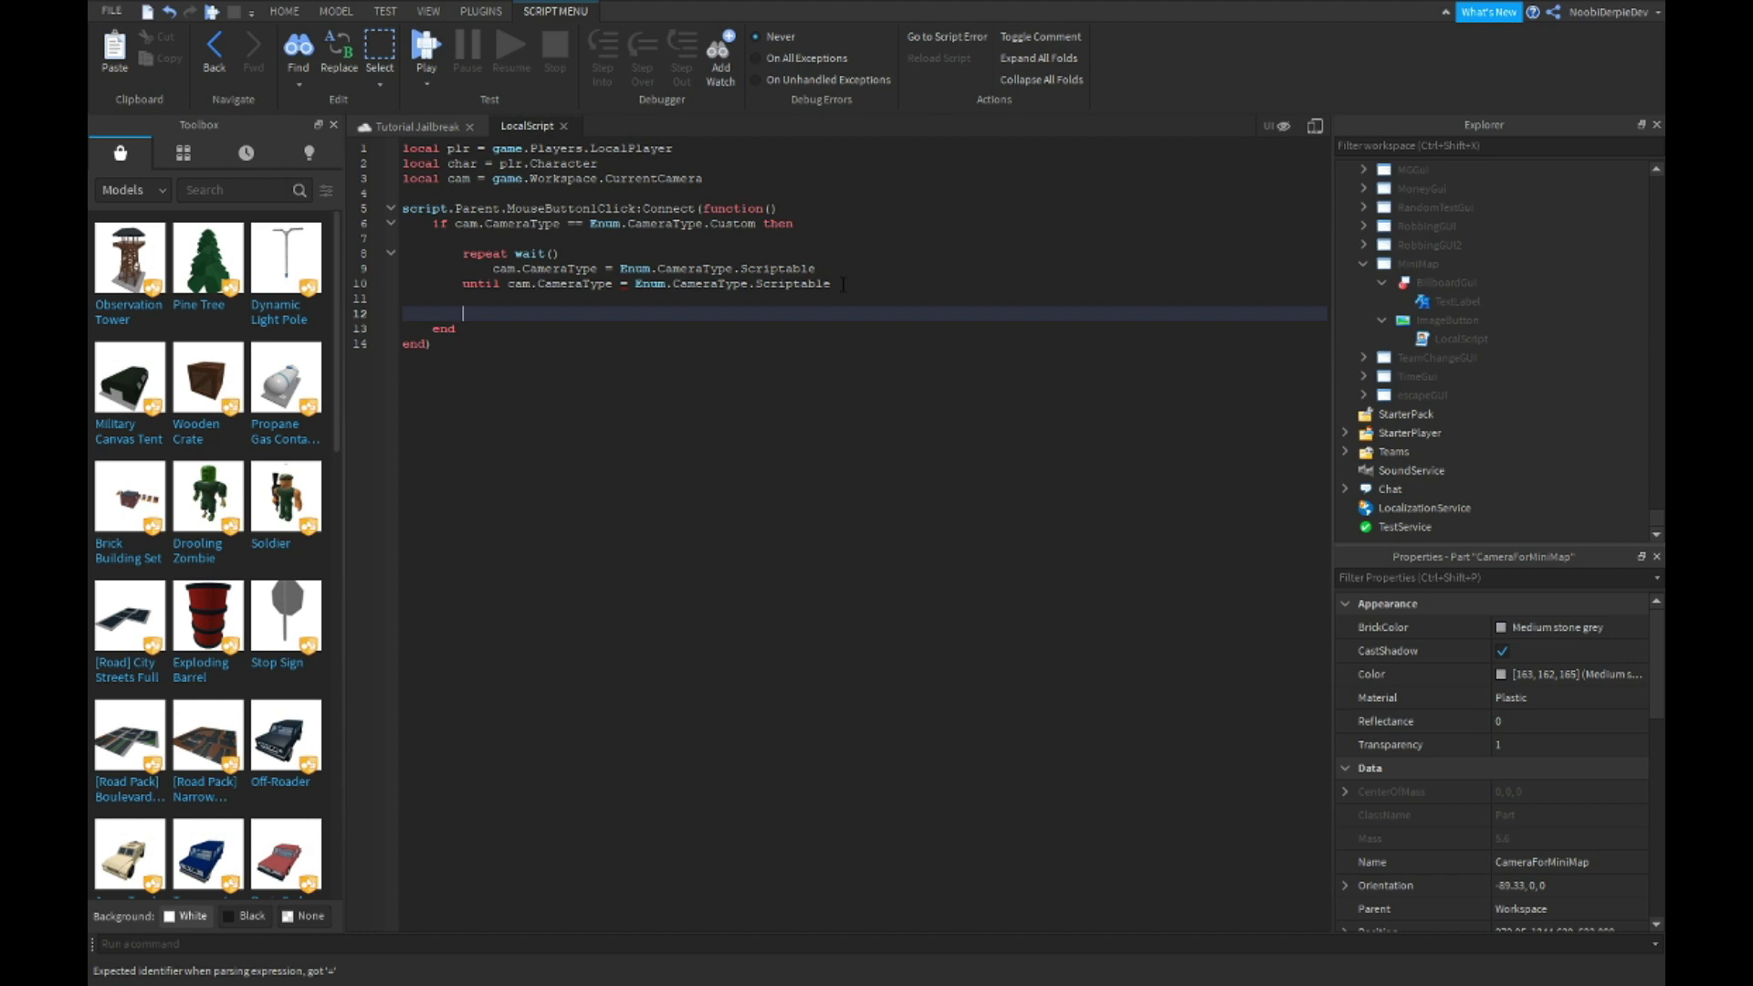
type("cam.CFrame =")
type("game.Workspace.came")
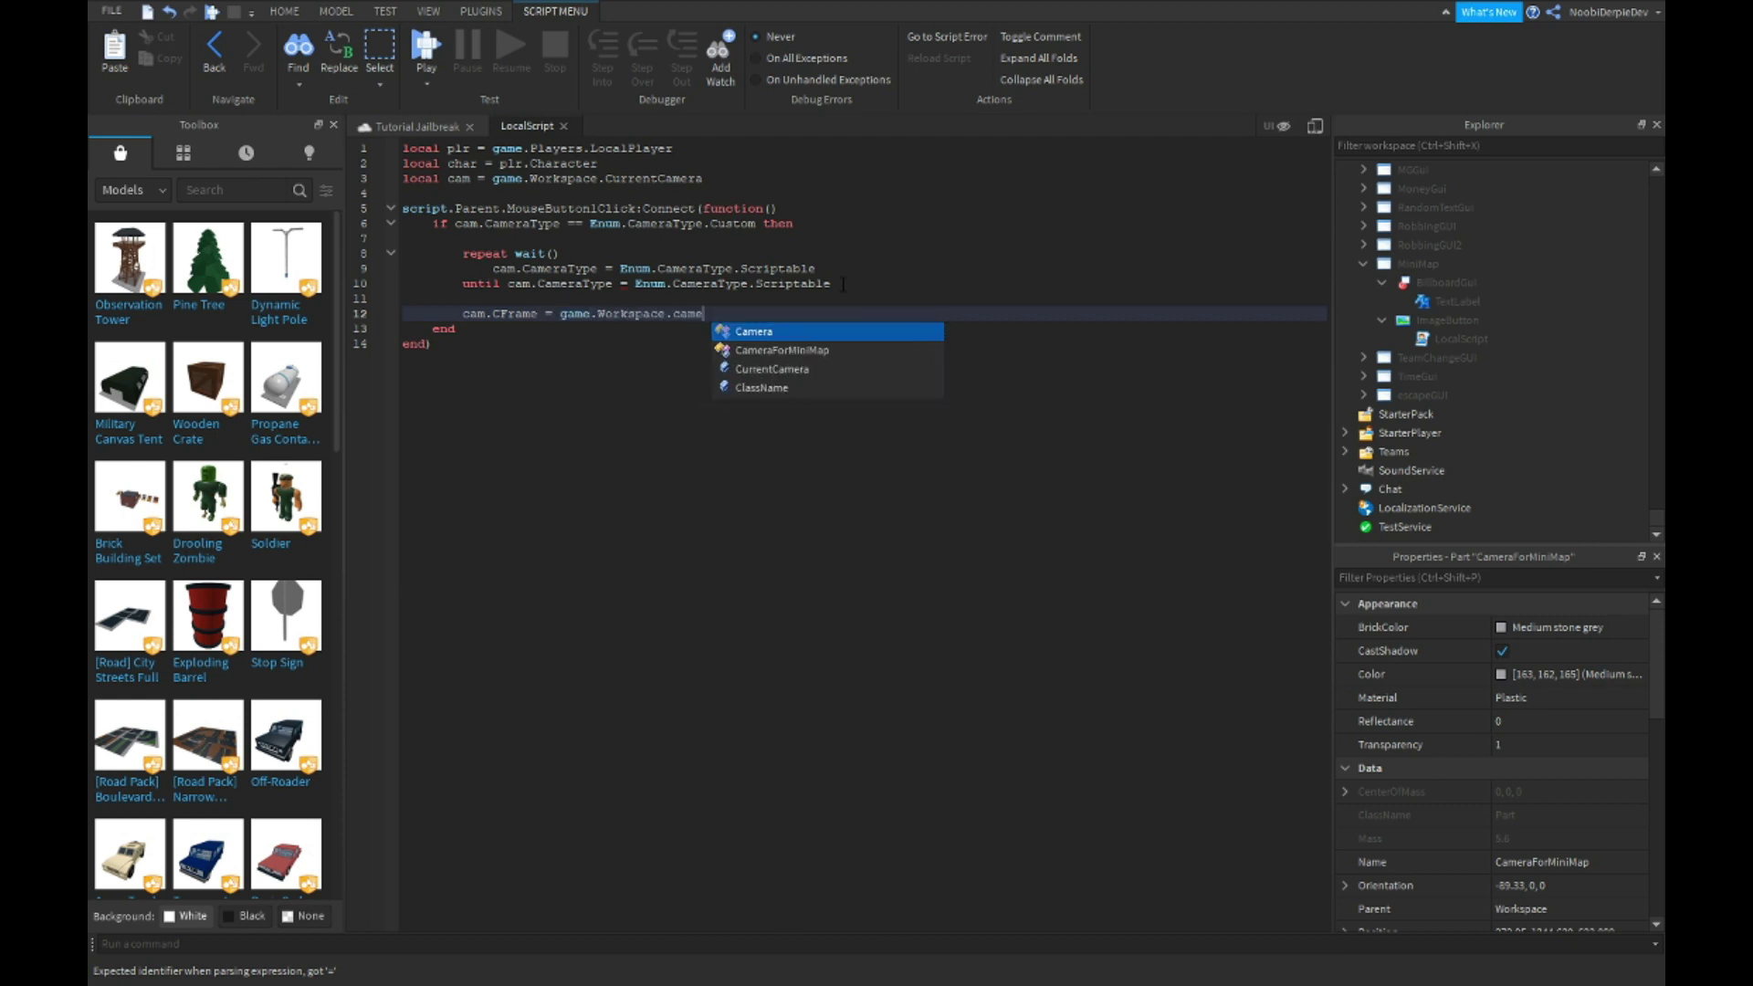
type("ra")
Set cam.CFrame to workspace.CameraForMiniMap.CFrame after the loop.
key("Down")
key("Tab")
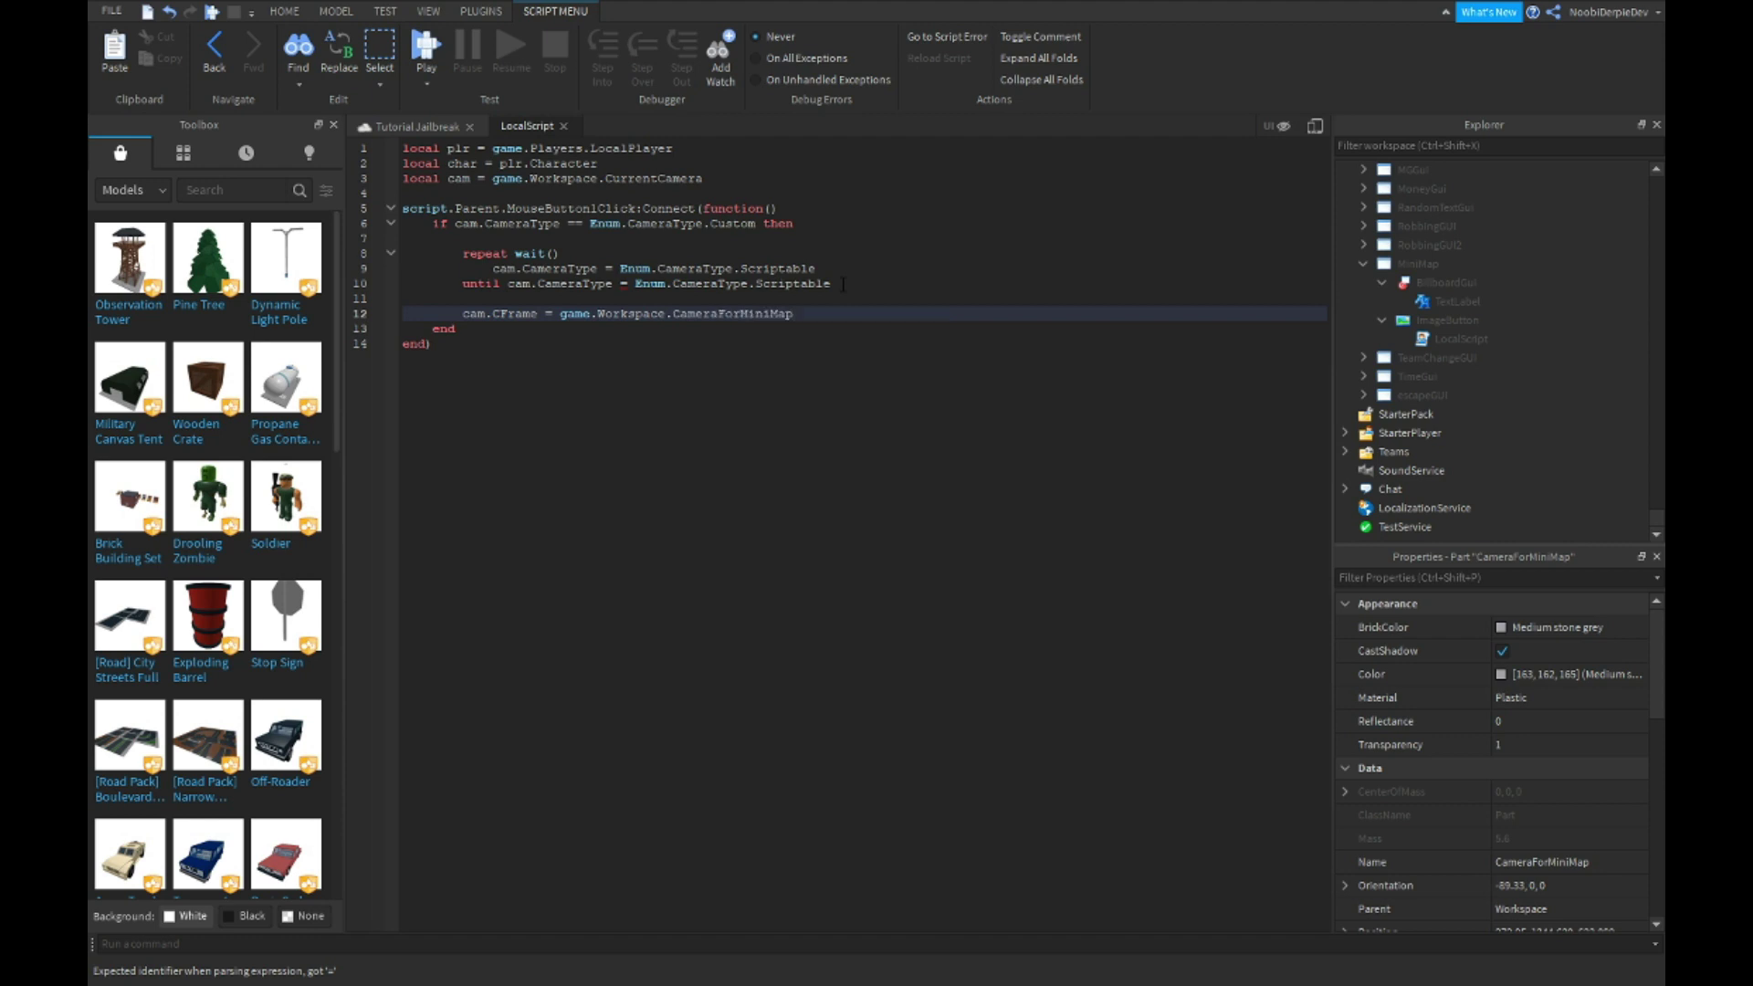
type(".cf")
key("Tab")
left_click(620, 284)
type("=")
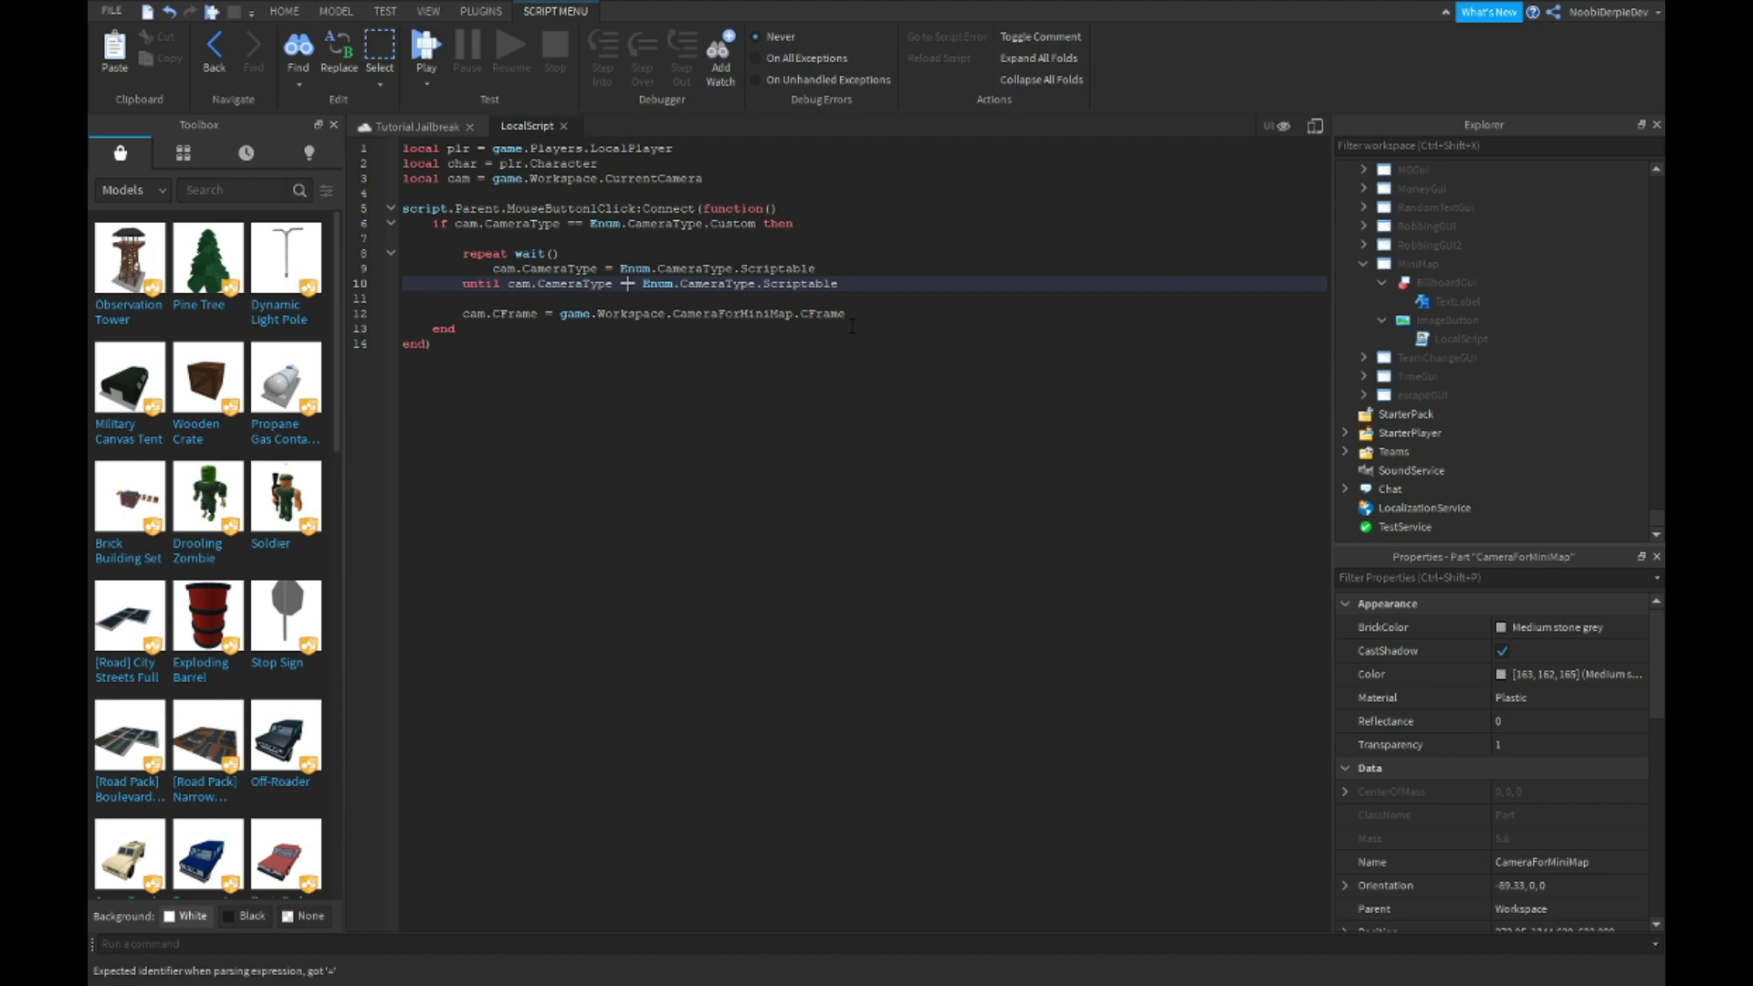
left_click(851, 326)
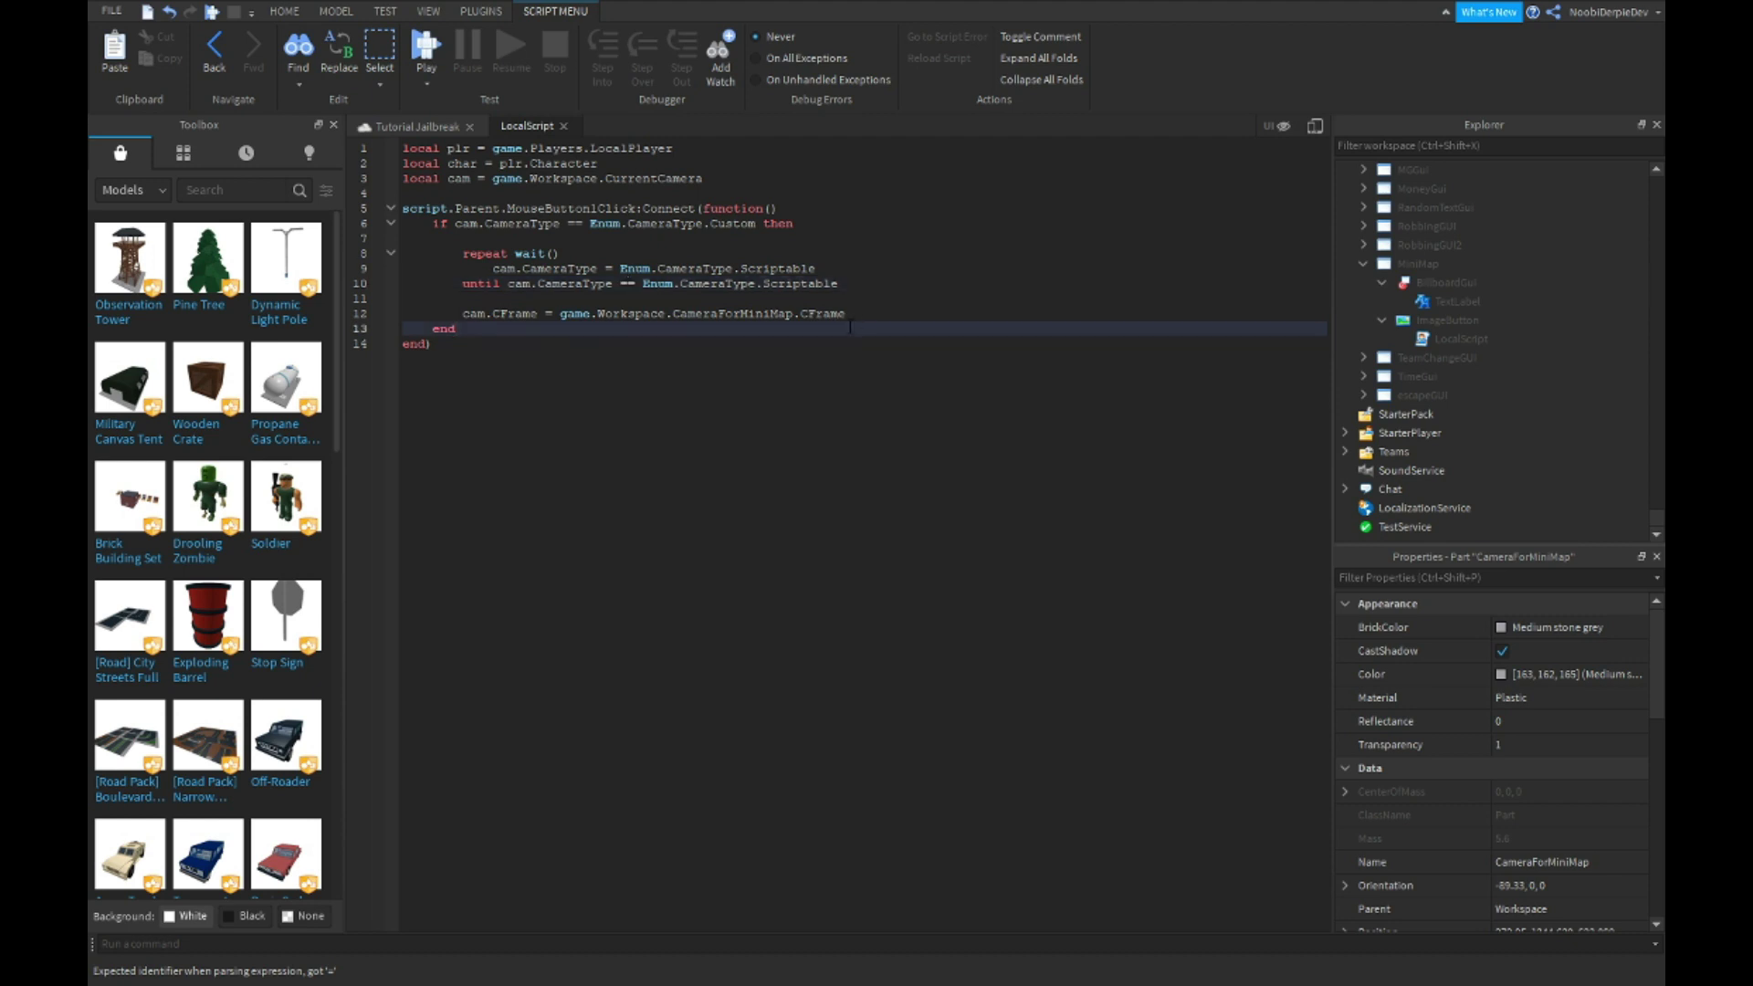
double_click(883, 317)
left_click(884, 316)
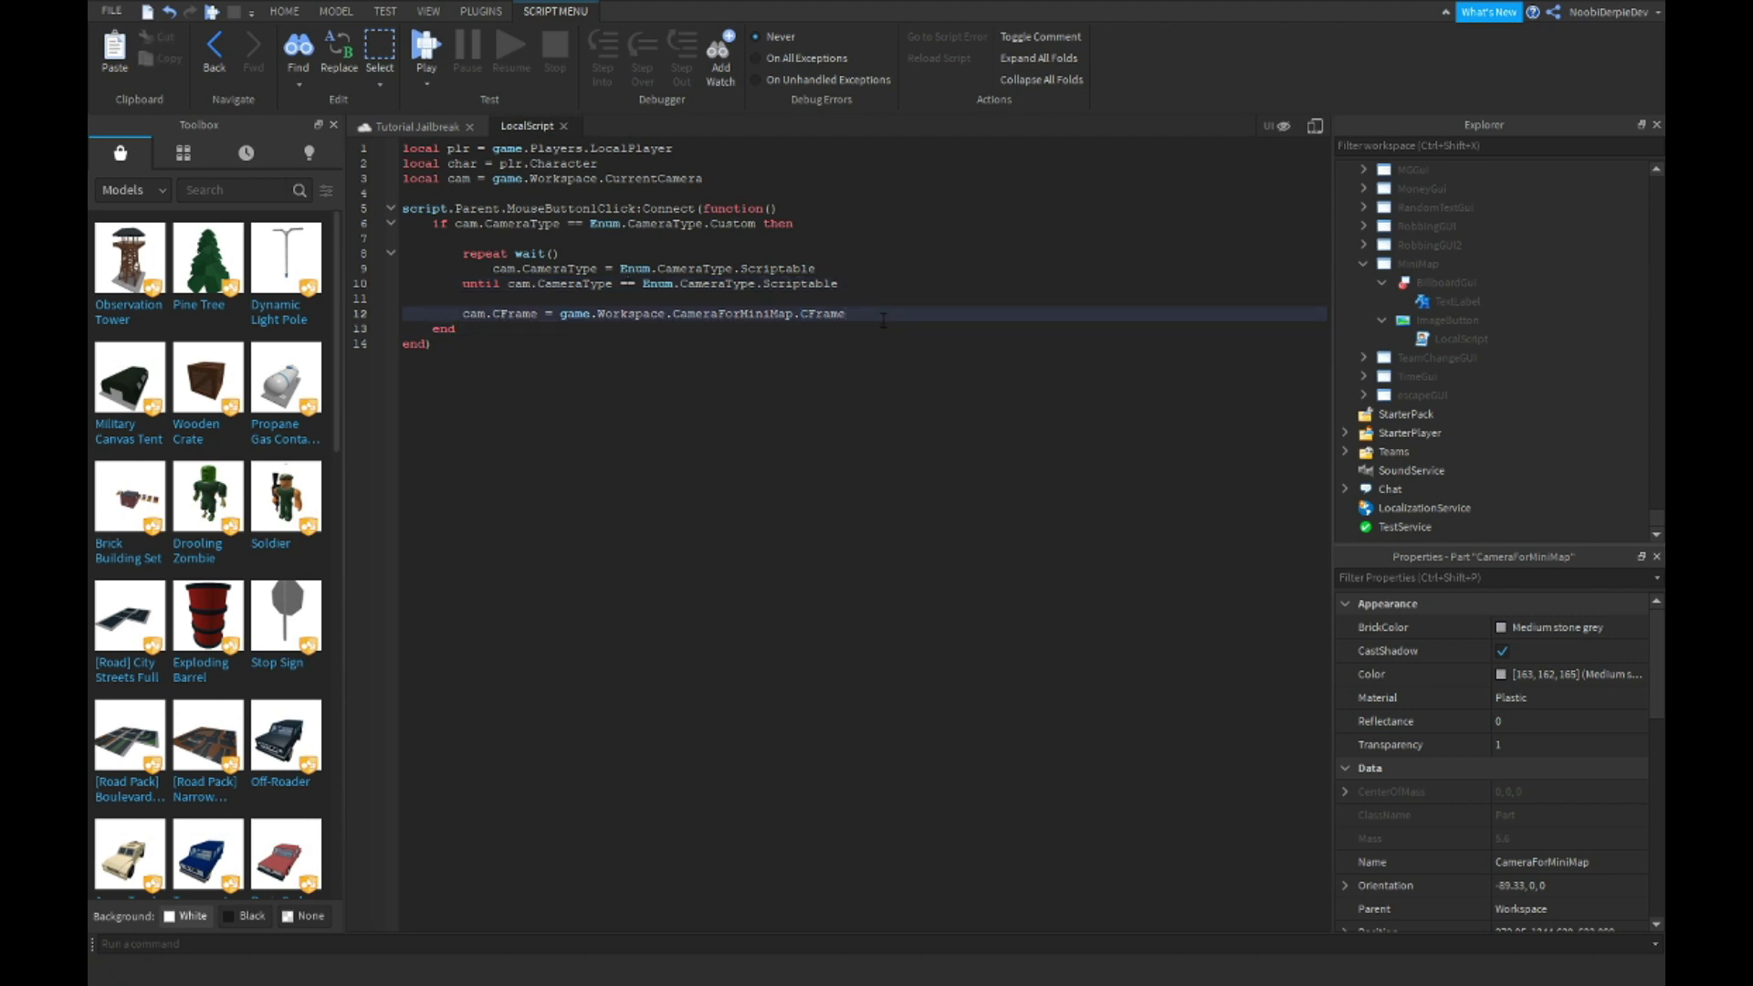
key("Return")
key("Return")
key("BackSpace")
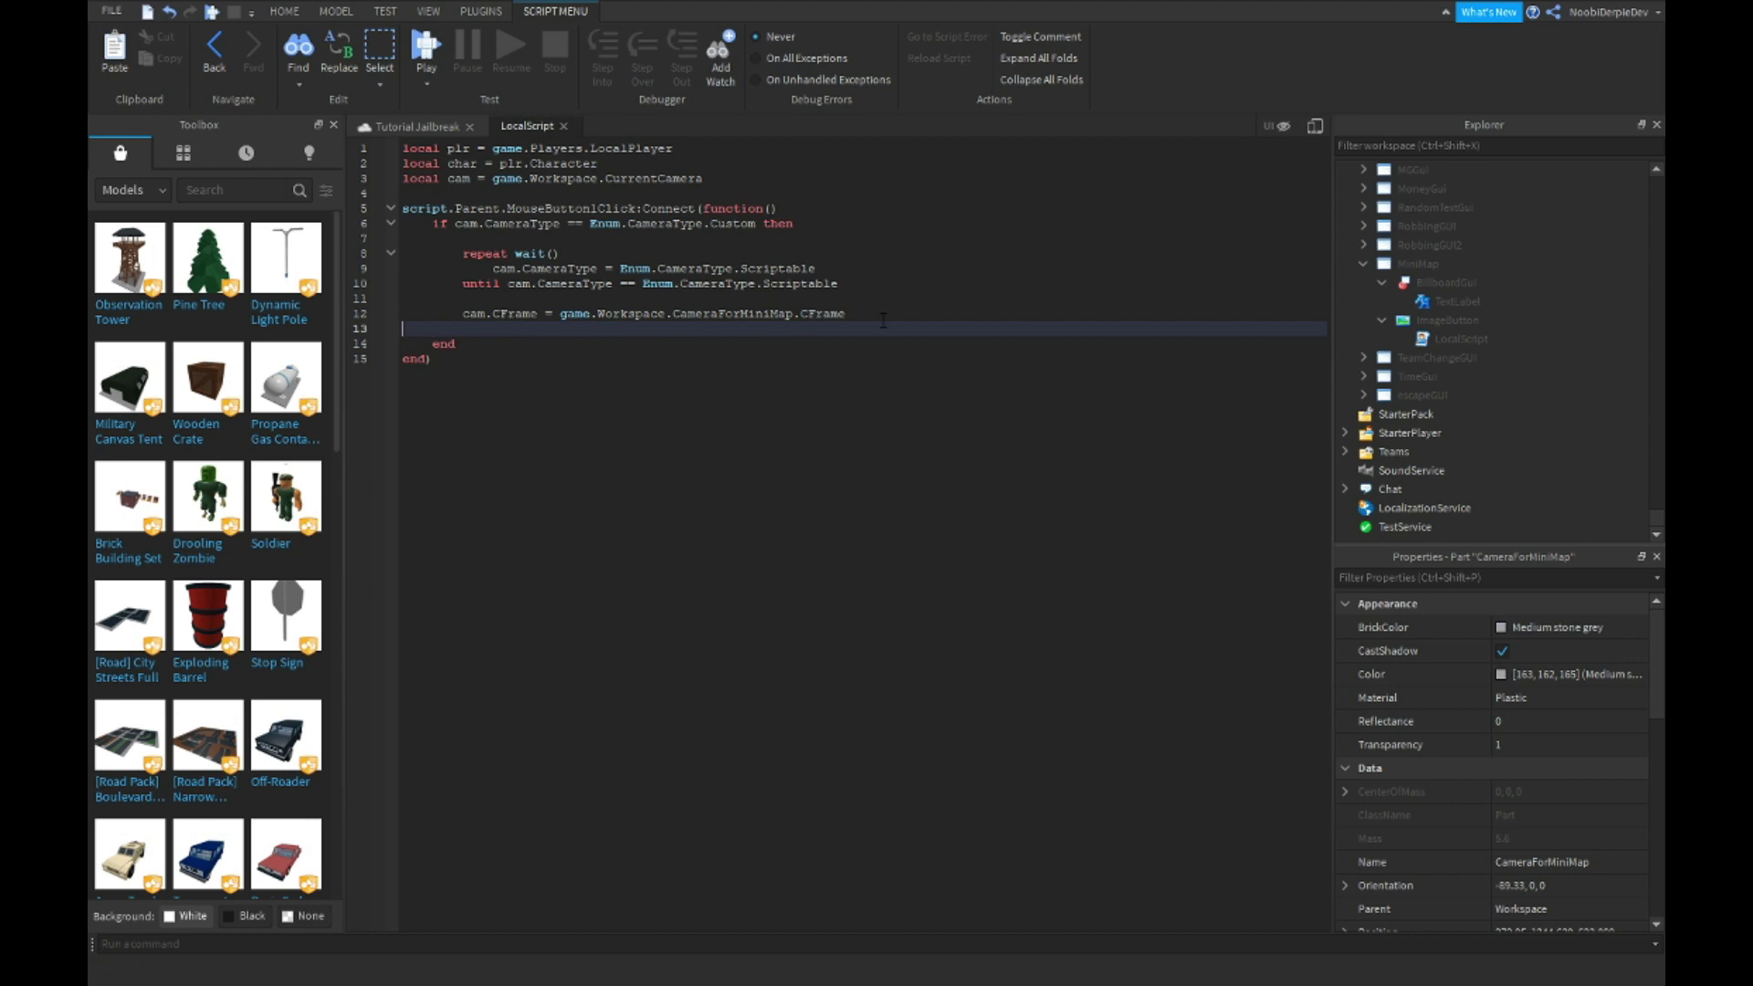
key("Return")
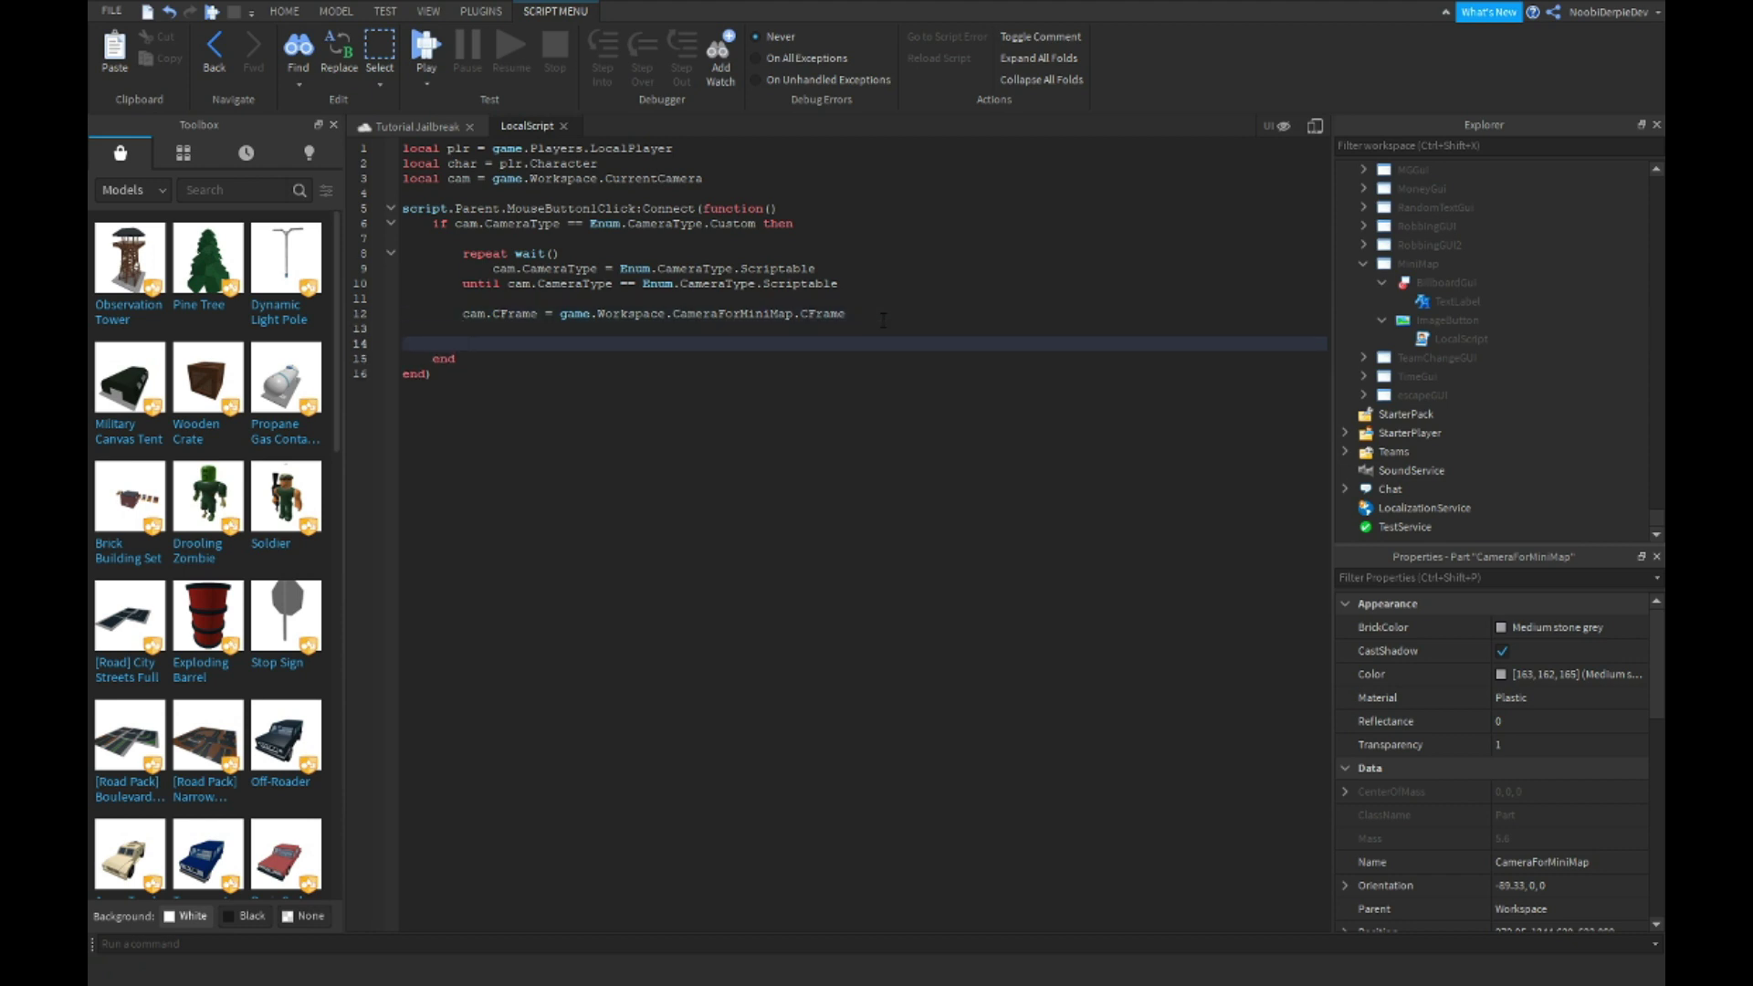
type("local gui = script.Parent.p")
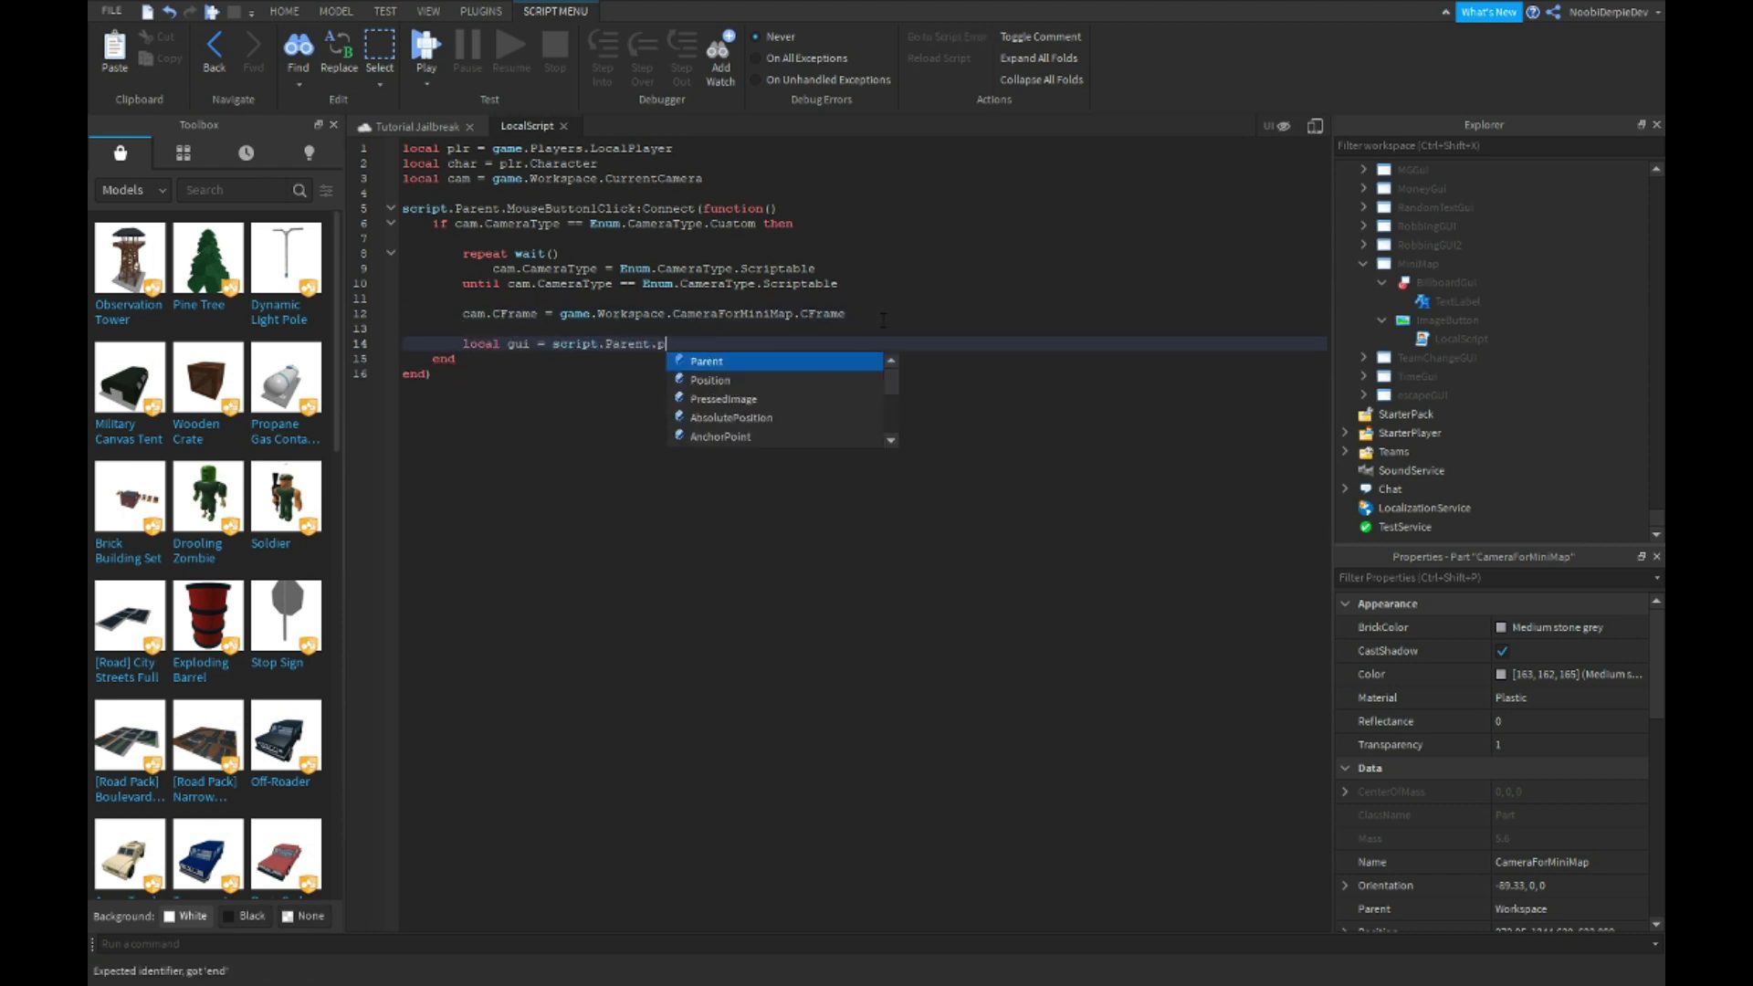
Parent the cloned billboard to the head; in else, destroy char.Head.BillboardGui and restore Custom camera.
key("Tab")
type("bilil")
key("Tab")
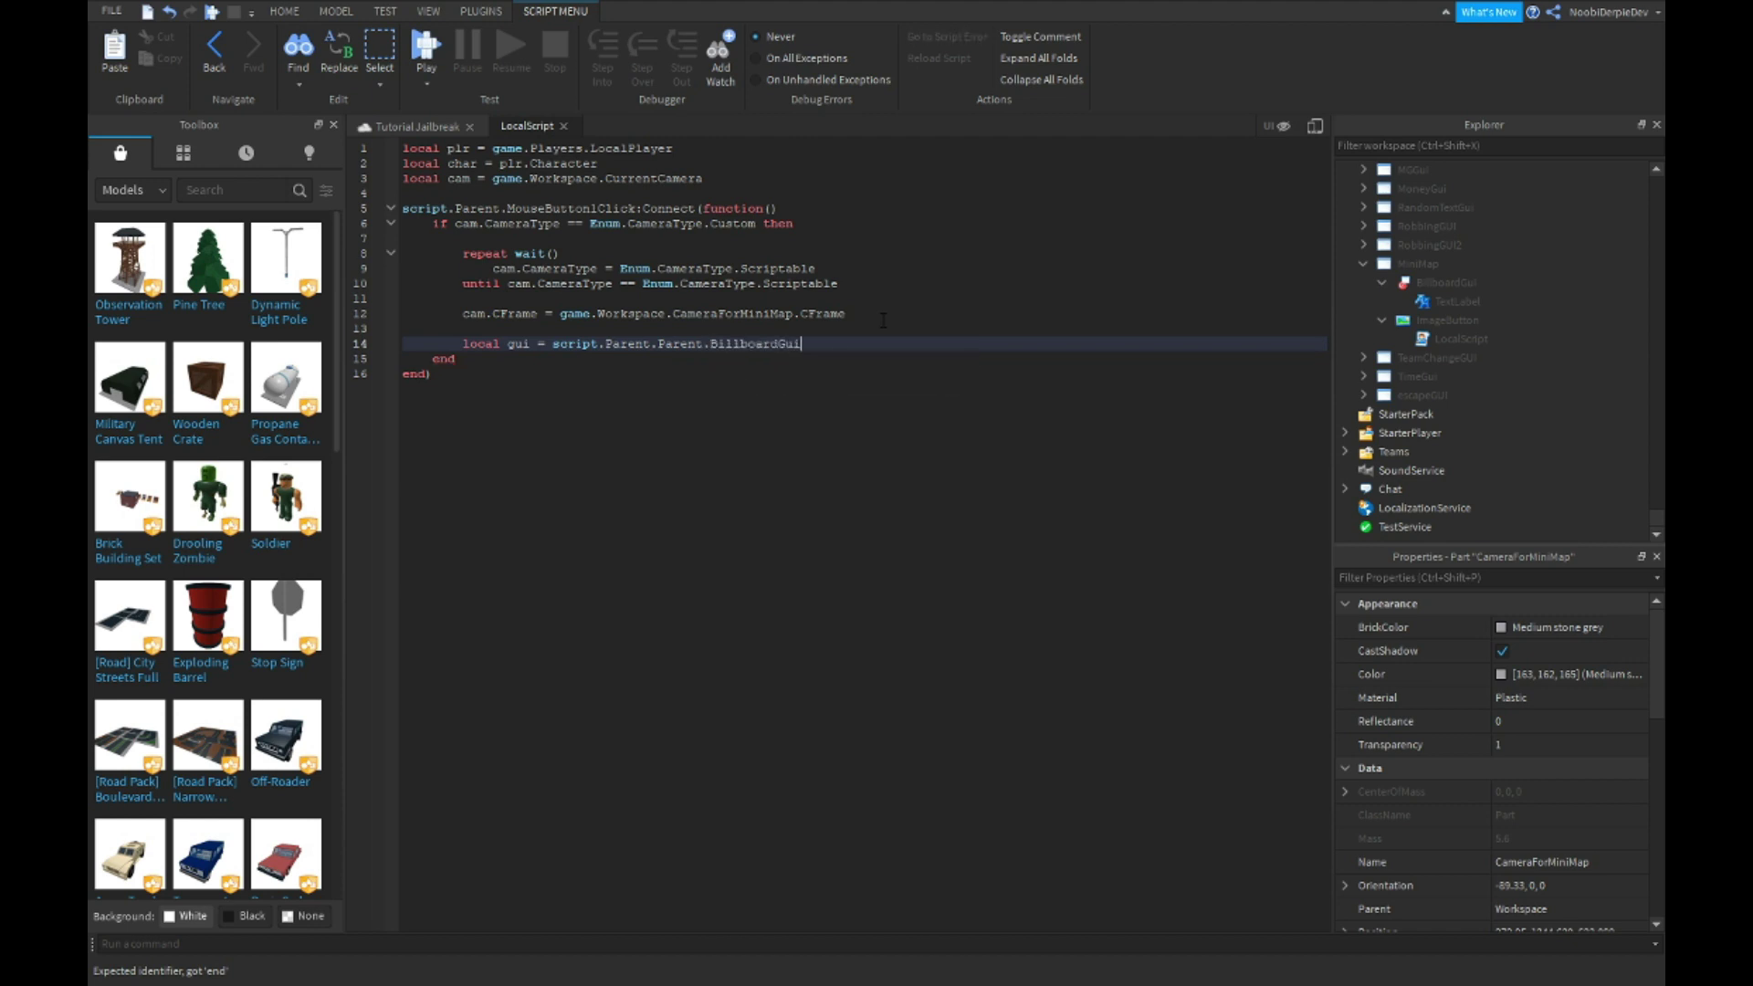
type(":Clone()")
key("Return")
type("gui")
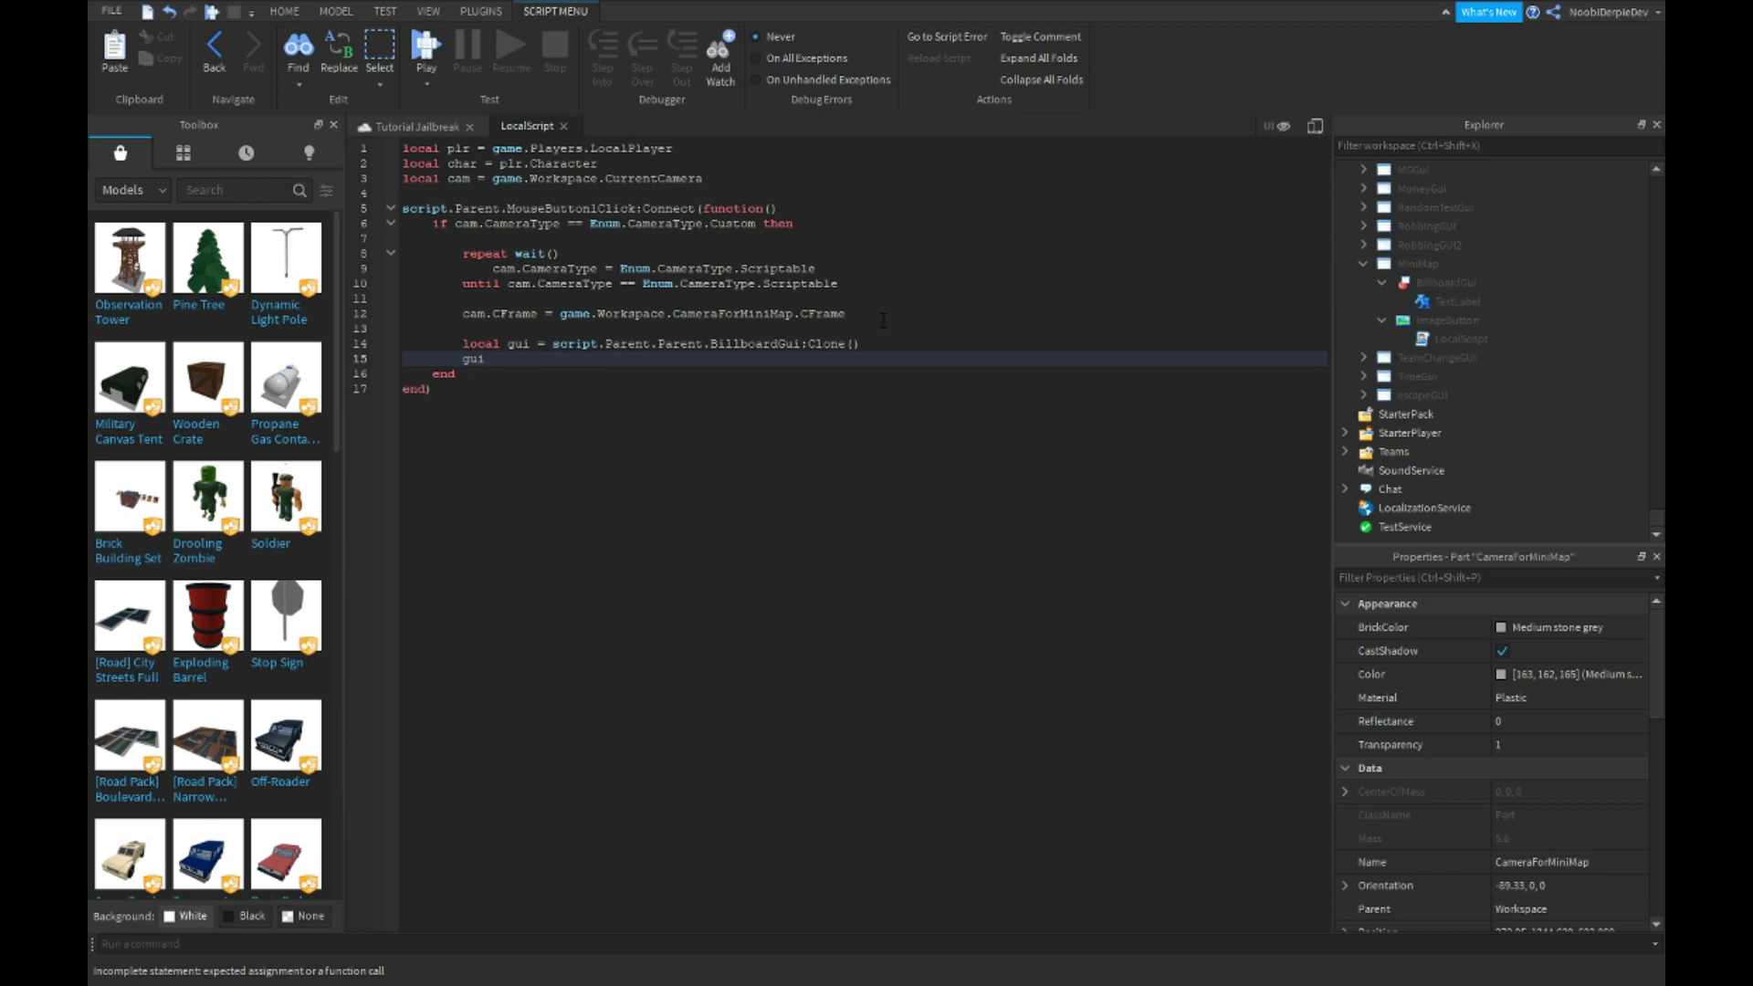
type(".Parent = cha")
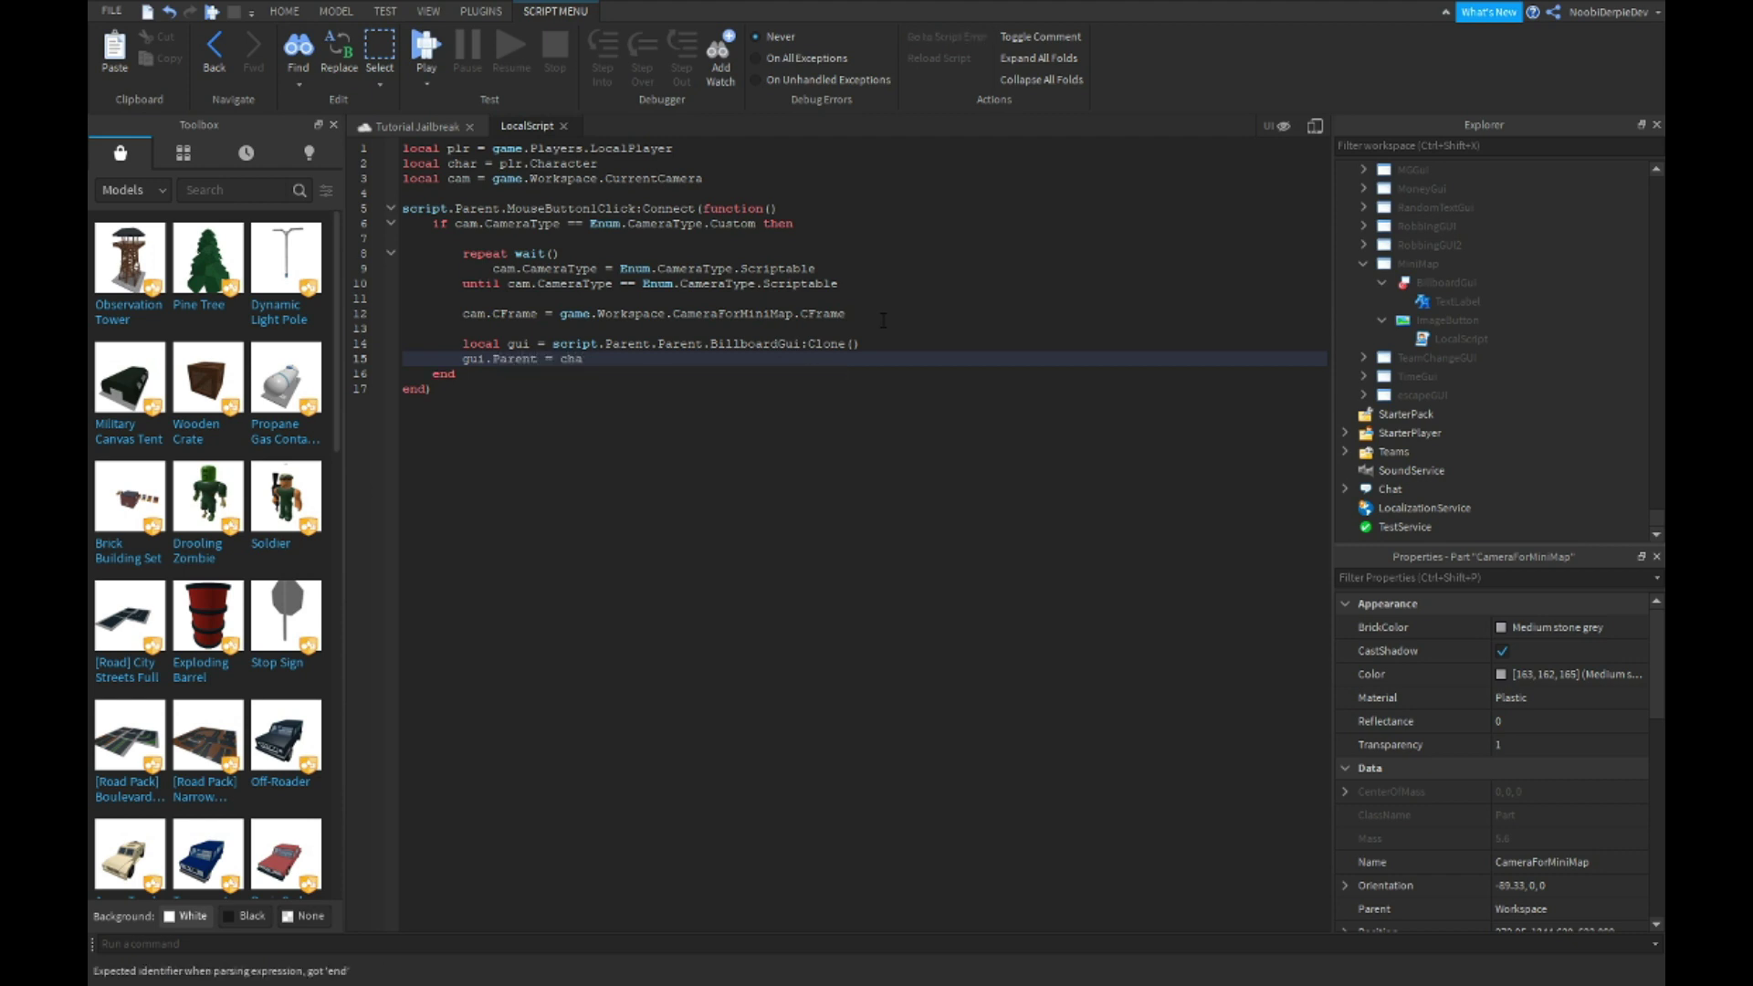
type("r.Head")
key("Return")
type("gui")
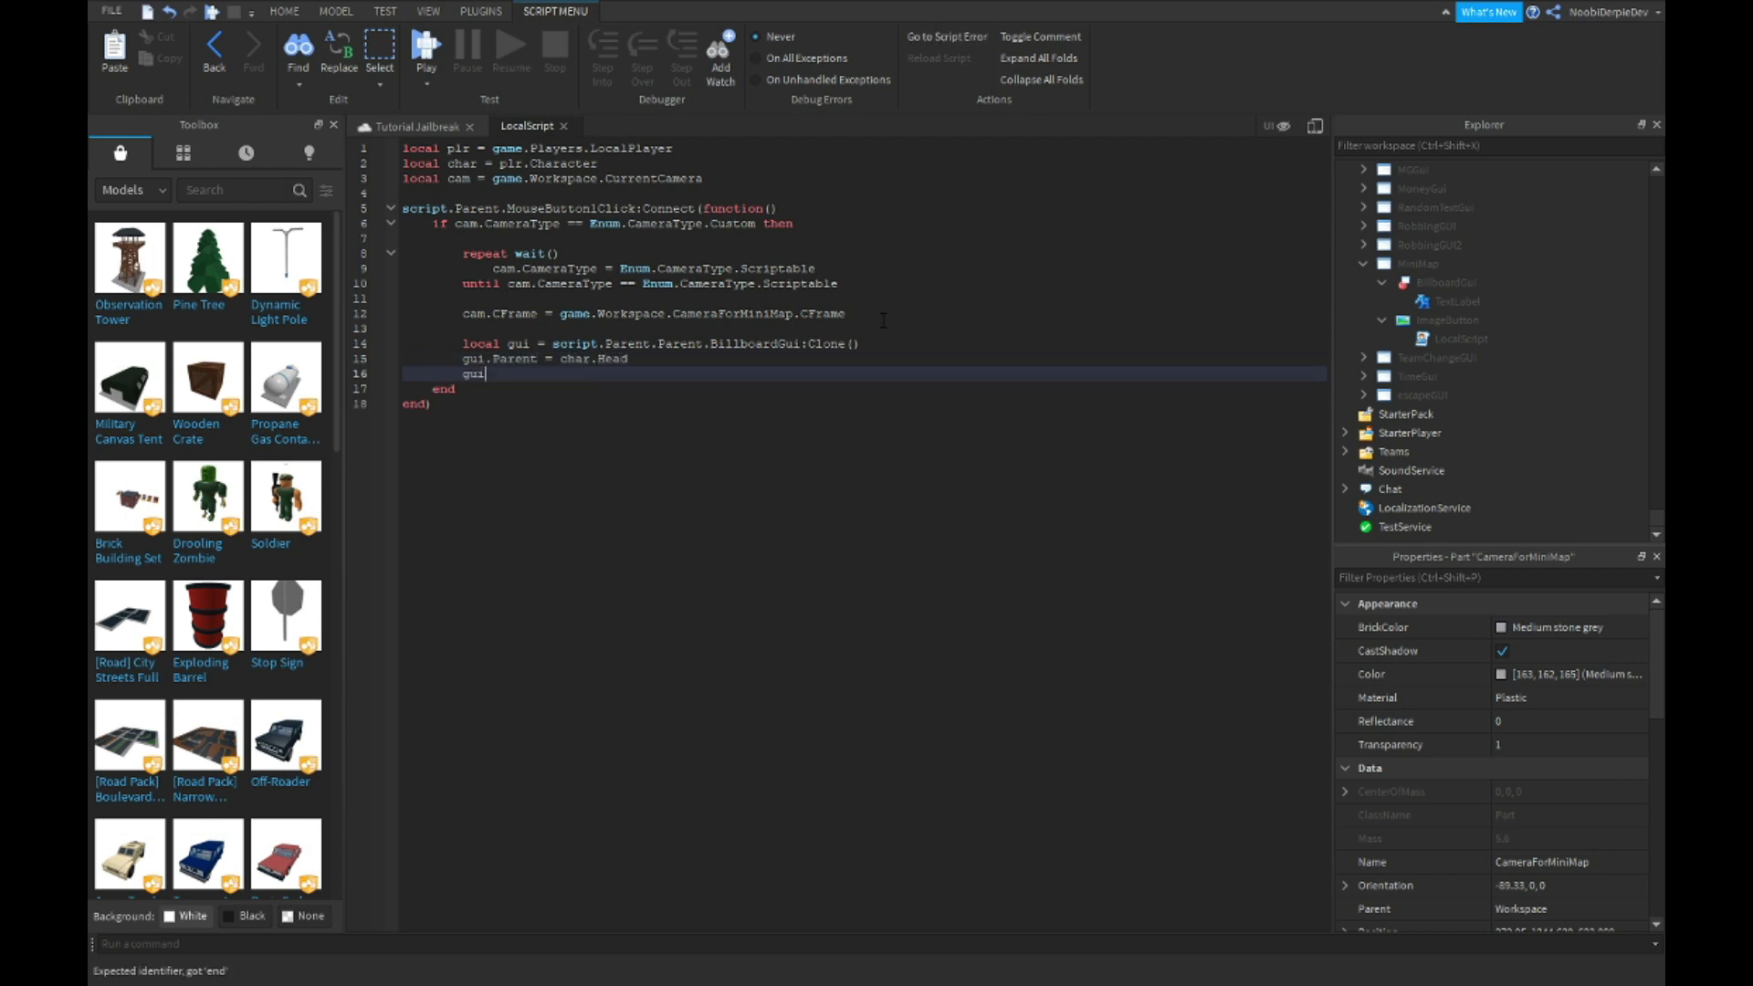
type(".TextLabel.Vi")
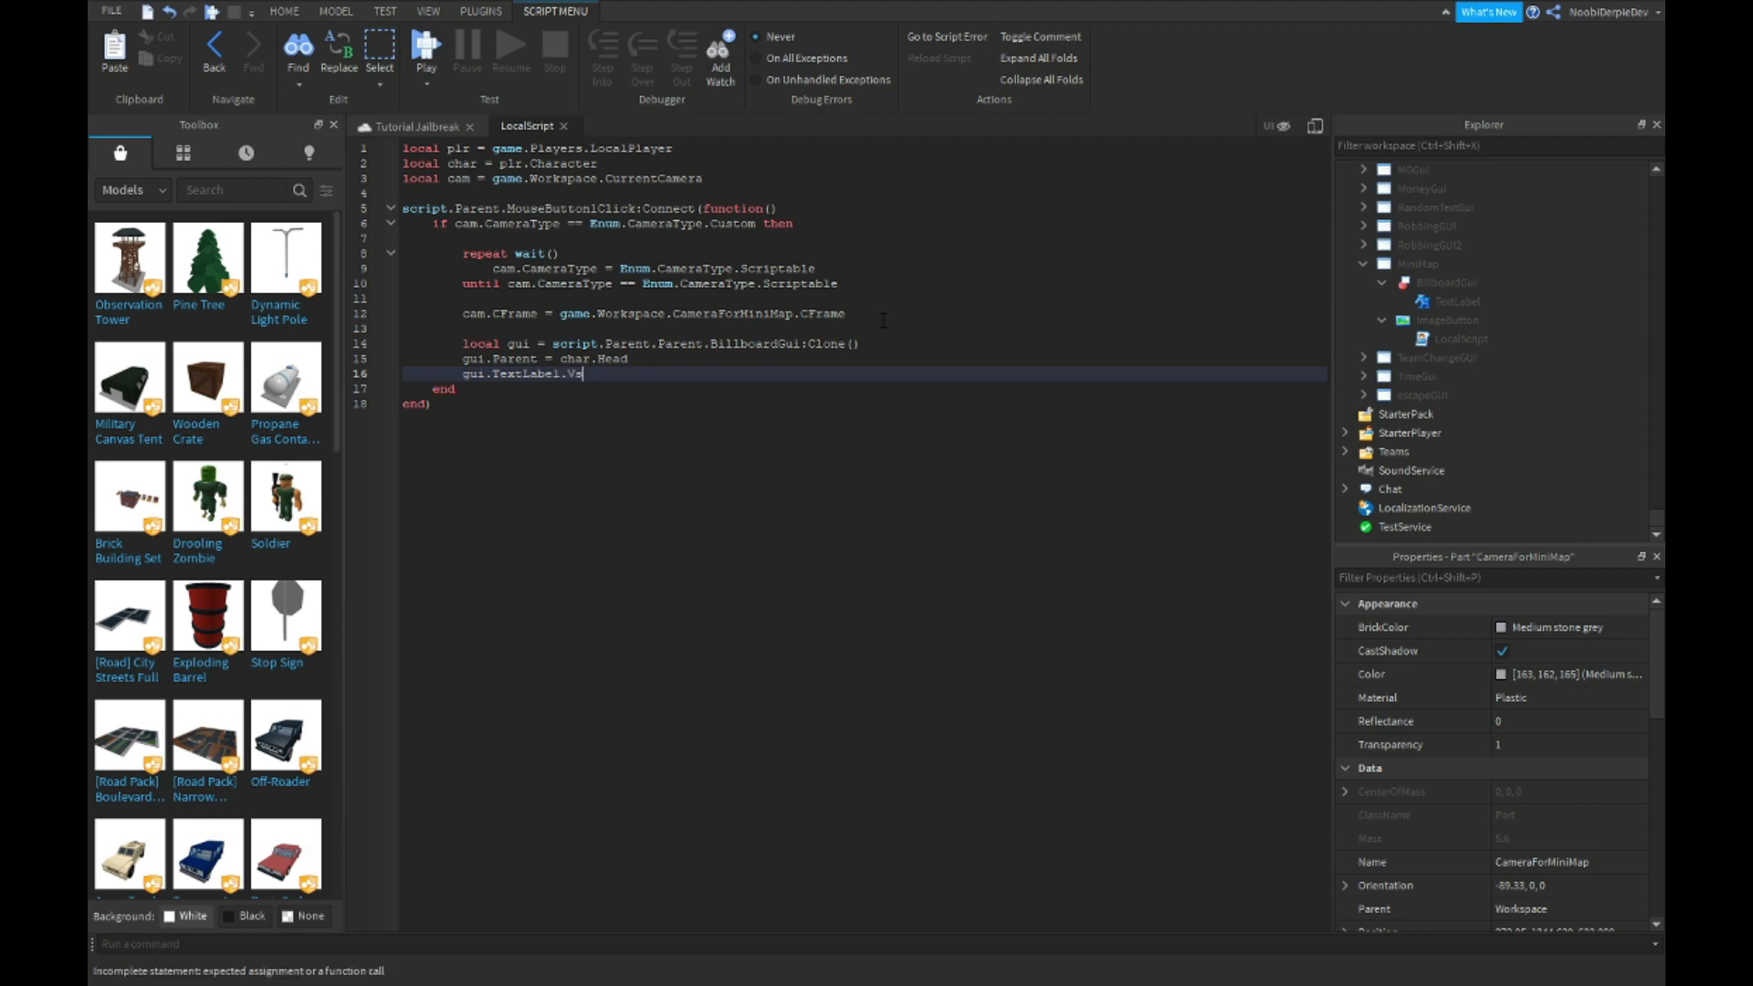
type("sible ")
type(" = ")
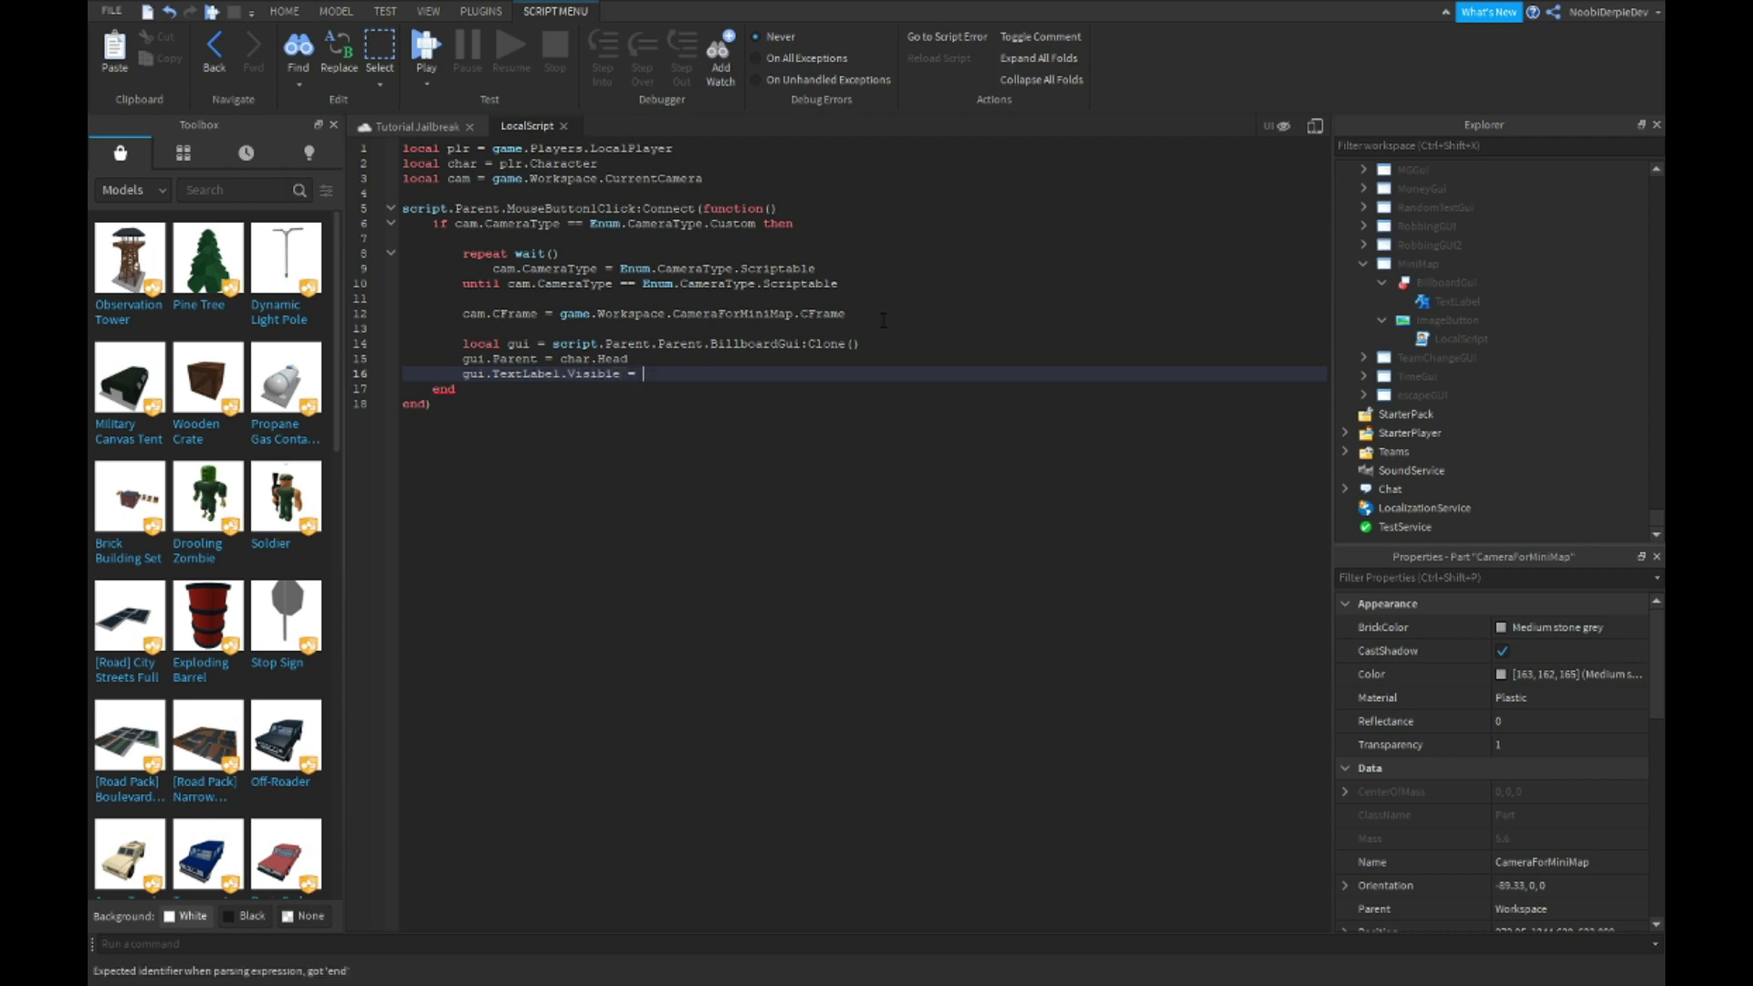
type("true")
key("Return")
type("else")
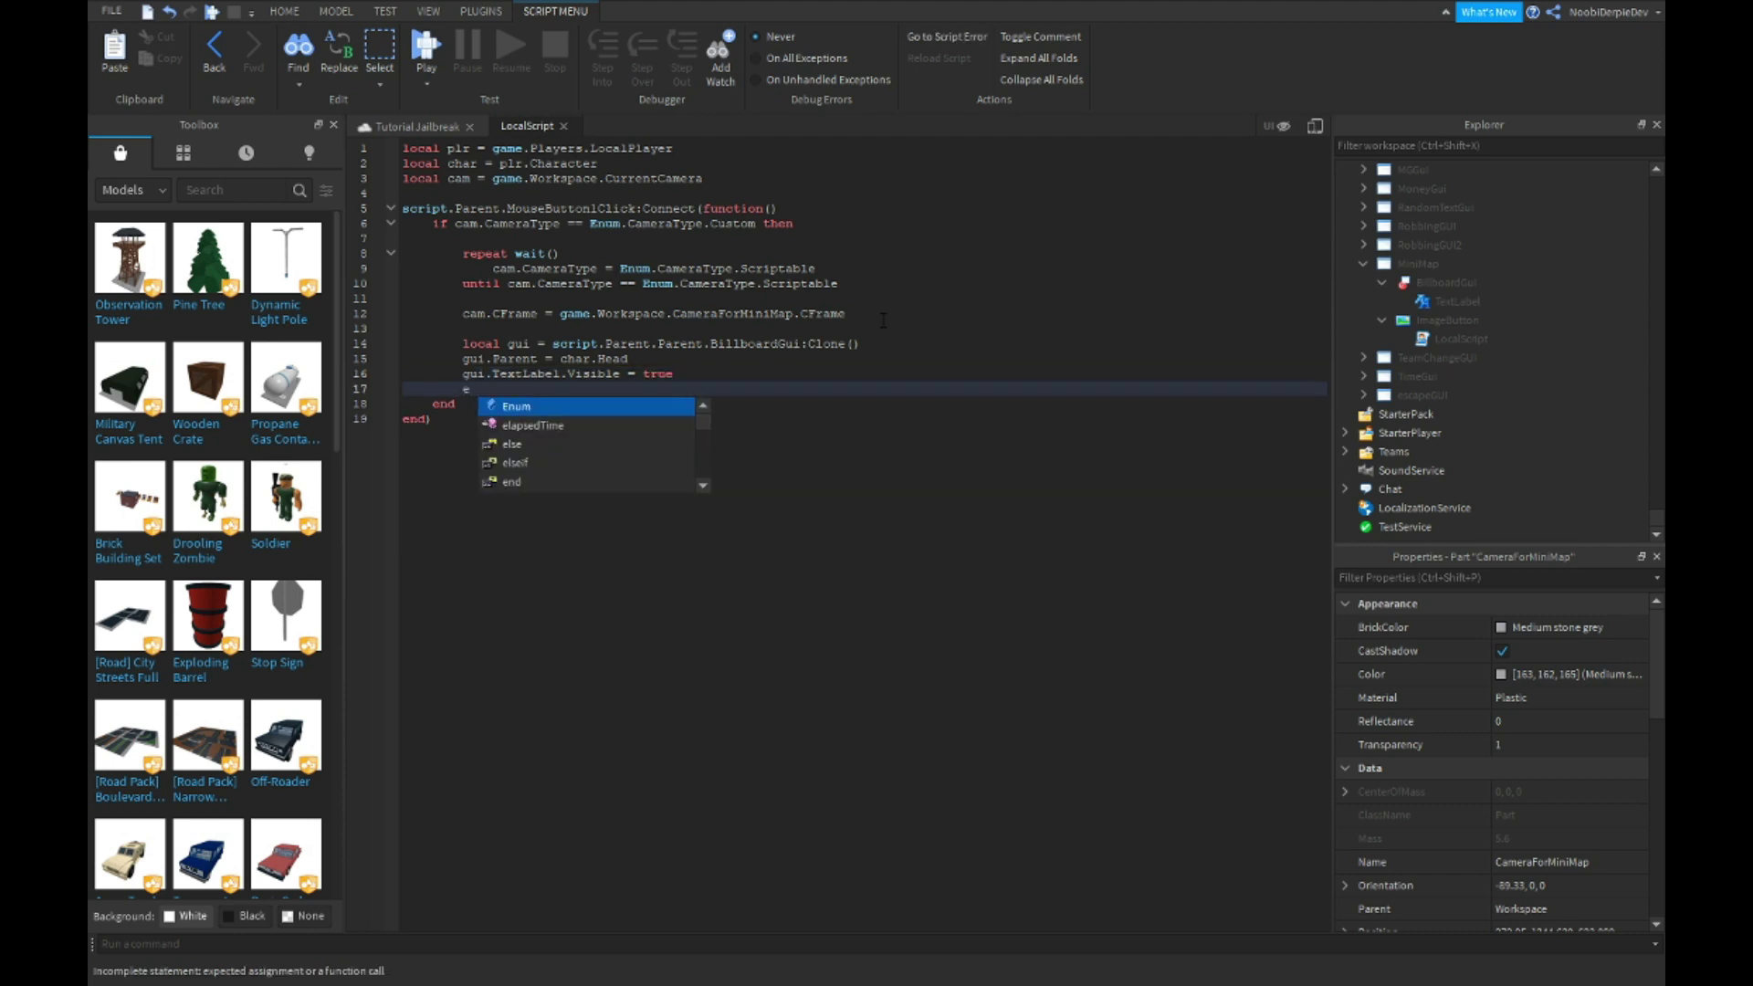
key("Return")
type("char.Hea")
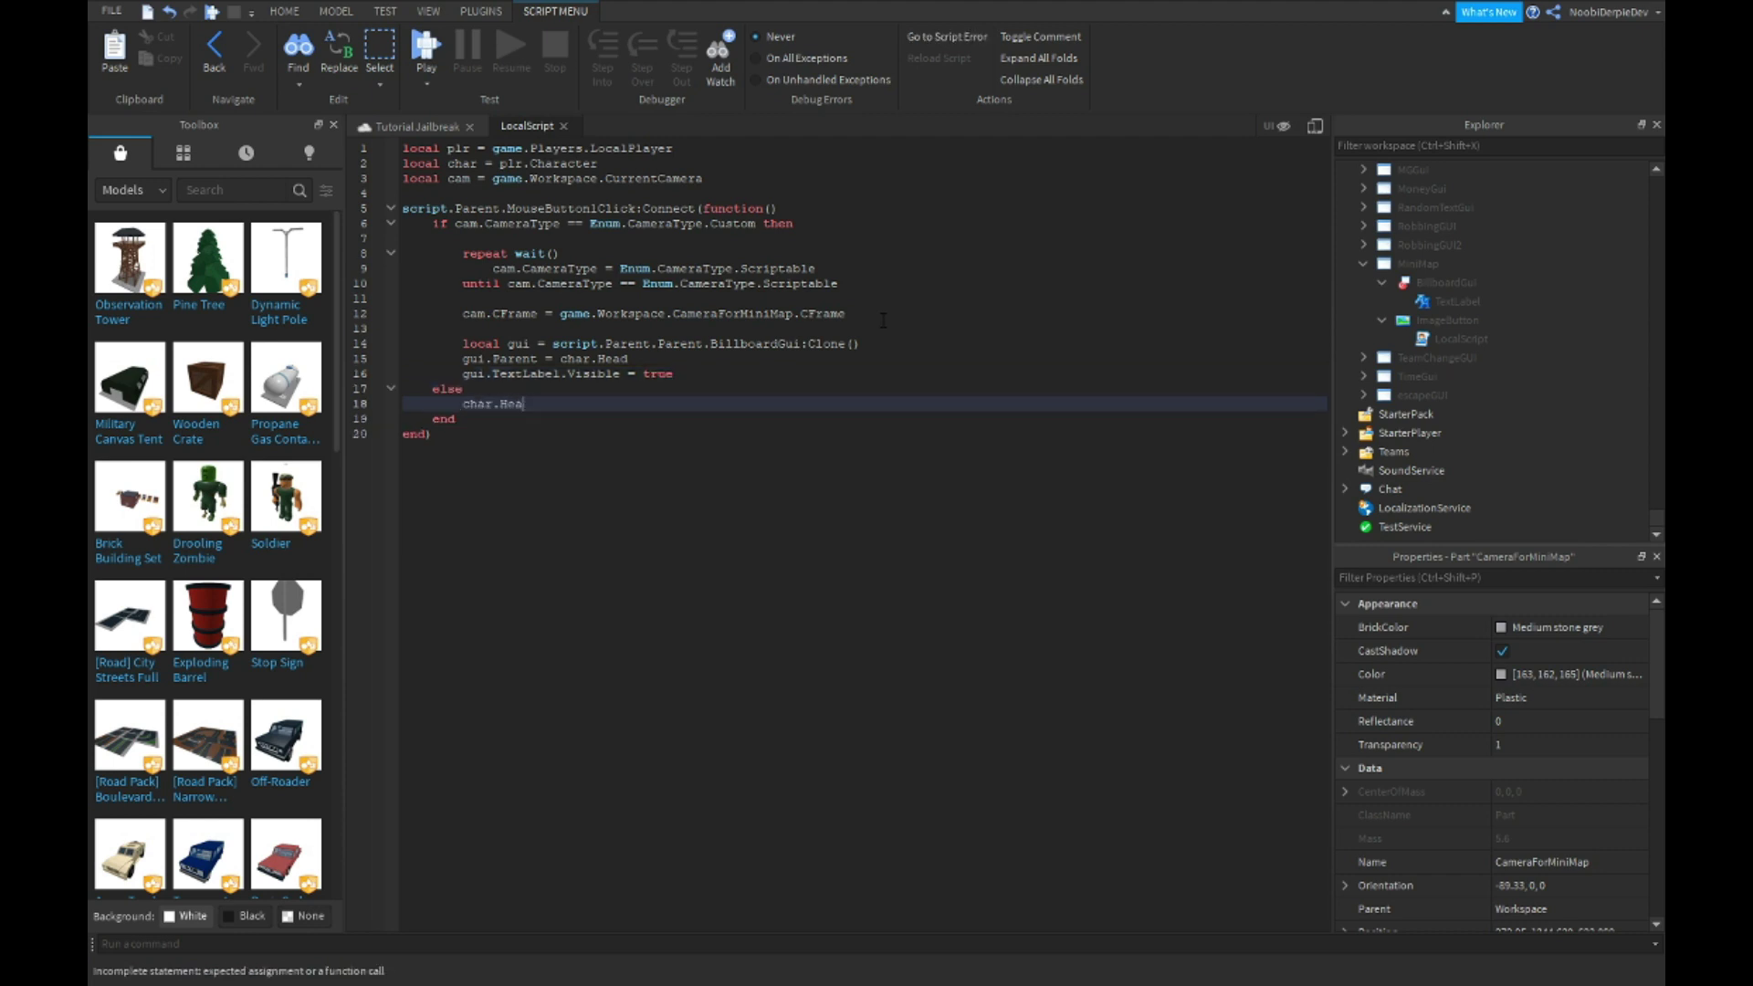
type("d.Bi")
type("arde")
type("Gui:Destro")
type("y()")
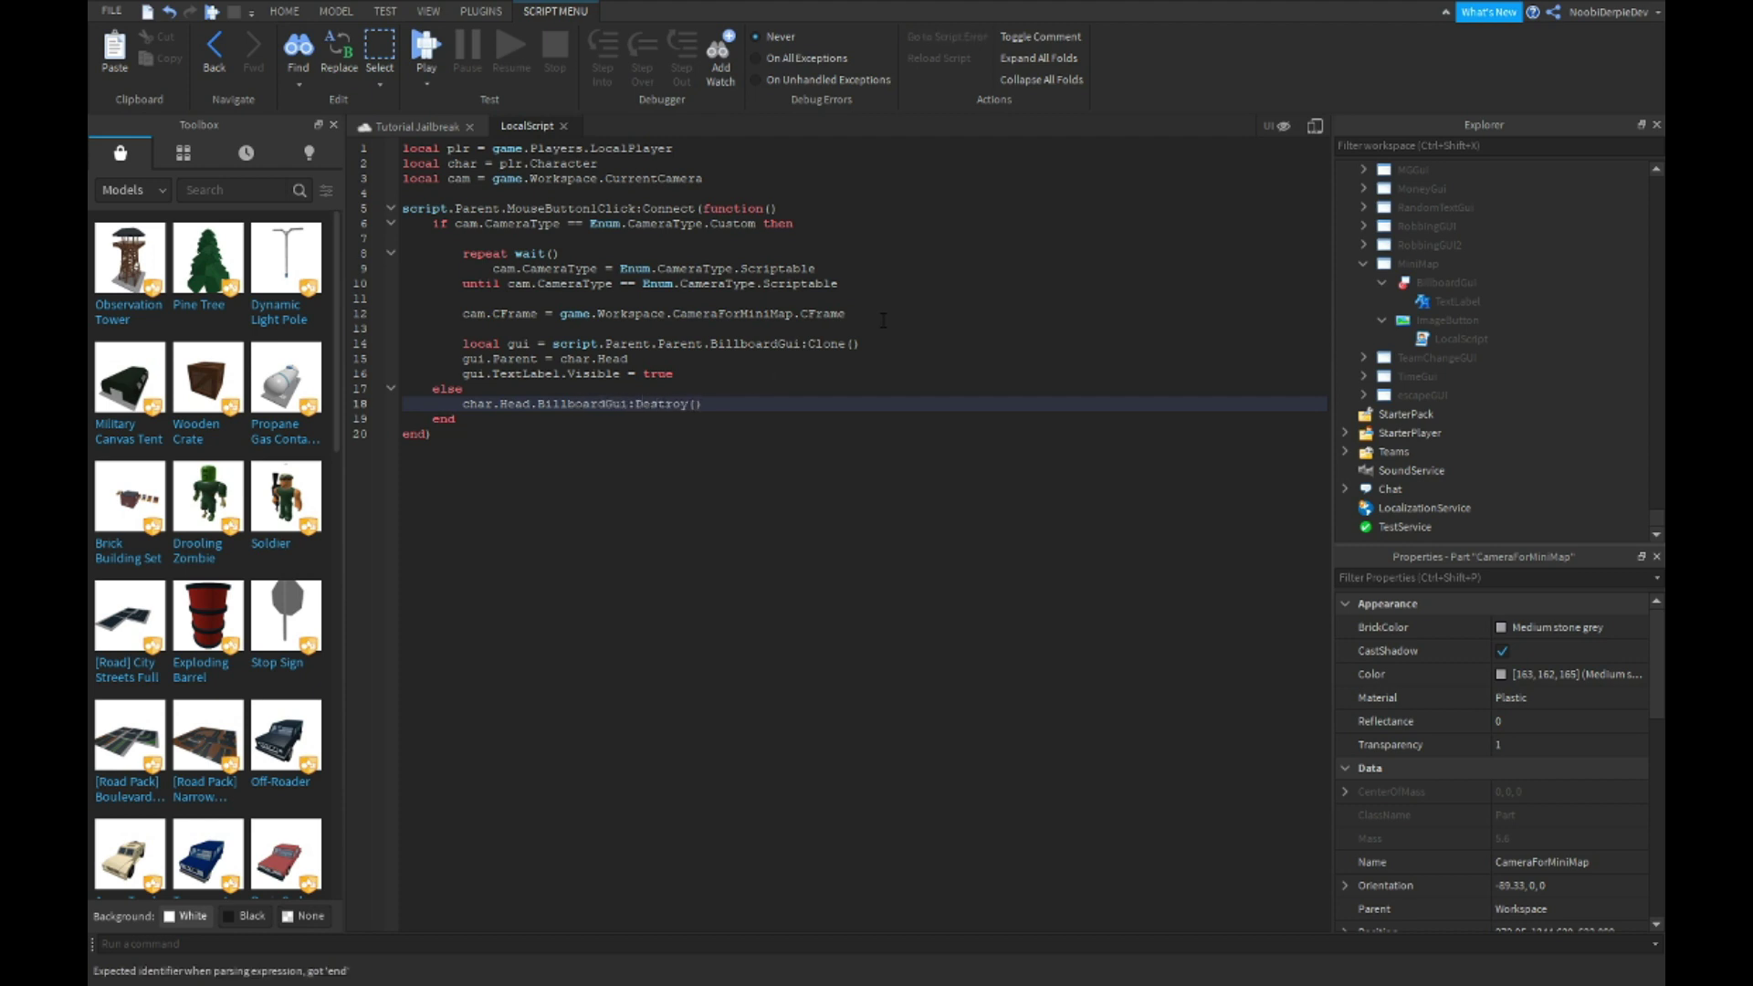
key("Return")
type("cam.Ca")
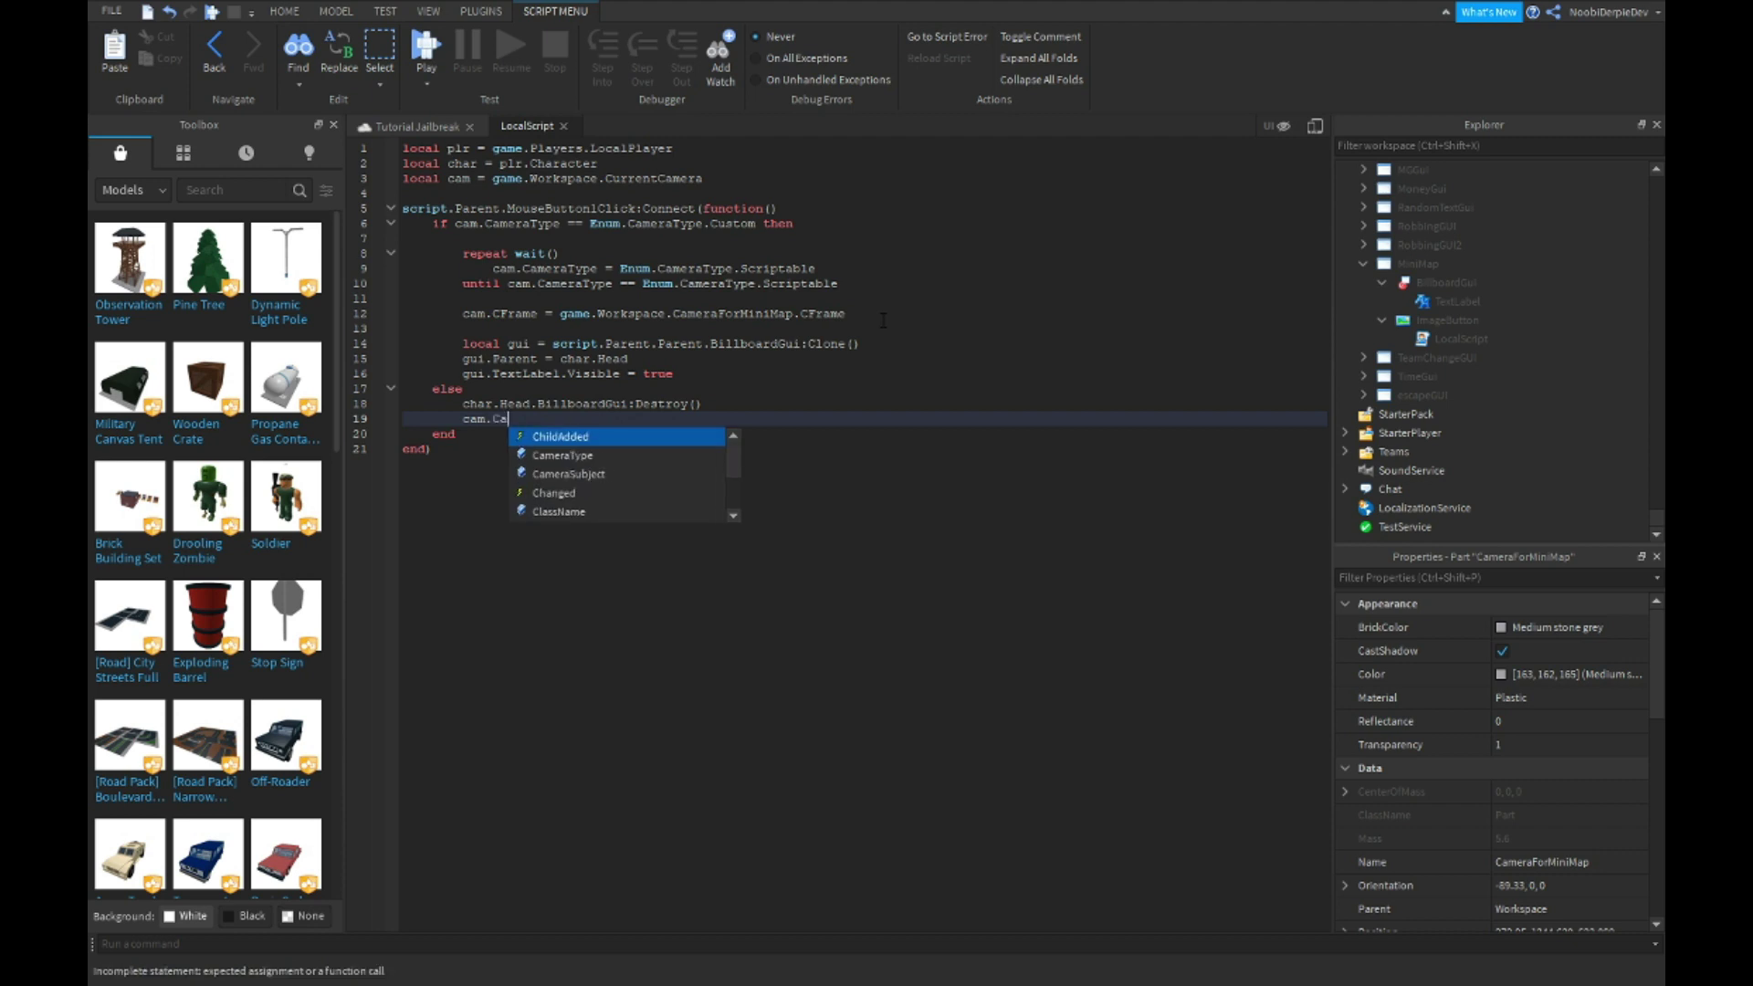
type("m")
key("Tab")
type("= E")
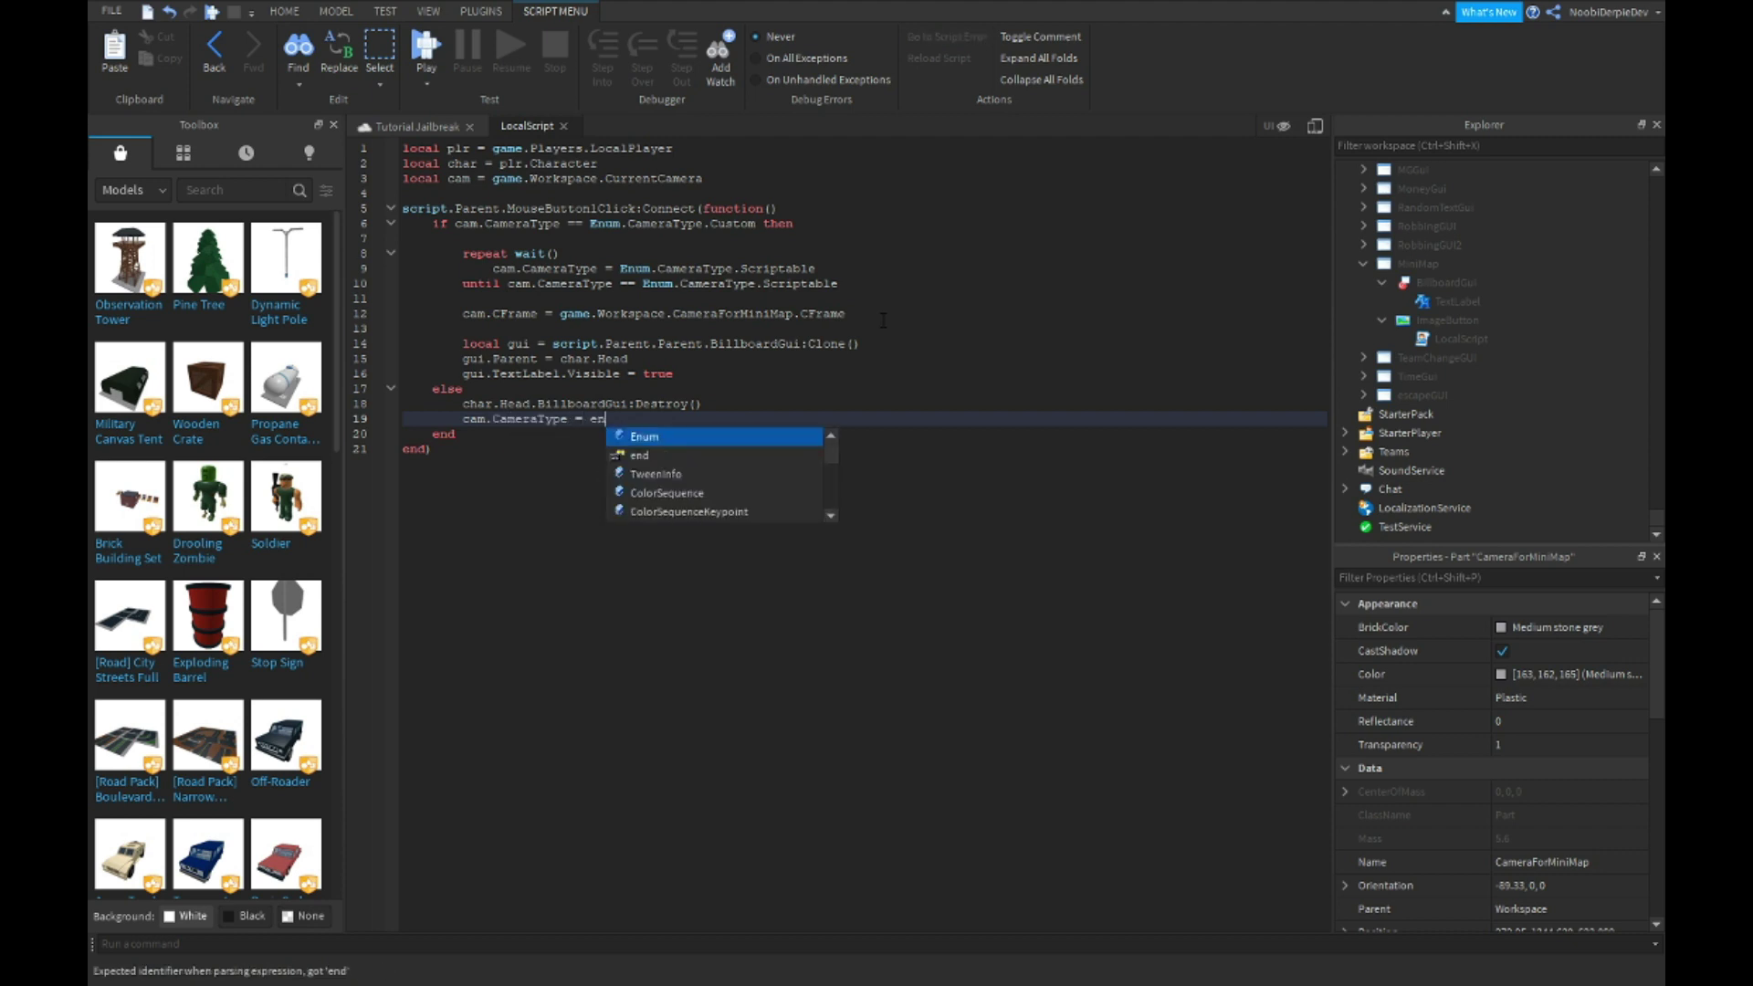
type("num.CameraType.Custom")
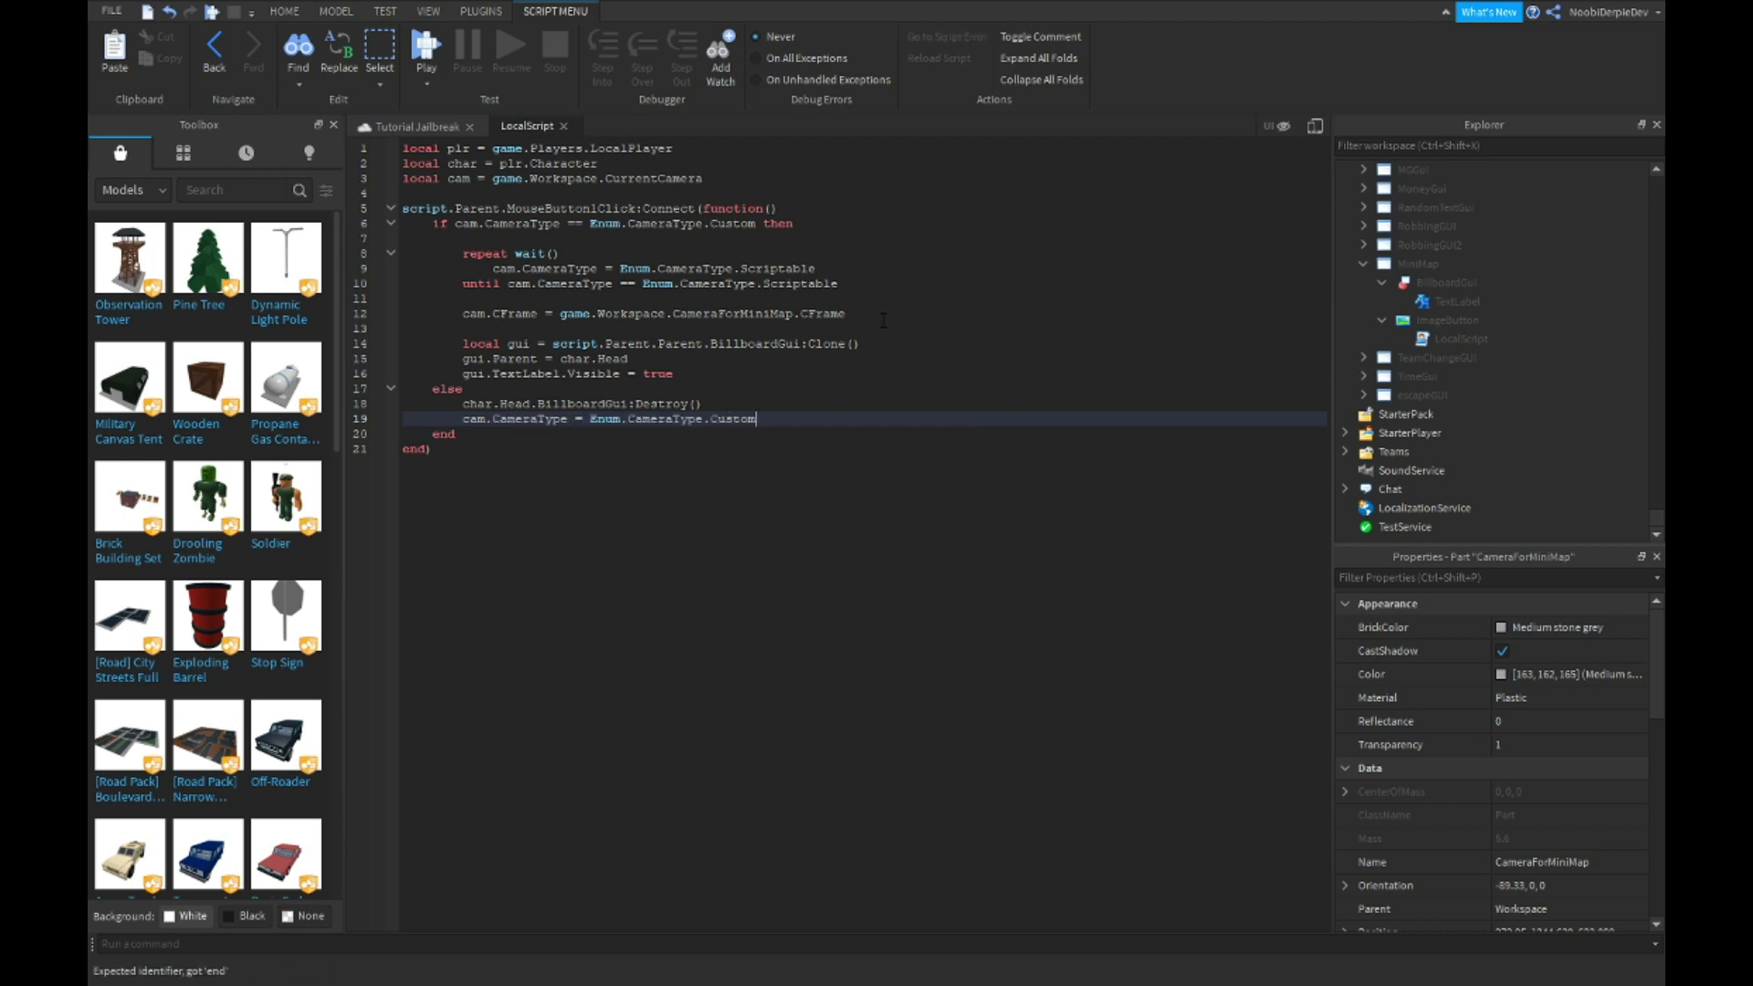
Uncheck Visible on the BillboardGui's TextLabel, then start a Play test.
left_click(561, 124)
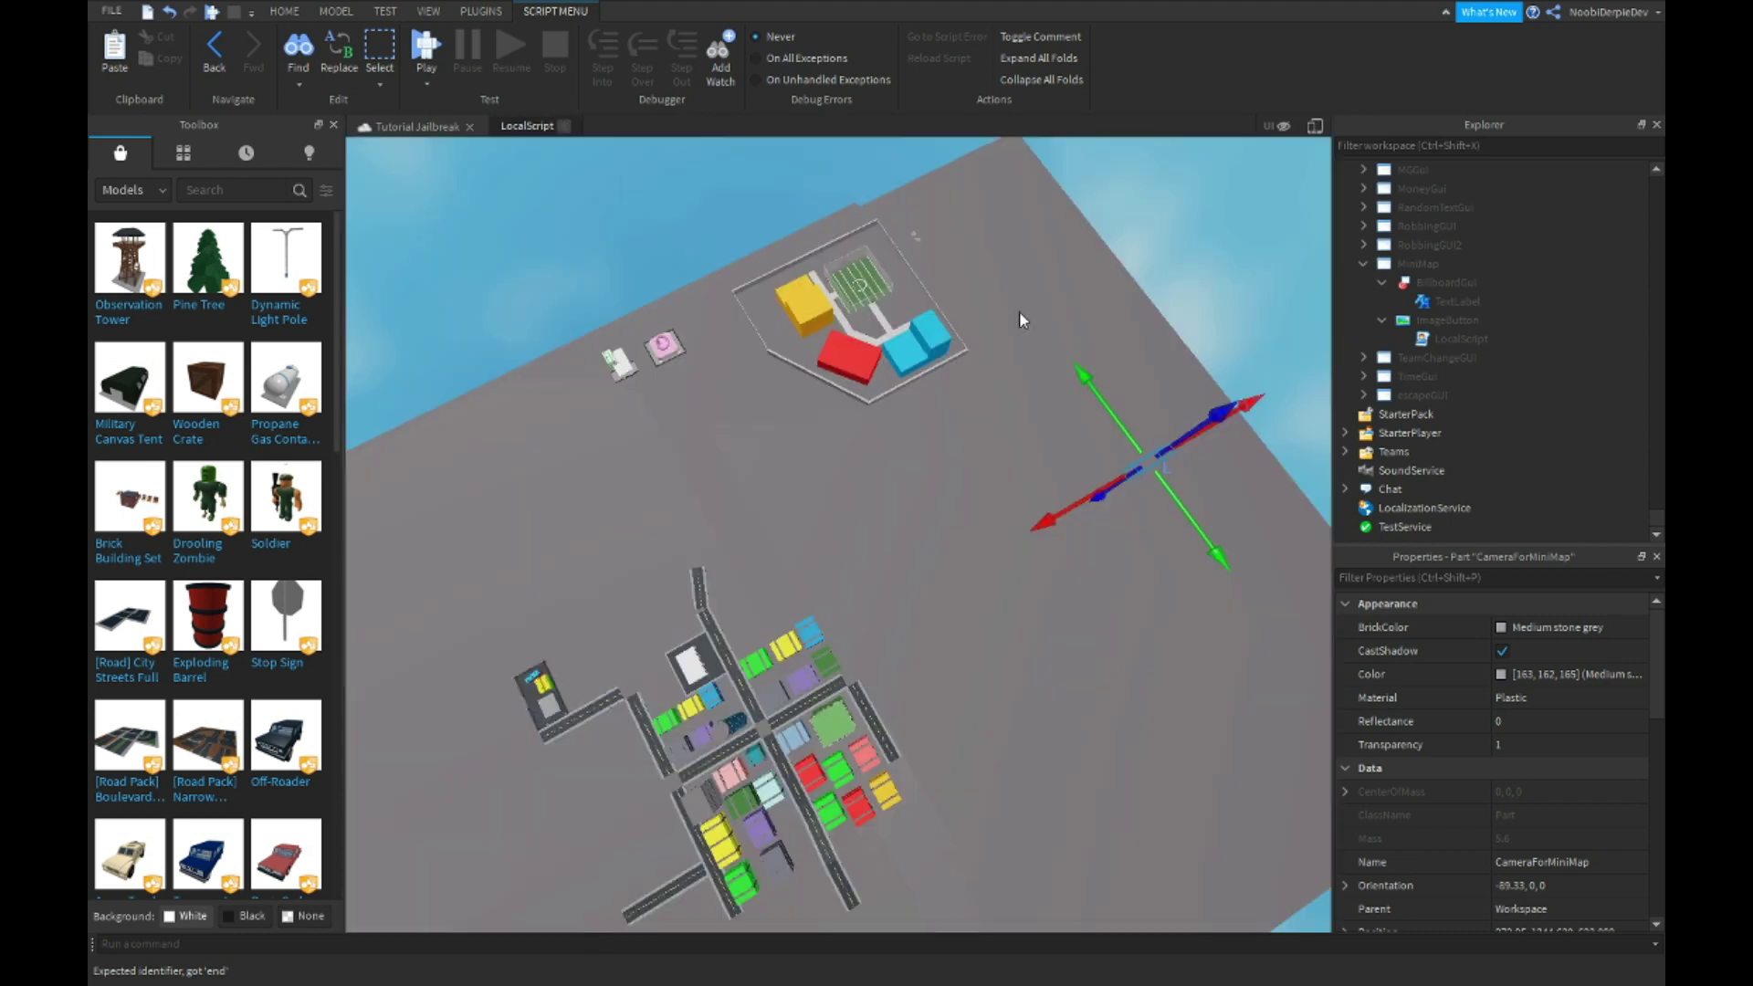
left_click(1438, 282)
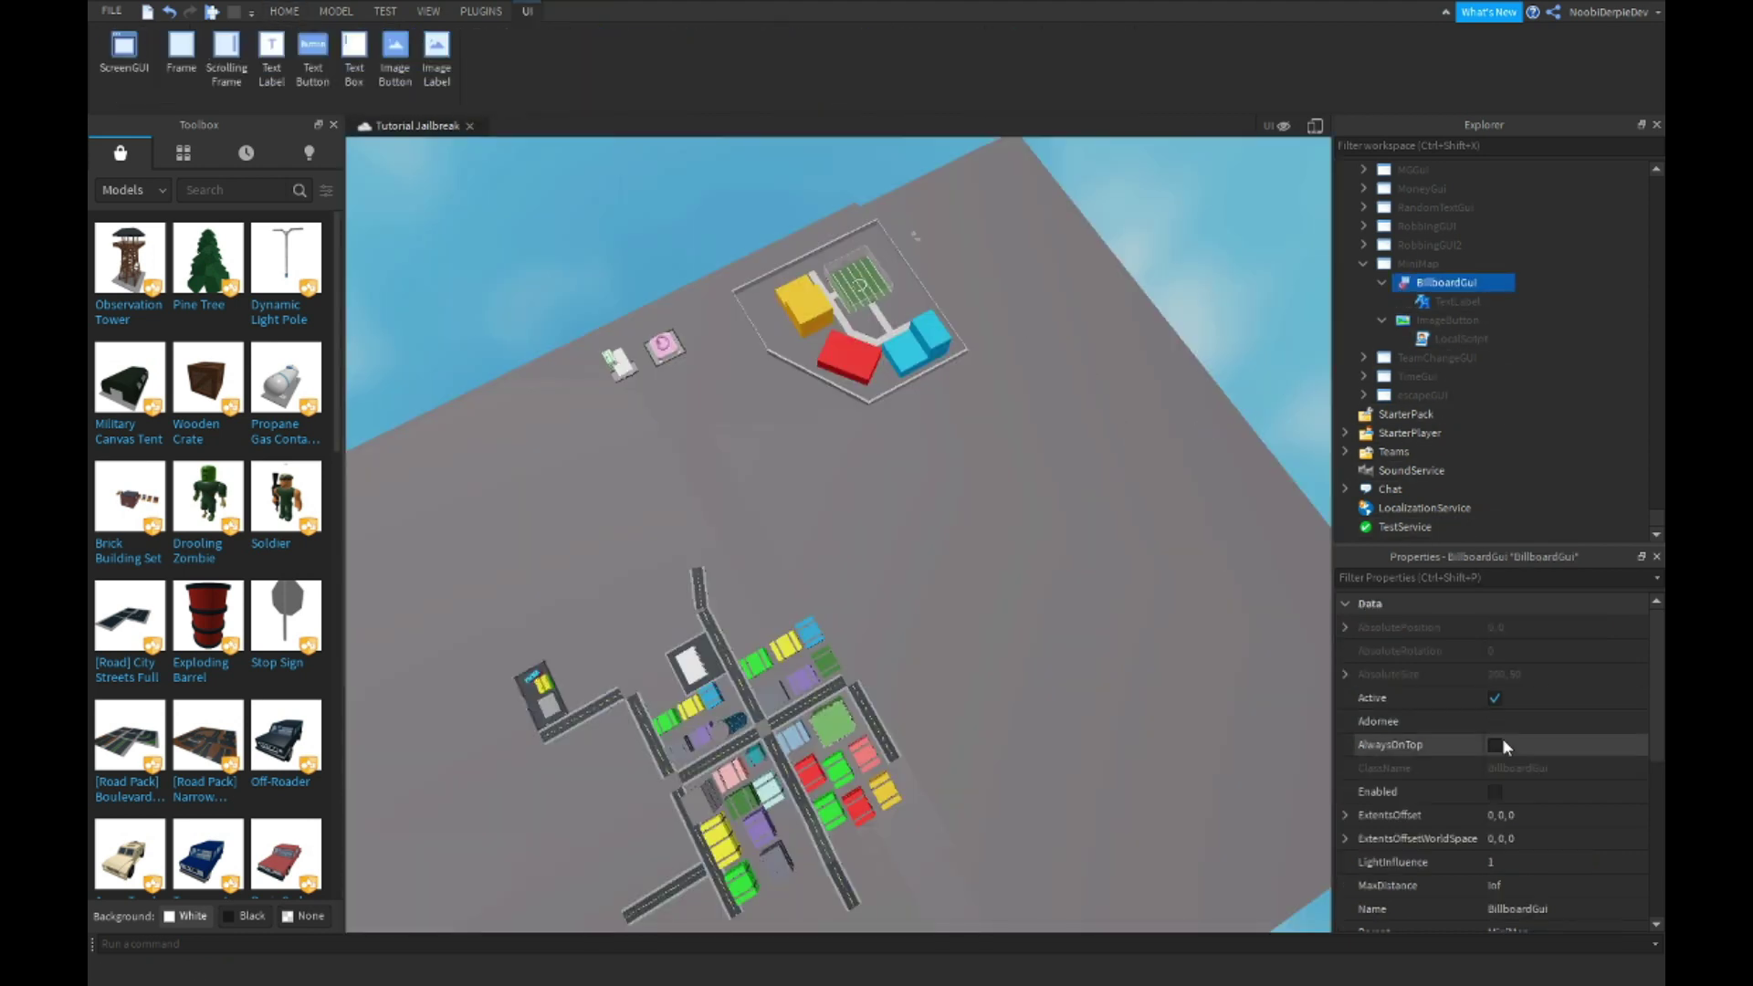
left_click(1495, 792)
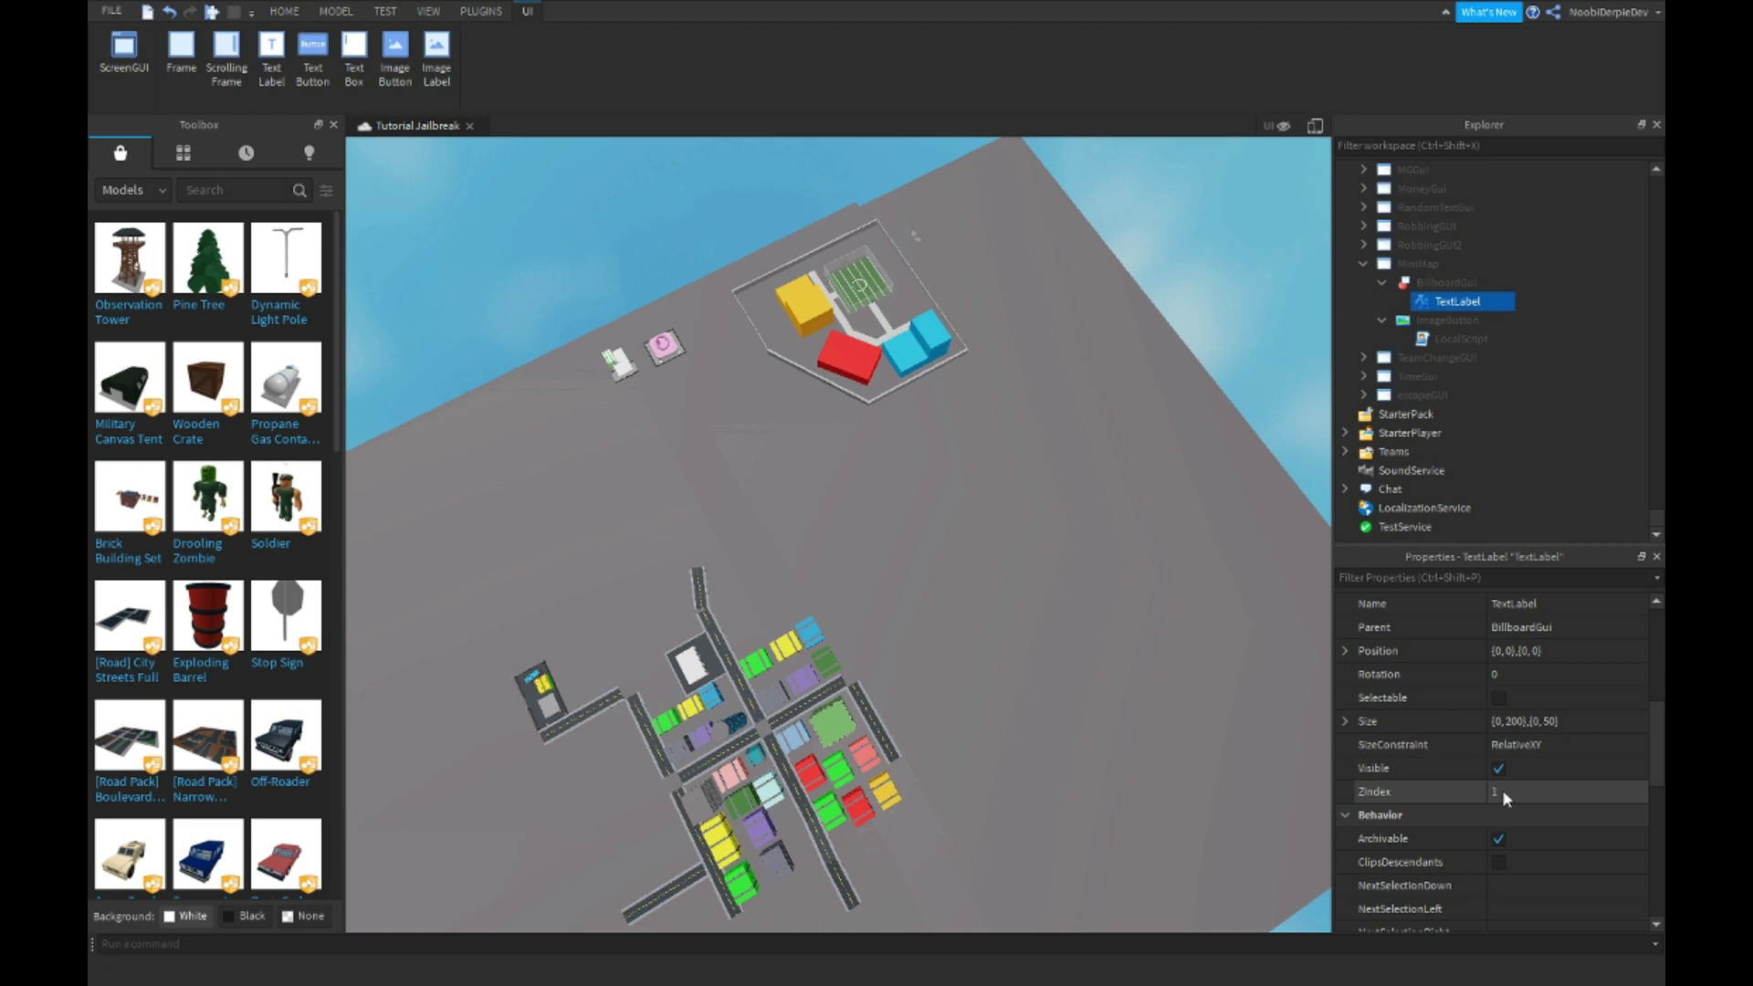
left_click(1494, 765)
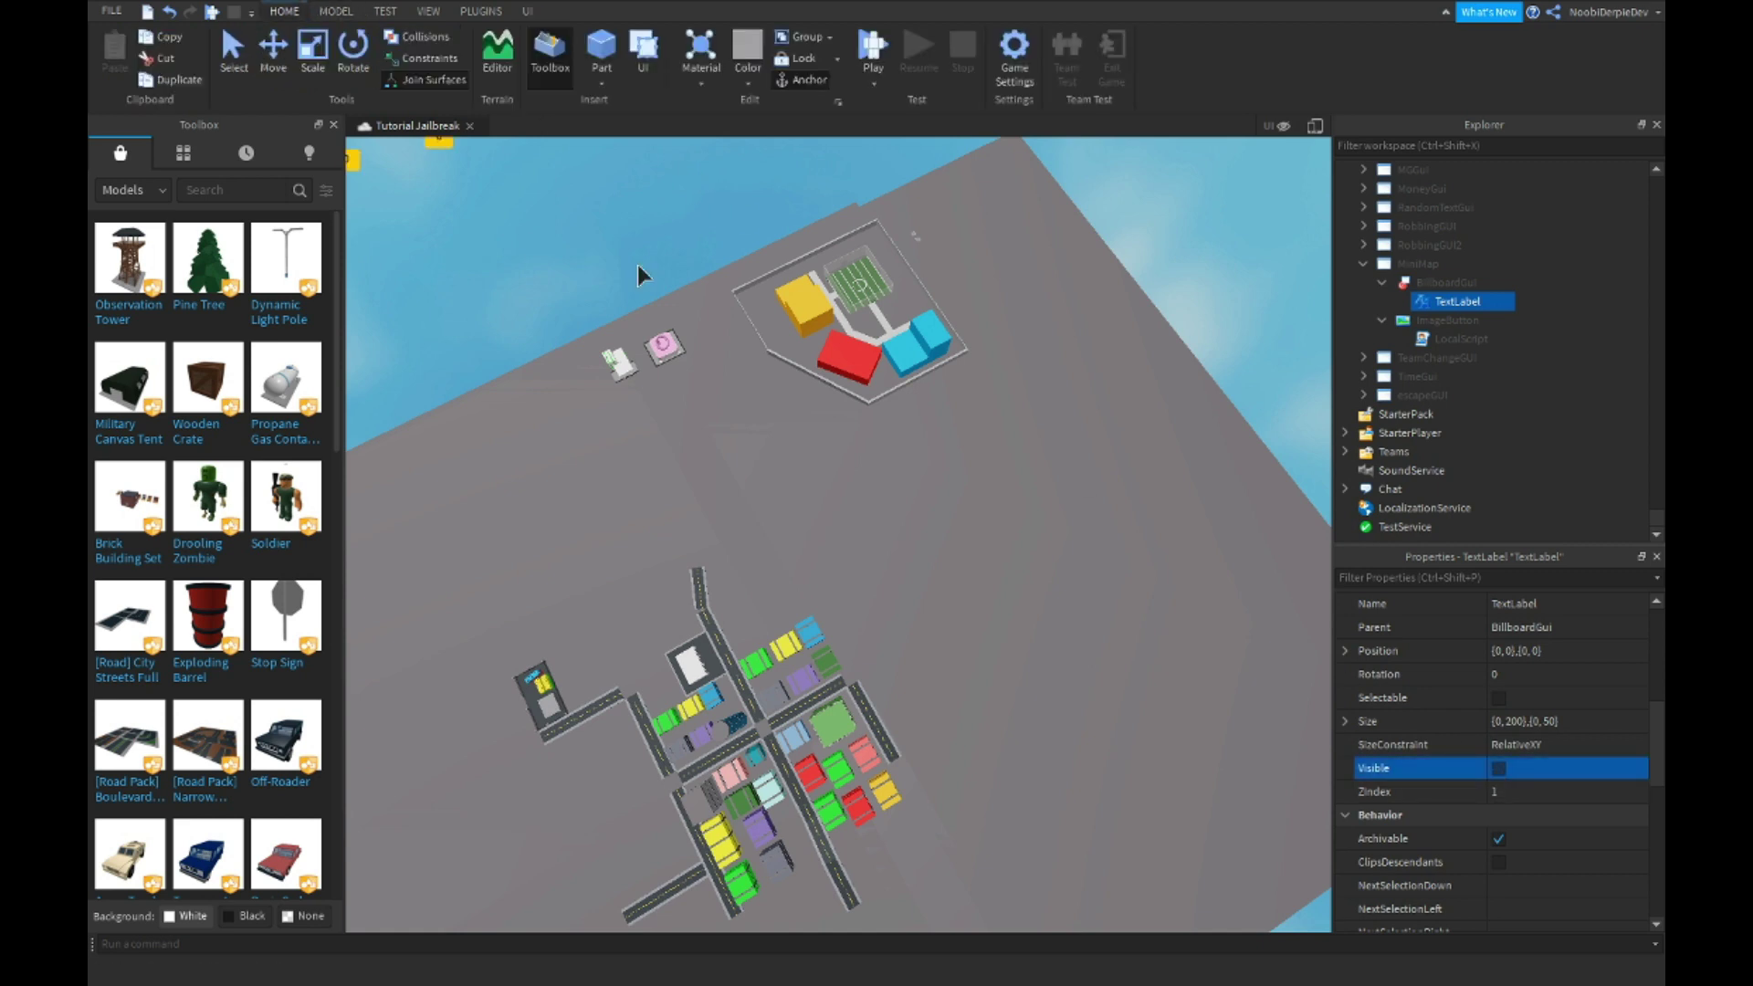
right_click_drag(637, 276, 1003, 235)
left_click(878, 48)
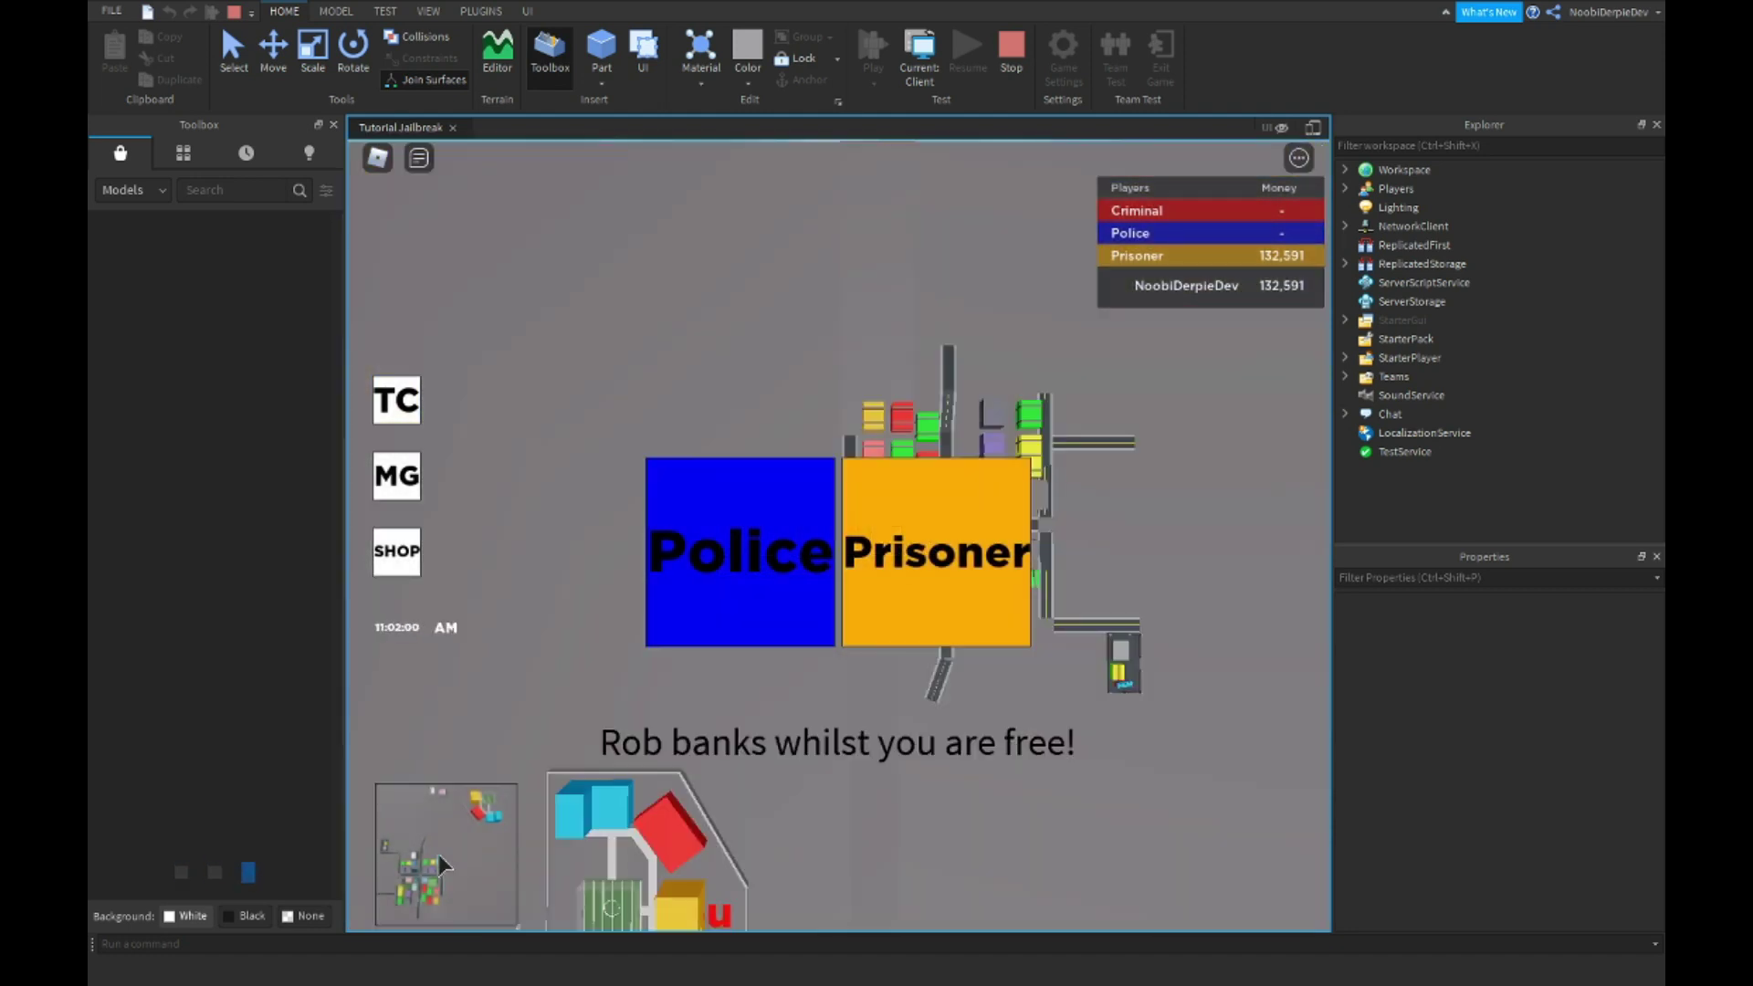
left_click(973, 555)
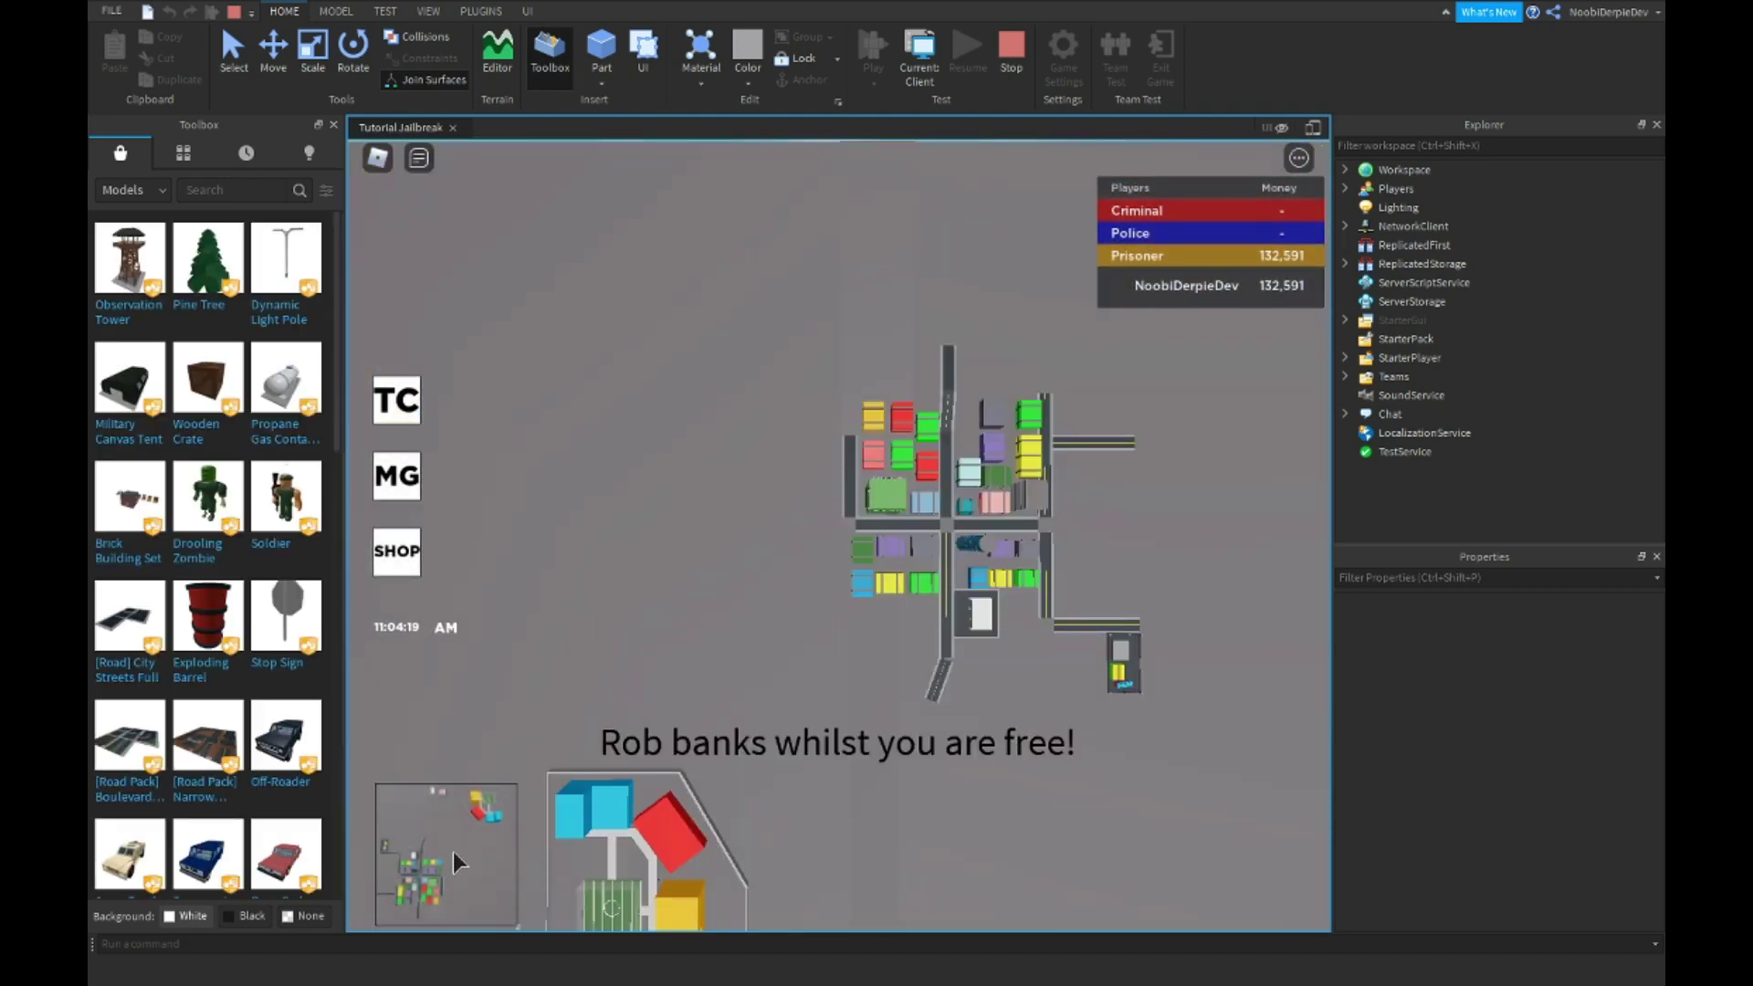
key("F9")
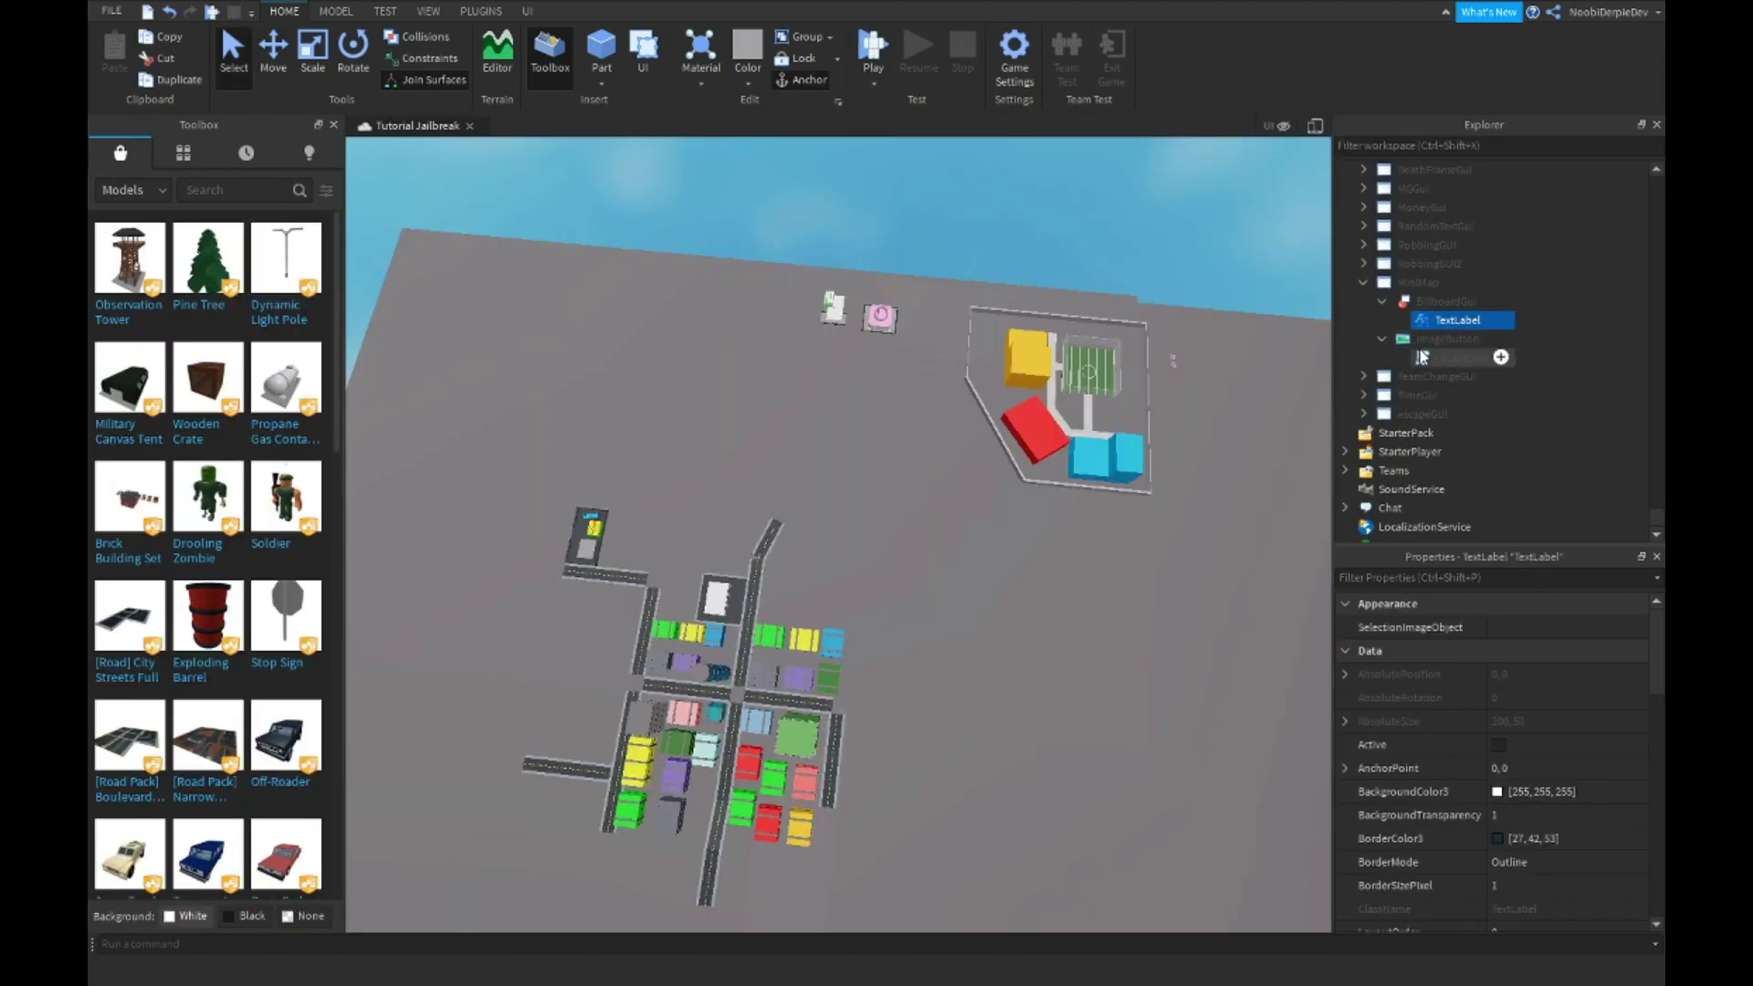
Replace the else branch's BillboardGui Destroy line with gui.TextLabel.Visible = false.
double_click(1455, 357)
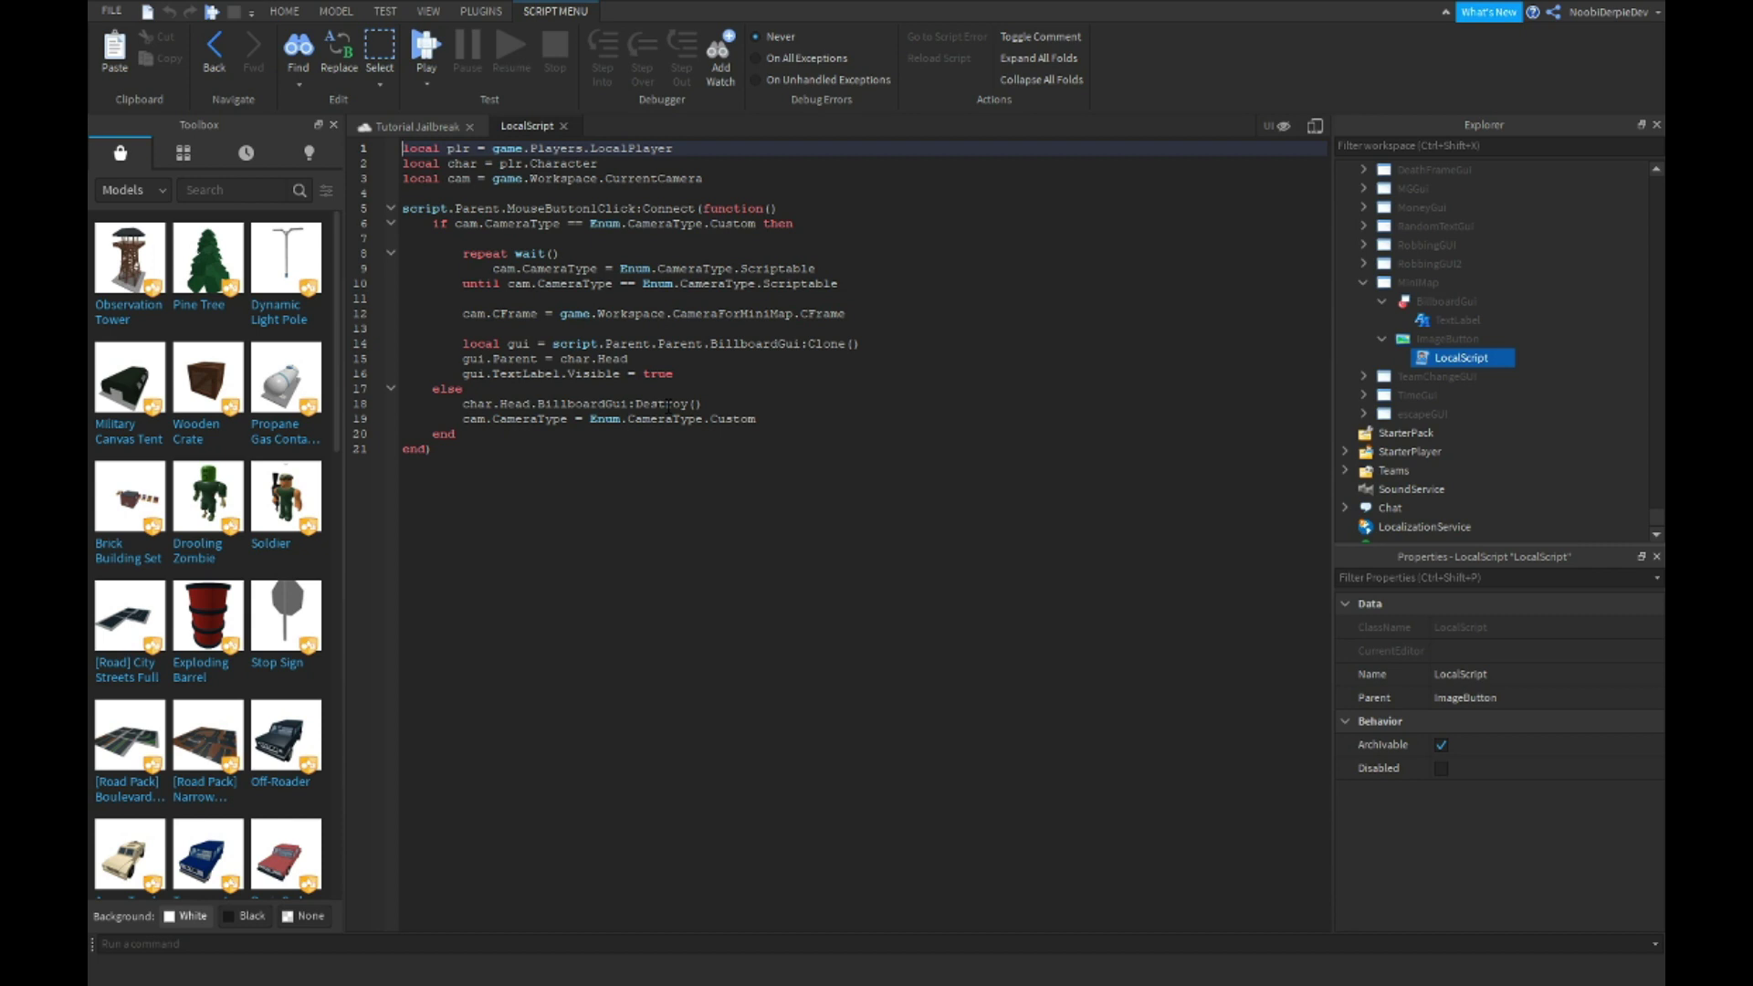
left_click_drag(703, 403, 463, 405)
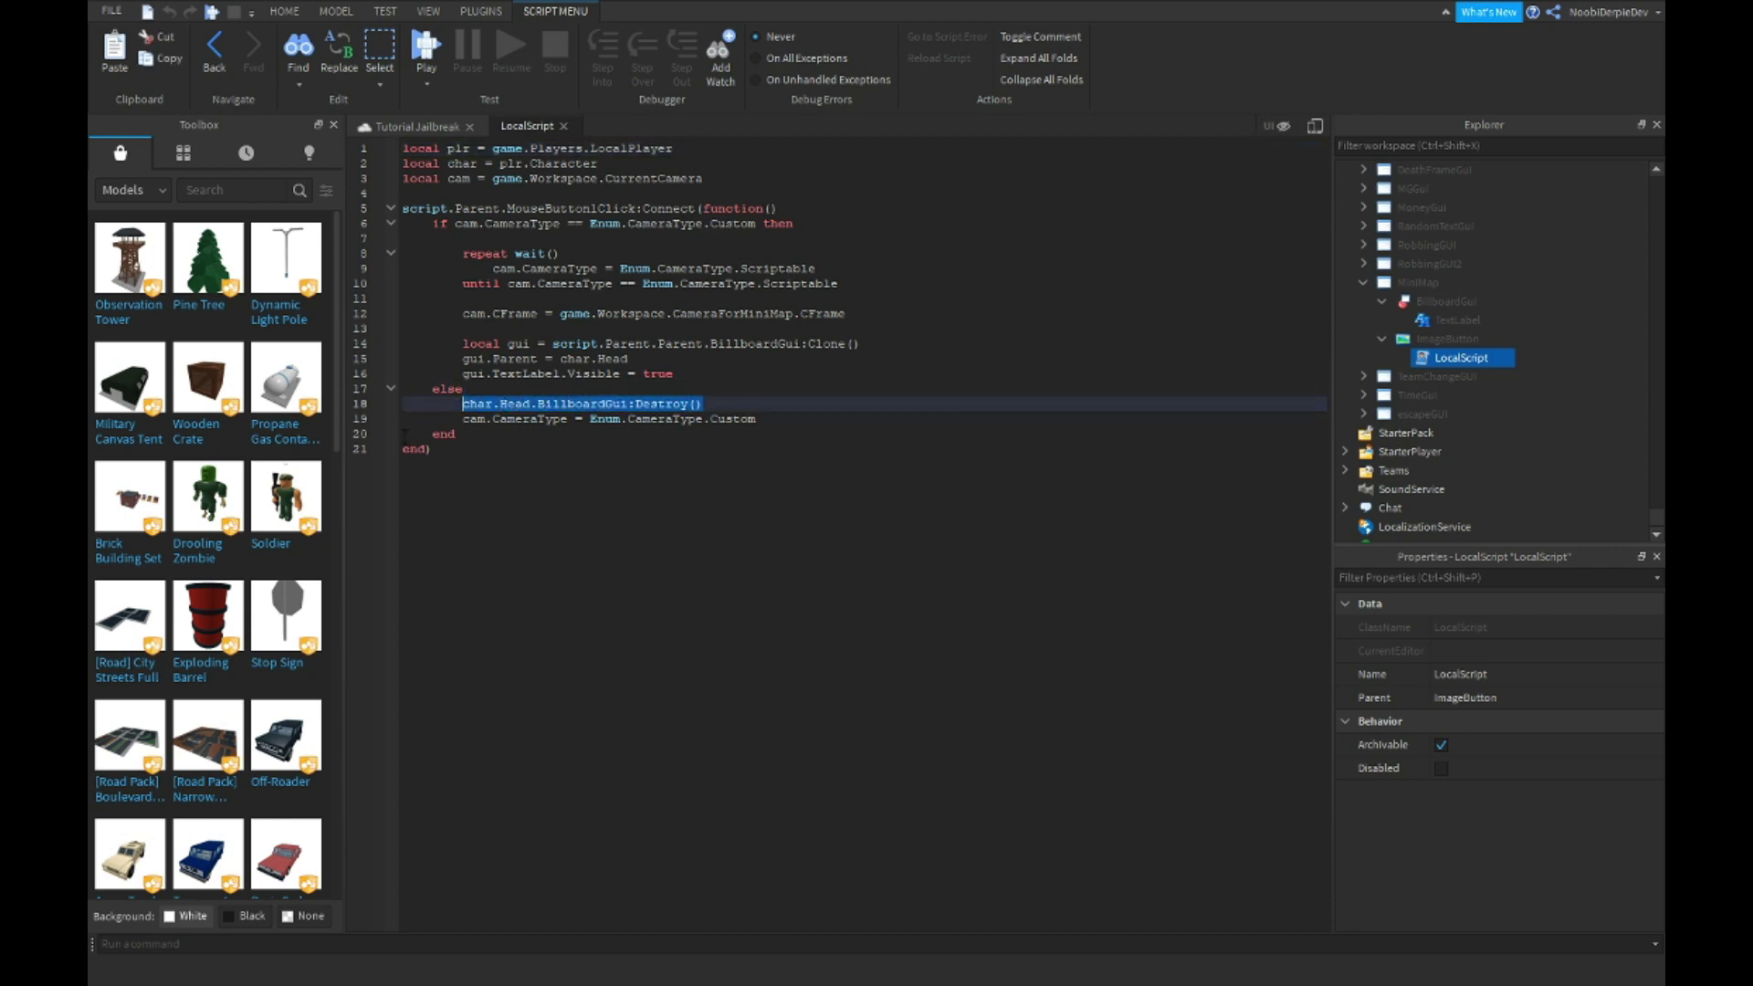
type("gui.")
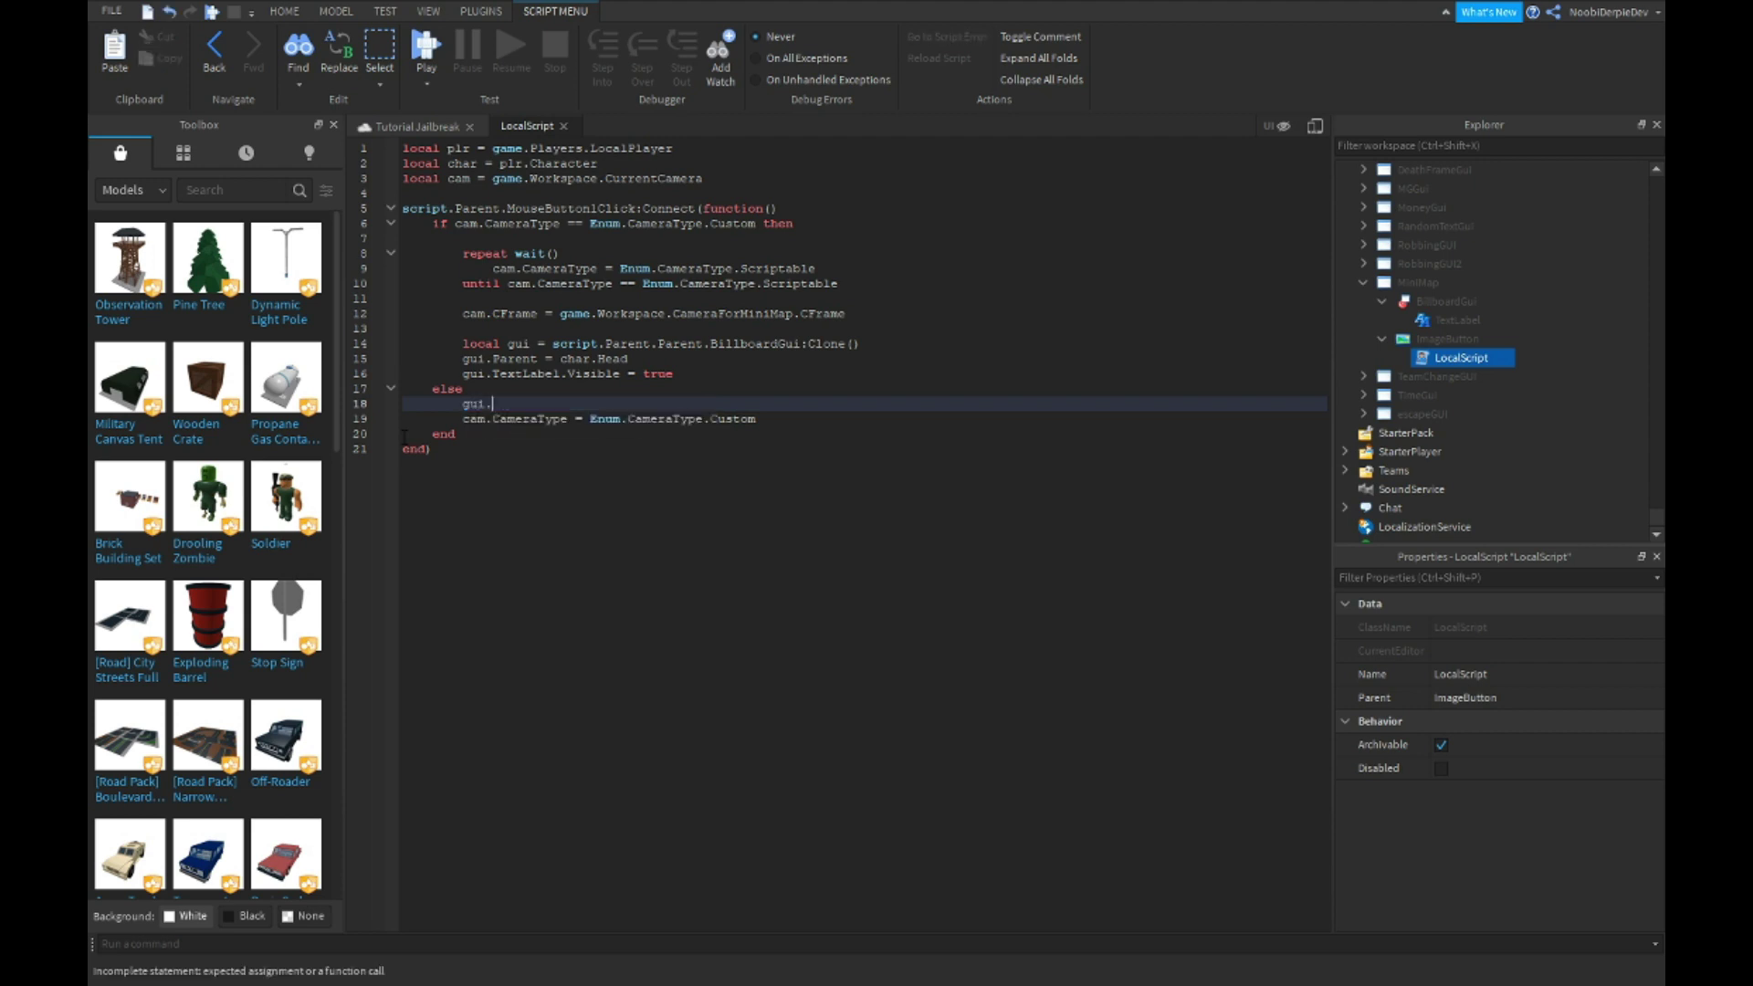
type("TextLabel.Visible ")
type("= false")
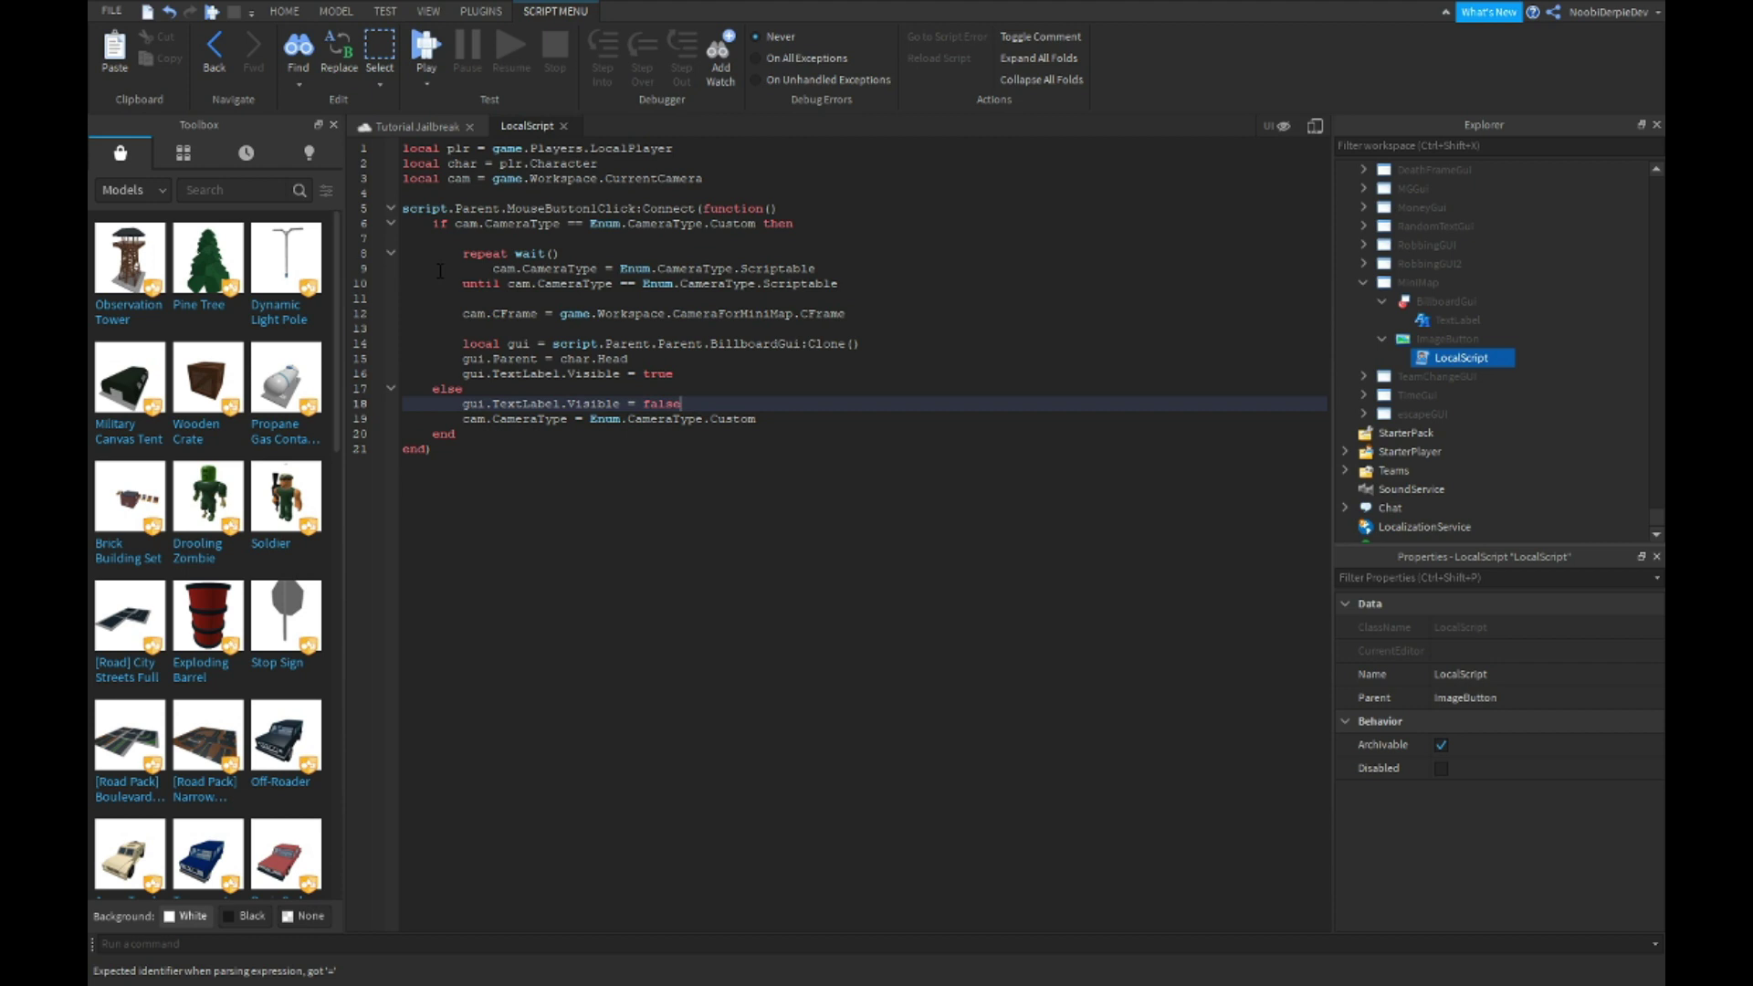
left_click(393, 121)
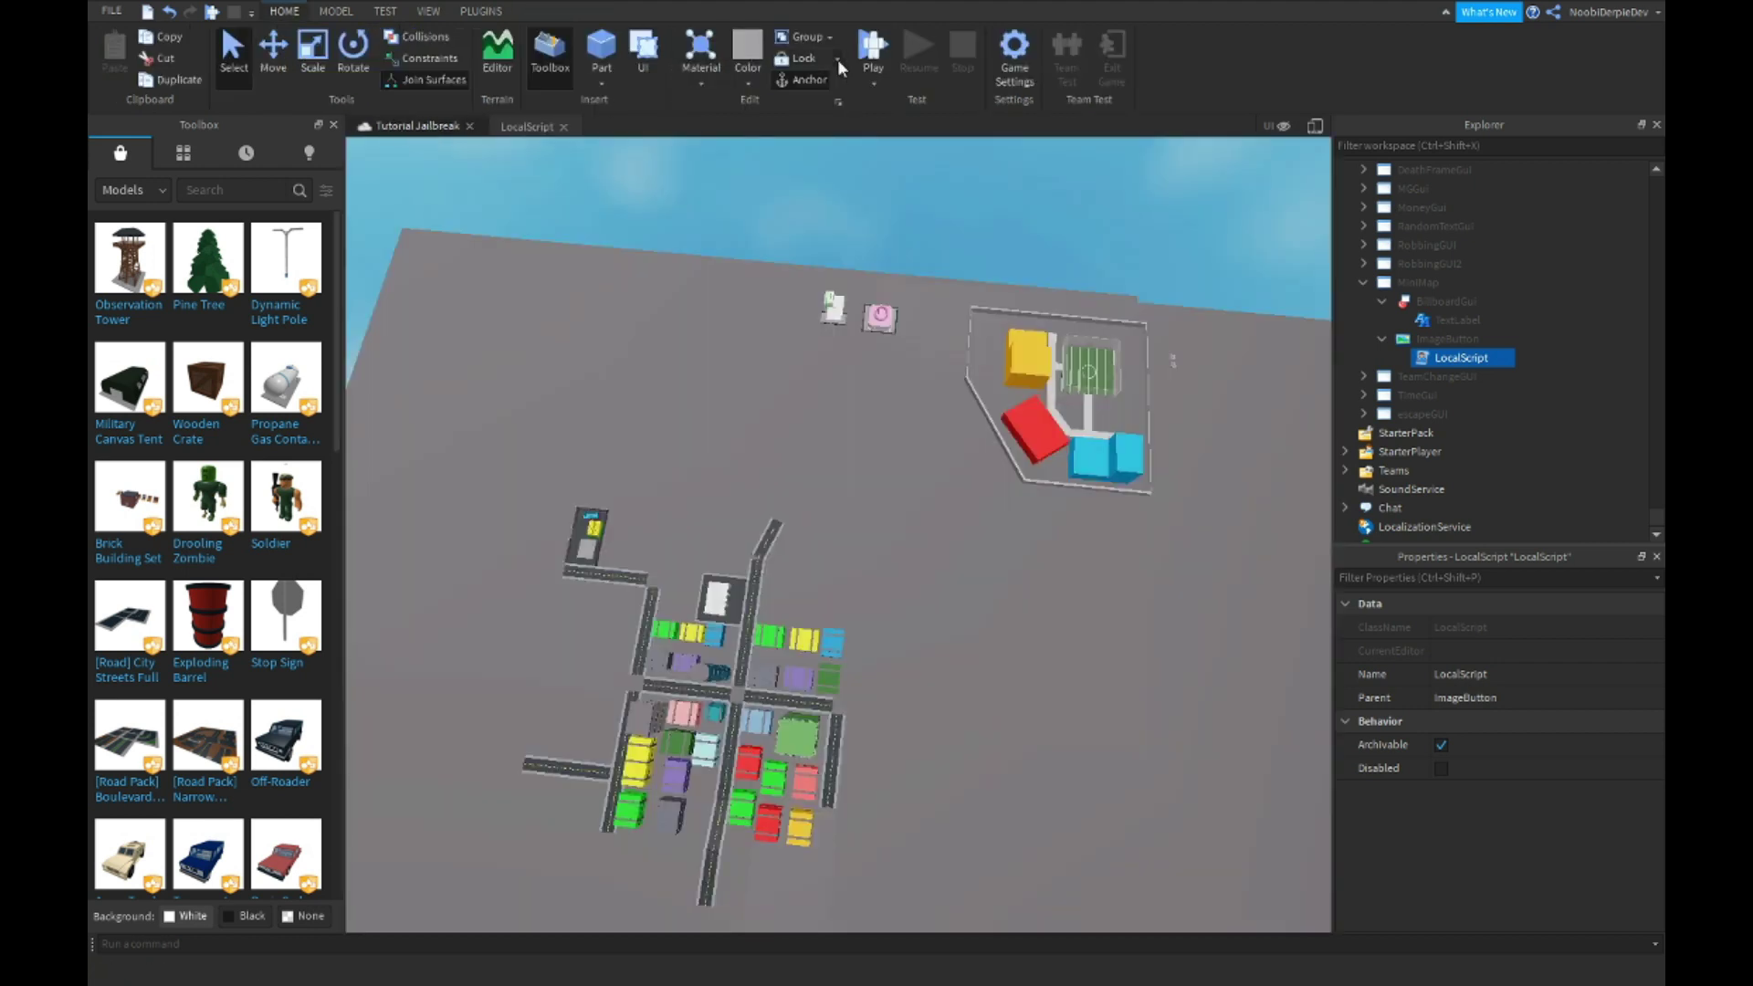
left_click(871, 45)
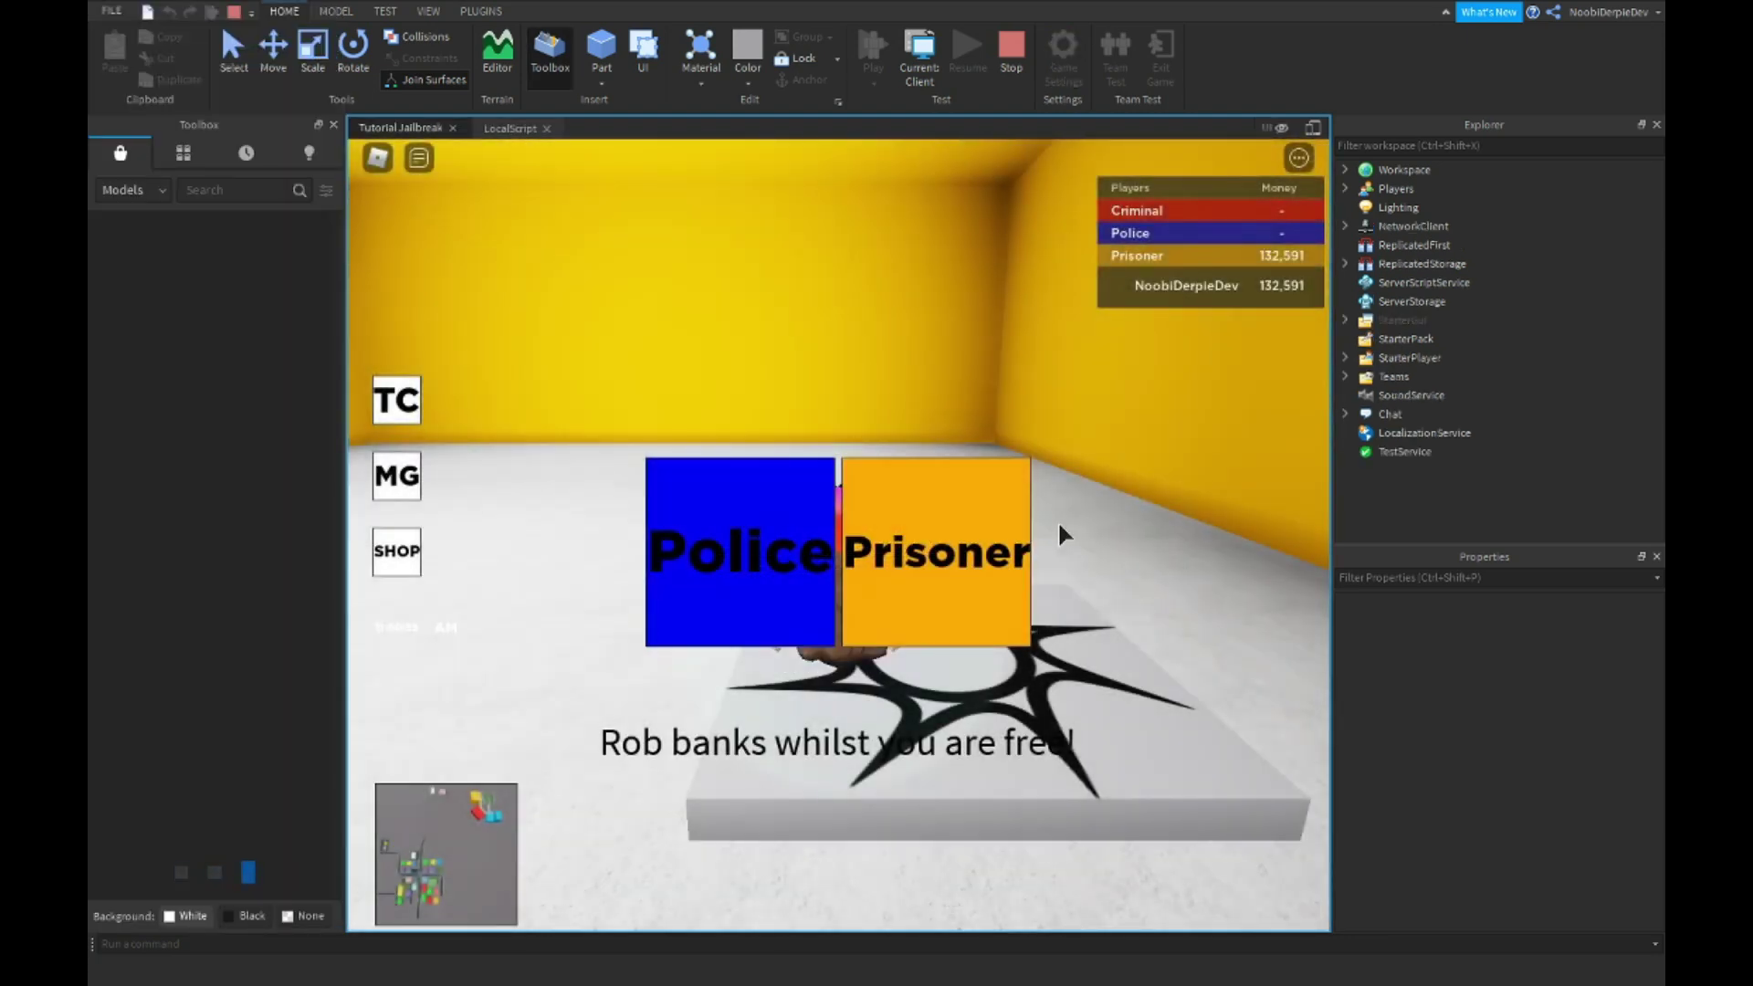
left_click(901, 545)
right_click_drag(905, 542, 904, 543)
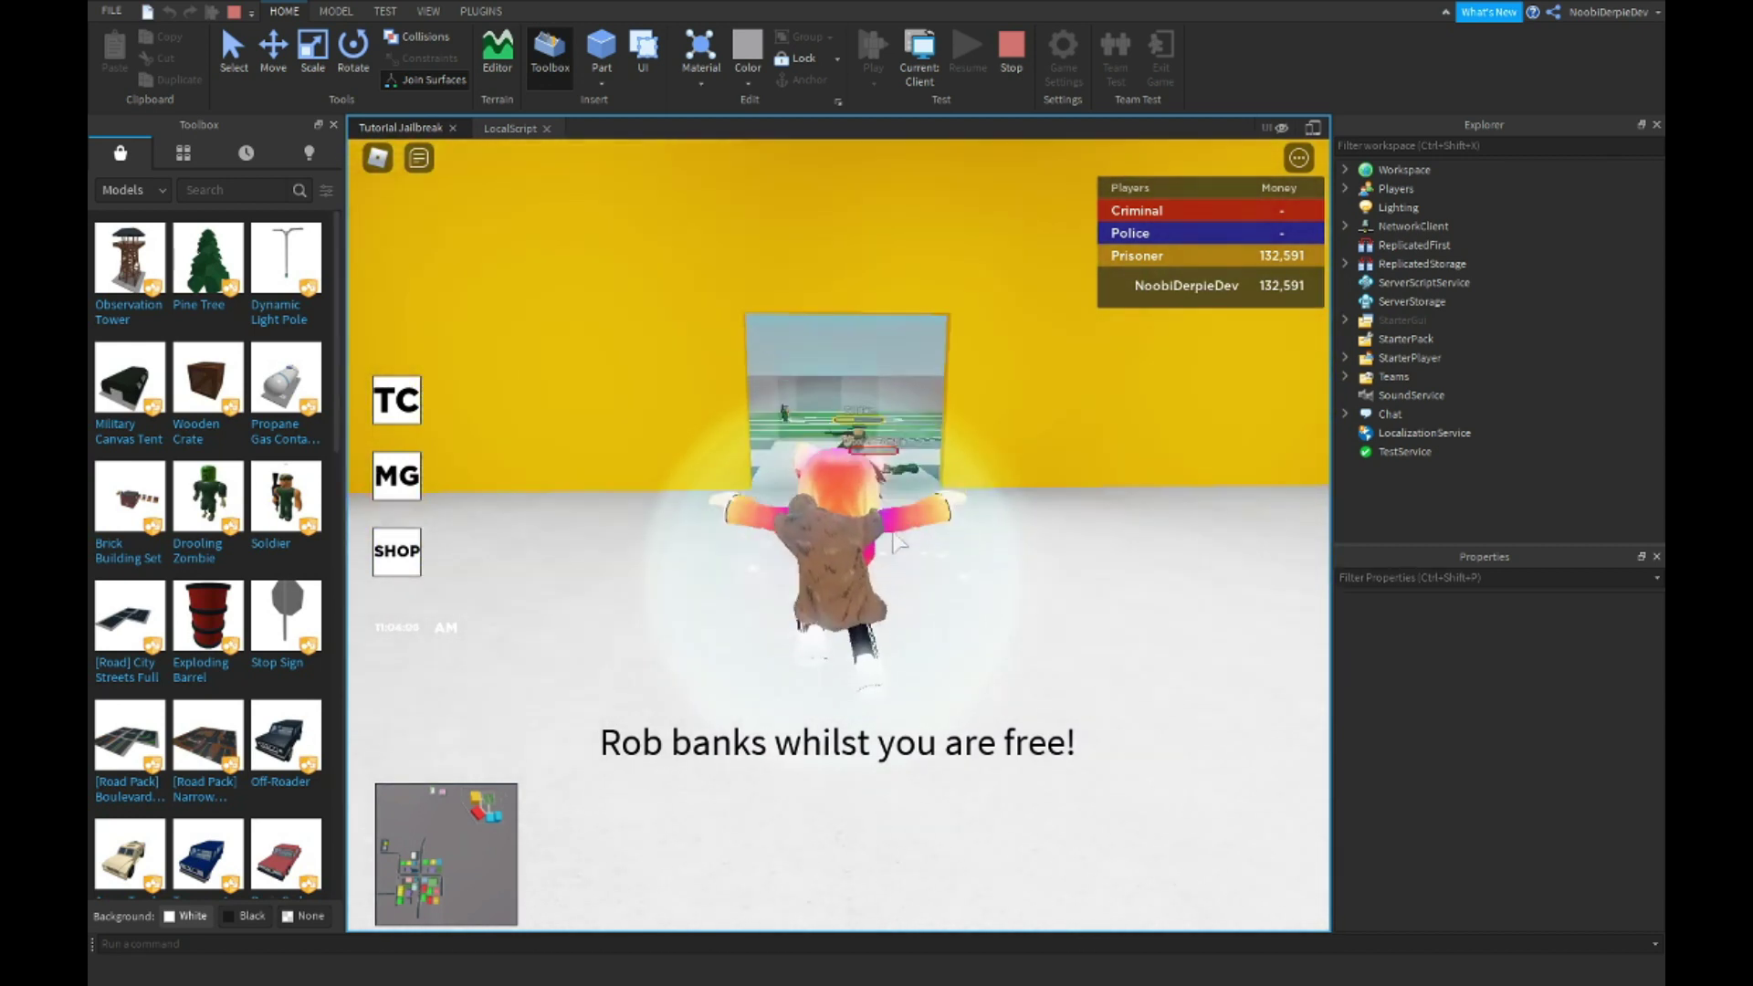
scroll(809, 512, "up", 5)
key("w")
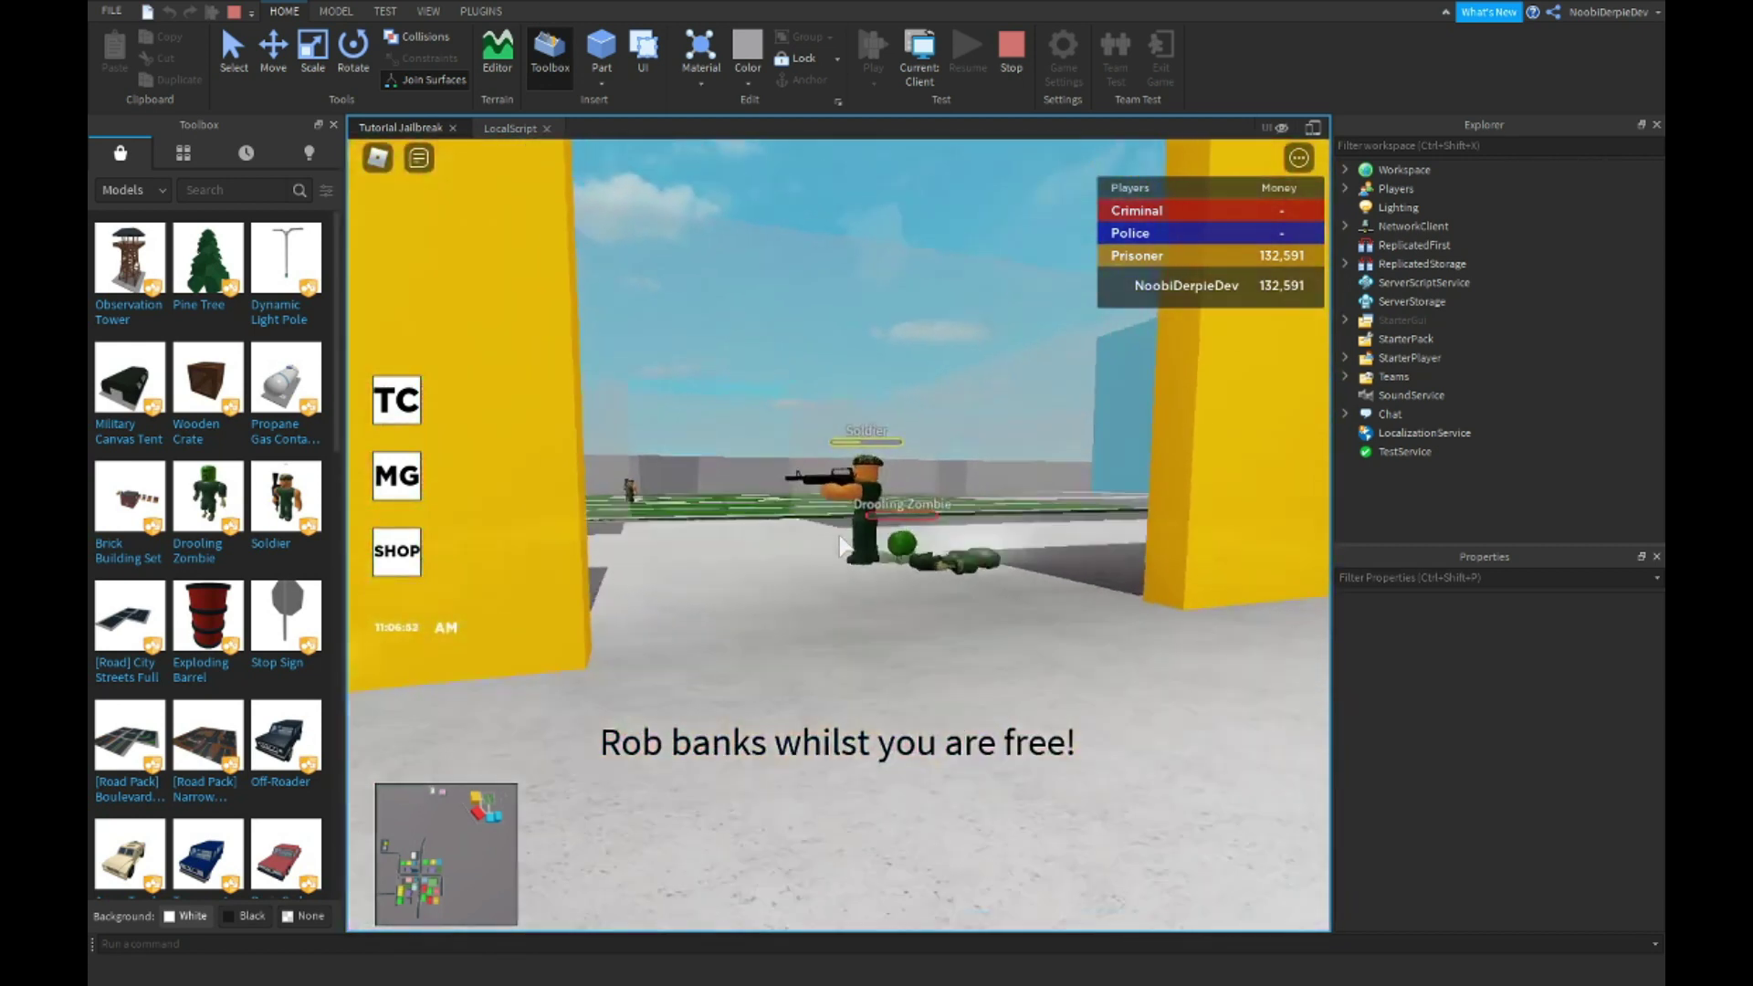
scroll(841, 547, "down", 2)
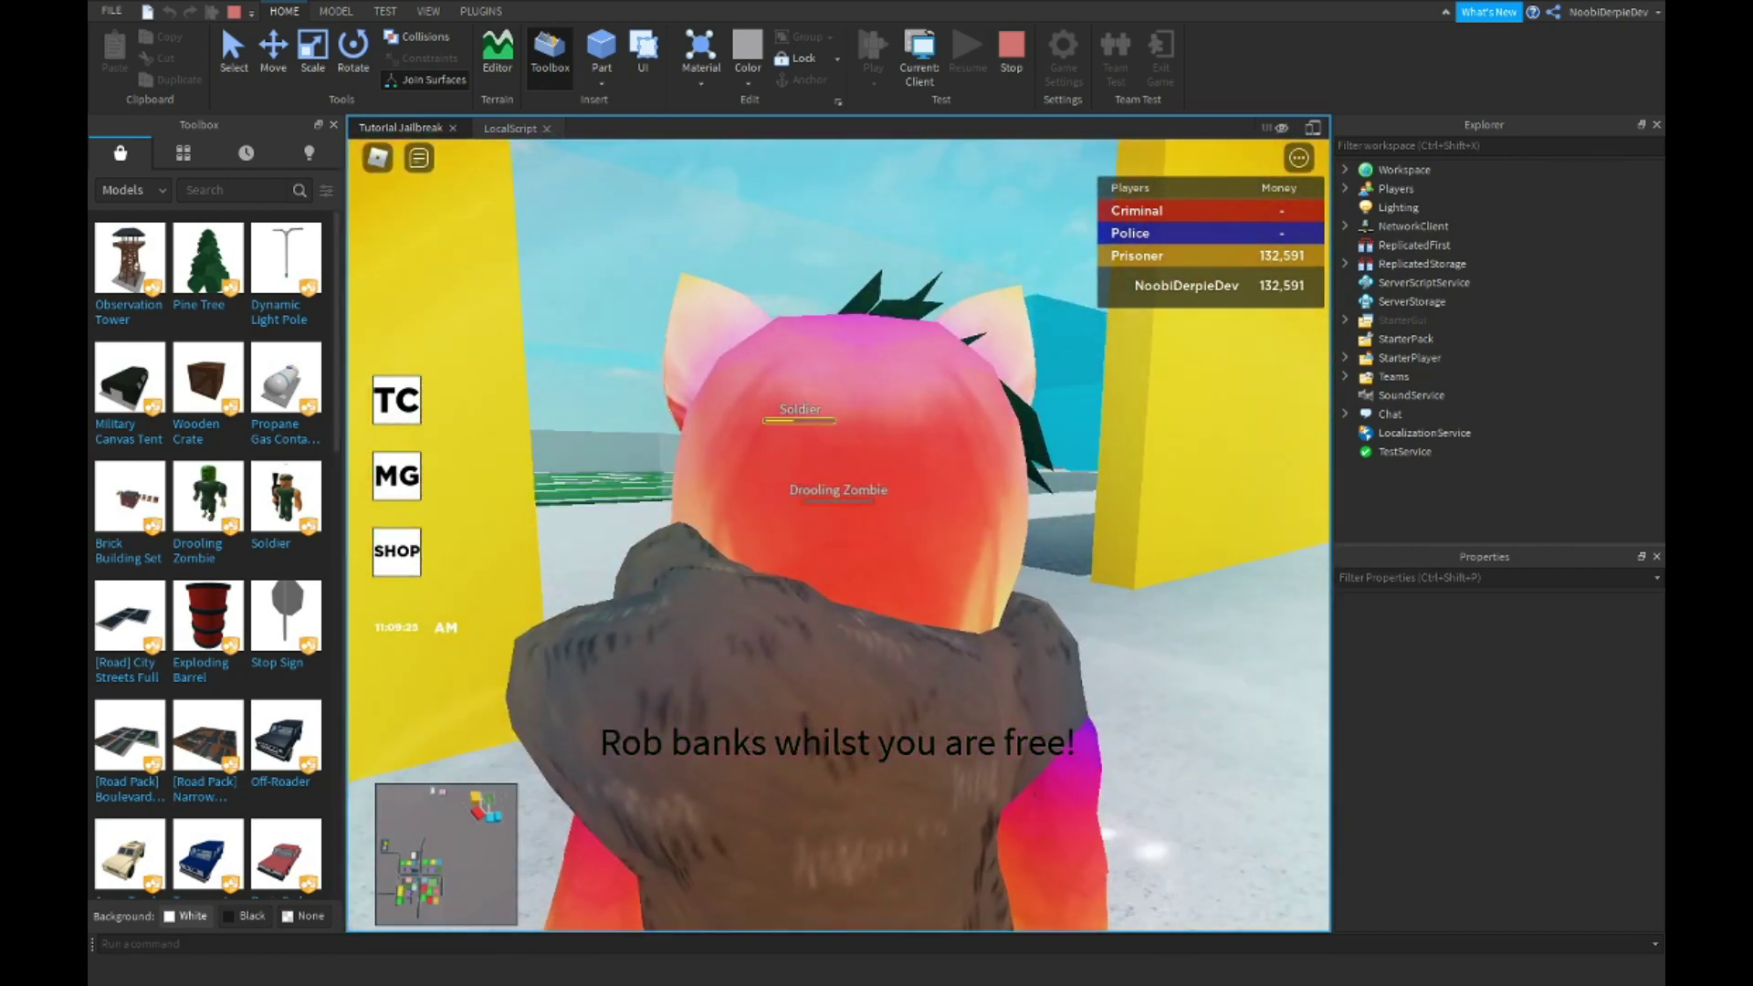
scroll(622, 707, "down", 3)
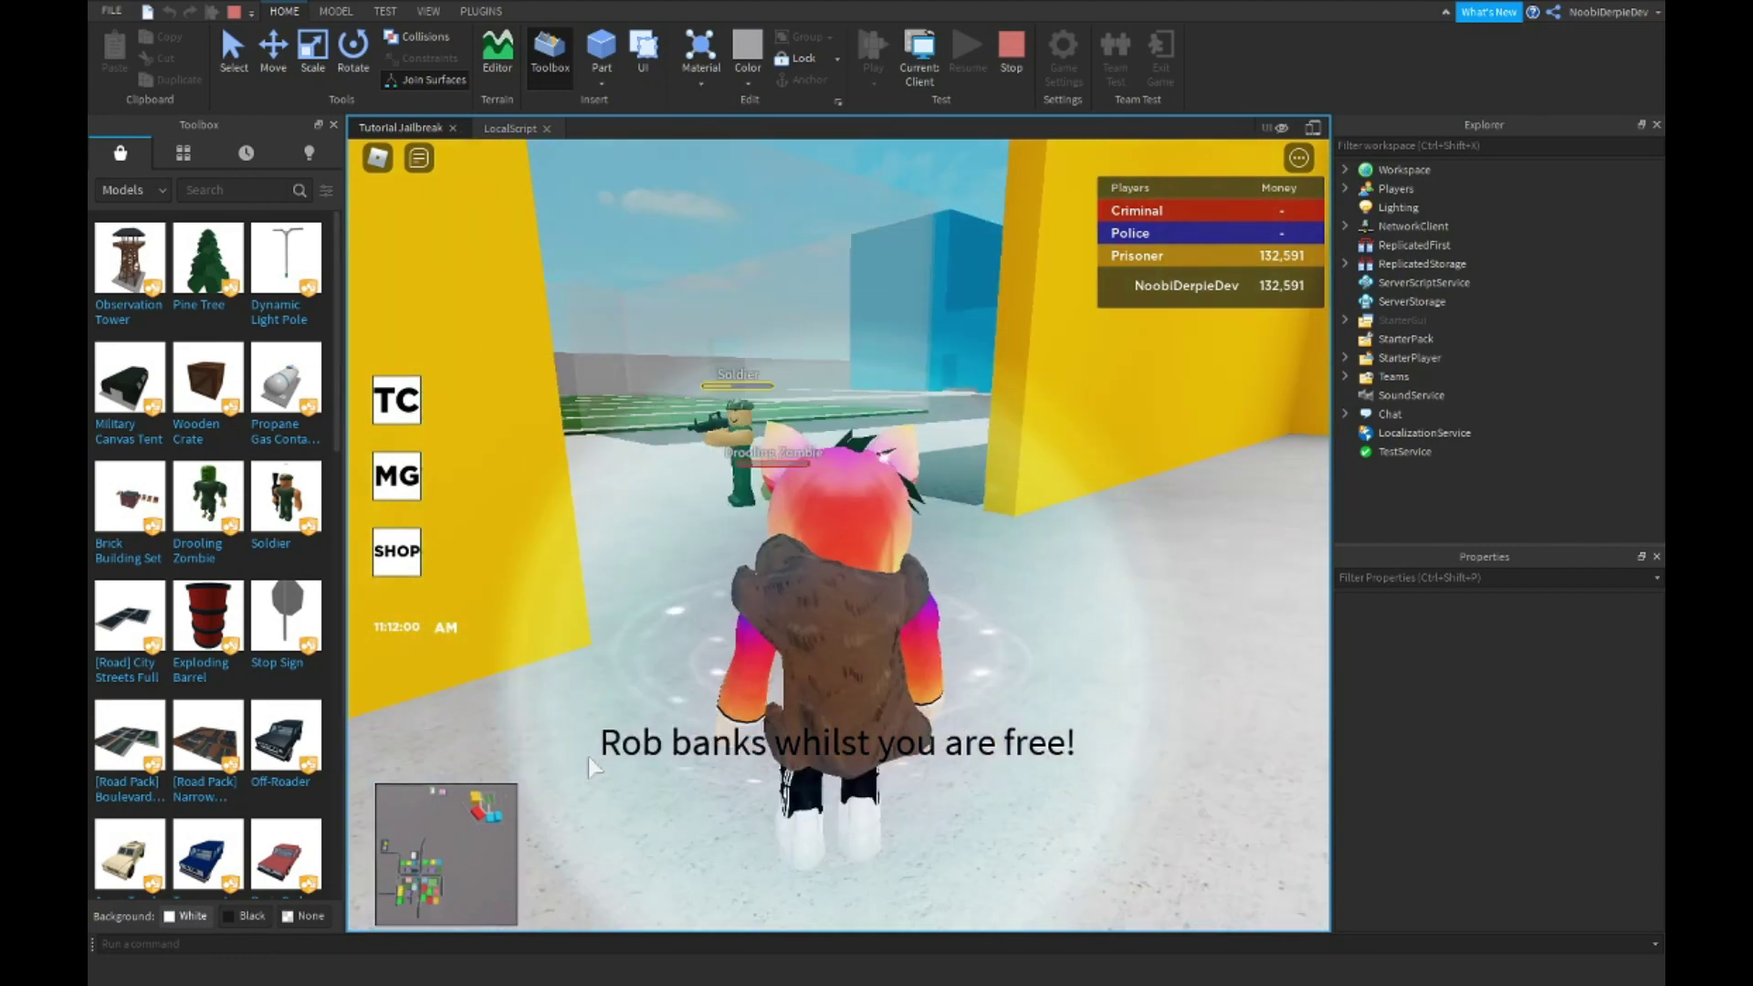
left_click(484, 826)
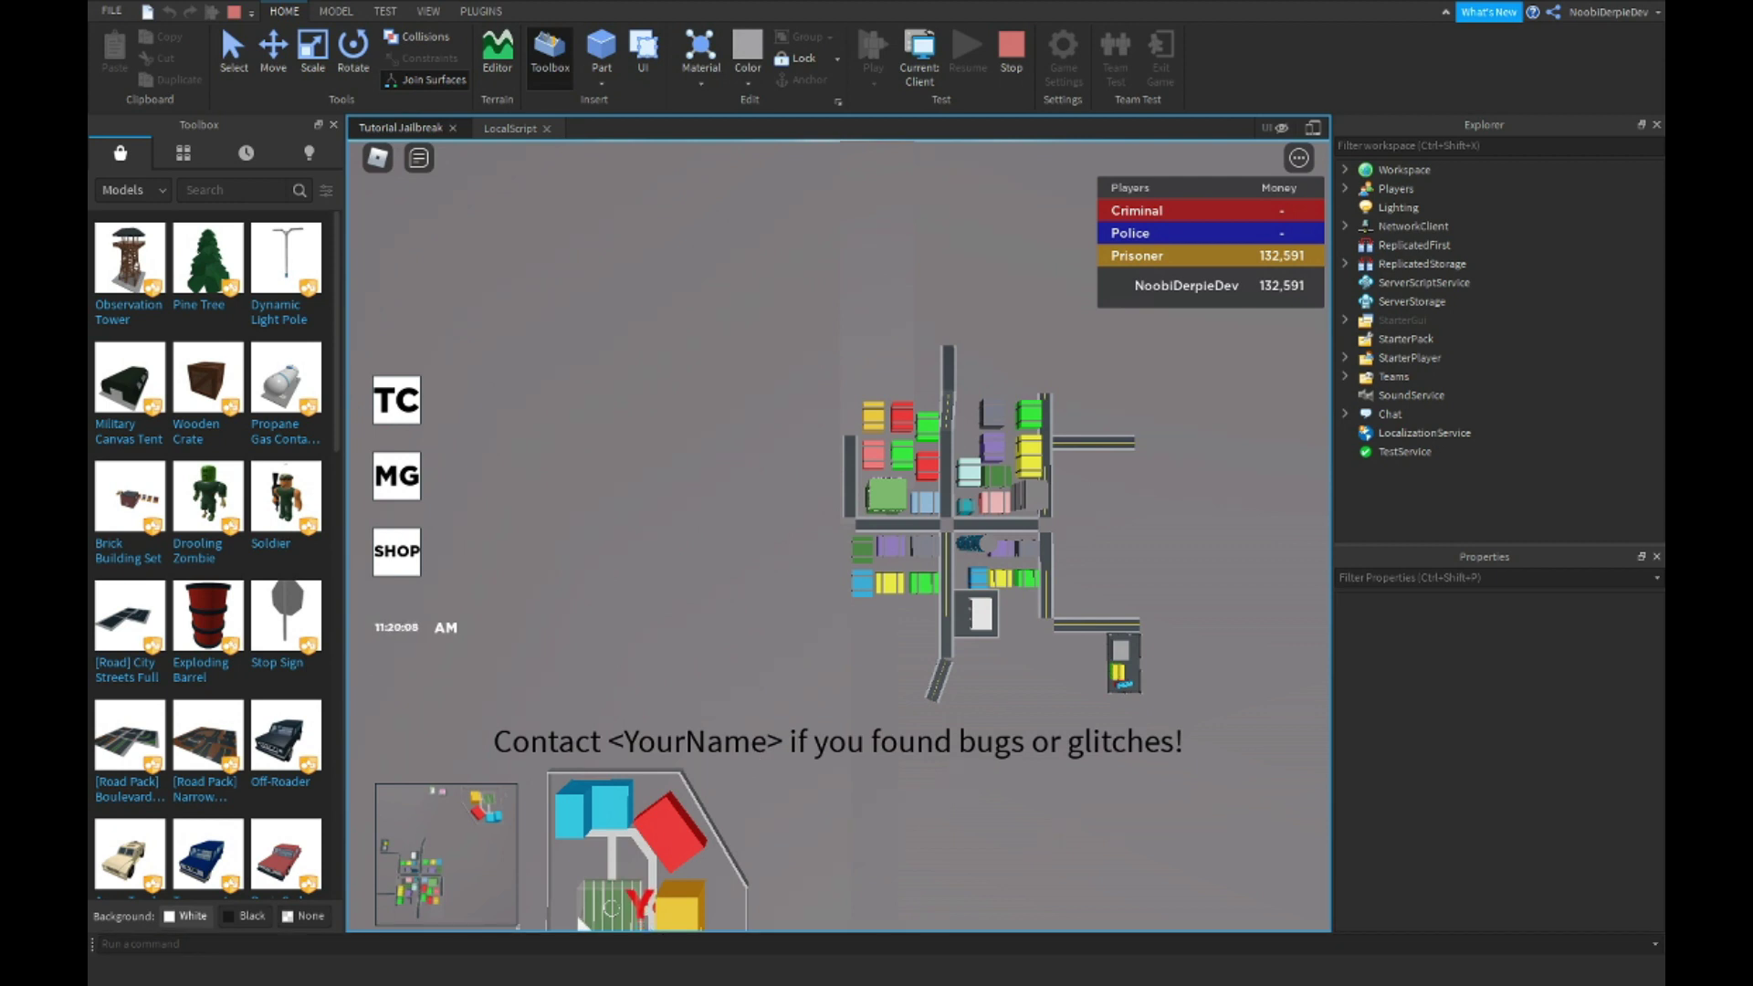
key("F9")
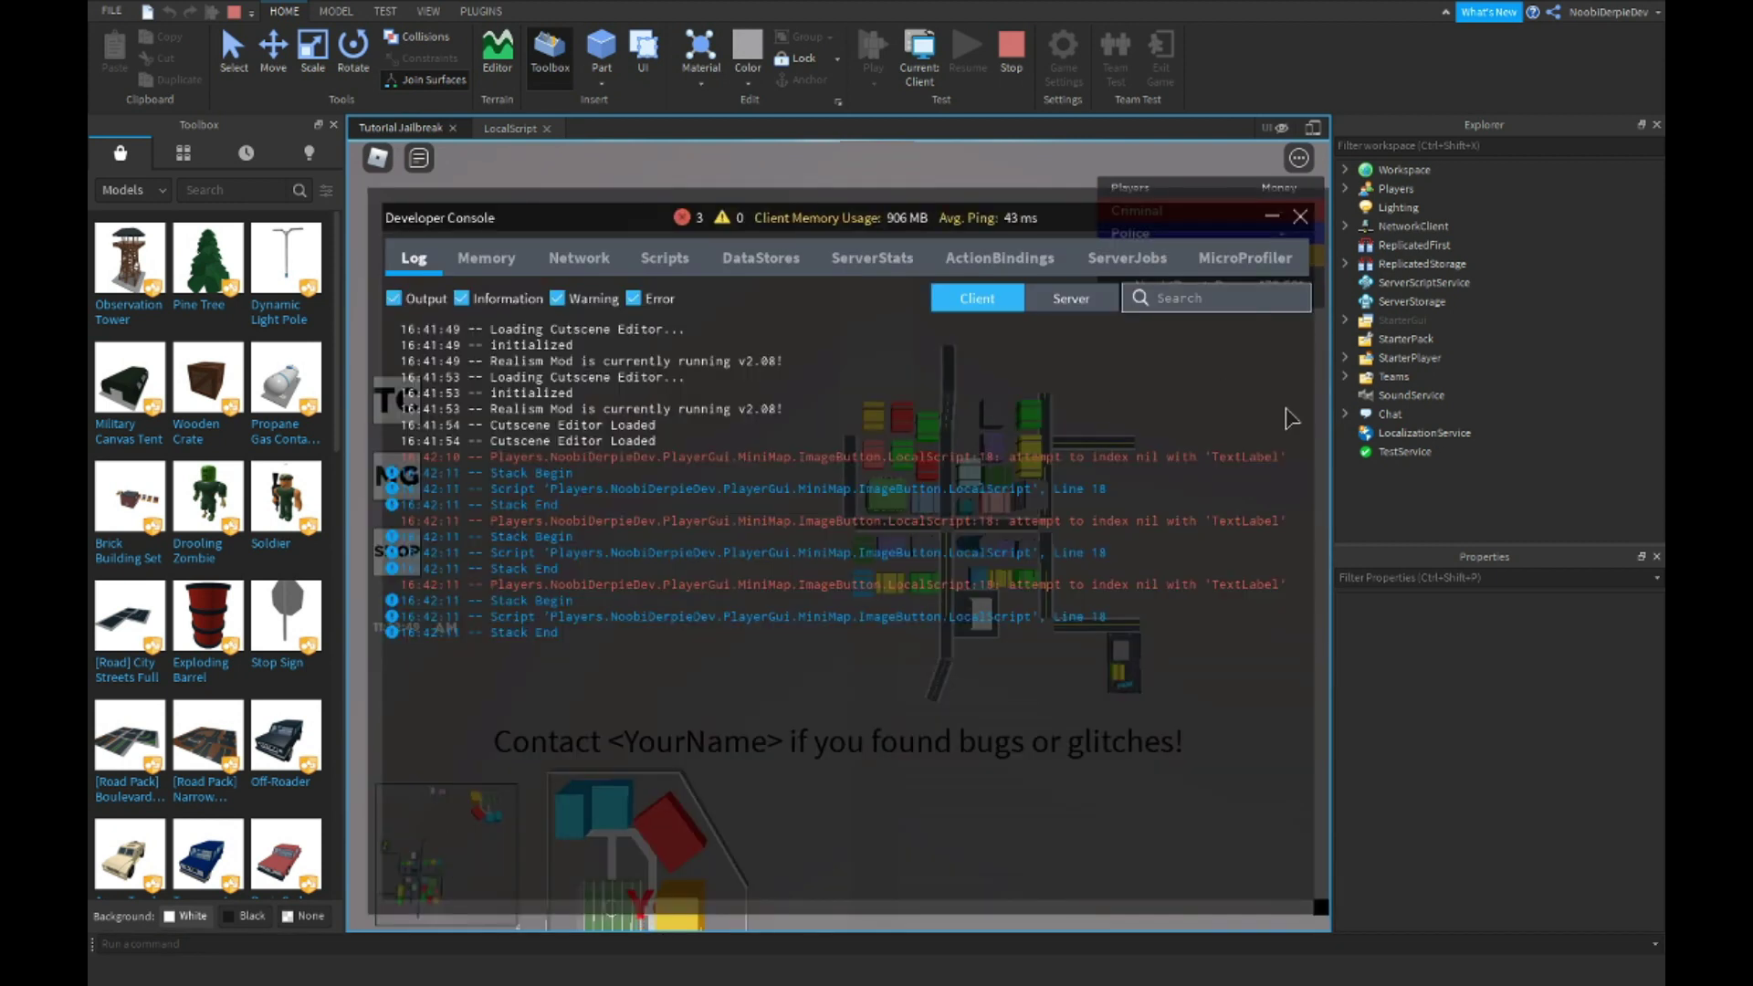
key("F9")
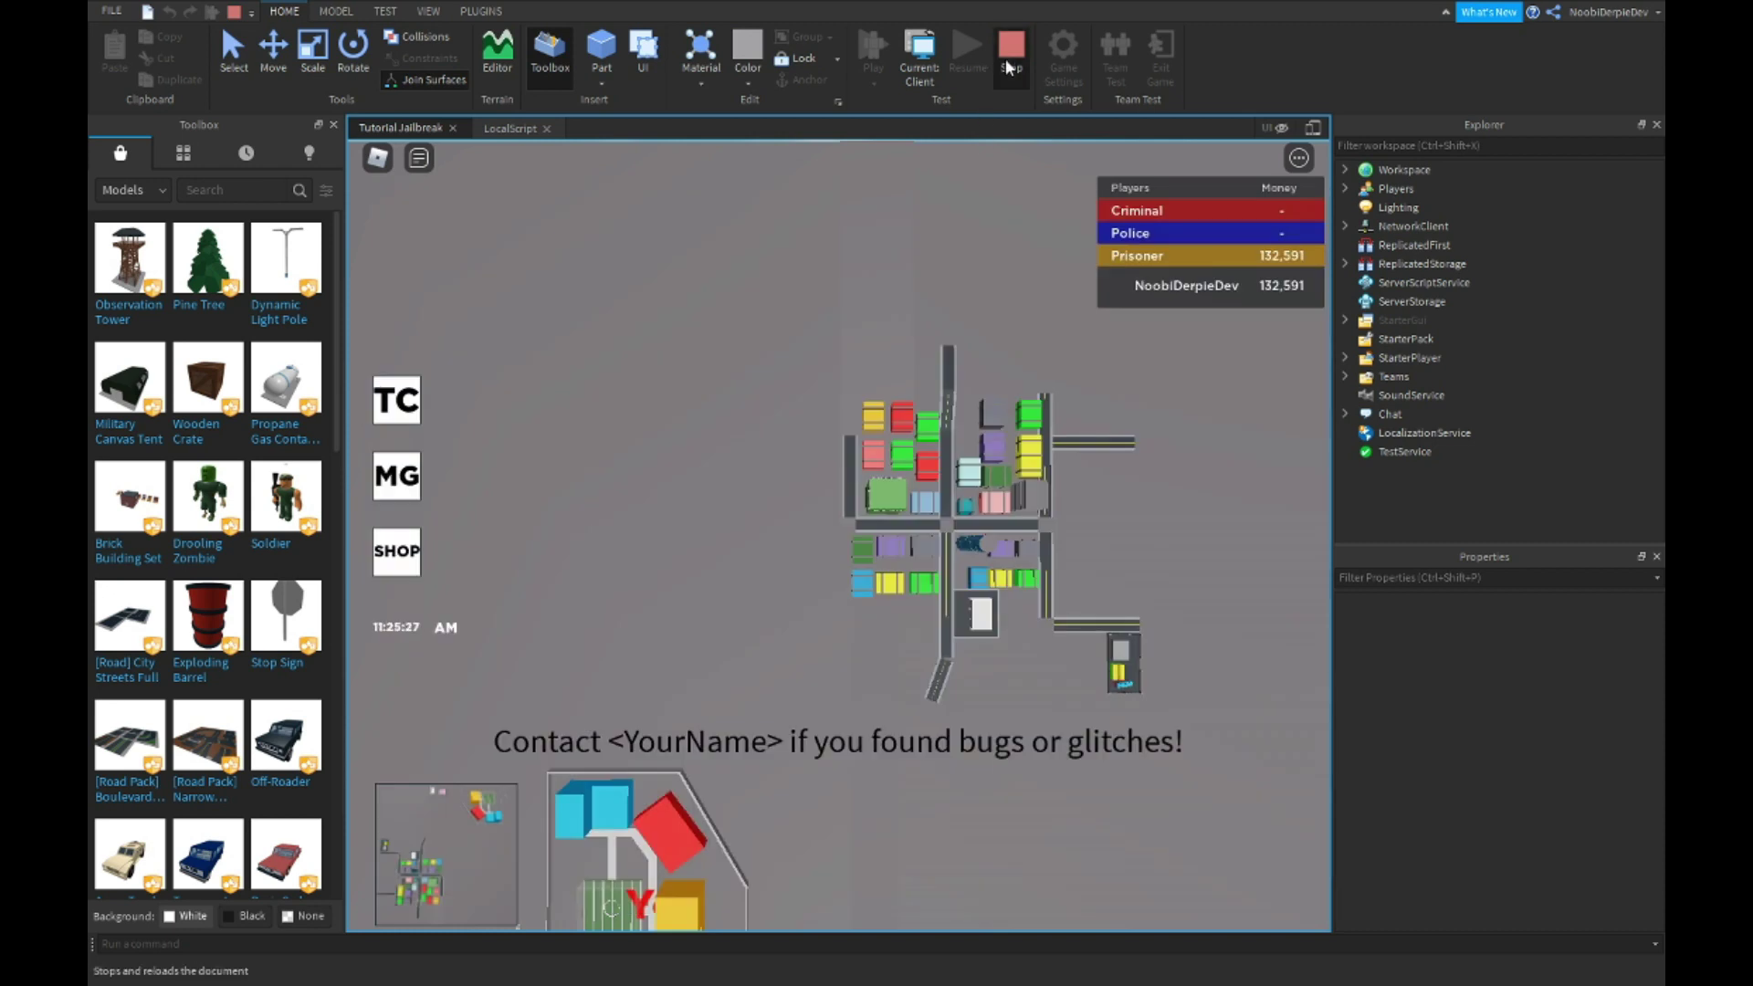
left_click(1010, 68)
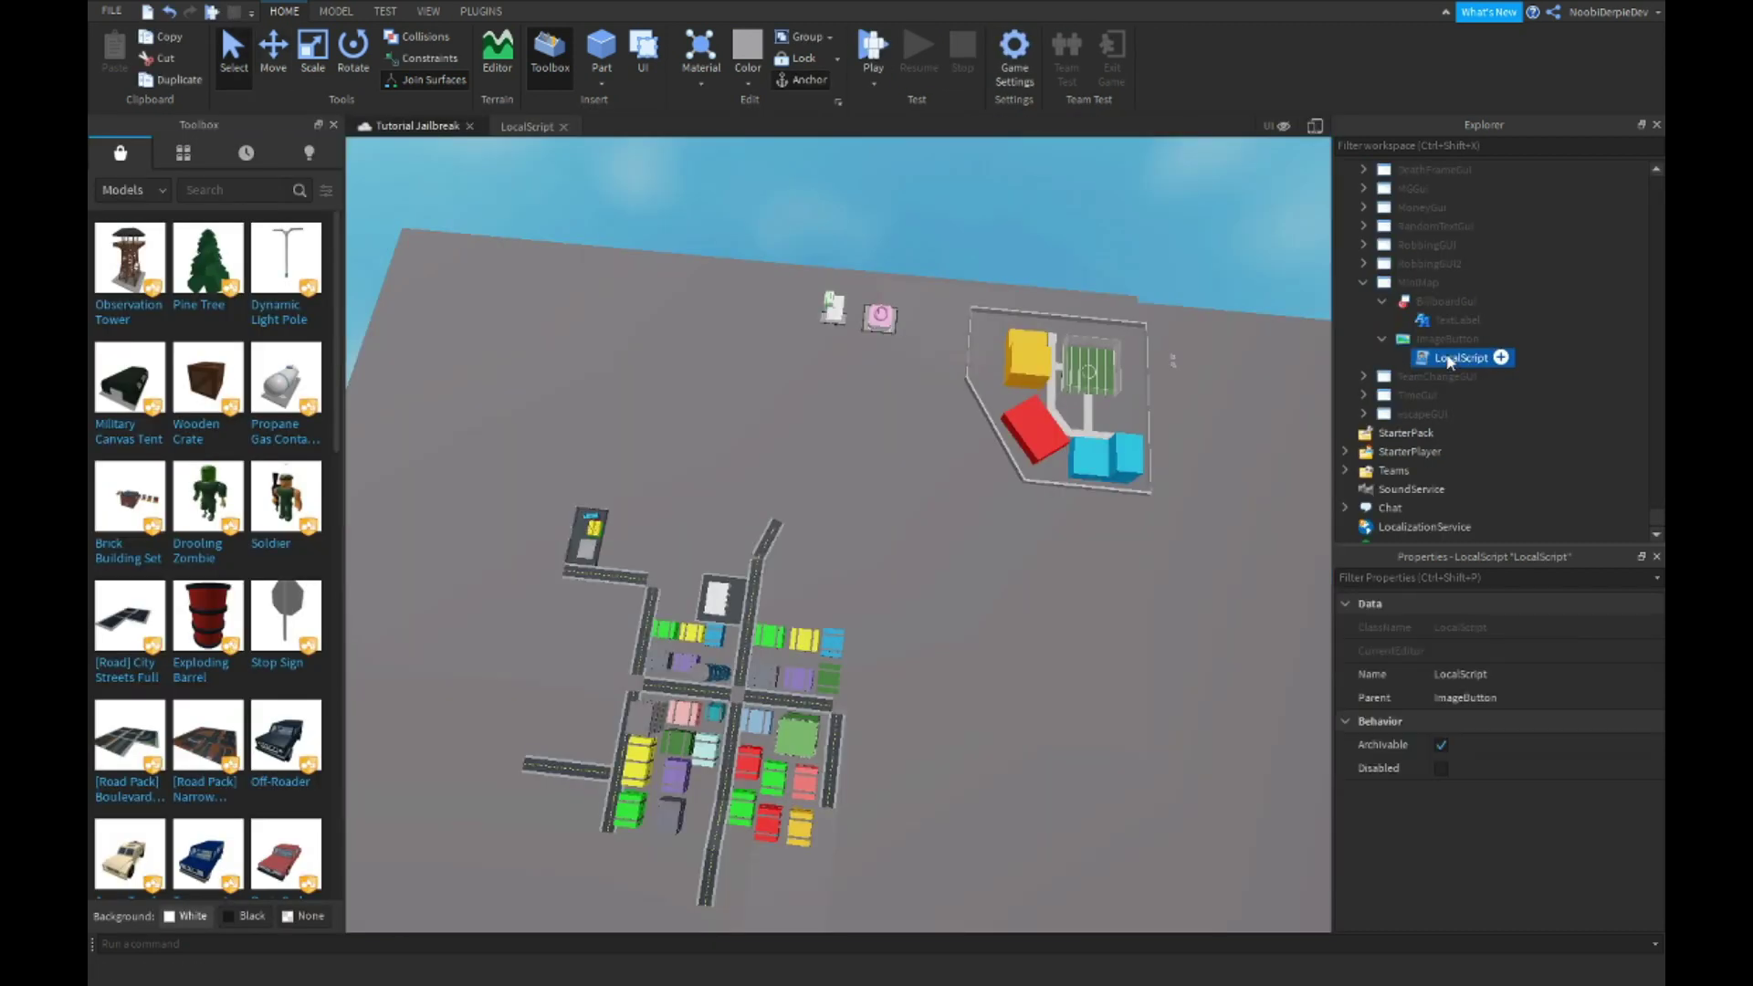
Make the else branch wait until char.Head exists, then call char.Head.BillboardGui:Destroy().
double_click(1449, 358)
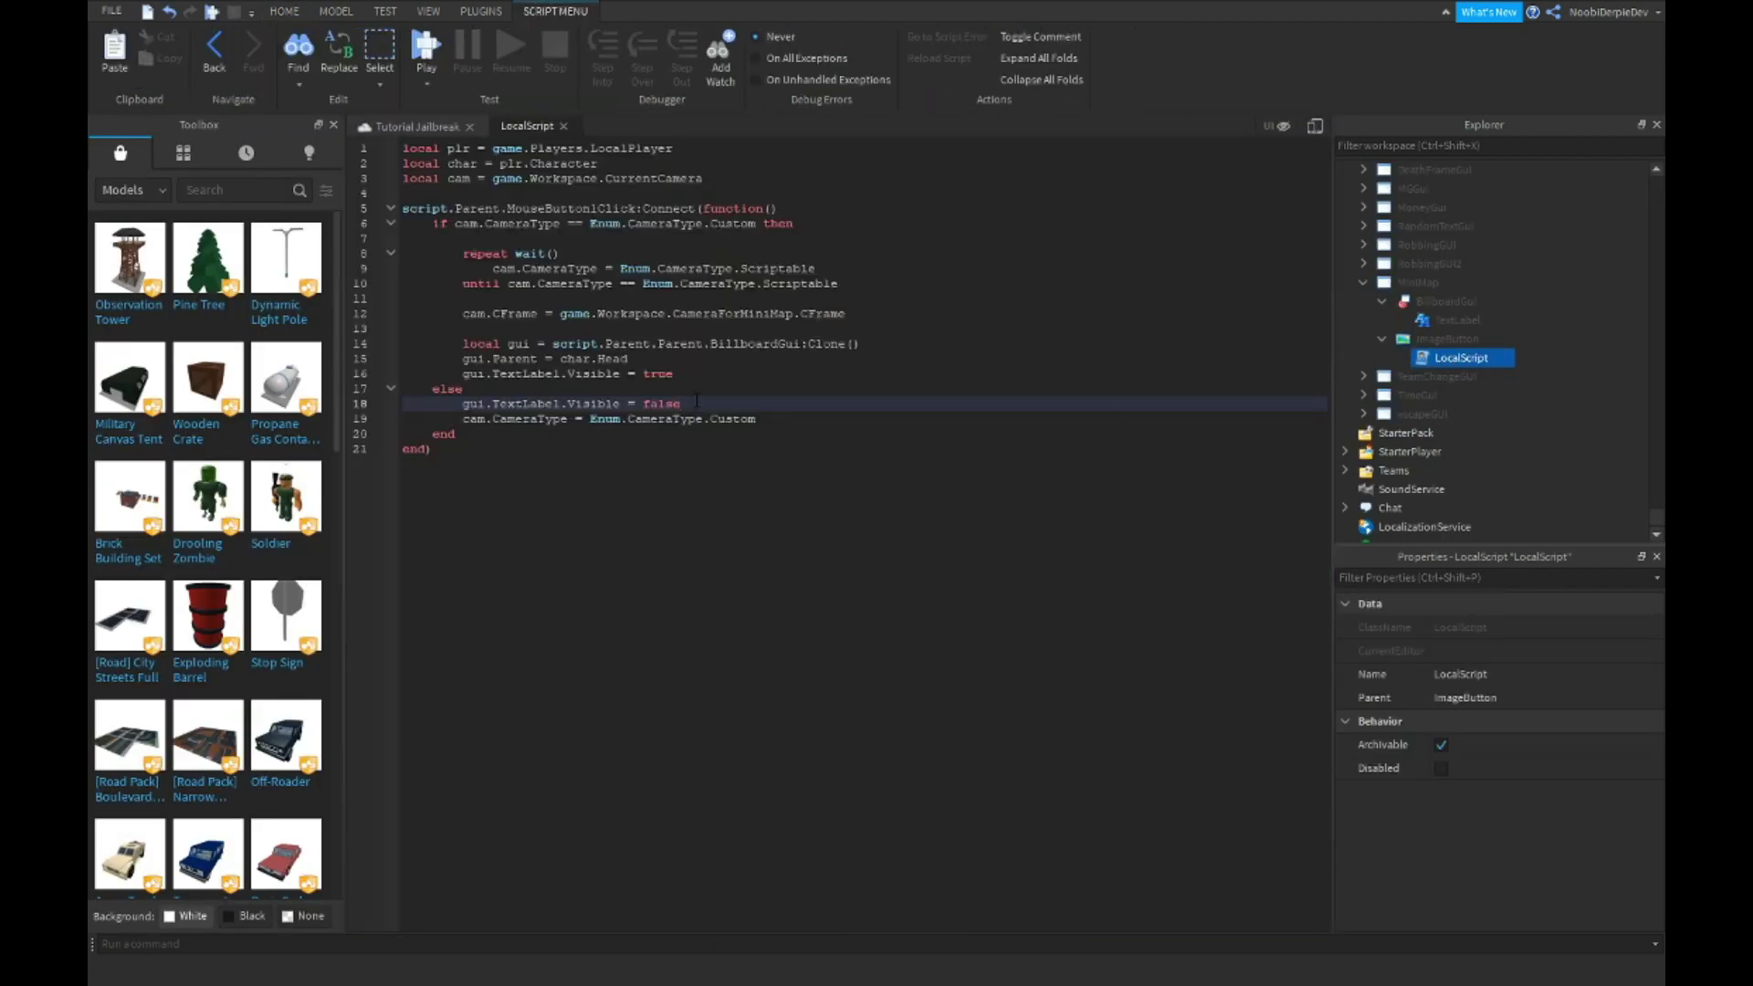
left_click_drag(700, 402, 466, 407)
type("repeat wai")
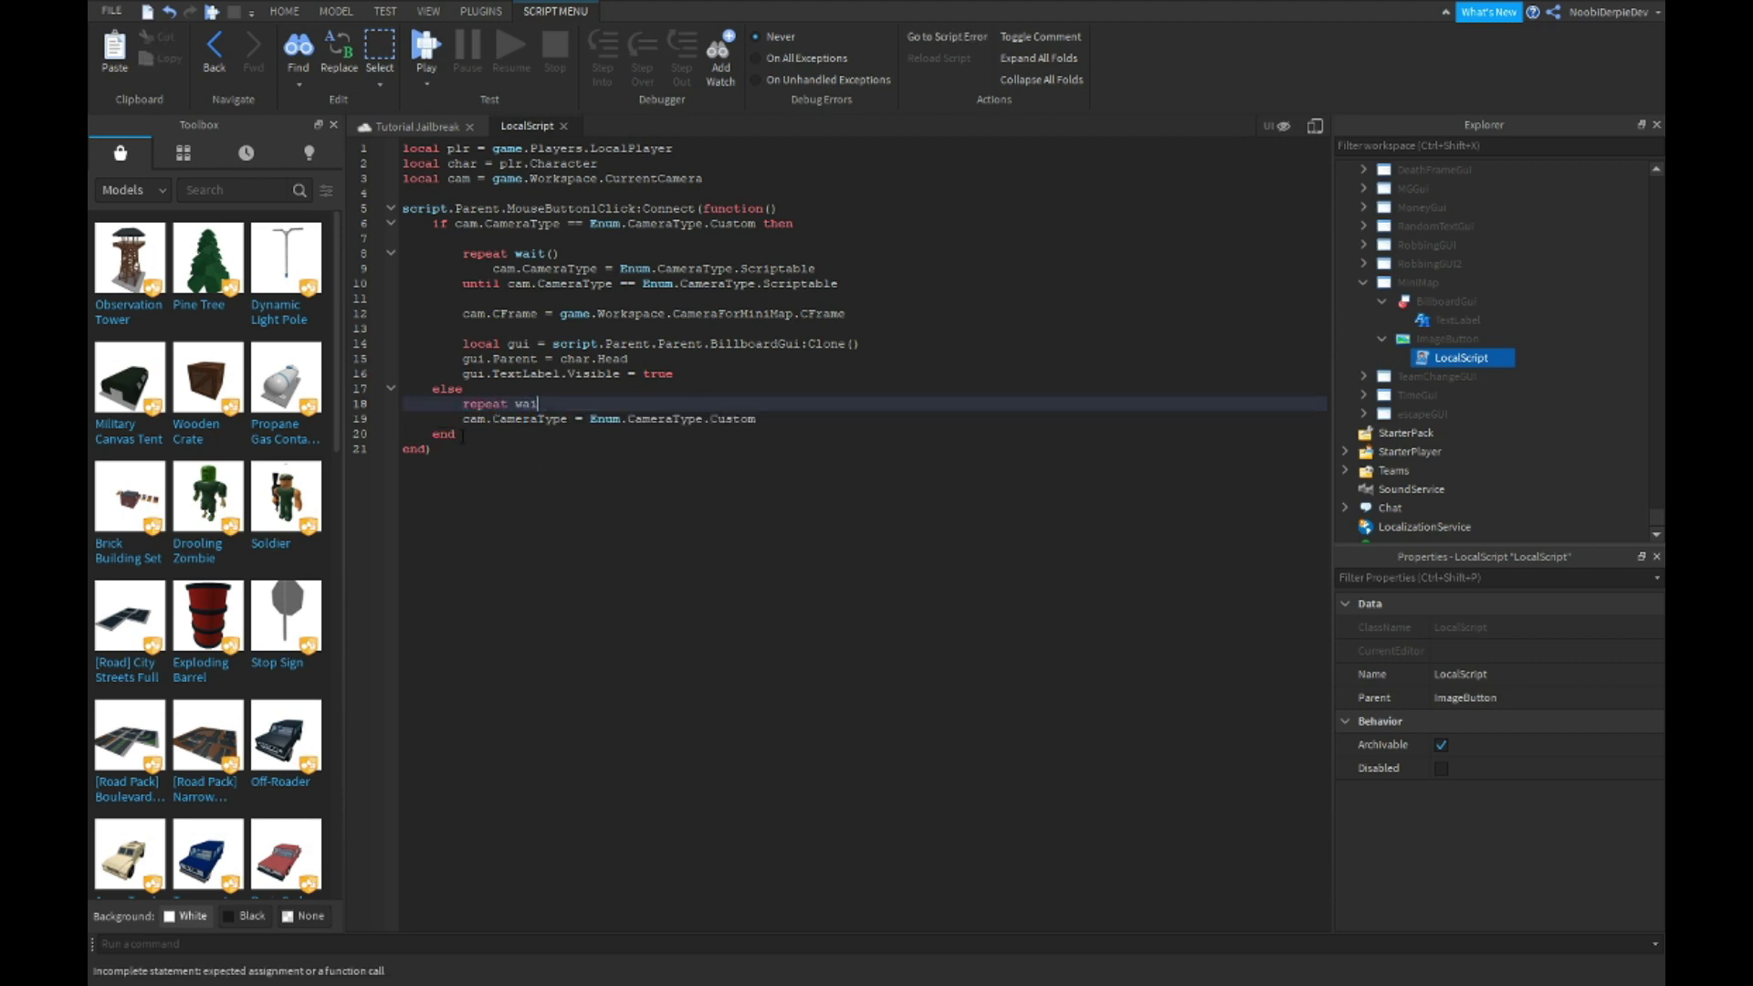
type("t() until")
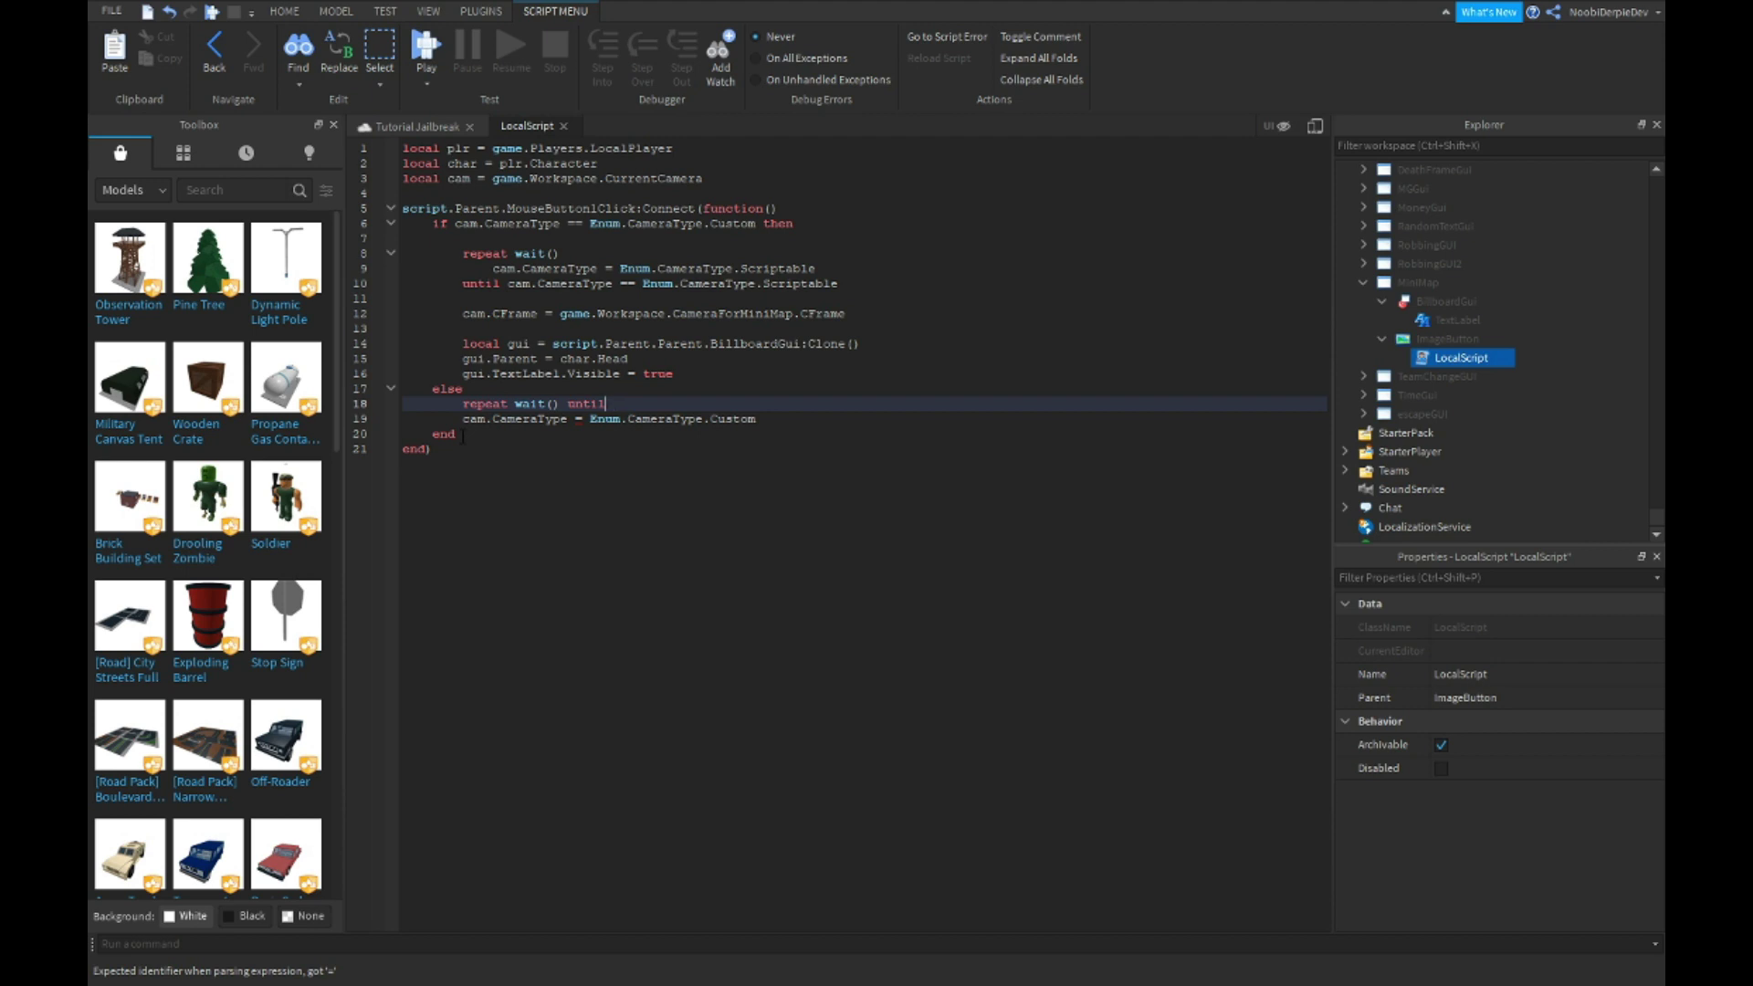
key("BackSpace")
key("BackSpace")
key("BackSpace")
key("BackSpace")
key("BackSpace")
key("BackSpace")
type("until cha")
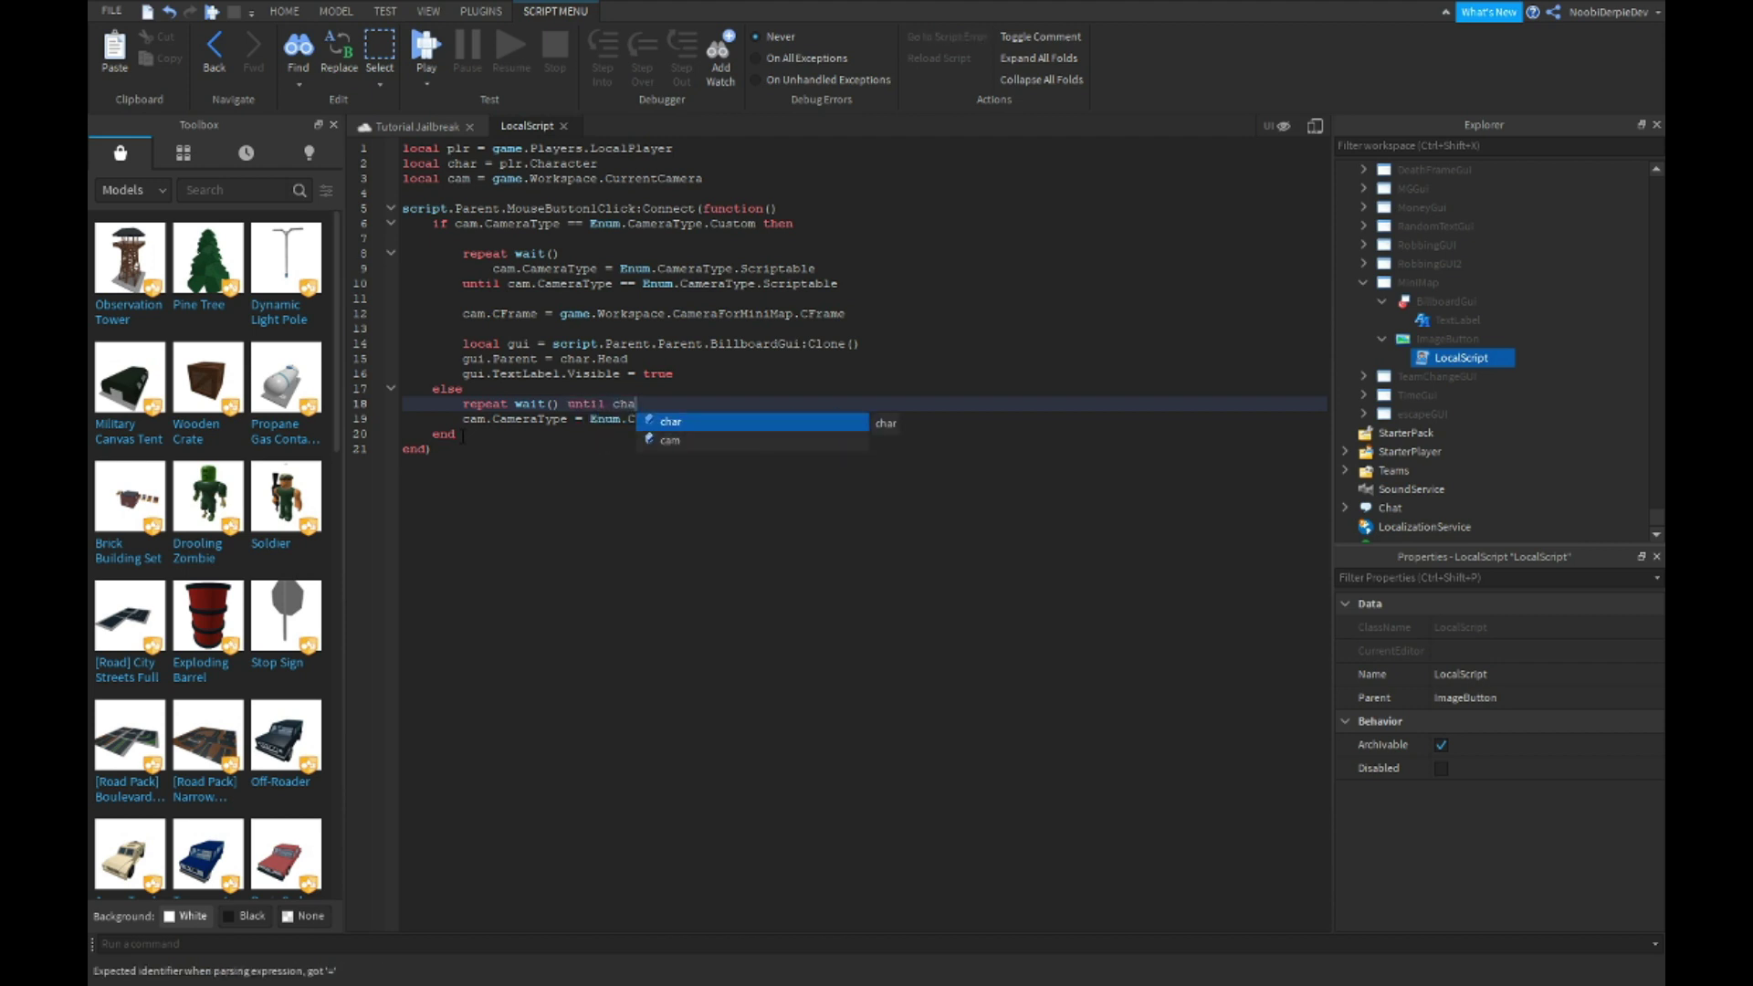
type("r.Head")
key("Return")
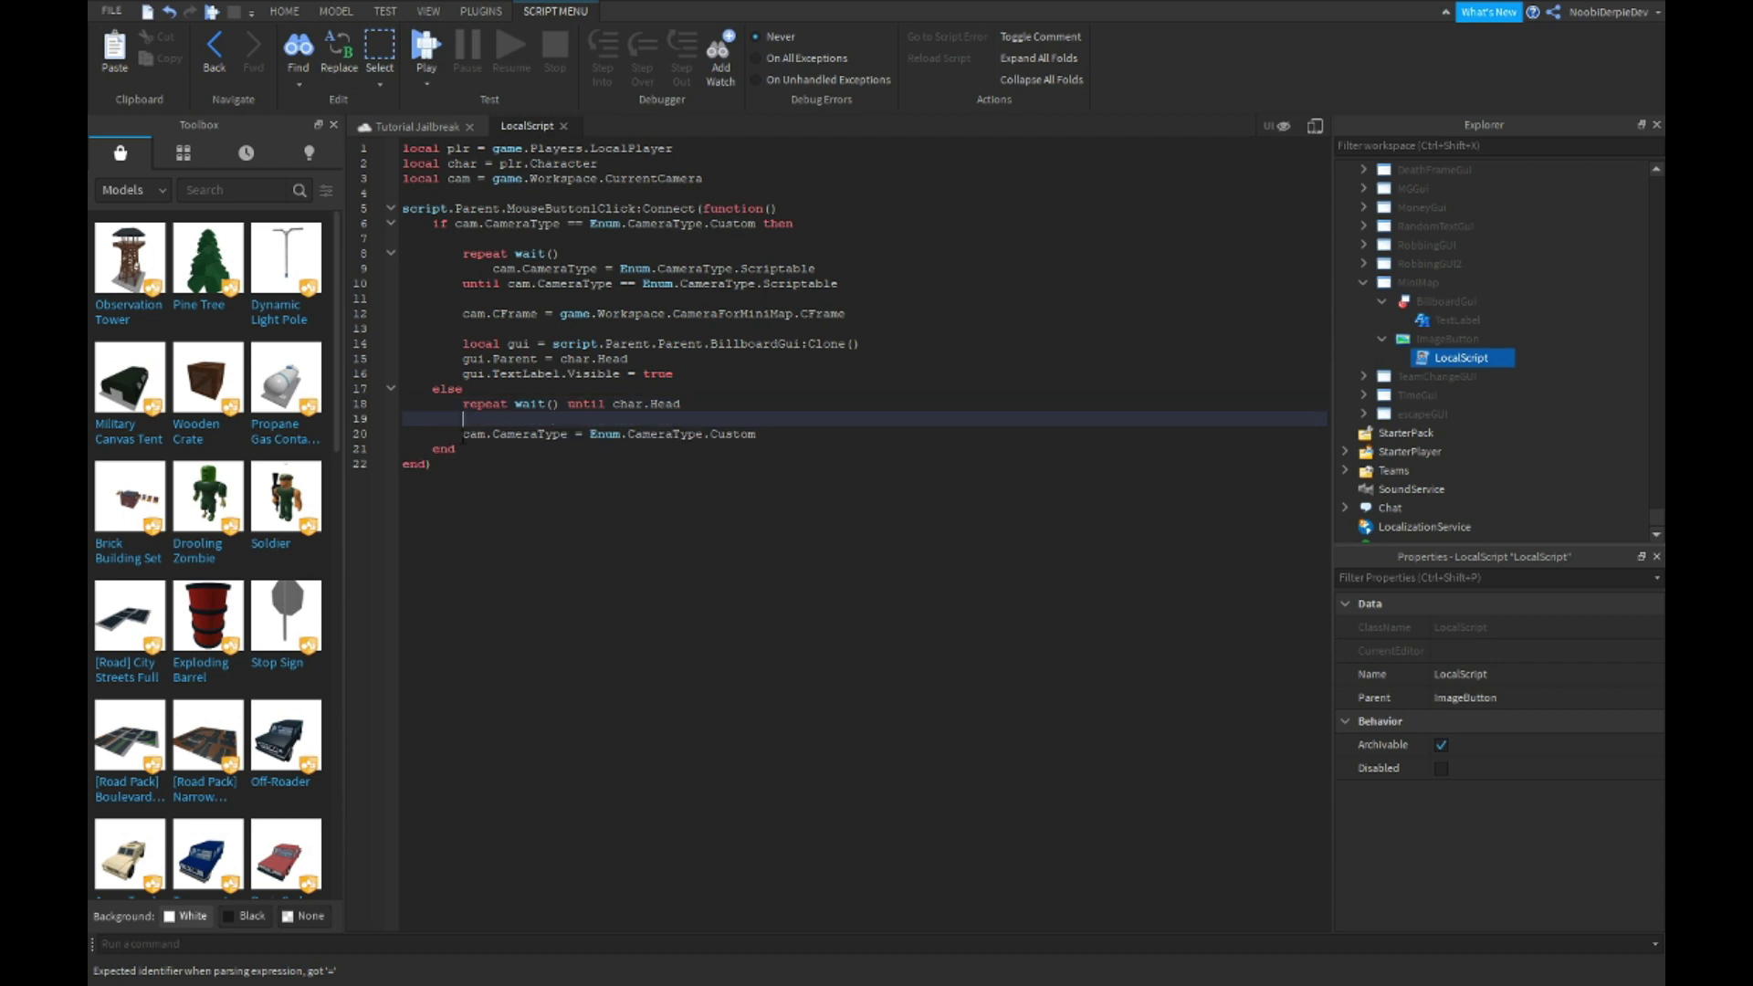
type("char.Head.")
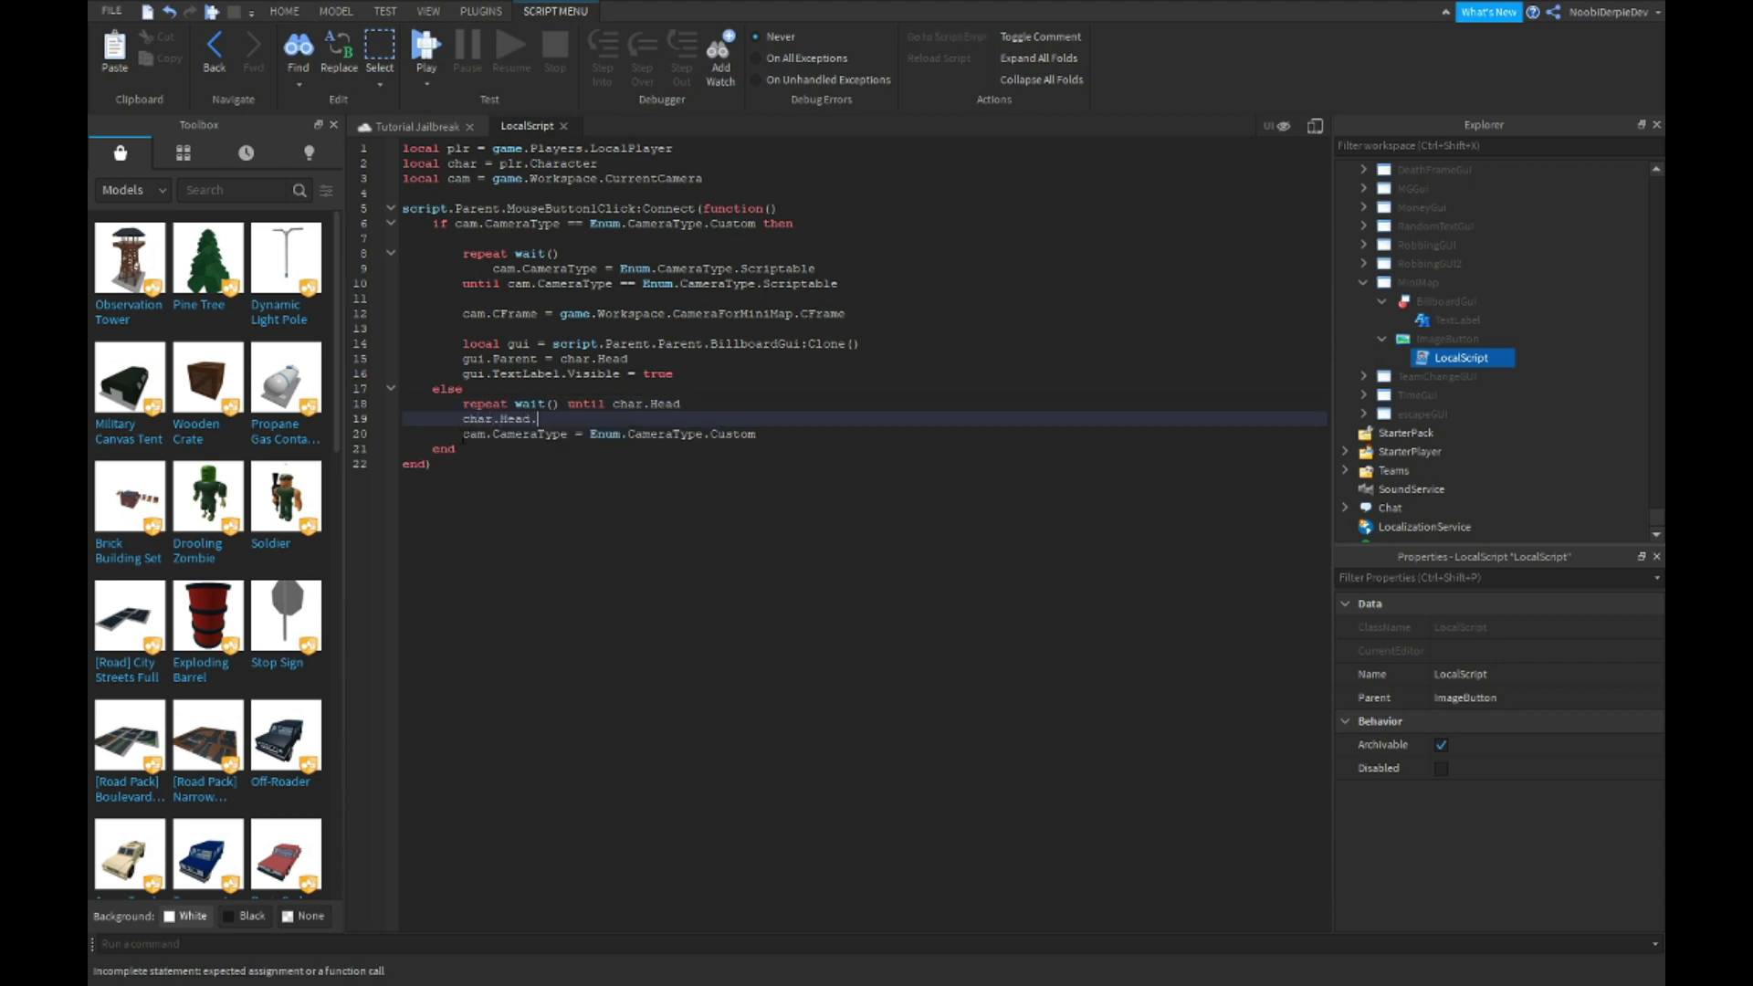
type("BillboardGui")
type(":Destroy()")
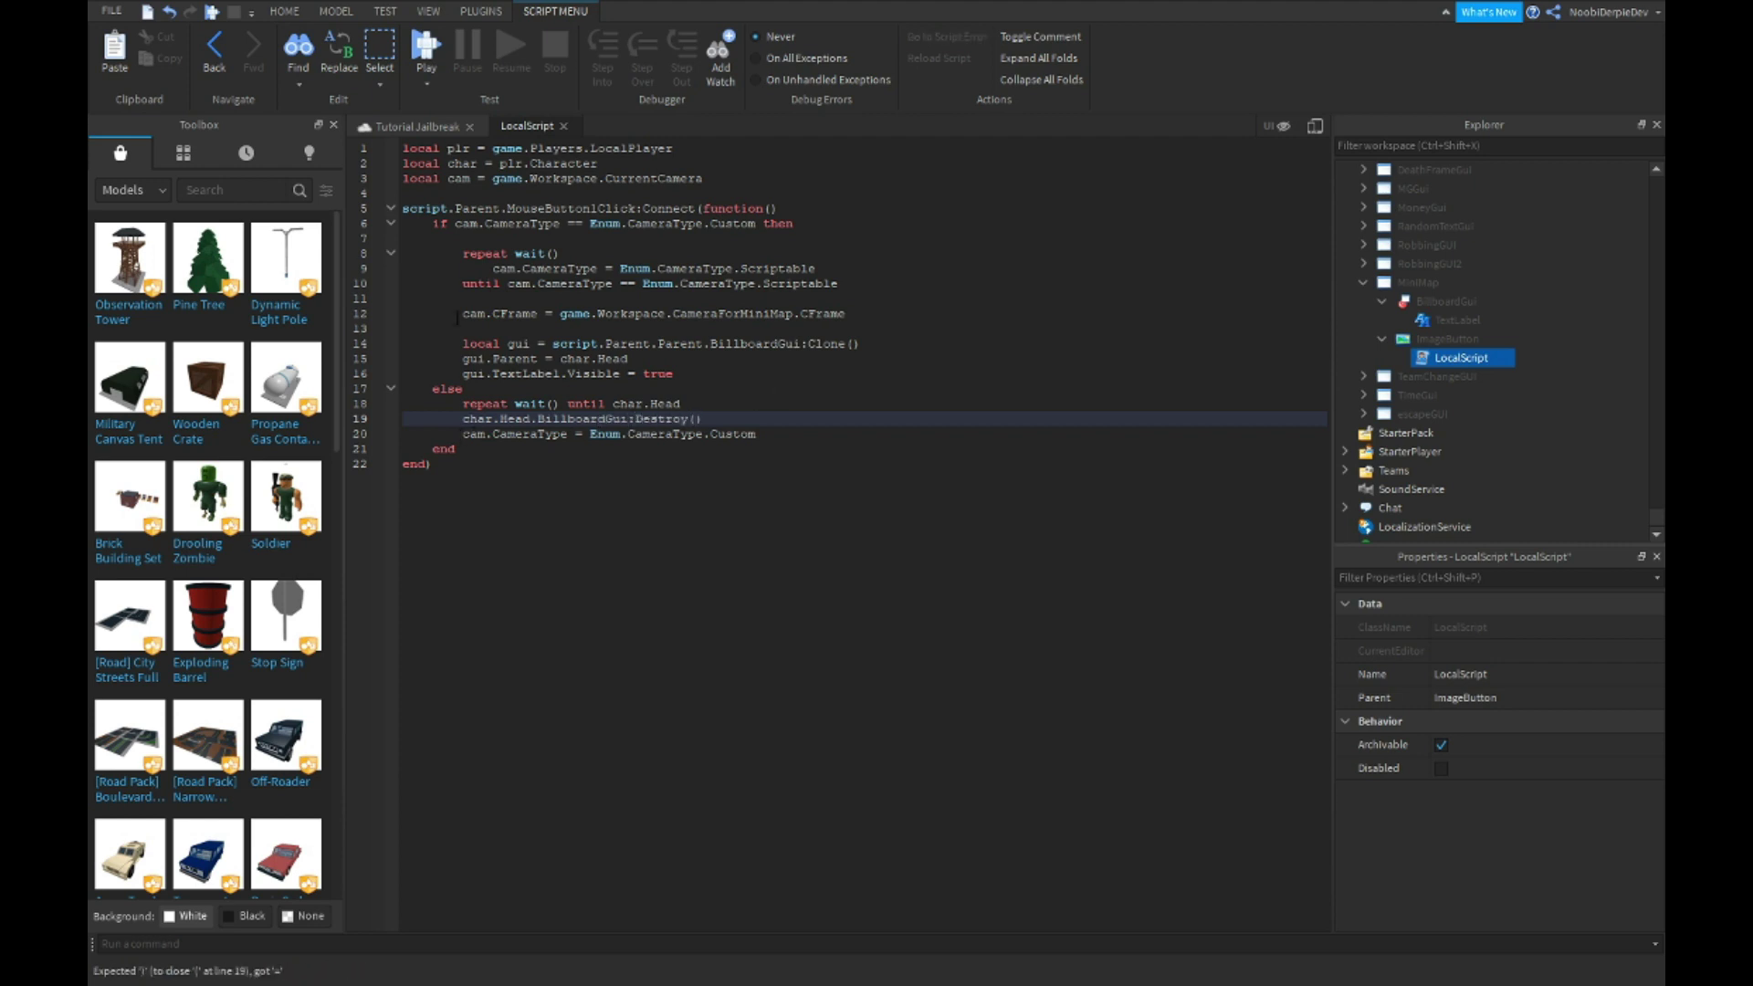
left_click(436, 126)
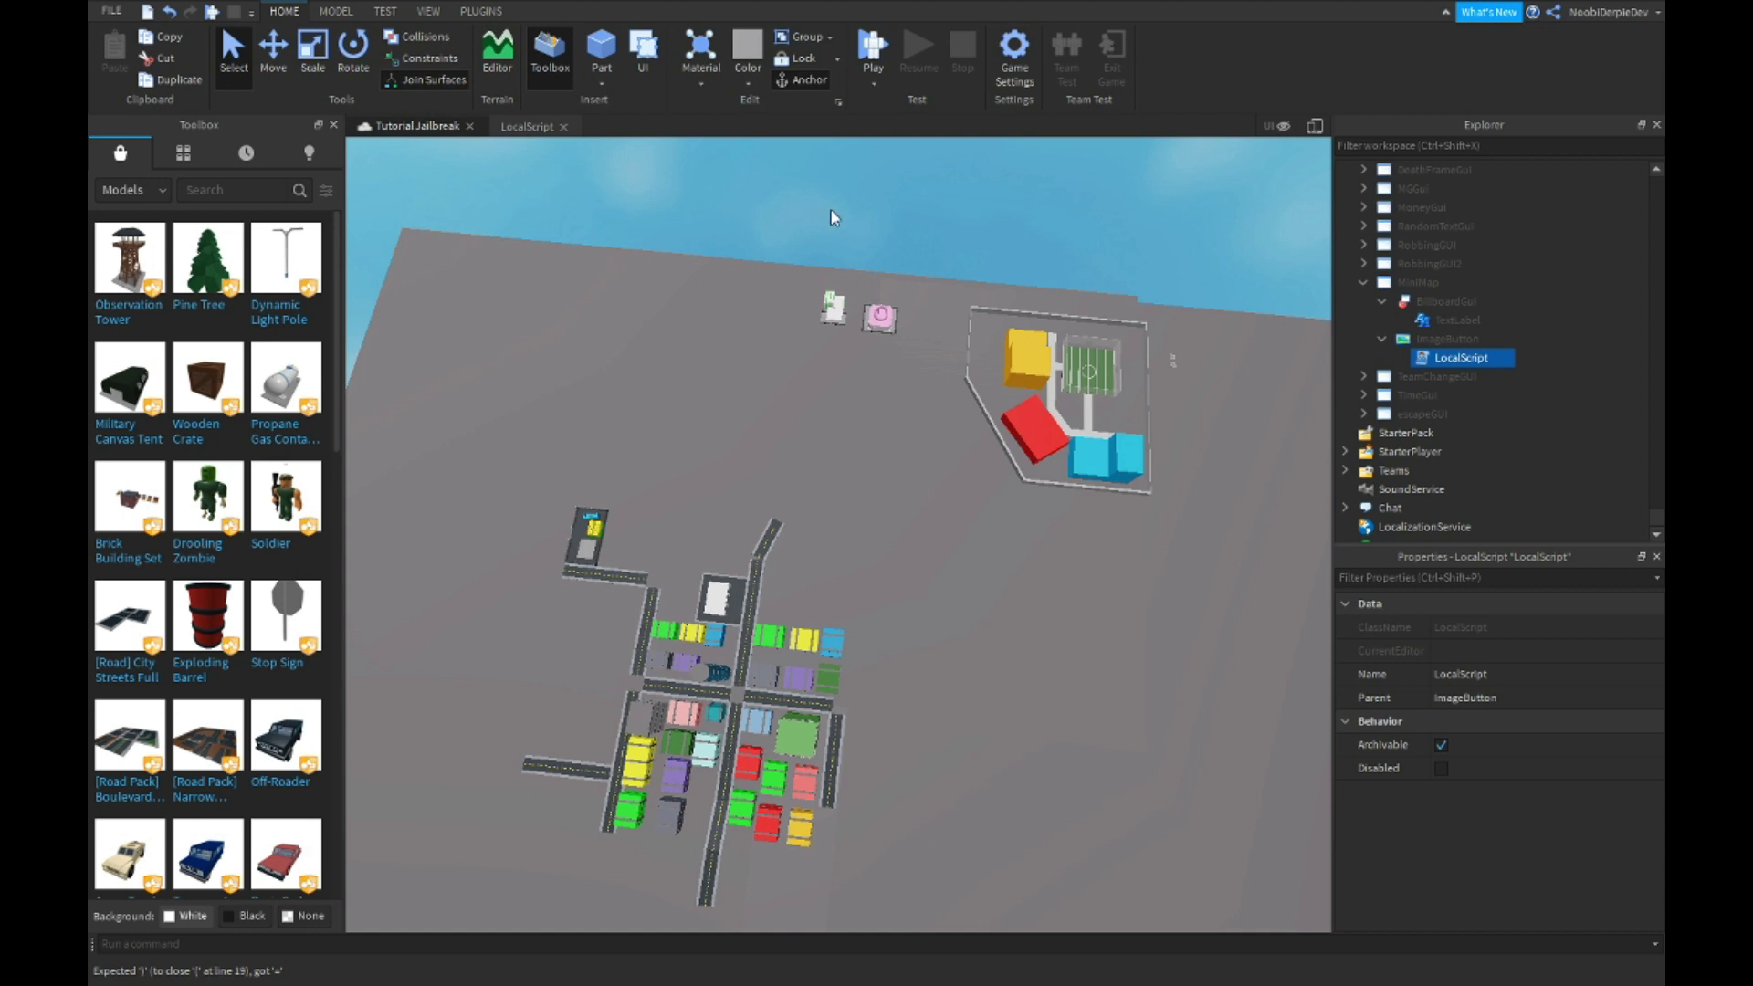
Start a play test, pick a team, and run the character forward.
left_click(873, 48)
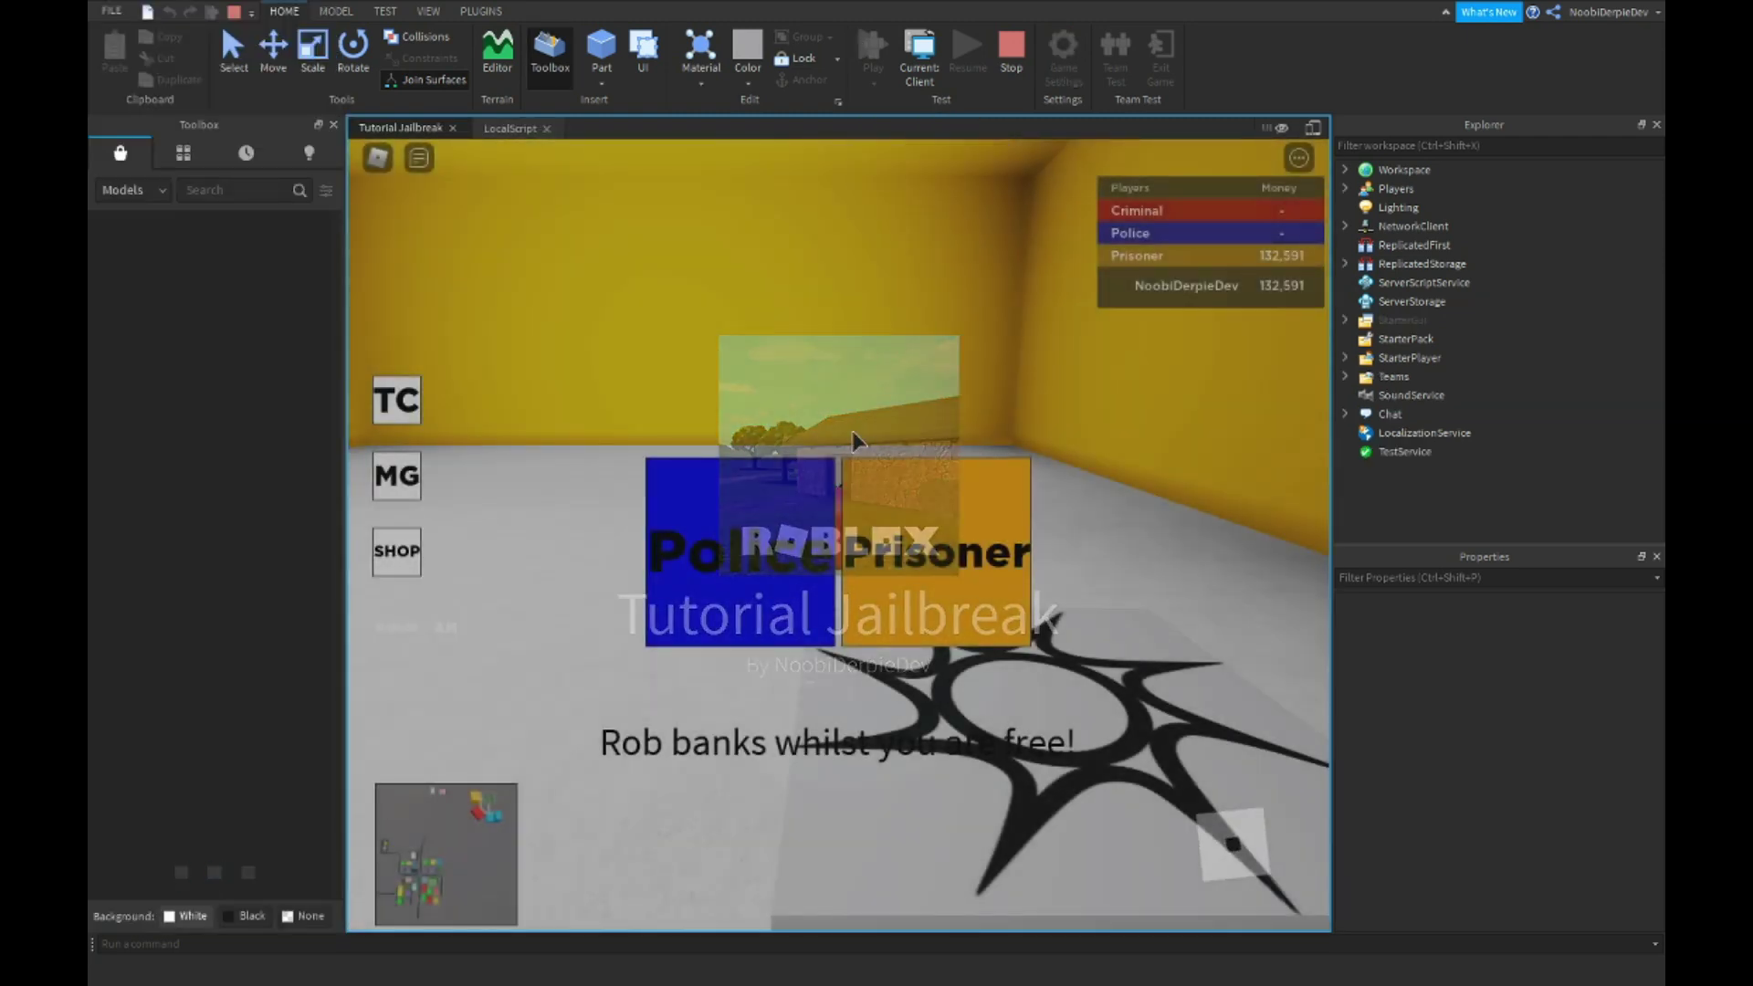
left_click(906, 484)
key("w")
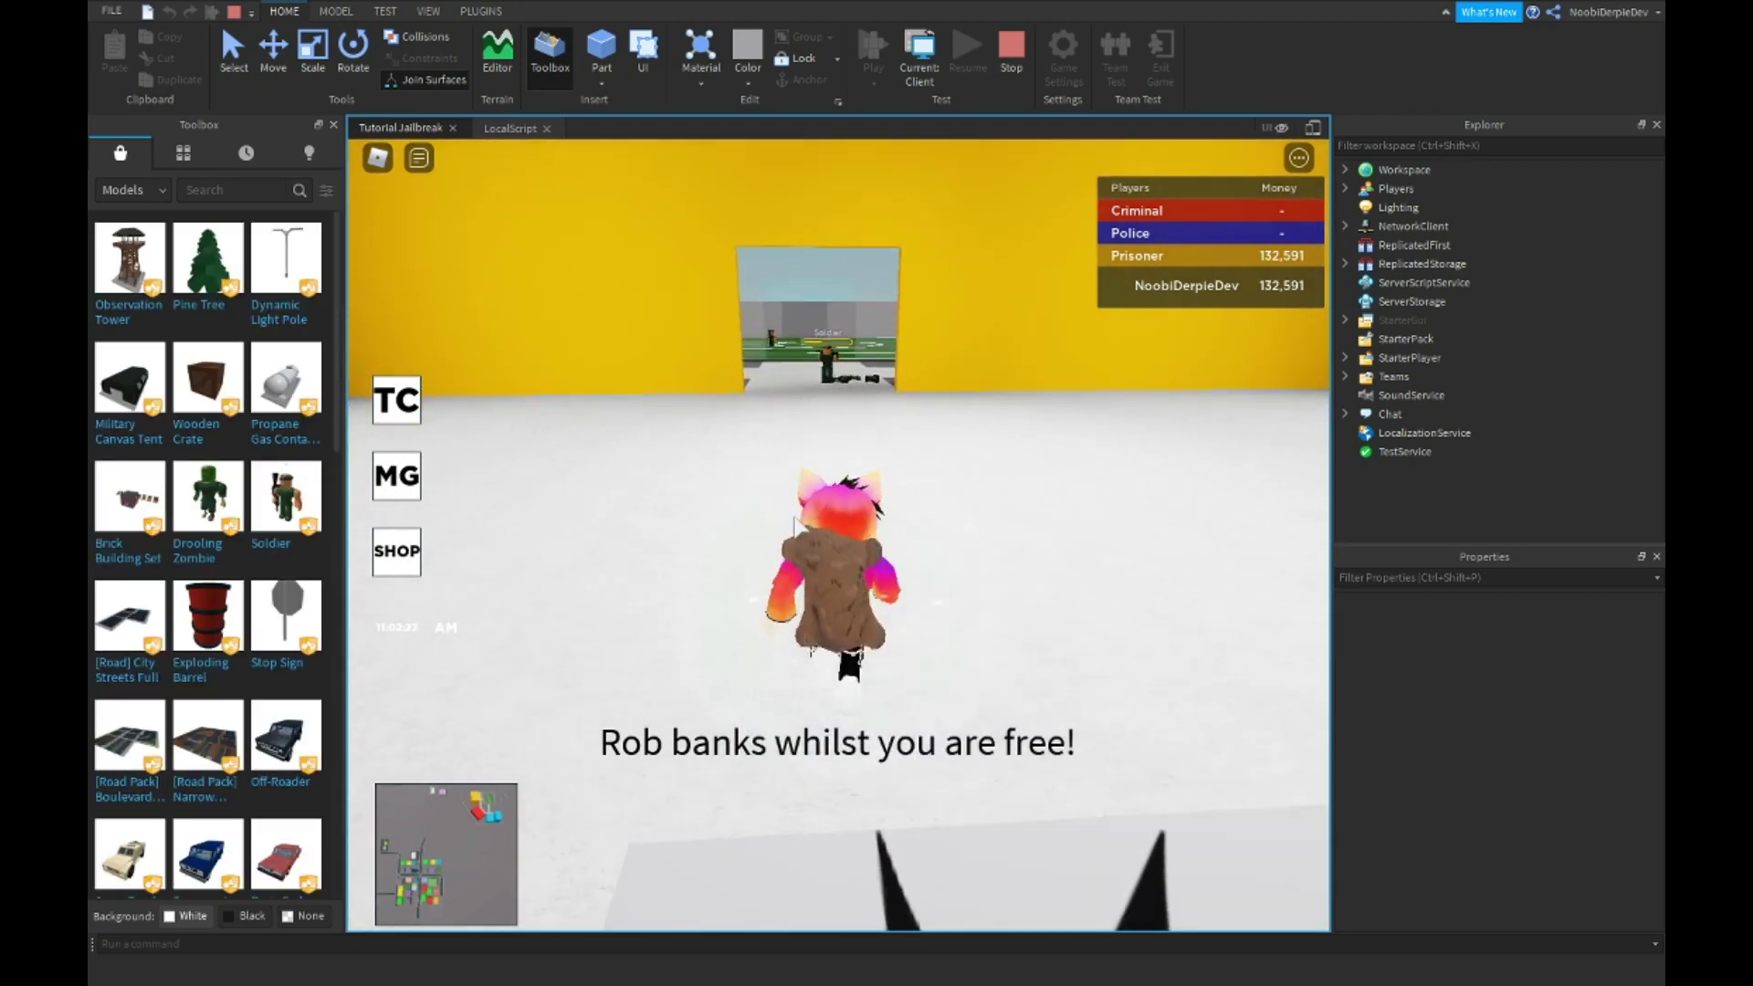
key("w")
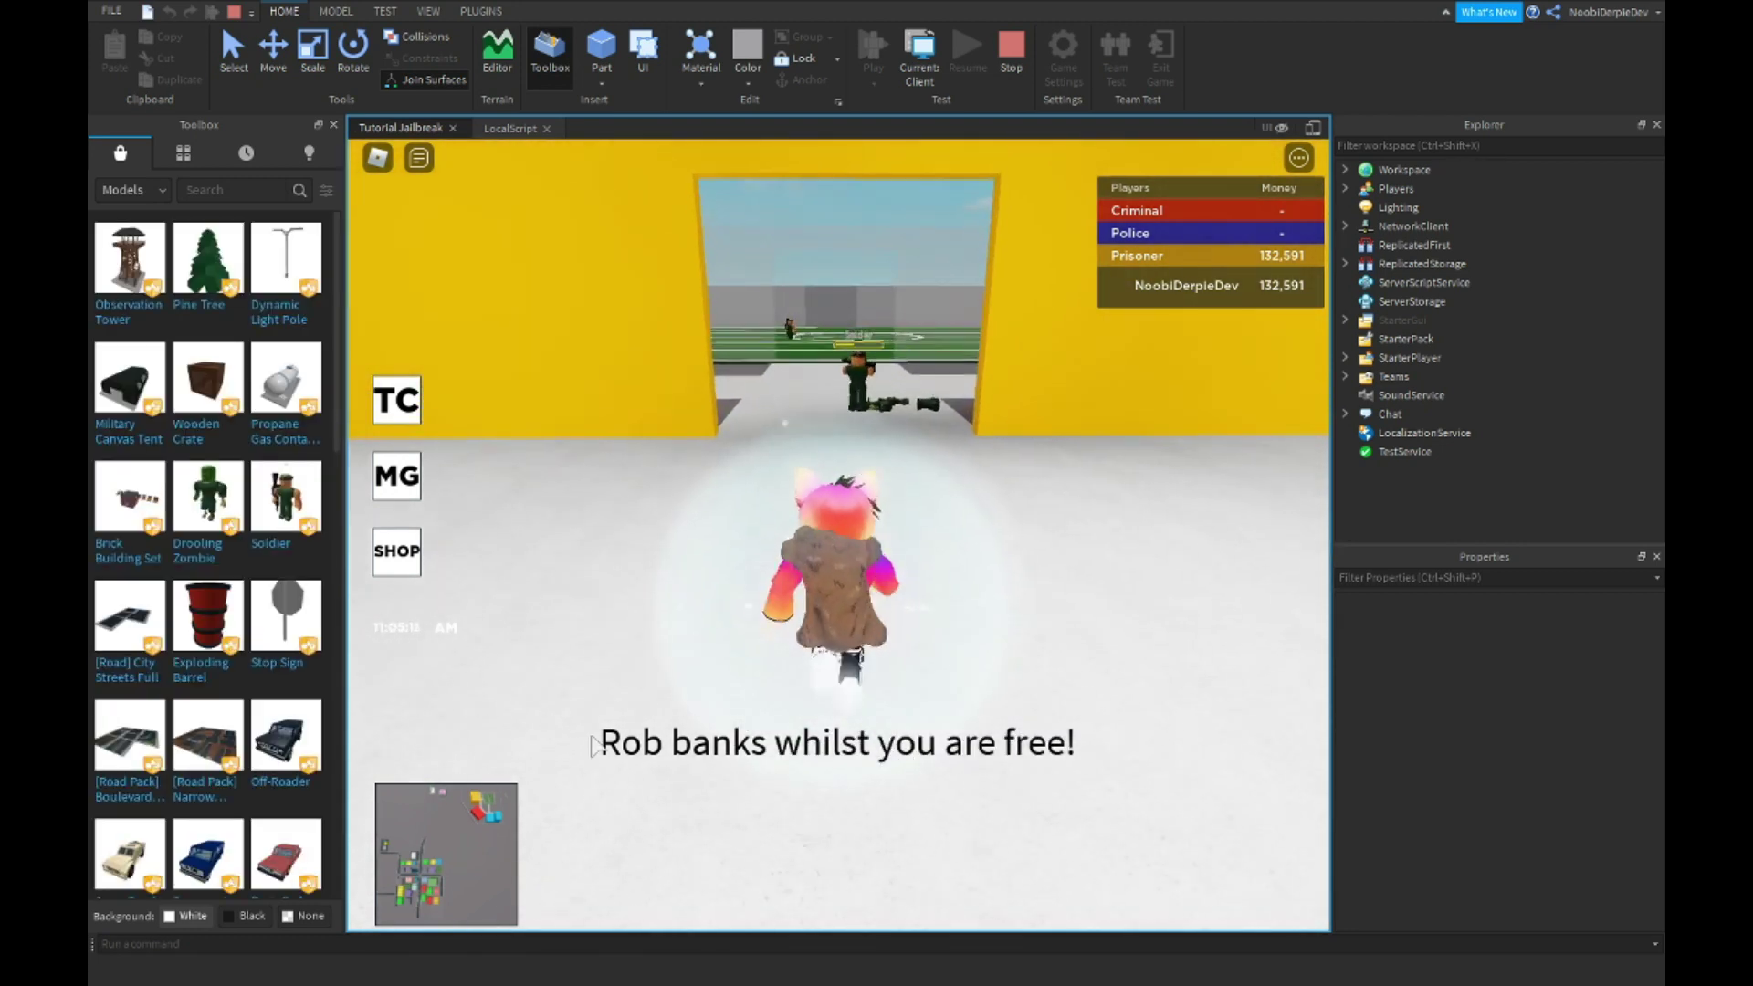
key("w")
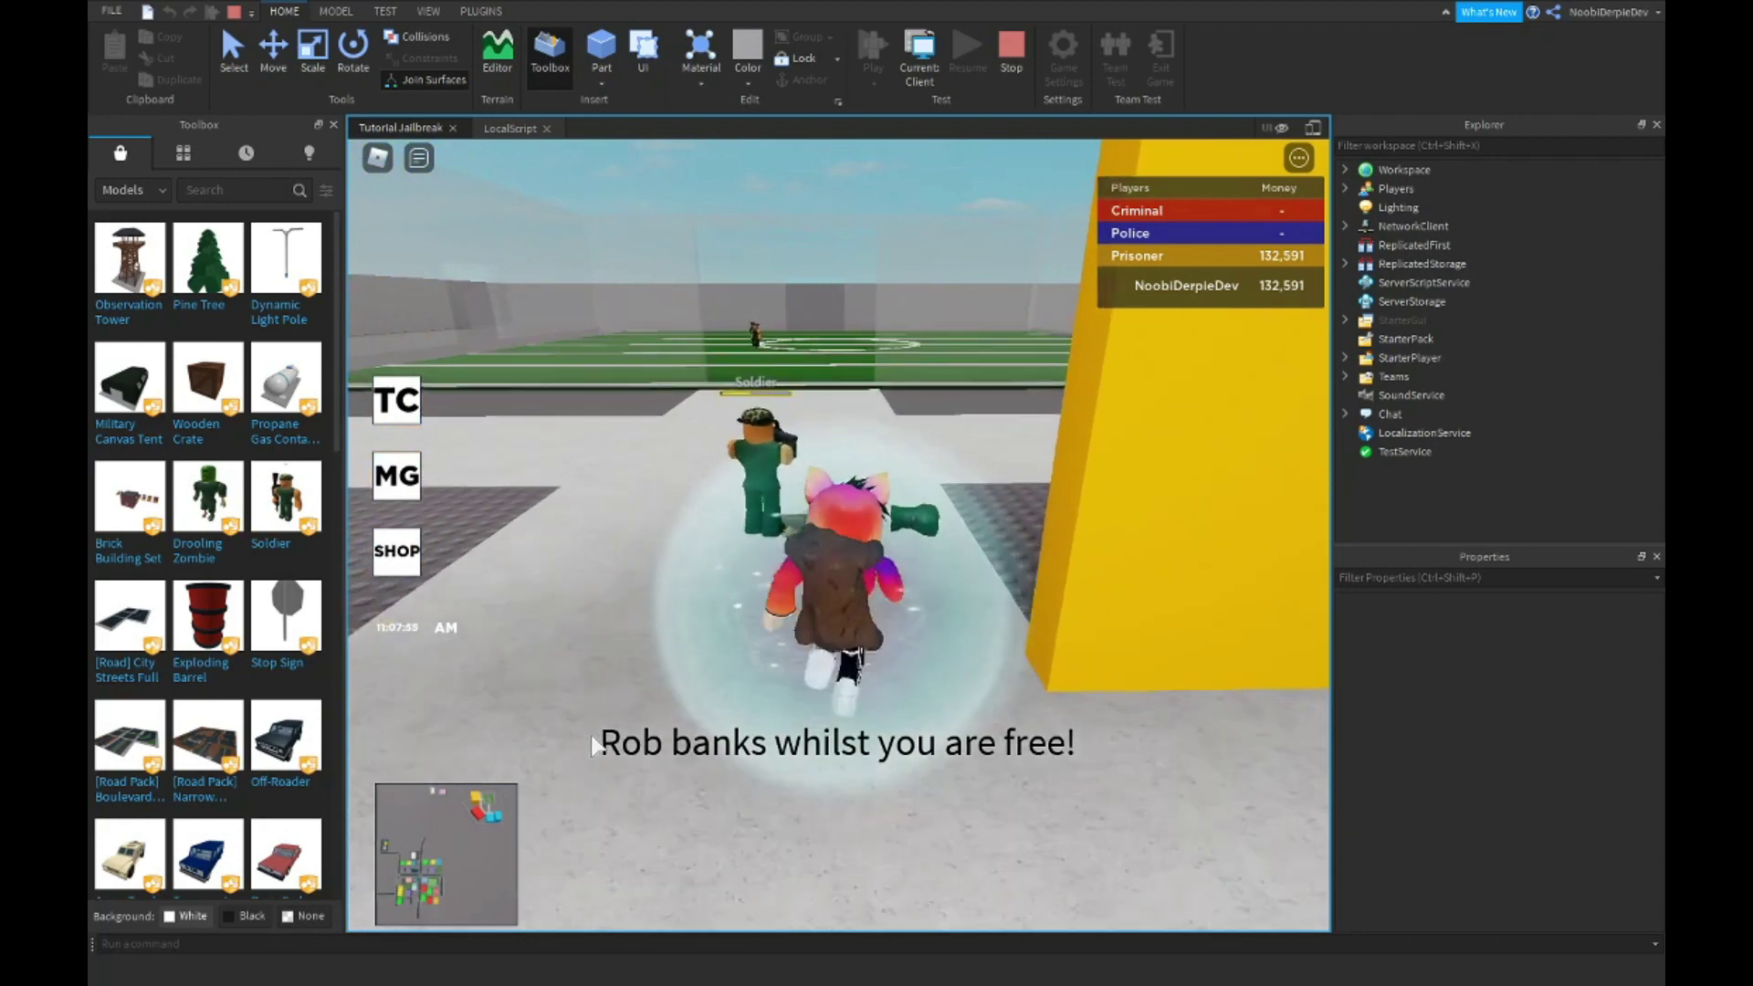
key("w")
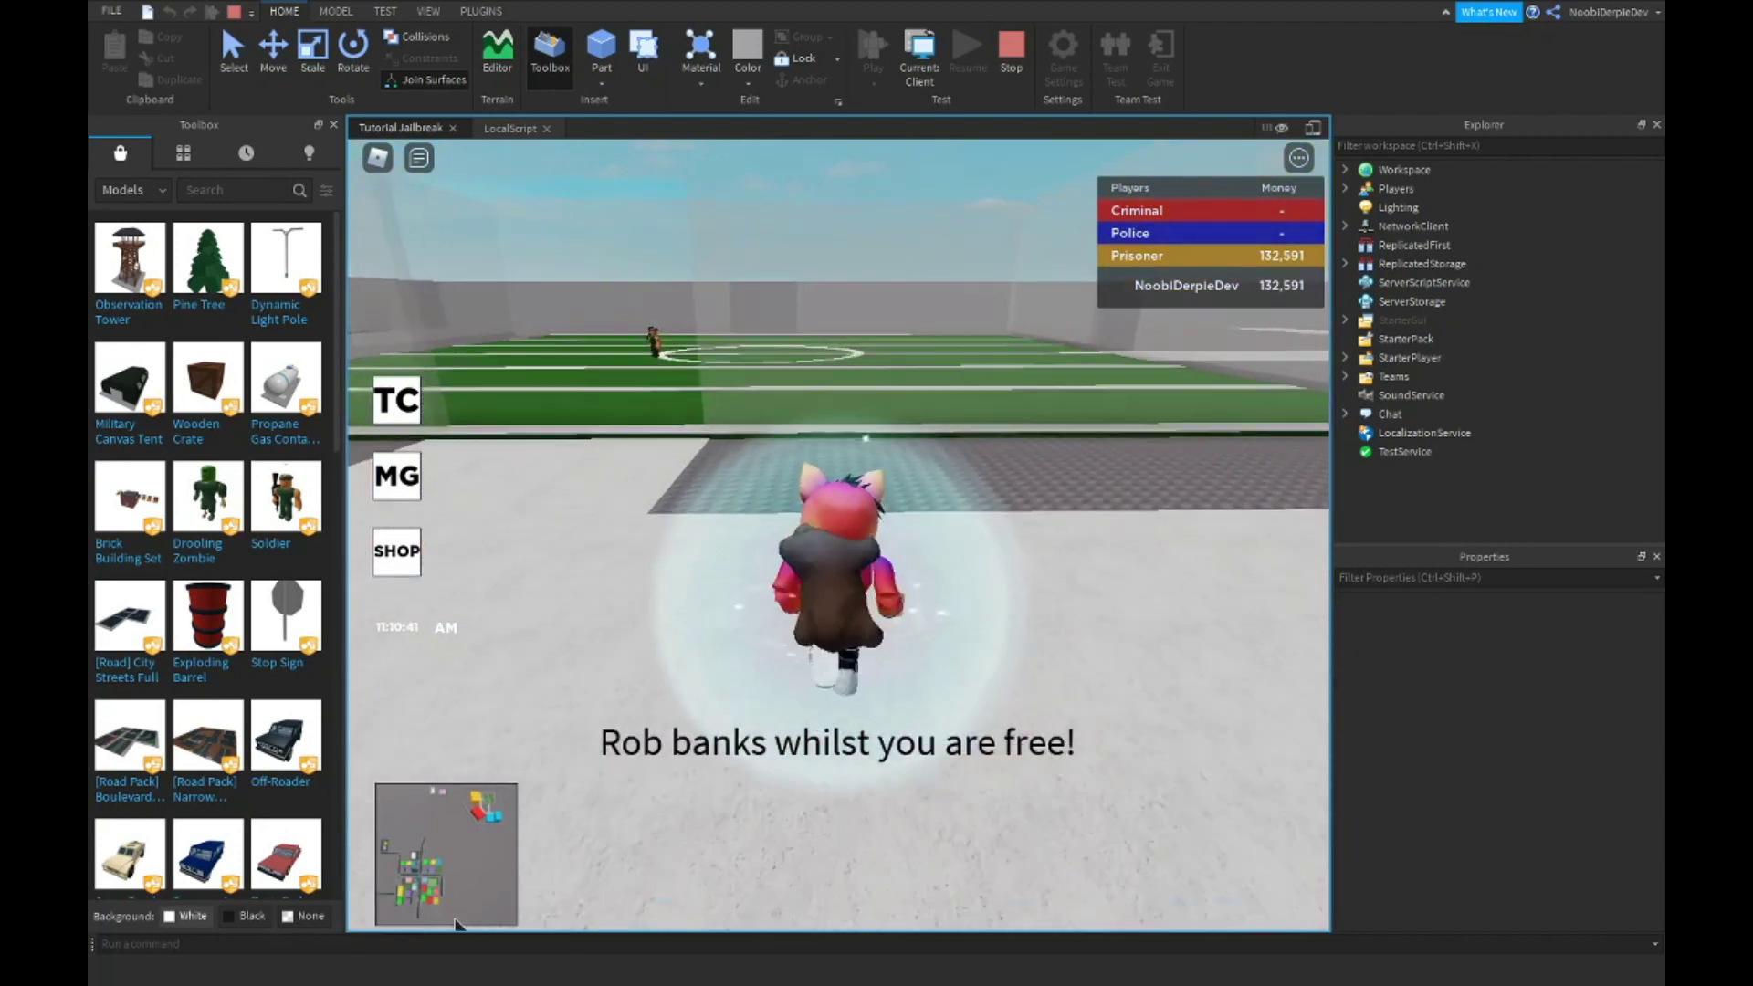
Toggle the minimap's overhead city view on and off, then open the Developer Console.
left_click(462, 853)
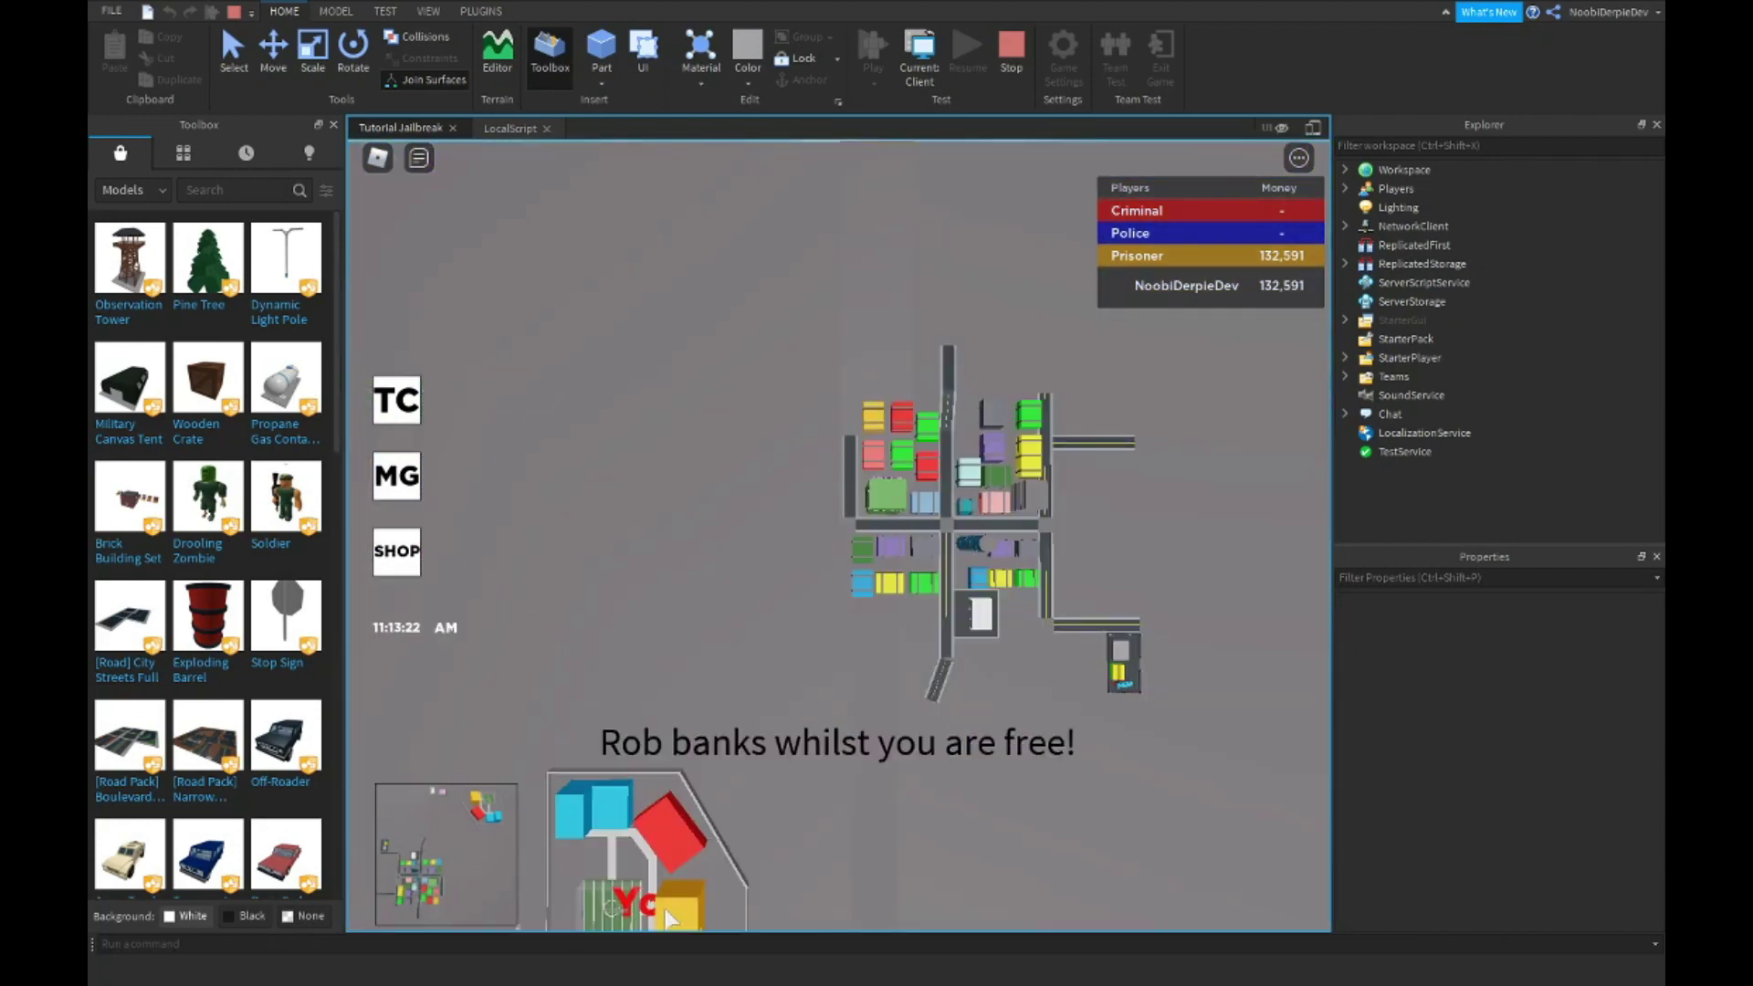
left_click(509, 854)
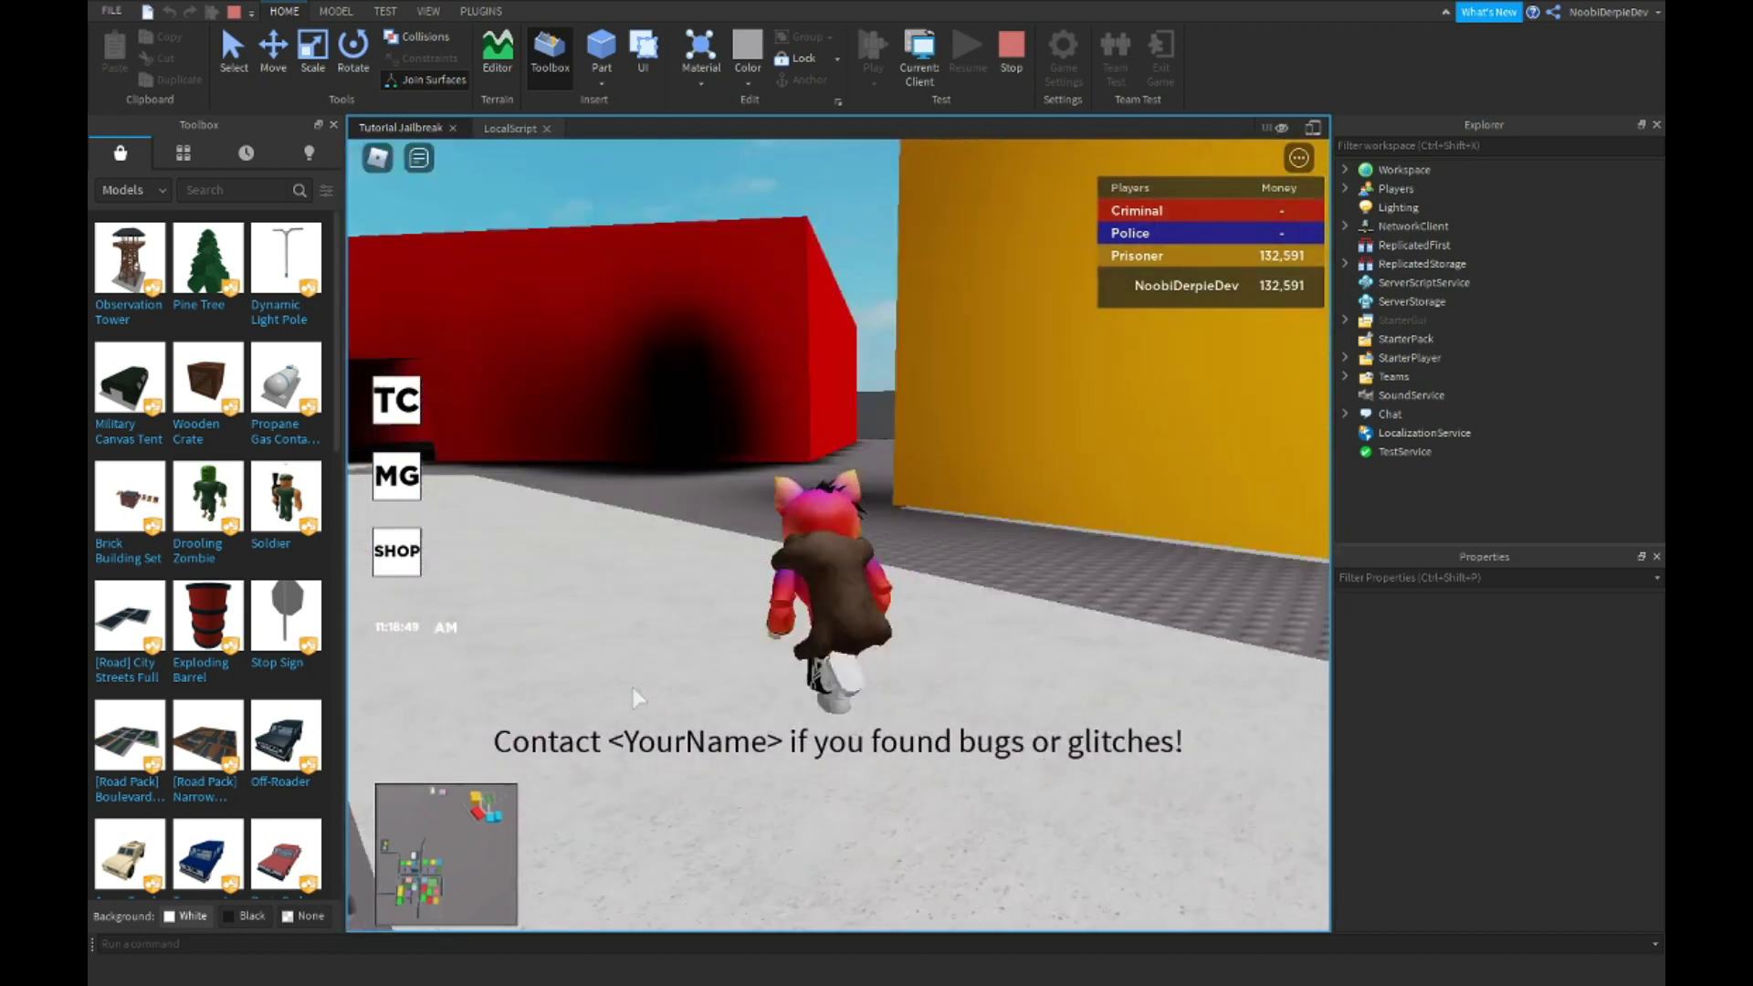
key("F9")
key("F9")
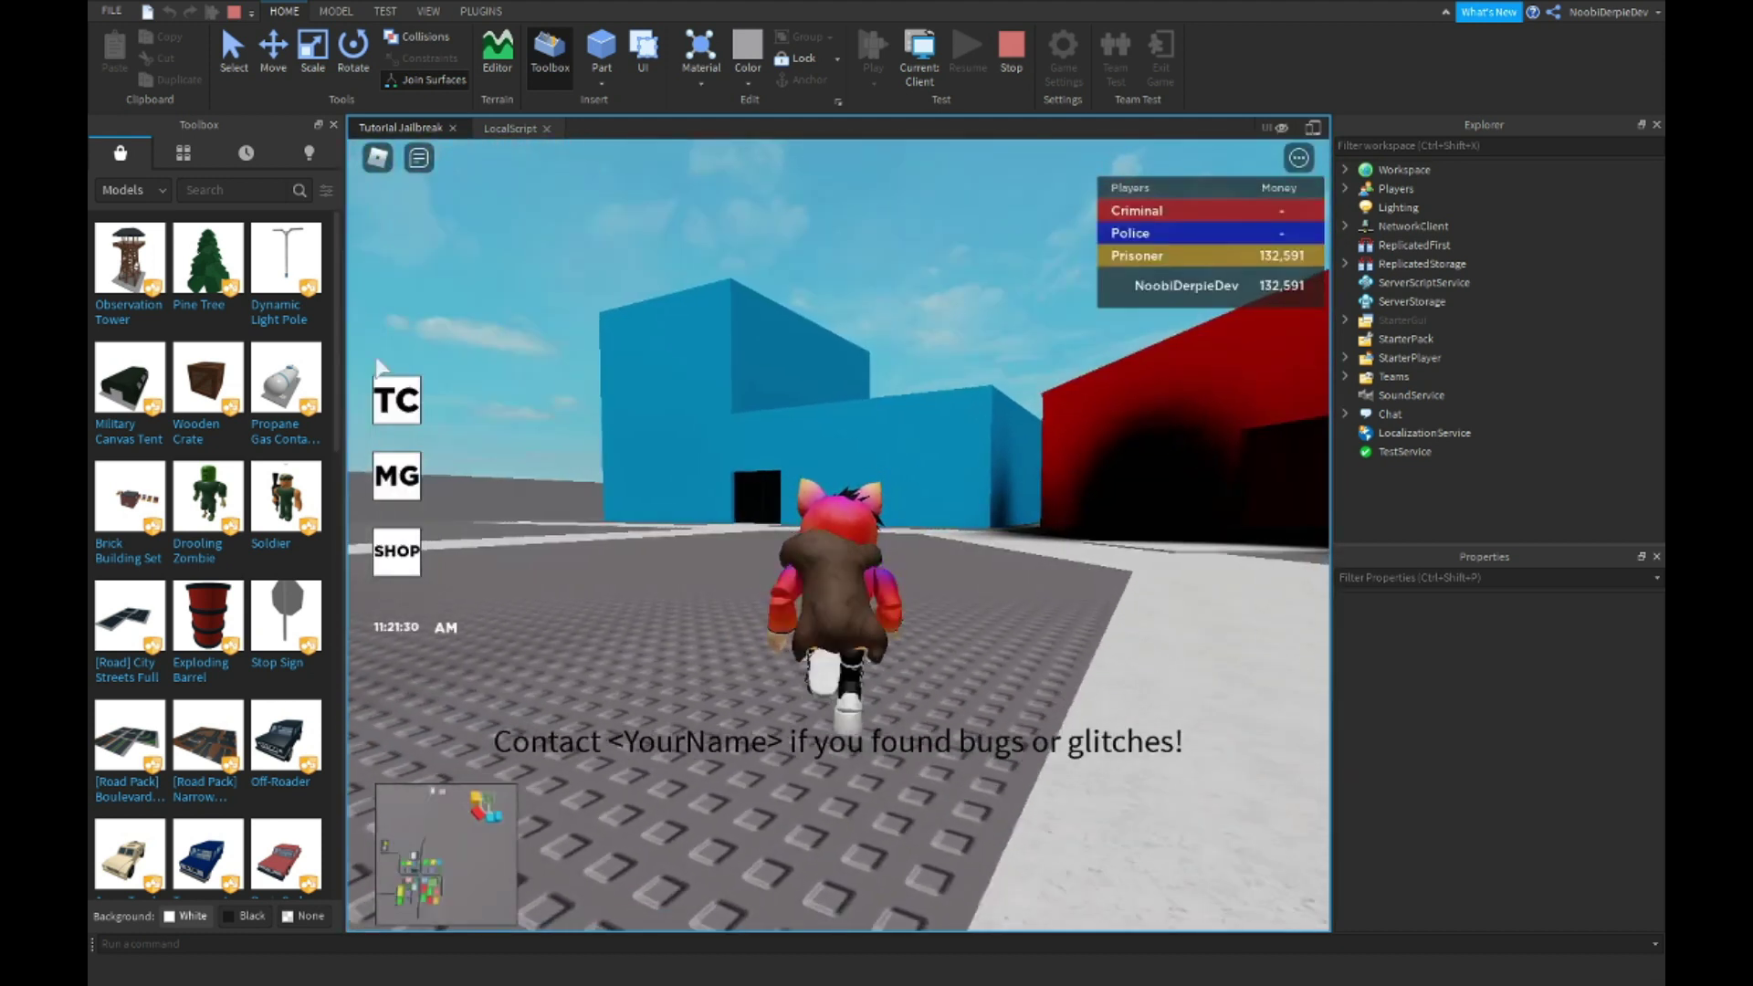
scroll(530, 684, "down", 5)
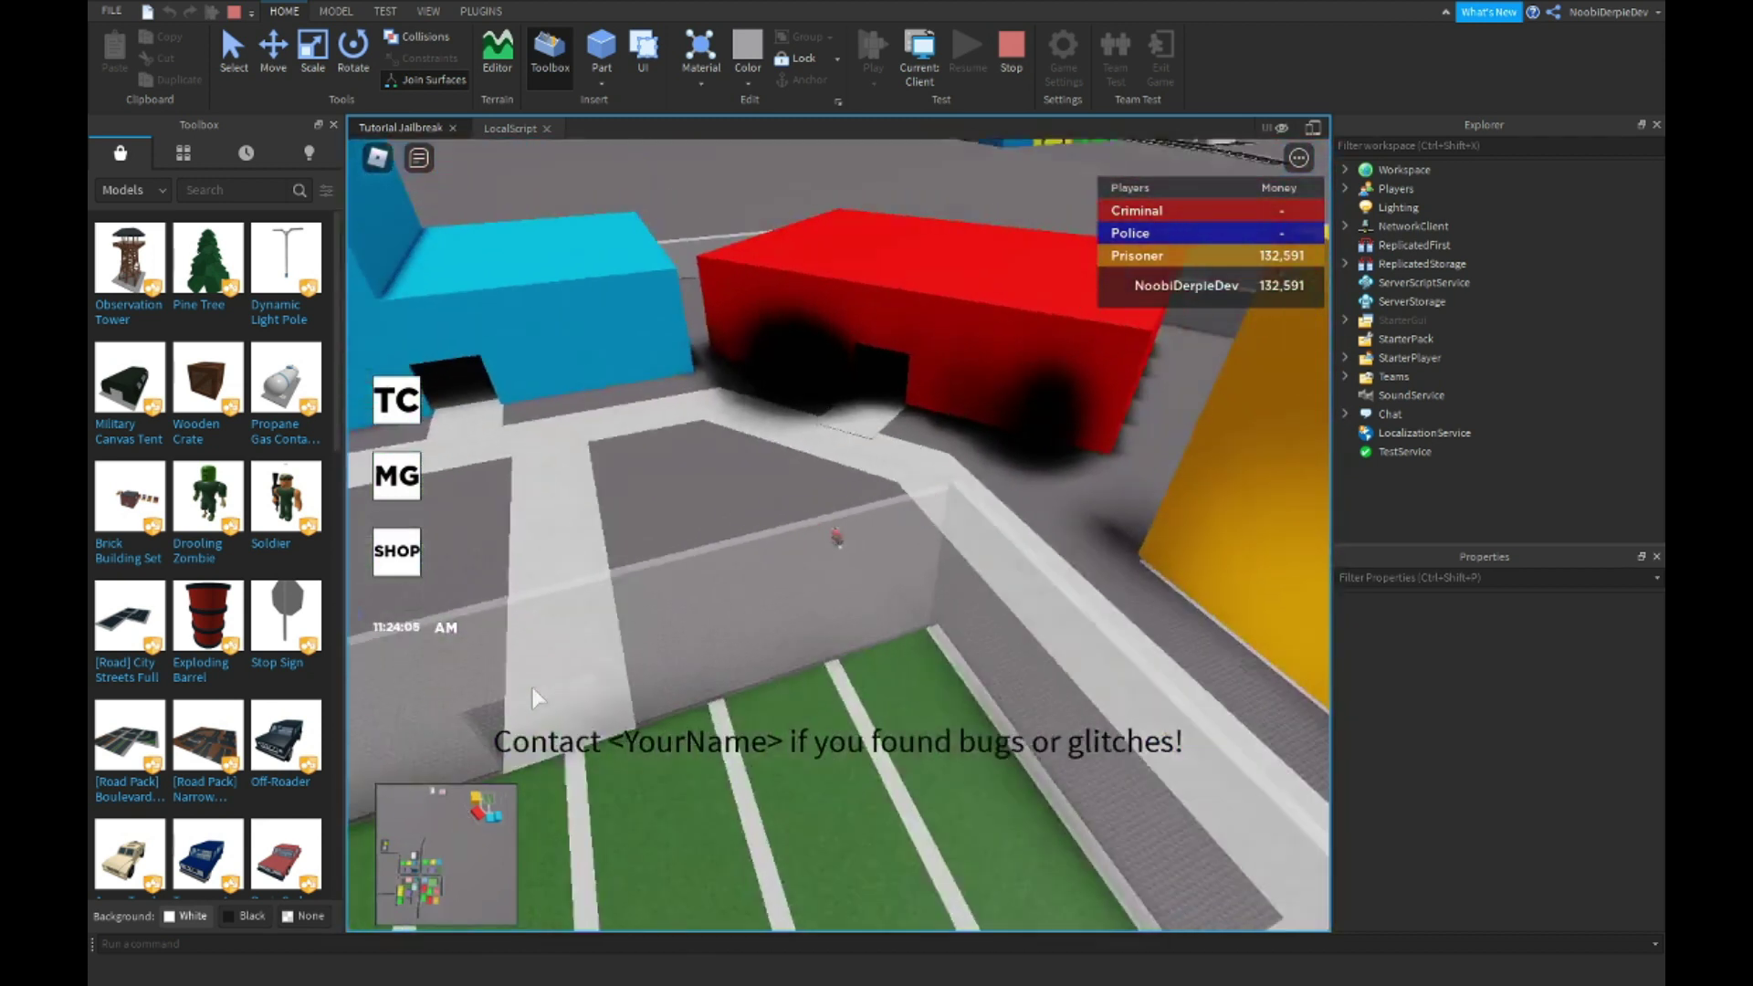
key("F9")
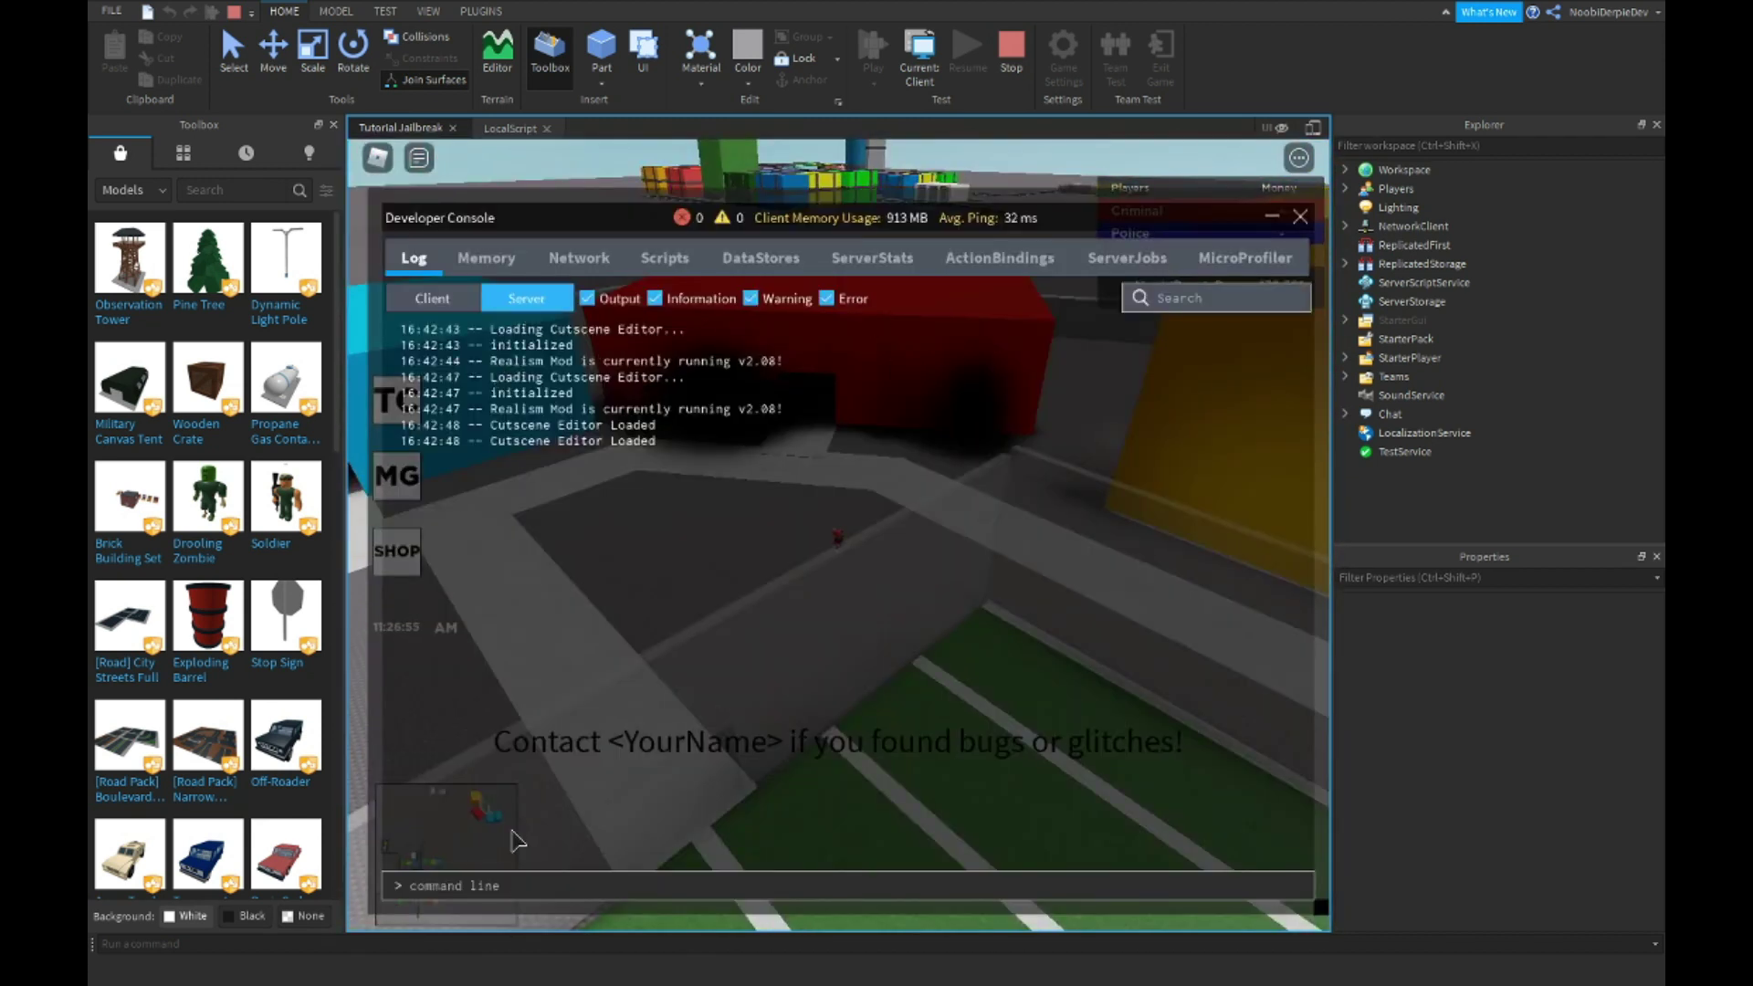
Run Humanoid.WalkSpeed = 1000 in the console, then recall it to change the value to 16.
left_click(496, 888)
type("game.Players.NoobiDerpieDev.Character.Humanoid.WalkSpeed = 1000")
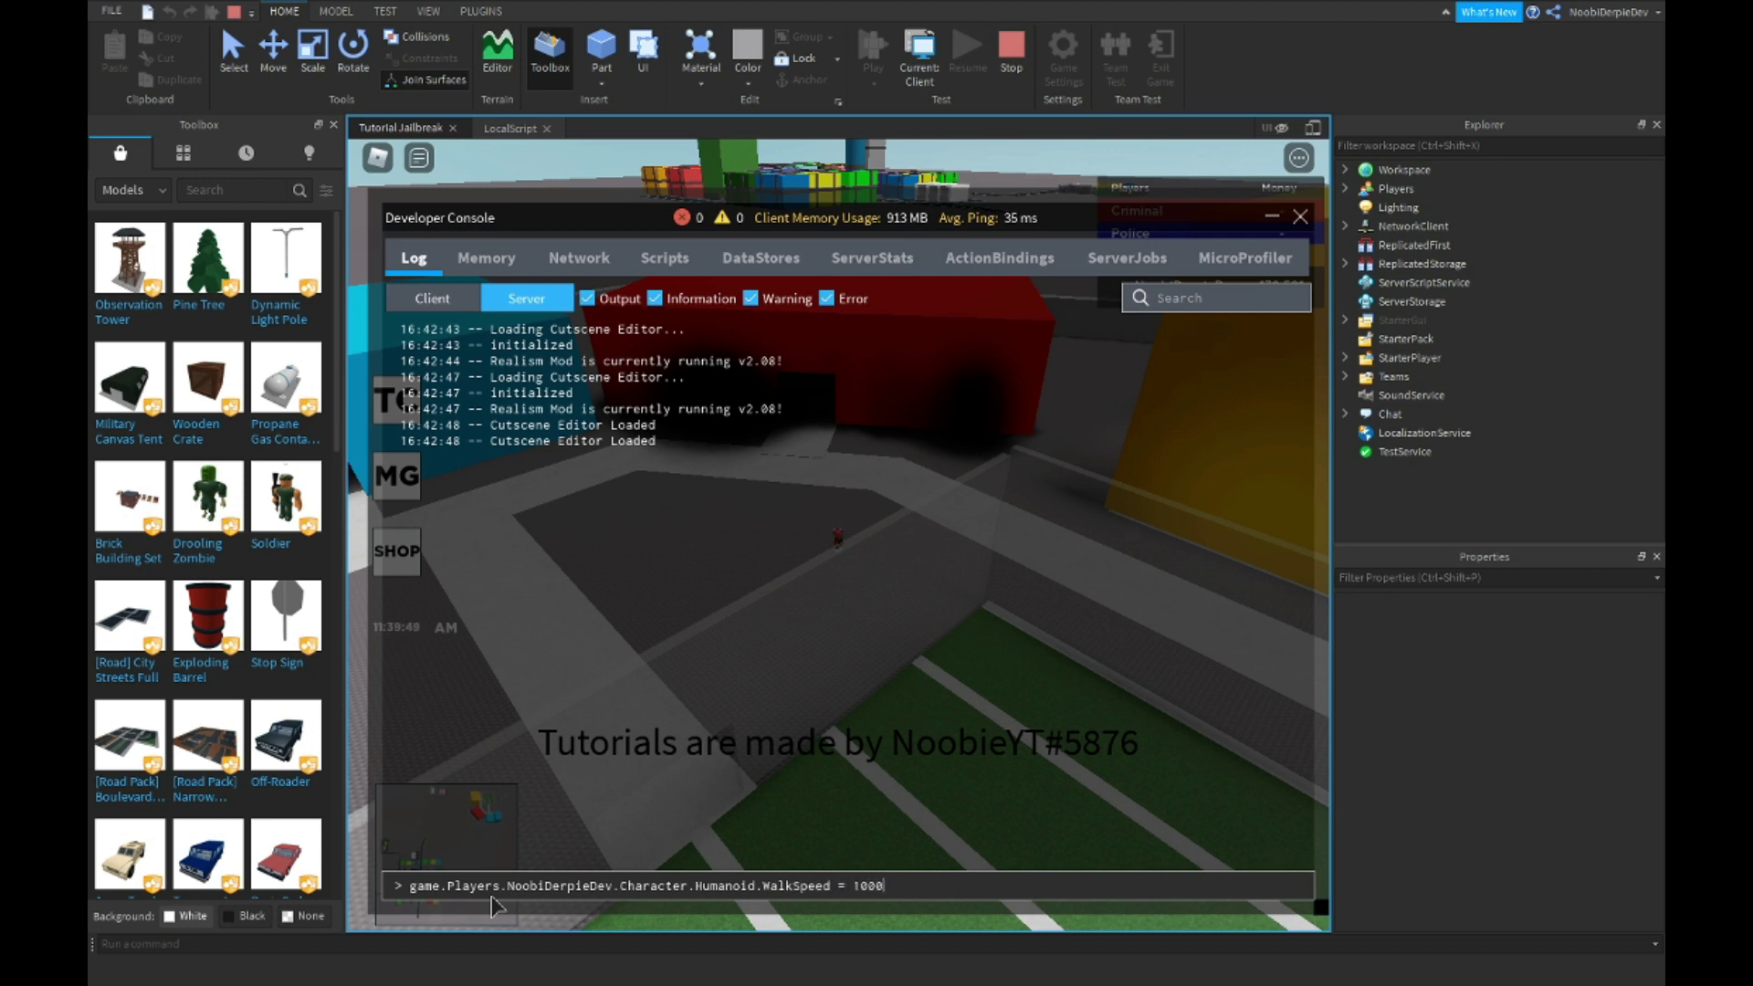
key("Return")
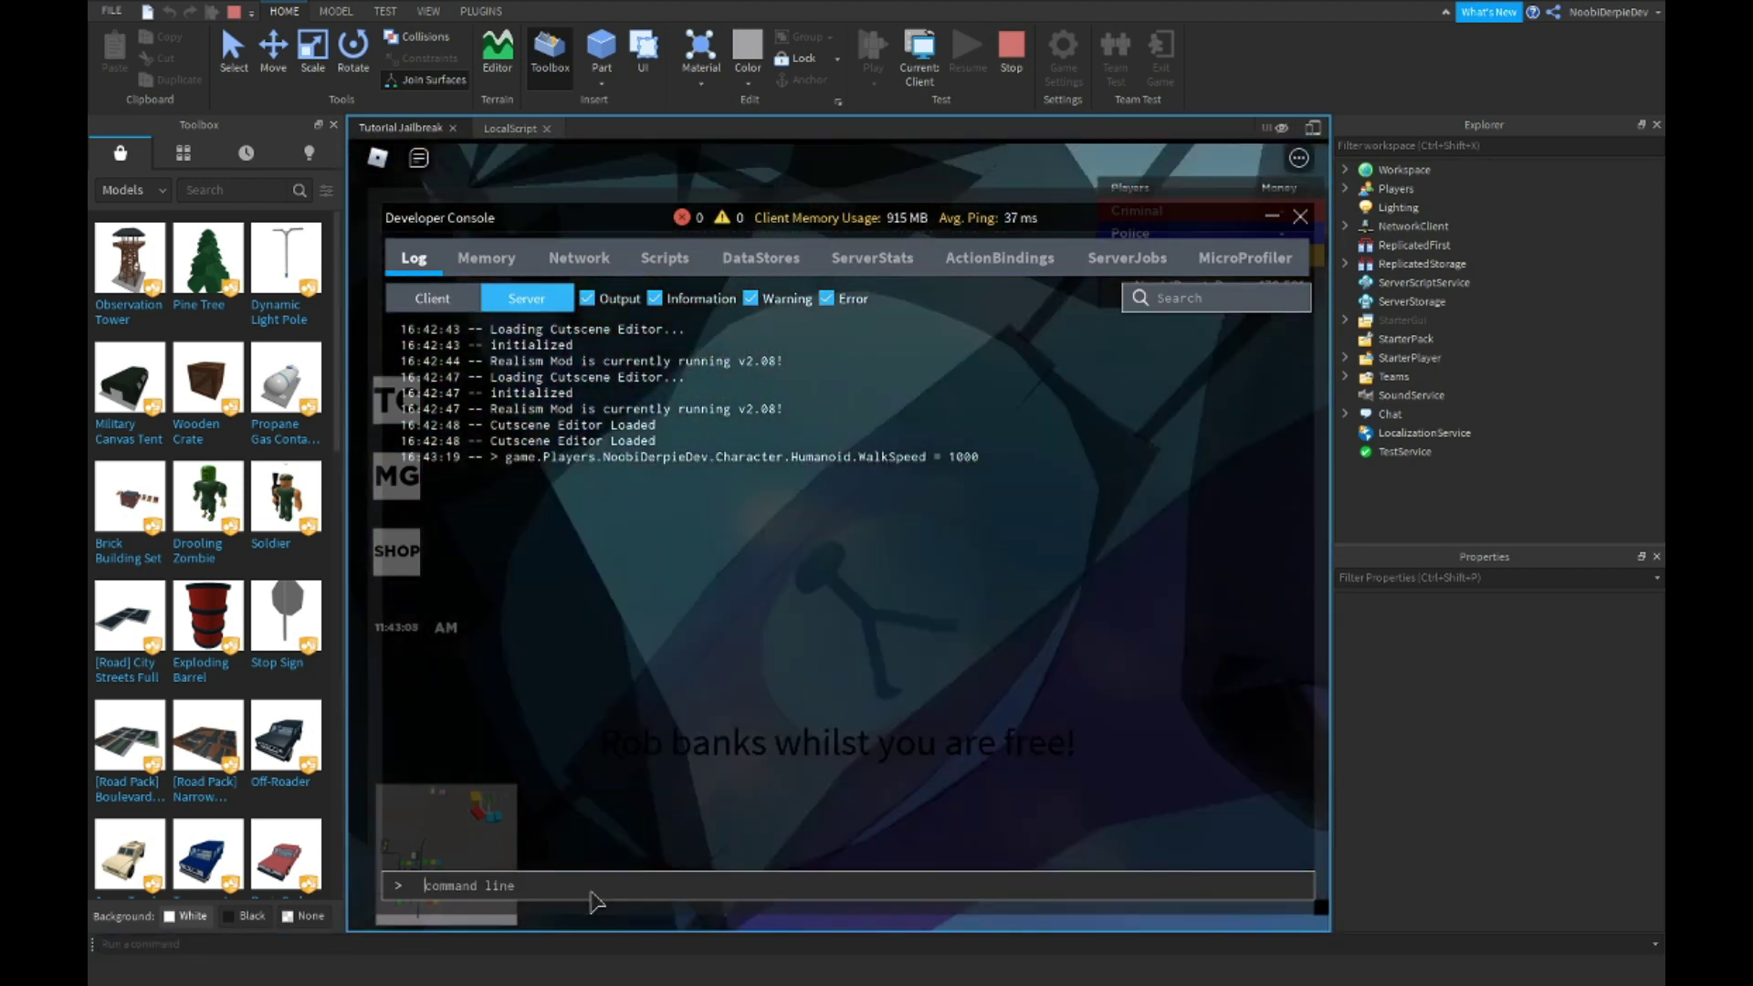
key("Up")
double_click(884, 886)
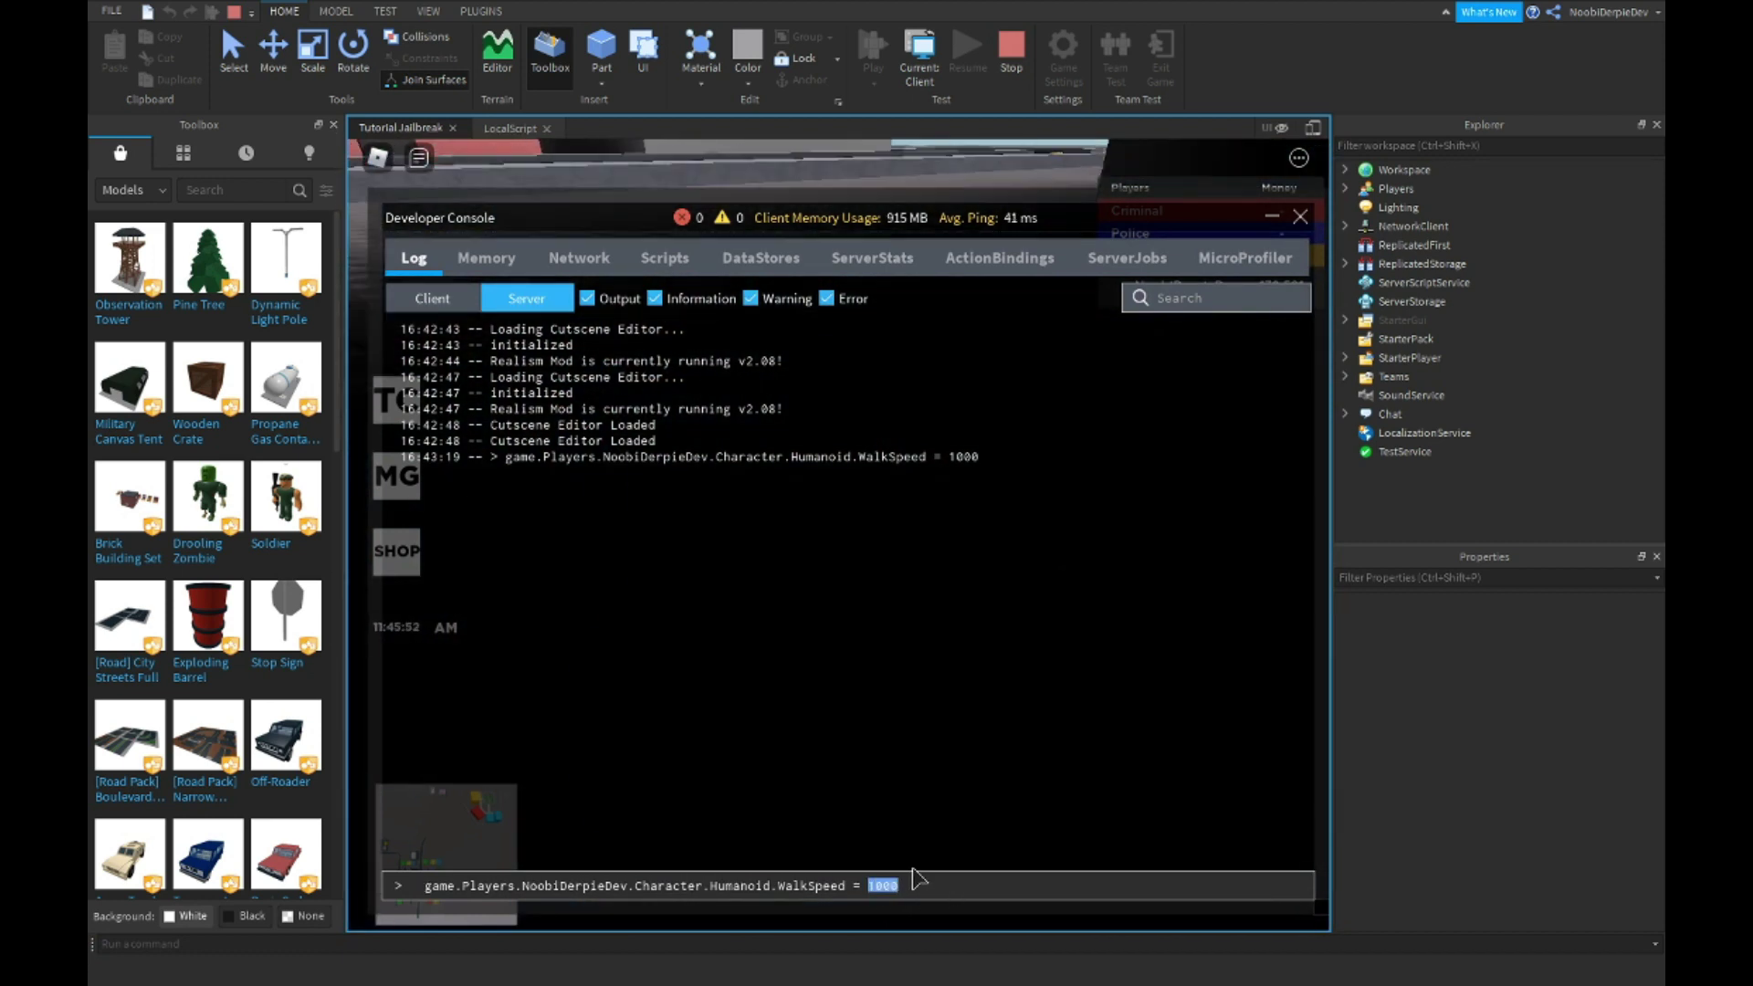
type("16")
key("Return")
key("F9")
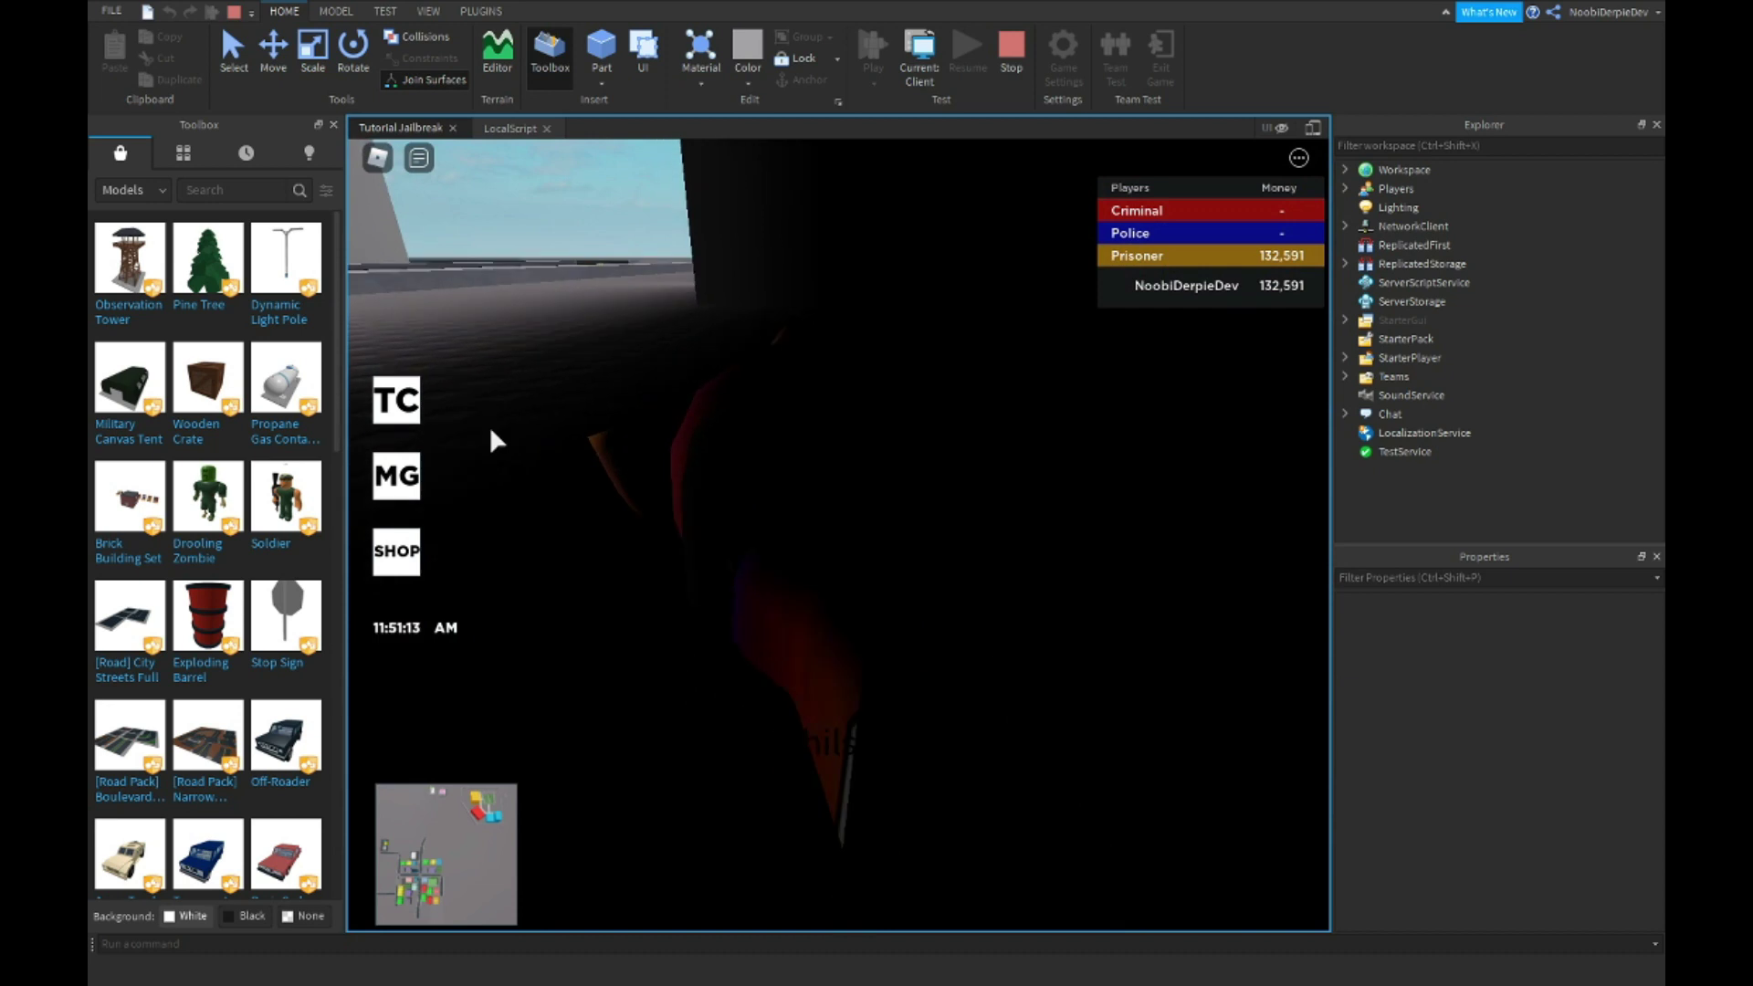
left_click(907, 222)
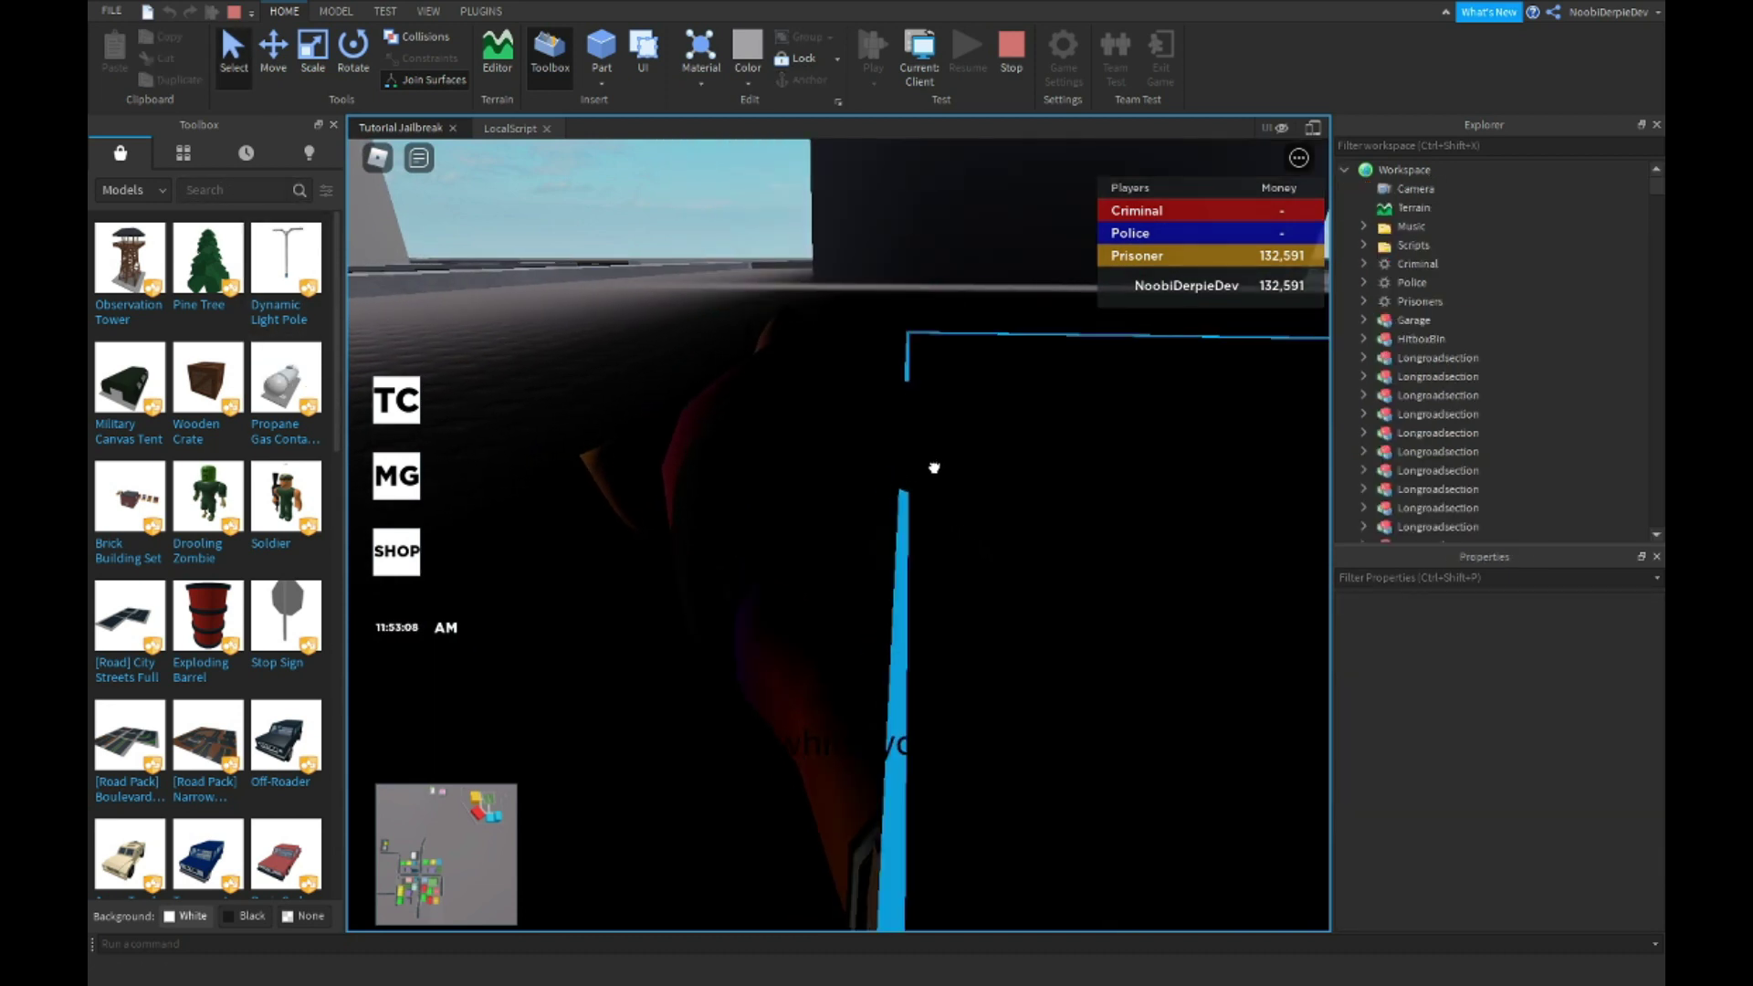
Toggle the minimap button open and closed to check the red 'You' marker, then stop playing.
left_click(876, 477)
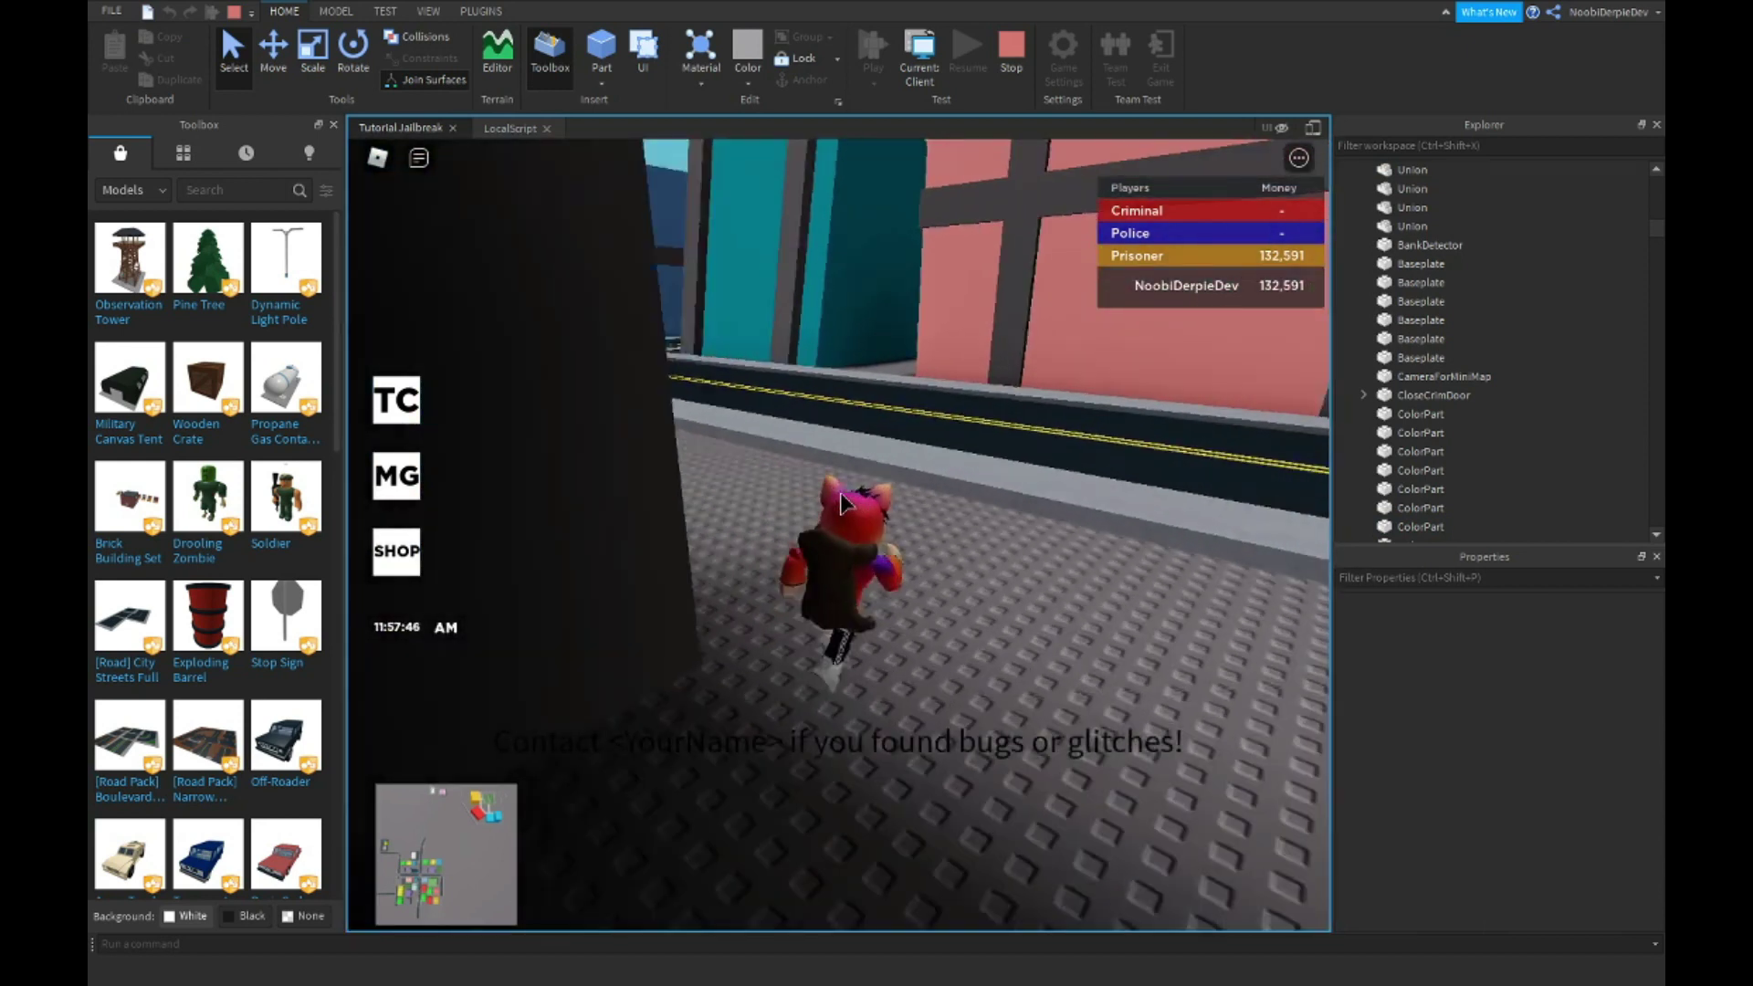
left_click(442, 824)
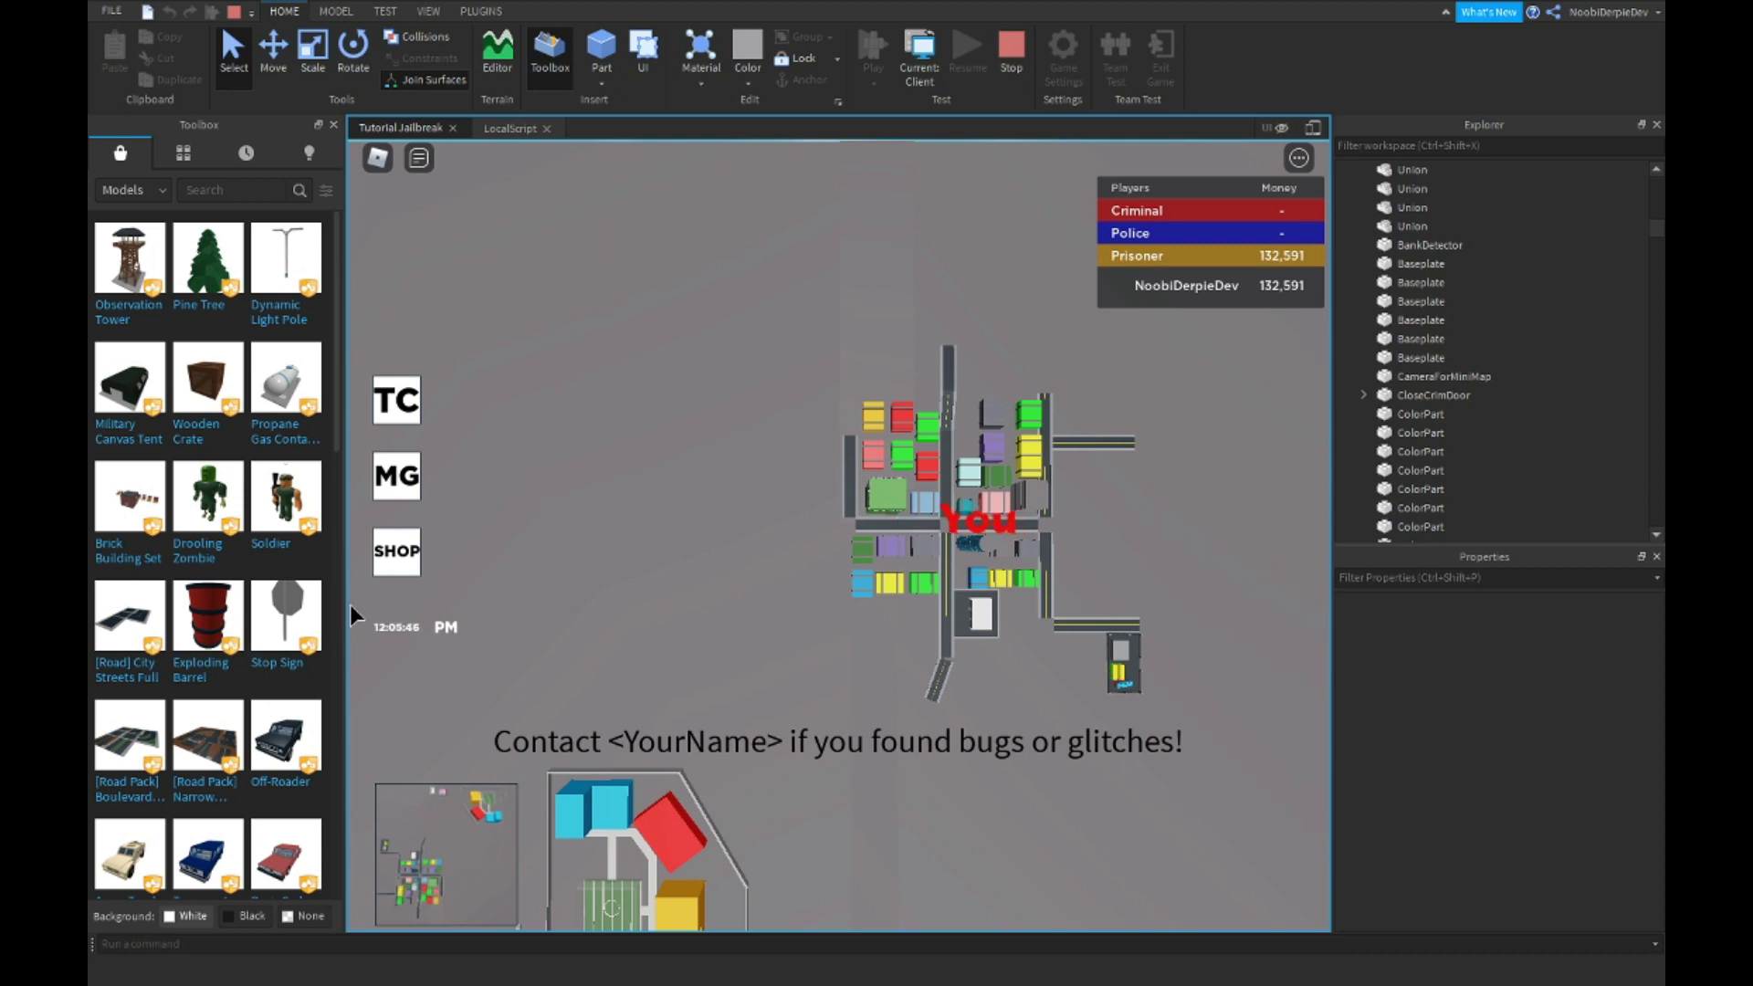
left_click(447, 862)
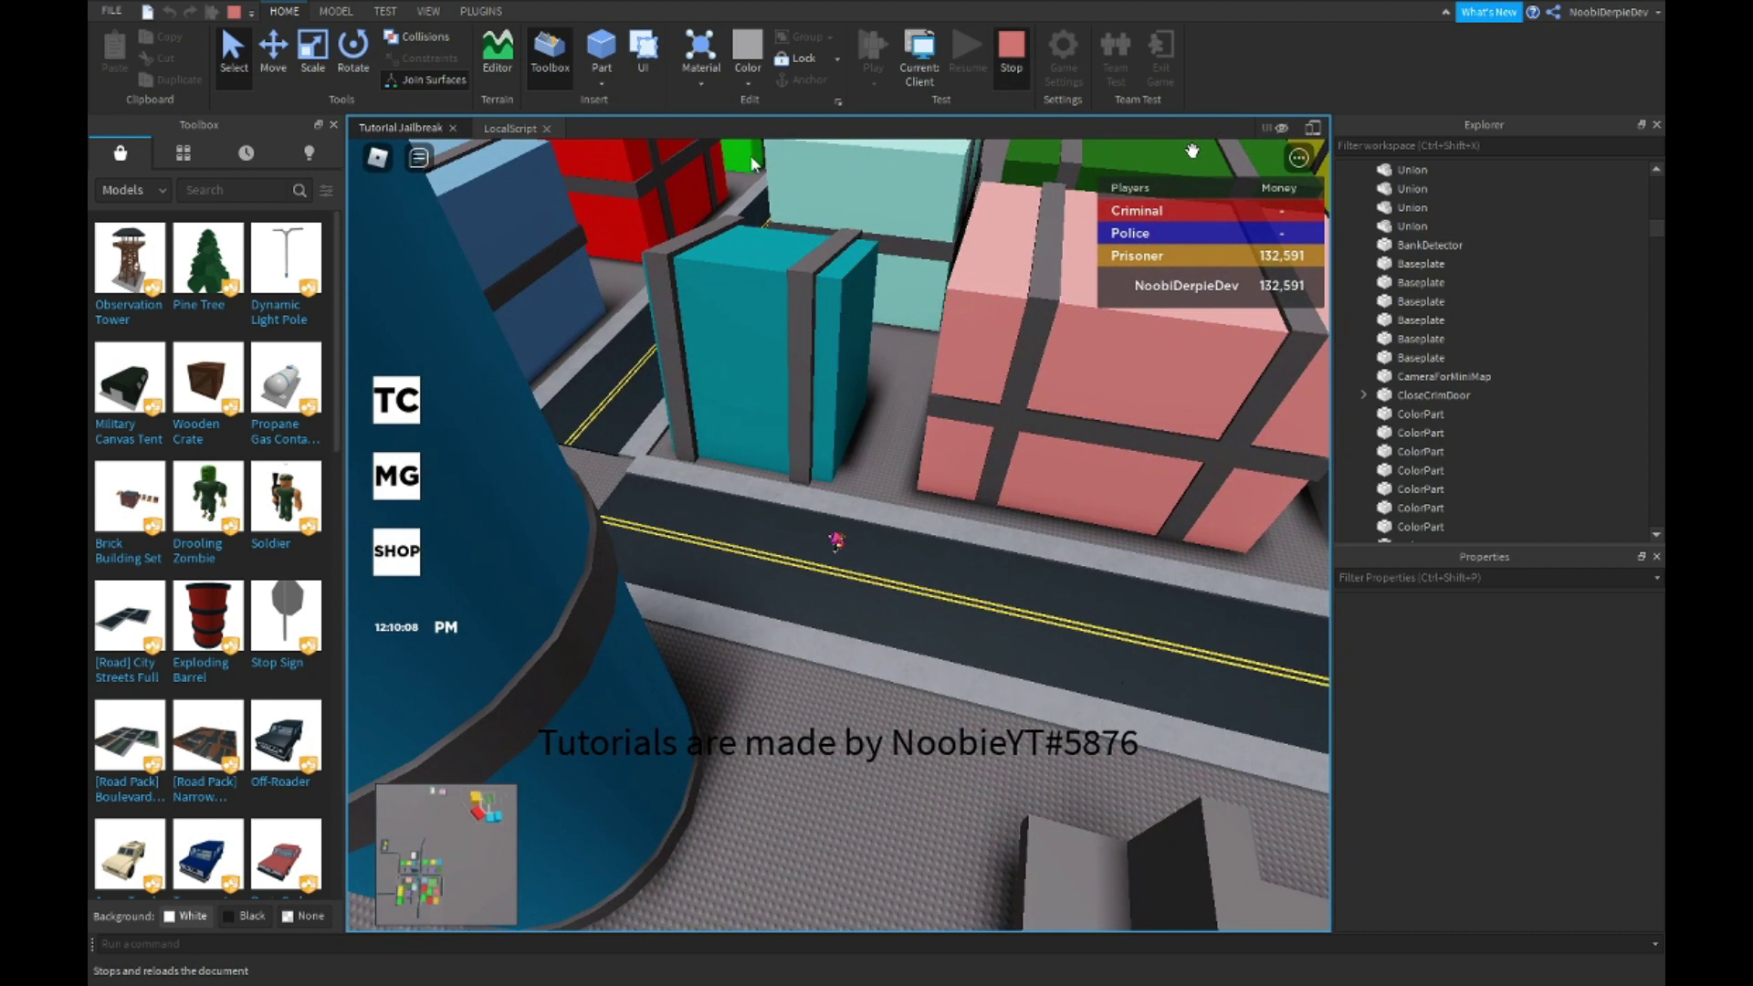
left_click(1010, 56)
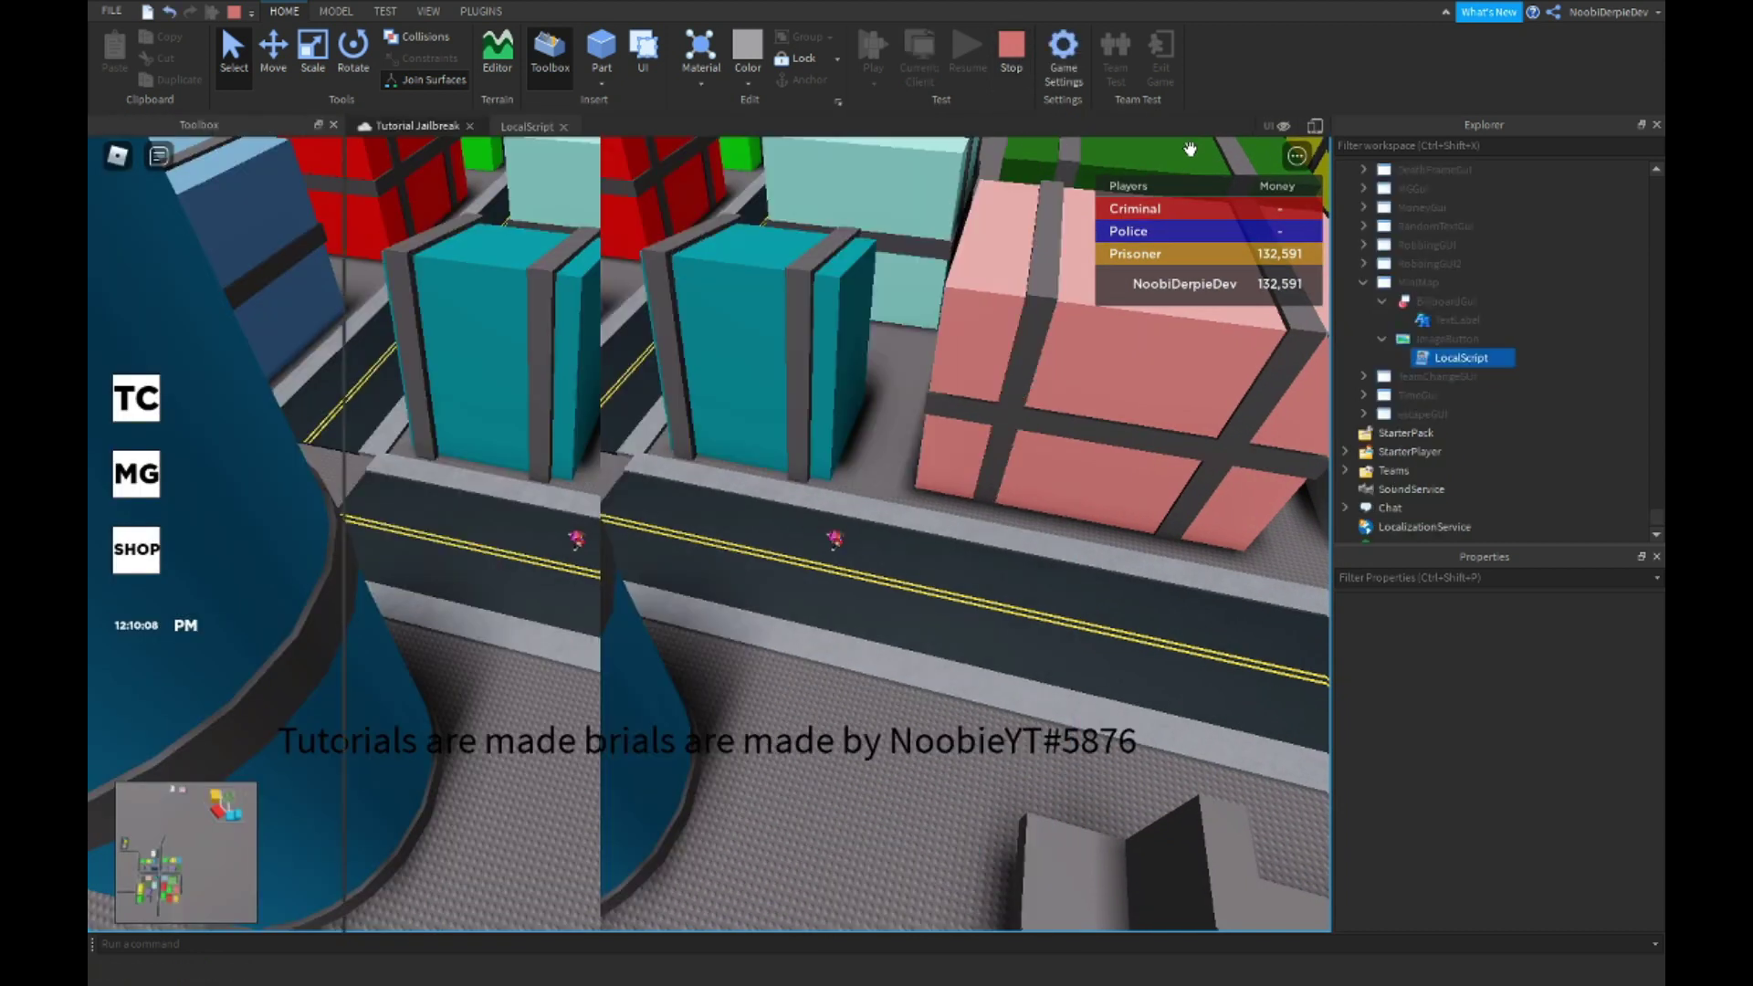